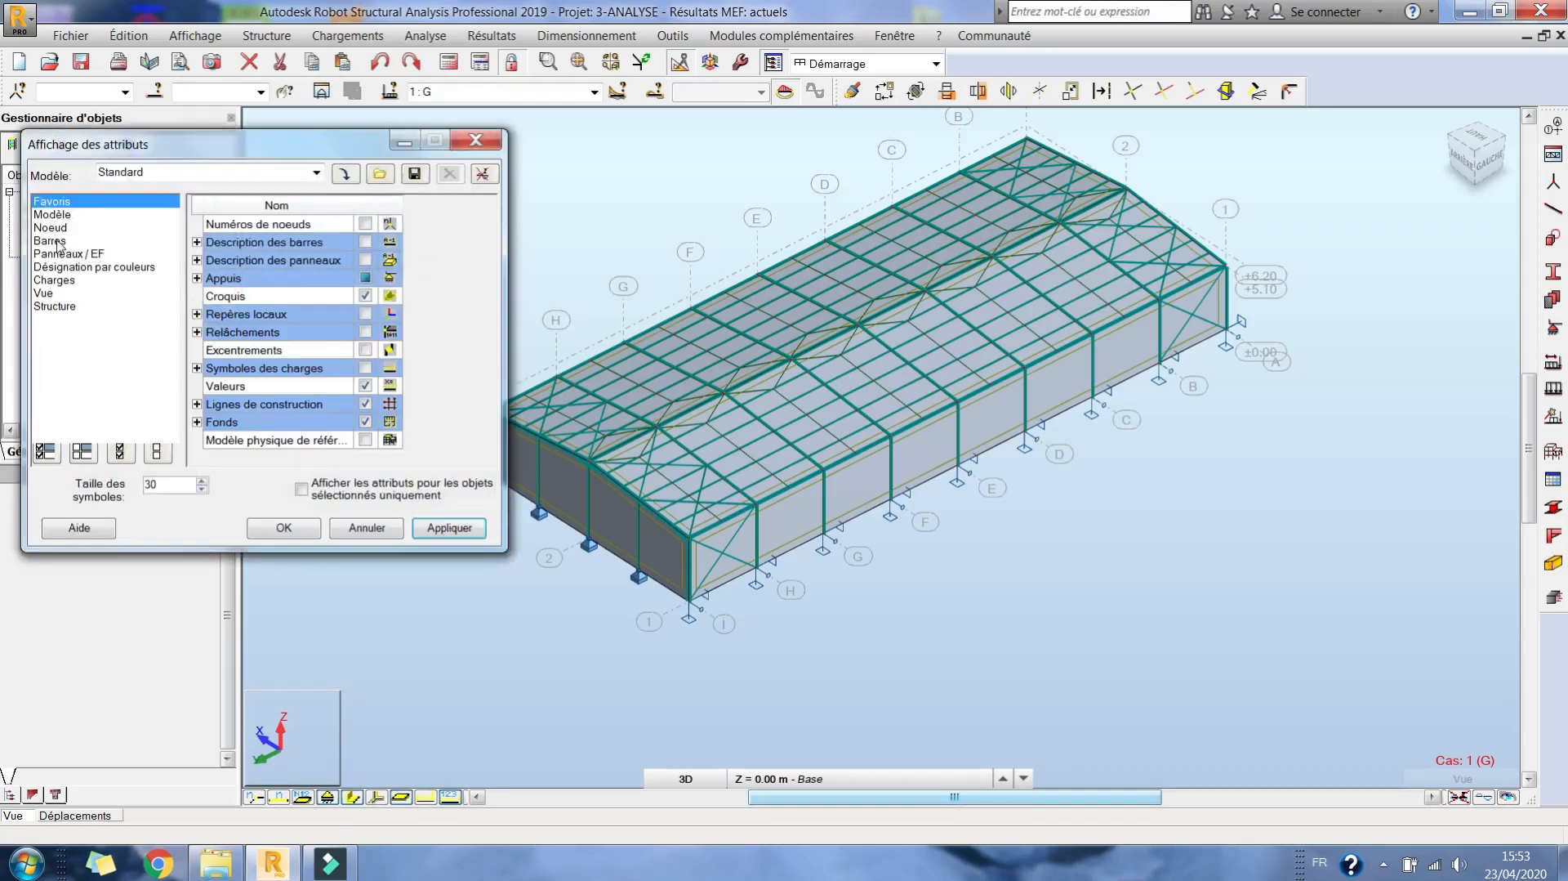
Turn on the colour legend of section profiles in the bar display attributes and apply it to the model.
left_click(59, 242)
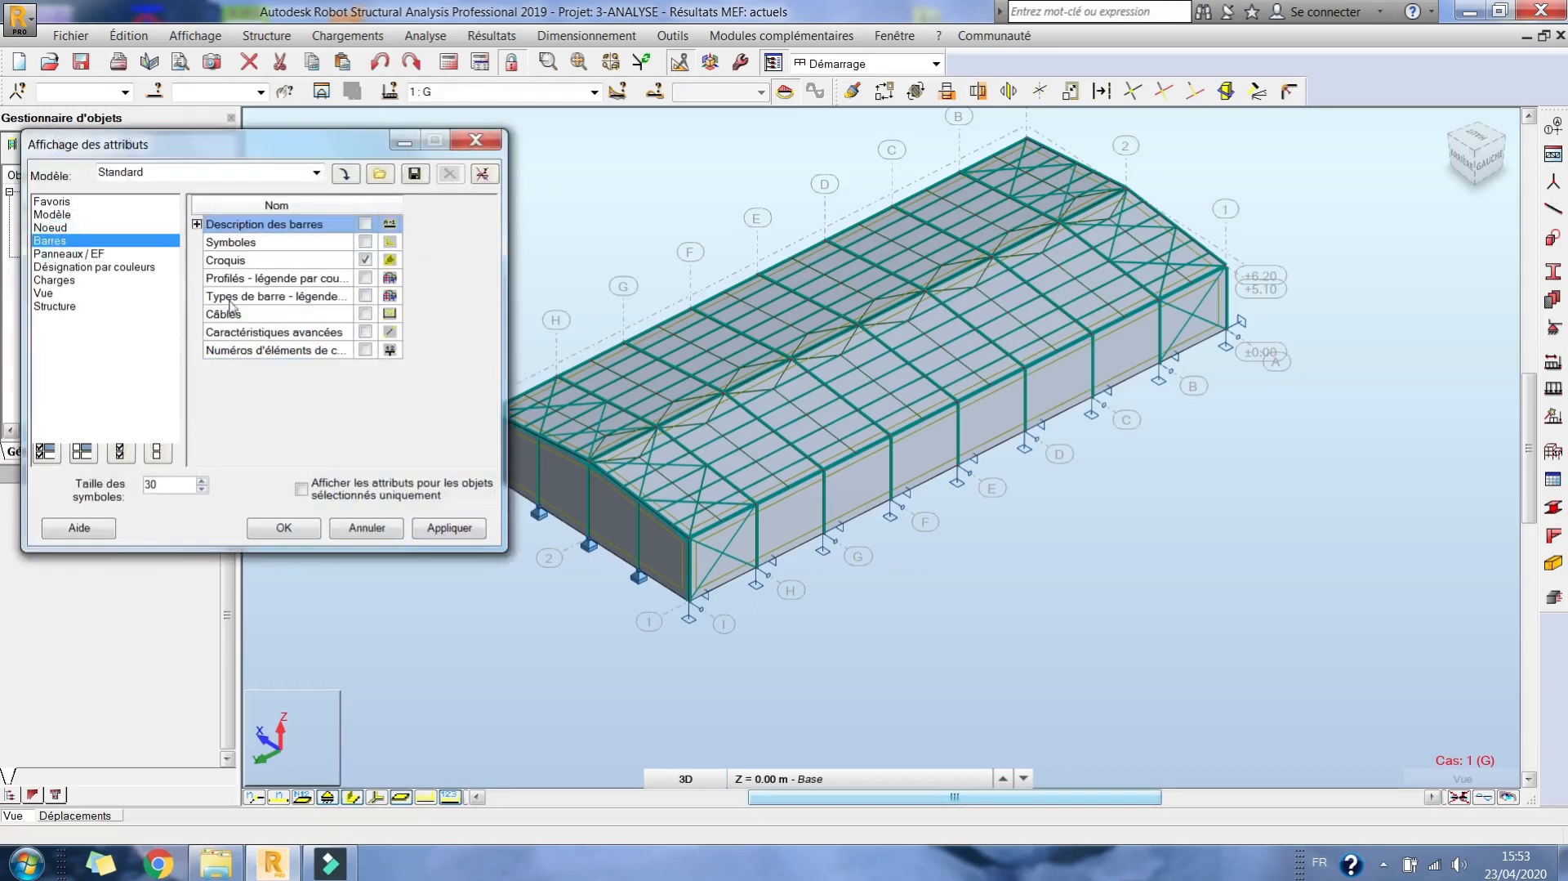
left_click(365, 278)
left_click(472, 531)
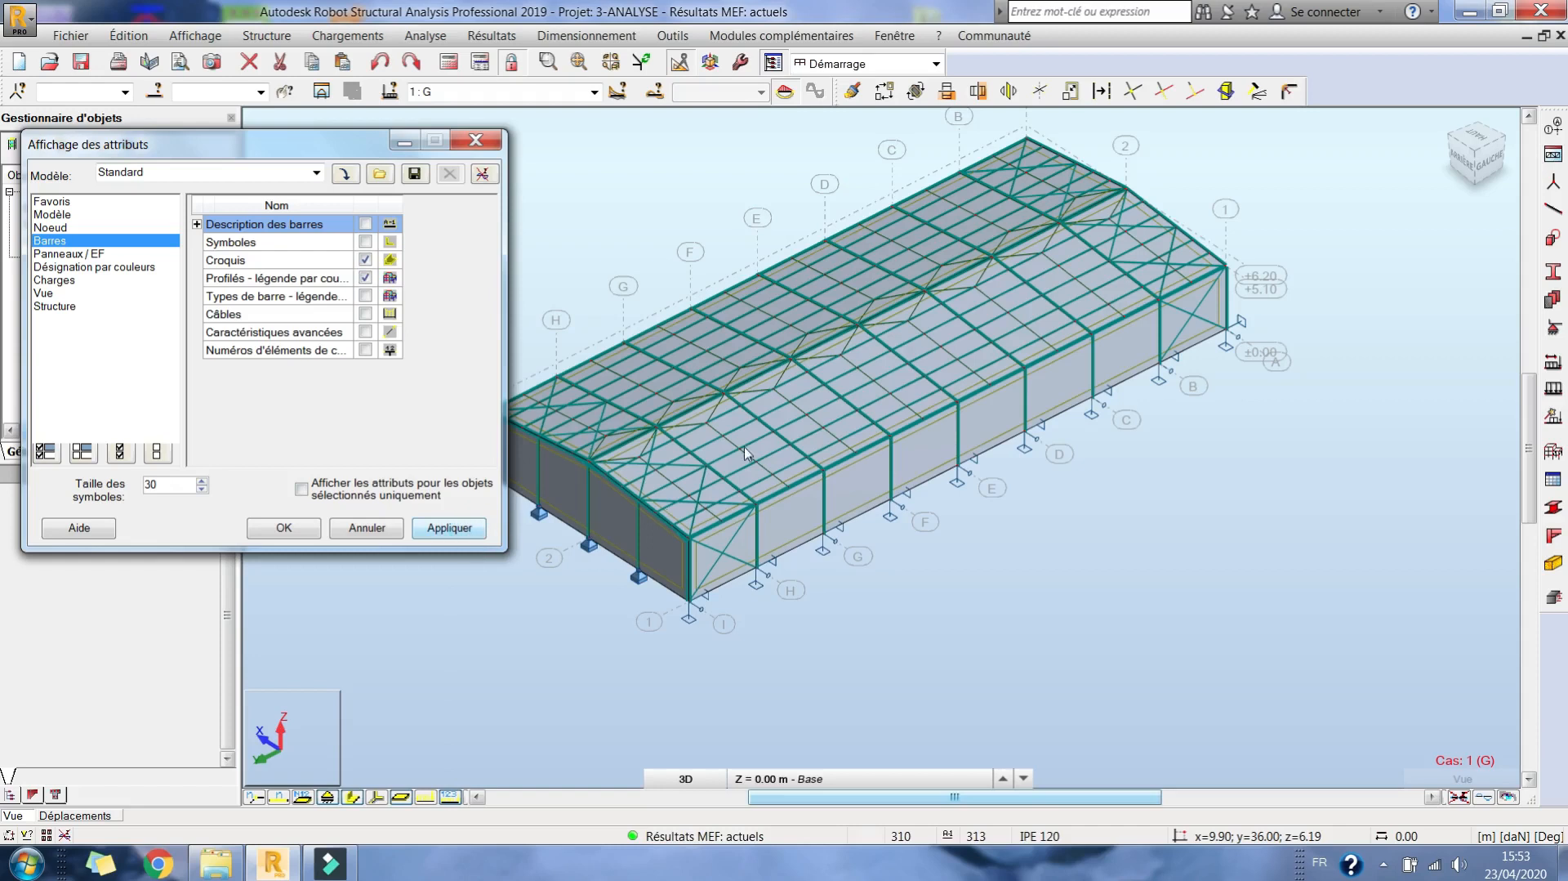
middle_click_drag(1036, 428, 1043, 434)
middle_click_drag(989, 485, 999, 440)
scroll(998, 455, "up", 2)
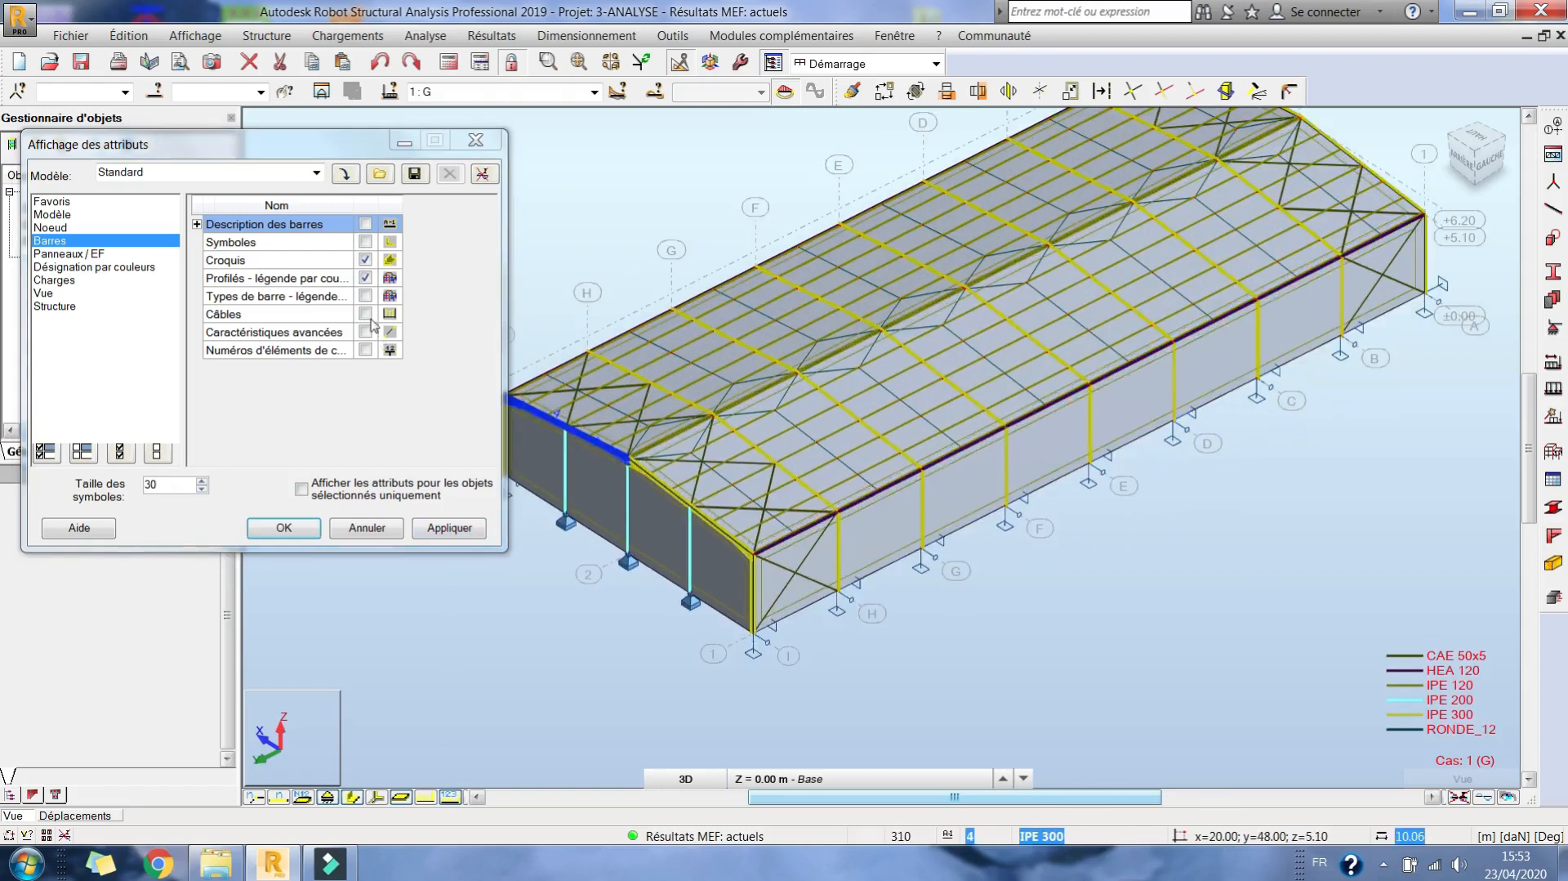
Replace the section profile legend with the member type colour legend and inspect the hall's bars.
left_click(284, 527)
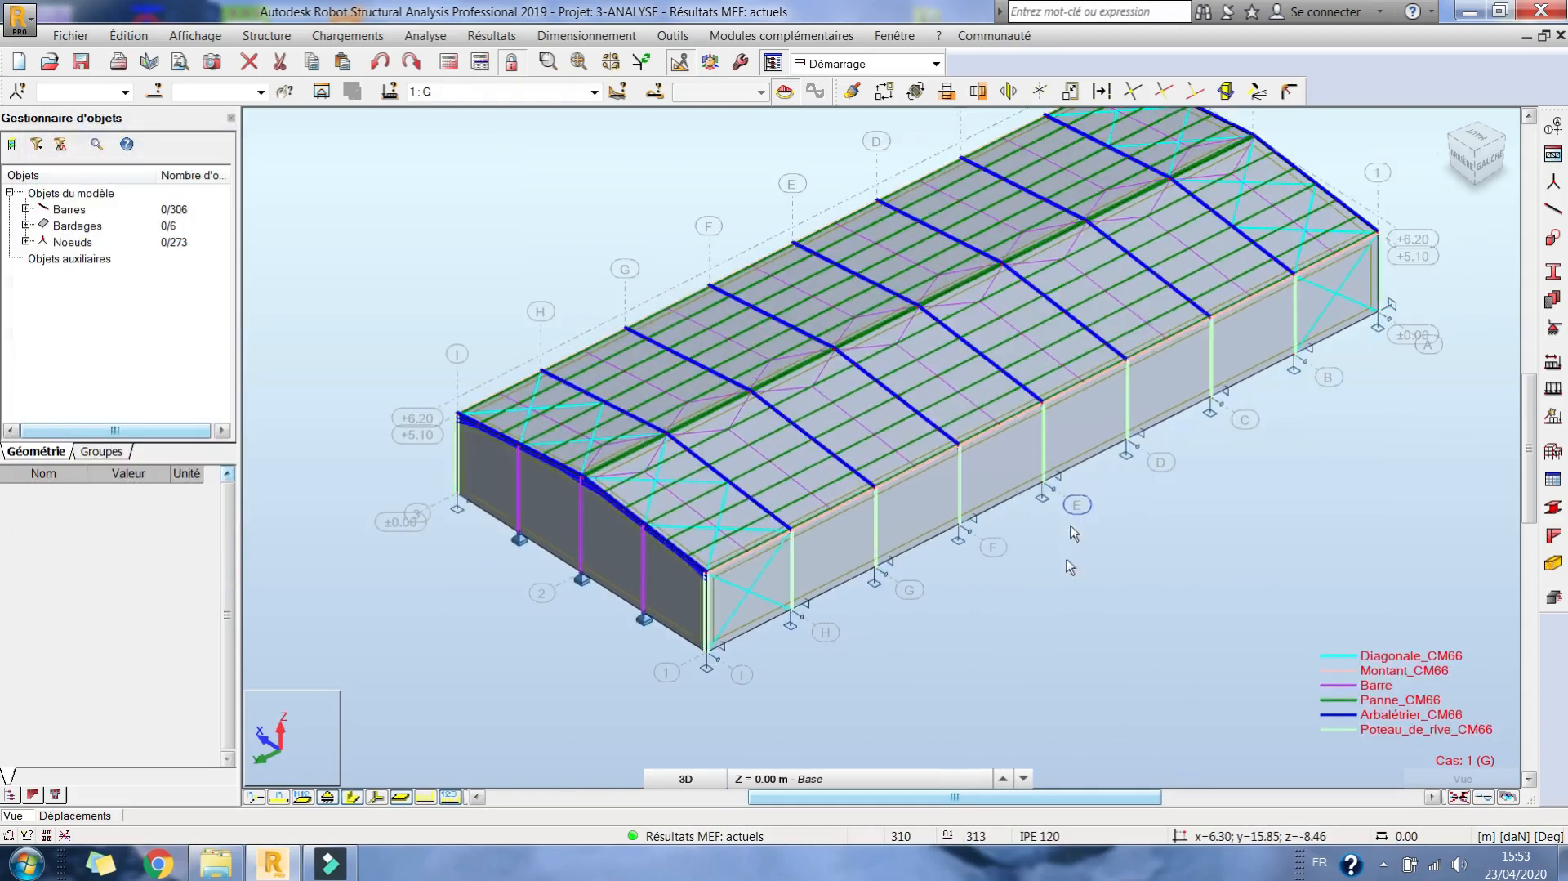
scroll(872, 592, "up", 2)
scroll(899, 572, "up", 2)
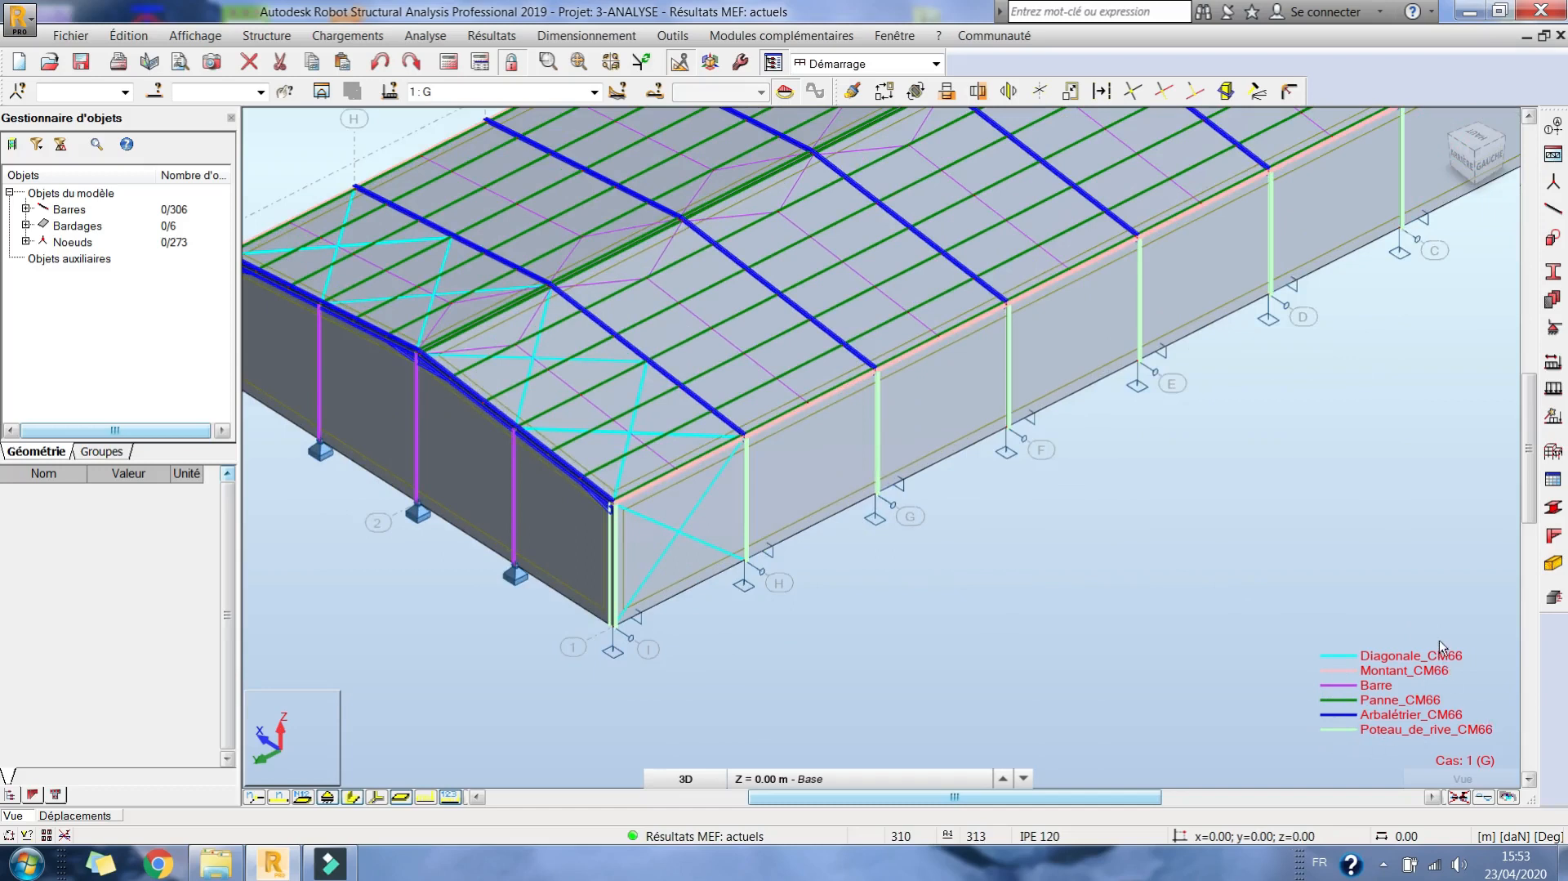
middle_click_drag(1440, 641, 1406, 632)
middle_click_drag(1194, 427, 982, 390)
scroll(1149, 503, "down", 2)
middle_click_drag(1239, 426, 1206, 414)
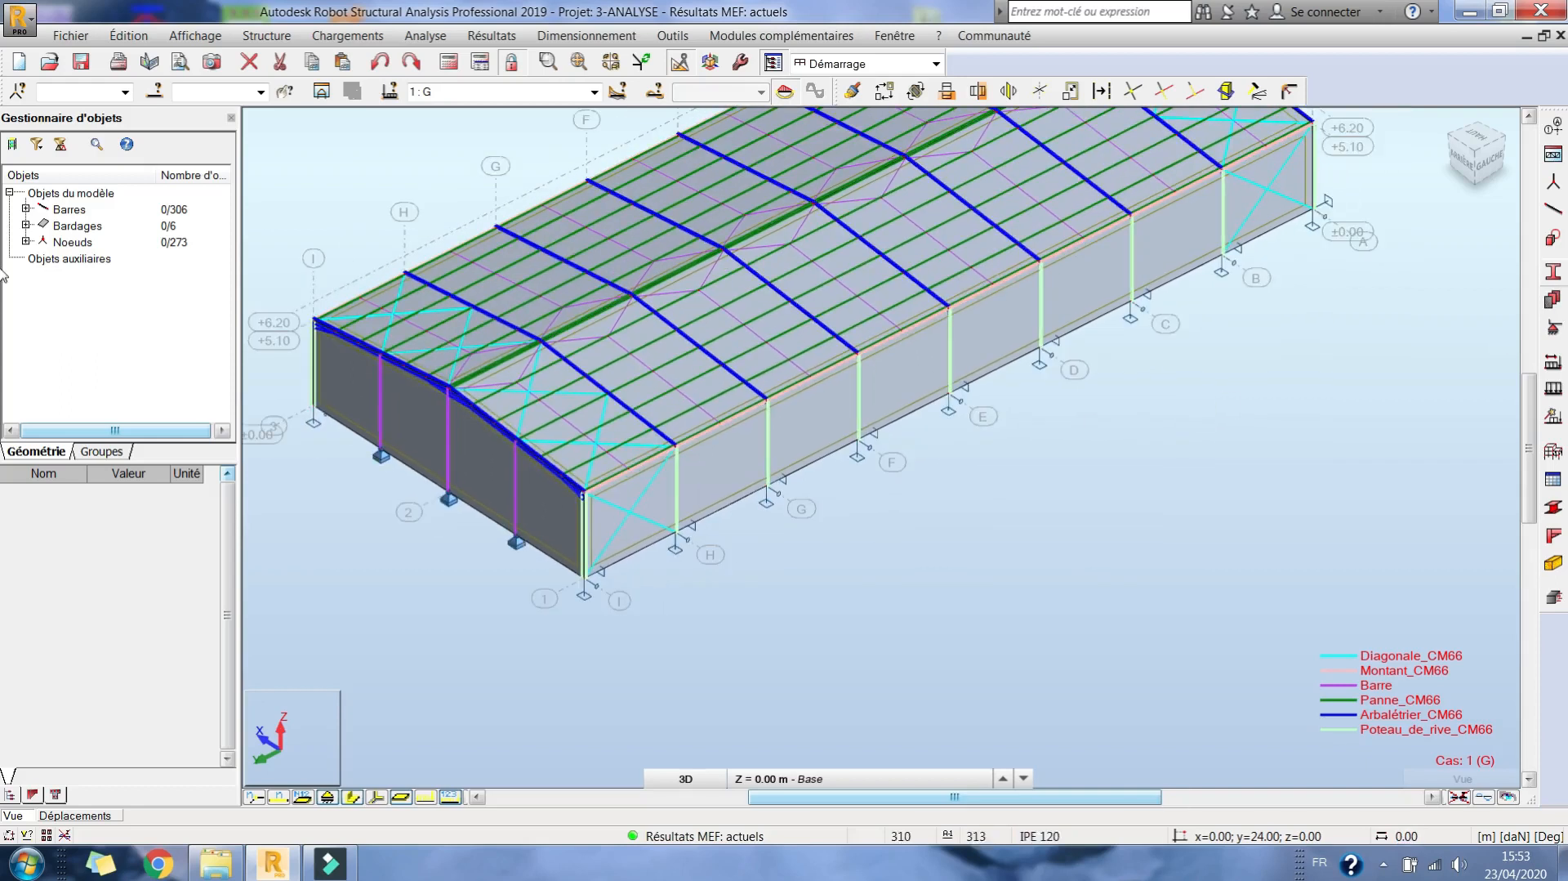
Open the steel/aluminium member type definition for the CM66 code.
left_click(1554, 451)
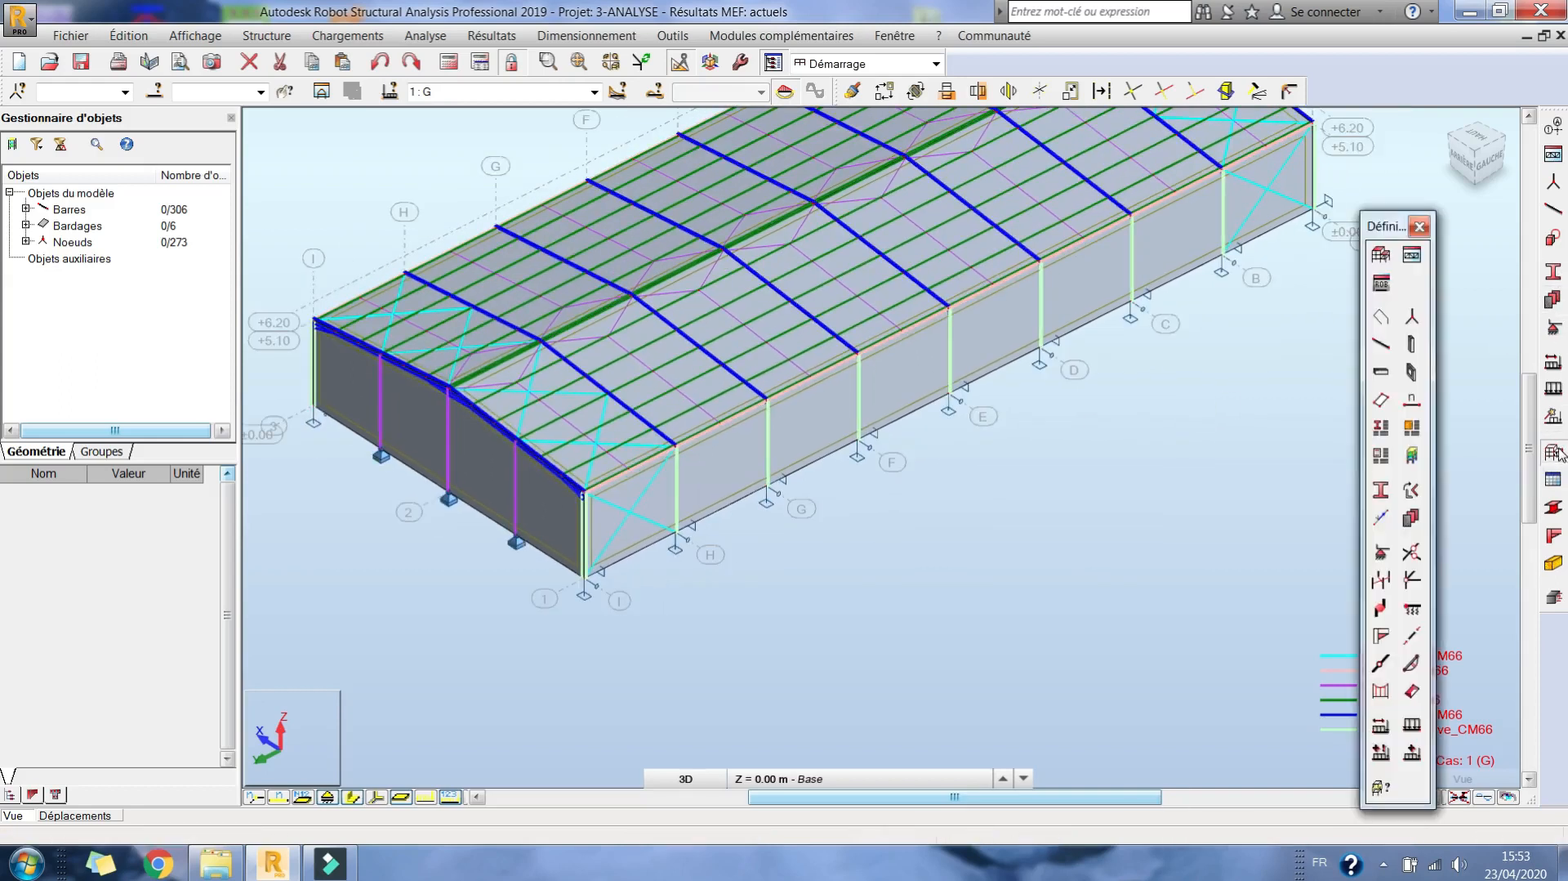
left_click(1381, 426)
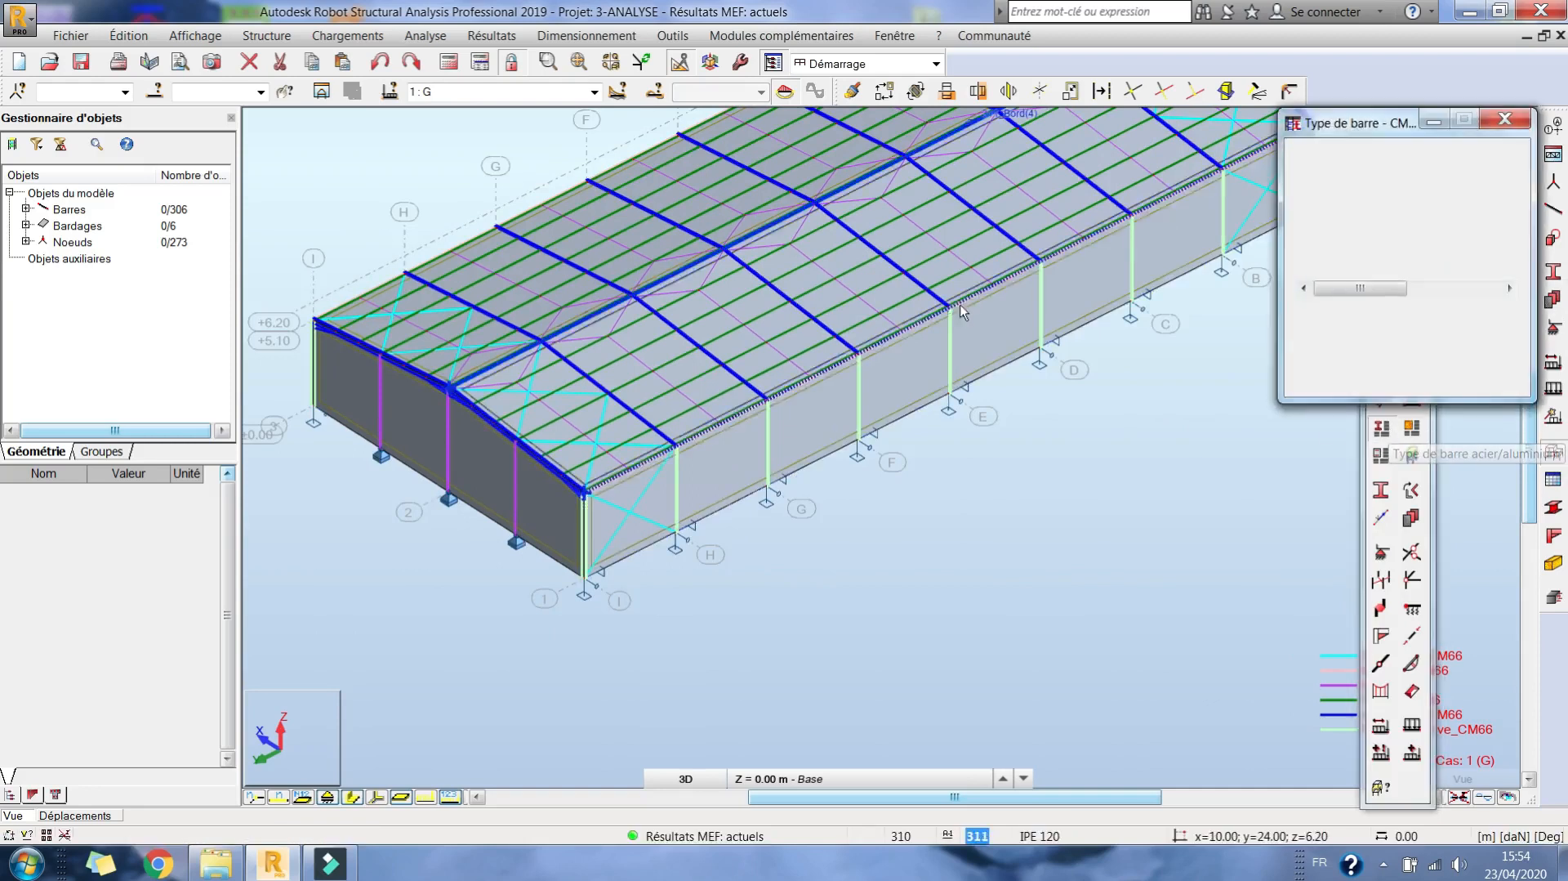
middle_click_drag(968, 308, 893, 297)
scroll(786, 390, "up", 5)
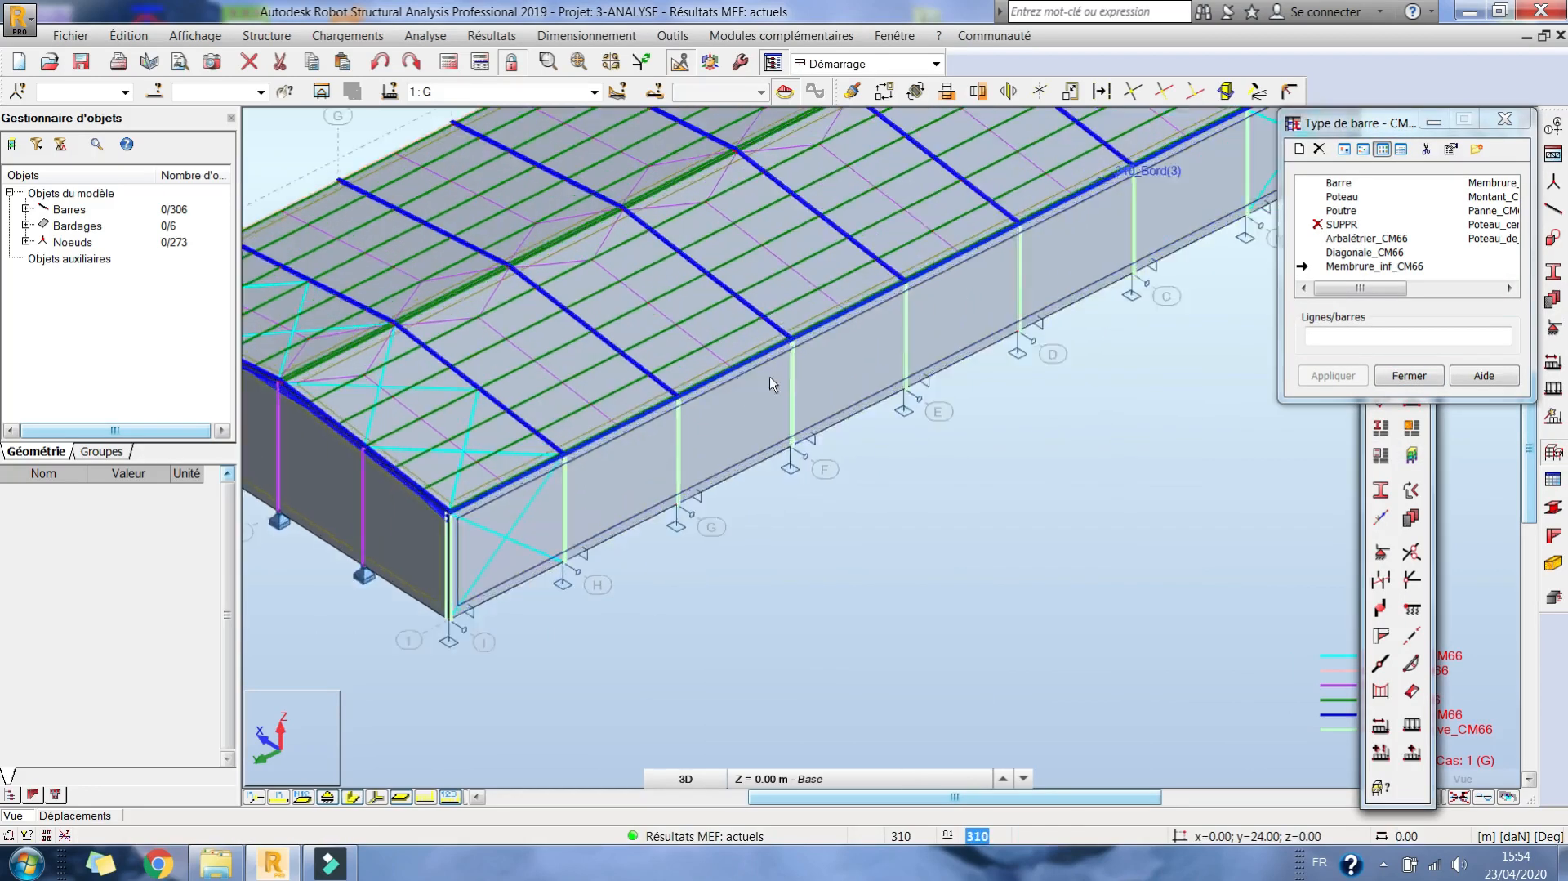
left_click(786, 391)
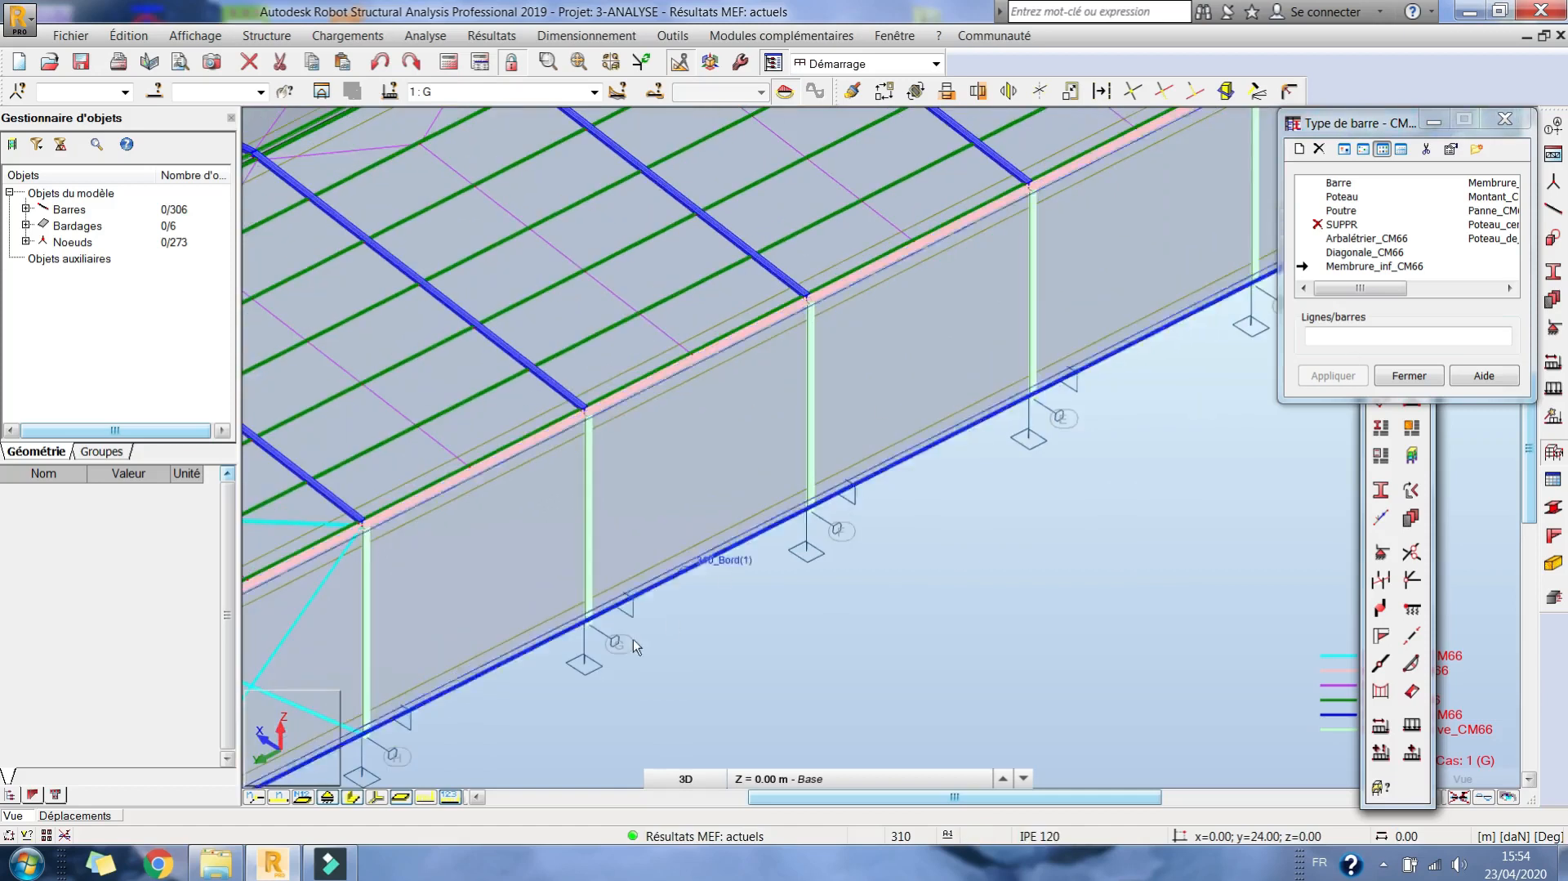
Display the local axes of the bars and examine their orientation on a long-side edge column.
left_click(374, 796)
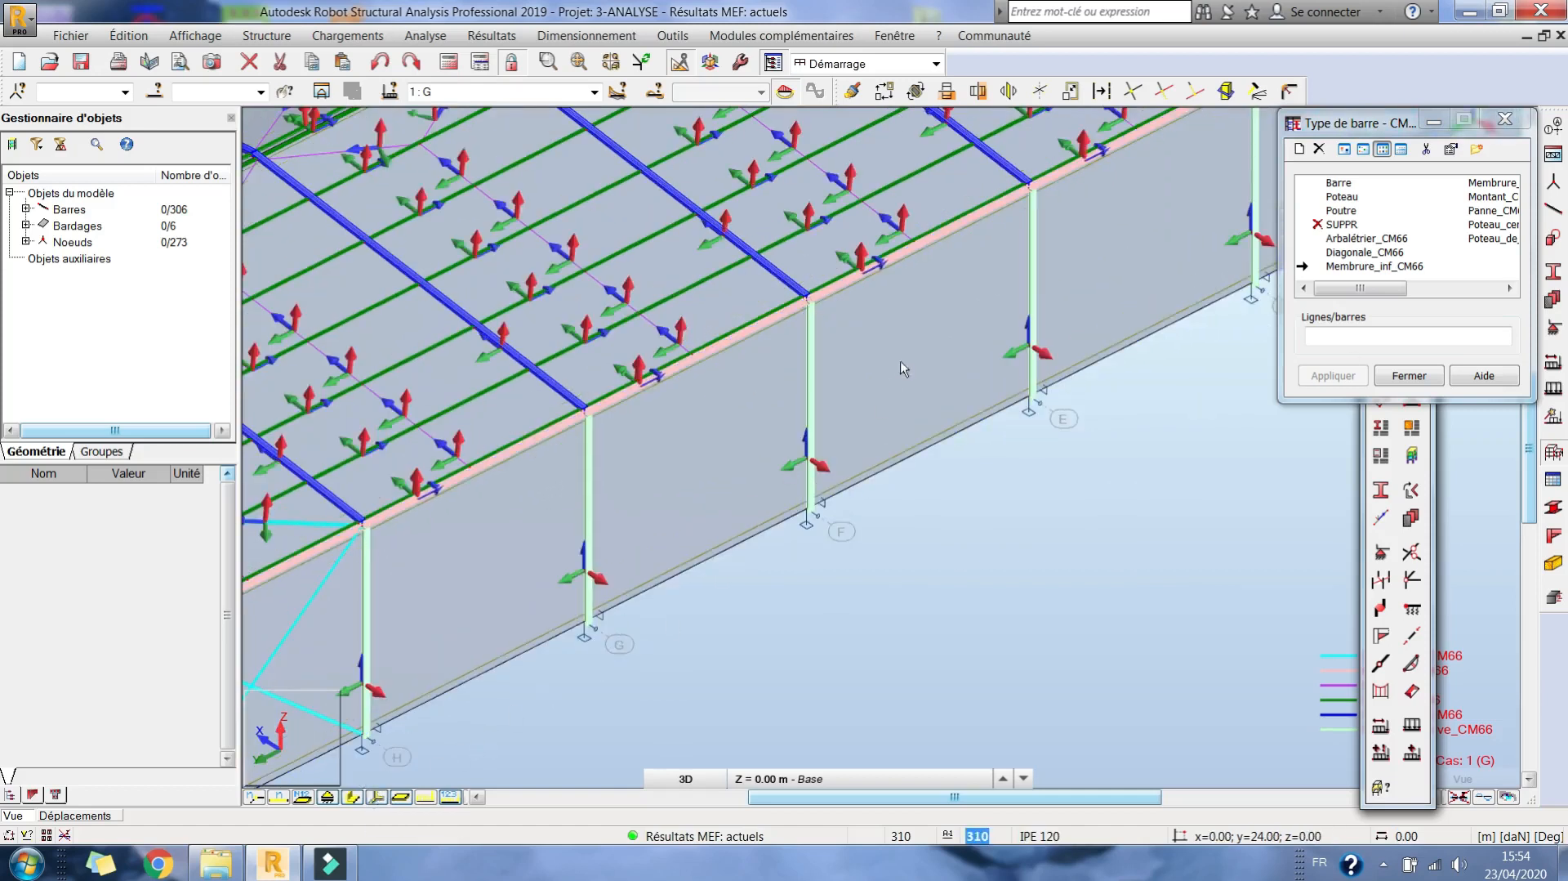
scroll(812, 389, "up", 4)
scroll(761, 460, "up", 2)
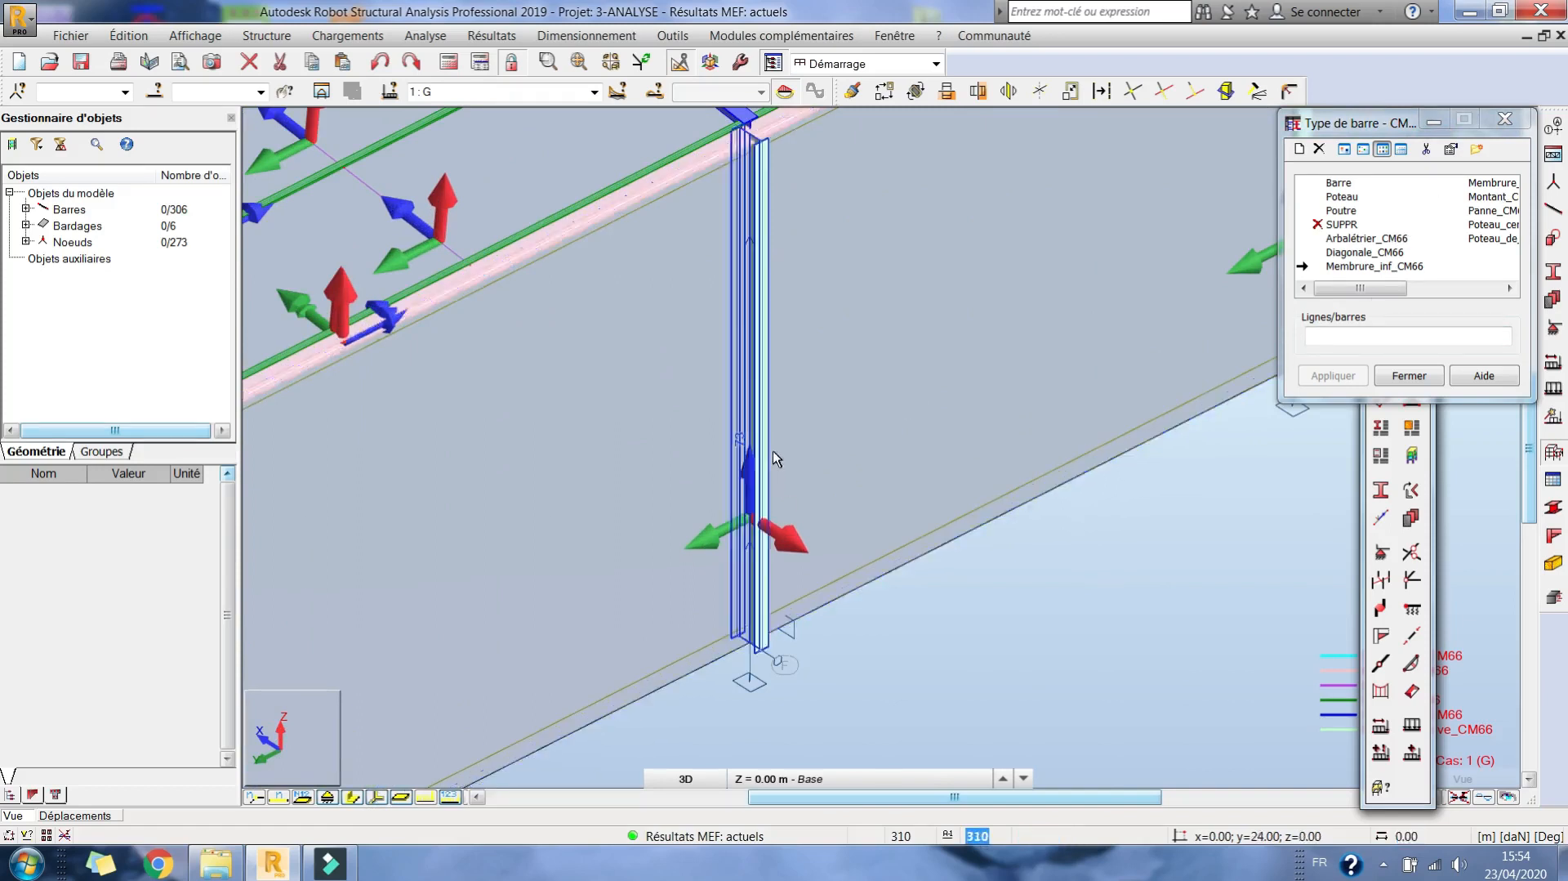
left_click(736, 440)
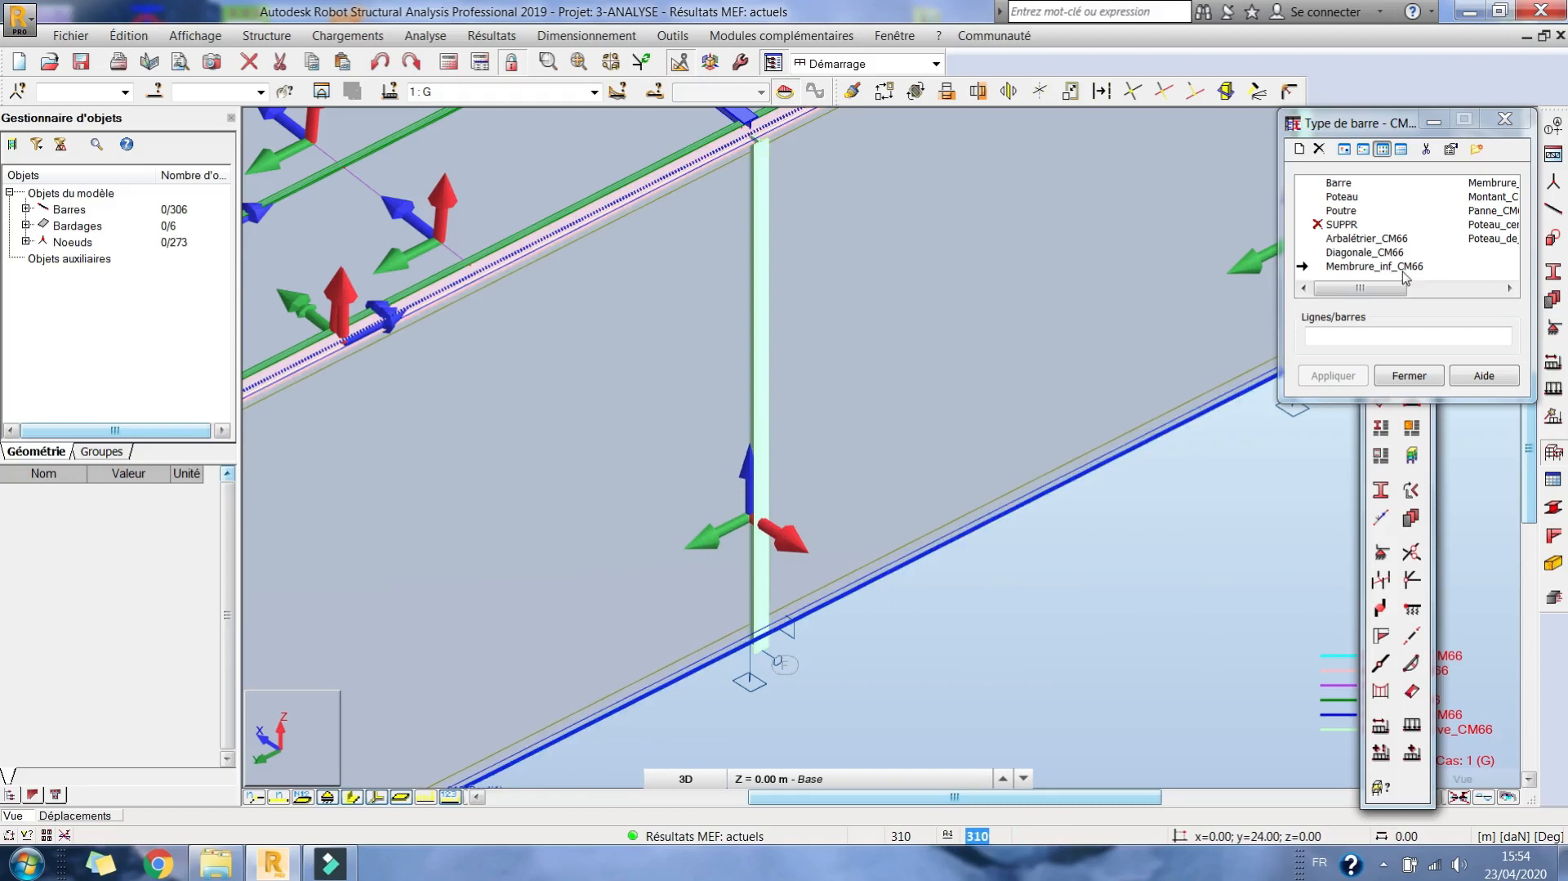
For the Poteau_de_rive_CM66 type, set an automatic Y-axis buckling coefficient using bar 74 as the adjoining bar.
left_click(1431, 288)
double_click(1381, 239)
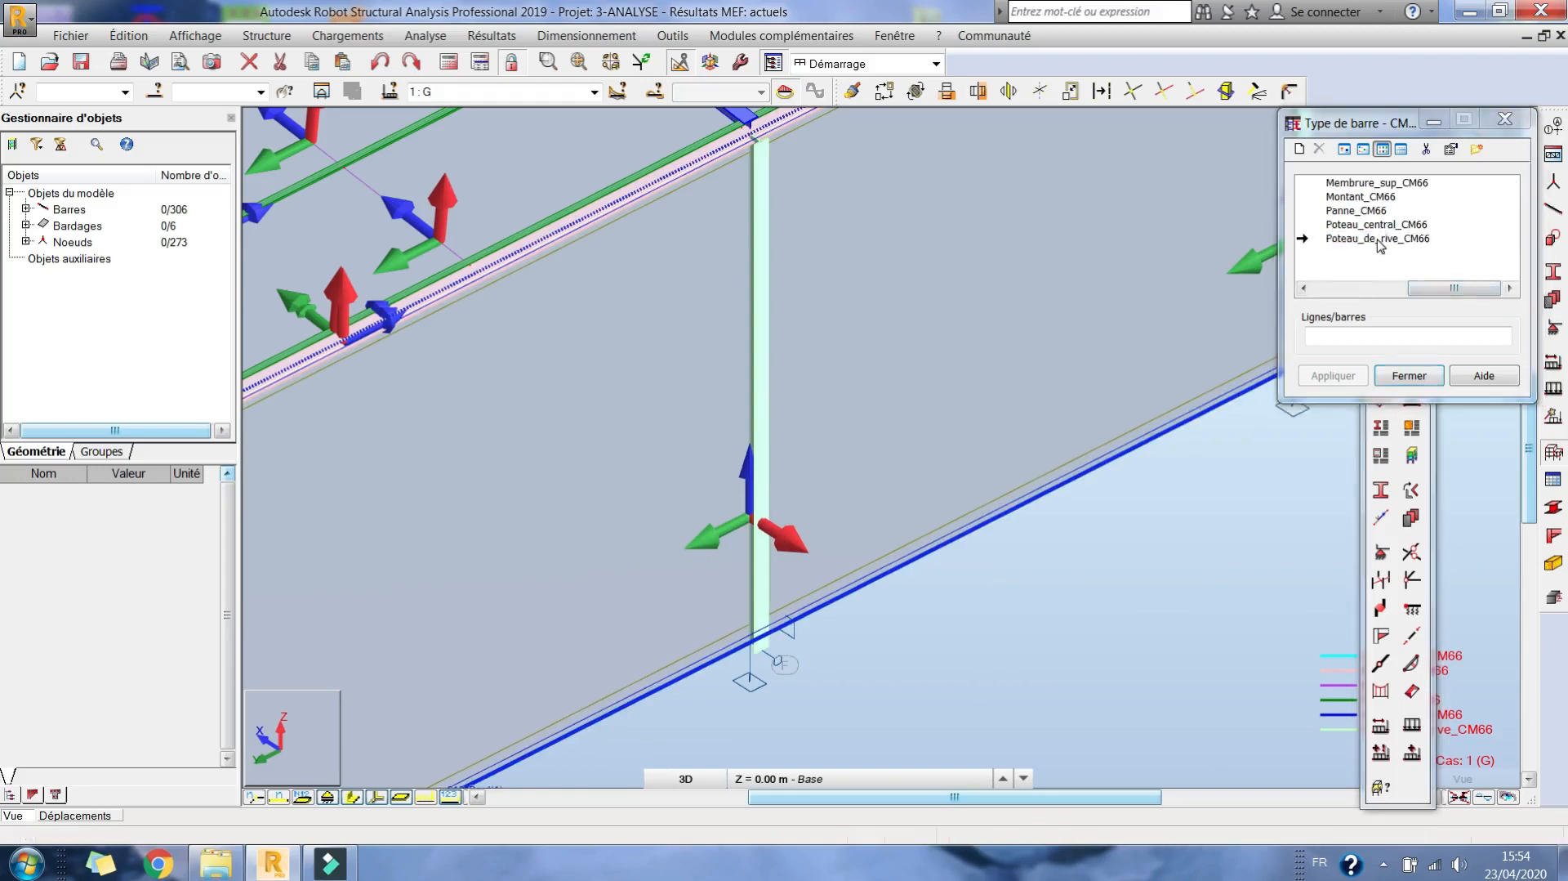
left_click_drag(1272, 164, 1043, 157)
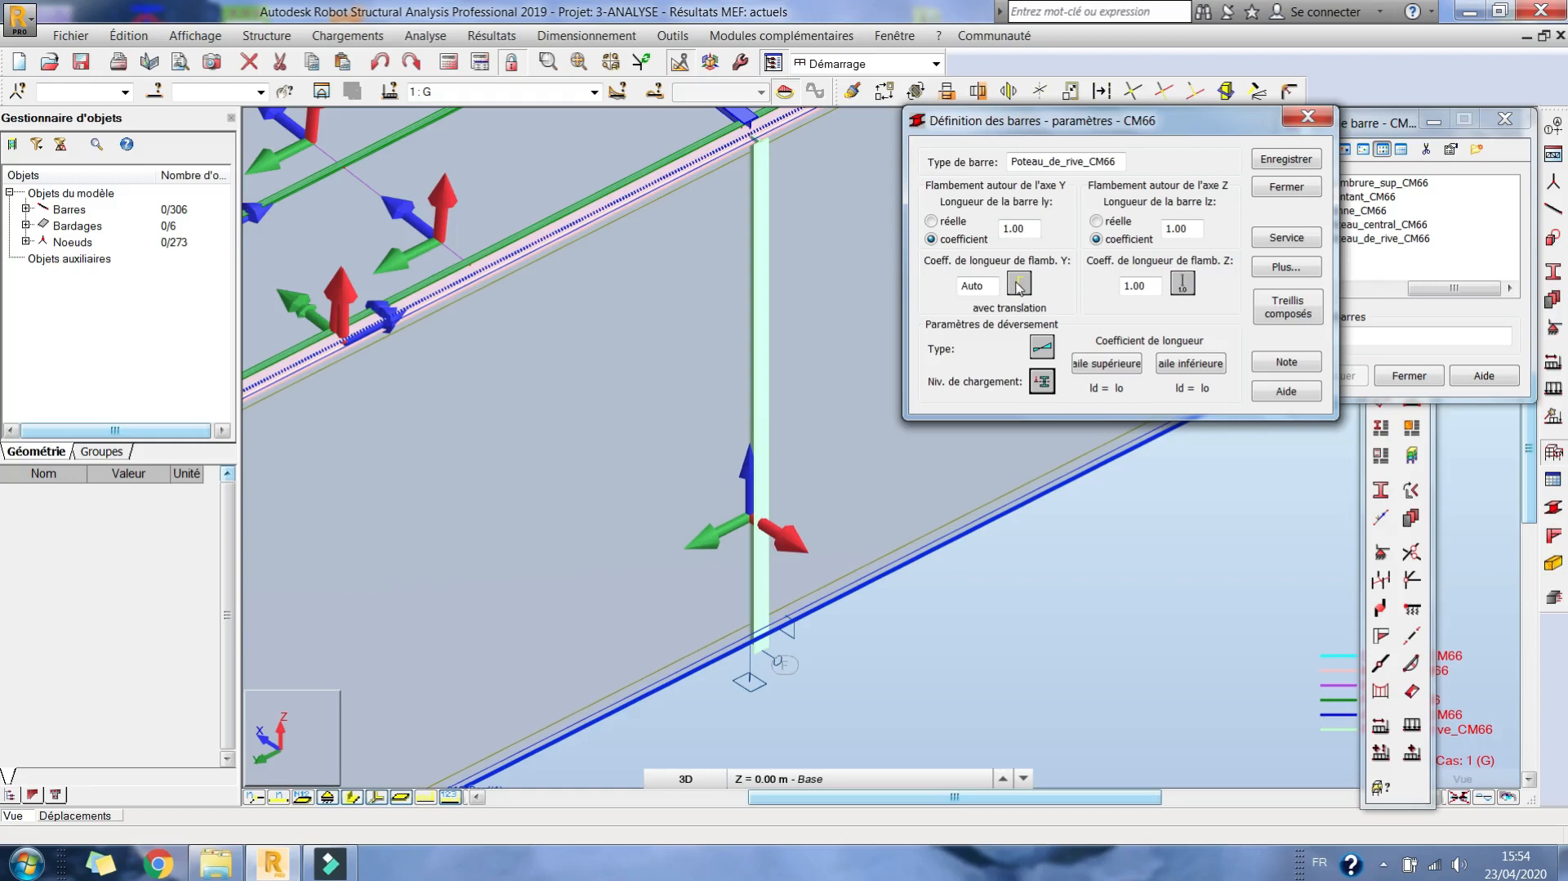
left_click(1018, 284)
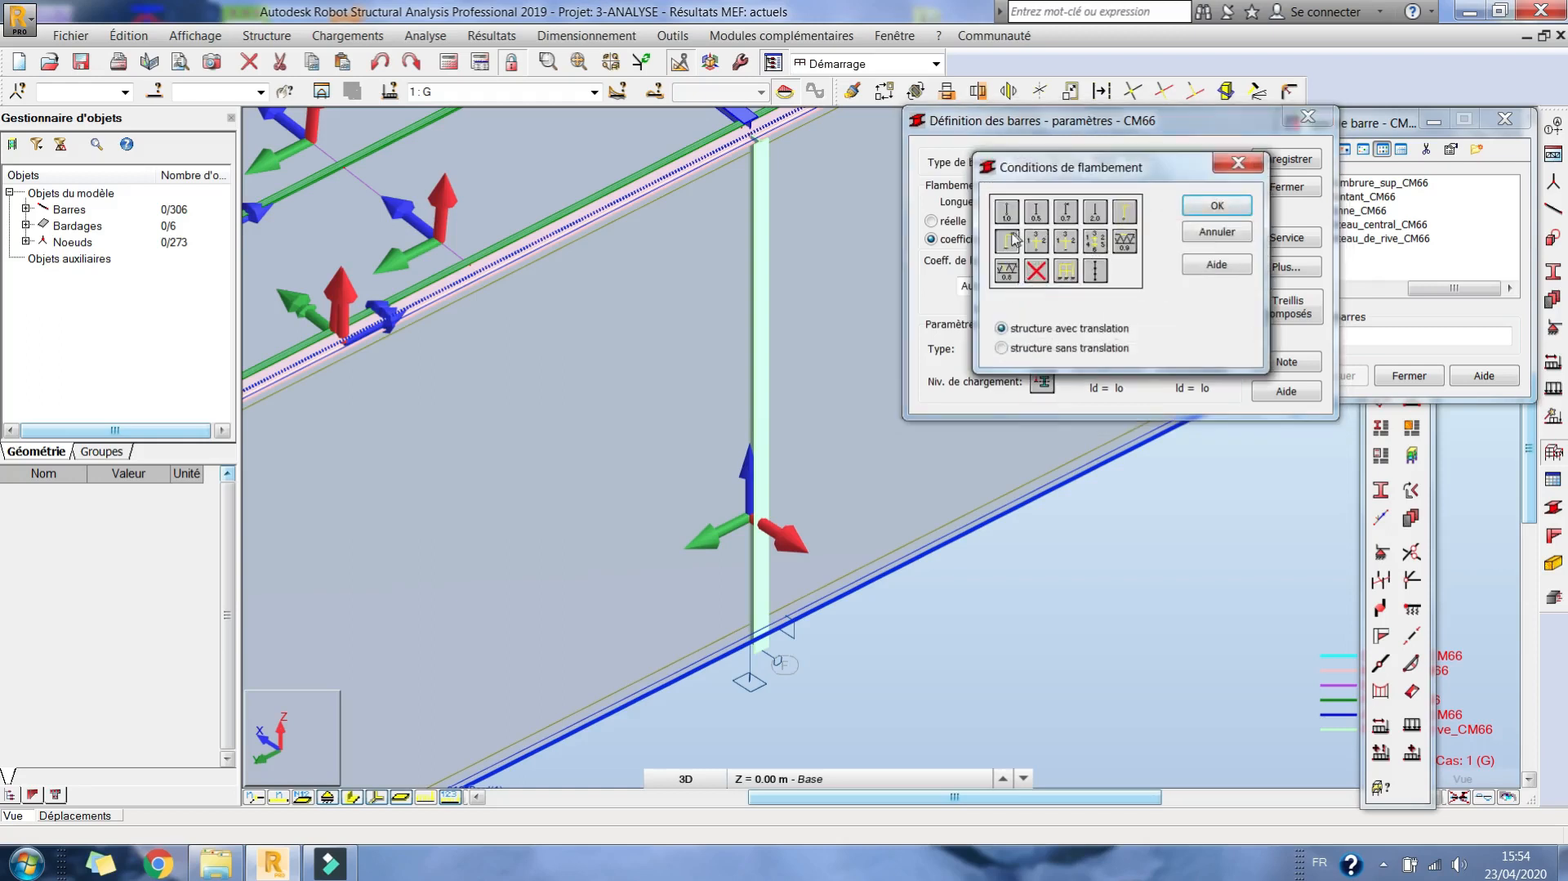
left_click(1010, 241)
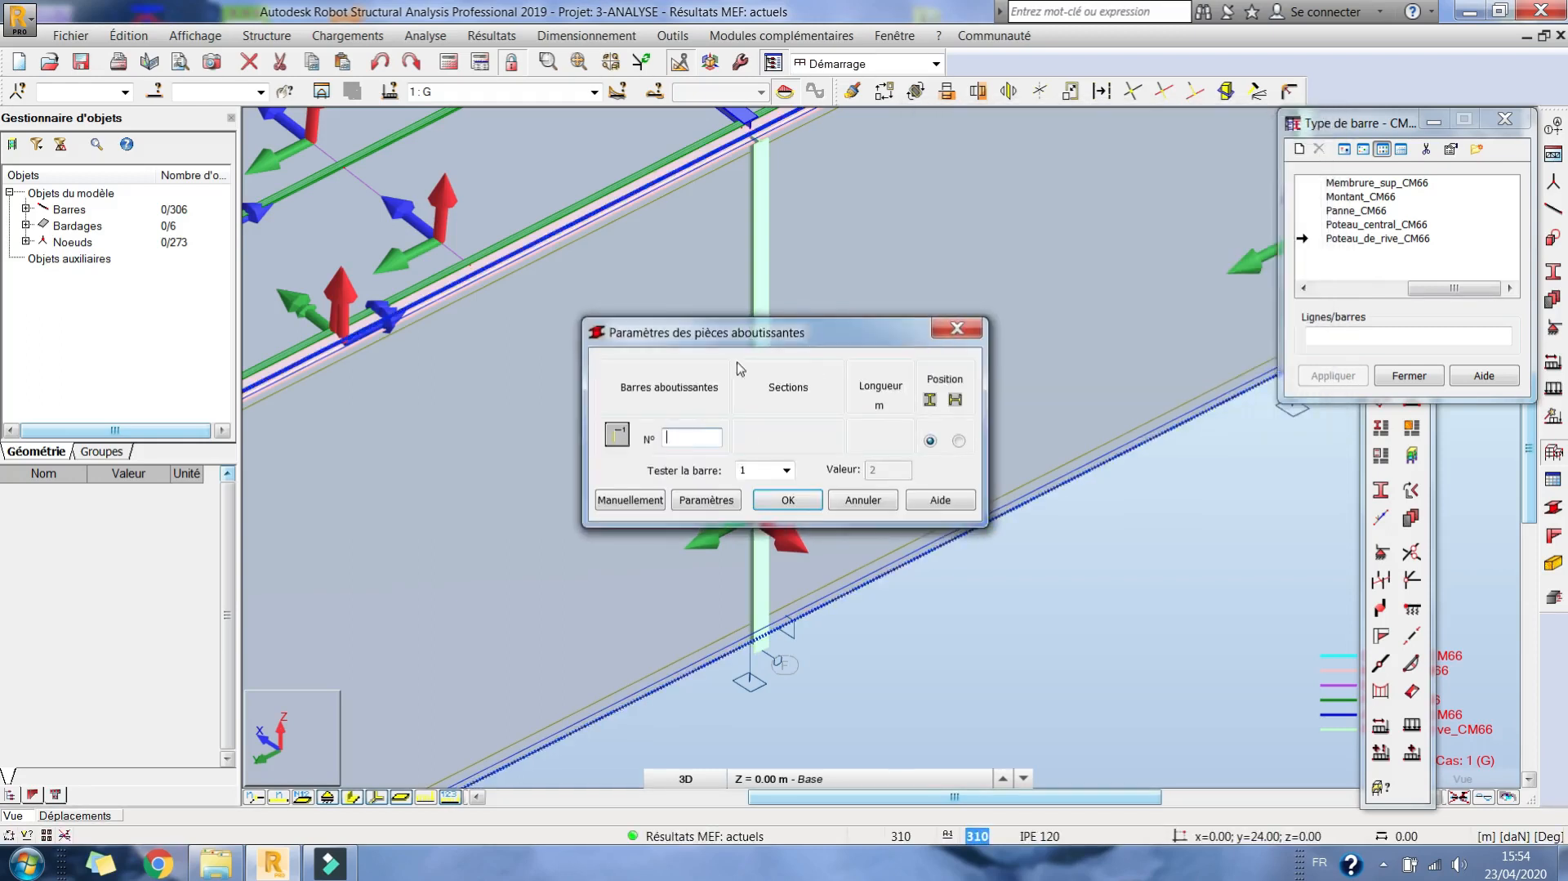
left_click_drag(775, 333, 766, 374)
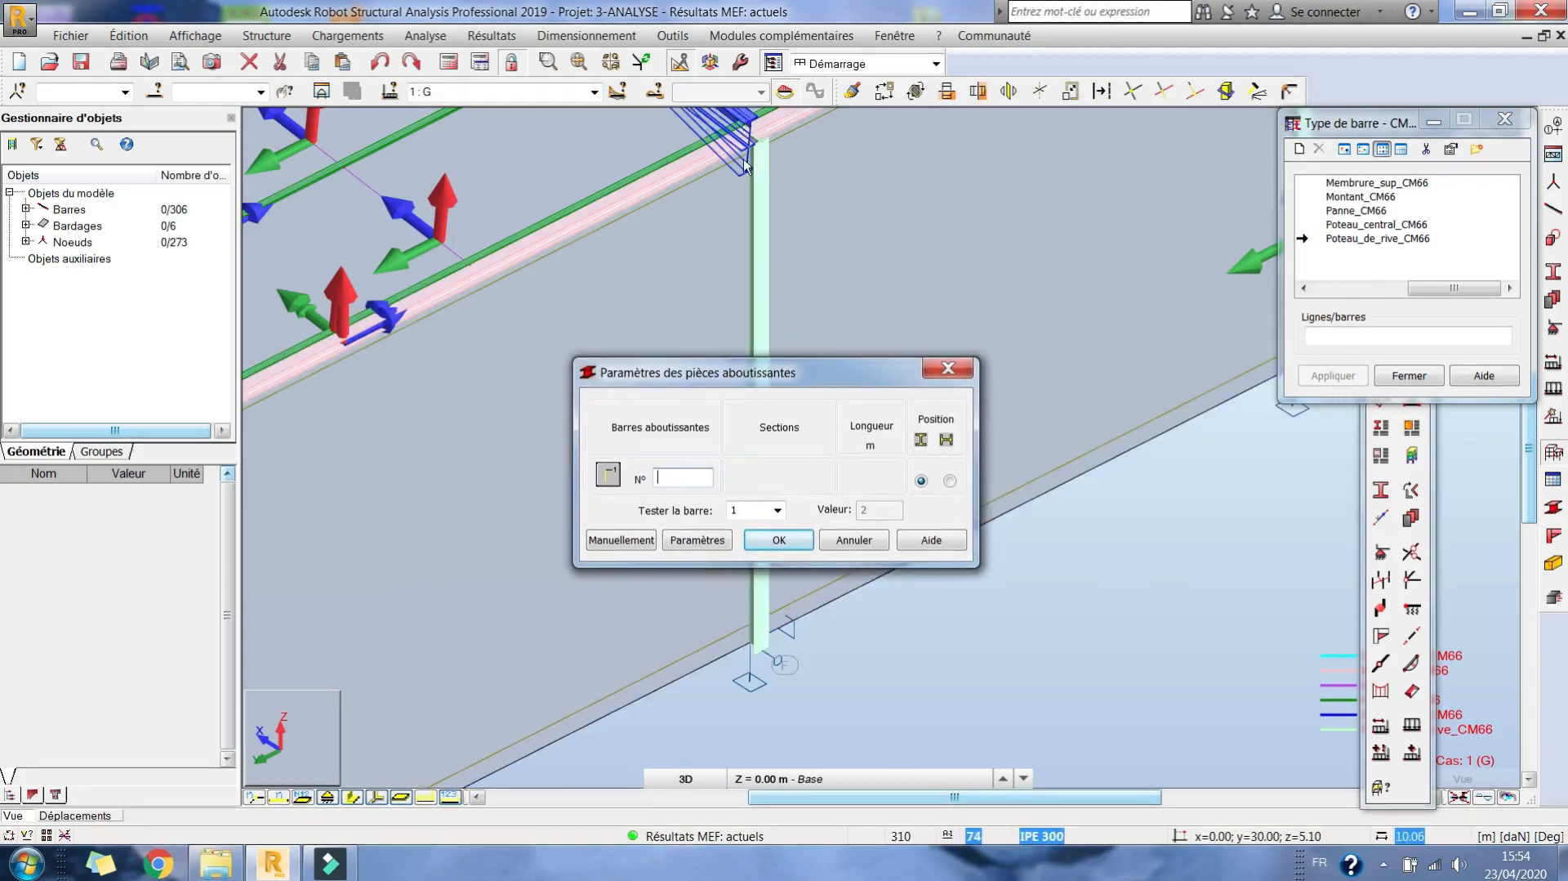
middle_click_drag(744, 158, 716, 338)
left_click(671, 258)
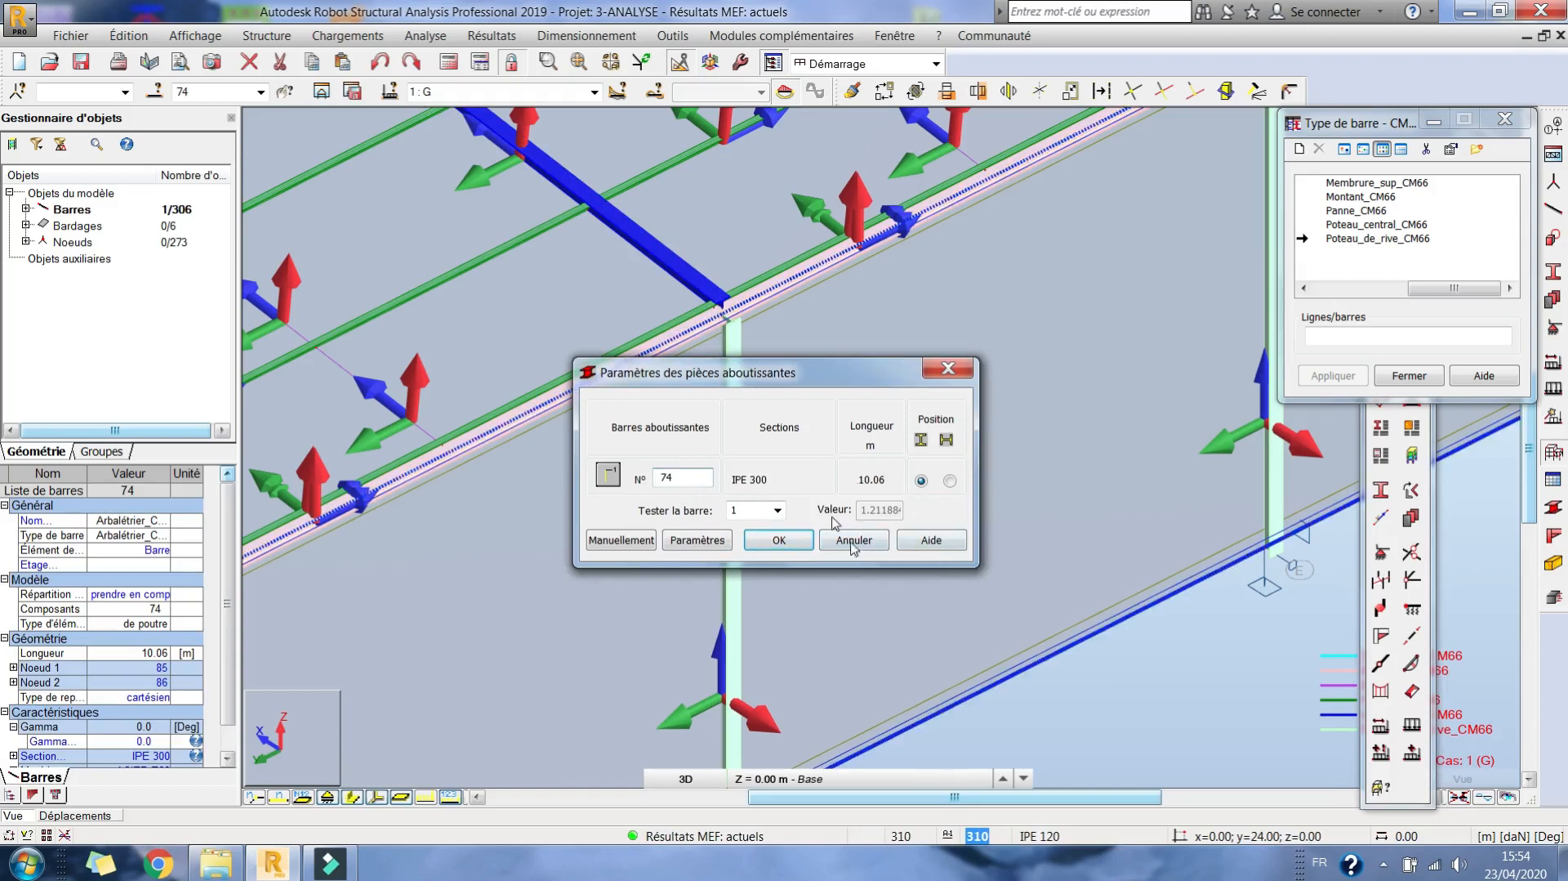
left_click(794, 544)
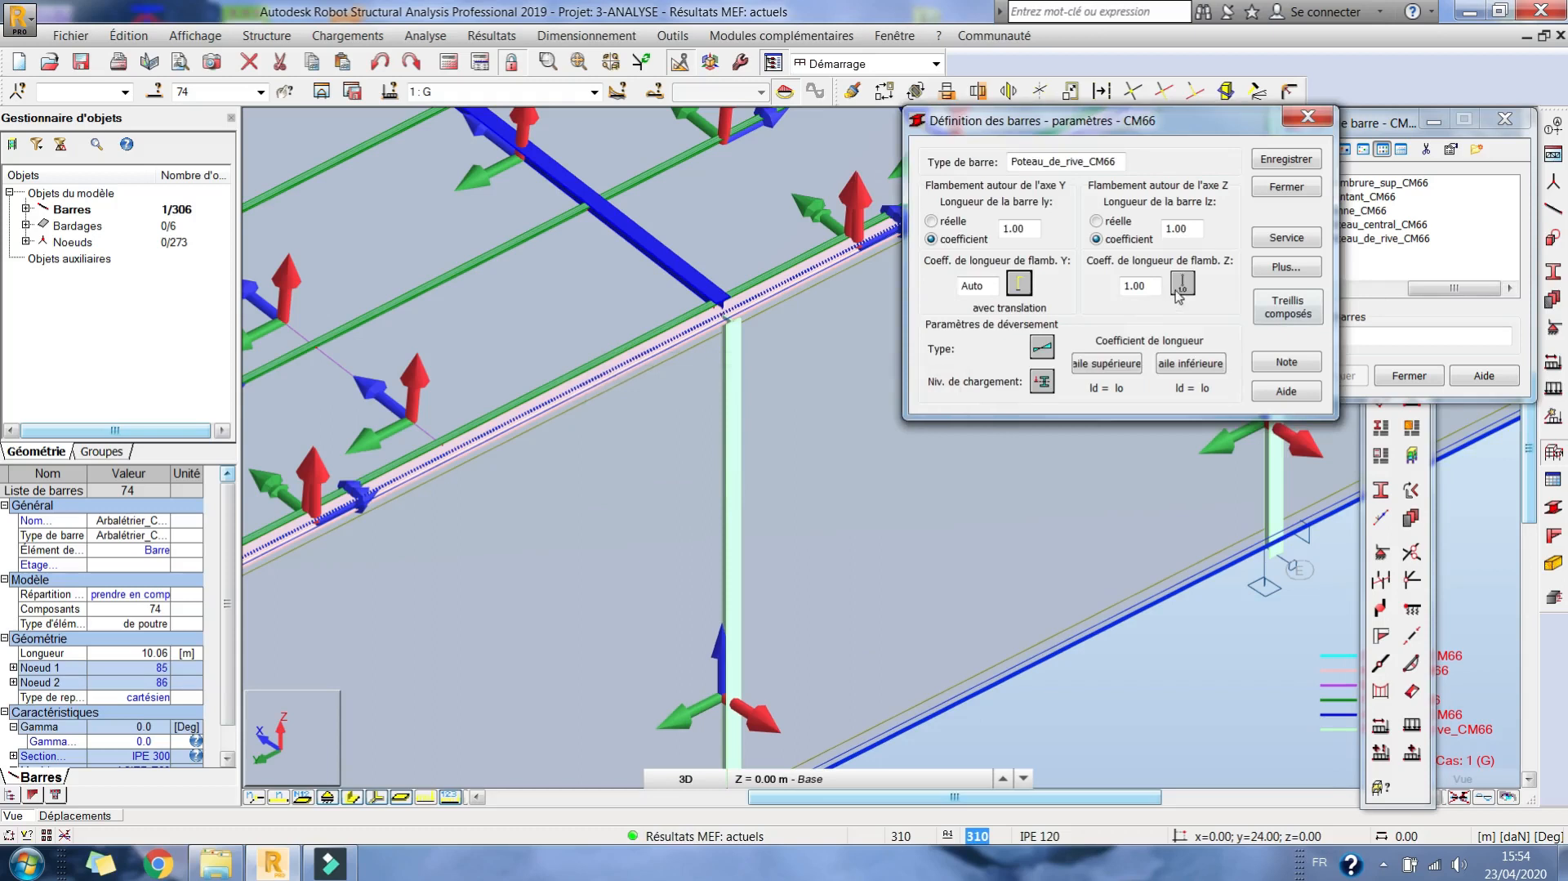
Enable the Y nodal displacement limit of L/150 in the edge column type's service parameters.
middle_click_drag(665, 332, 559, 285)
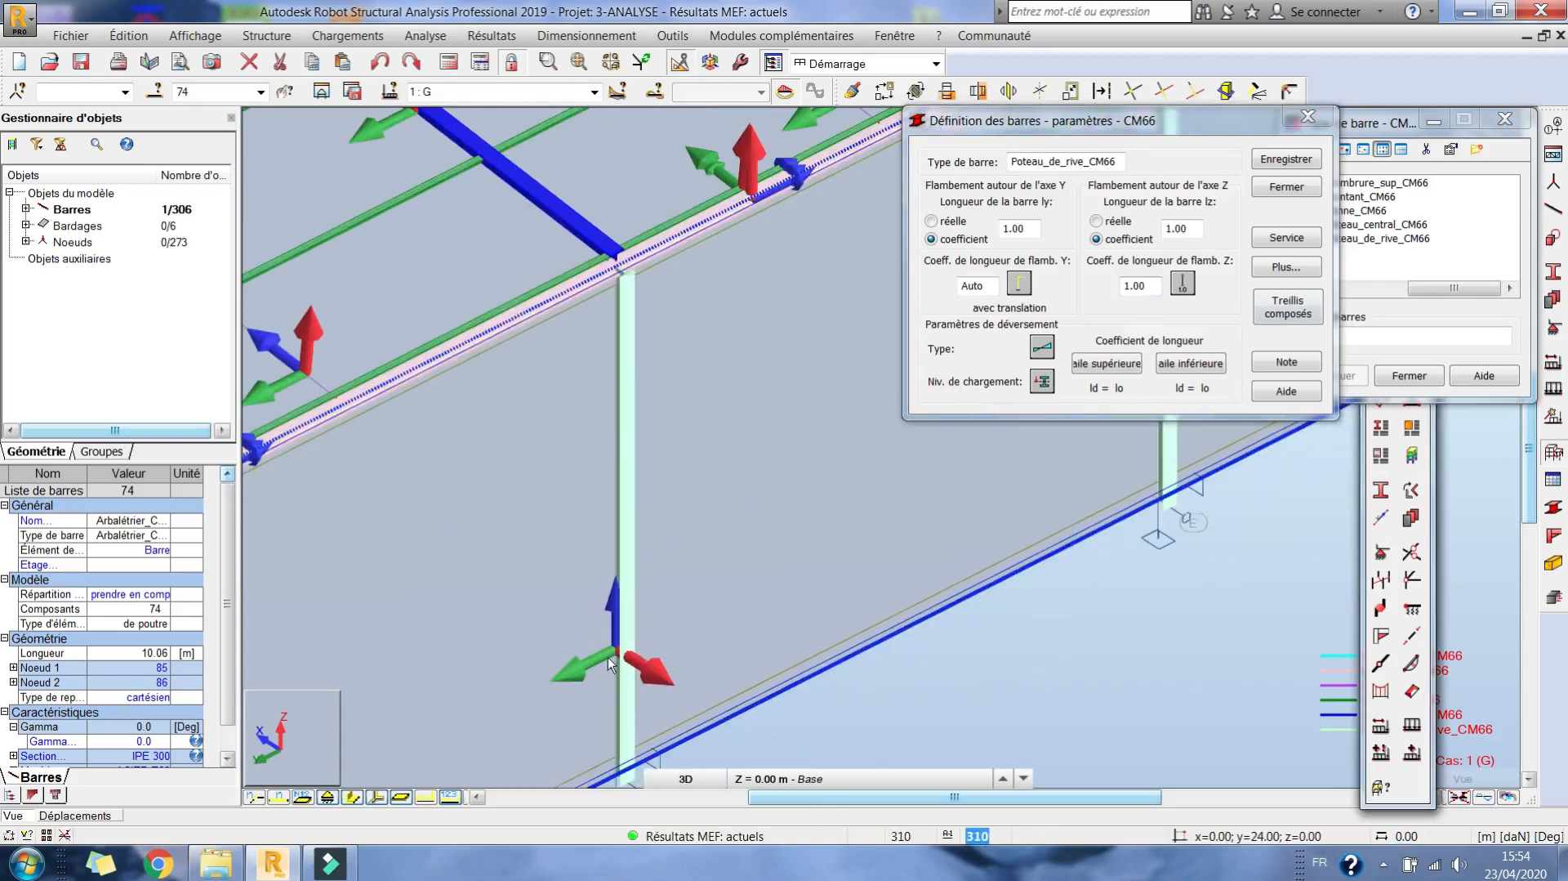
middle_click_drag(559, 523, 514, 374)
scroll(566, 509, "up", 1)
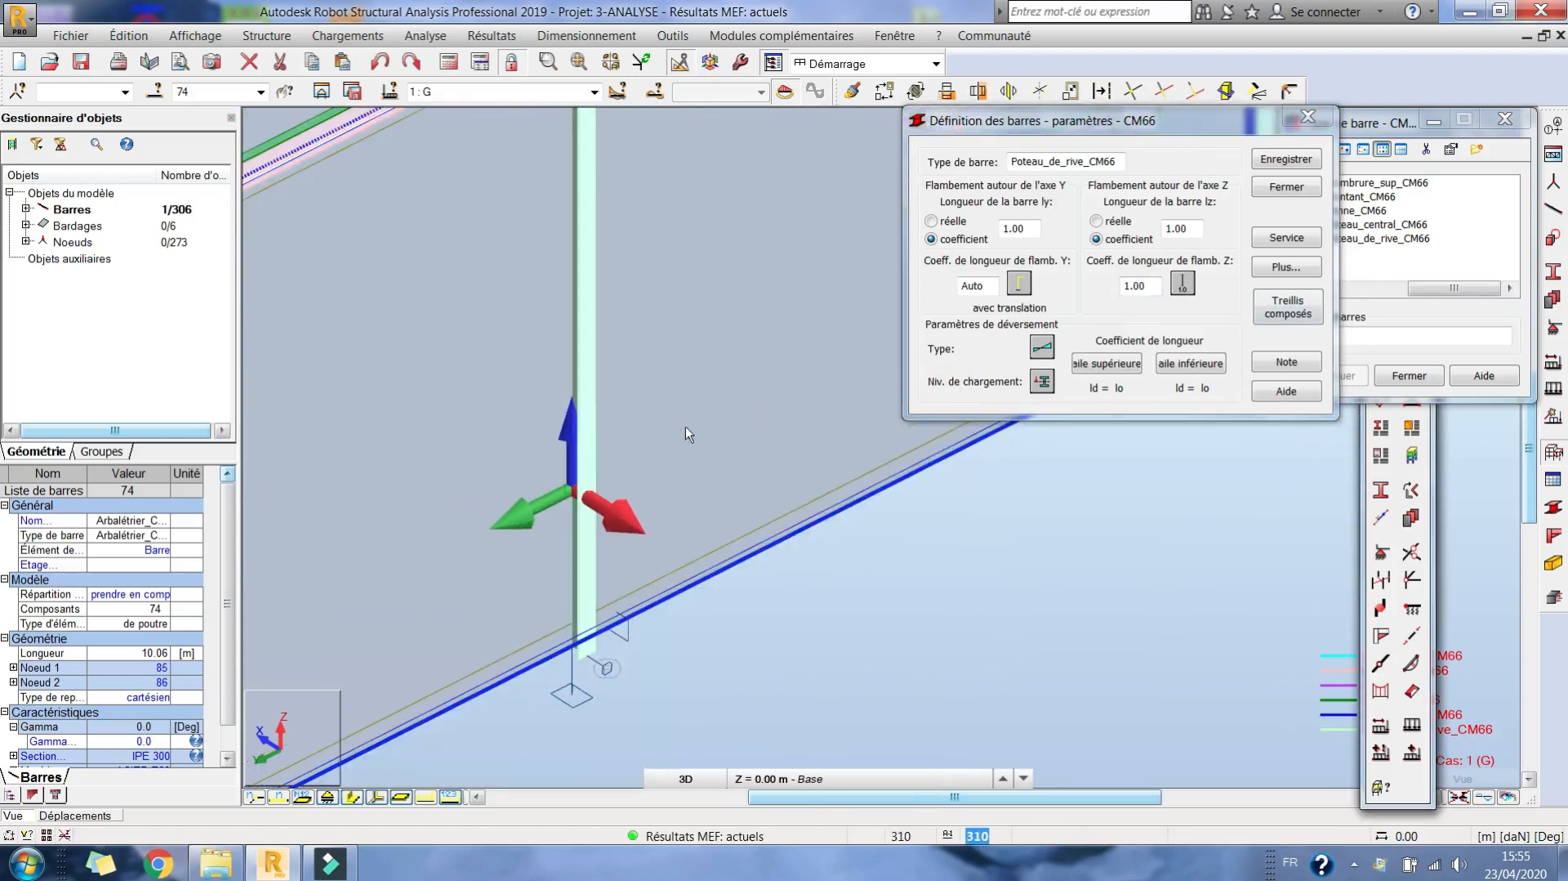
middle_click_drag(668, 449, 645, 449)
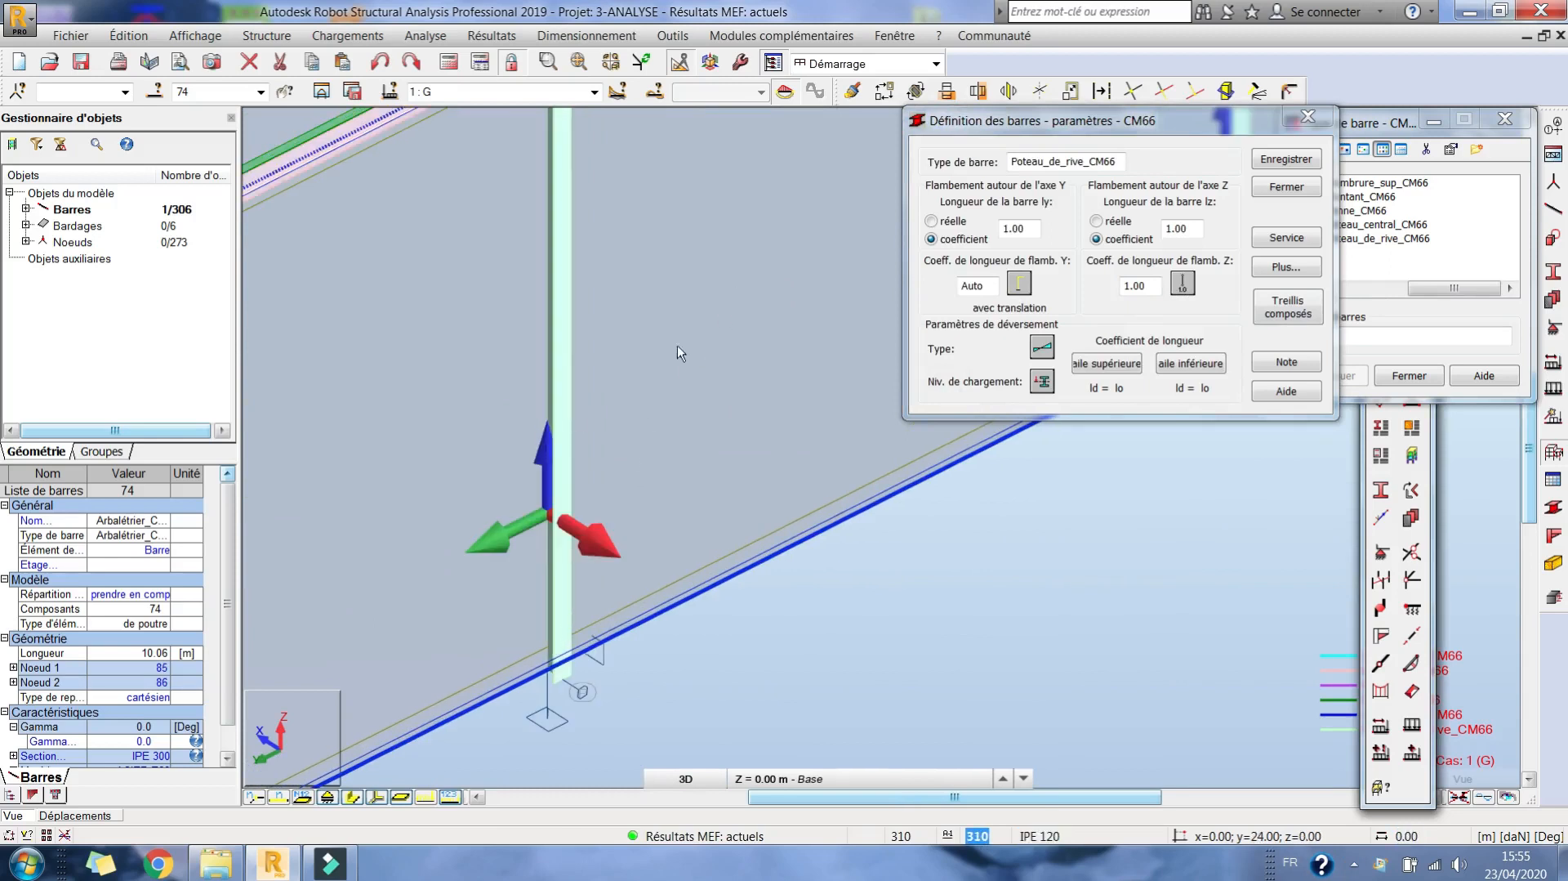
middle_click_drag(678, 345, 587, 429)
scroll(586, 429, "down", 2)
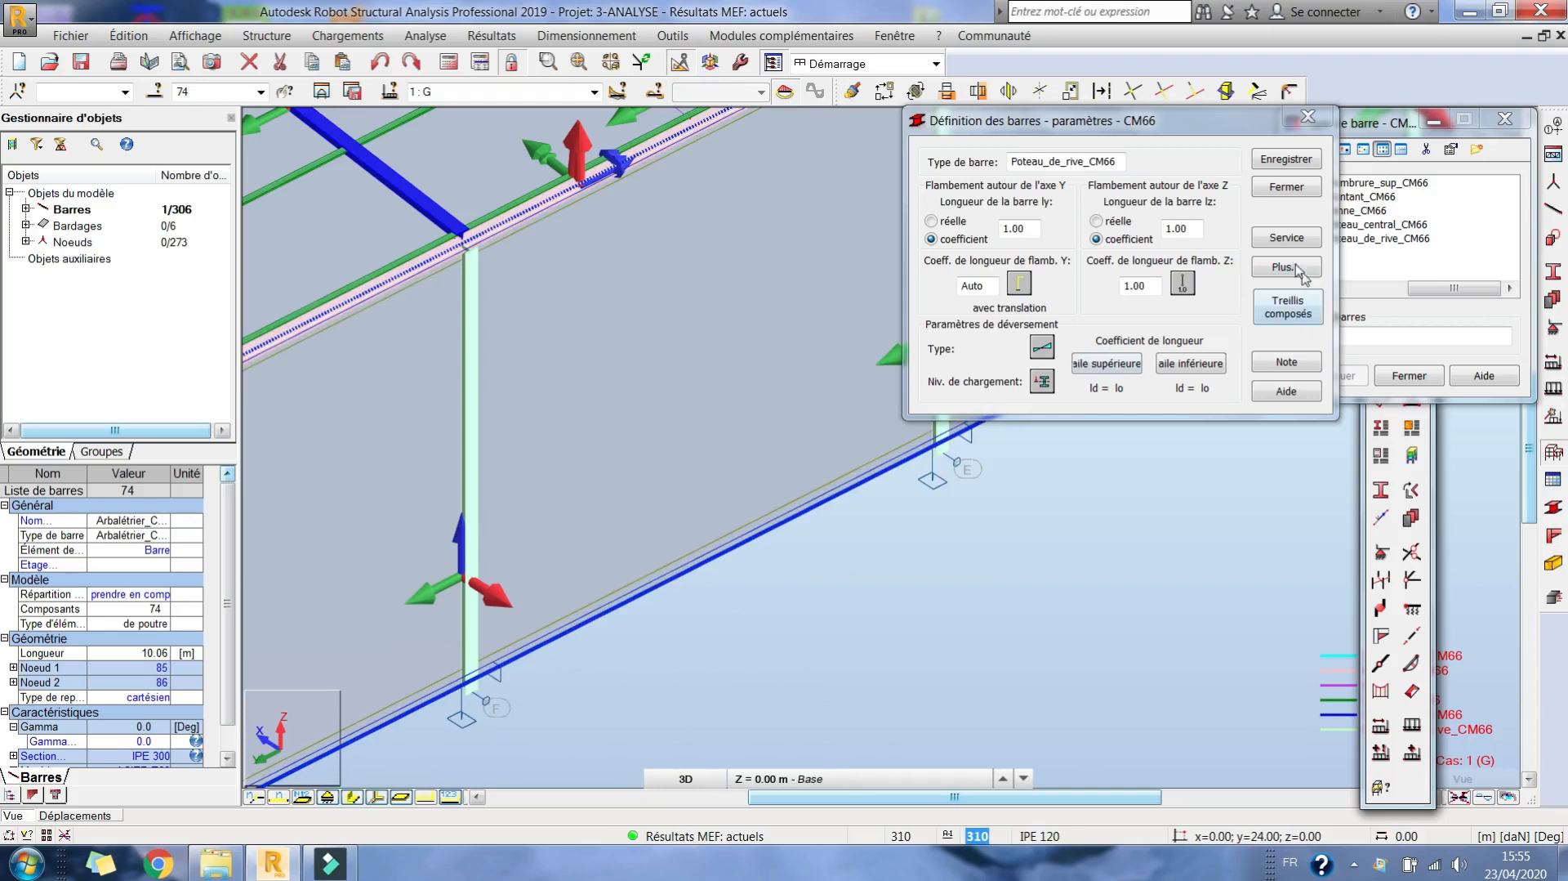
left_click(1288, 238)
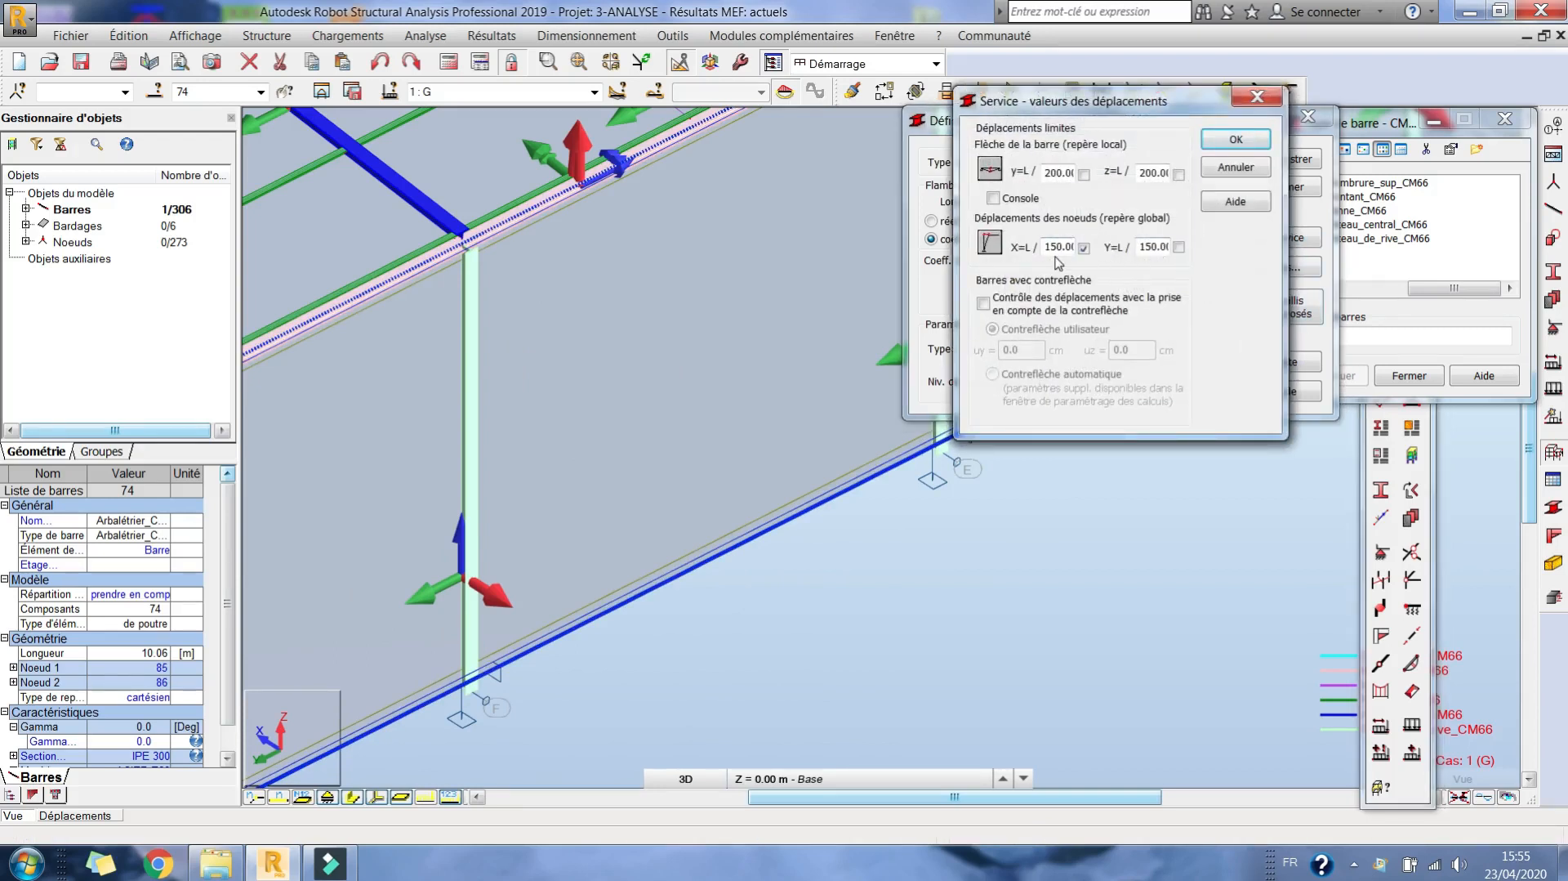
left_click(1177, 247)
left_click(1235, 140)
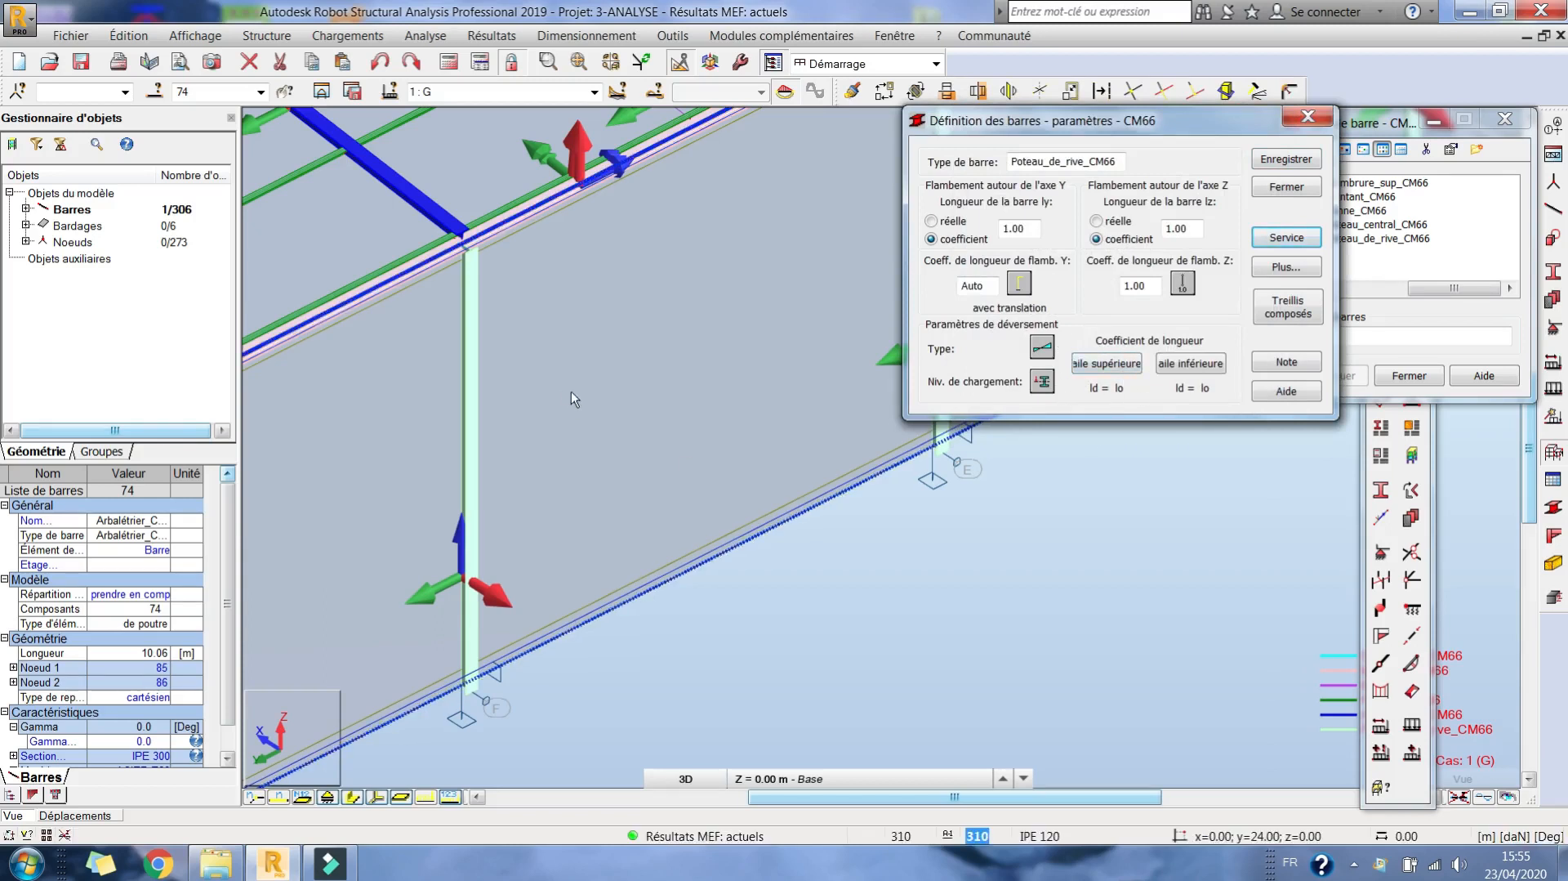
Save the Poteau_de_rive_CM66 member type and close its definition.
left_click(625, 397)
middle_click_drag(644, 426, 654, 424)
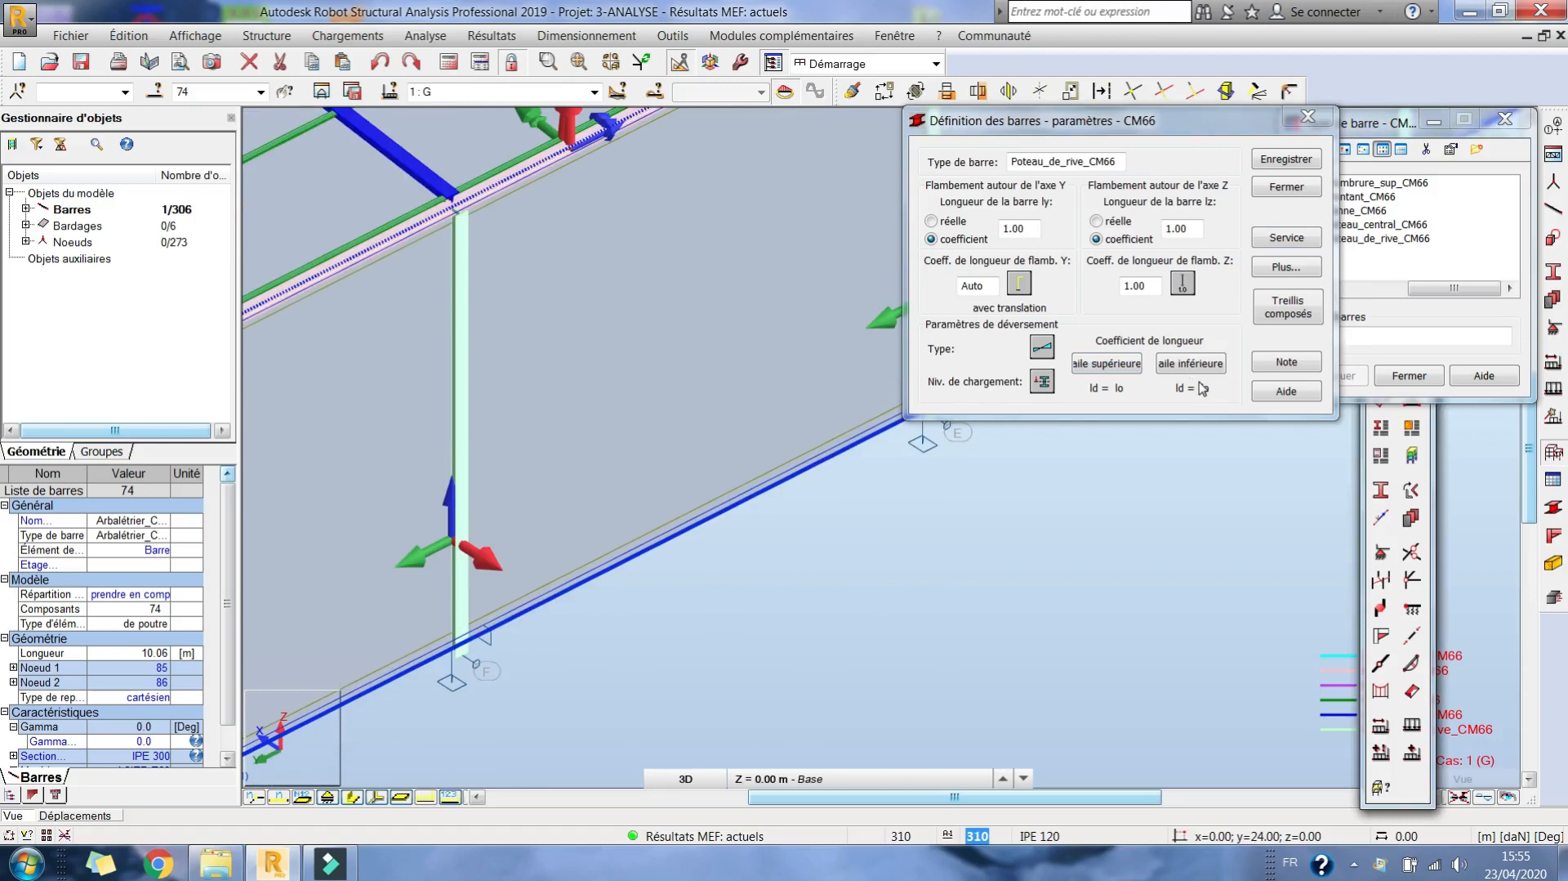
scroll(461, 450, "down", 3)
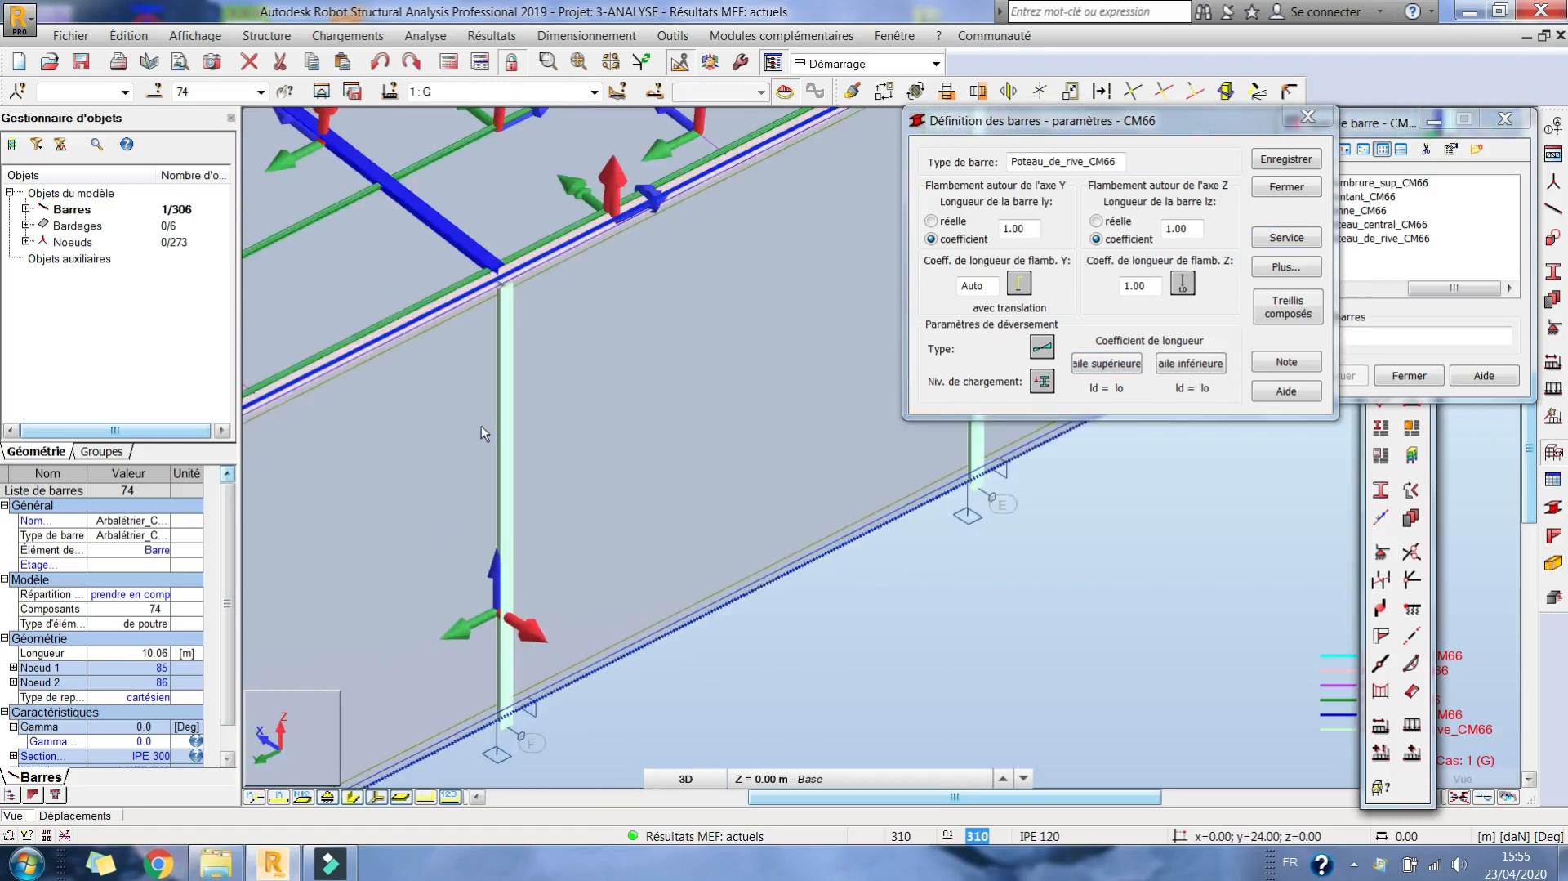
left_click(1288, 164)
left_click(1183, 322)
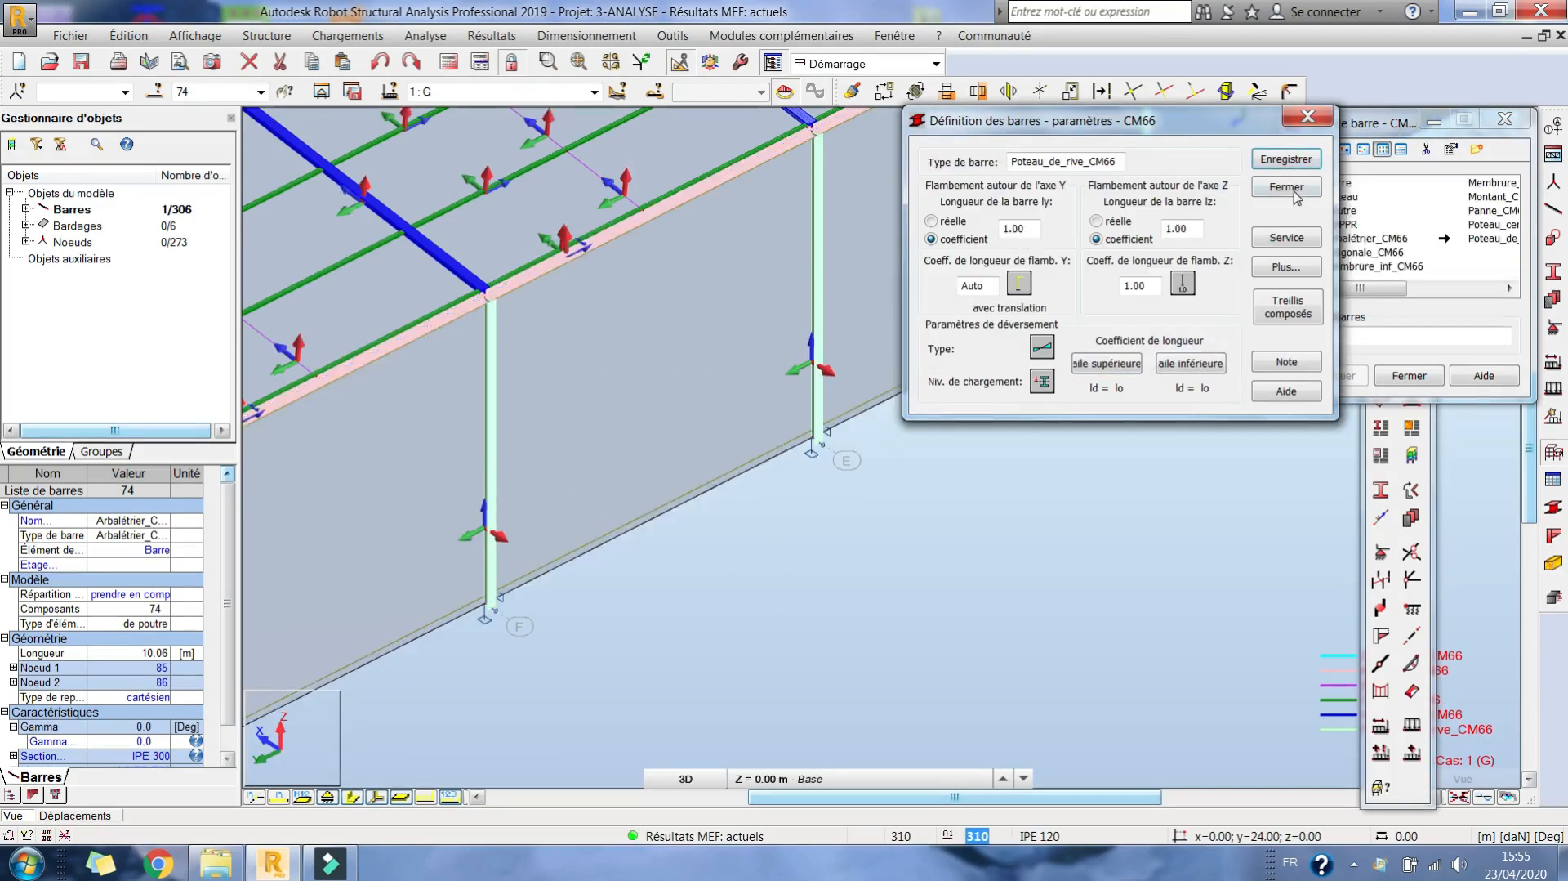
left_click(1289, 189)
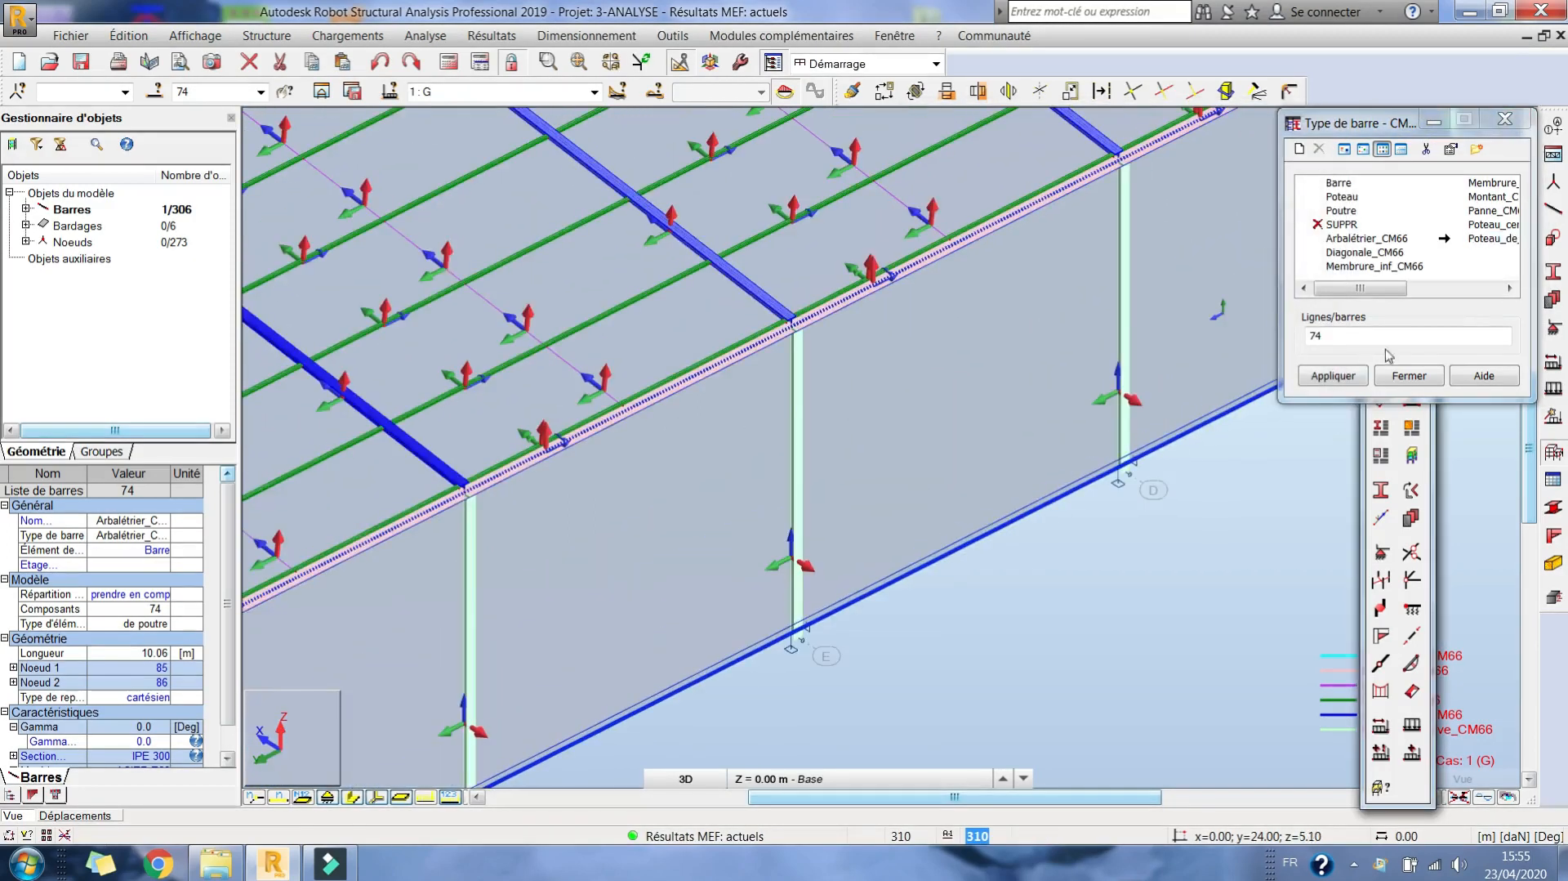
left_click(1437, 287)
left_click_drag(1437, 290, 1339, 290)
double_click(1328, 253)
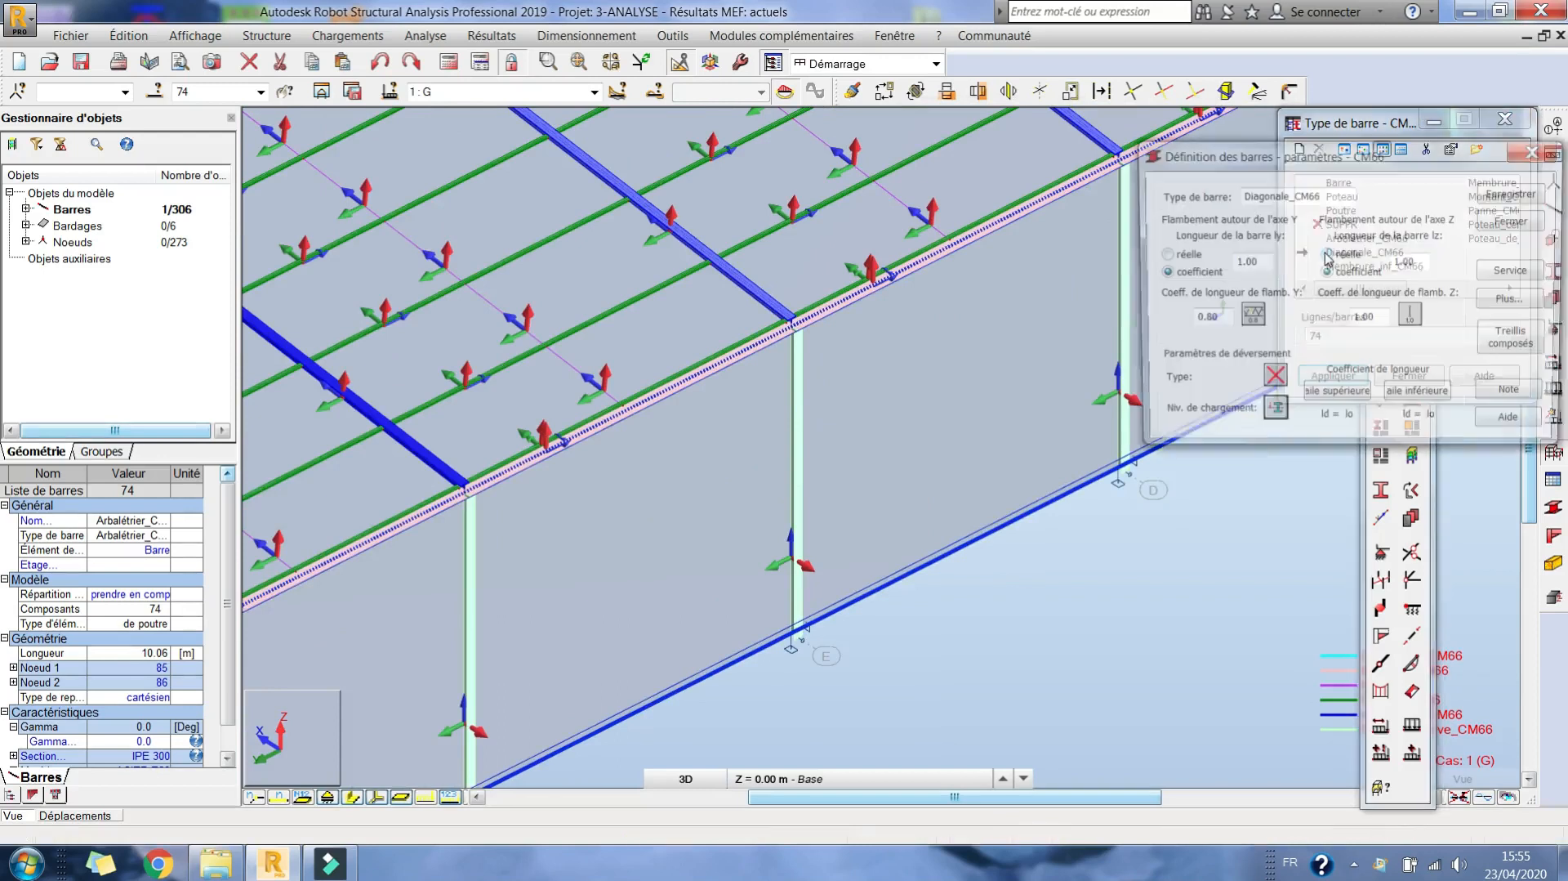
left_click(1511, 225)
Open the Arbalétrier_CM66 type's definition and set its Y-axis buckling length coefficient to the 1.0 condition.
left_click(1329, 240)
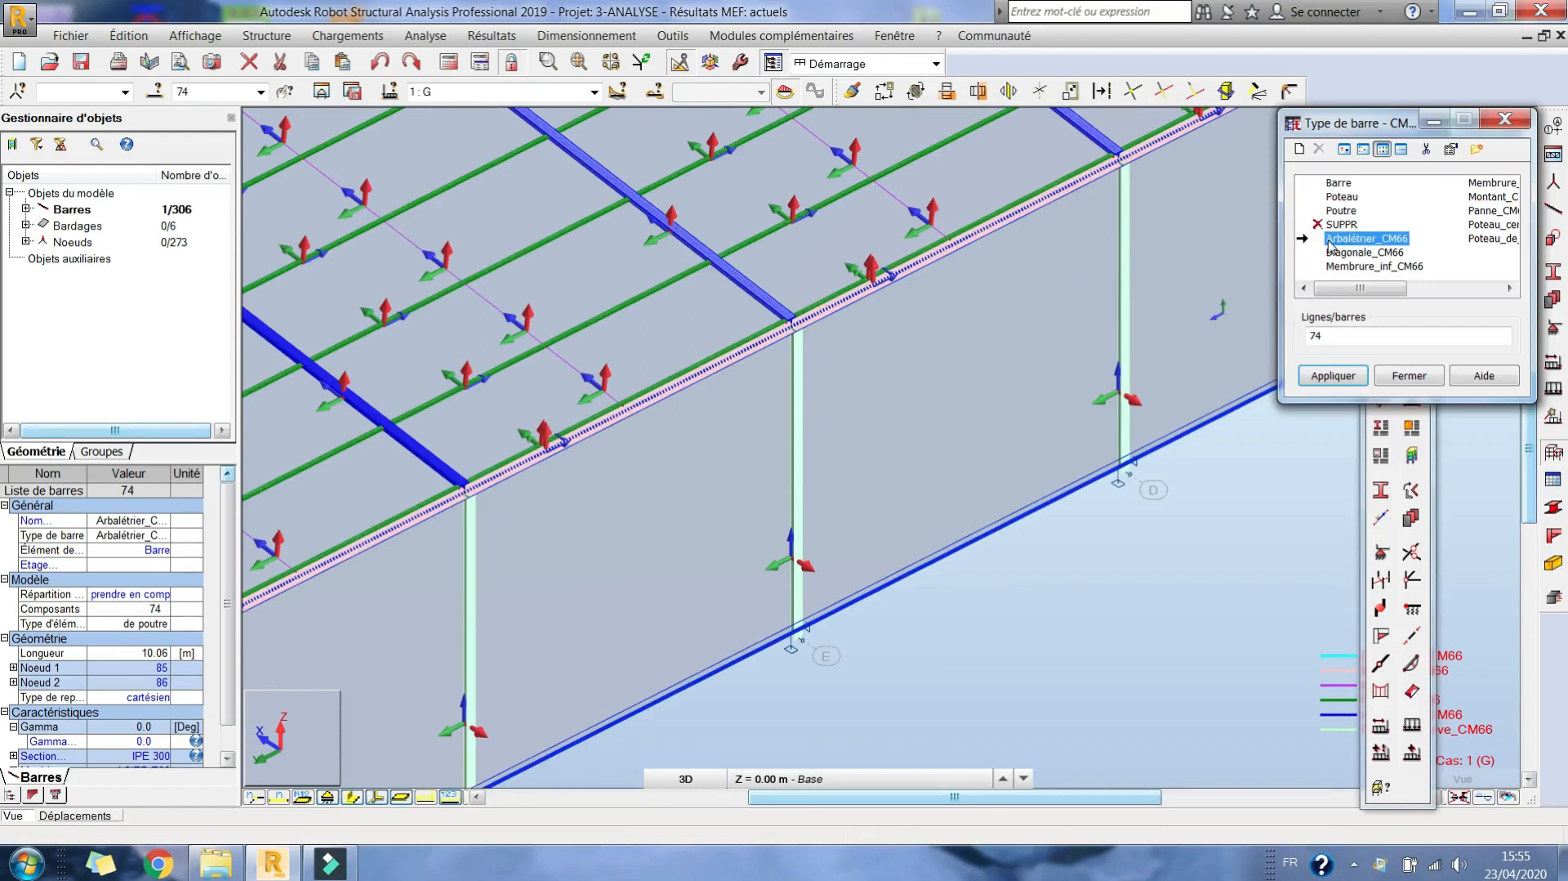
double_click(1329, 242)
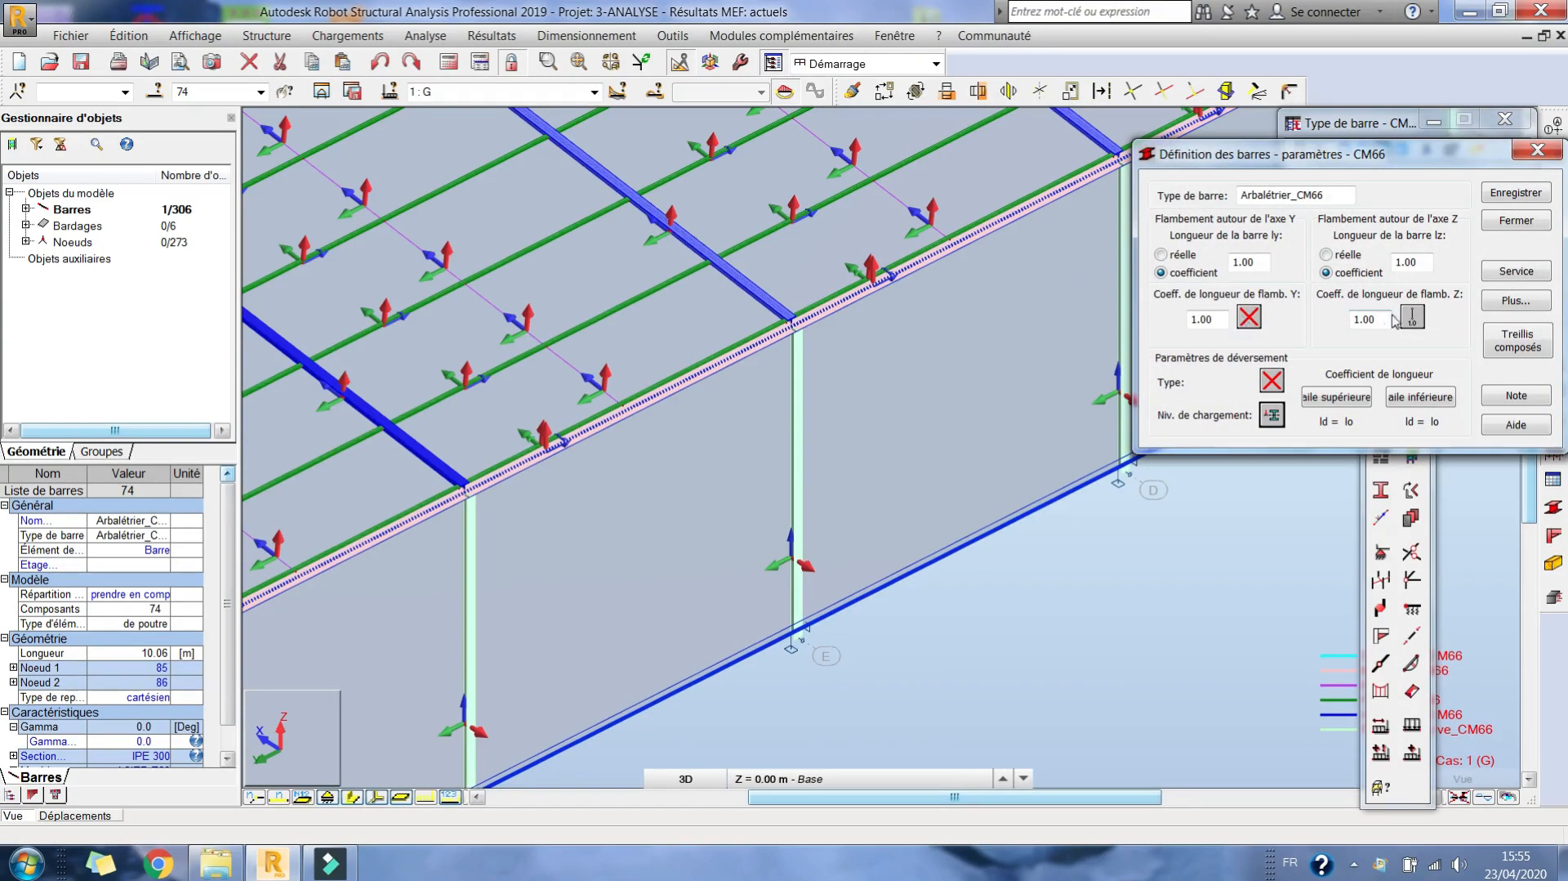
left_click(1249, 316)
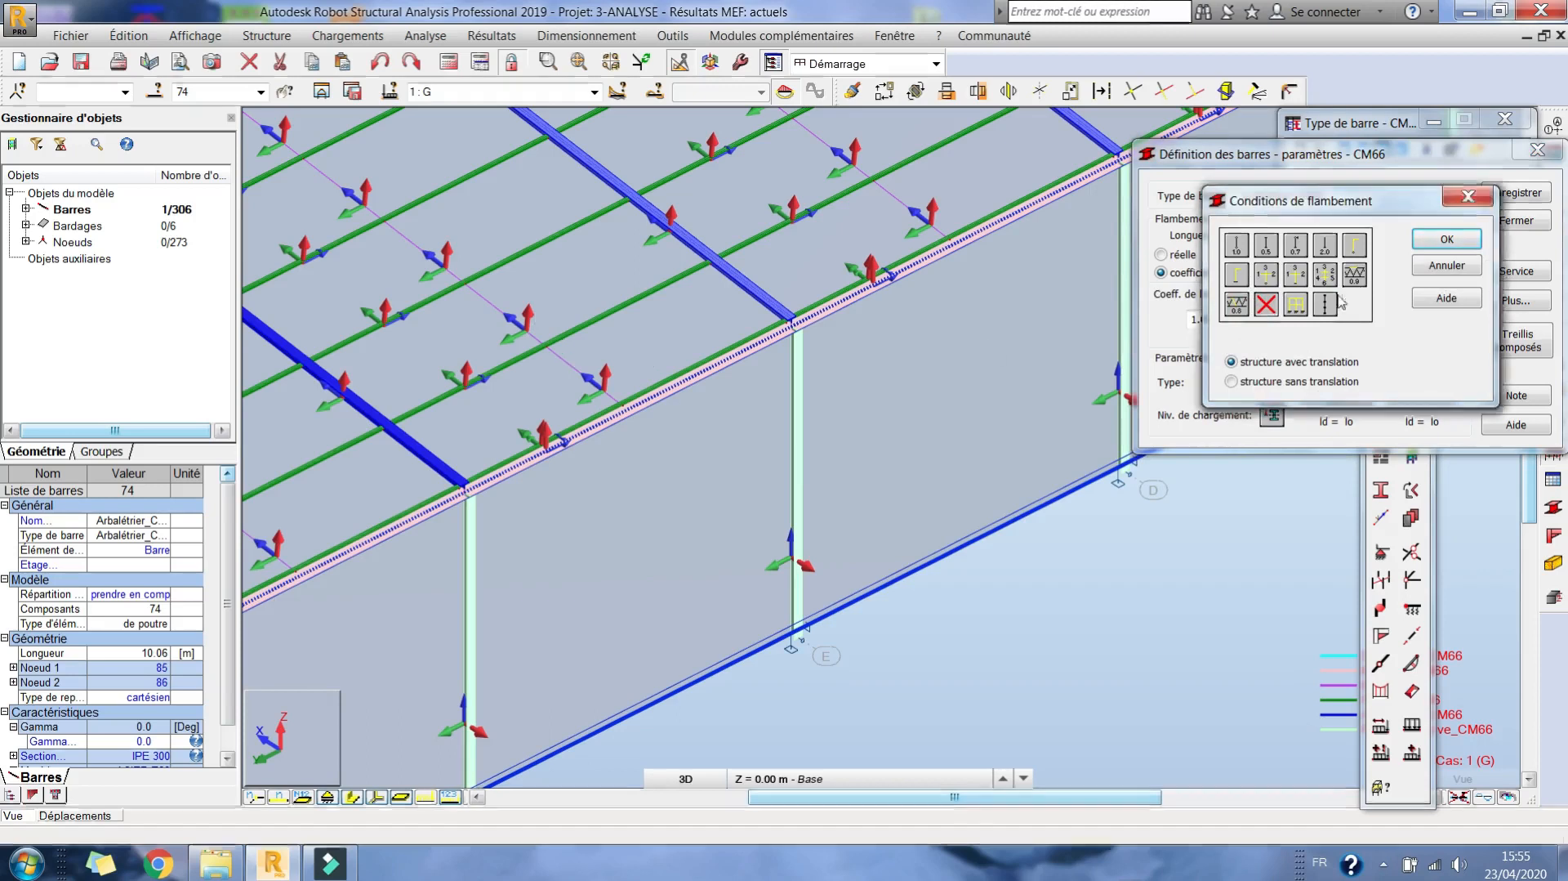
left_click(1444, 266)
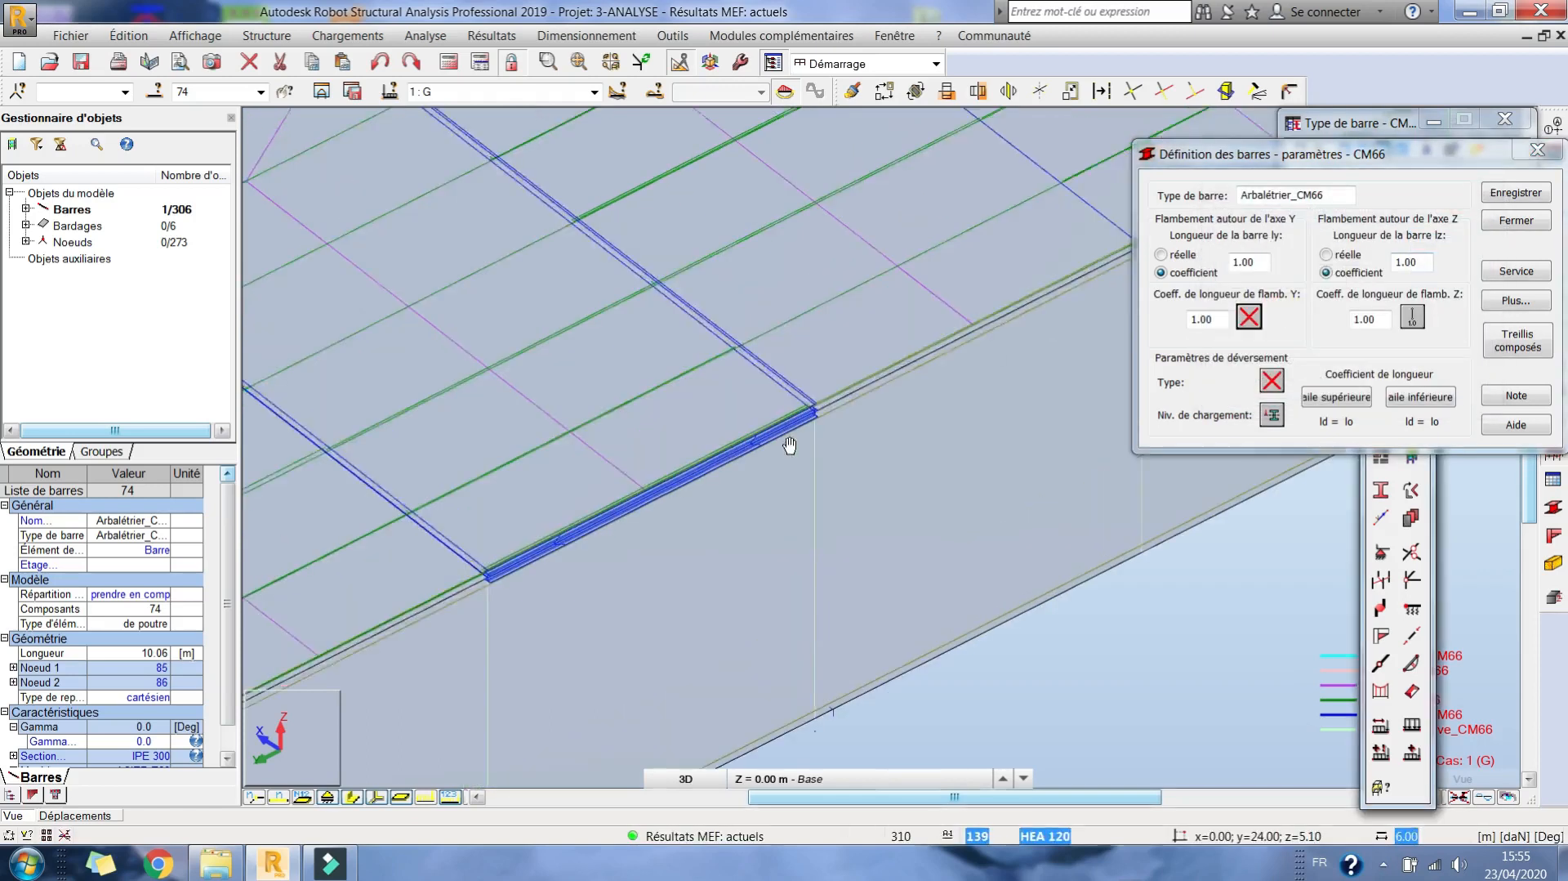
left_click(1251, 316)
double_click(1241, 249)
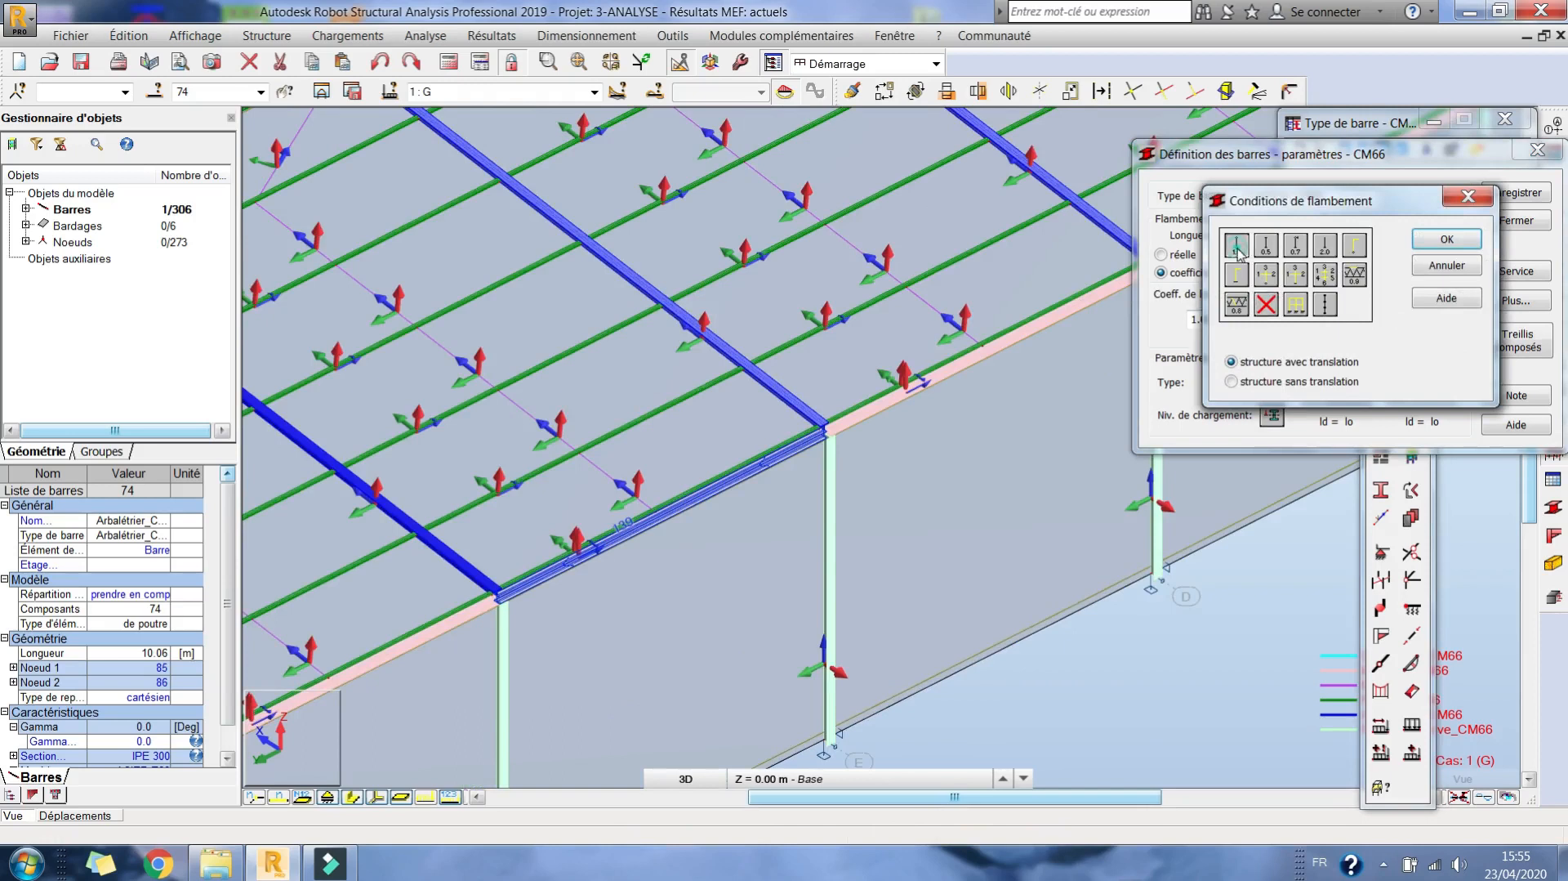
Try to define the rafter type's Z-axis bracings where elements join in the buckling plane, and close the definition without saving.
middle_click_drag(629, 316, 754, 477)
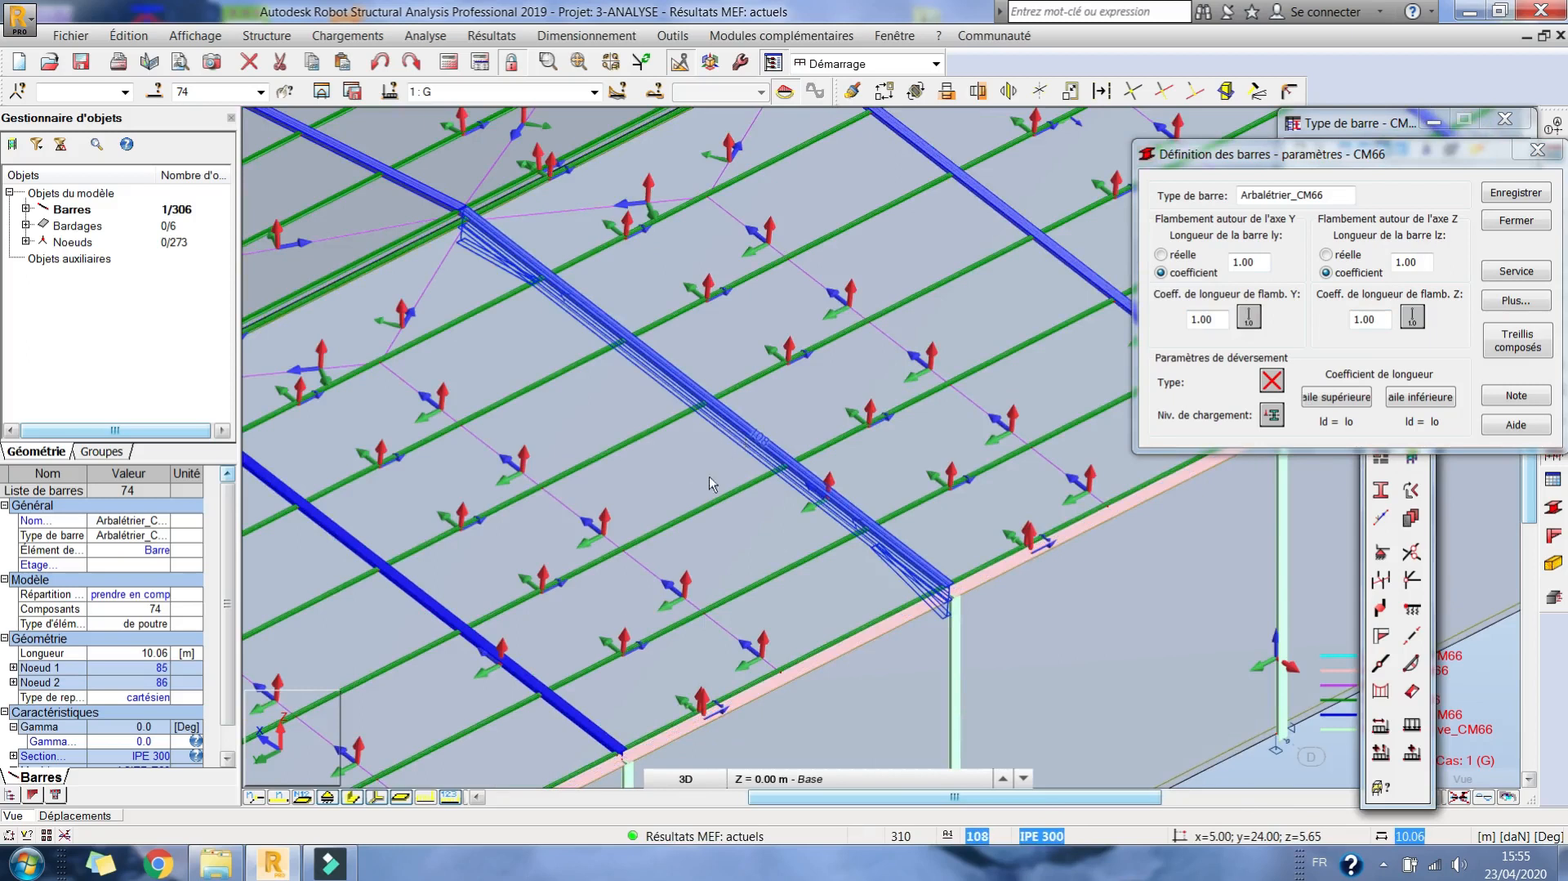
scroll(685, 429, "up", 4)
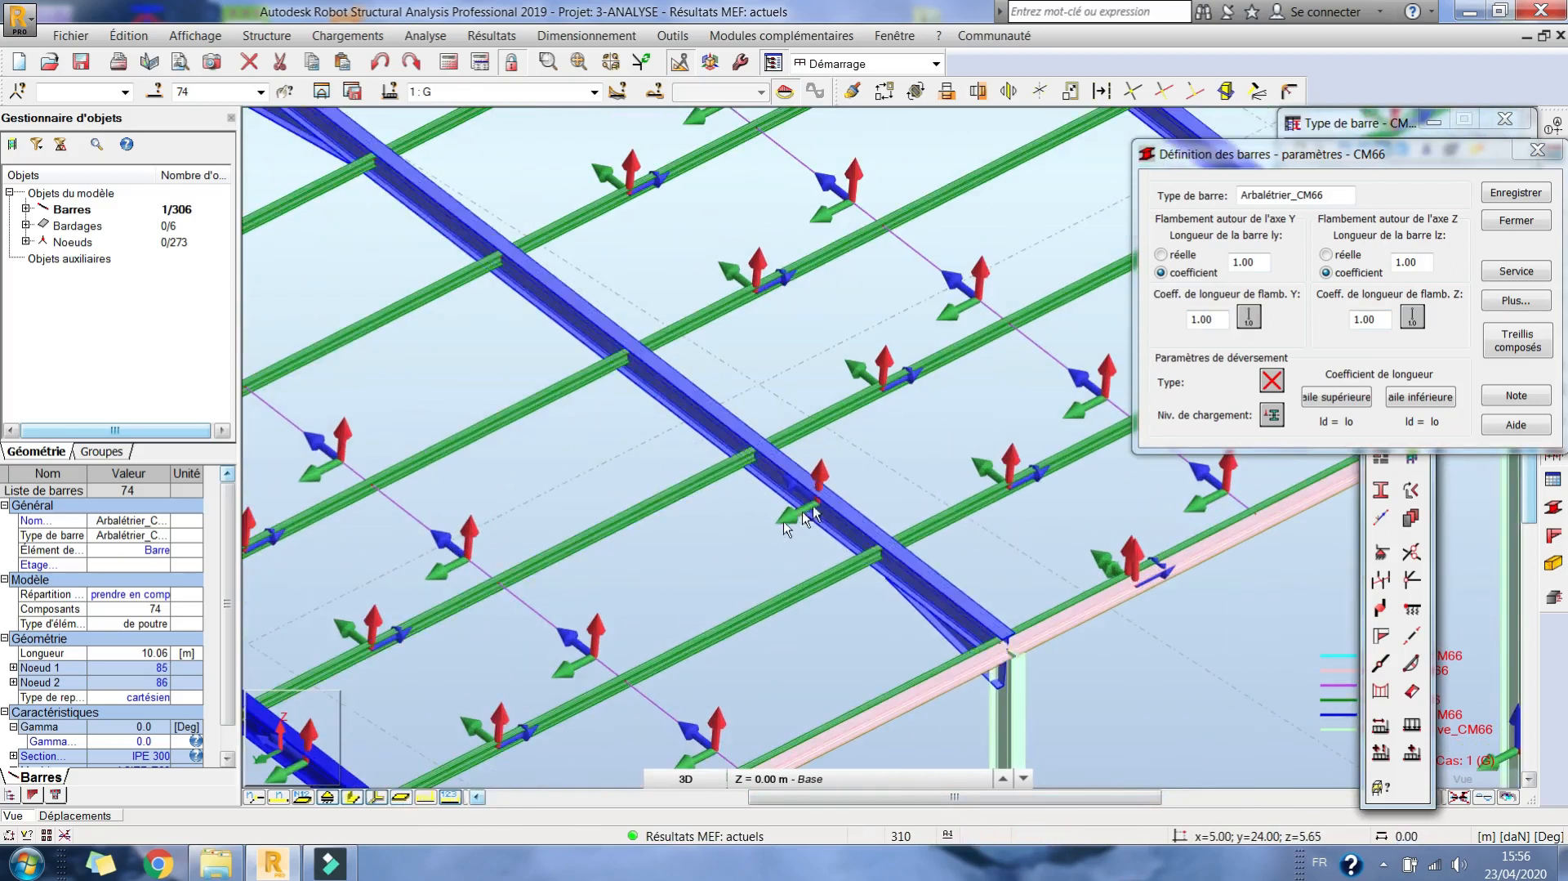
scroll(784, 495, "down", 3)
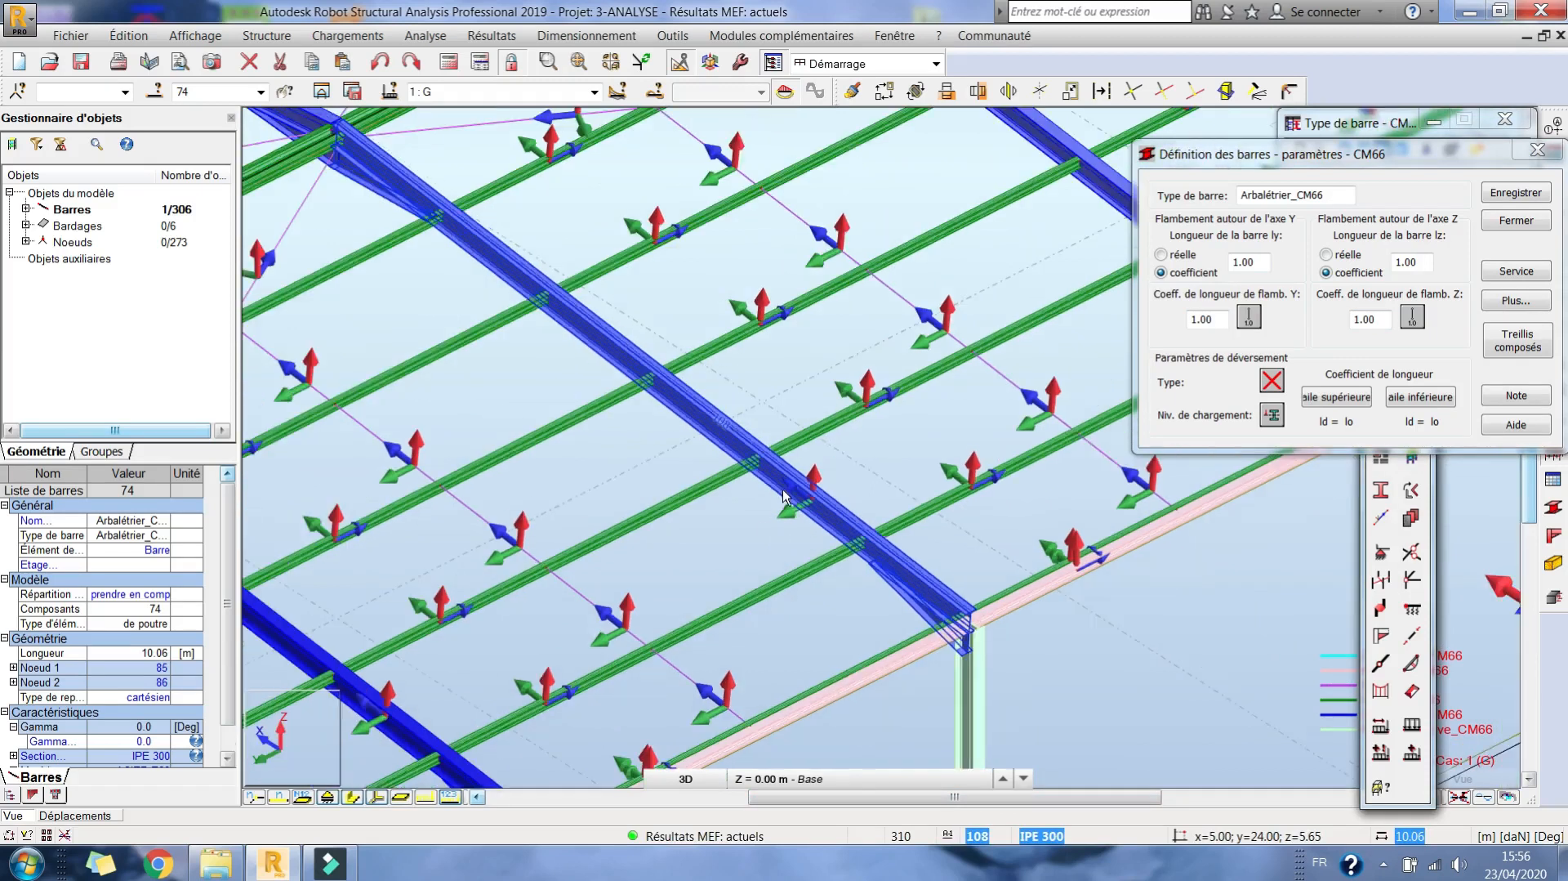
middle_click_drag(815, 446, 809, 430)
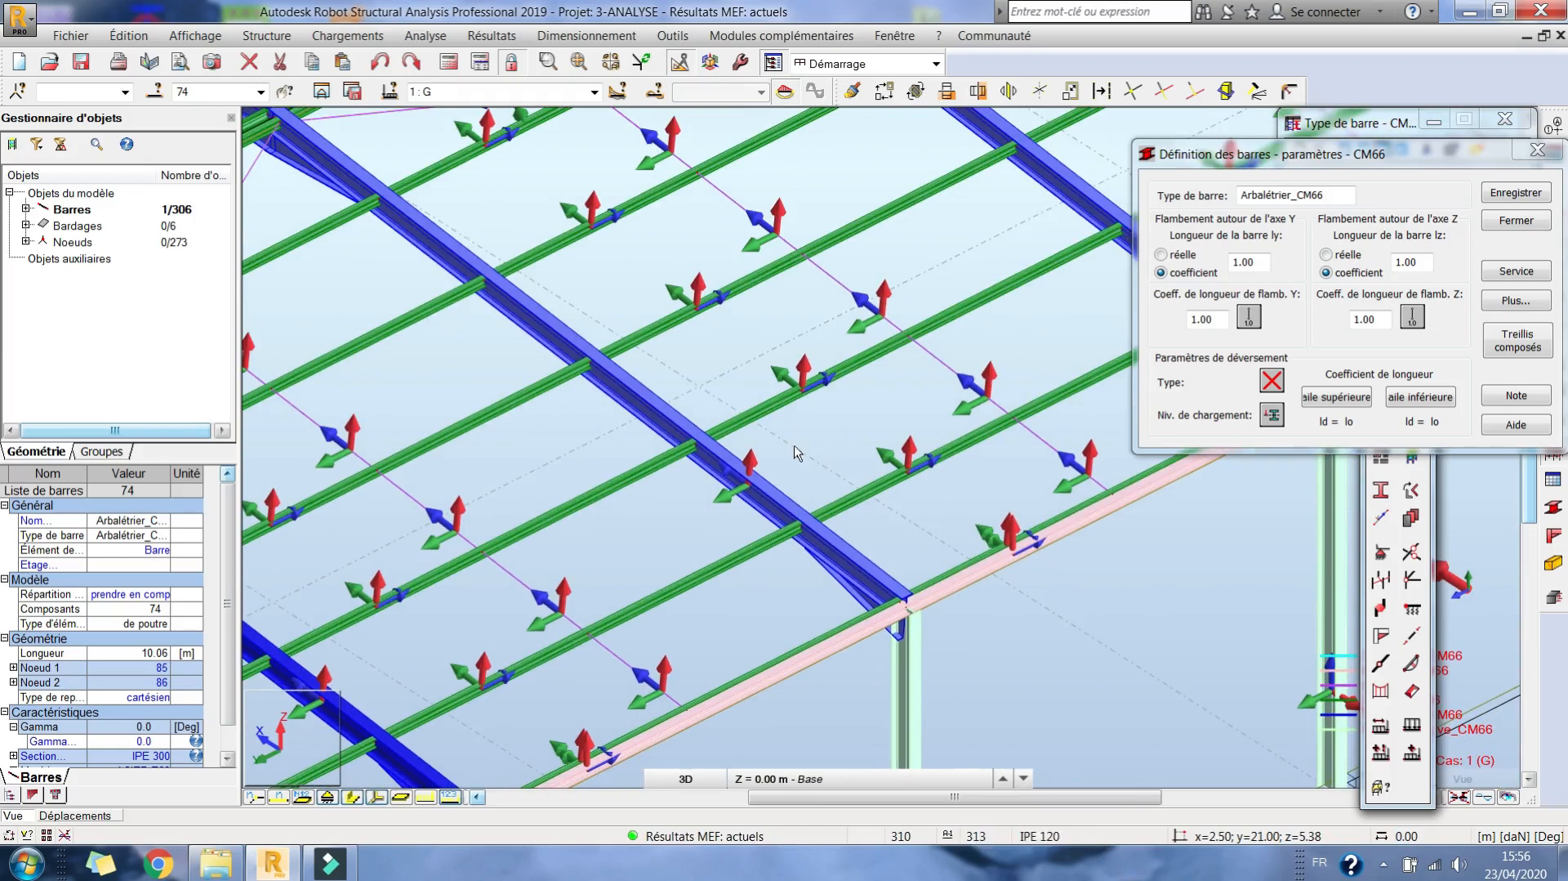
scroll(785, 415, "down", 2)
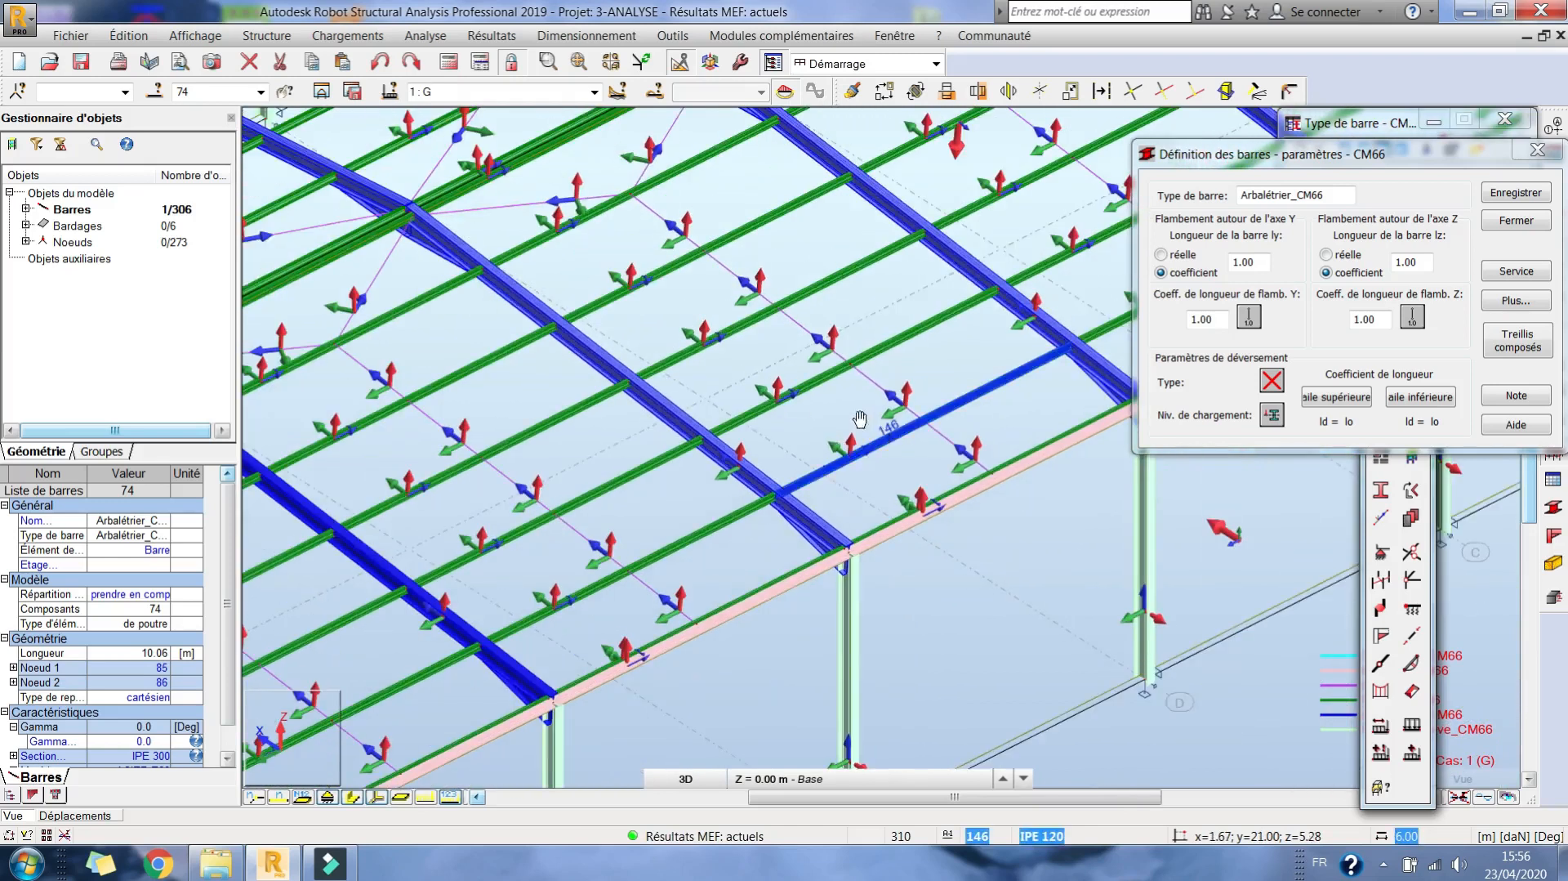
middle_click_drag(865, 427, 810, 410)
left_click(1412, 318)
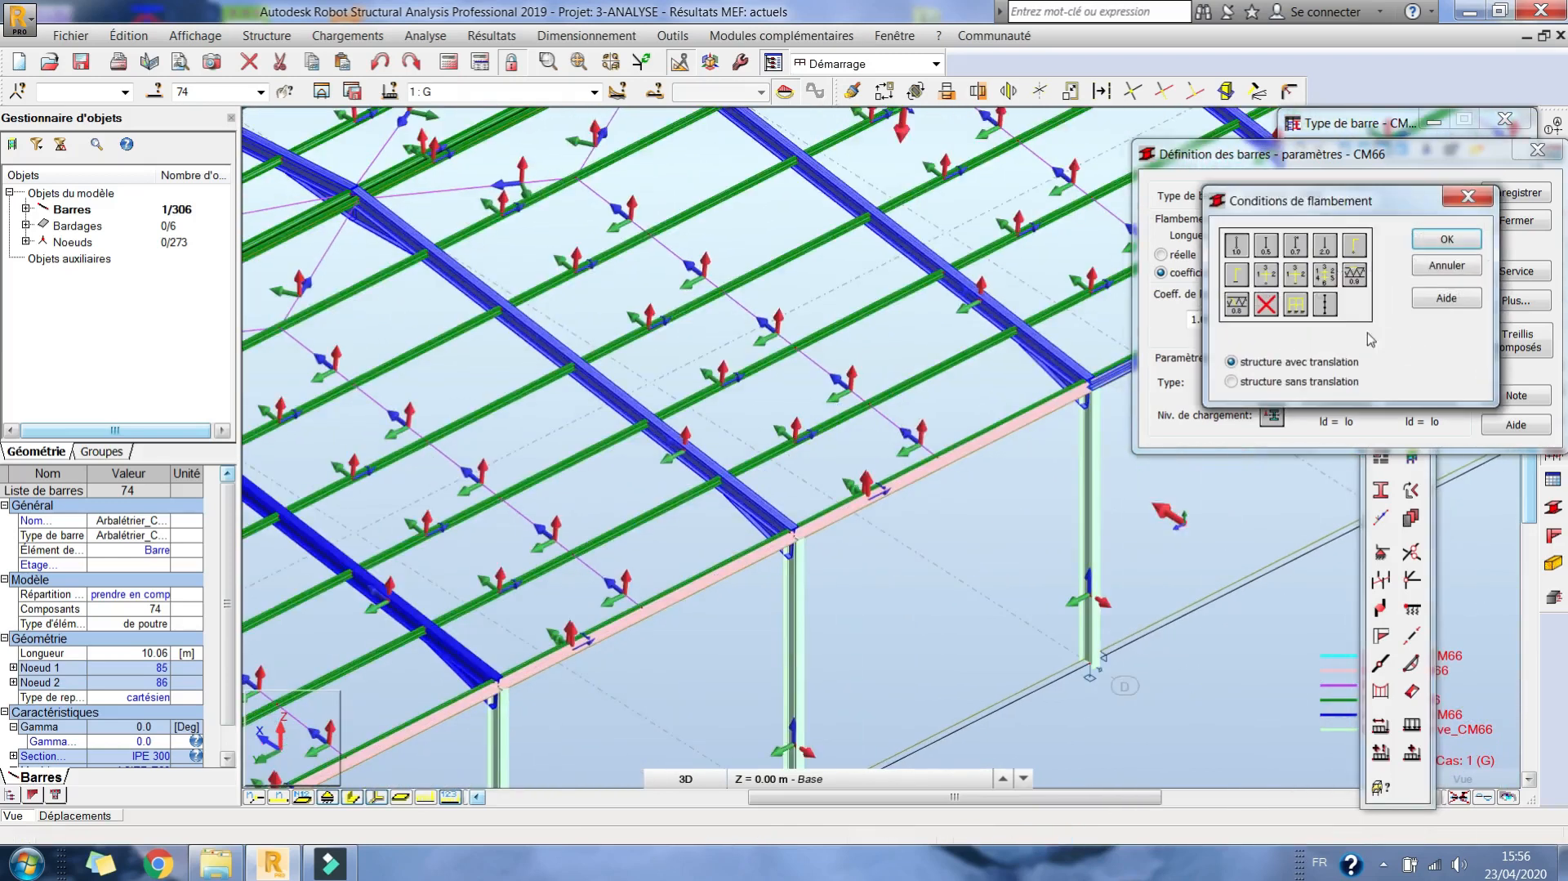
double_click(1325, 305)
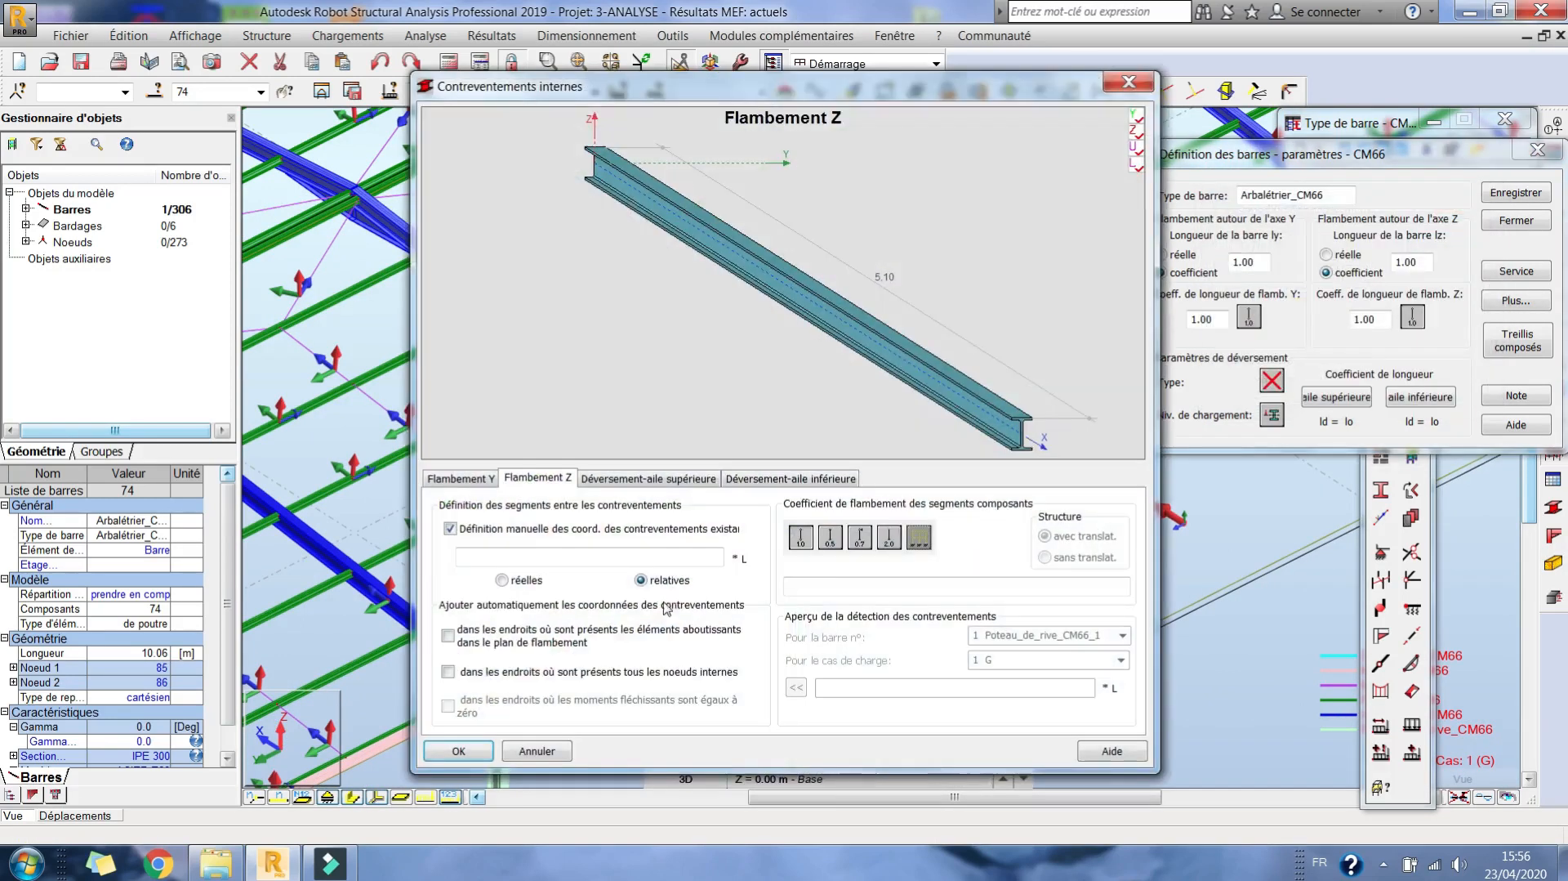
left_click(489, 639)
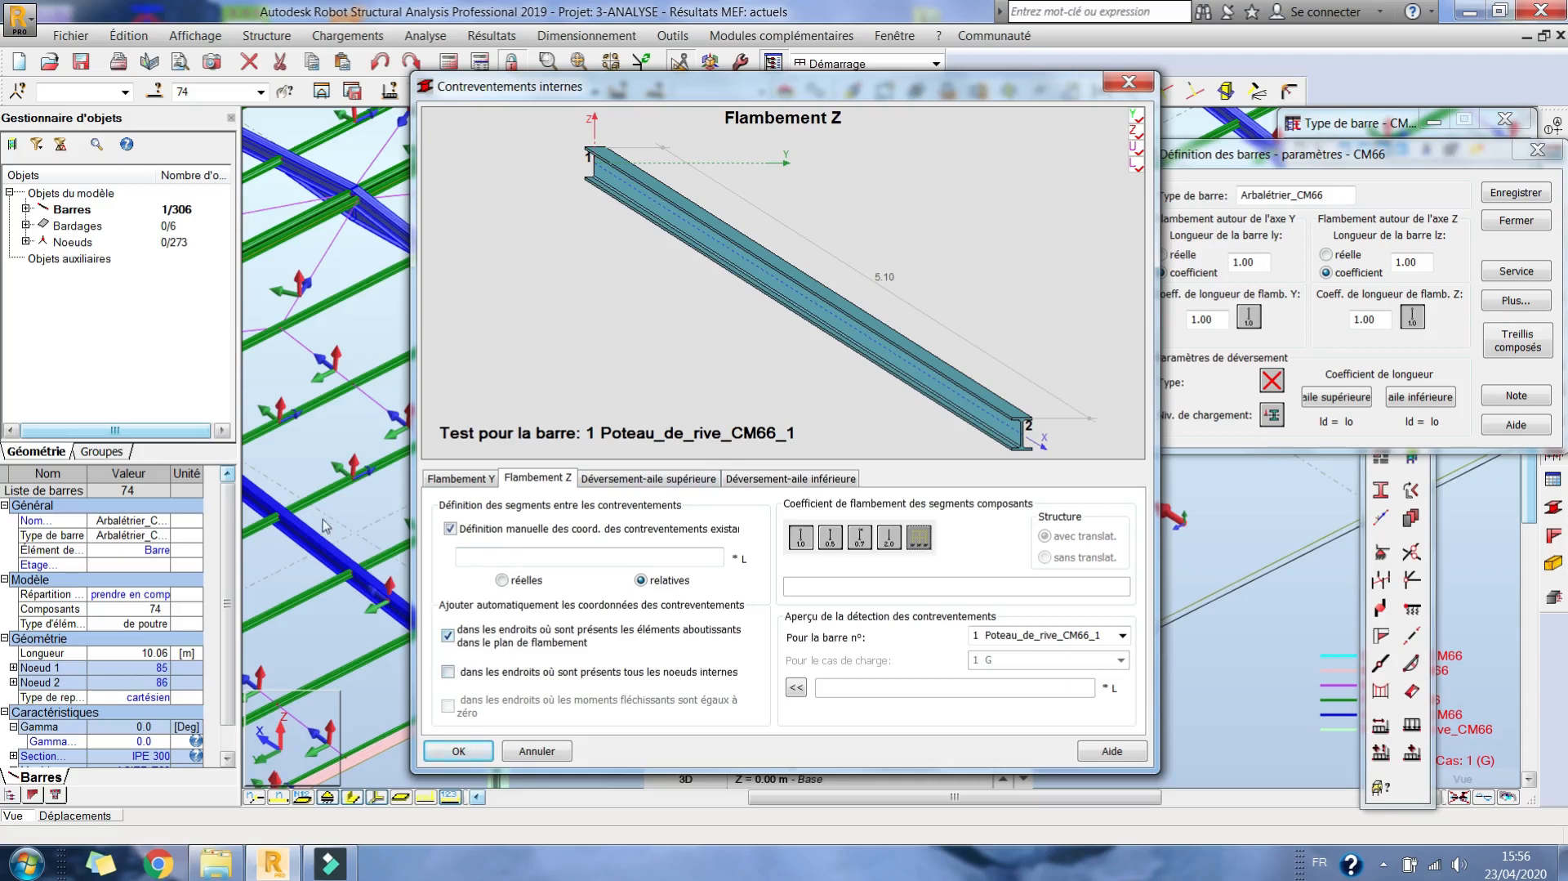
left_click(521, 636)
left_click(470, 759)
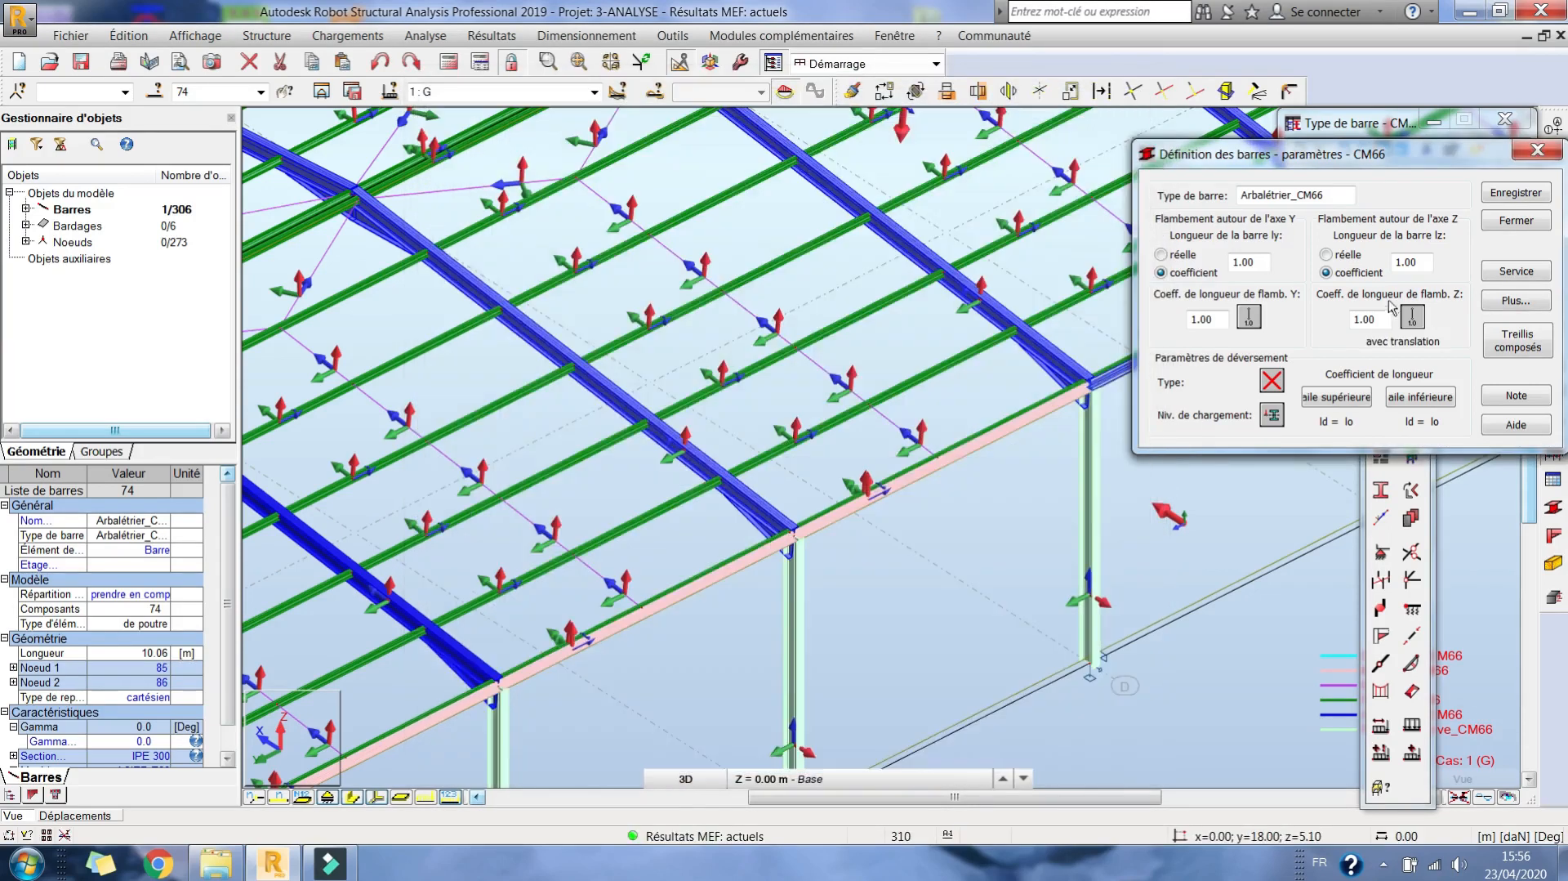
left_click(1517, 221)
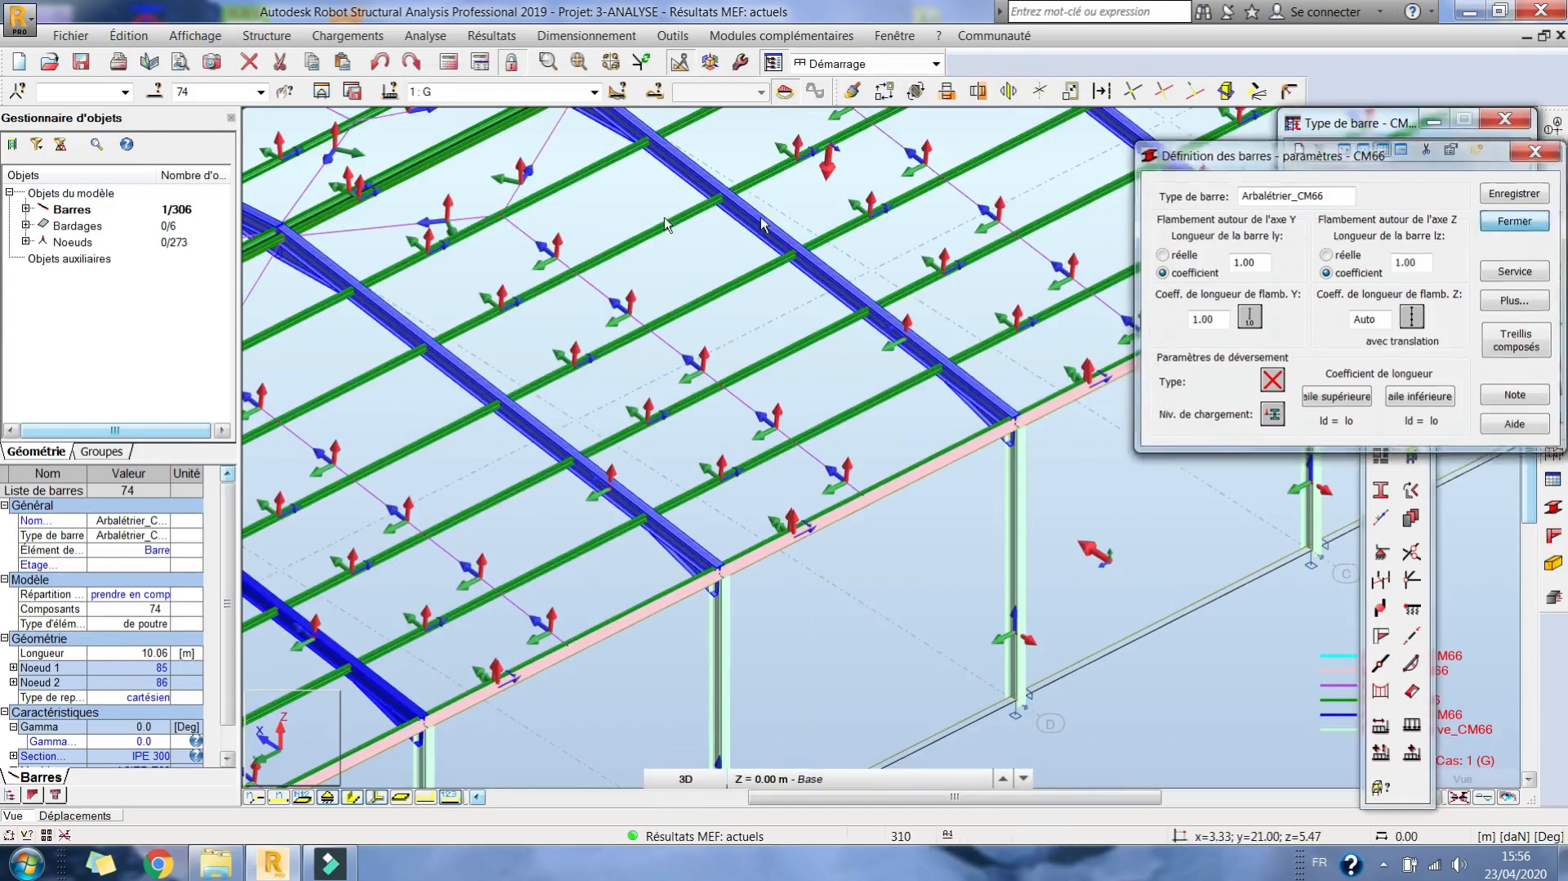
Open the CM66 member definitions for steel design and load rafter bar 142 as the current member.
left_click(594, 36)
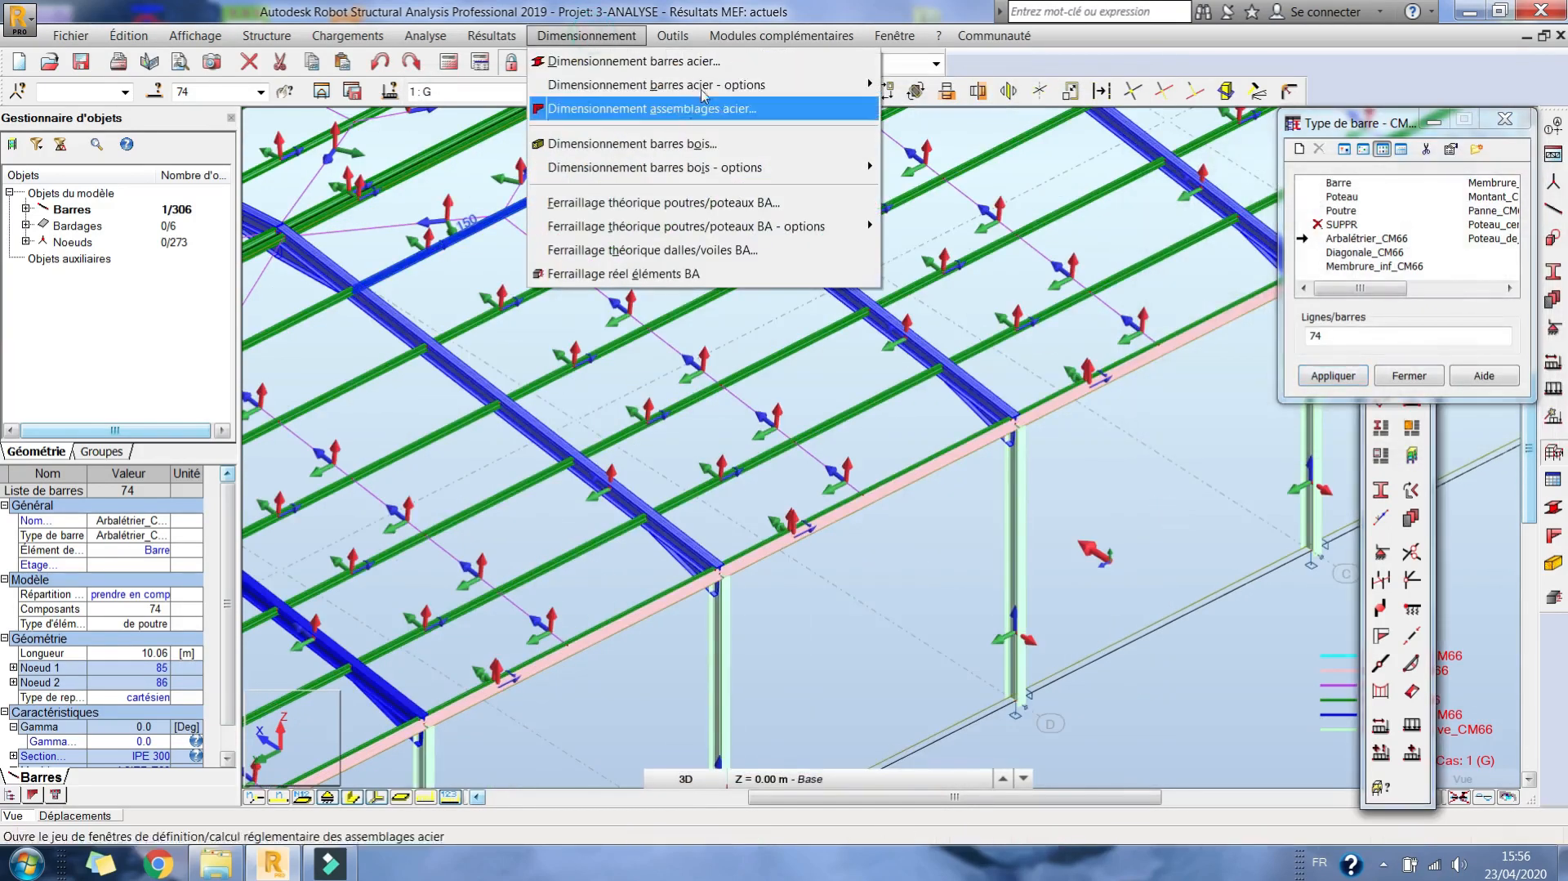
mouse_move(784, 85)
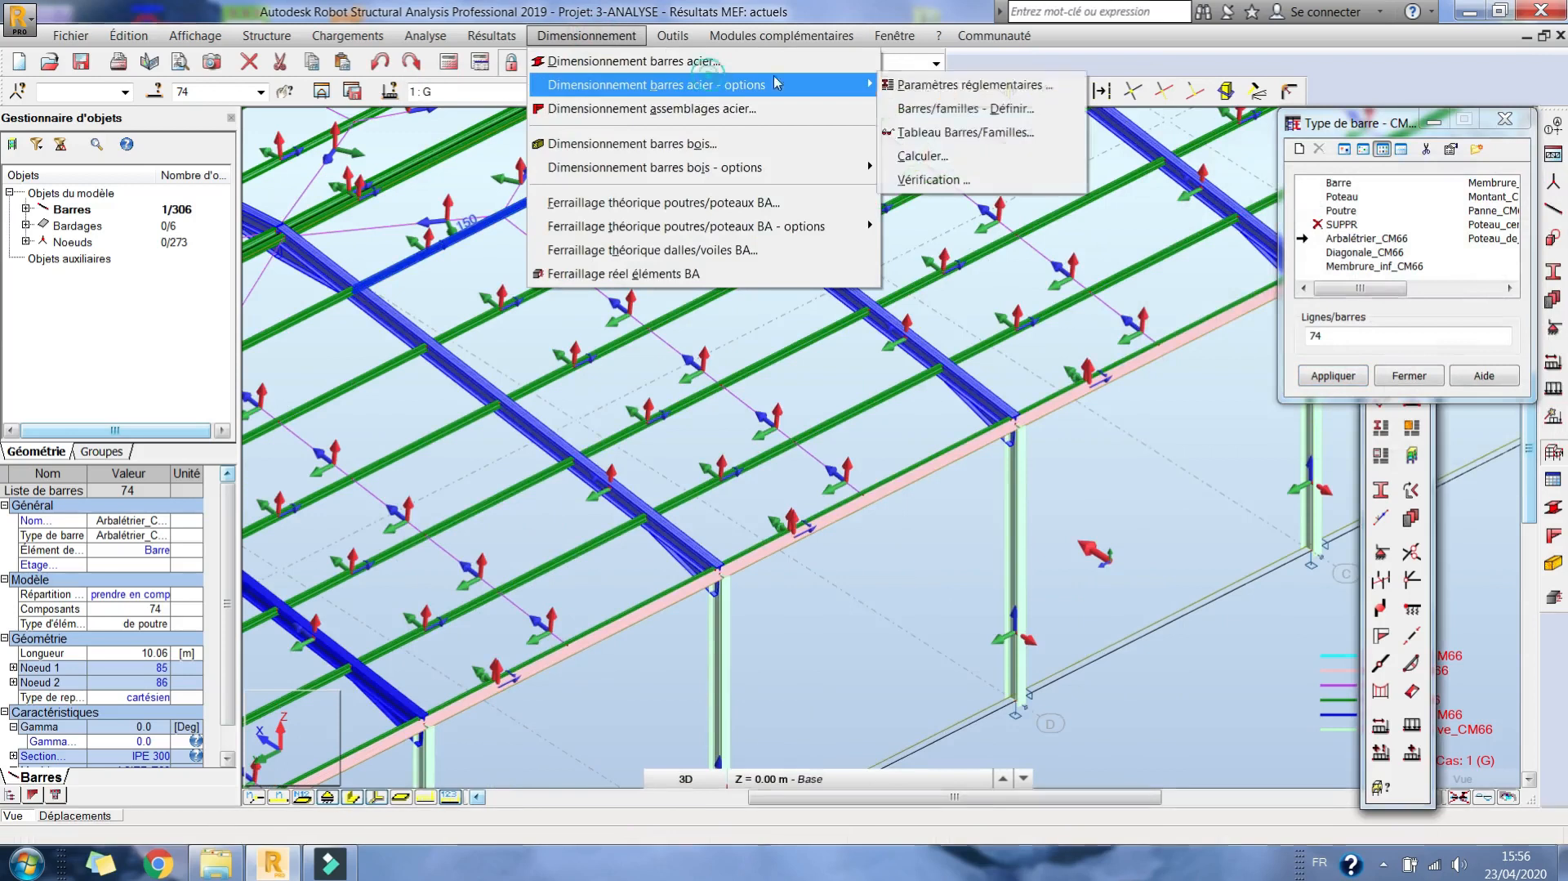
left_click(1032, 120)
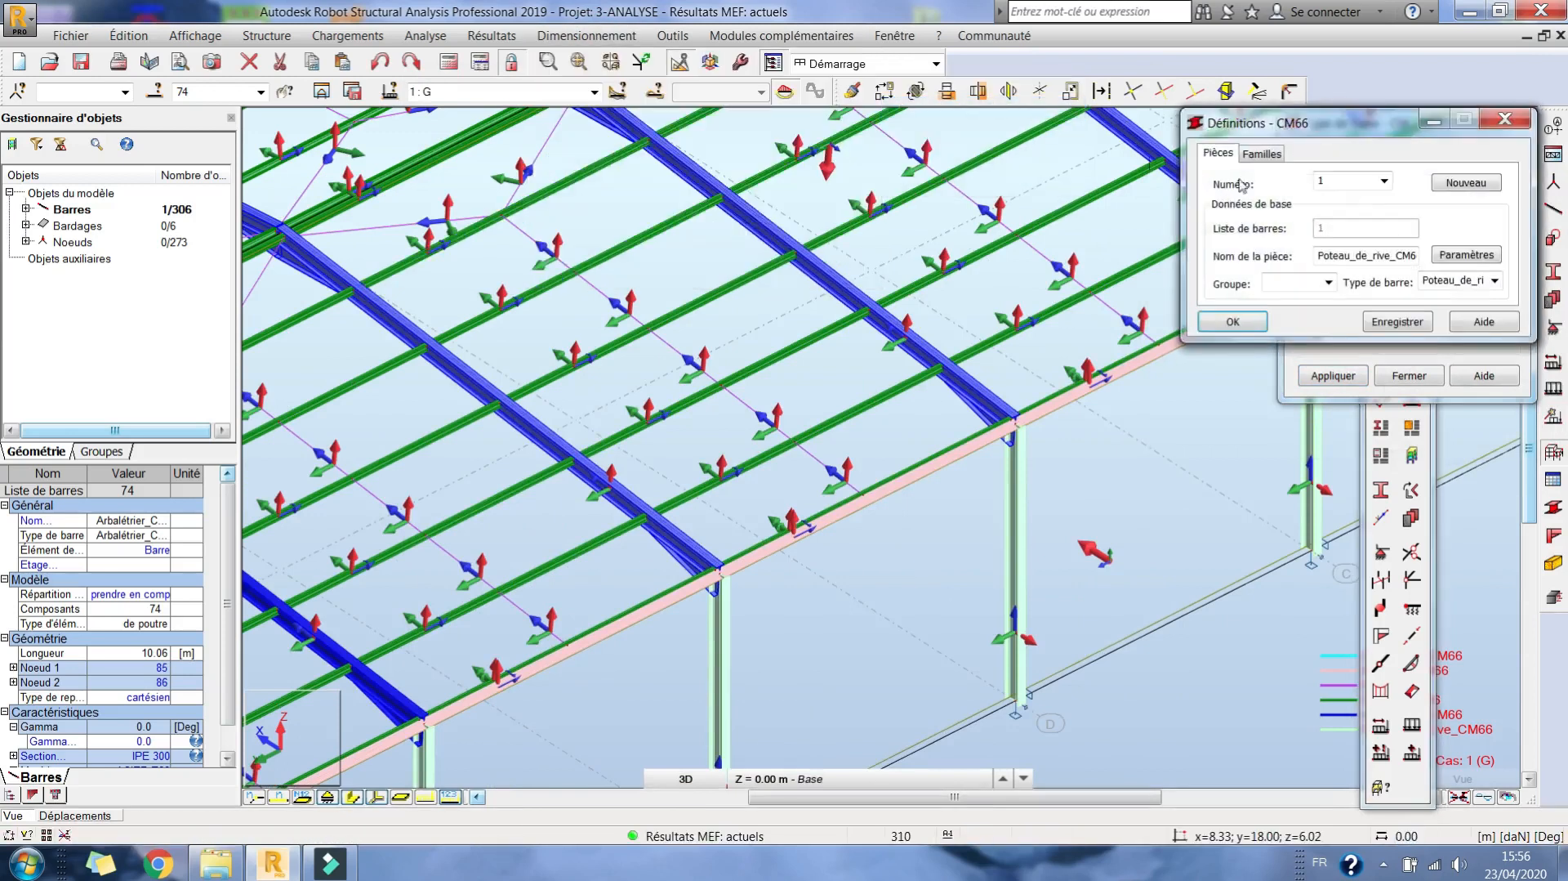
left_click(1224, 154)
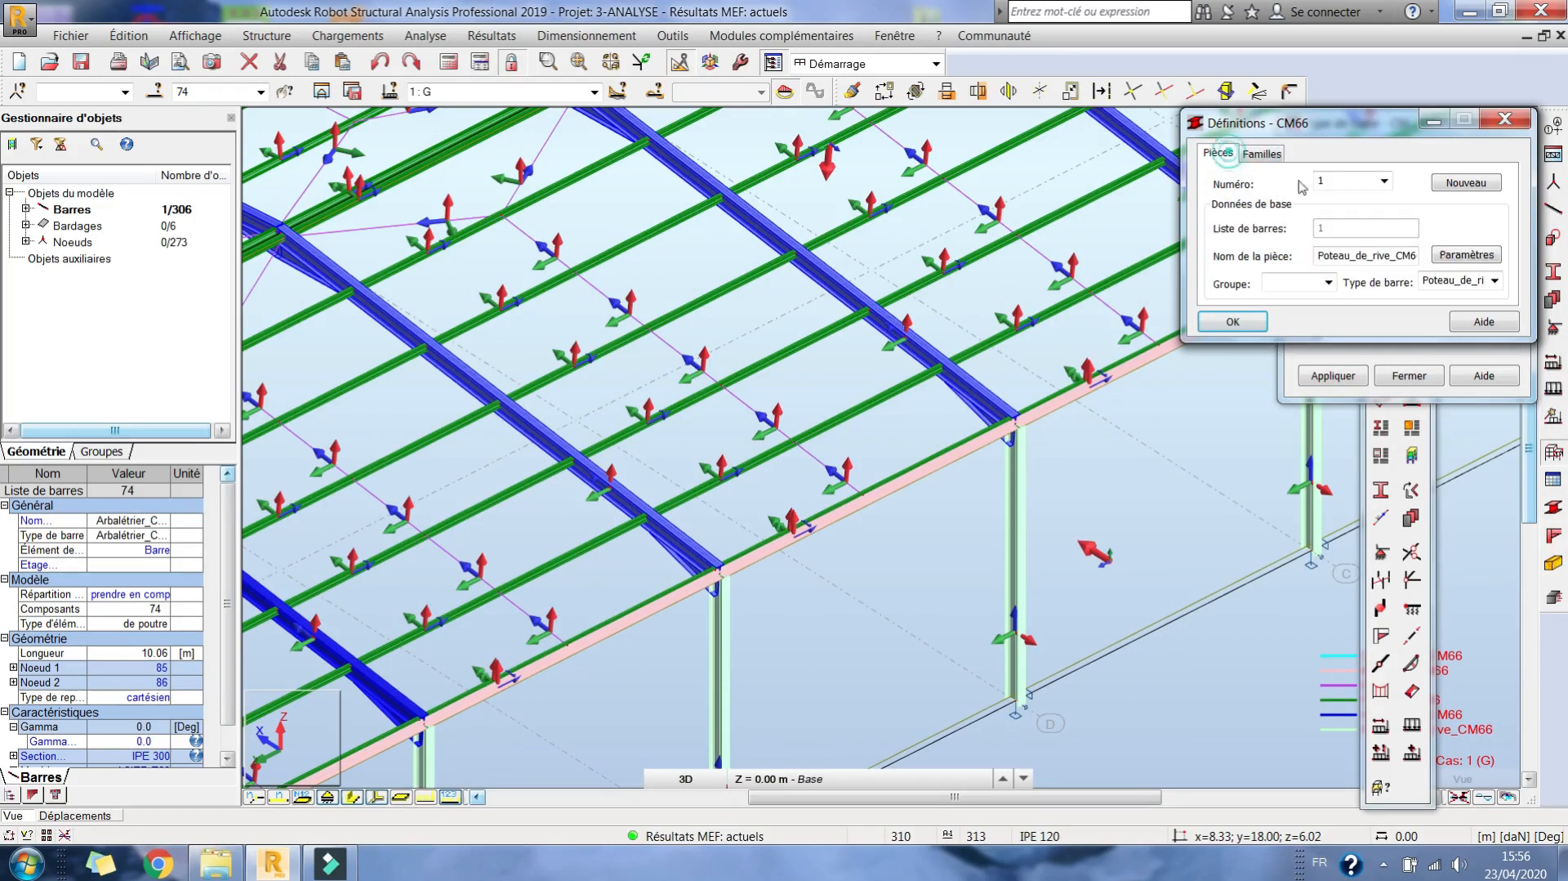
left_click(814, 281)
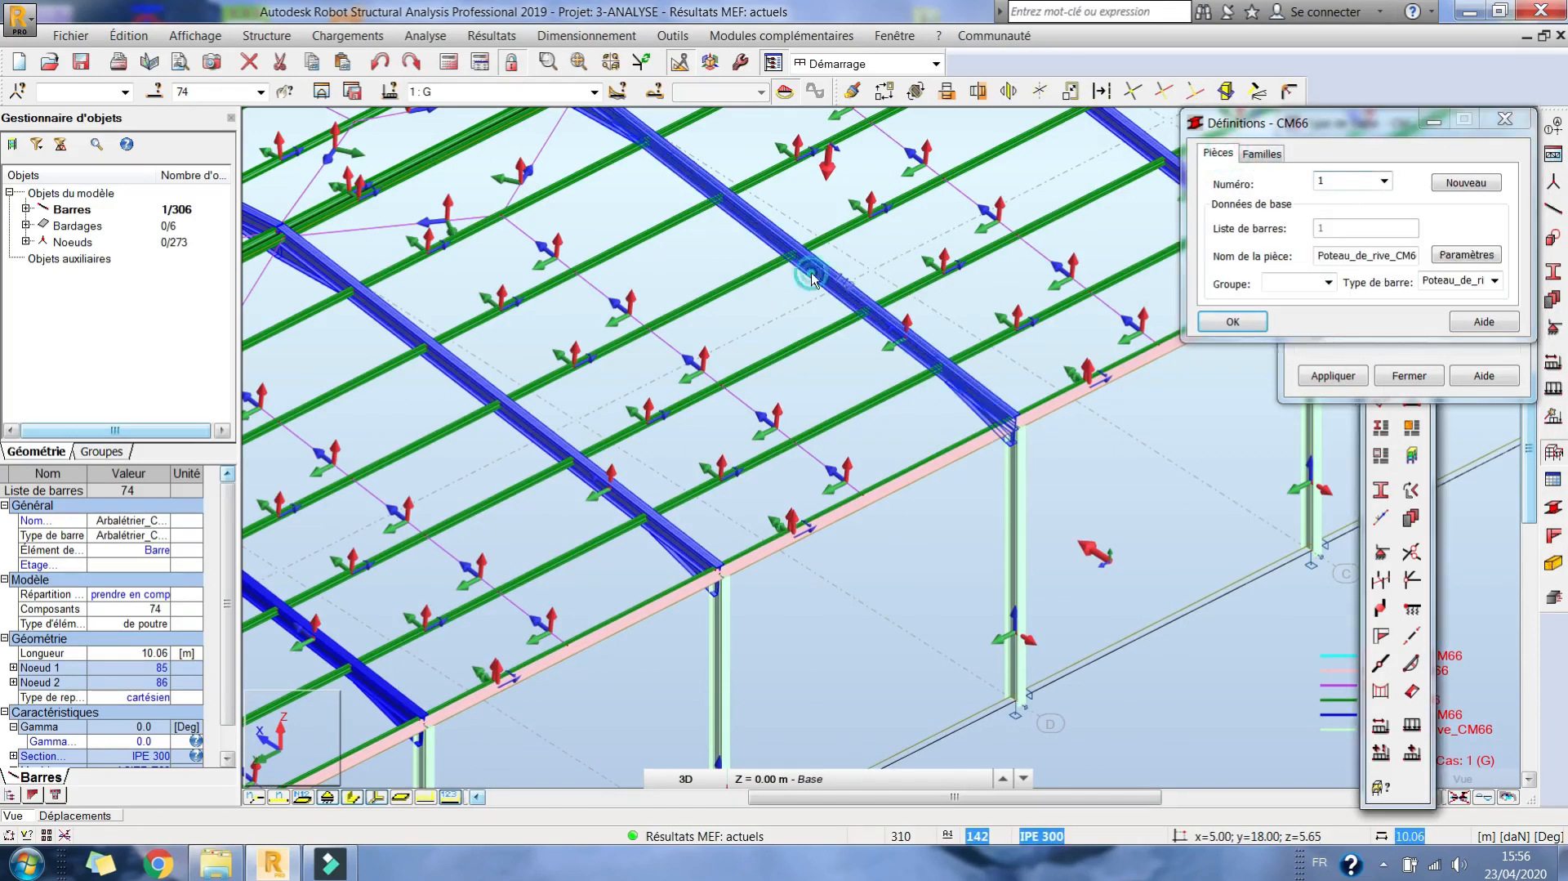
left_click(1288, 190)
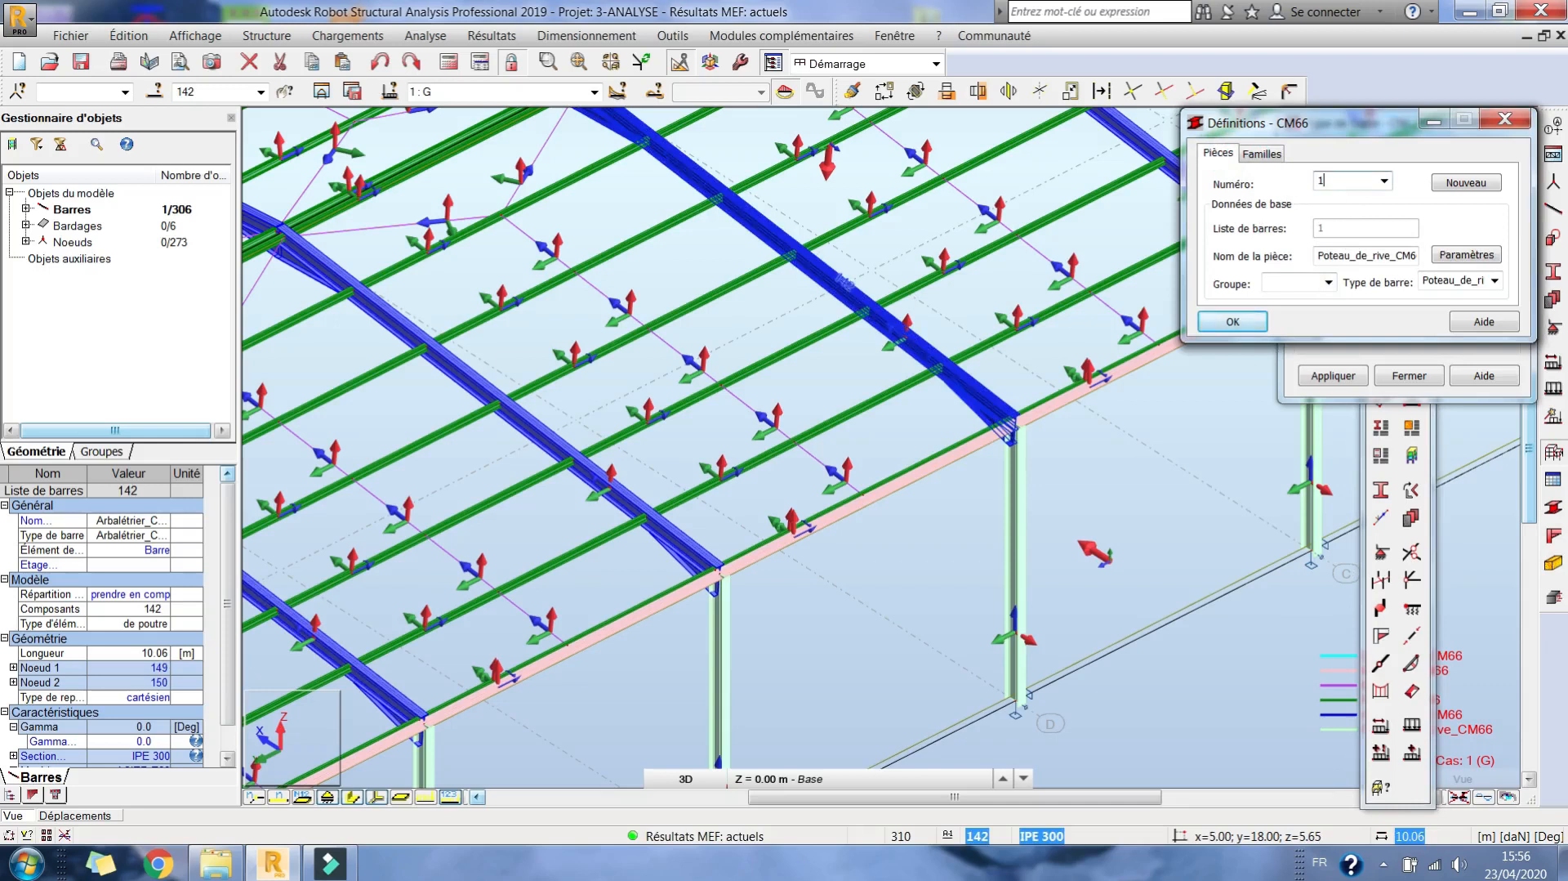
left_click(1362, 254)
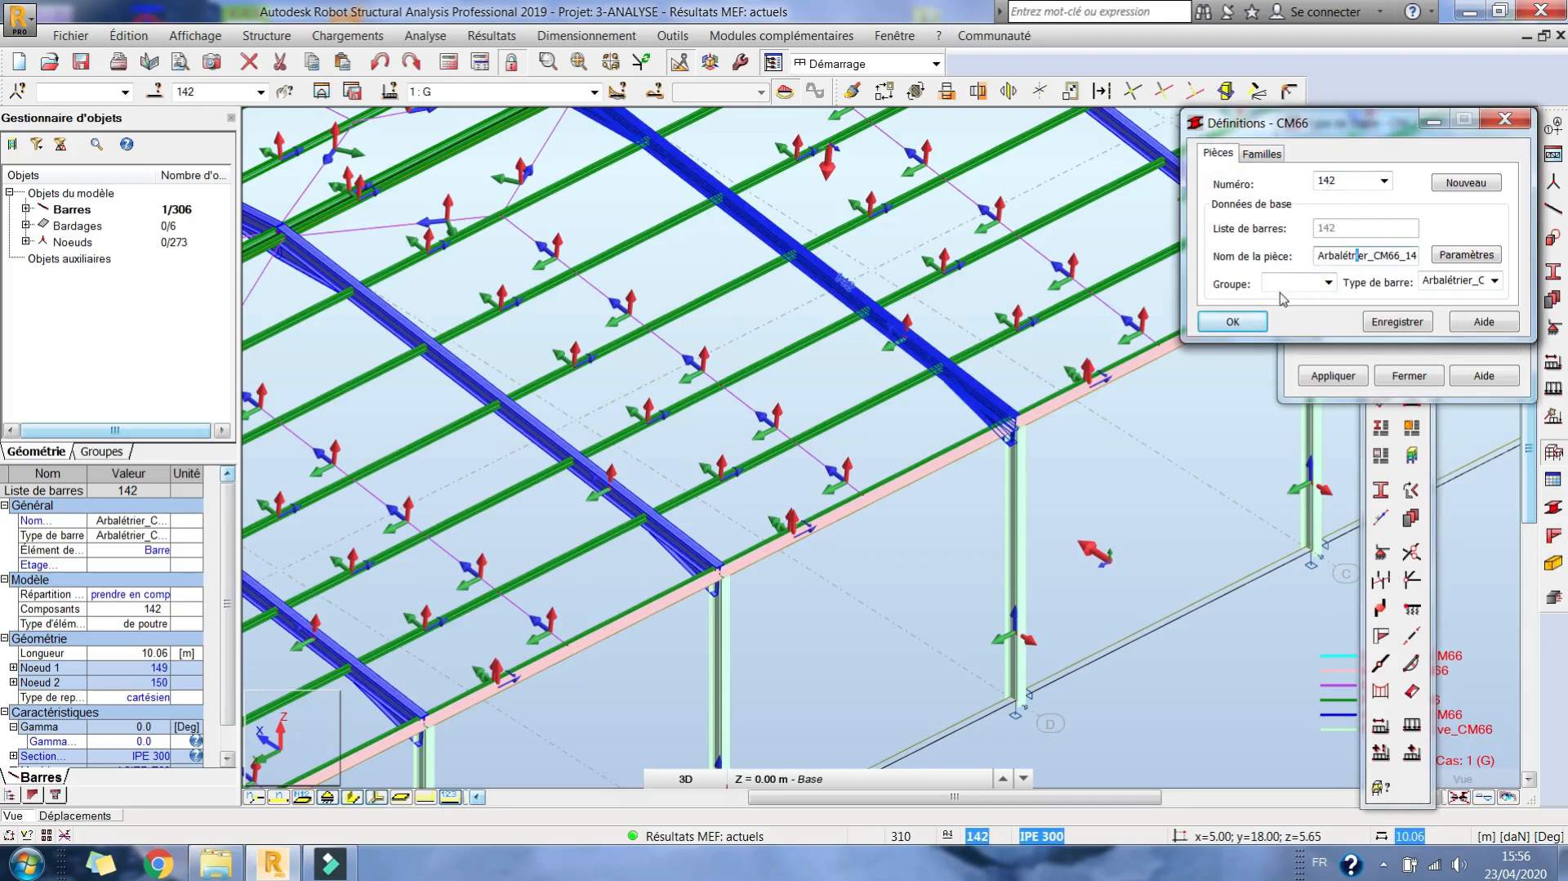
In member 142's parameters, set the Y-axis buckling length coefficient to the 1.0 condition.
left_click(1462, 255)
left_click(1249, 245)
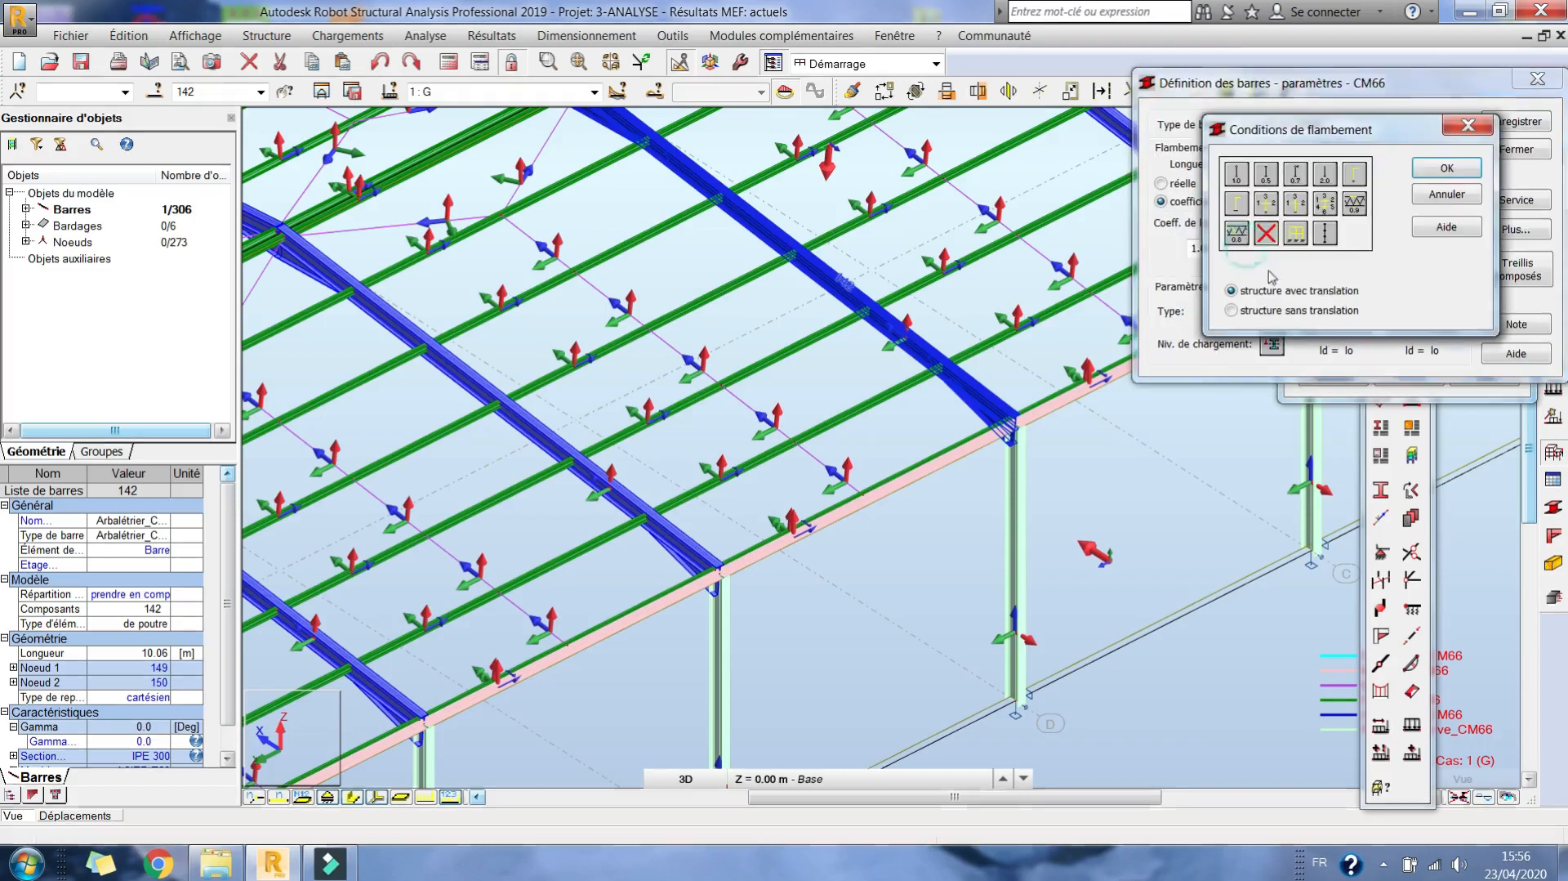
double_click(1239, 176)
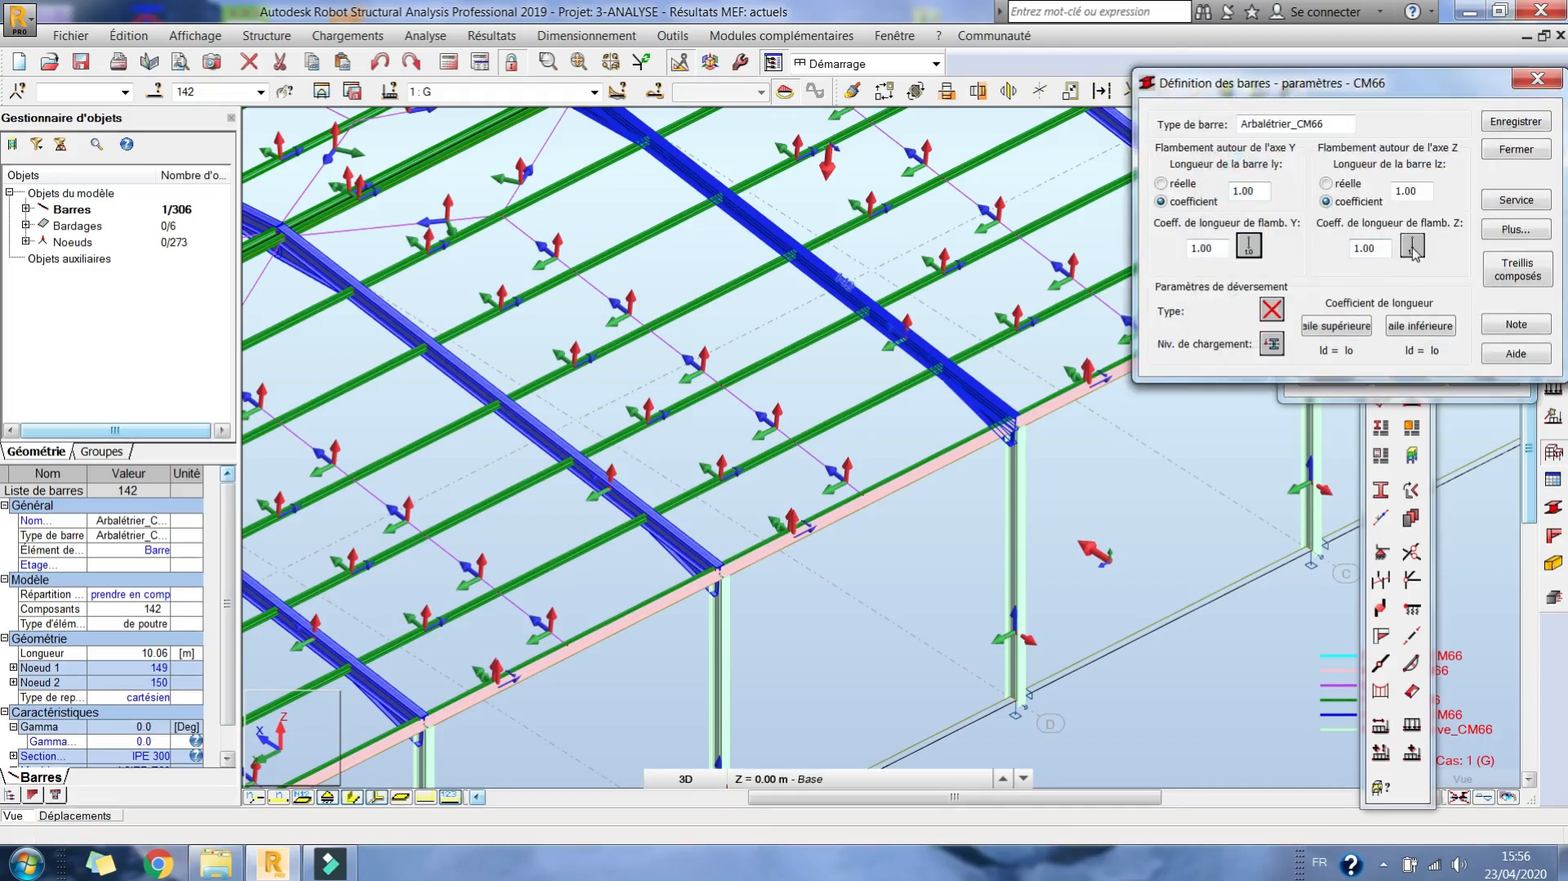
Set the Z-axis buckling to internal bracings, added automatically where elements join the rafter in the buckling plane.
left_click(1412, 246)
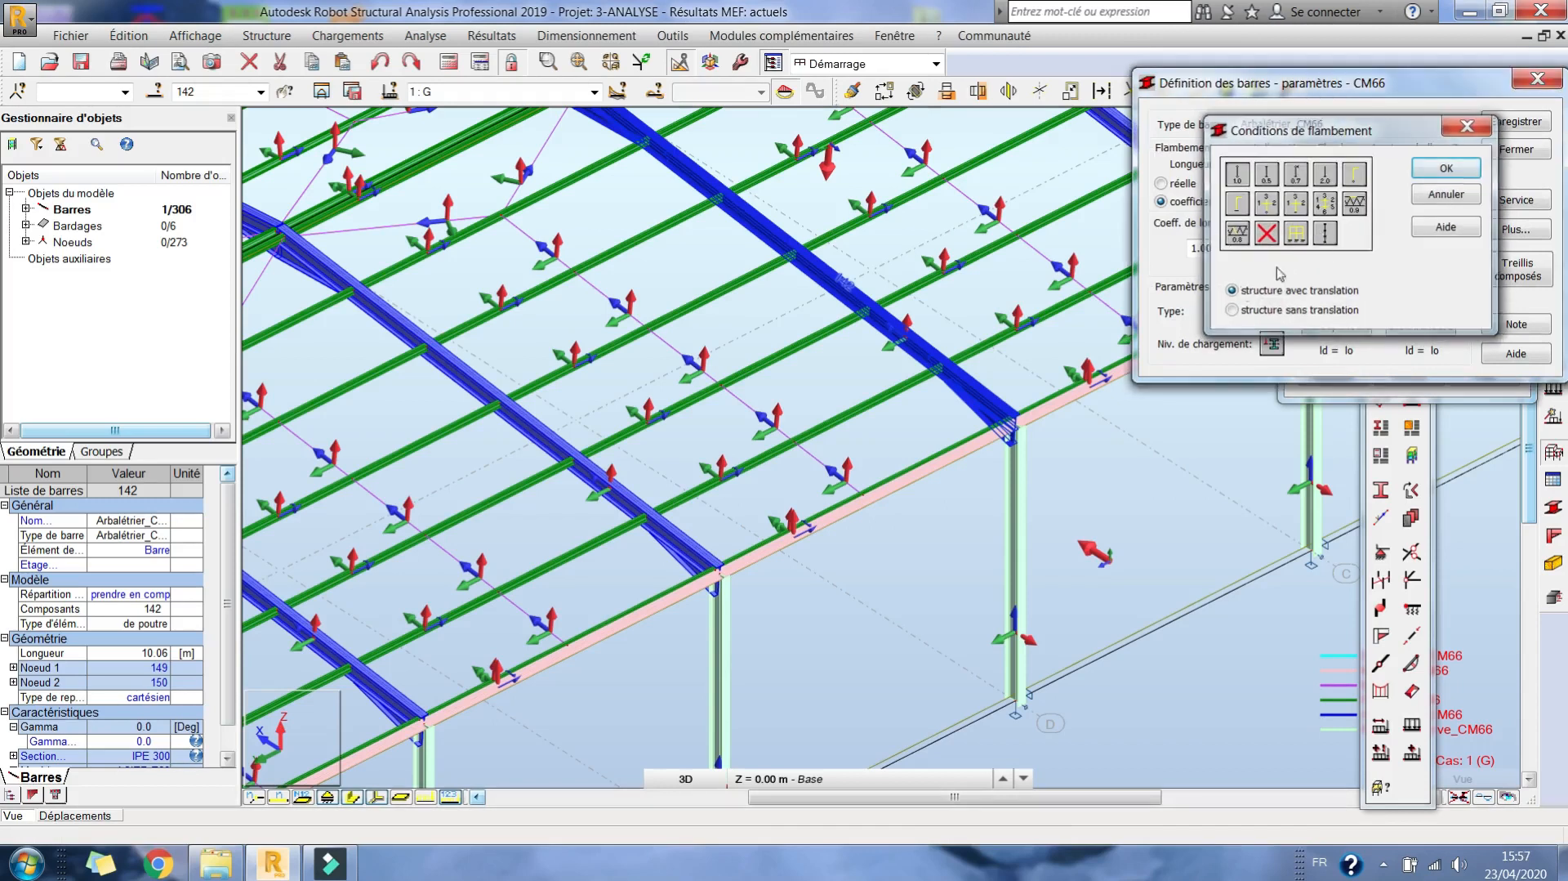
double_click(1296, 233)
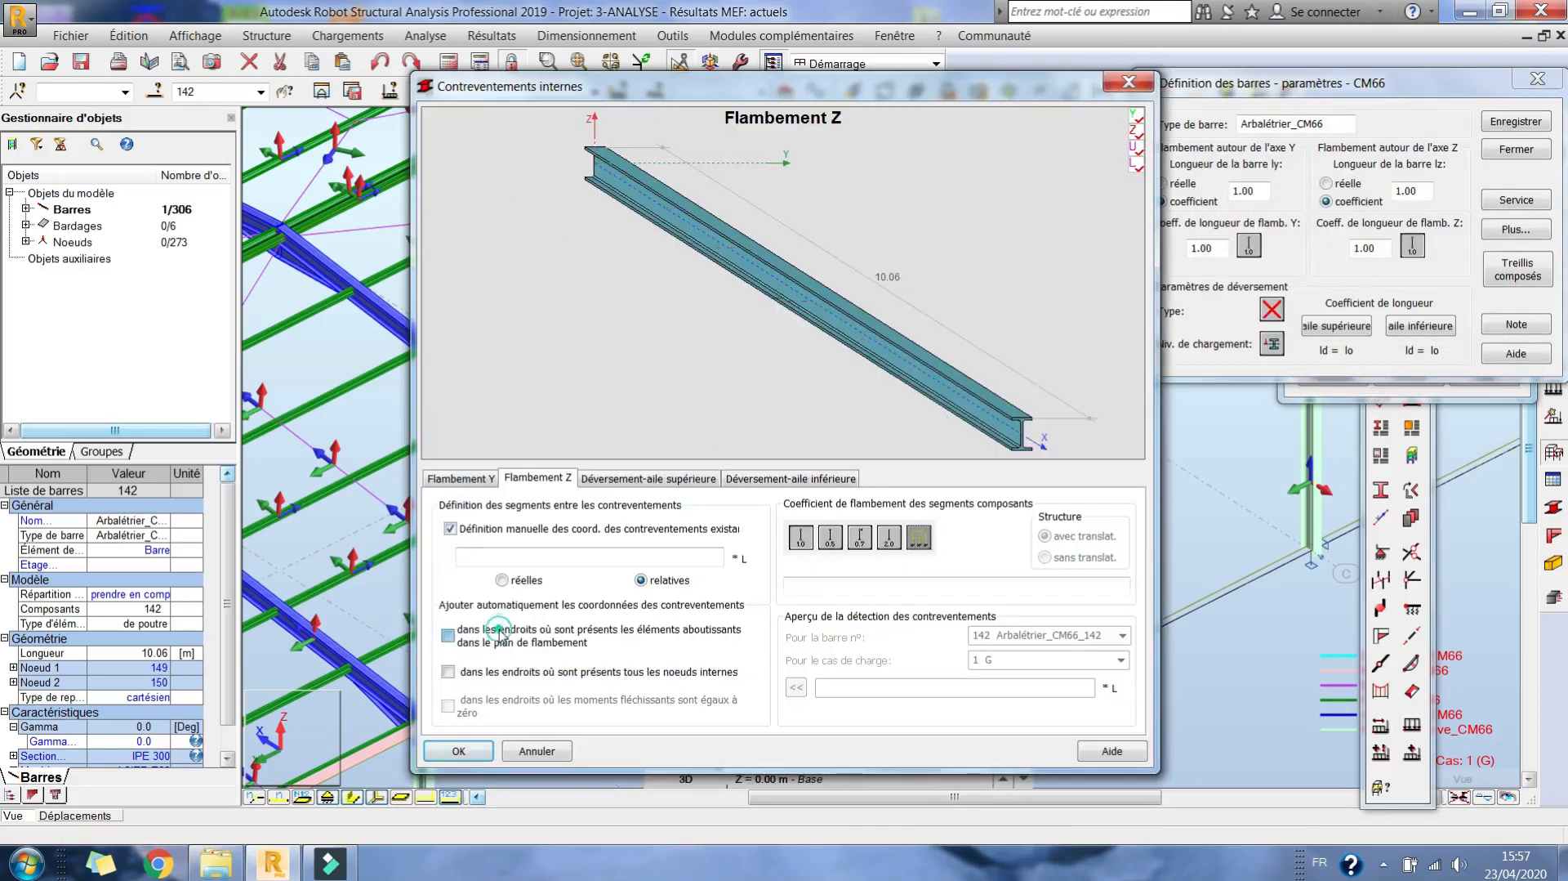
left_click(501, 634)
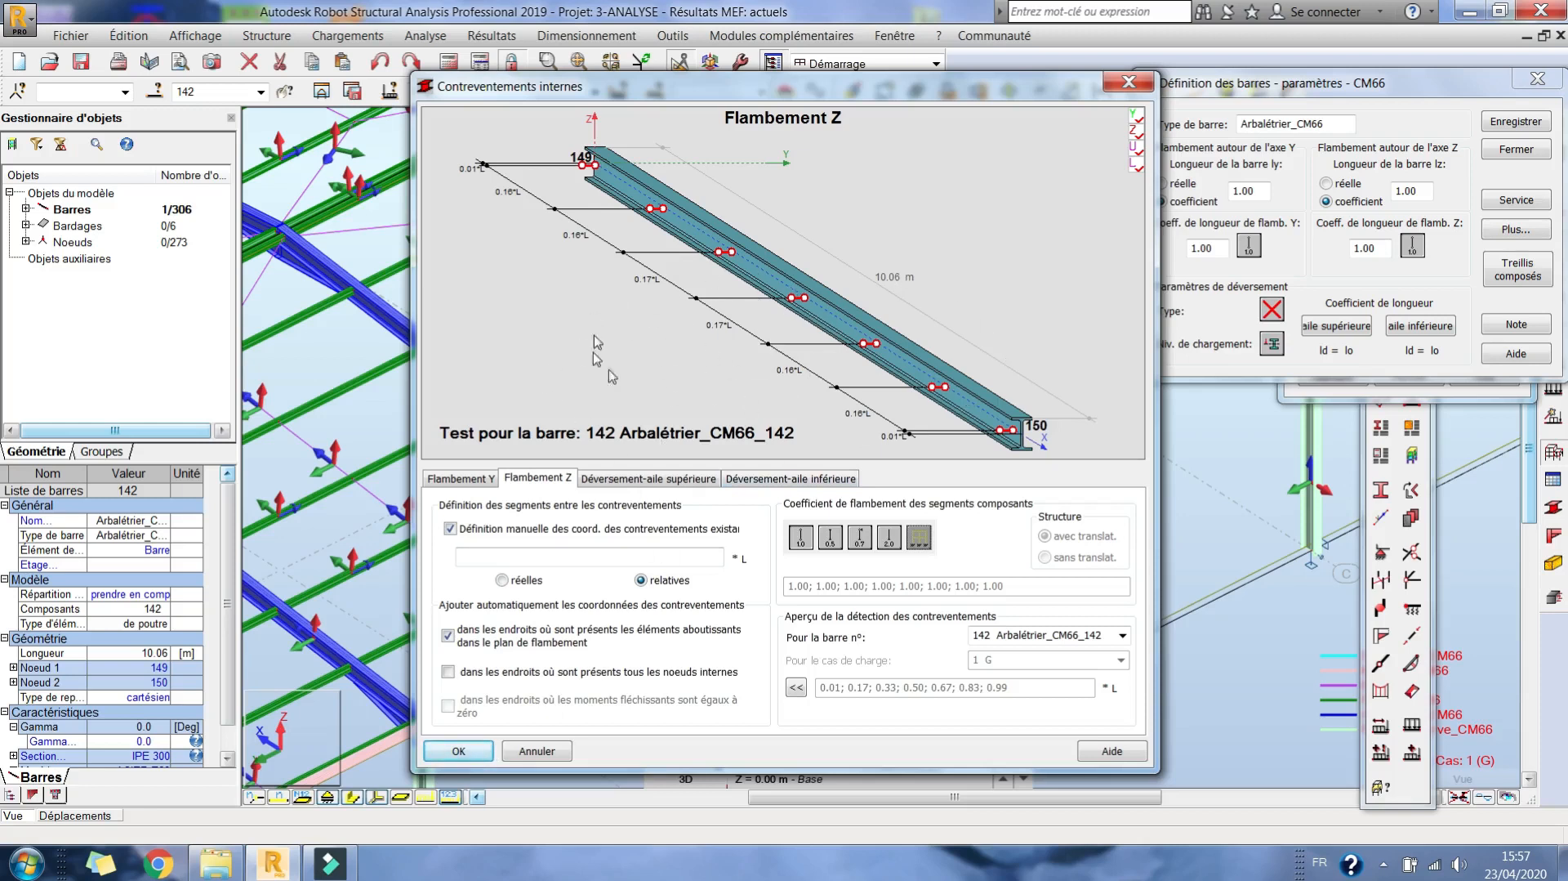
left_click(459, 751)
Set the rafter's lateral buckling type to an element with two different end moments.
left_click(1271, 309)
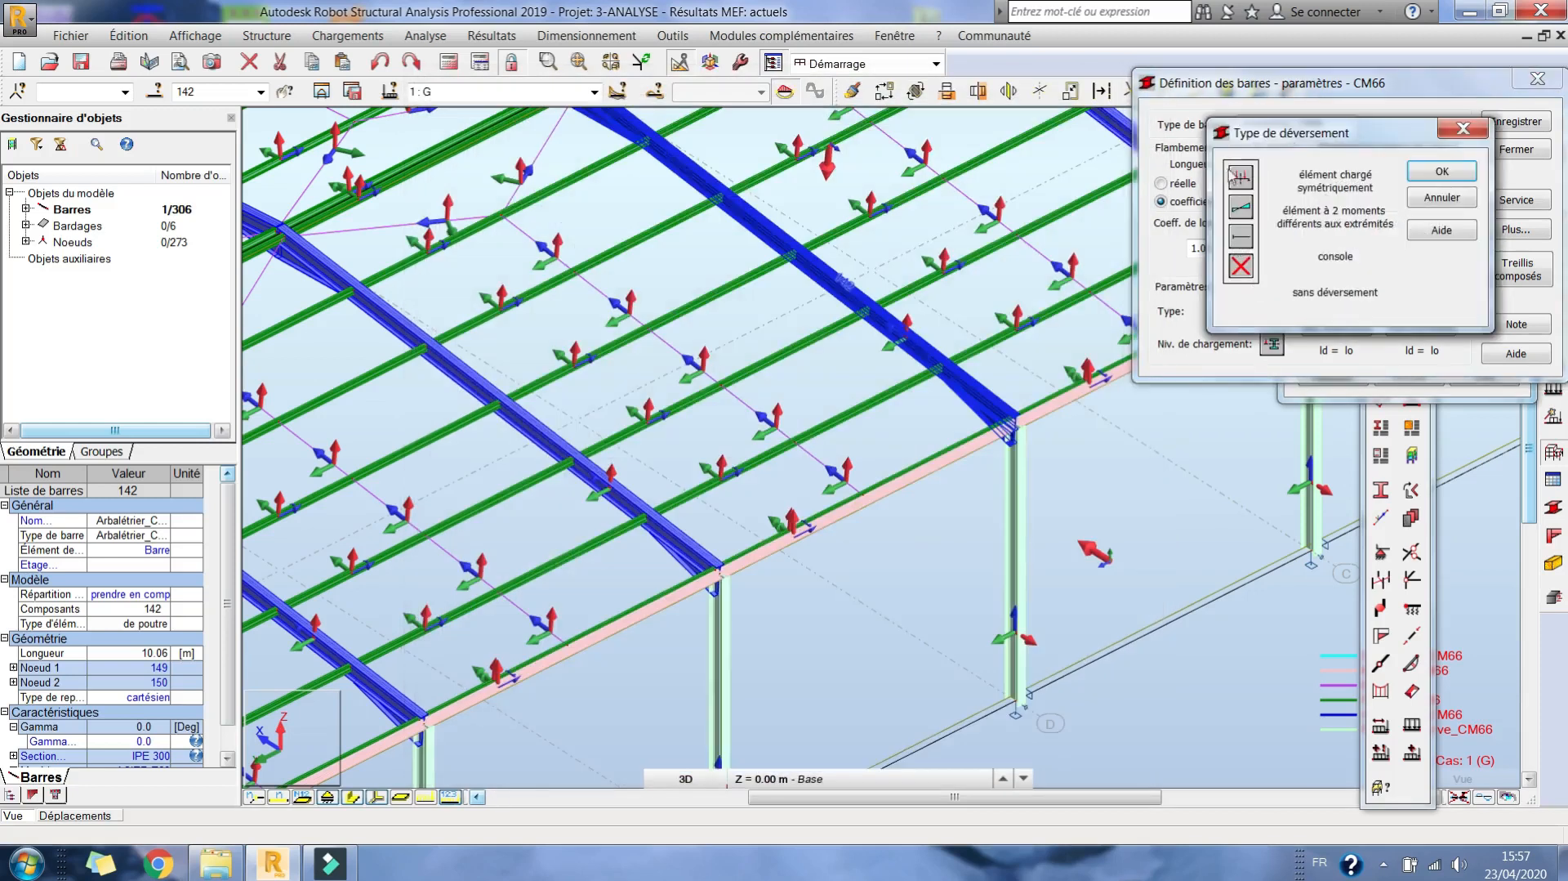
double_click(1249, 208)
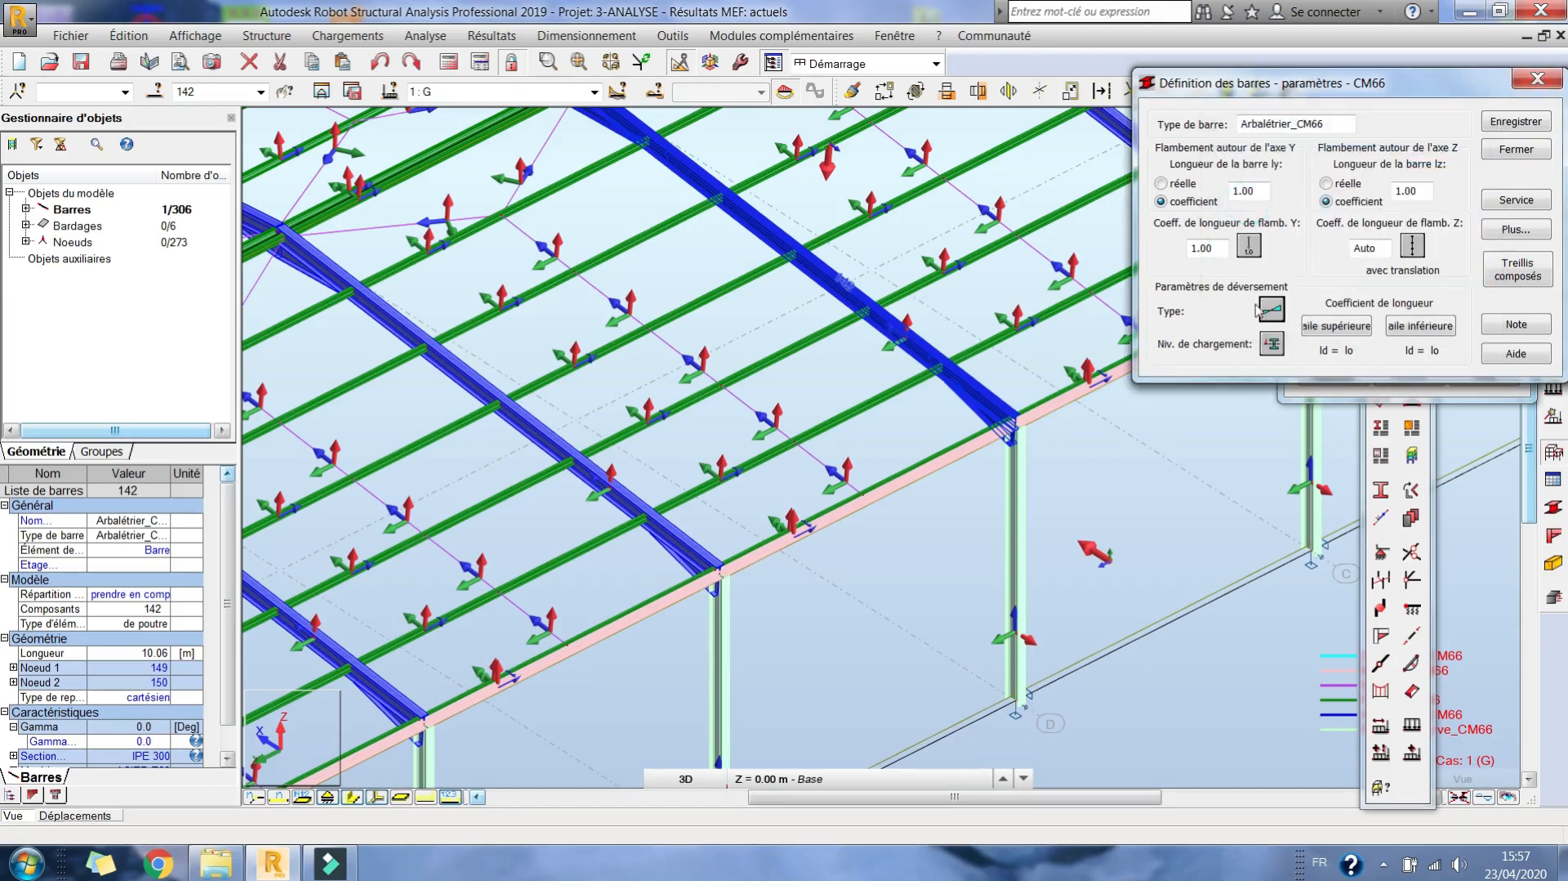
left_click(1275, 309)
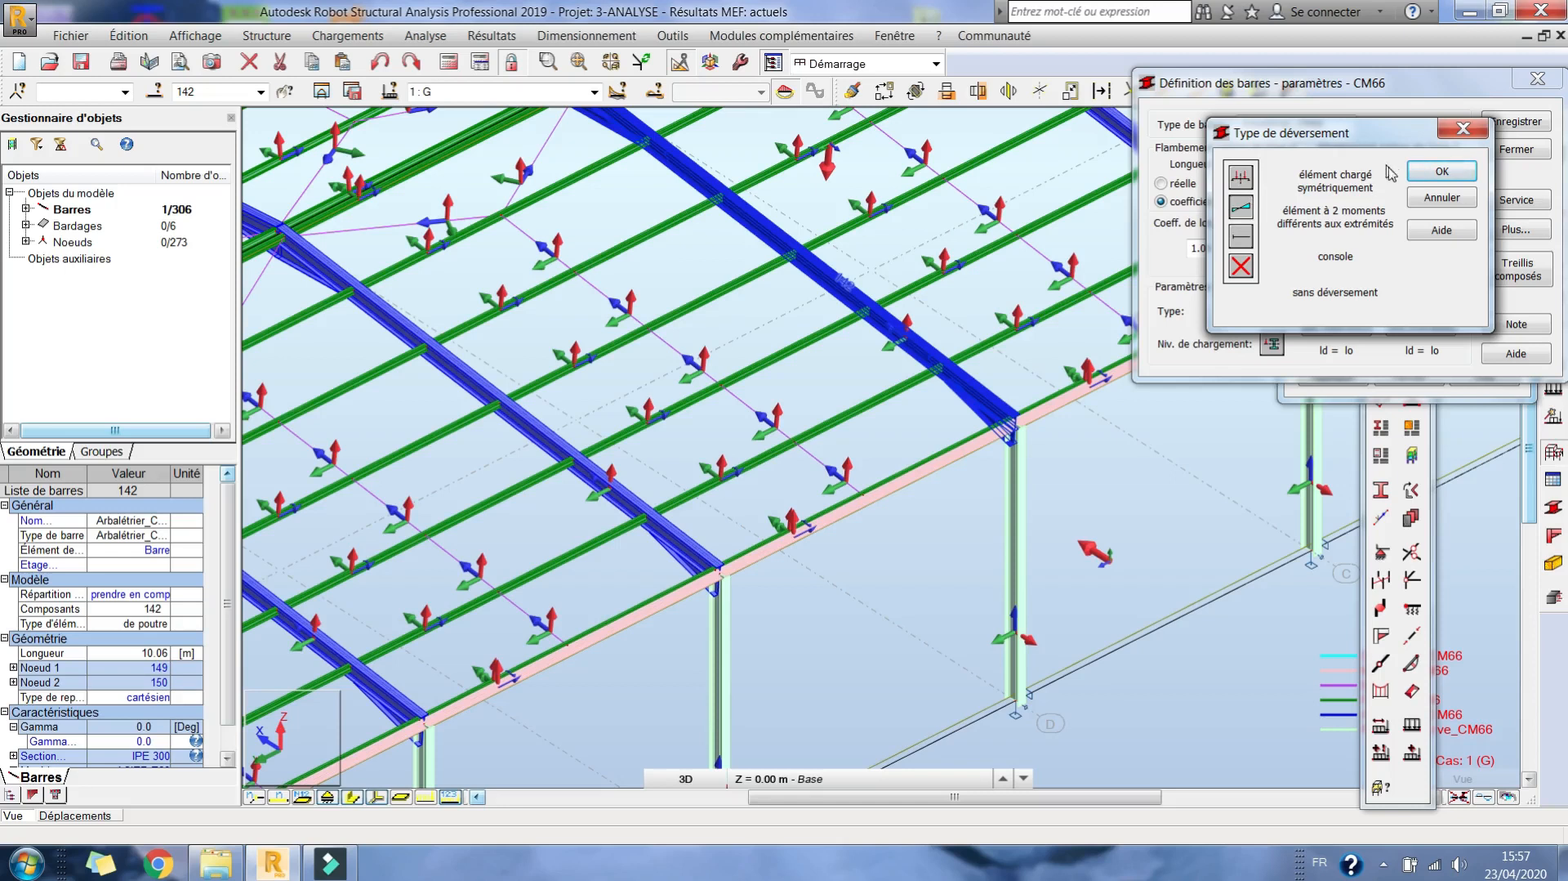
left_click(1441, 170)
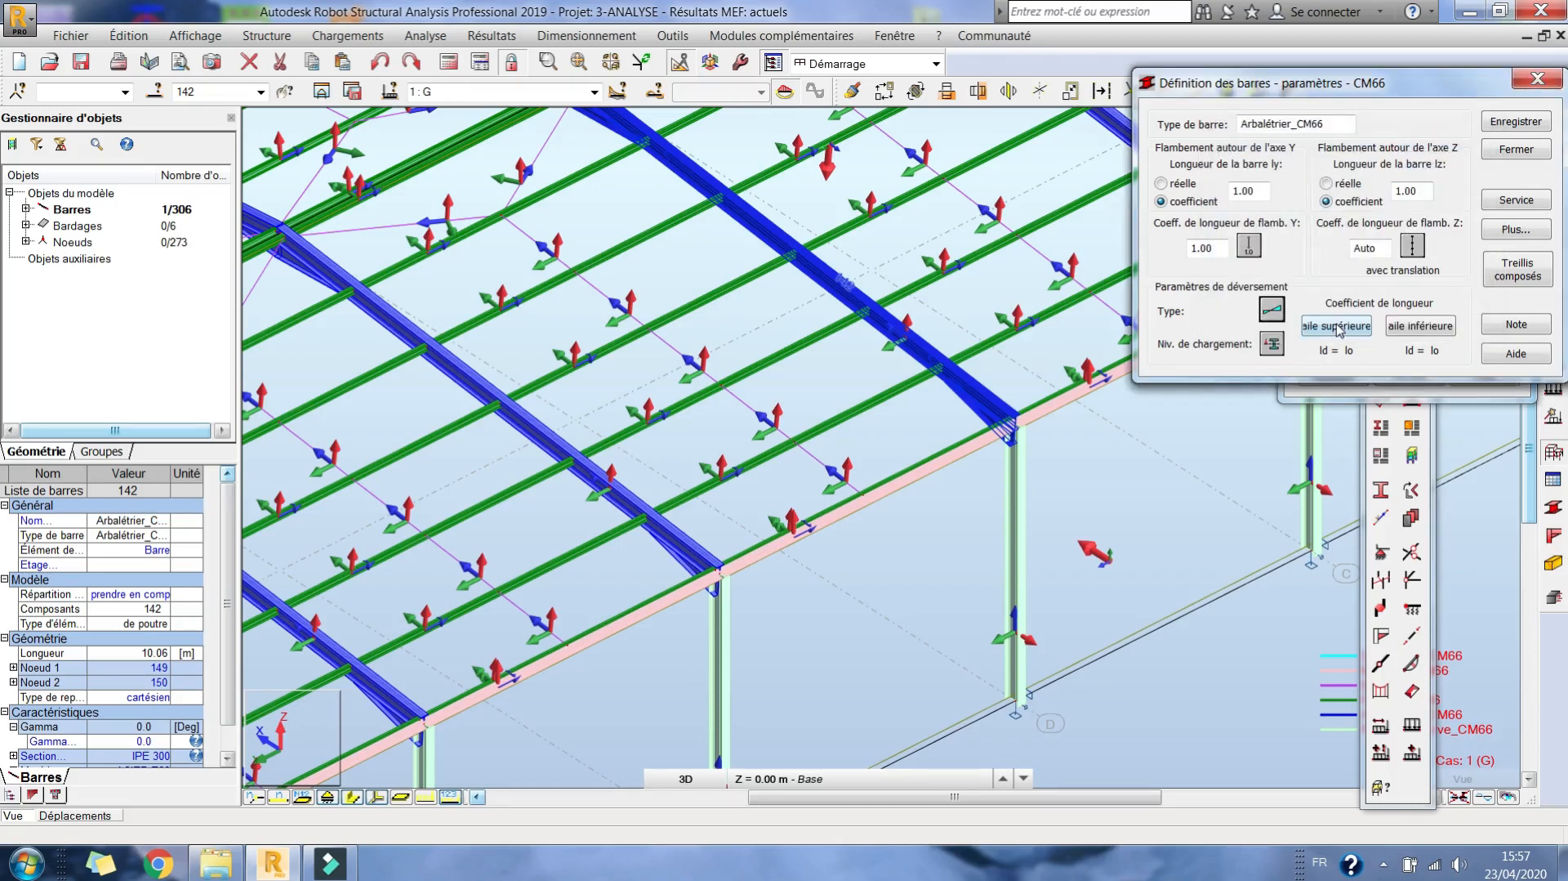
Define the upper flange's lateral buckling length by intermediate bracings added automatically where elements join the rafter.
left_click(1337, 326)
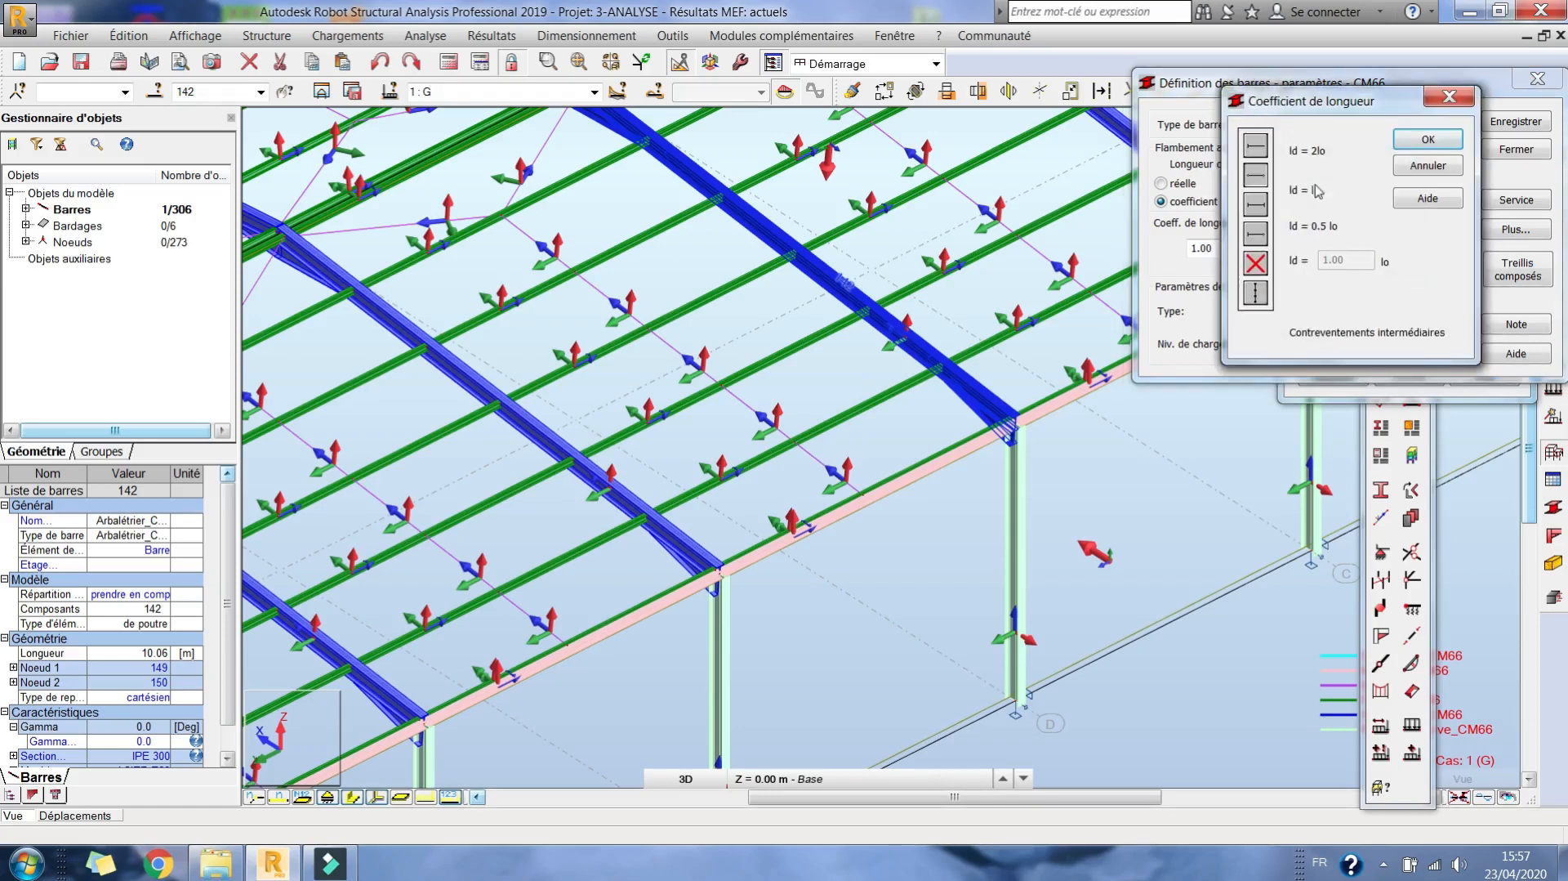
left_click(1256, 292)
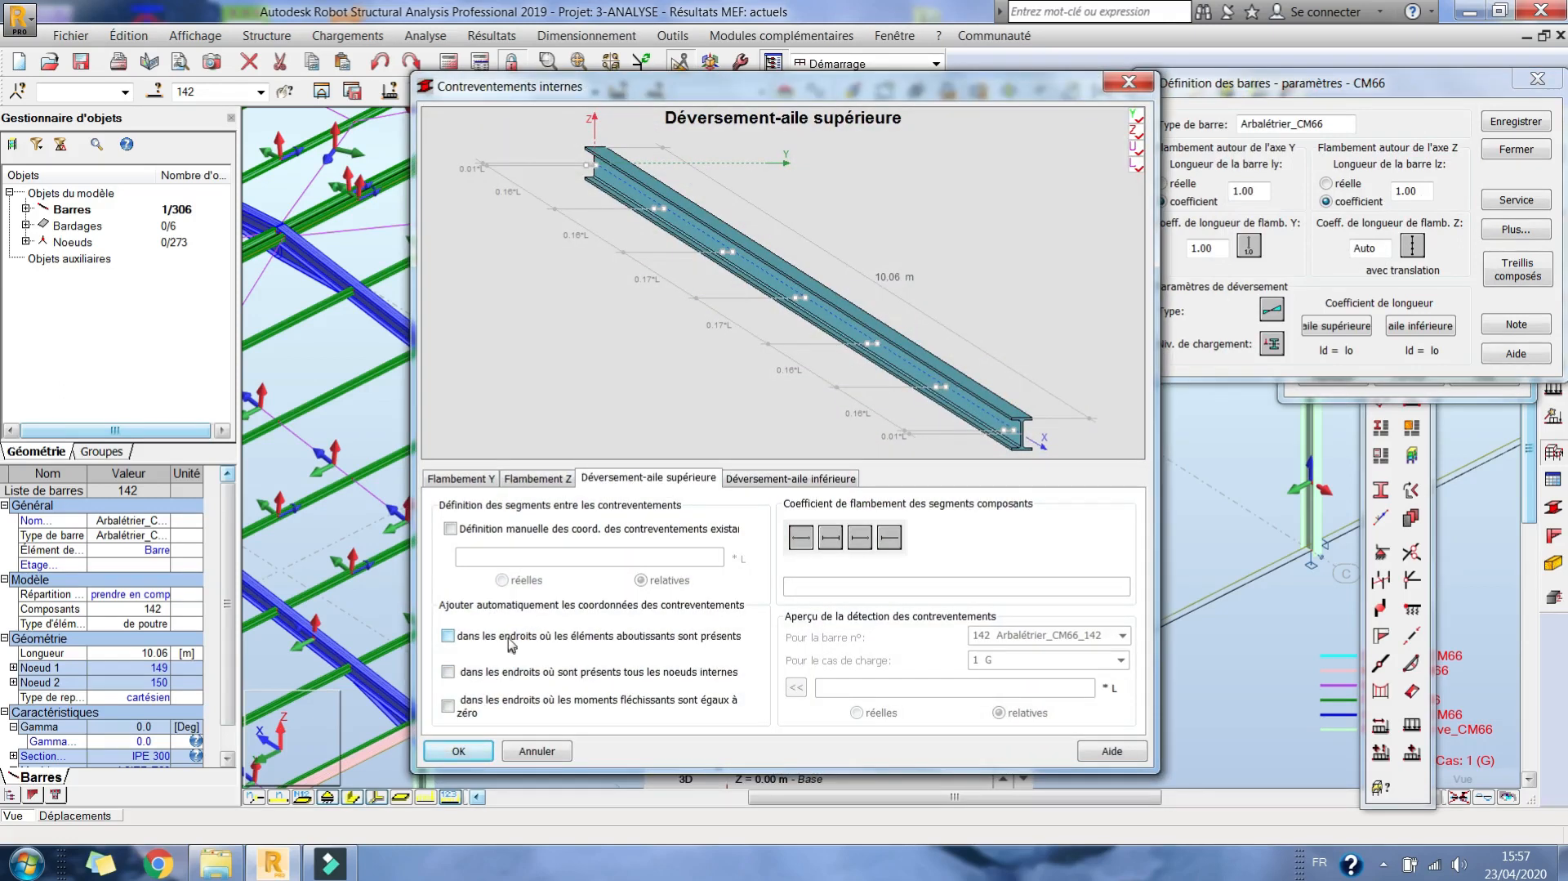
left_click(509, 639)
left_click(458, 750)
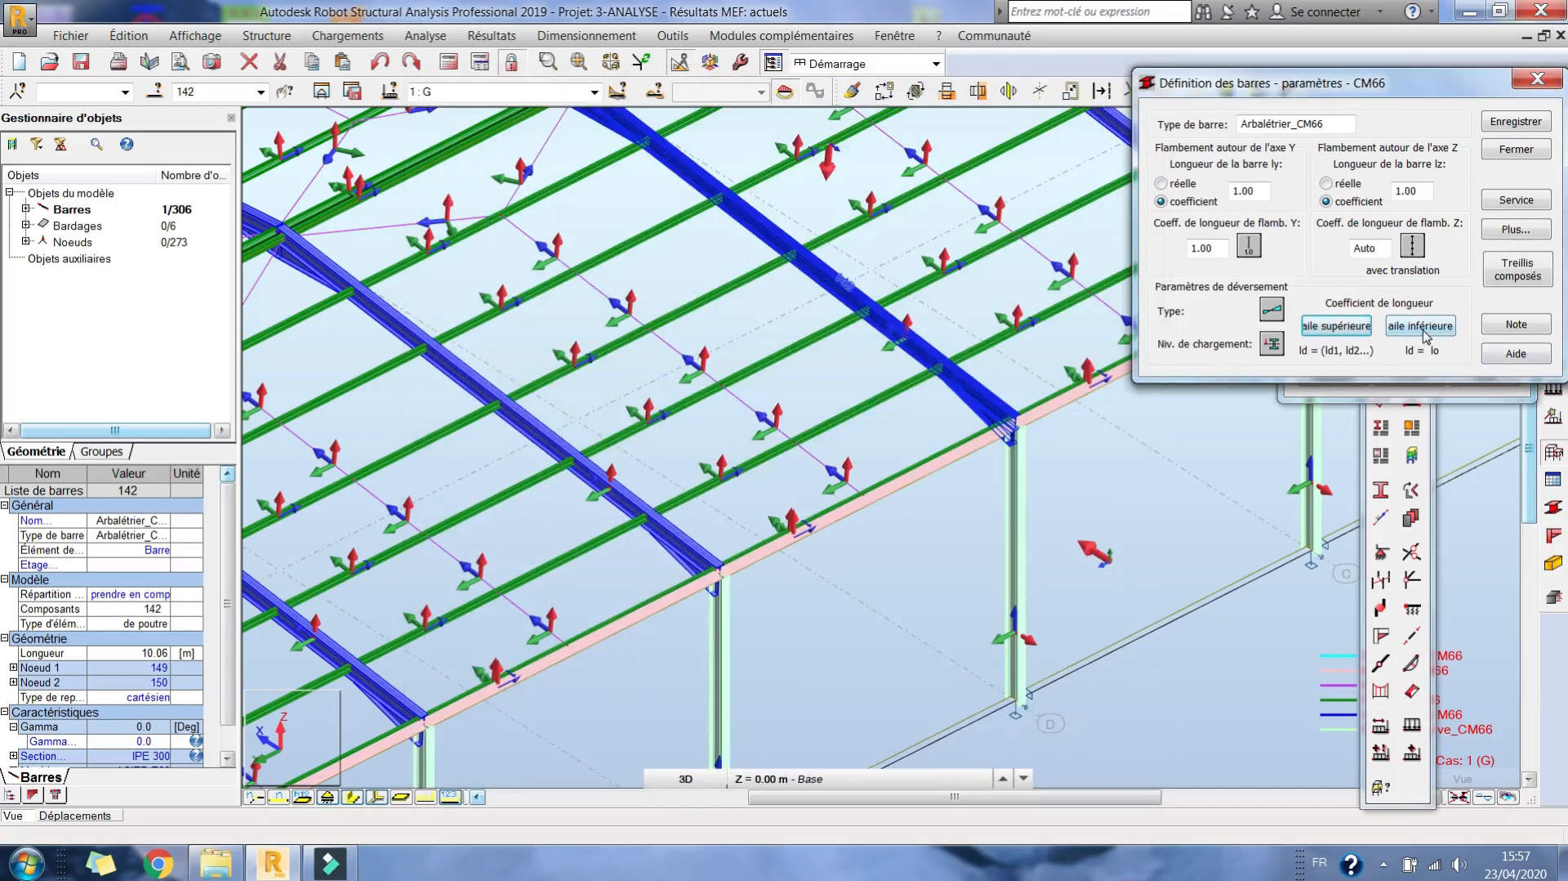
Set the rafter's lower flange lateral buckling length coefficient to a user-defined 0.5 lo.
left_click(740, 396)
left_click(1422, 326)
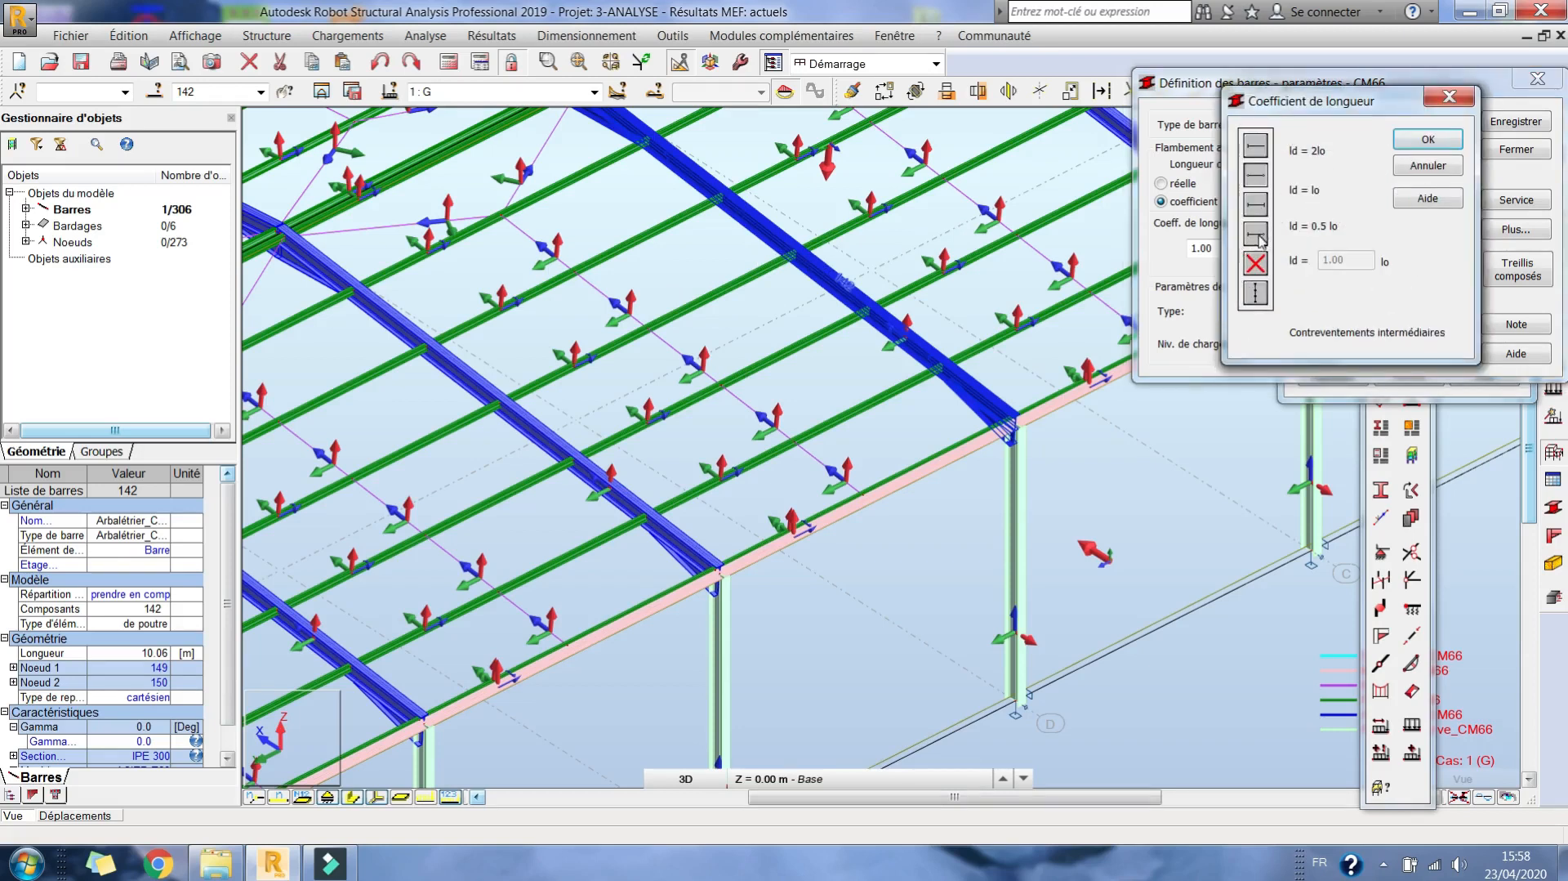
left_click(1251, 262)
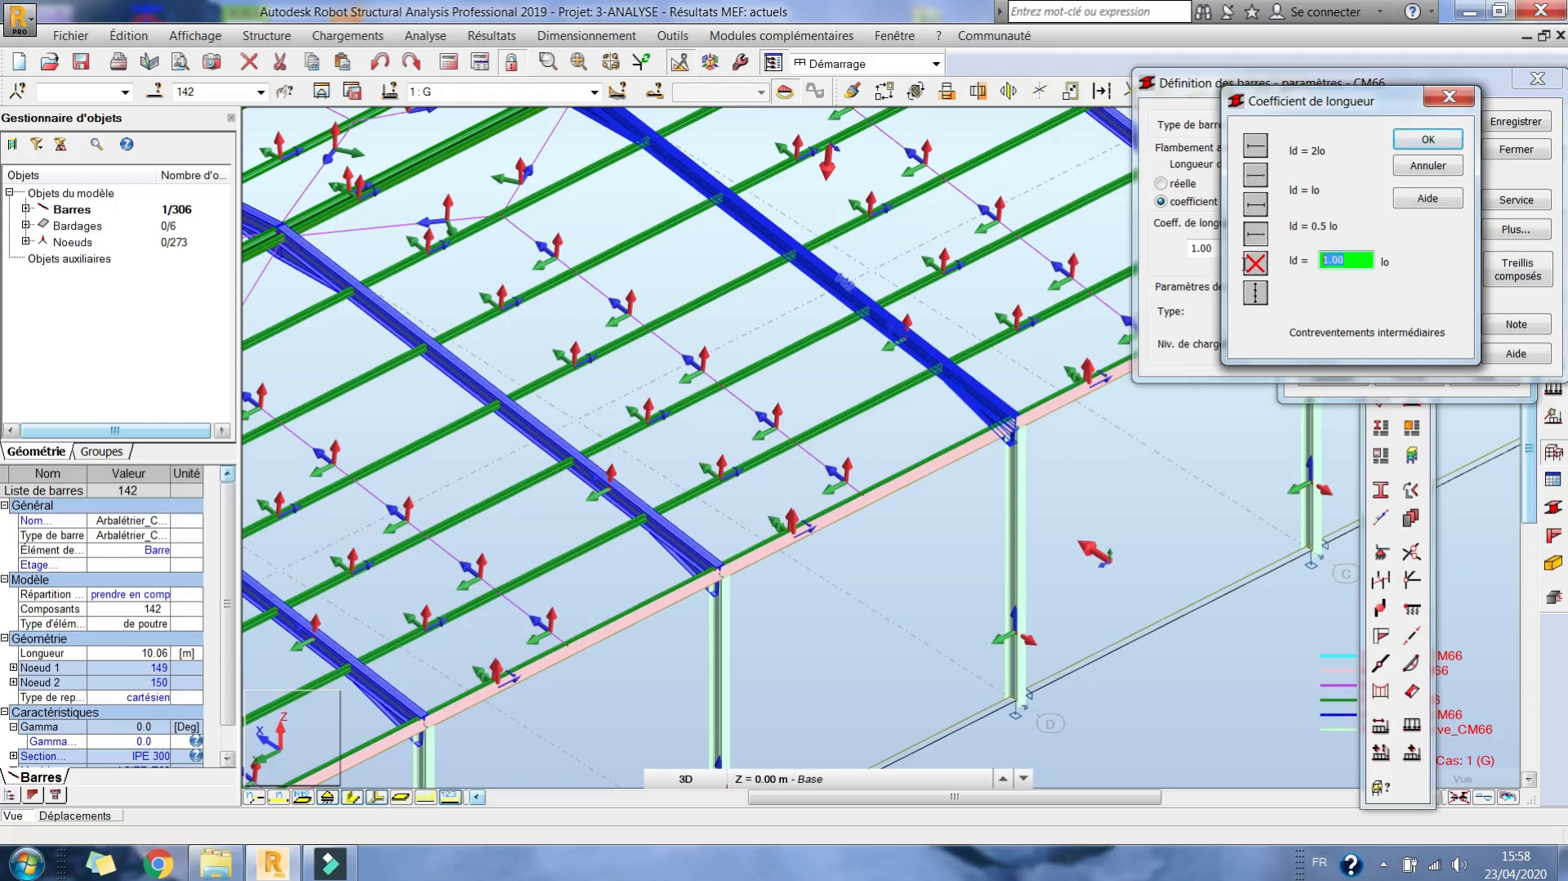
key("BackSpace")
type(".5")
left_click(1428, 140)
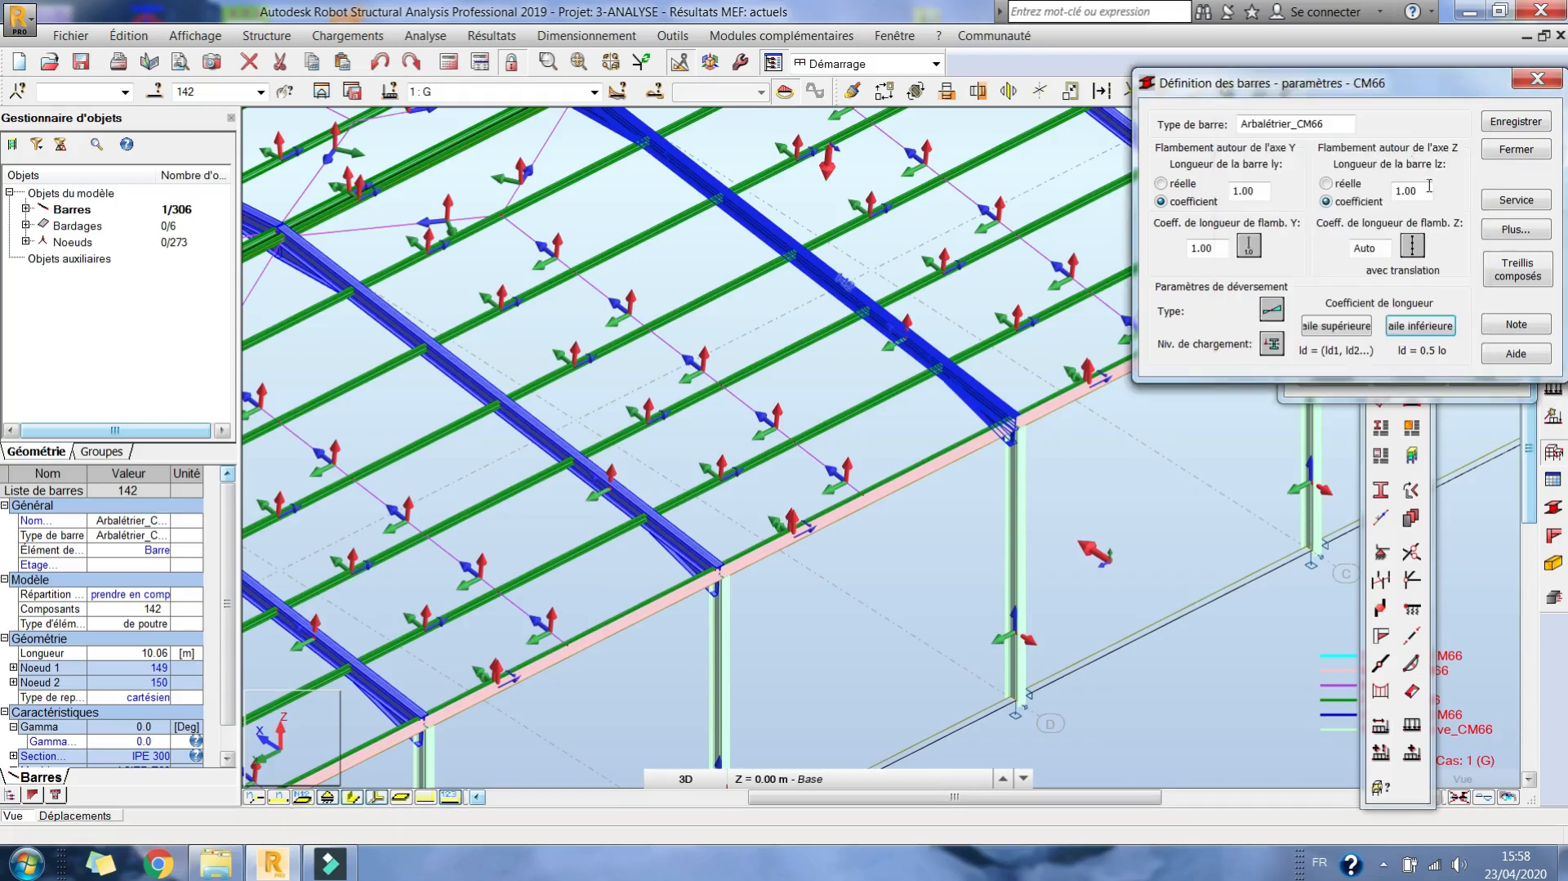
Accept the rafter's service displacement limits with the z deflection check active, and save the Arbalétrier_CM66 parameters.
left_click(1517, 201)
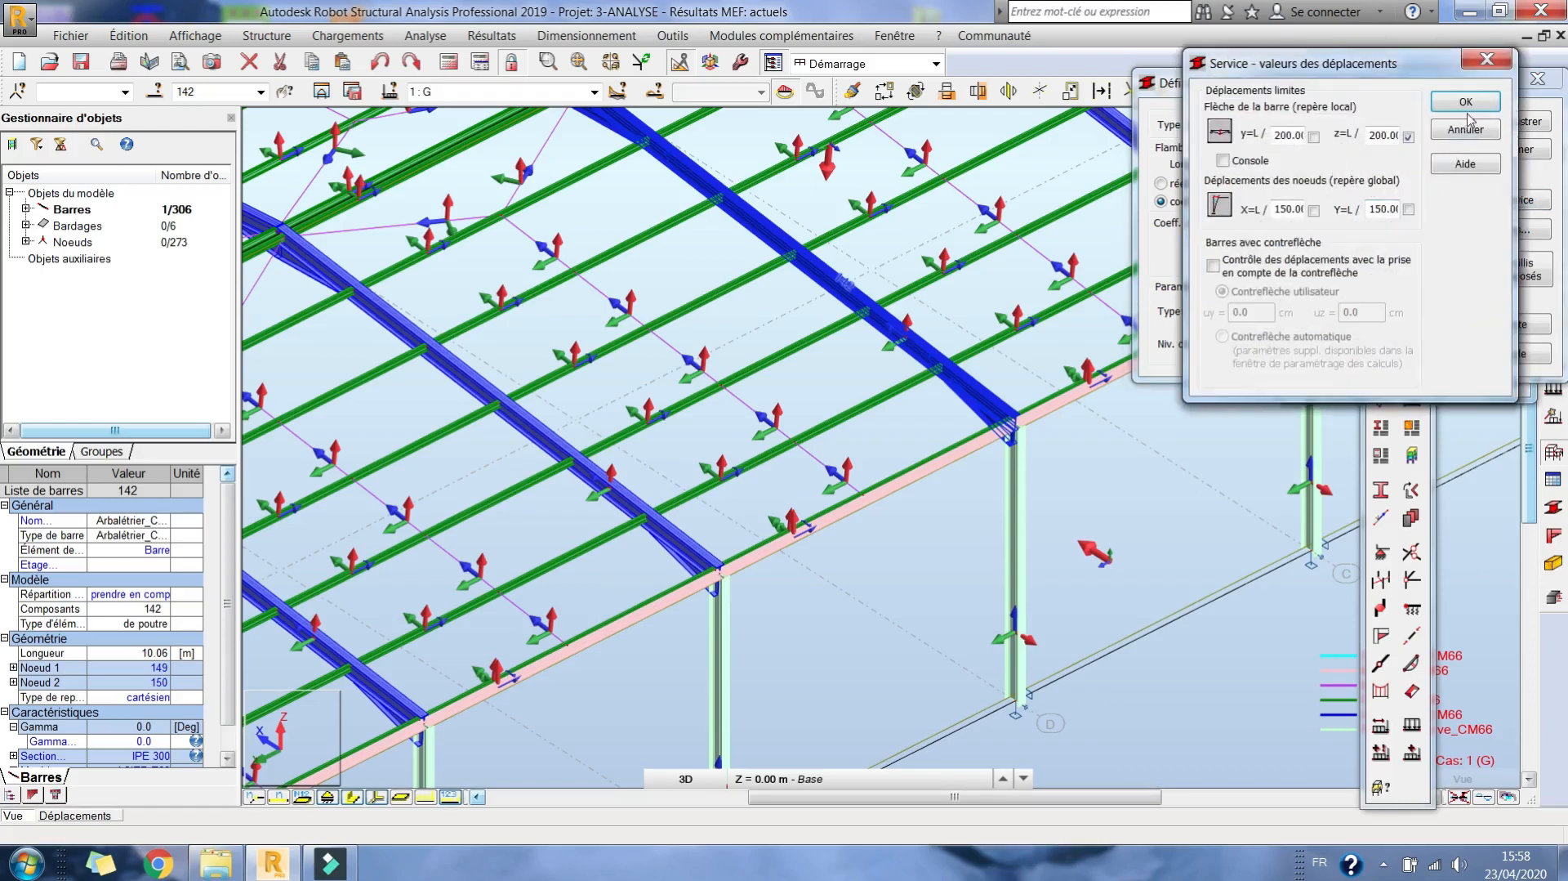
left_click(1465, 101)
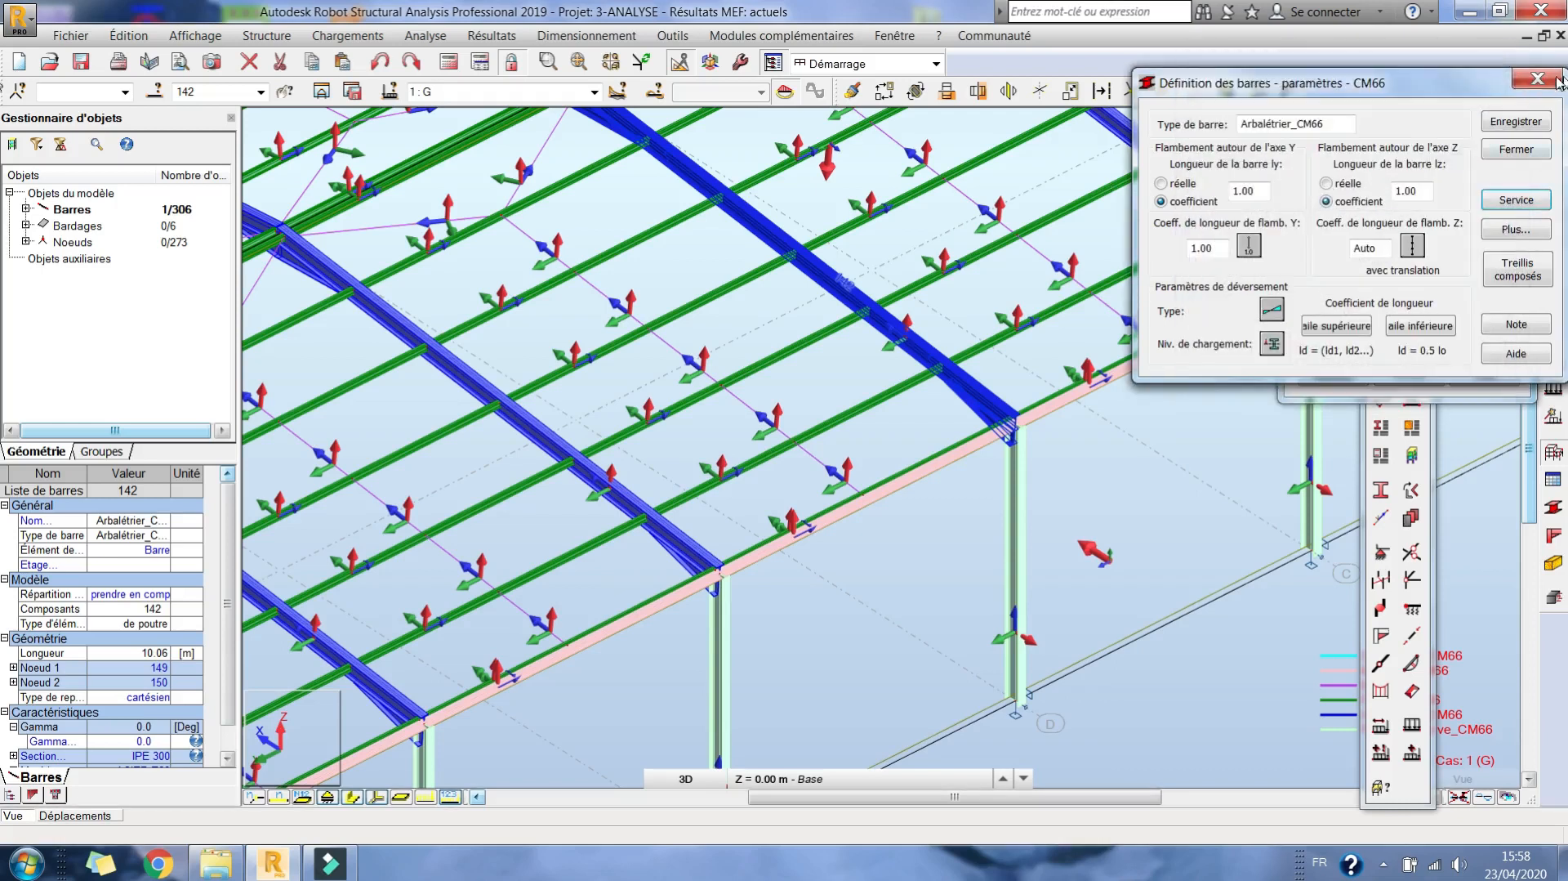
left_click(1516, 122)
left_click(1404, 281)
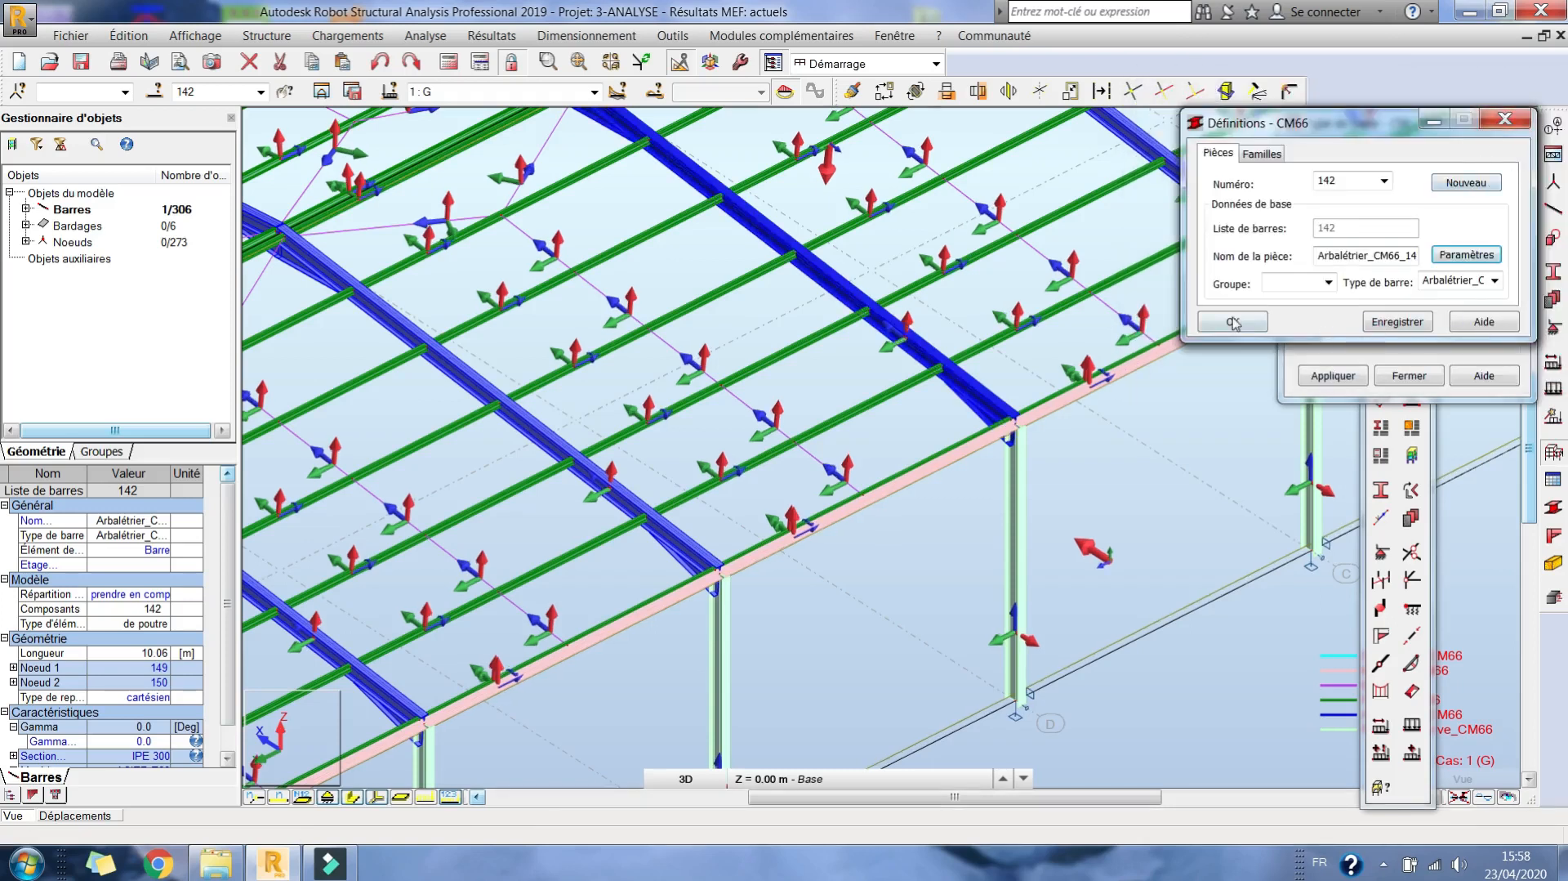
left_click(1505, 119)
Start a new member type from the Arbalétrier_CM66 parameters and name it POTELET.
middle_click_drag(771, 314, 681, 438)
middle_click_drag(860, 359, 794, 364)
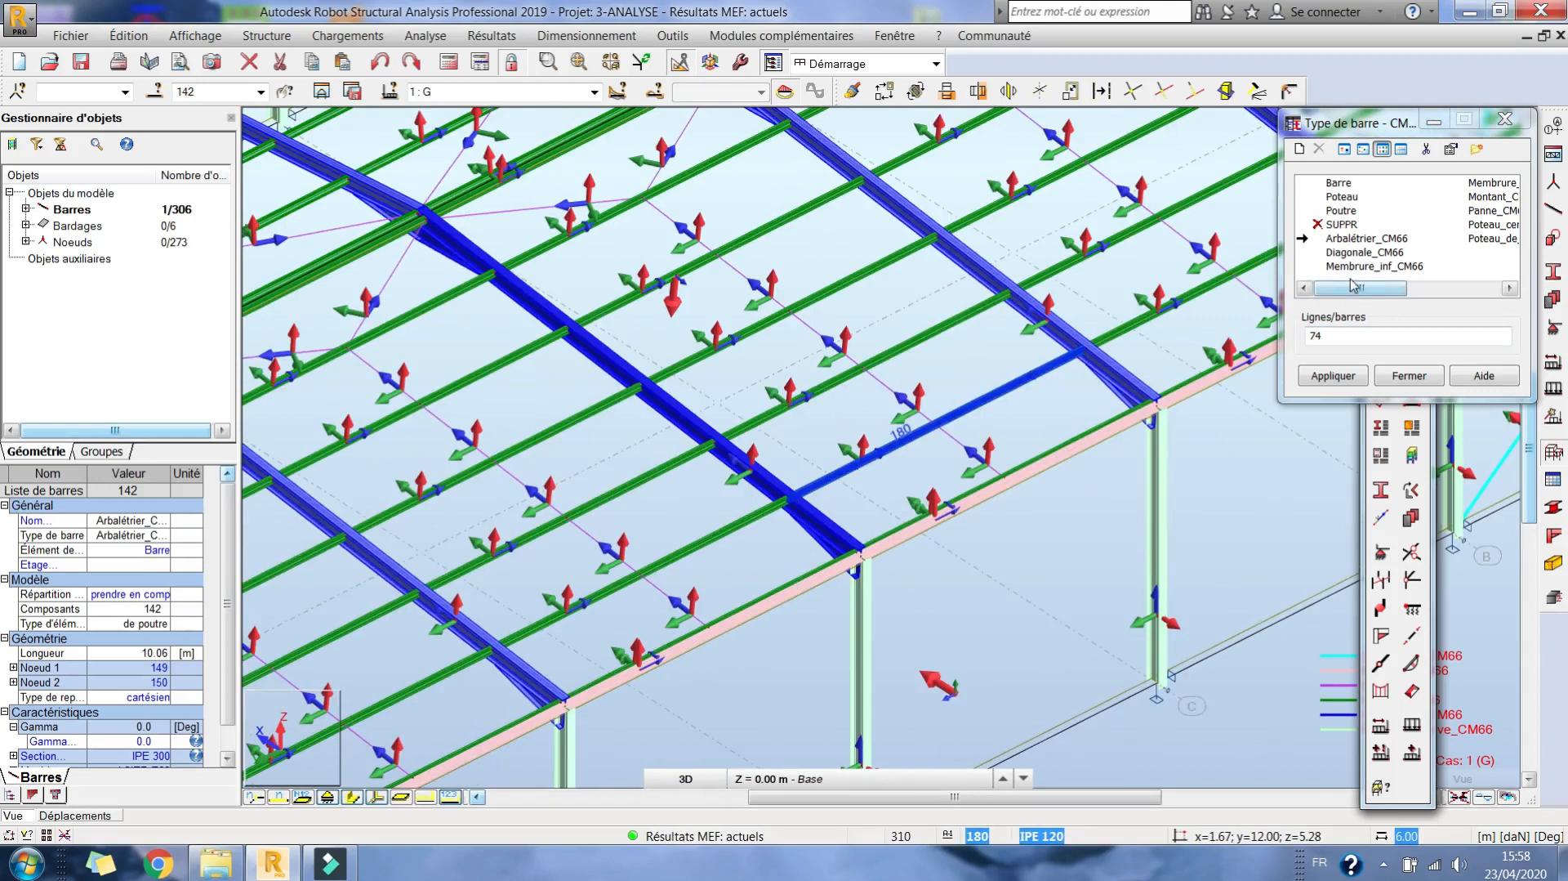
scroll(939, 360, "down", 3)
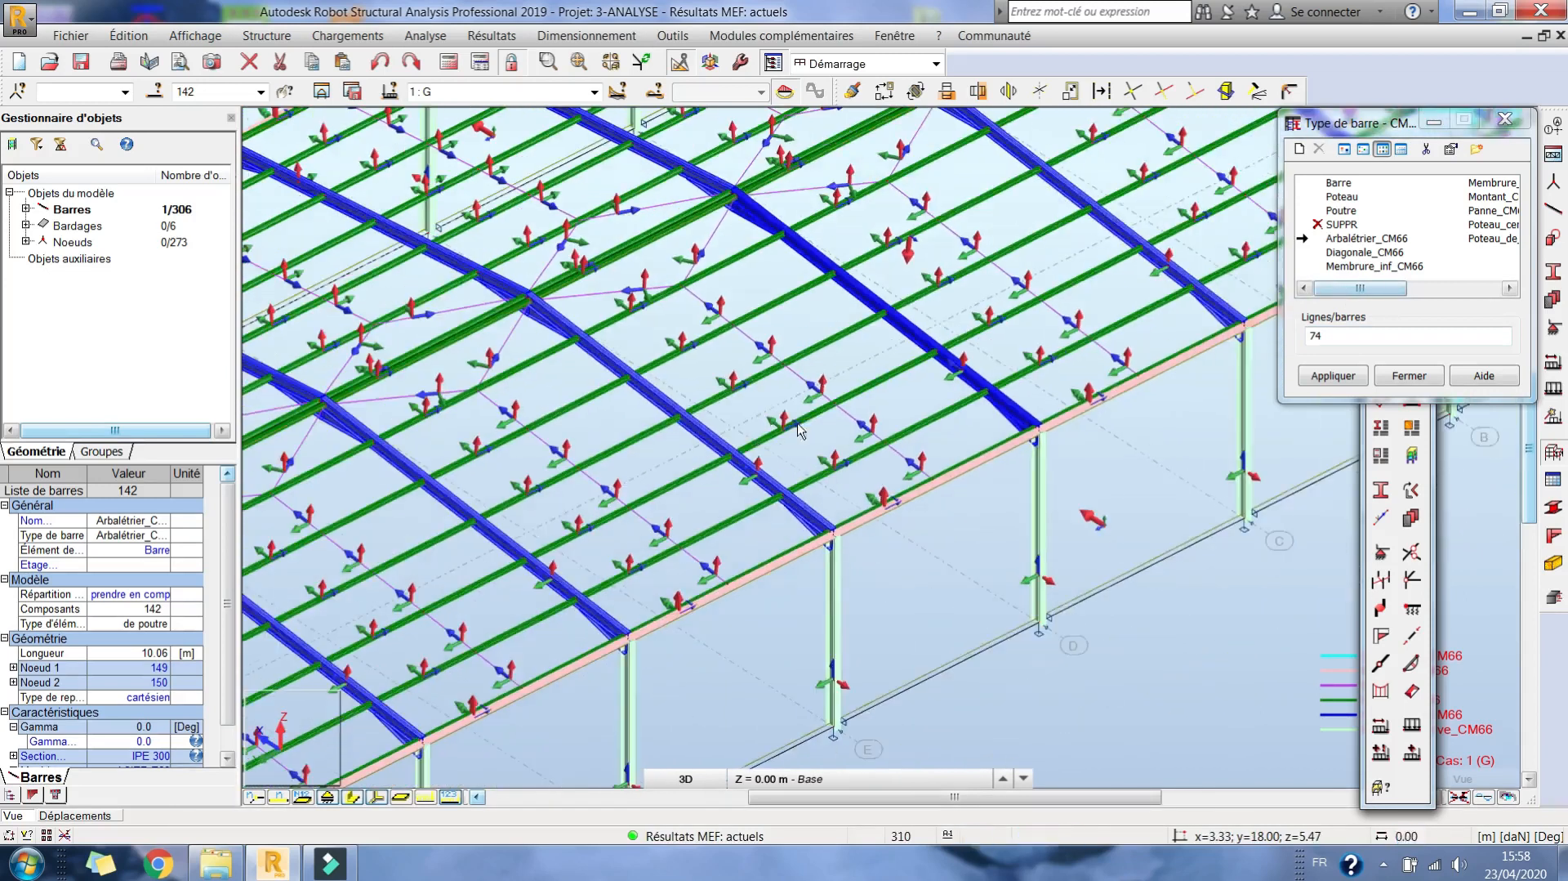
scroll(940, 360, "down", 2)
scroll(711, 246, "up", 2)
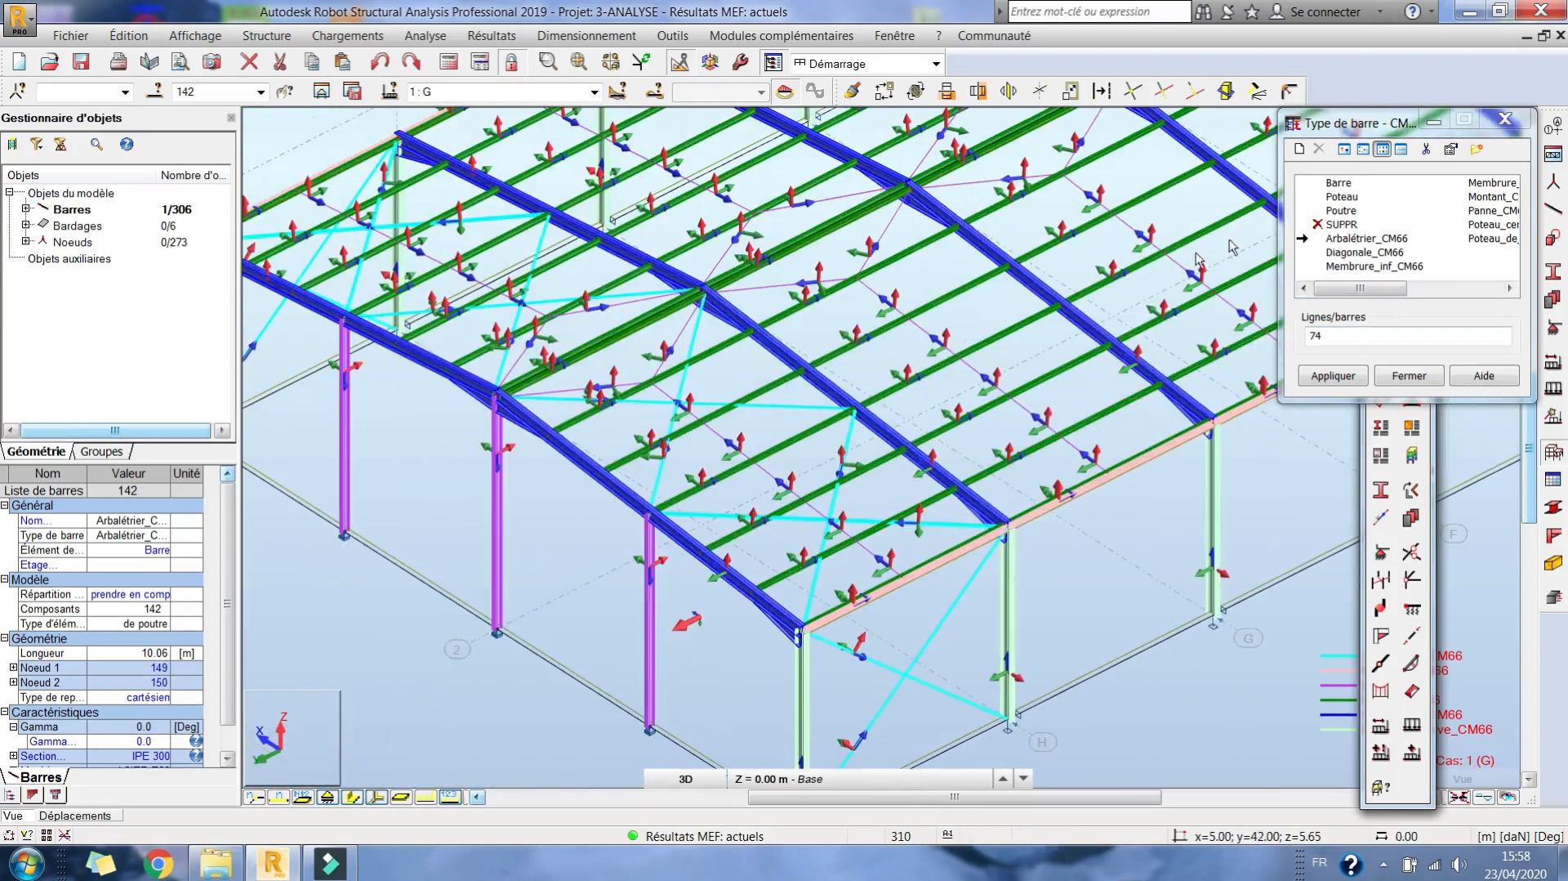
double_click(1367, 238)
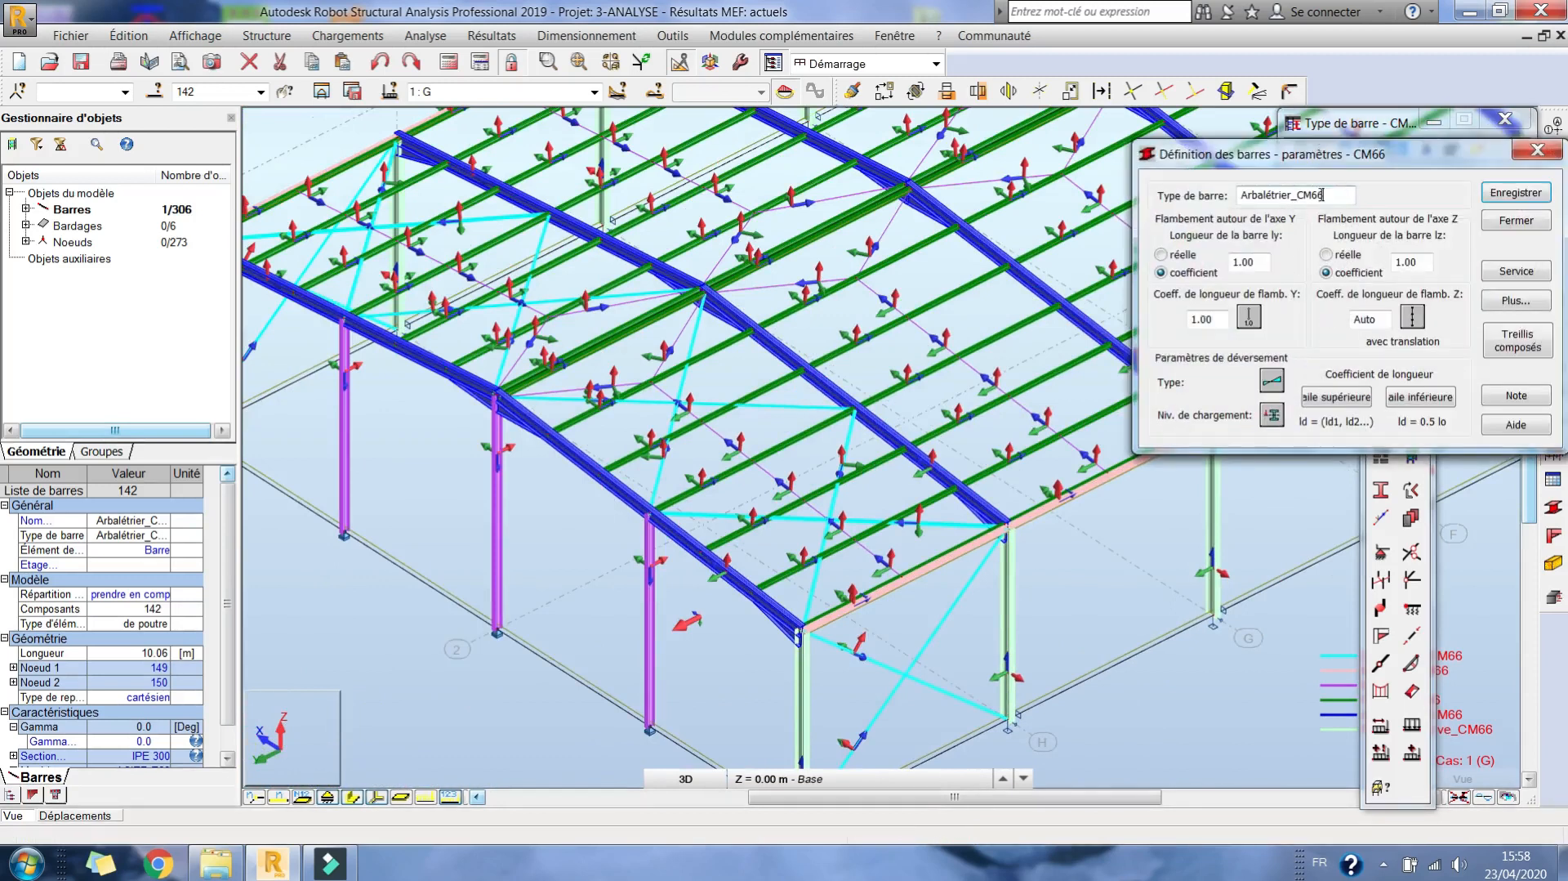
type("POTELET")
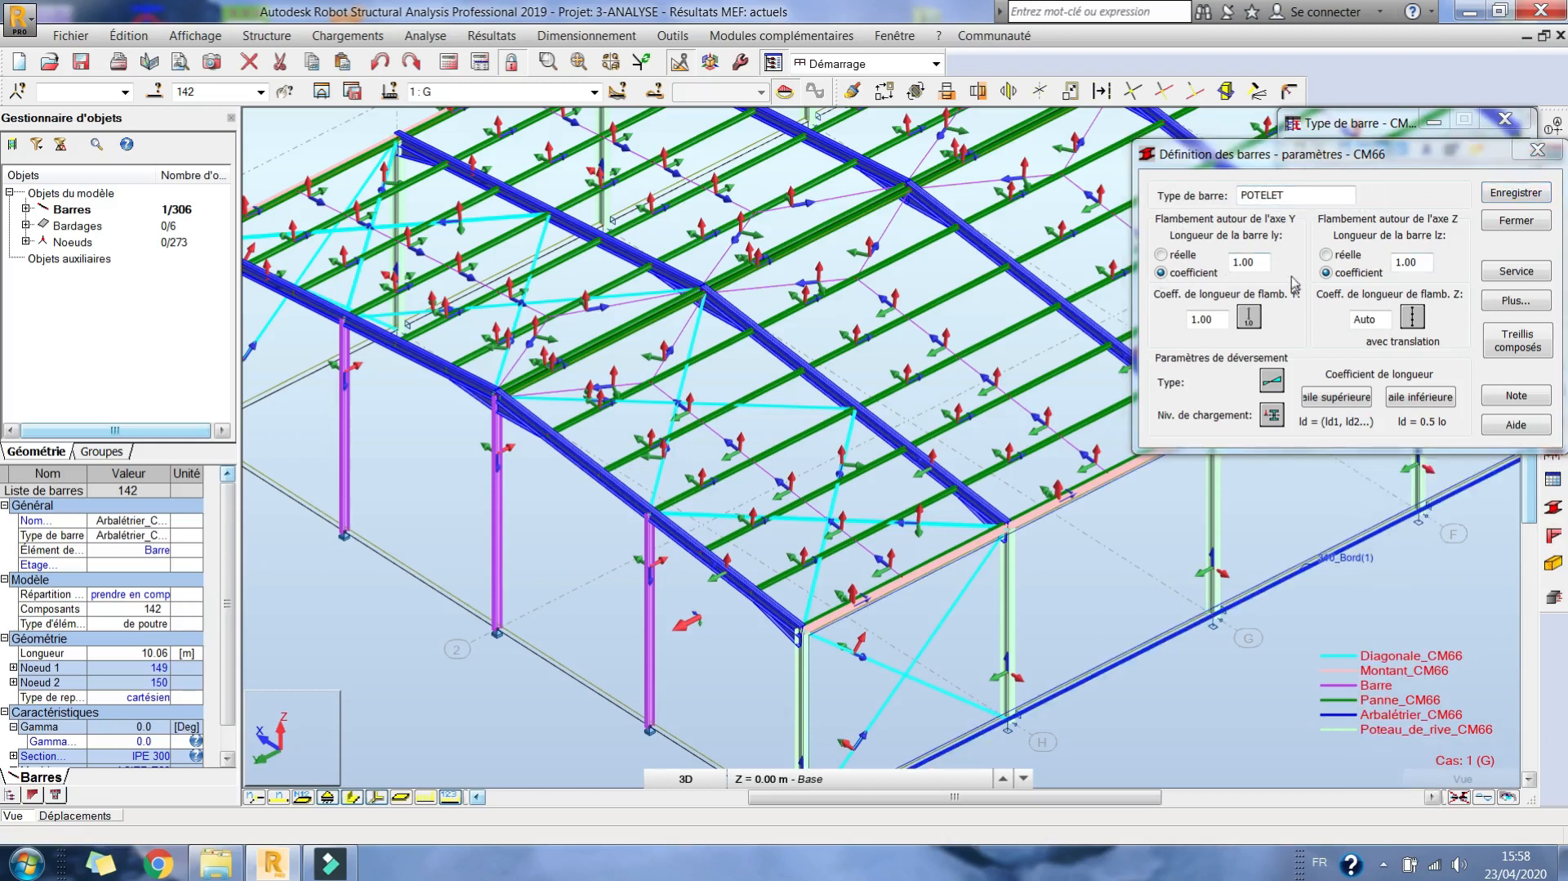
Set the POTELET type's Z-axis buckling condition to no buckling.
middle_click_drag(587, 445, 548, 320)
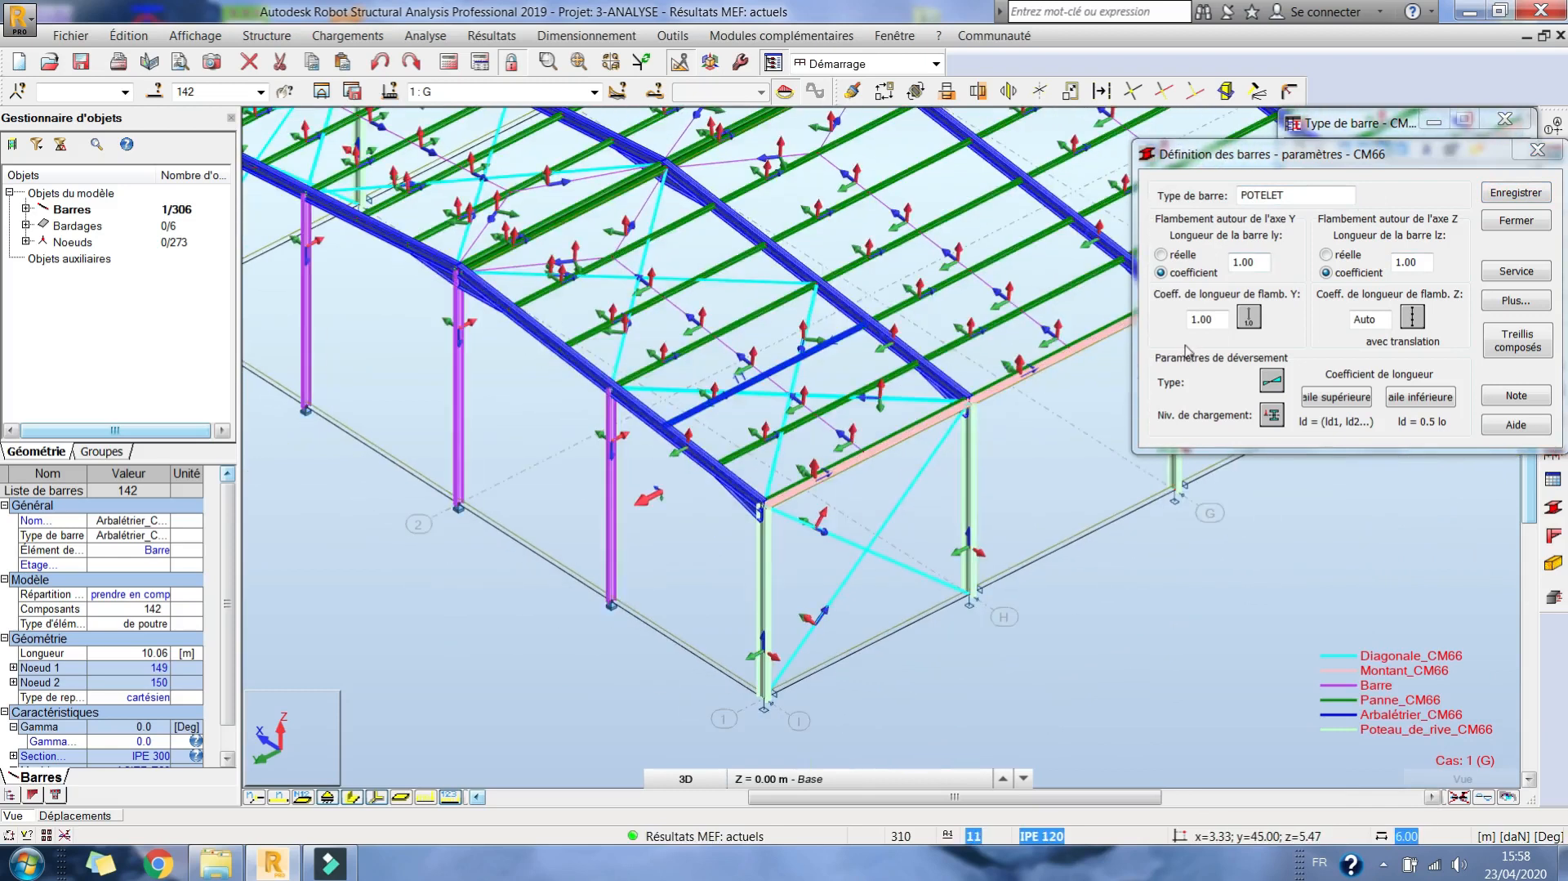
middle_click_drag(737, 397, 712, 386)
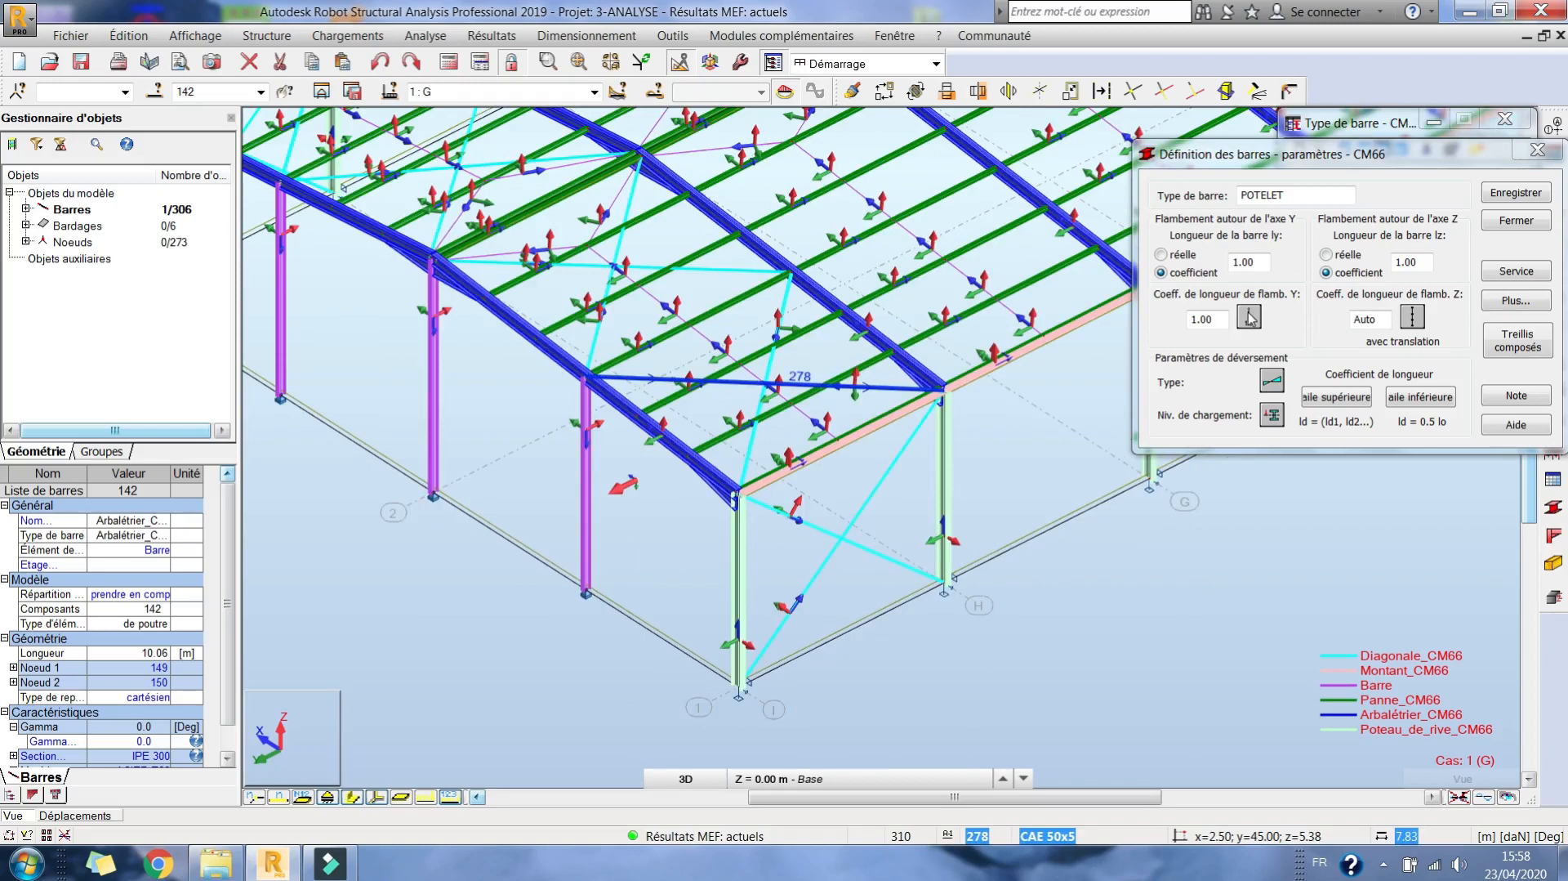
scroll(575, 421, "up", 3)
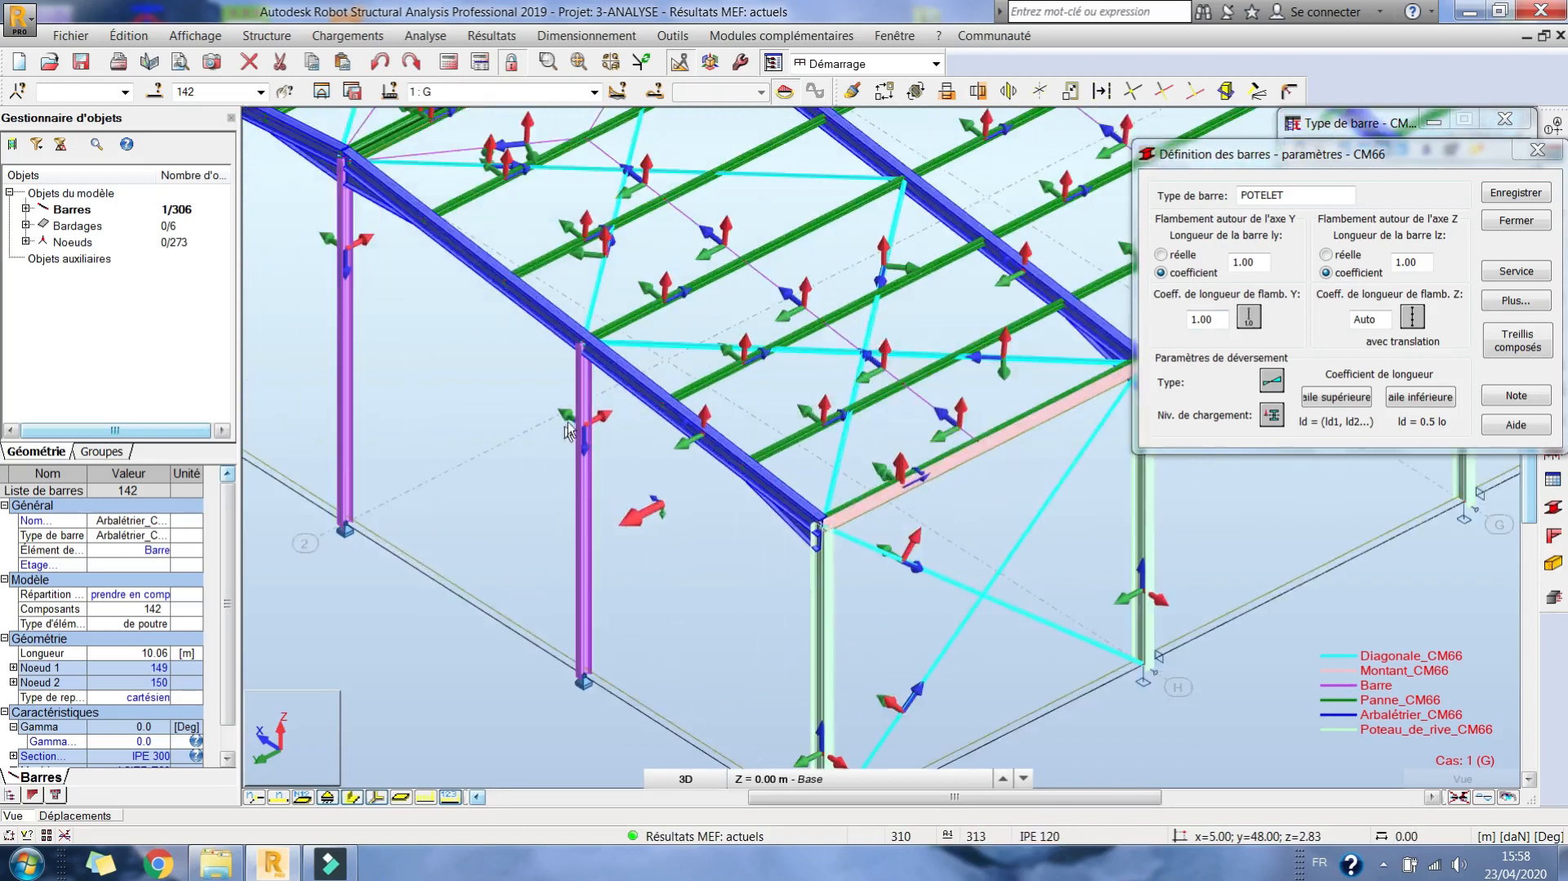
left_click(1412, 317)
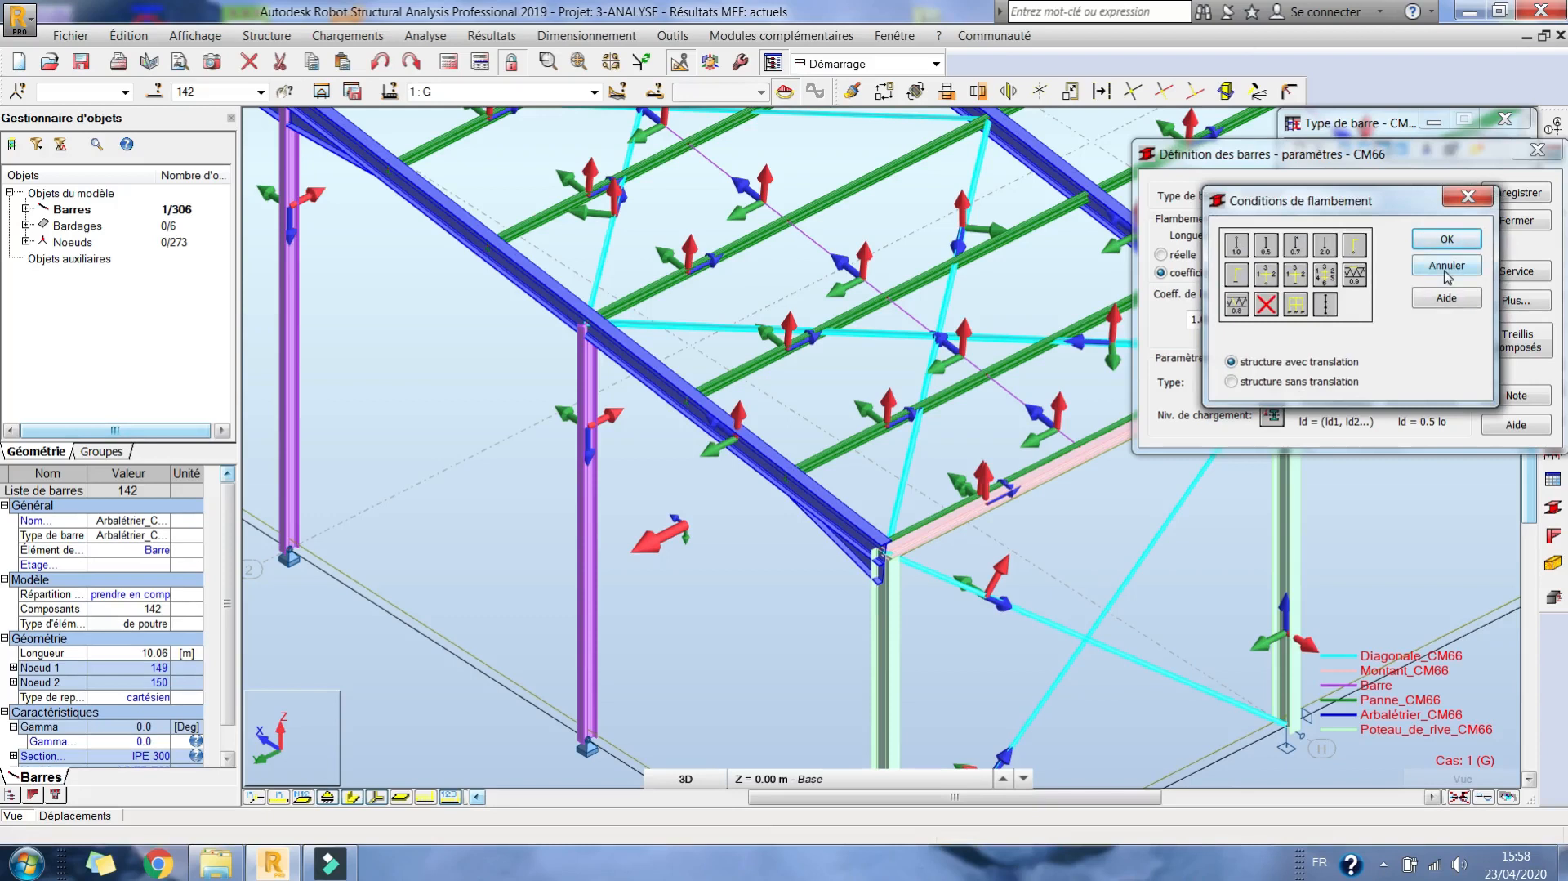
left_click(1264, 310)
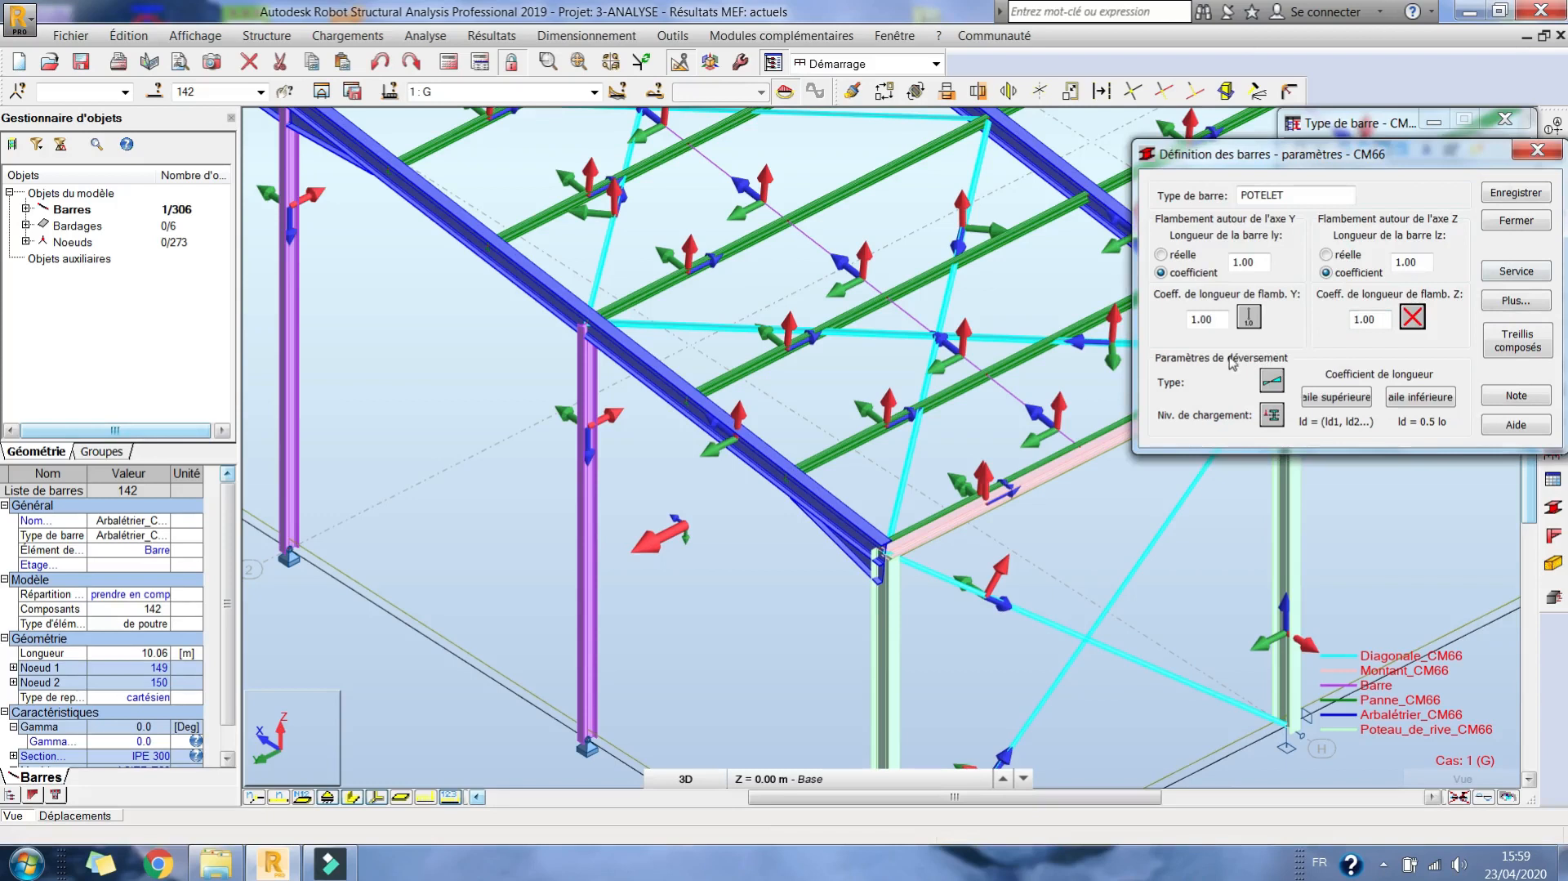
Set POTELET's lateral buckling type to a symmetrically loaded element, with length coefficient ld = lo for the flanges.
left_click(1270, 381)
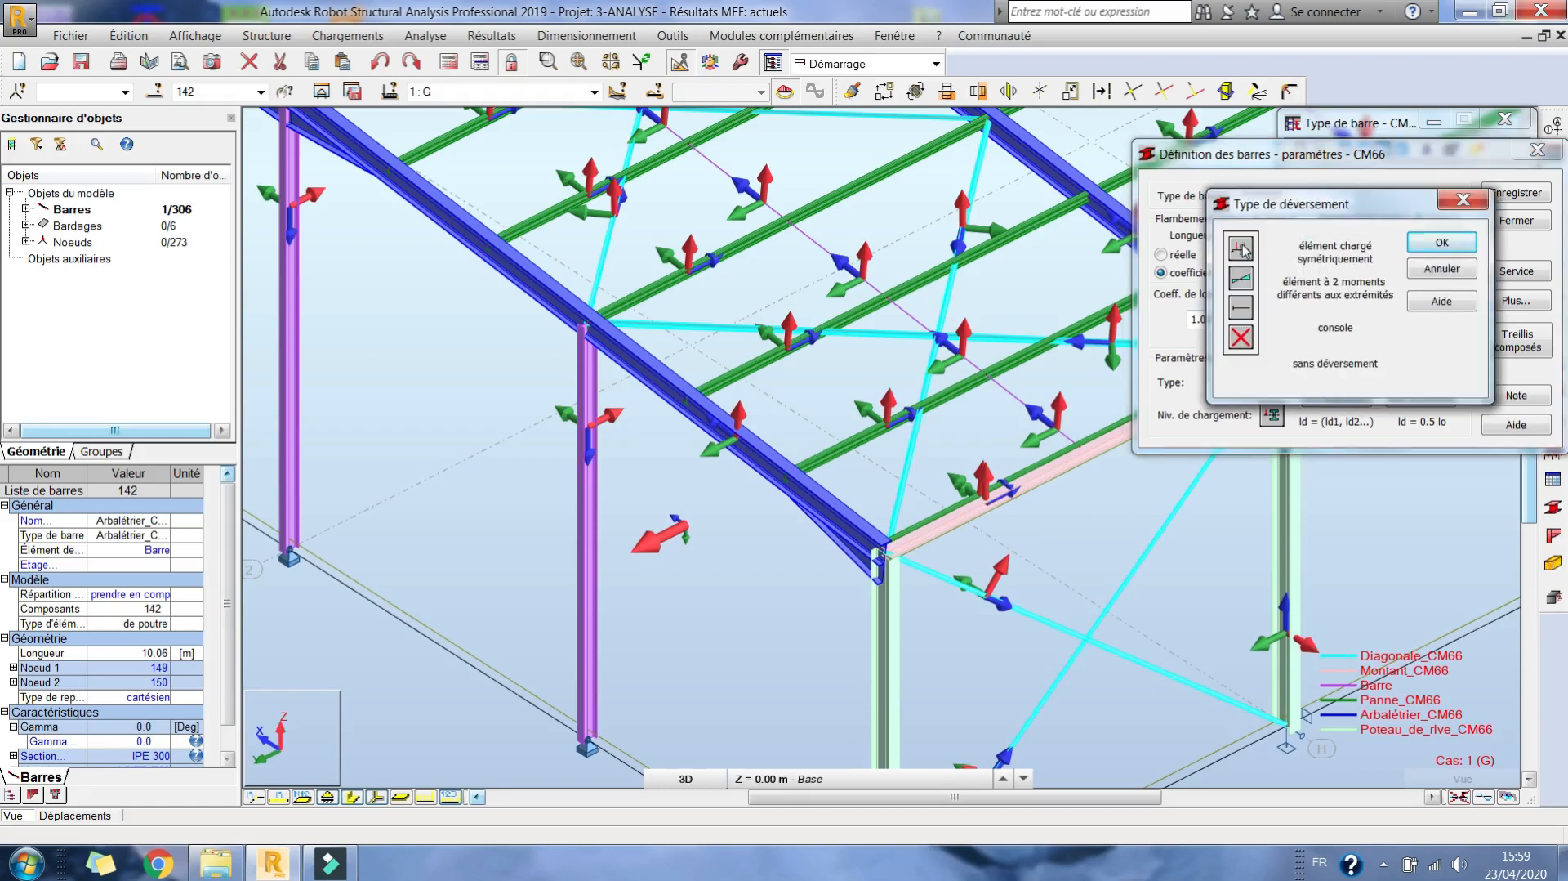
double_click(1241, 248)
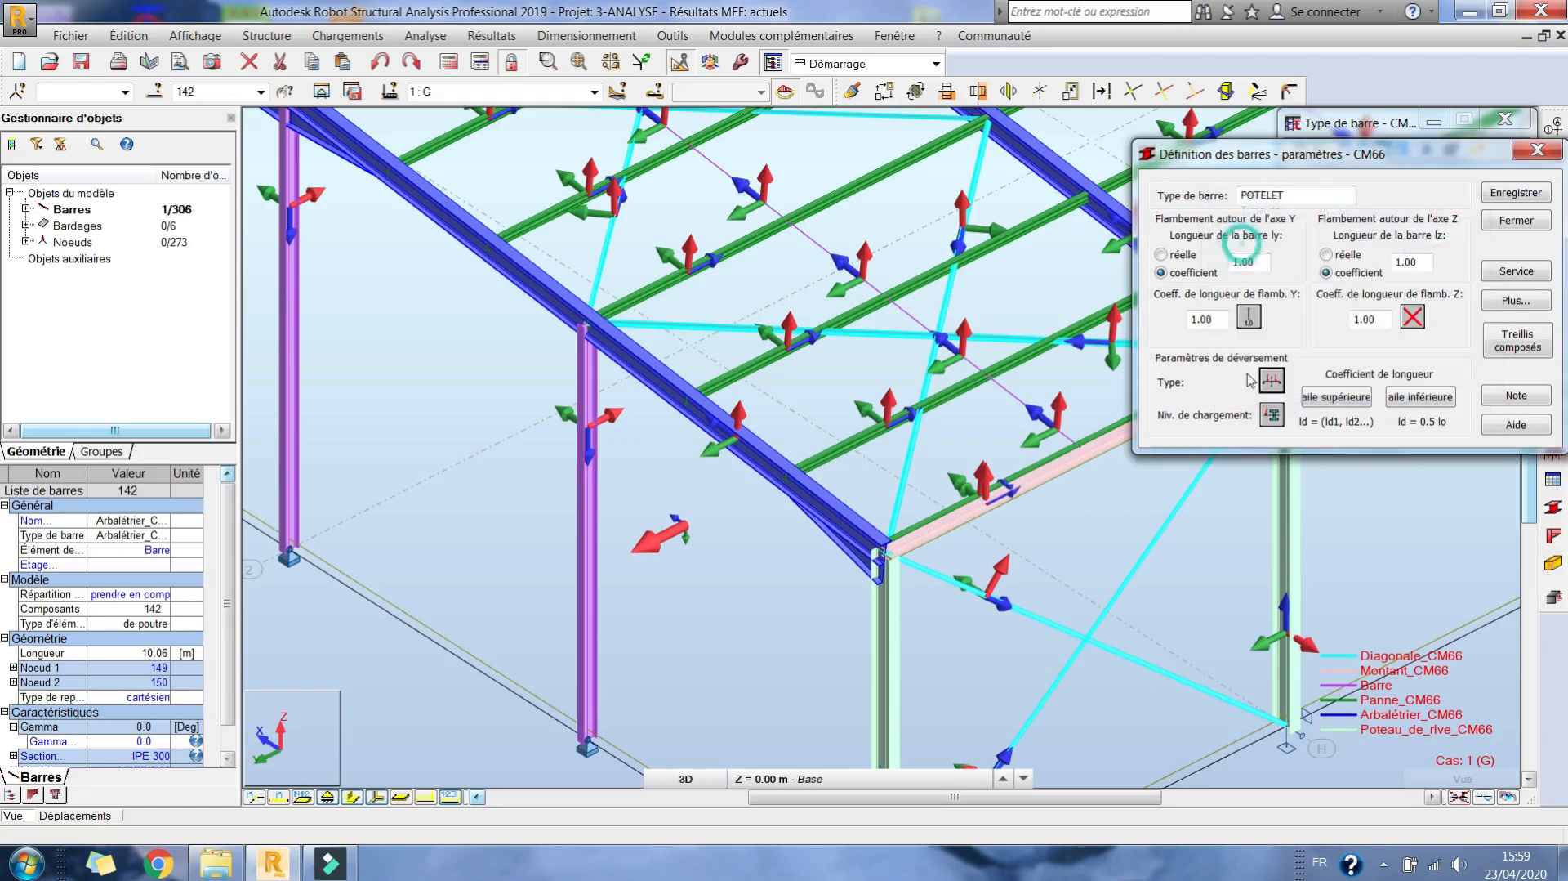
left_click(1352, 399)
left_click(1256, 248)
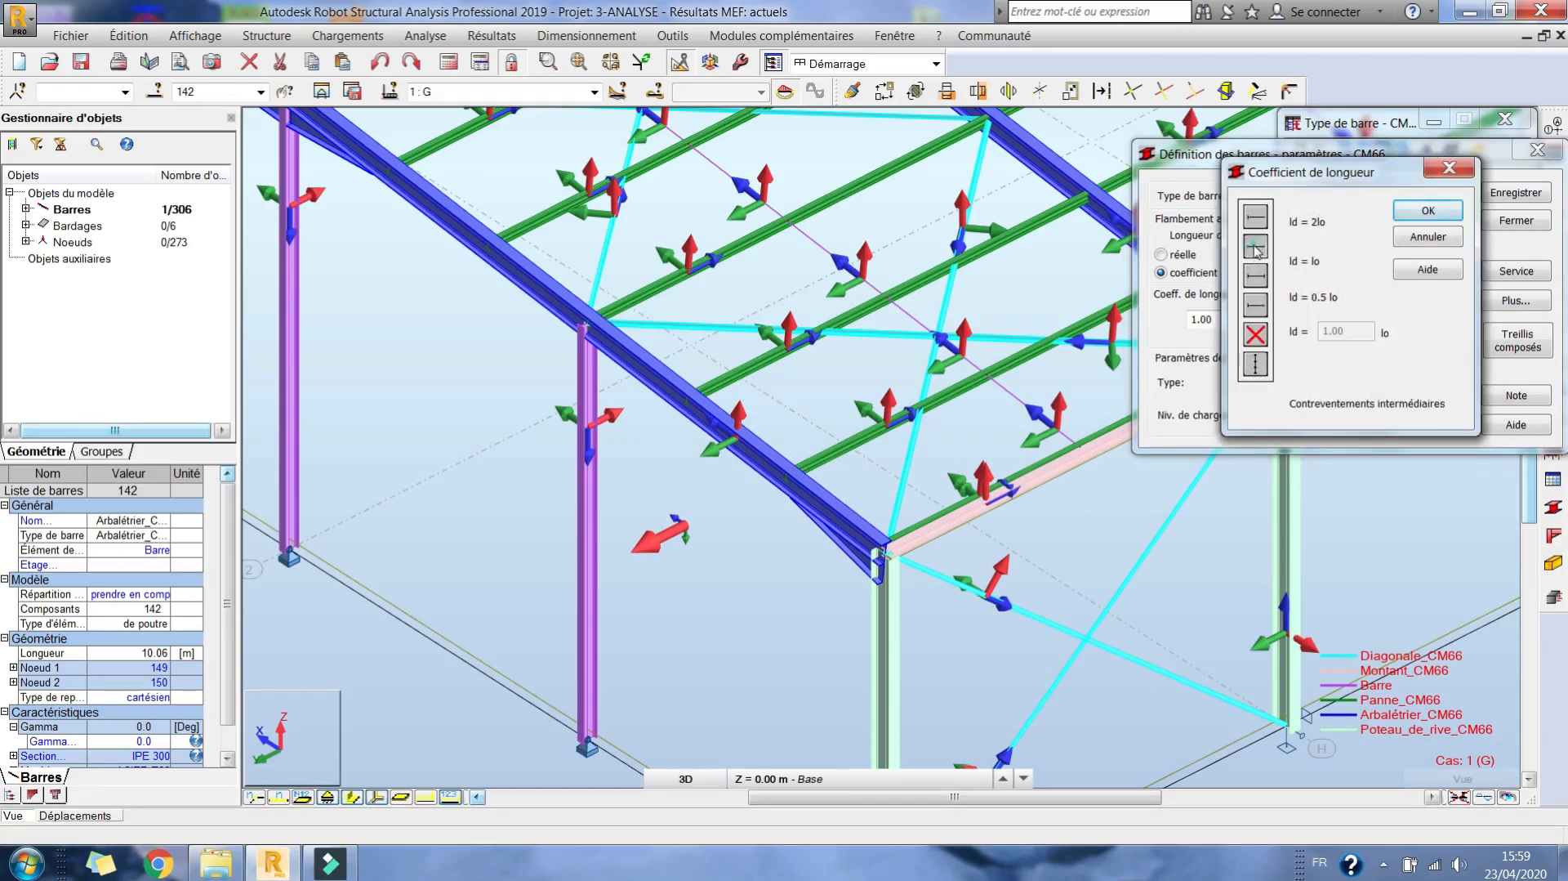
left_click(1437, 399)
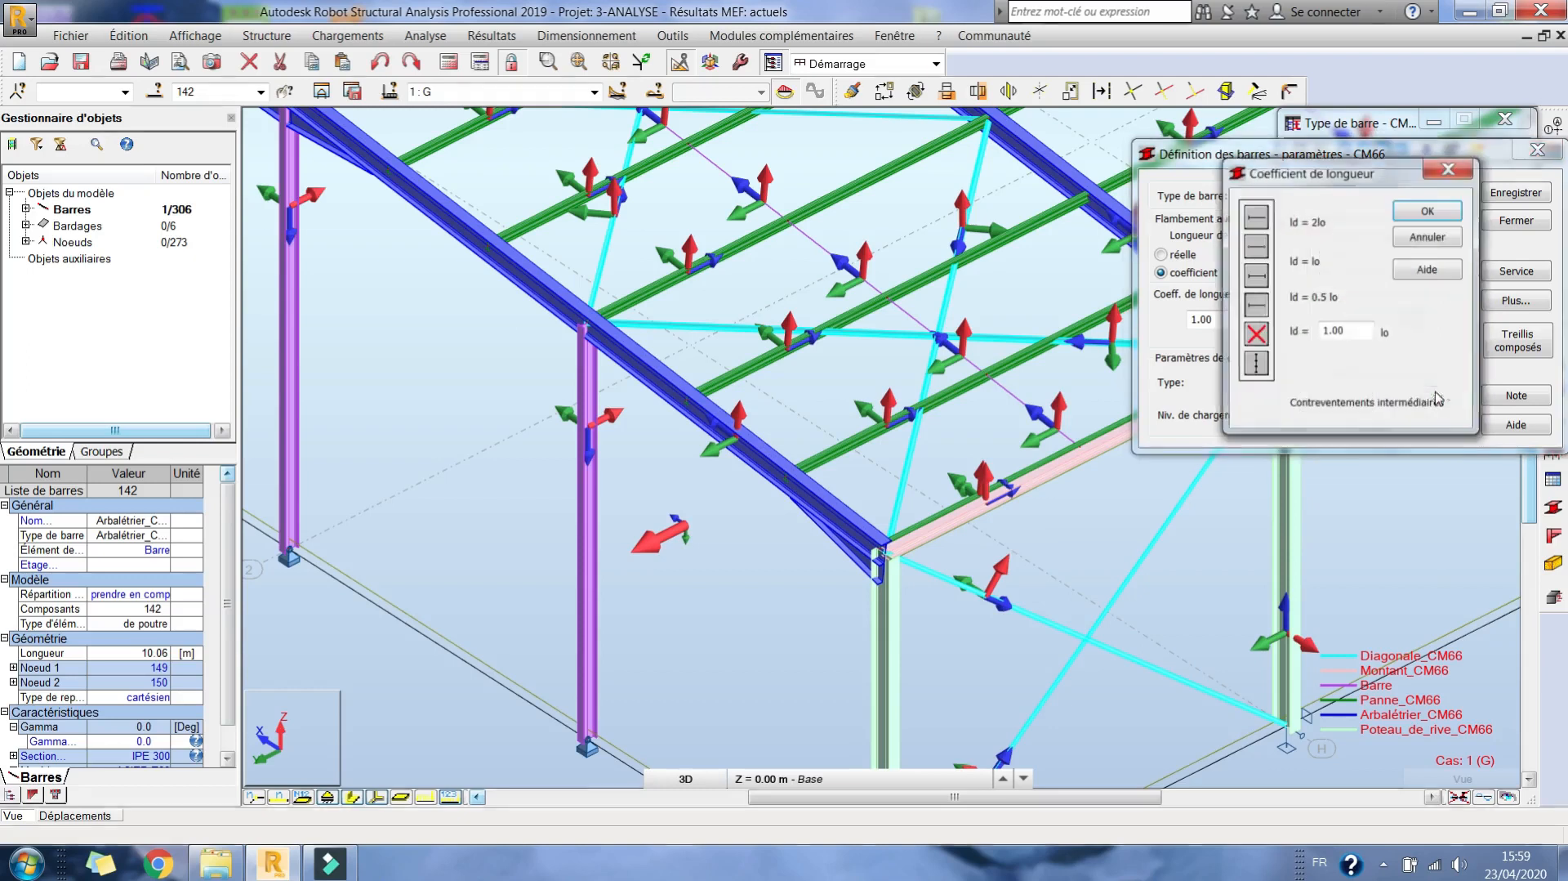
left_click(1428, 239)
Activate the y = L/200 deflection limit for POTELET and save the member type.
left_click(1517, 273)
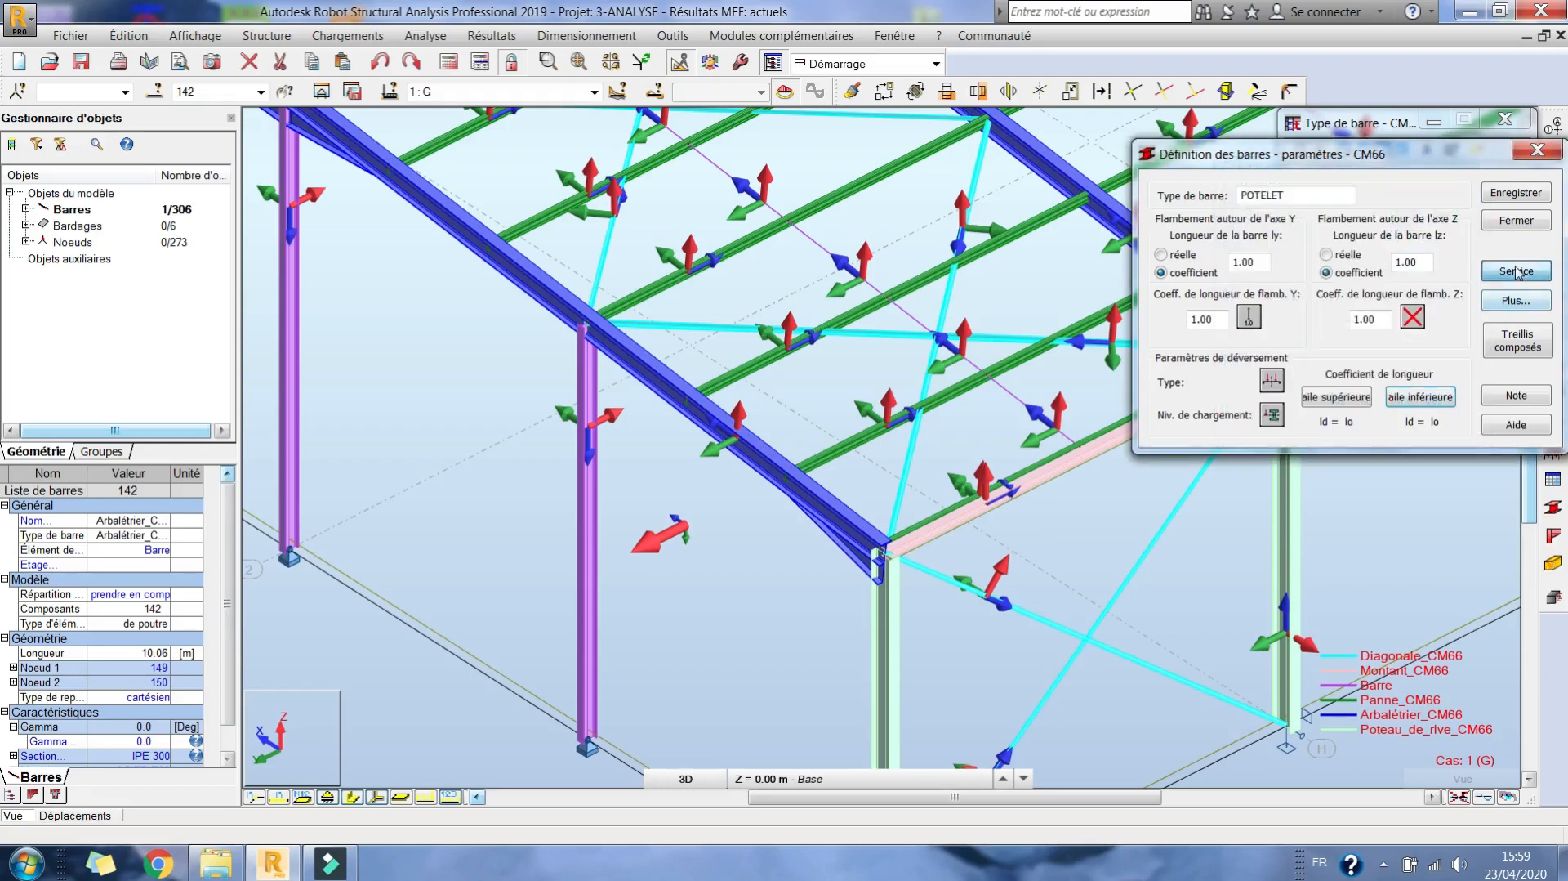
left_click(1314, 208)
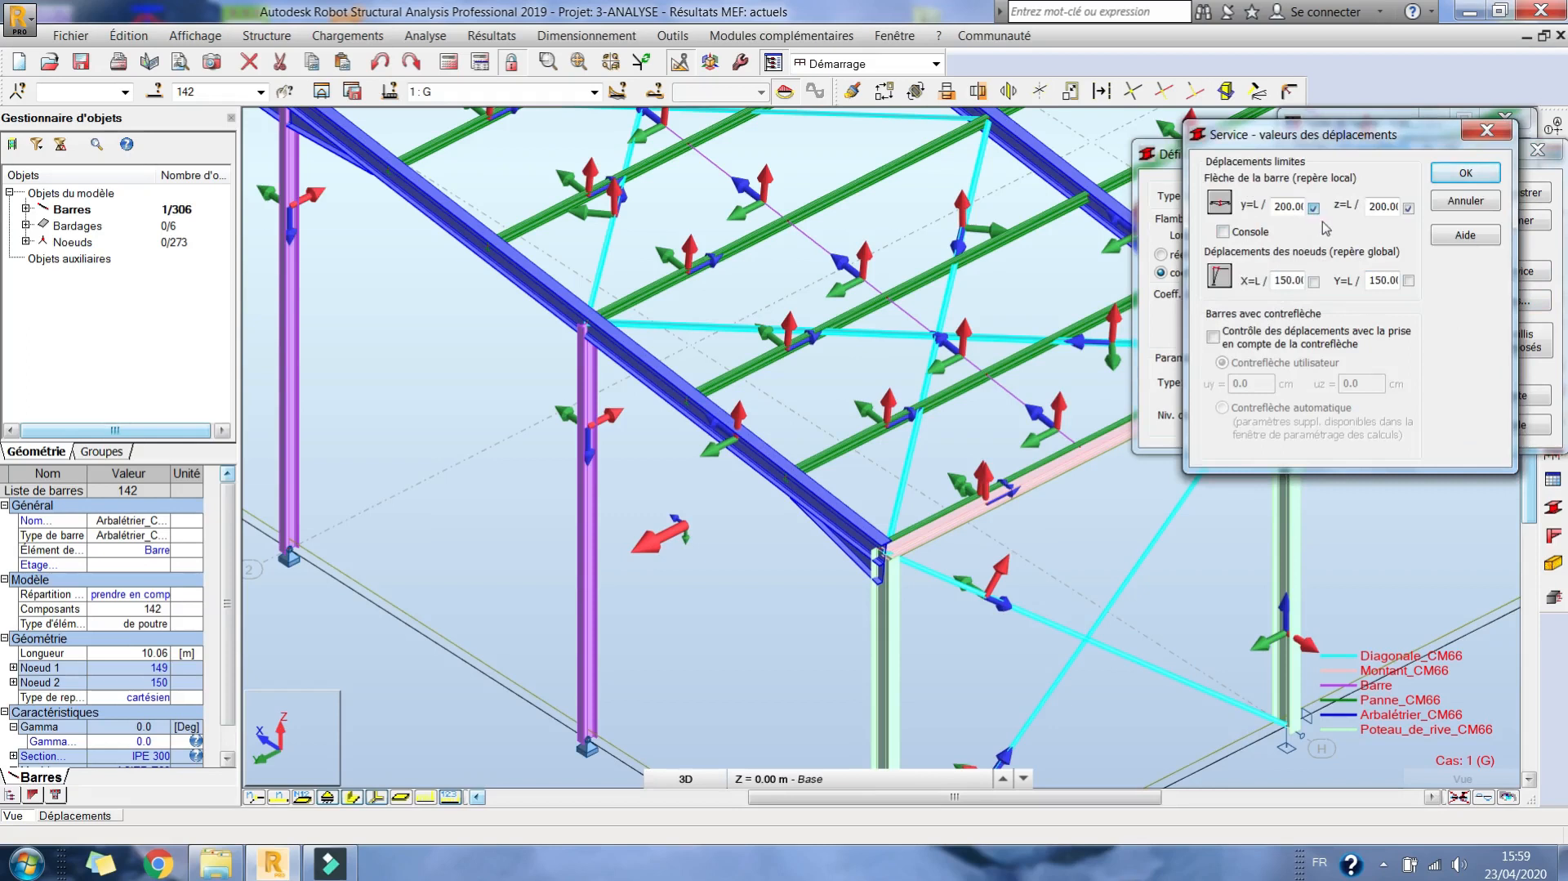
left_click(1468, 174)
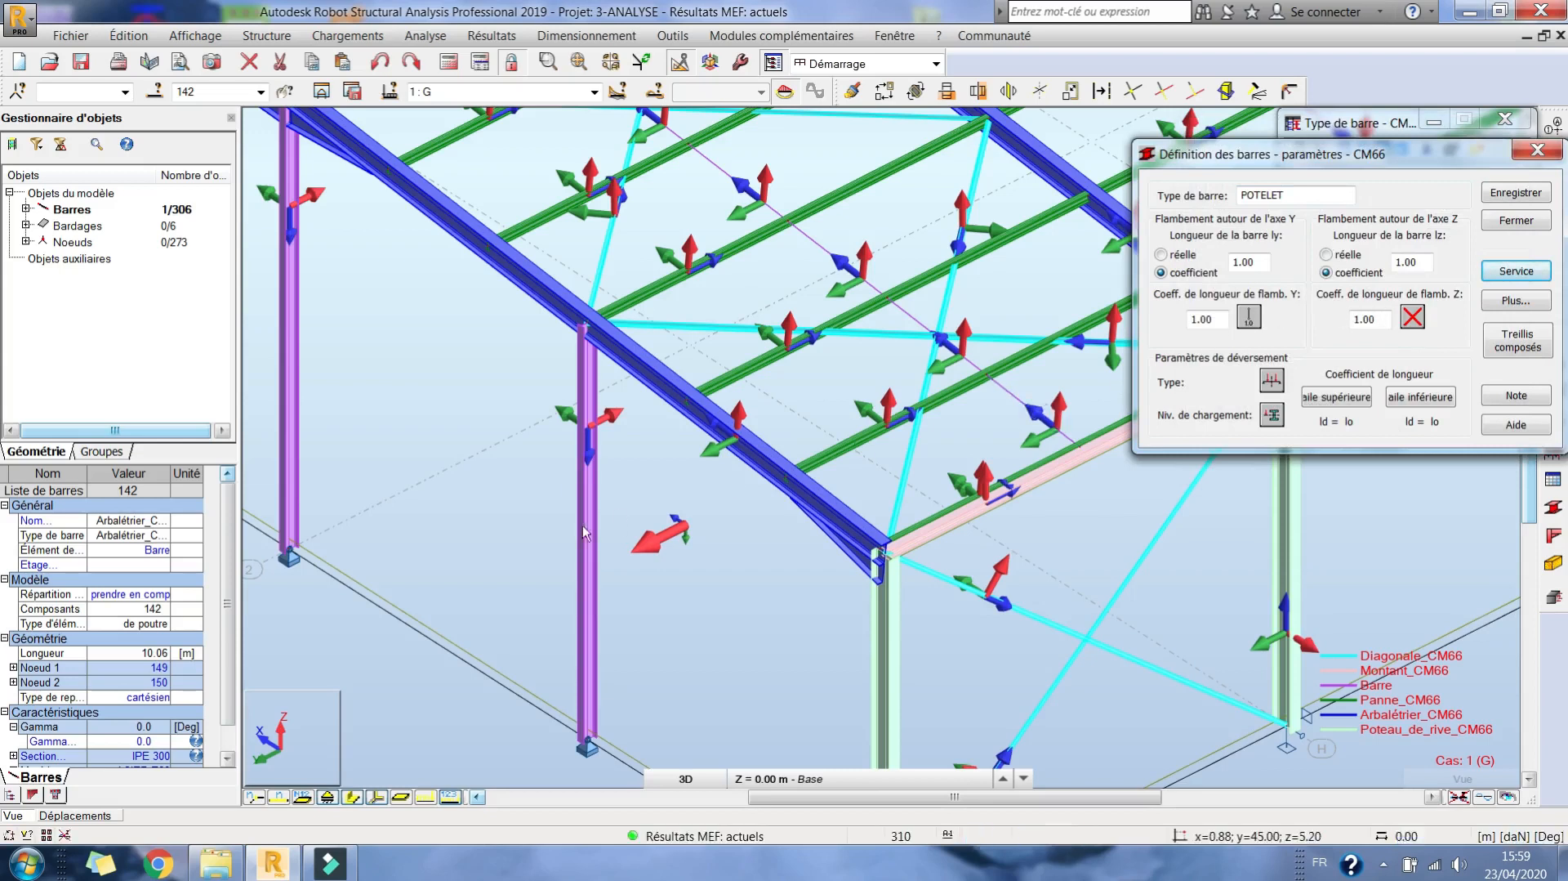
middle_click_drag(581, 527, 570, 488)
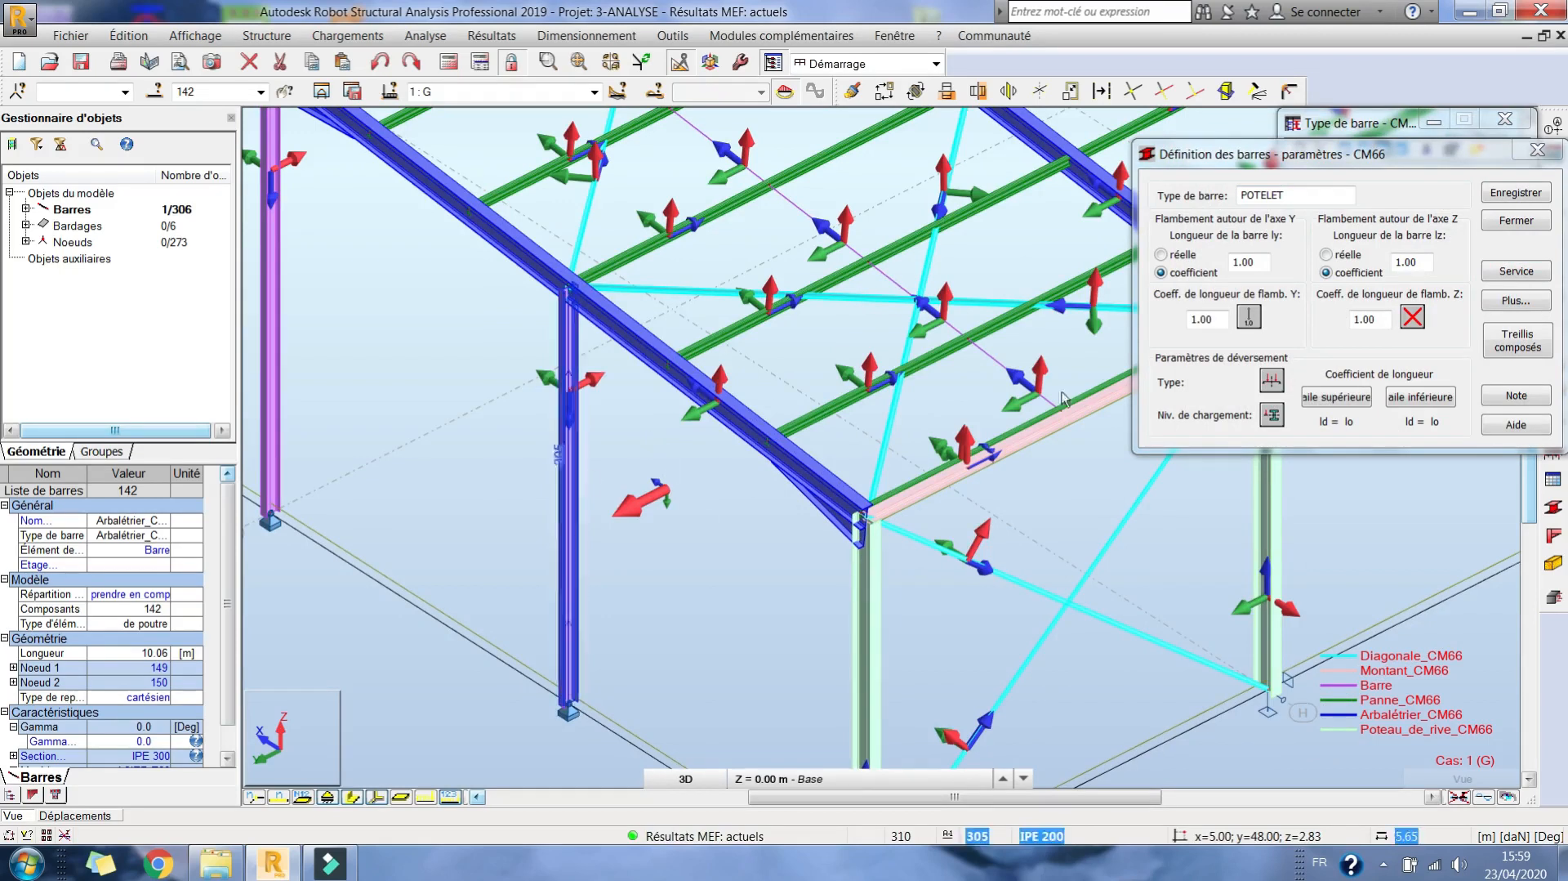
left_click(1523, 193)
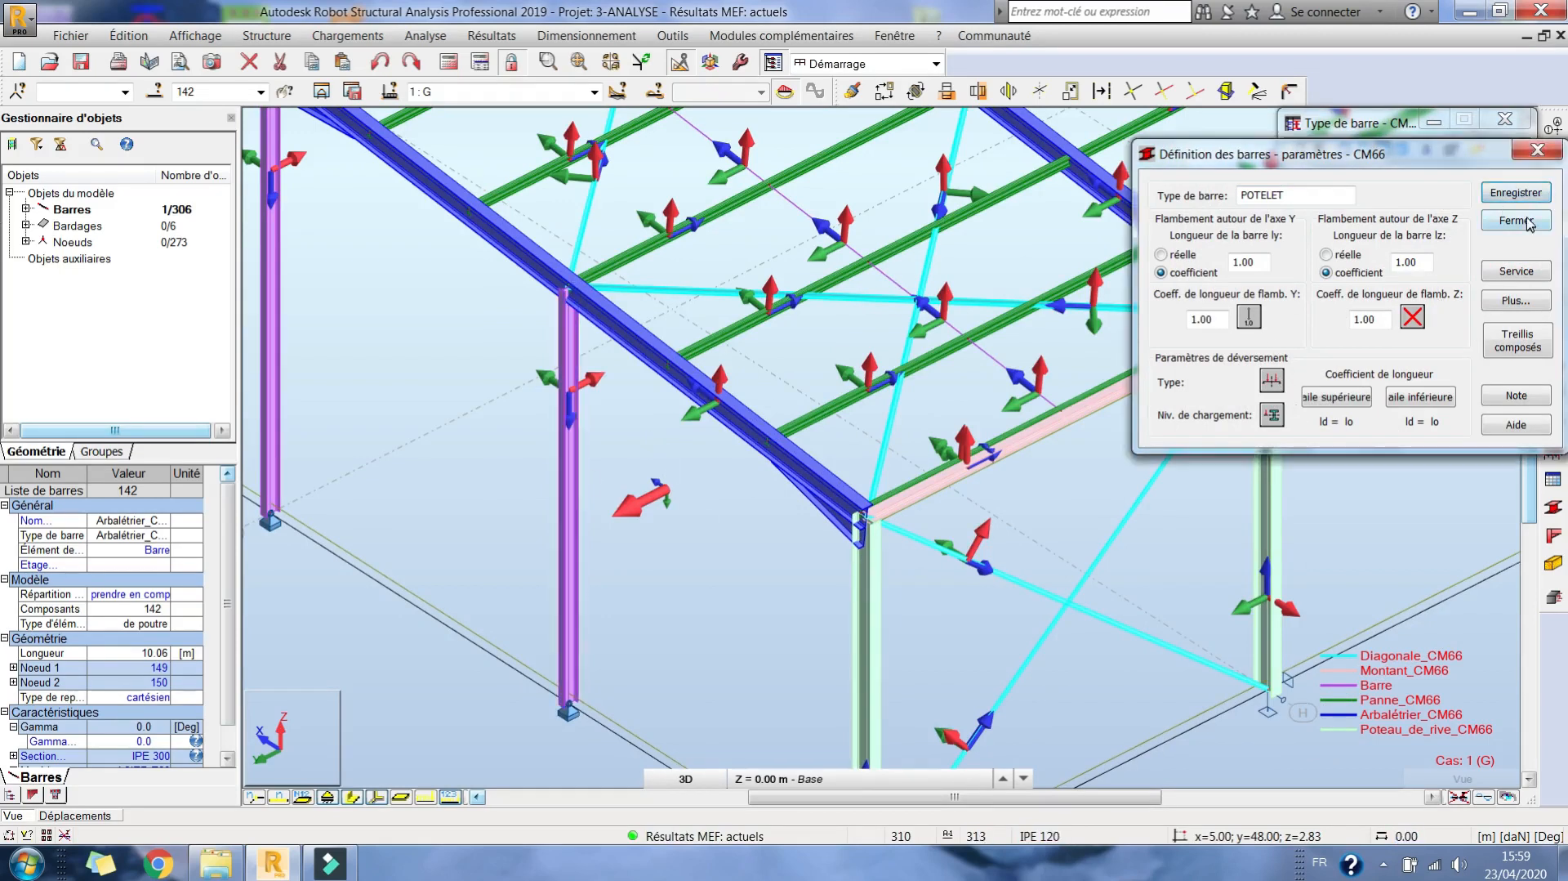
left_click(1516, 220)
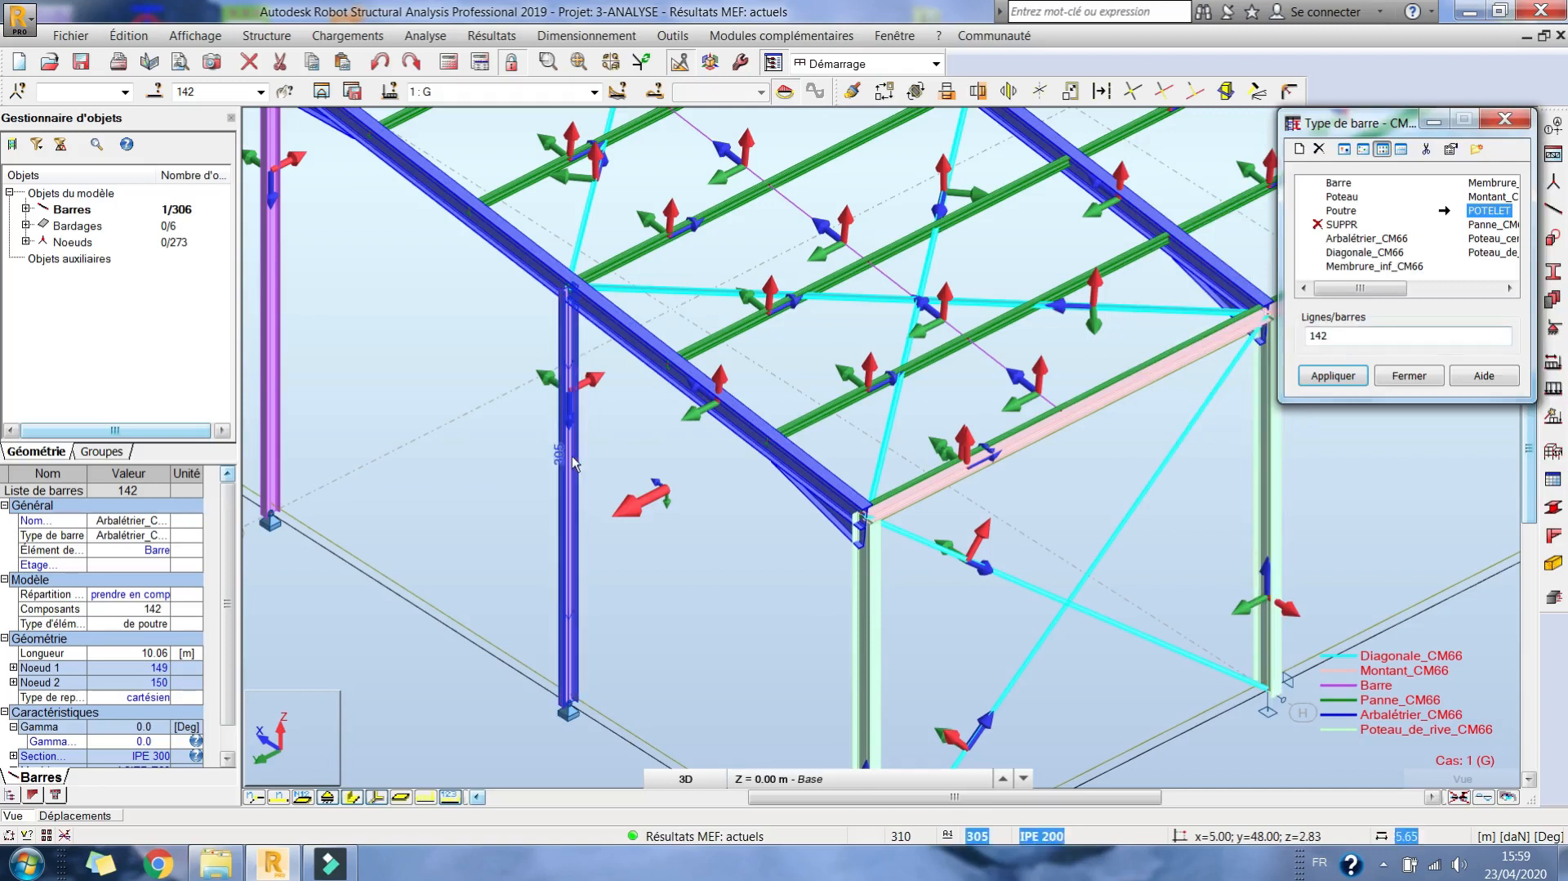
Select all bars sharing the gable post's section and assign the POTELET type to bars 301A306.
right_click(450, 523)
mouse_move(621, 770)
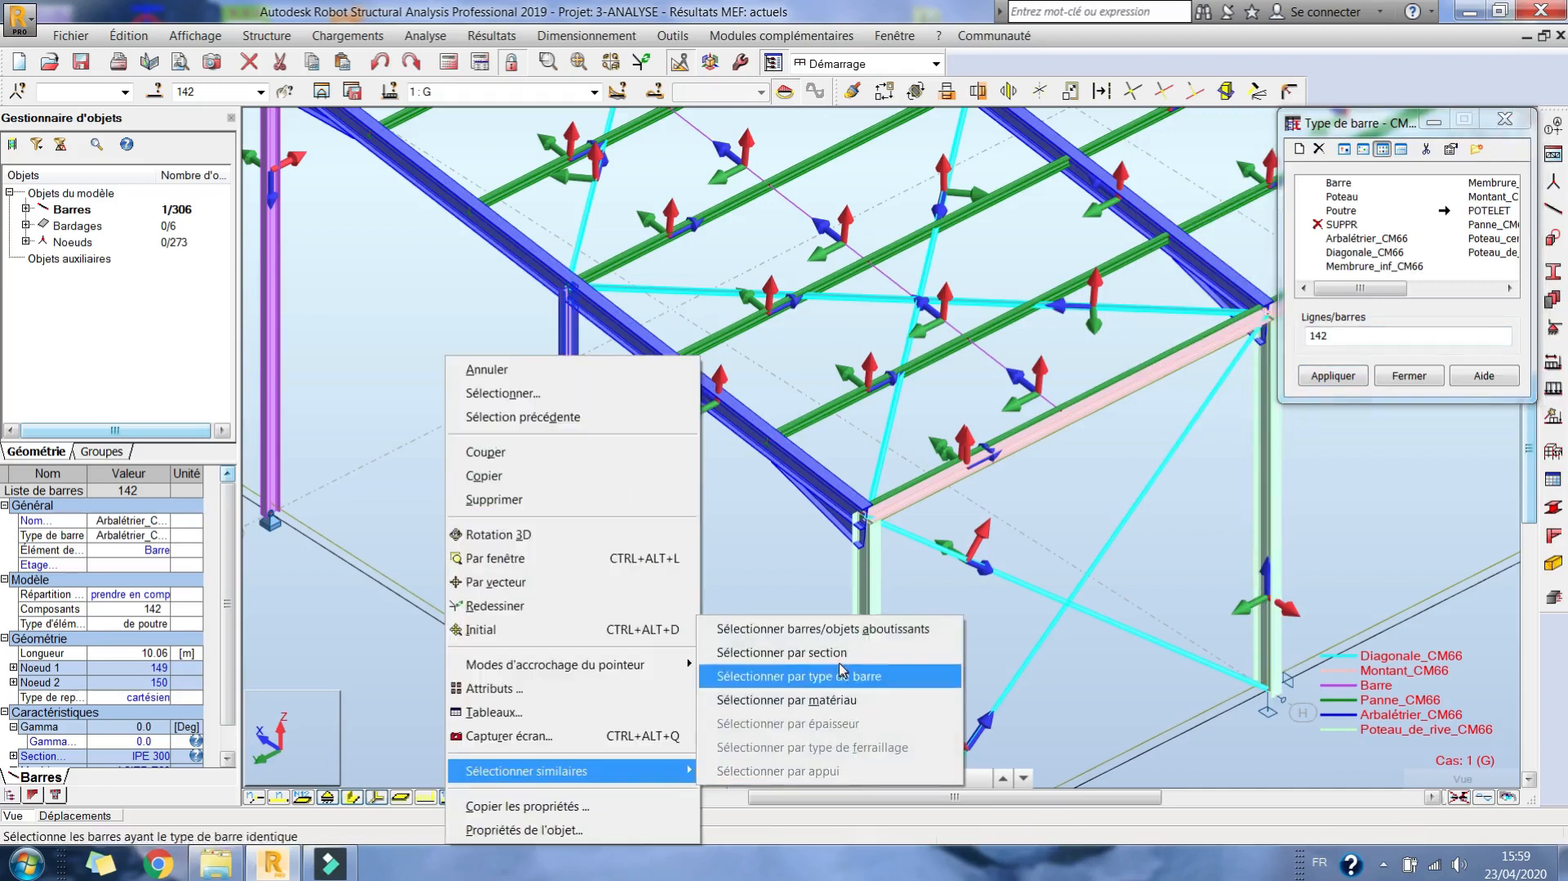
left_click(833, 651)
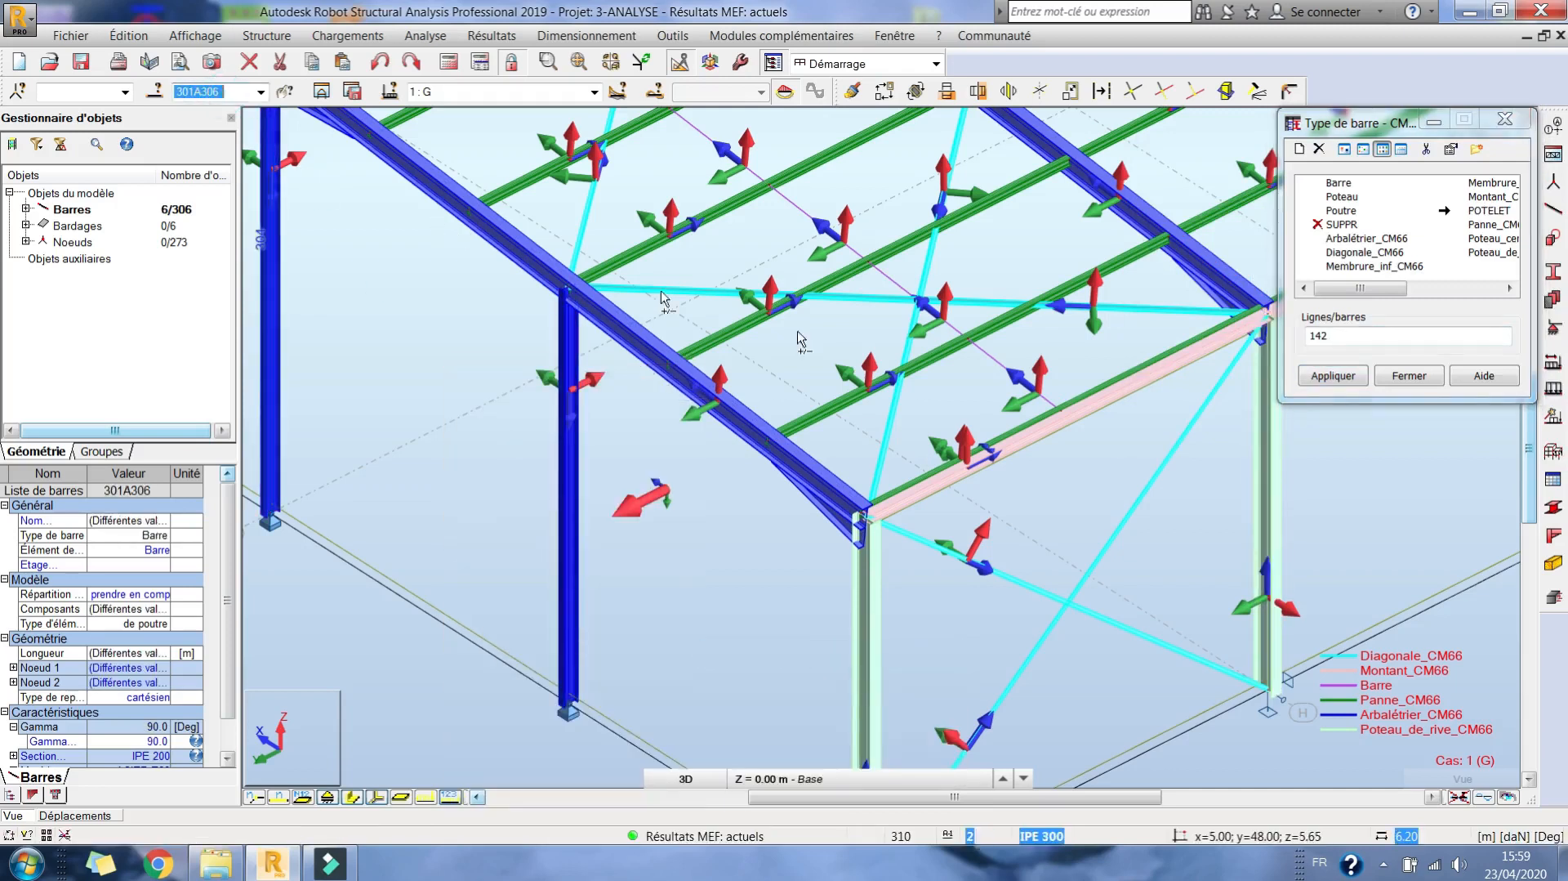
left_click(1330, 342)
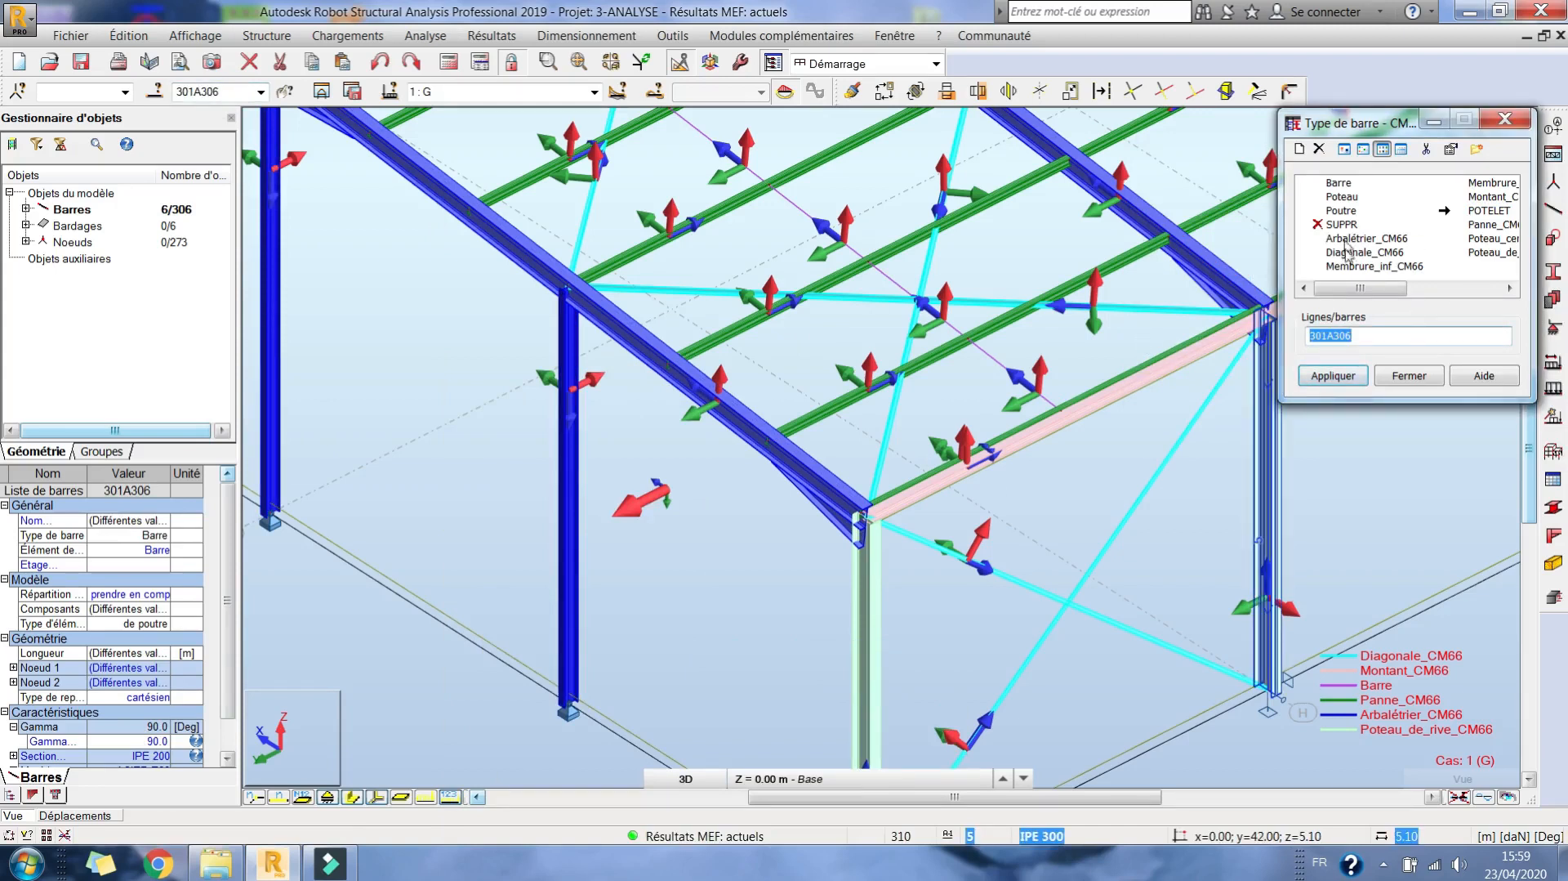
left_click(1338, 379)
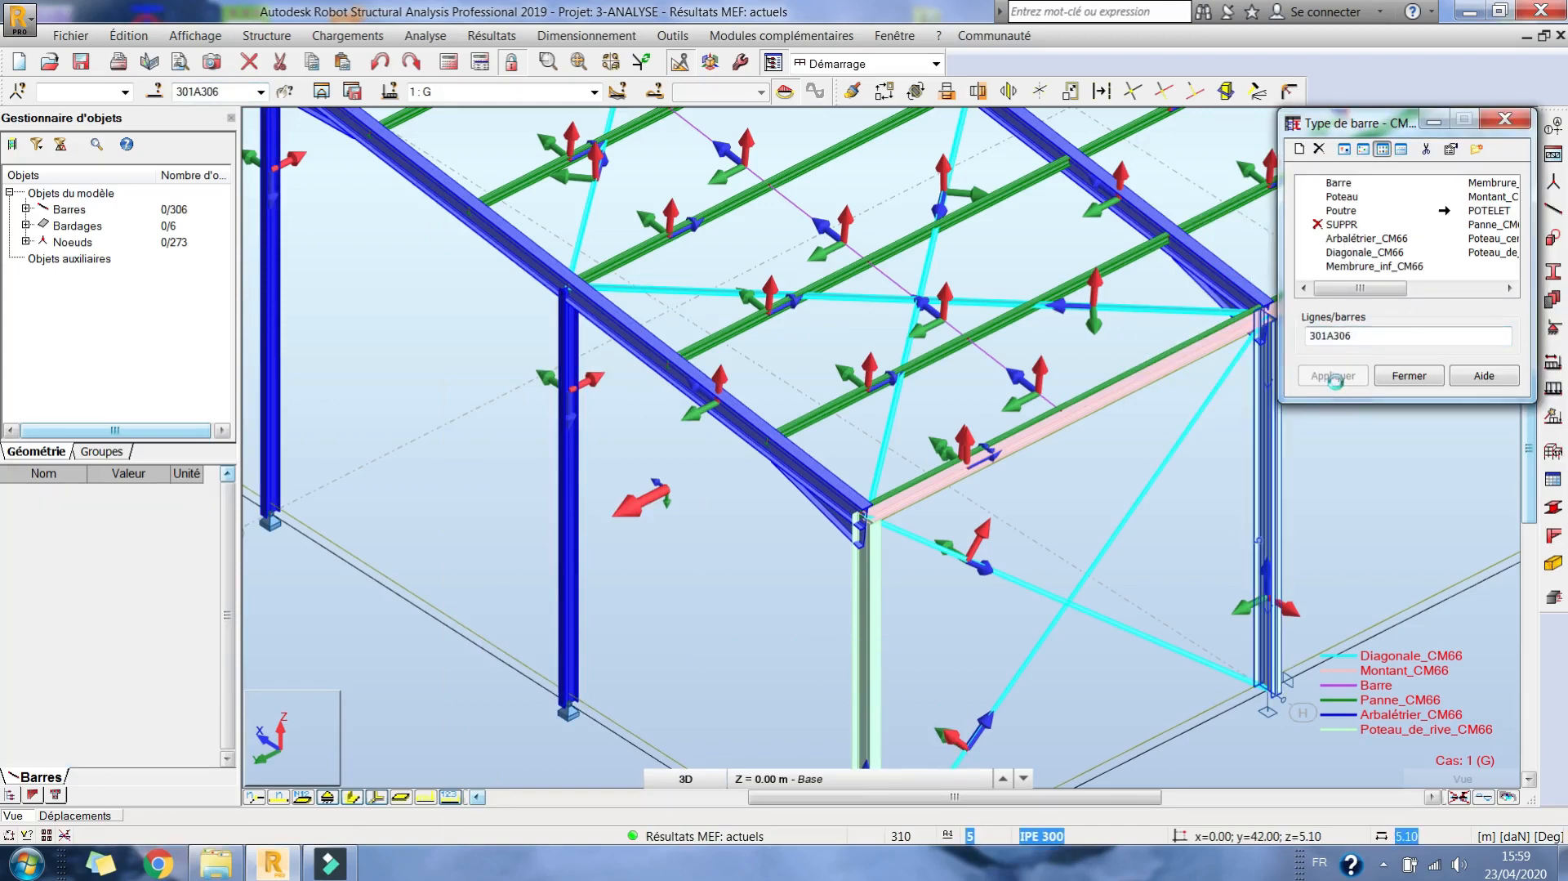
middle_click_drag(1132, 629, 923, 507)
left_click(1319, 587)
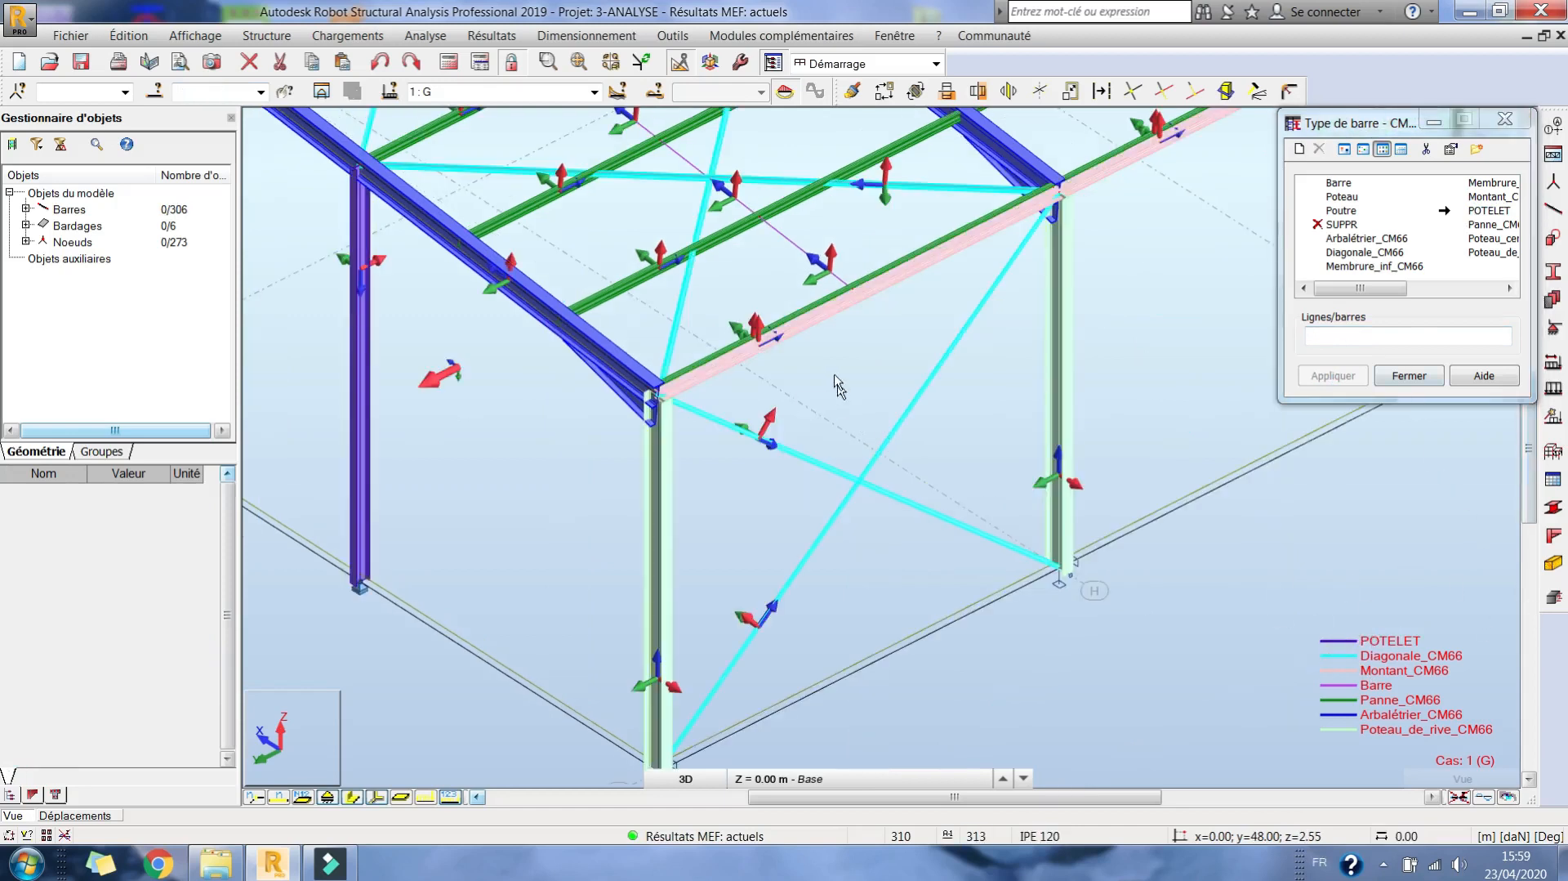
Open the parameters of the Panne_CM66 member type for editing.
middle_click_drag(837, 384, 740, 466)
scroll(740, 467, "down", 2)
middle_click_drag(923, 193, 893, 235)
middle_click_drag(997, 335, 901, 463)
left_click(1443, 287)
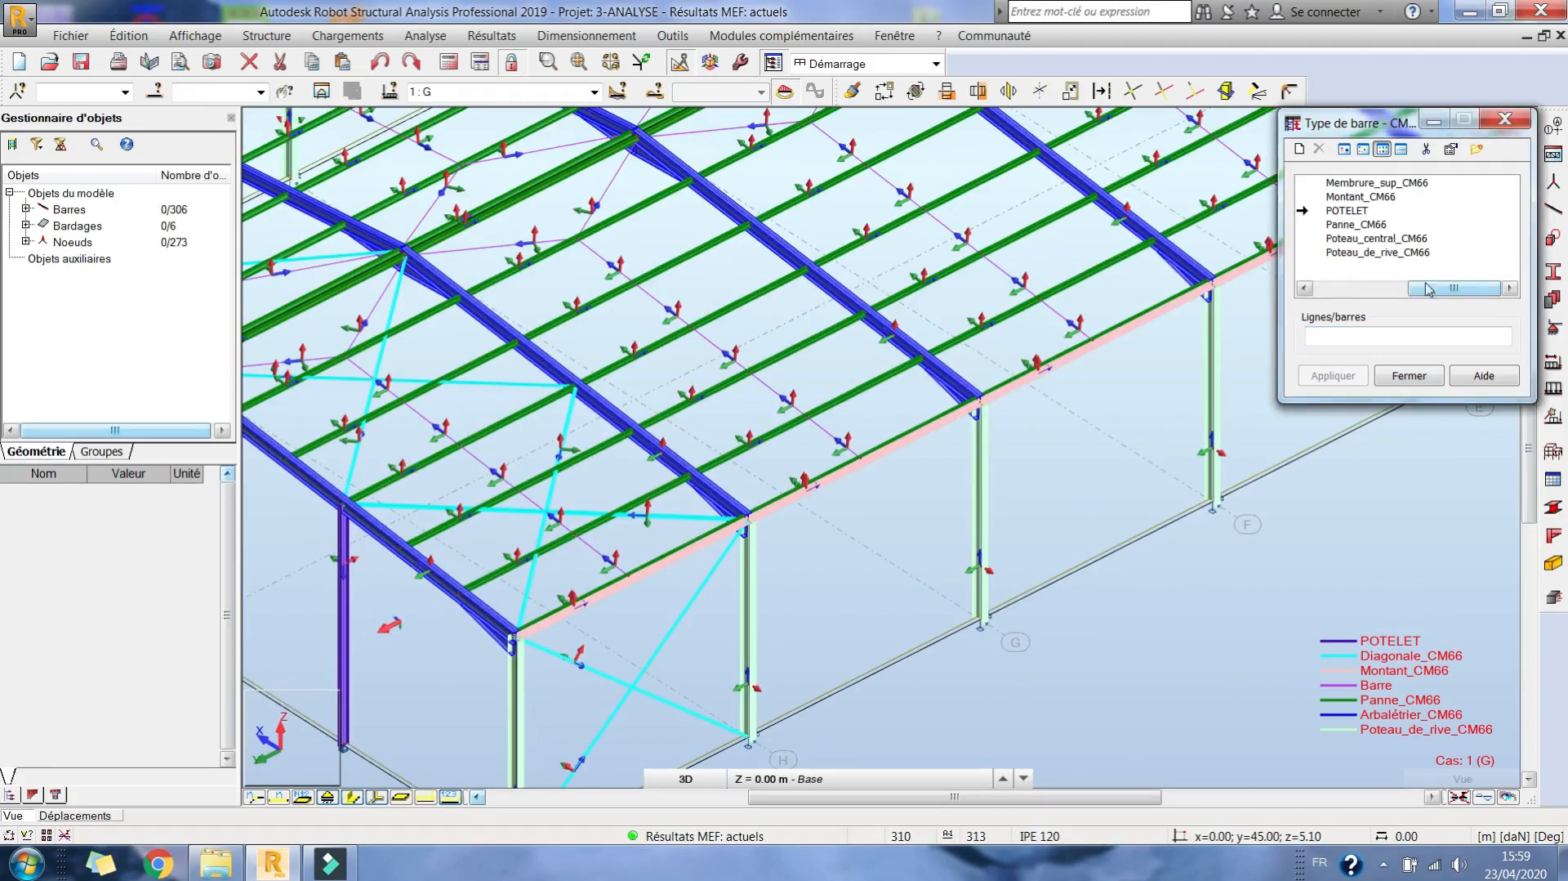
left_click(1347, 225)
double_click(1348, 229)
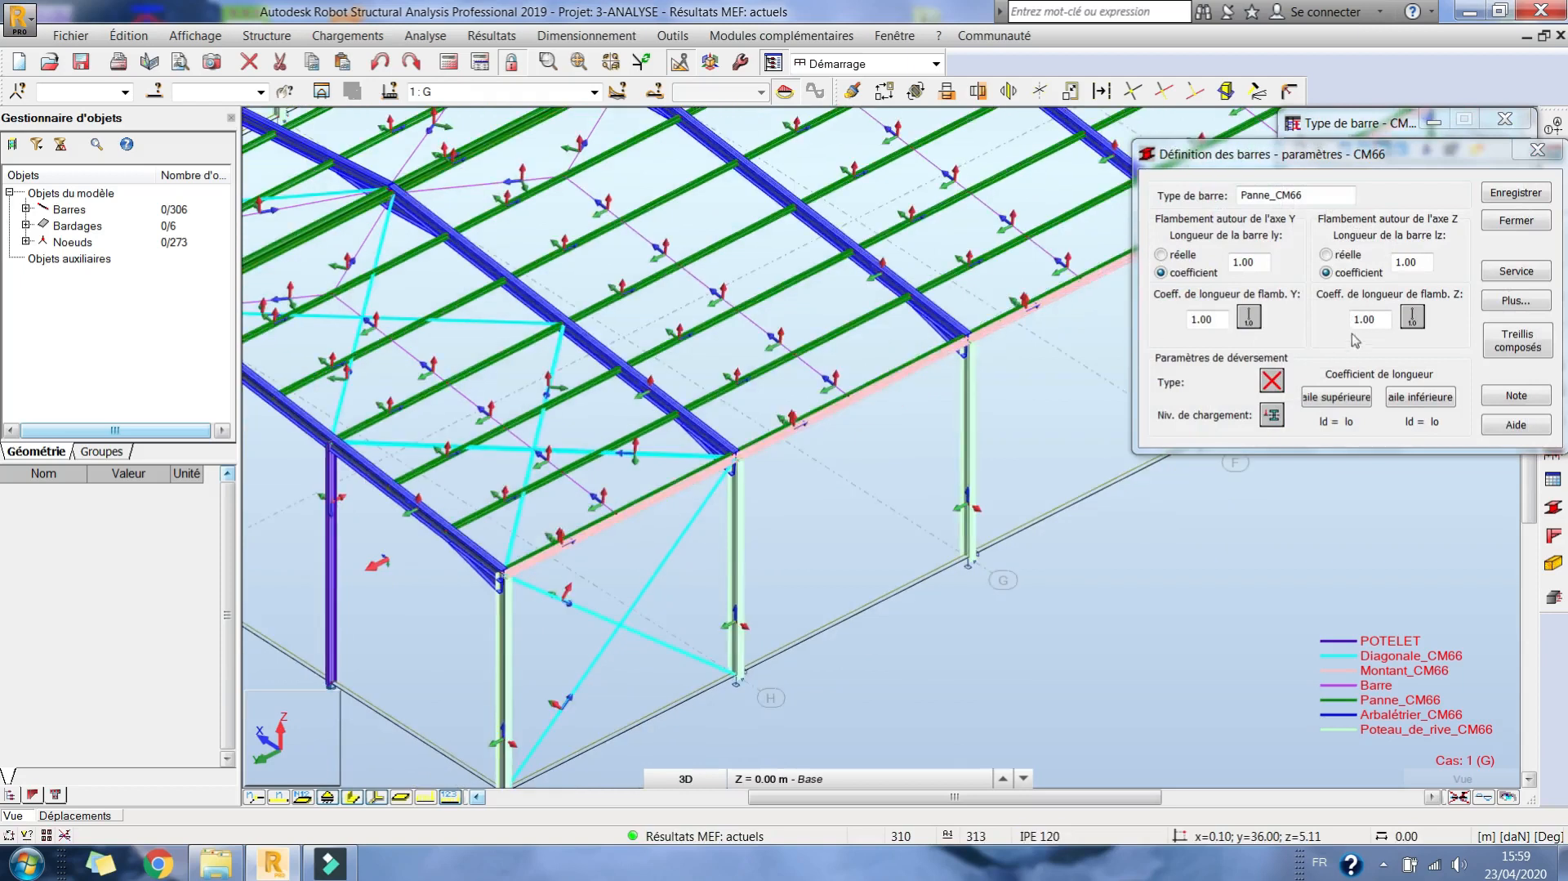
Examine how the purlins span between the frames and review the lateral buckling types available for Panne_CM66.
middle_click_drag(868, 347, 880, 396)
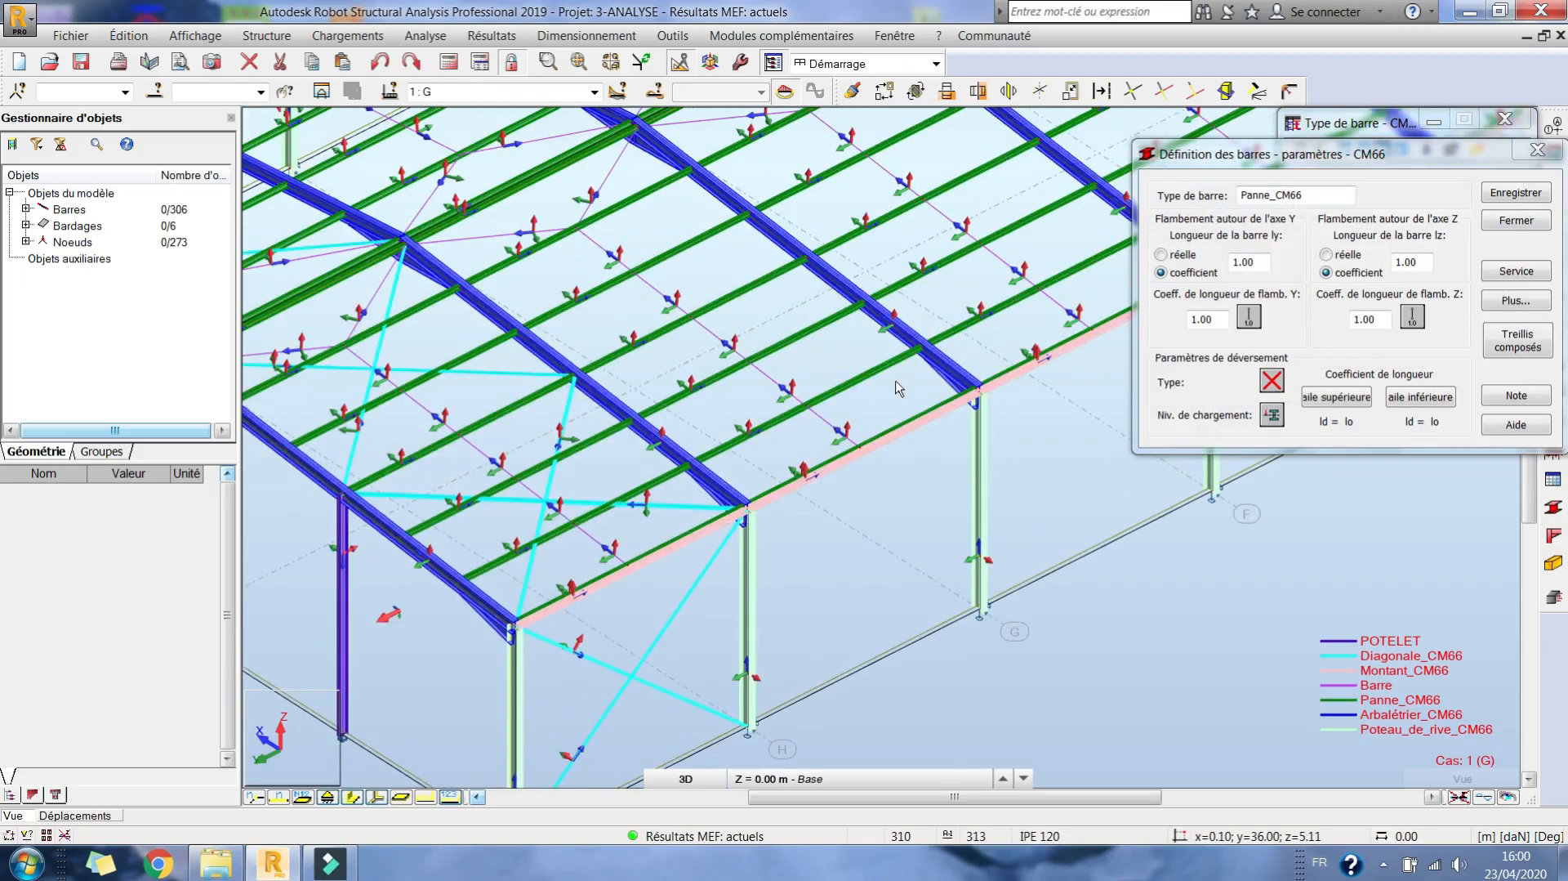
left_click(1272, 380)
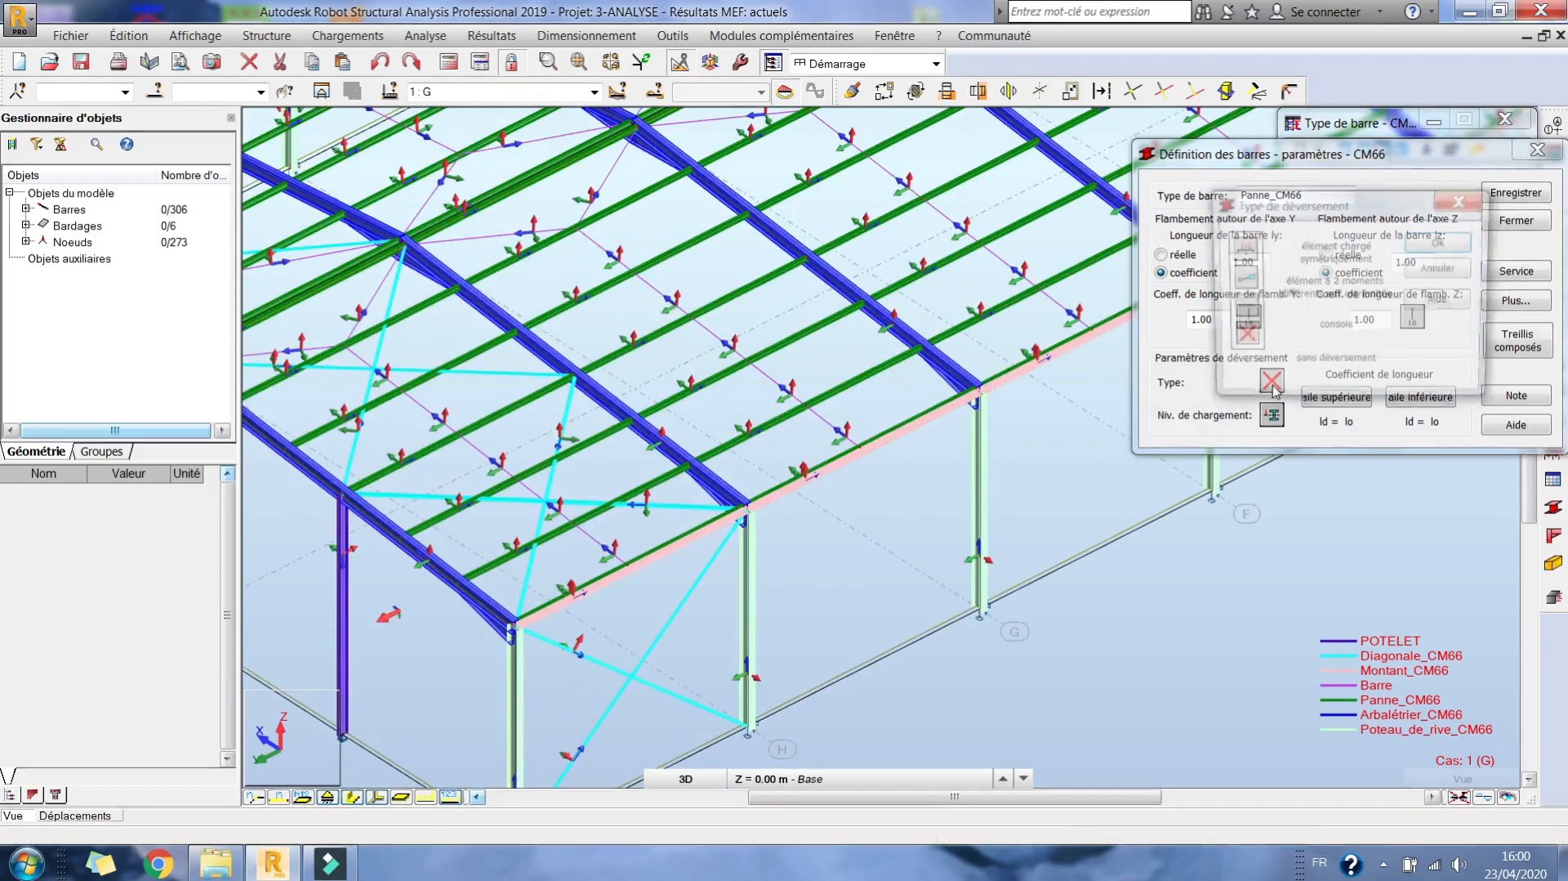
left_click(1422, 271)
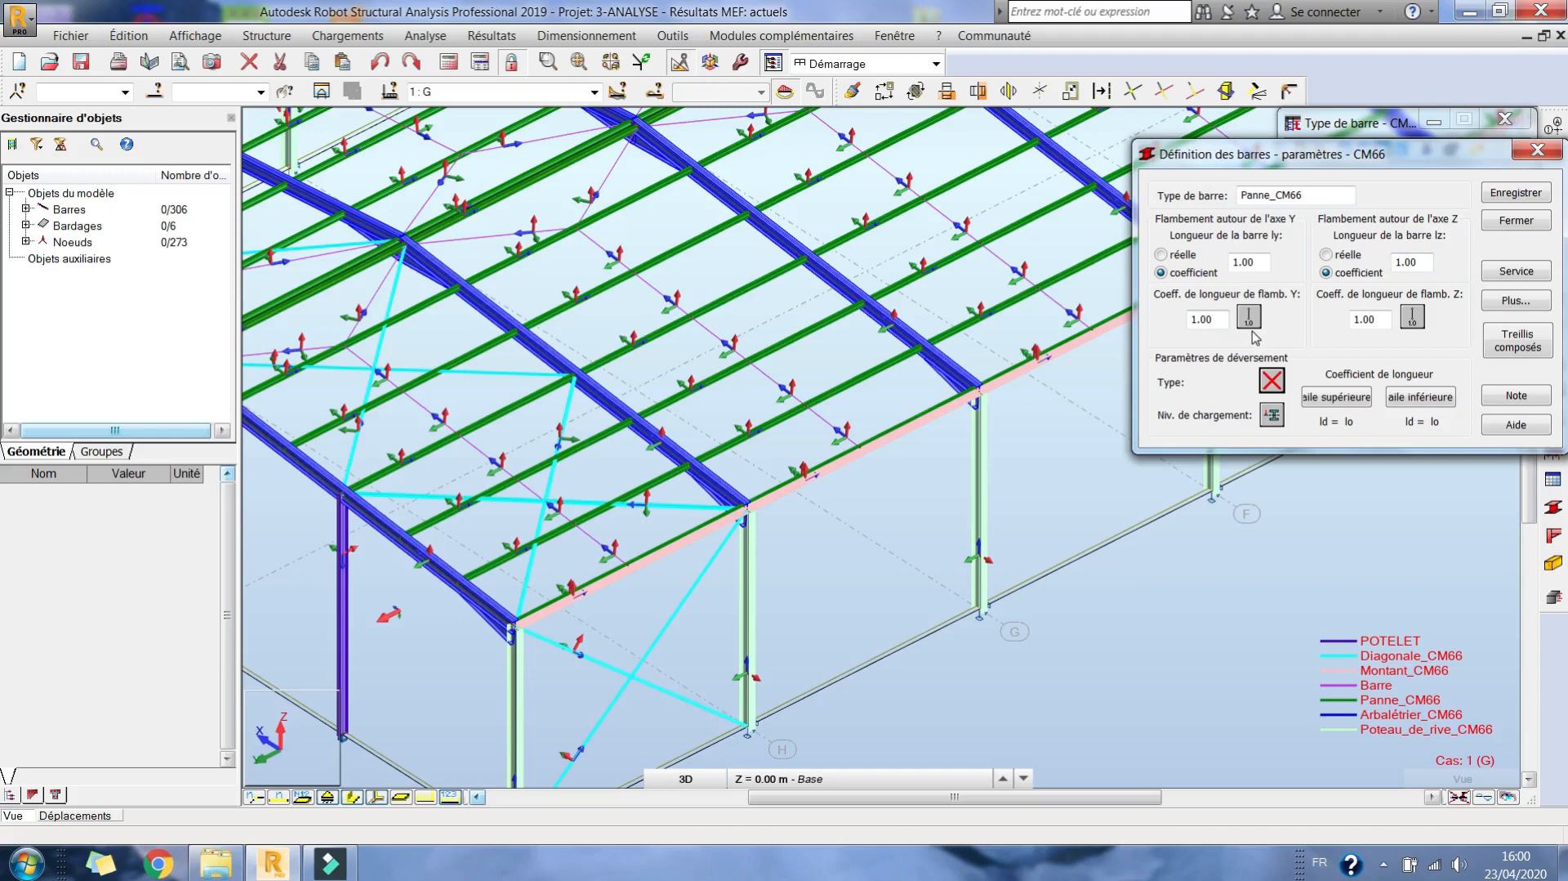
middle_click_drag(691, 311, 692, 368)
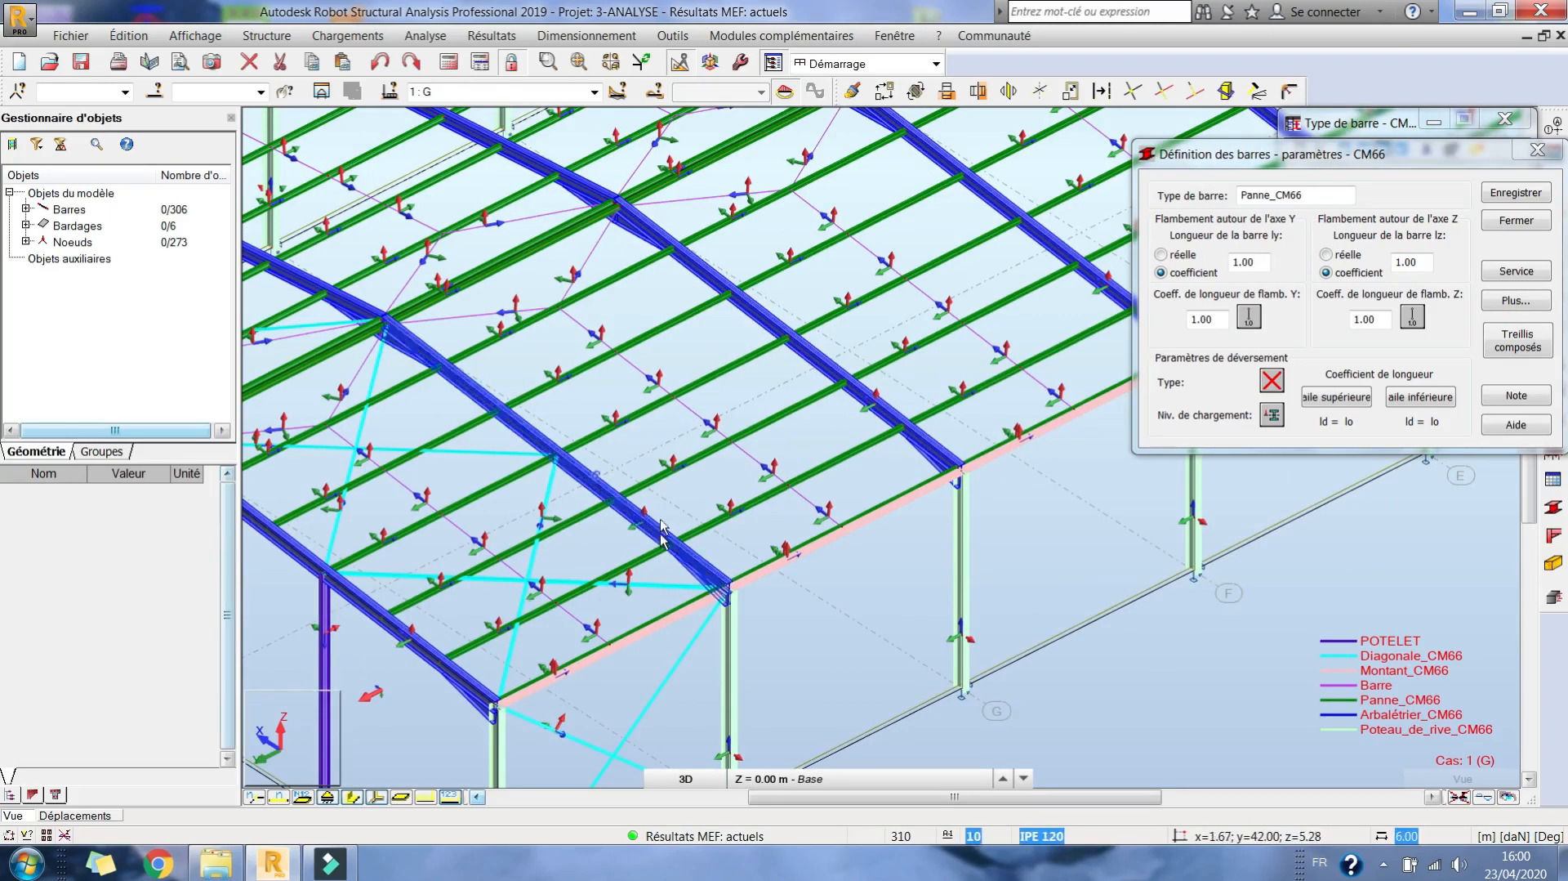
middle_click_drag(660, 539, 660, 443)
middle_click_drag(458, 493, 638, 413)
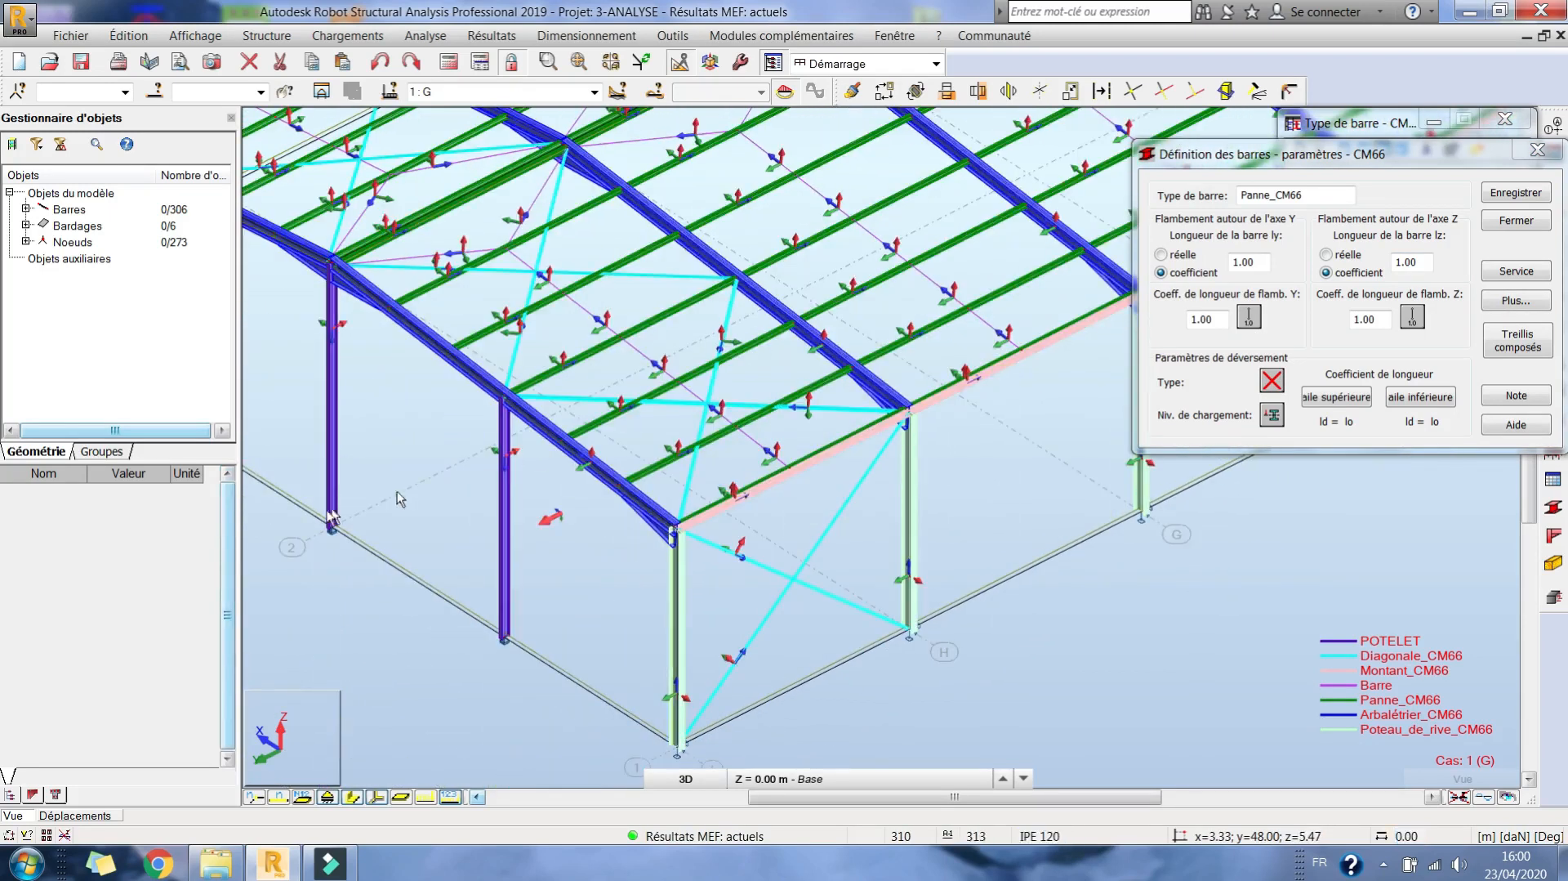
middle_click_drag(317, 523, 378, 498)
middle_click_drag(601, 468, 545, 532)
scroll(594, 501, "down", 2)
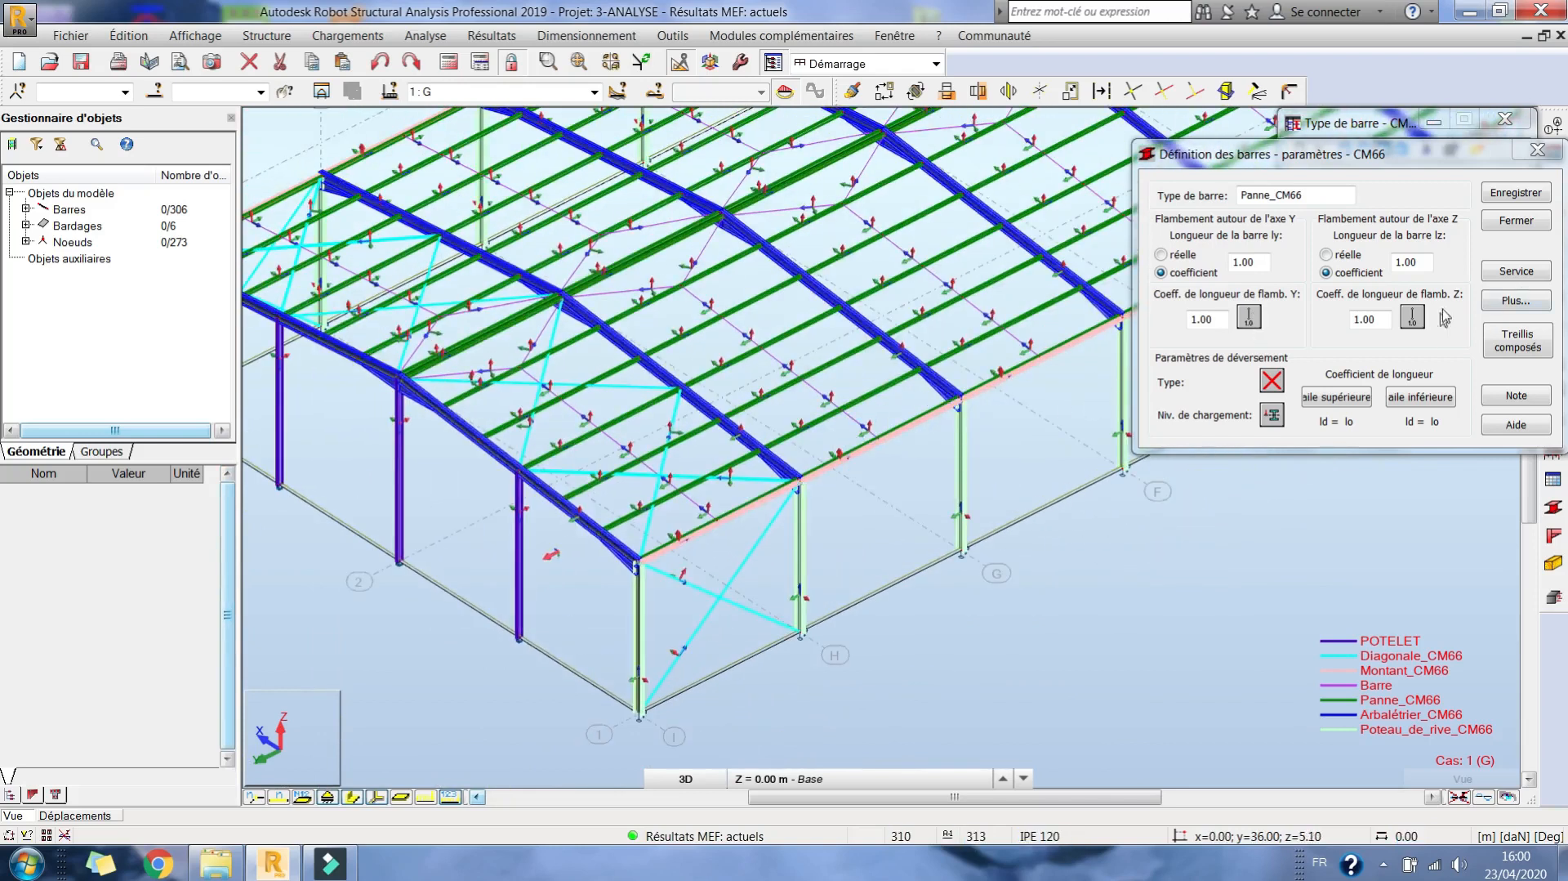
Set Panne_CM66's lateral buckling to a symmetrically loaded element, with no length coefficient for the upper flange and ld = lo for the lower flange.
left_click(1263, 381)
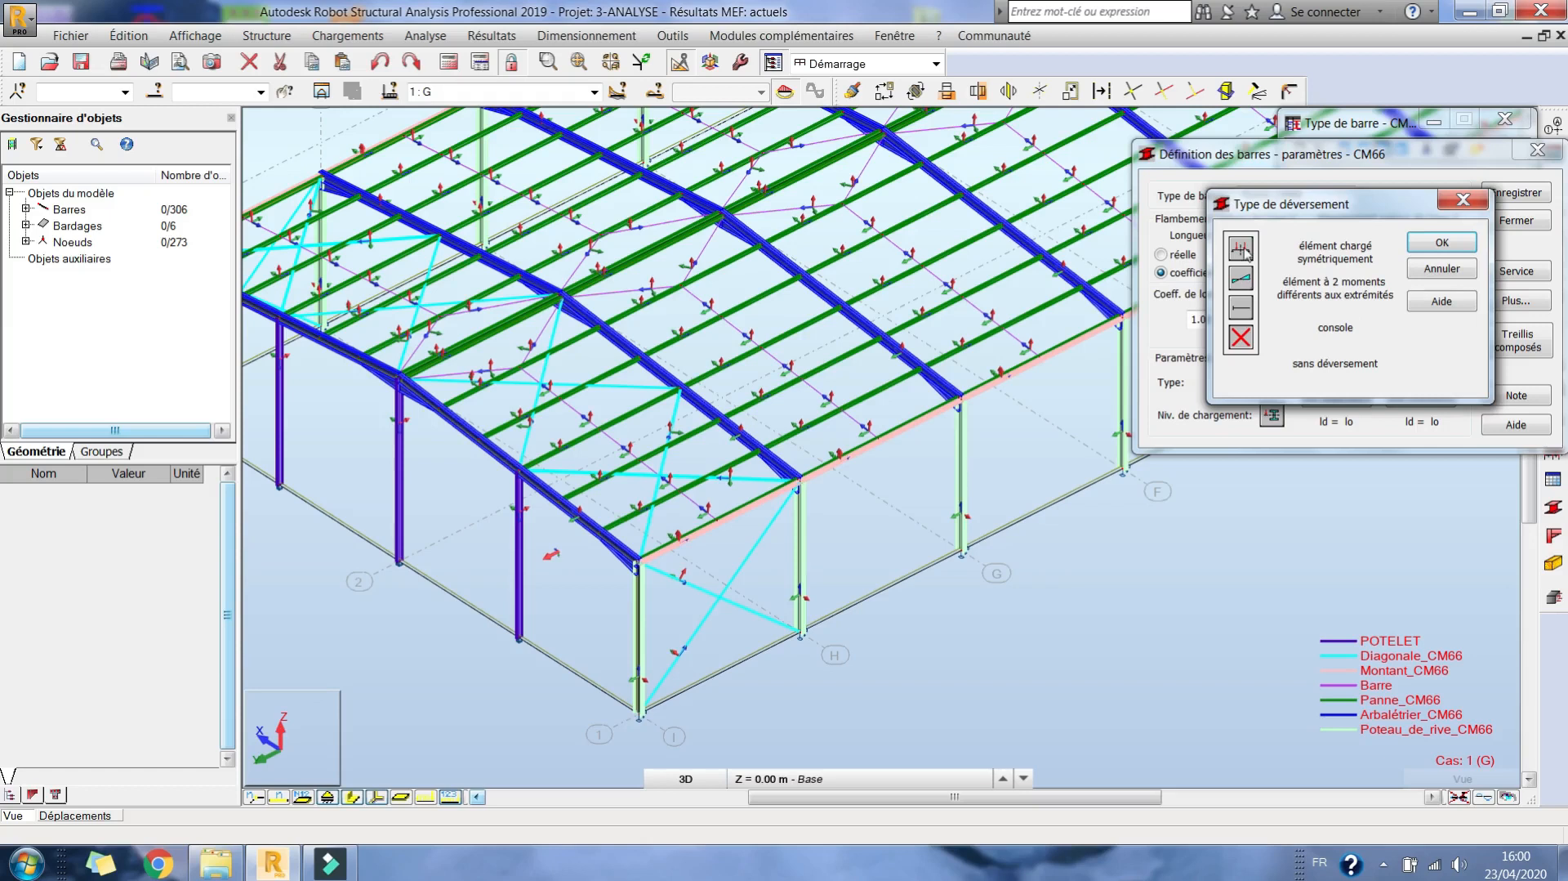
double_click(1241, 247)
left_click(1346, 402)
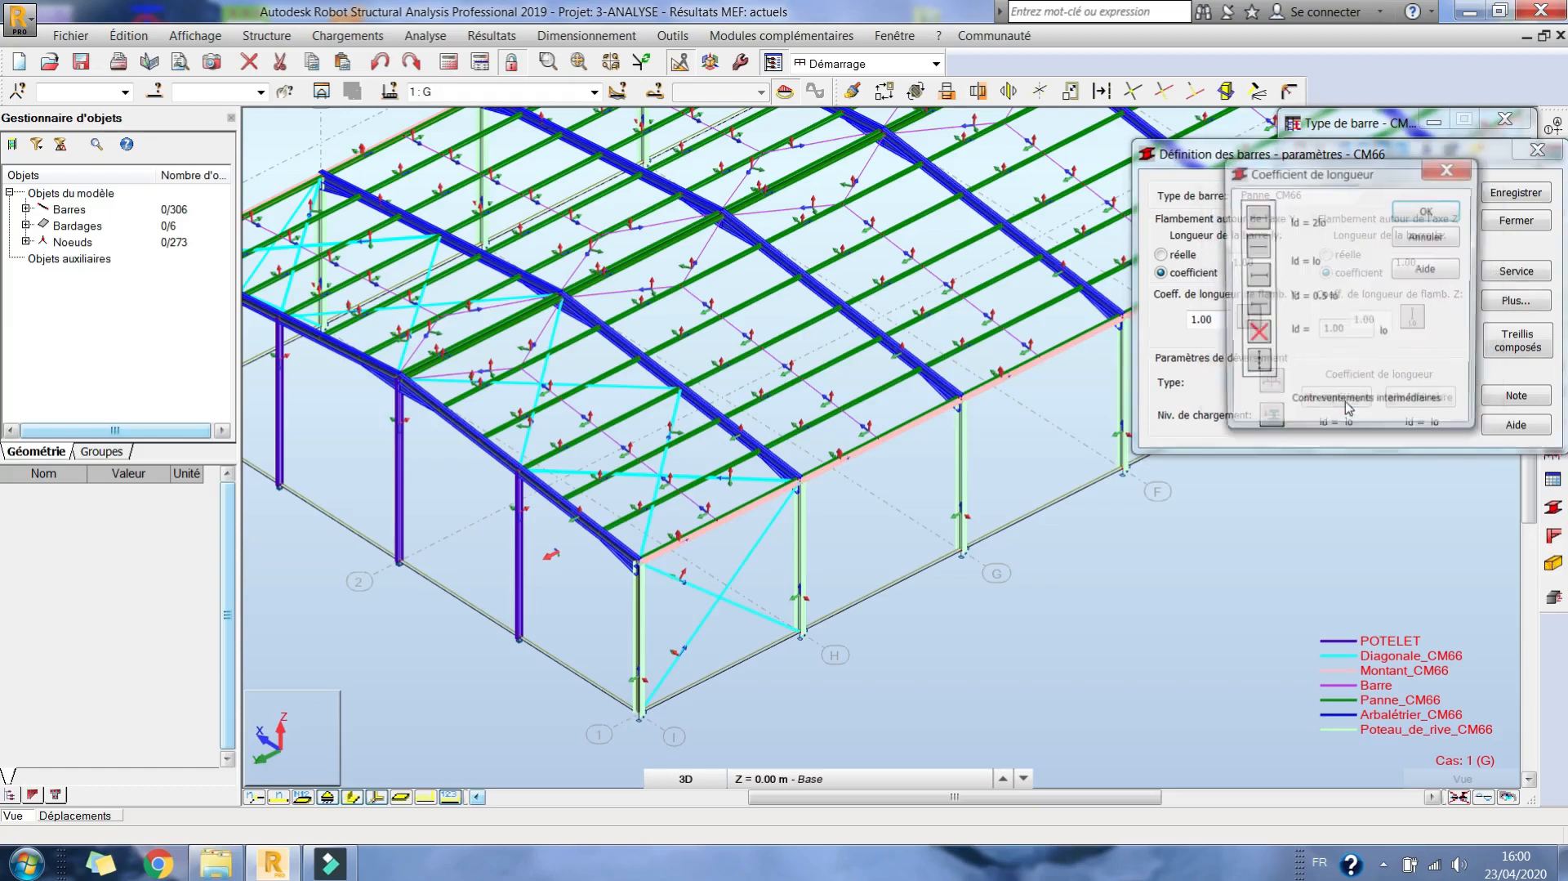
double_click(1256, 333)
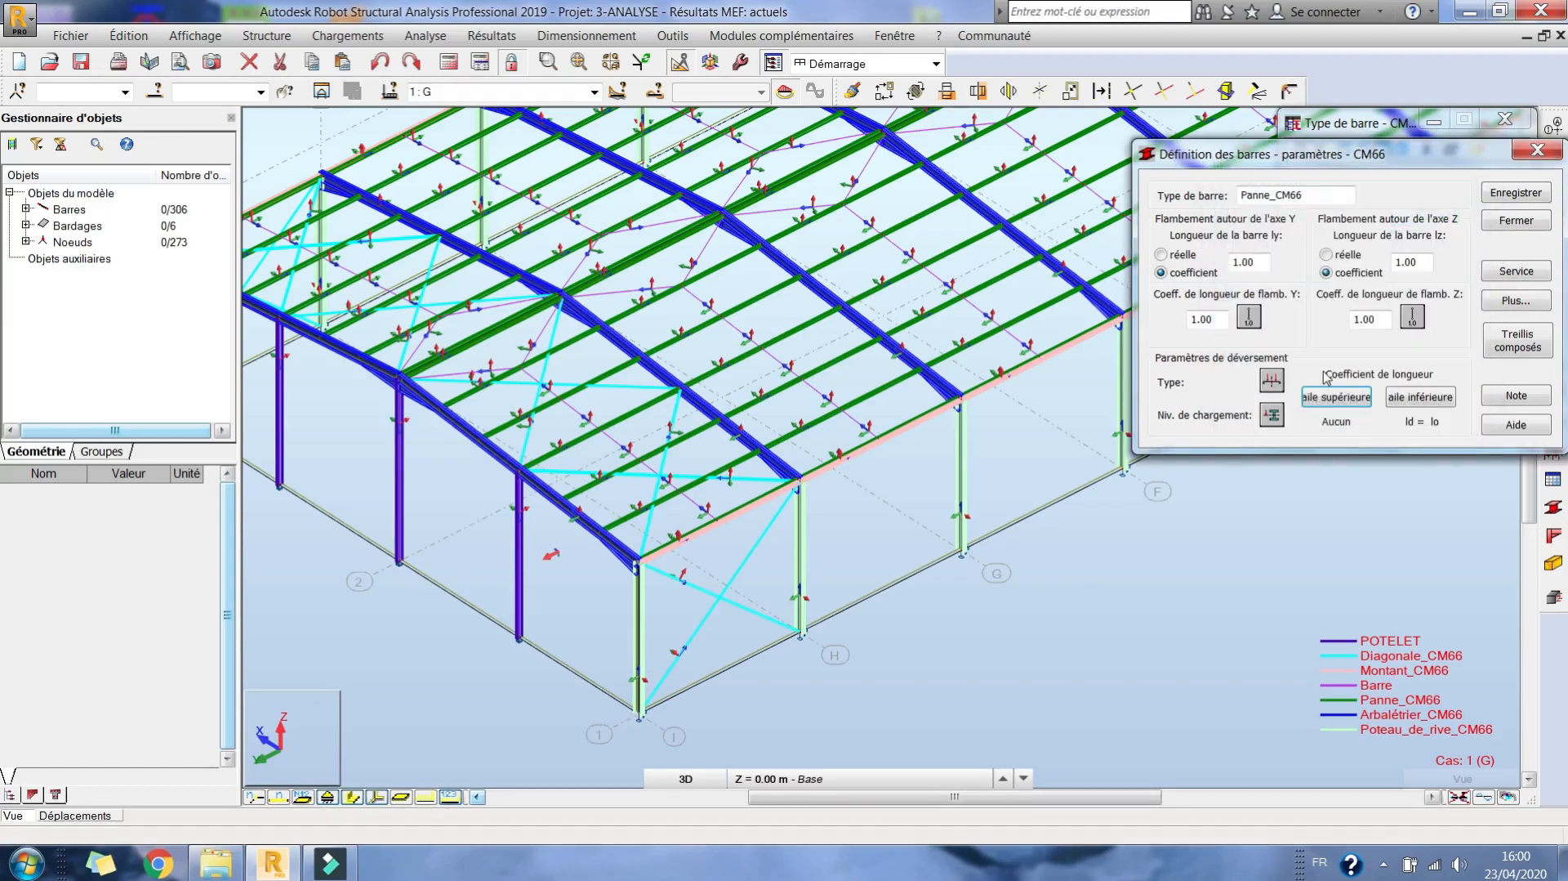
middle_click_drag(830, 382, 785, 391)
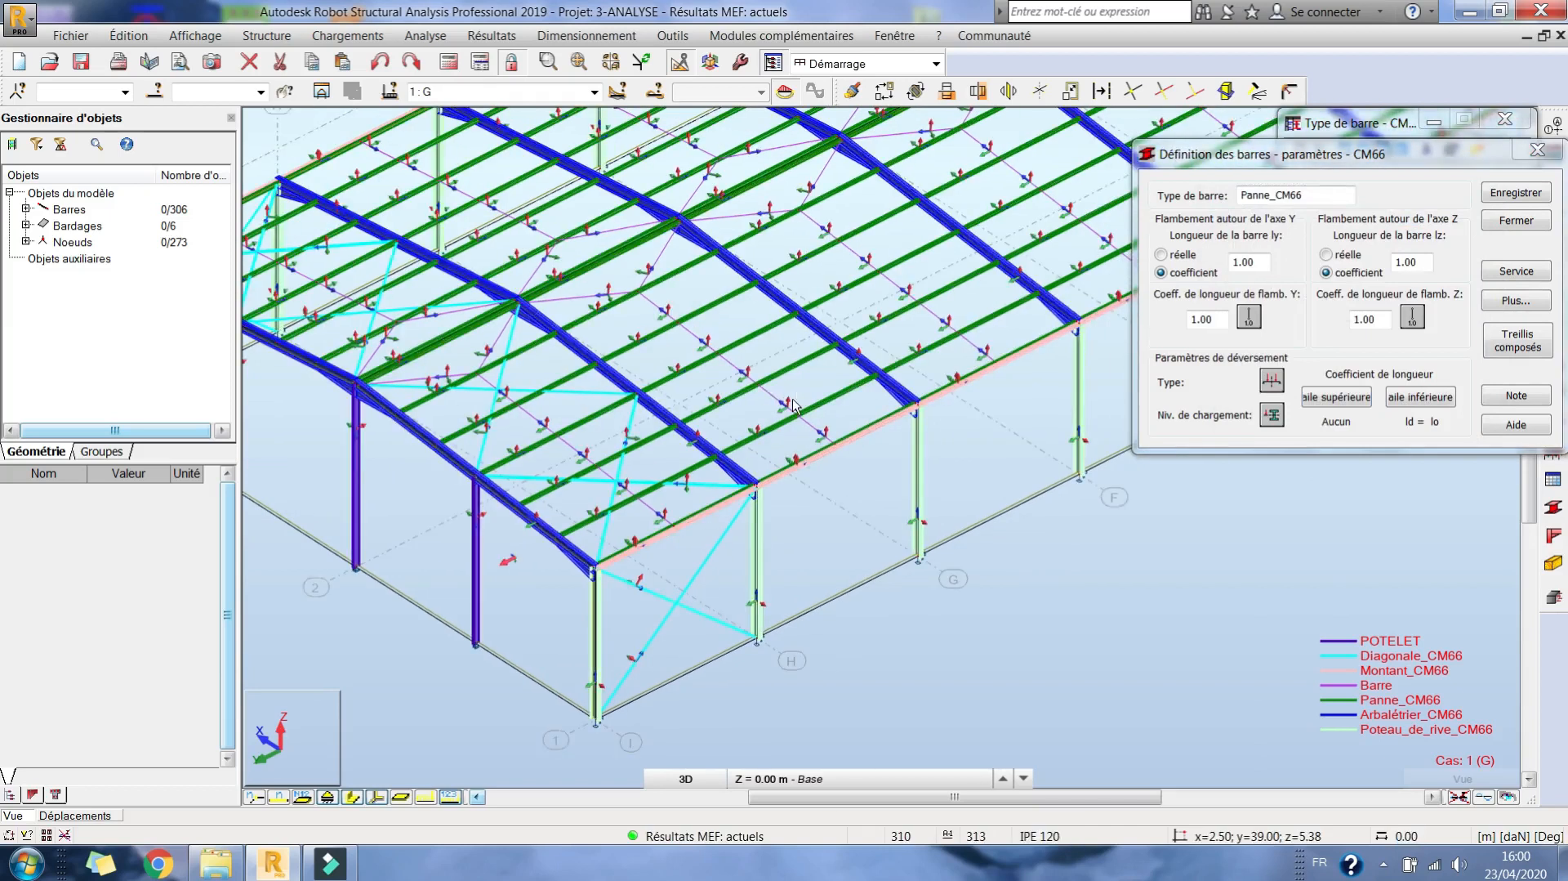
left_click(1419, 398)
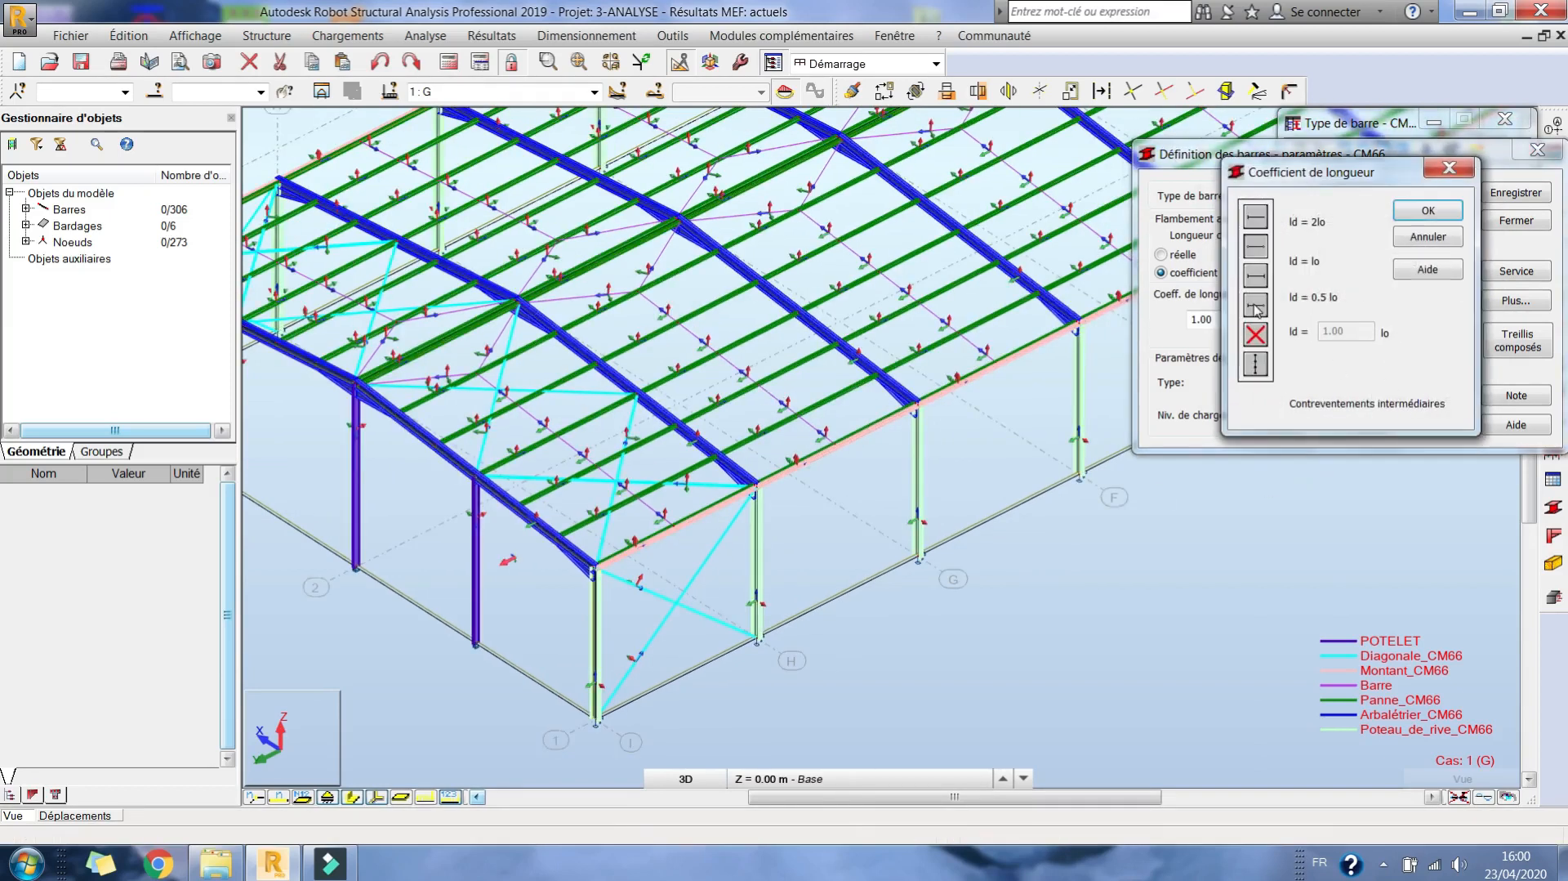
double_click(1262, 246)
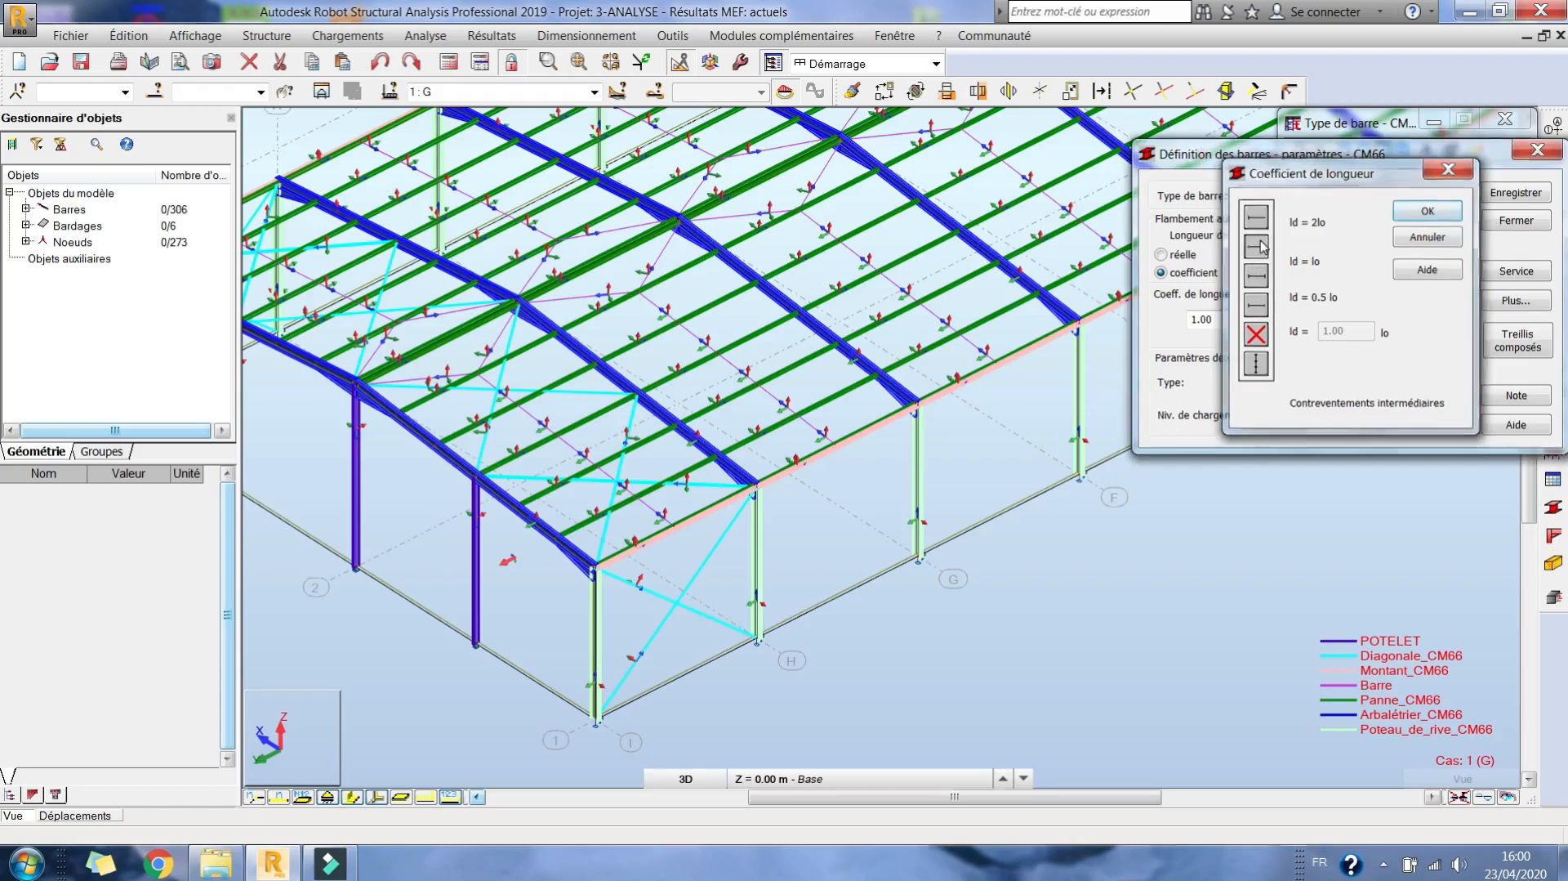
Examine Panne_CM66's displacement limits and the local axes of the purlins in the model.
middle_click_drag(739, 360, 688, 394)
scroll(689, 394, "up", 5)
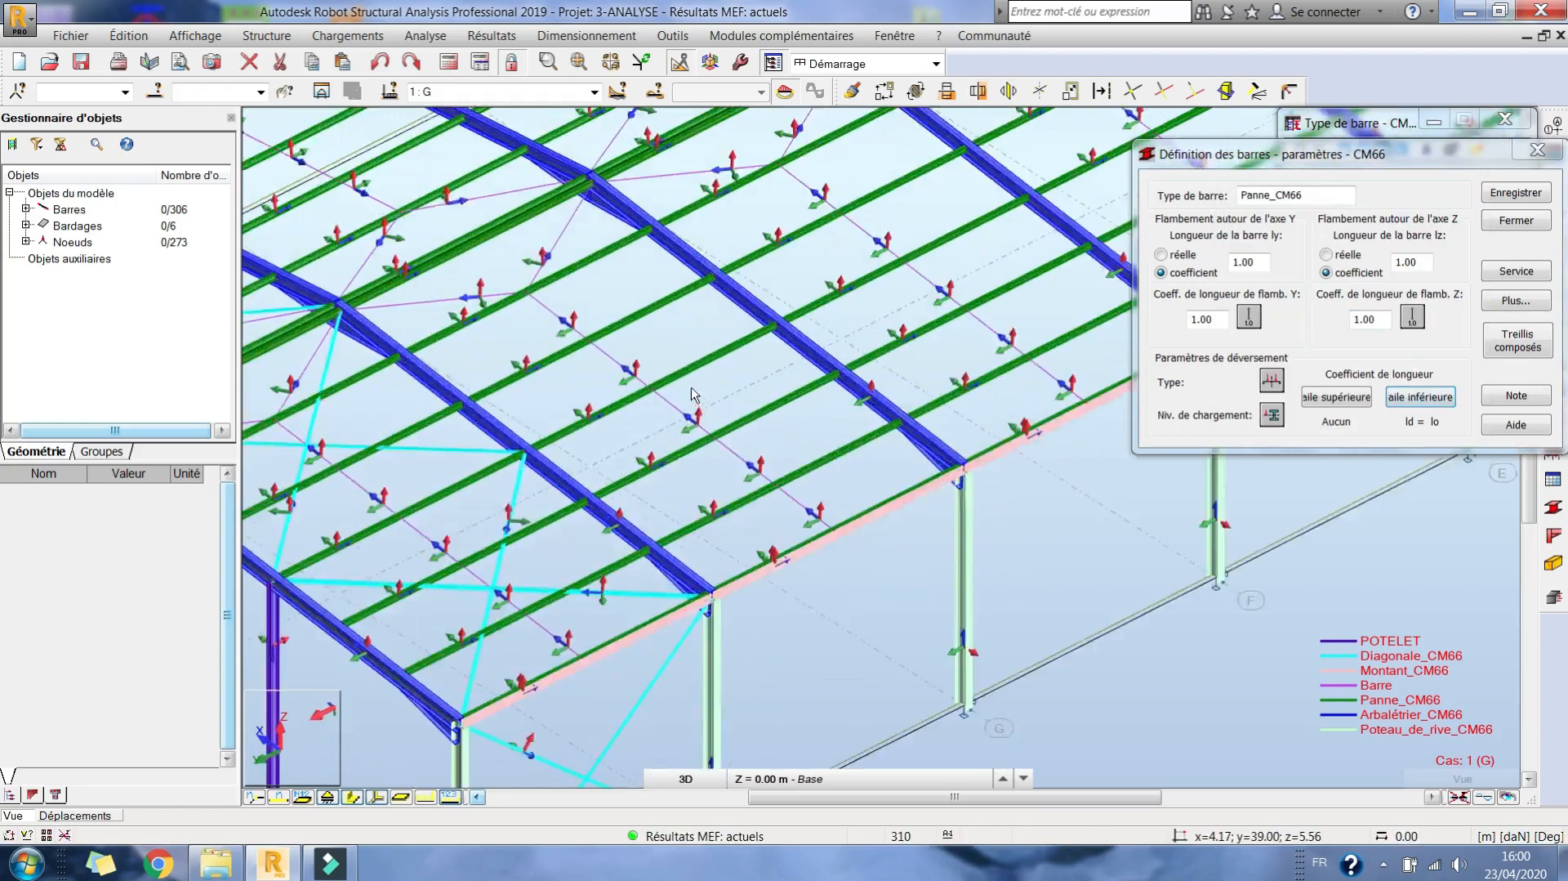
left_click(1520, 280)
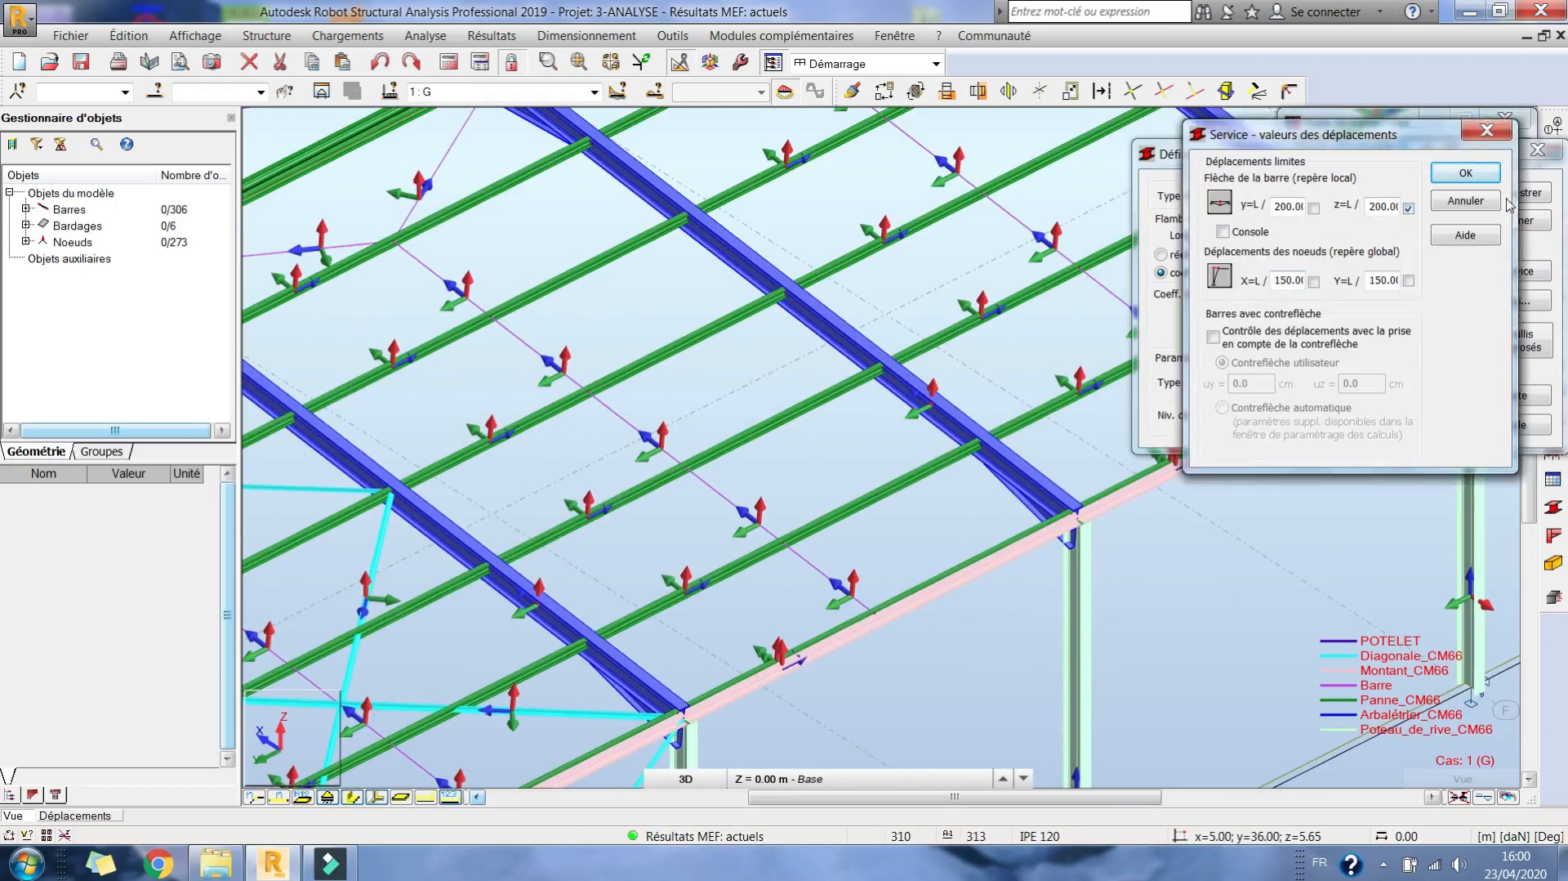
left_click(1466, 201)
scroll(581, 564, "up", 5)
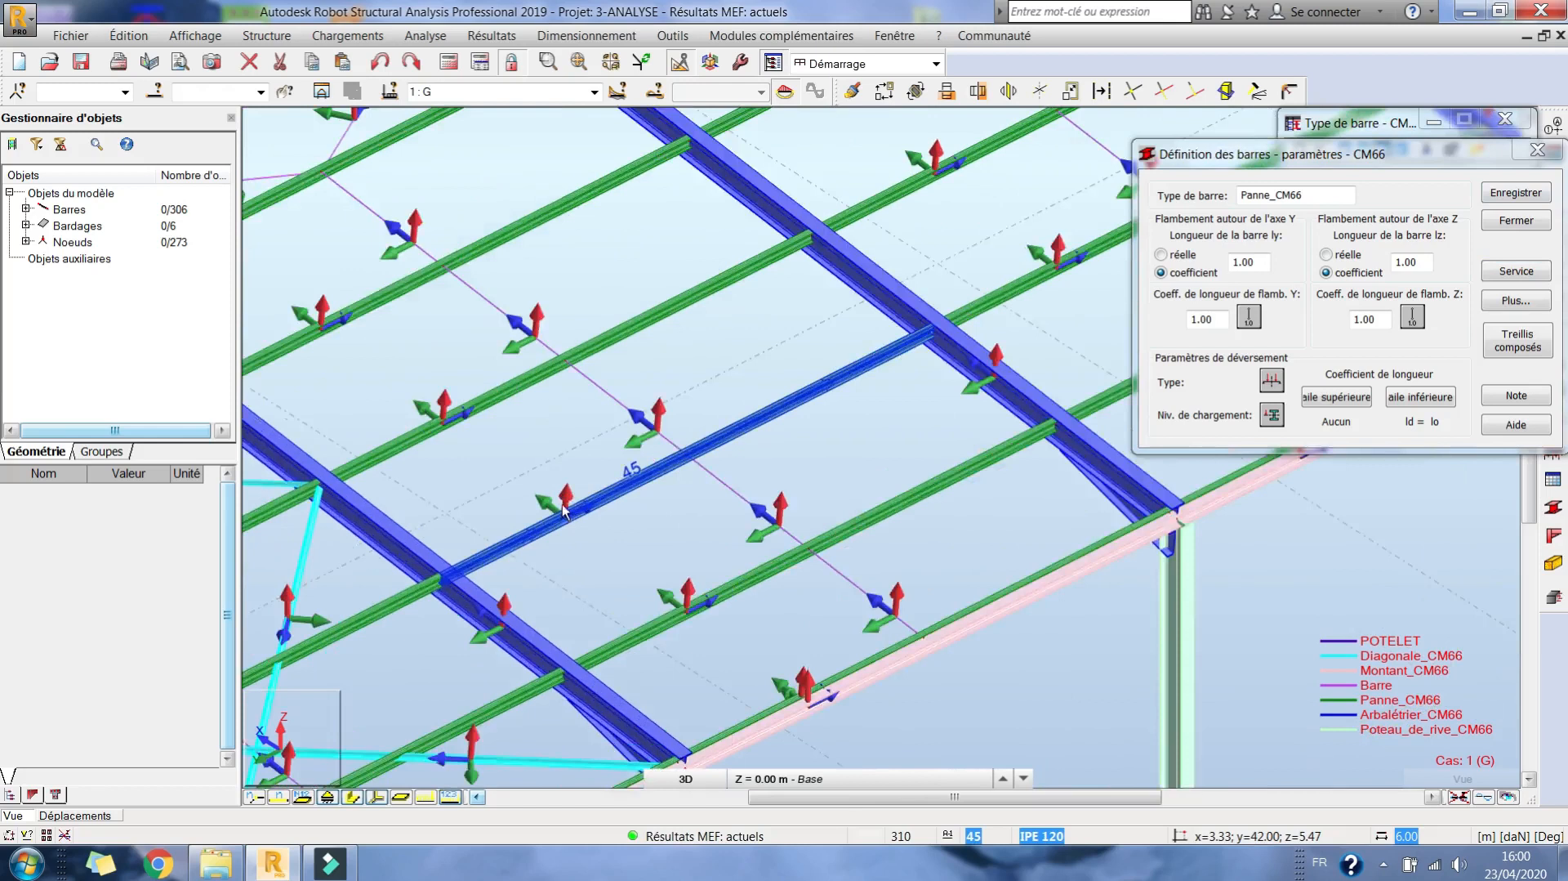
middle_click_drag(525, 546, 517, 498)
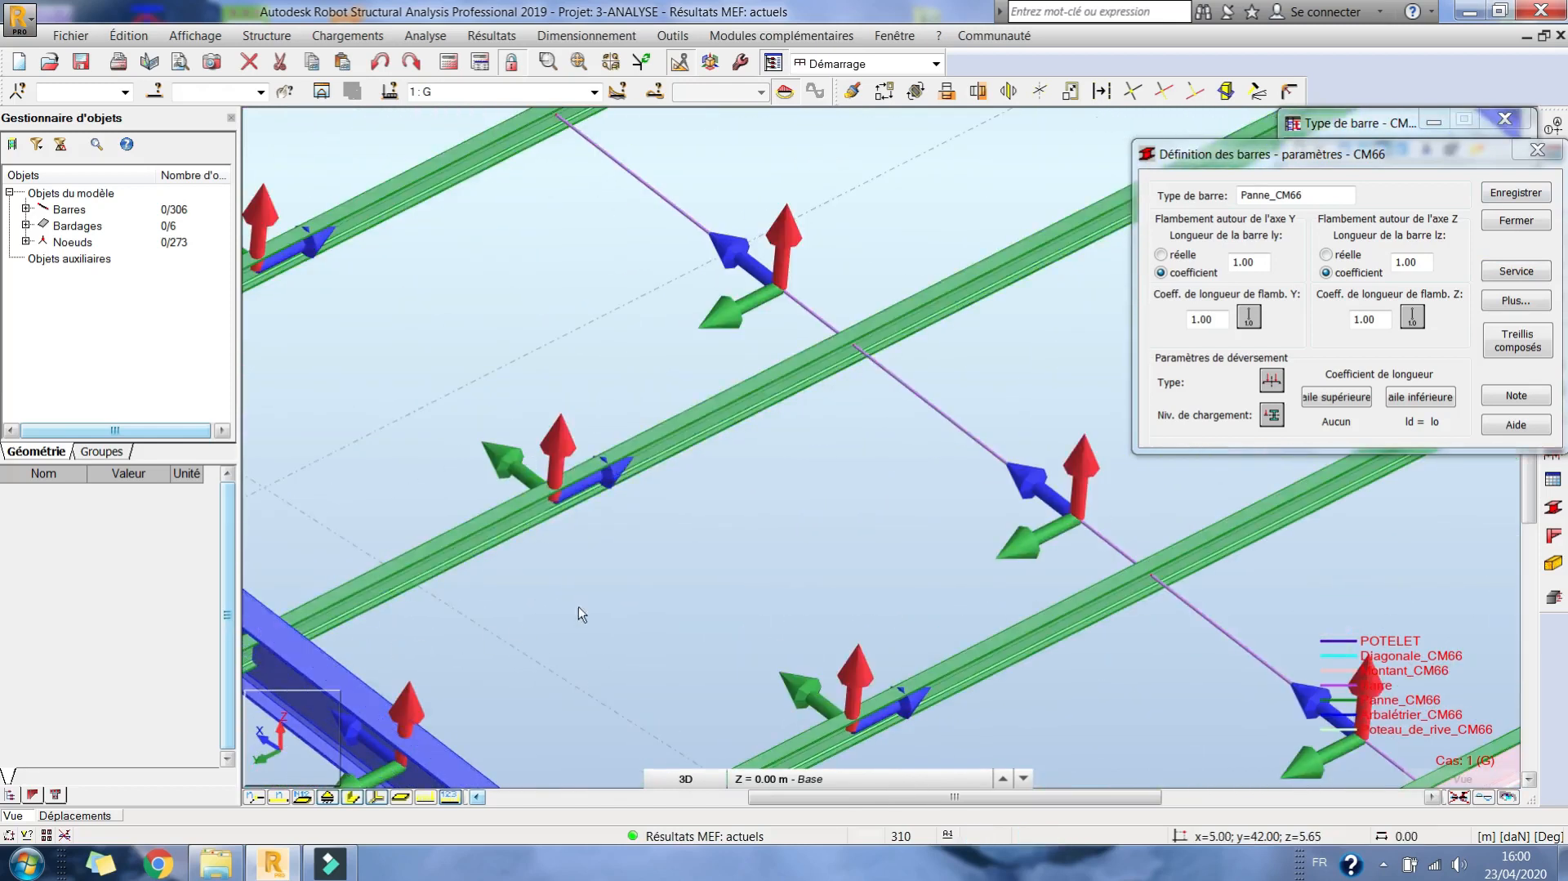
scroll(848, 359, "down", 2)
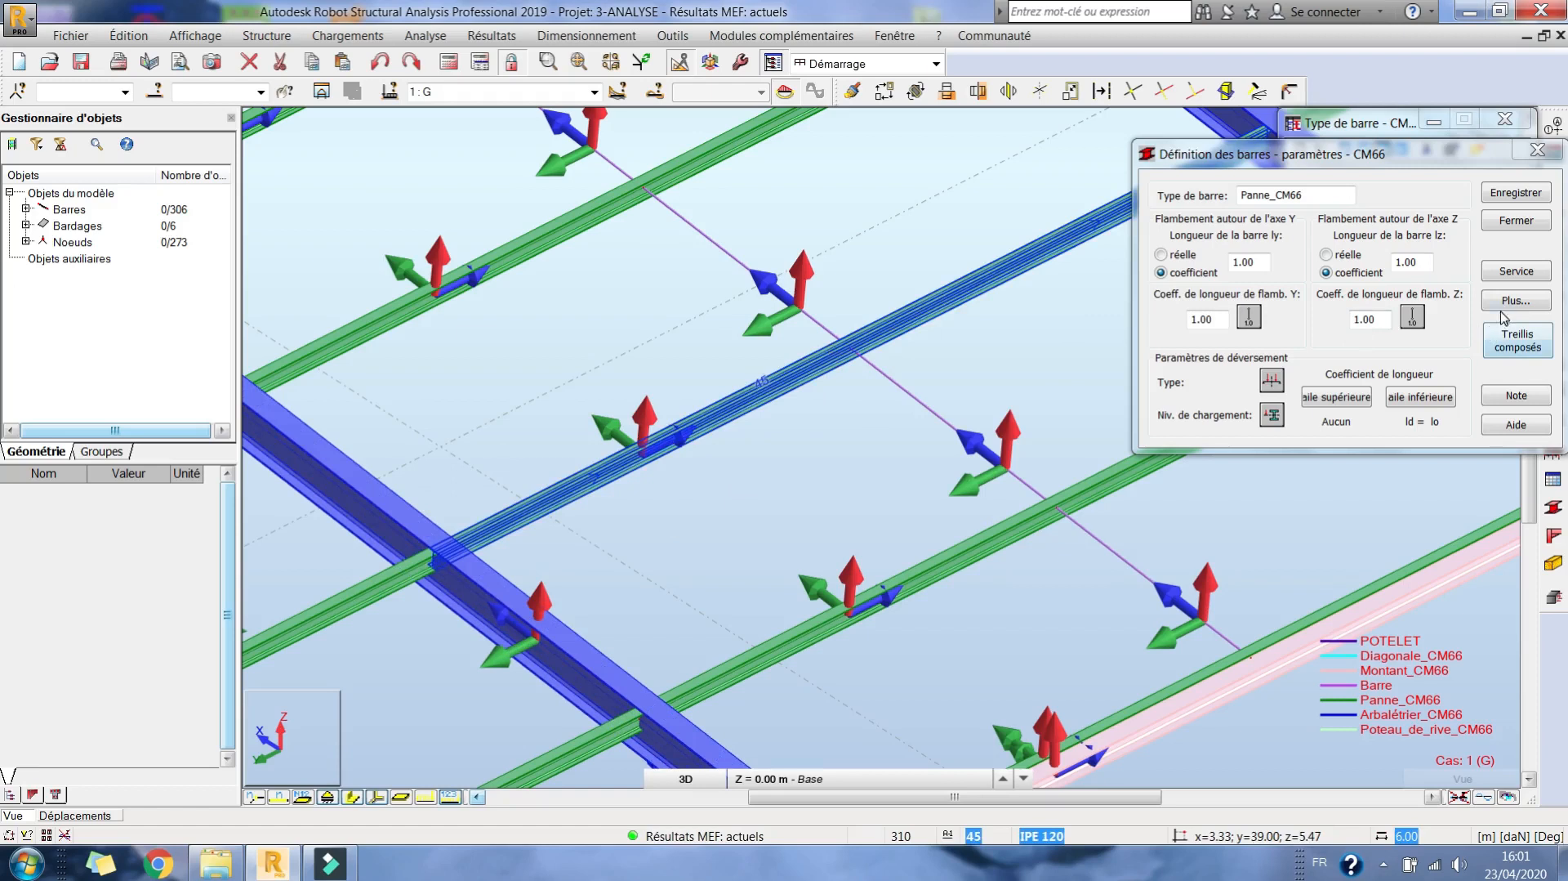
Activate the y = L/200 deflection limit for Panne_CM66 and save the modified member type.
left_click(1517, 271)
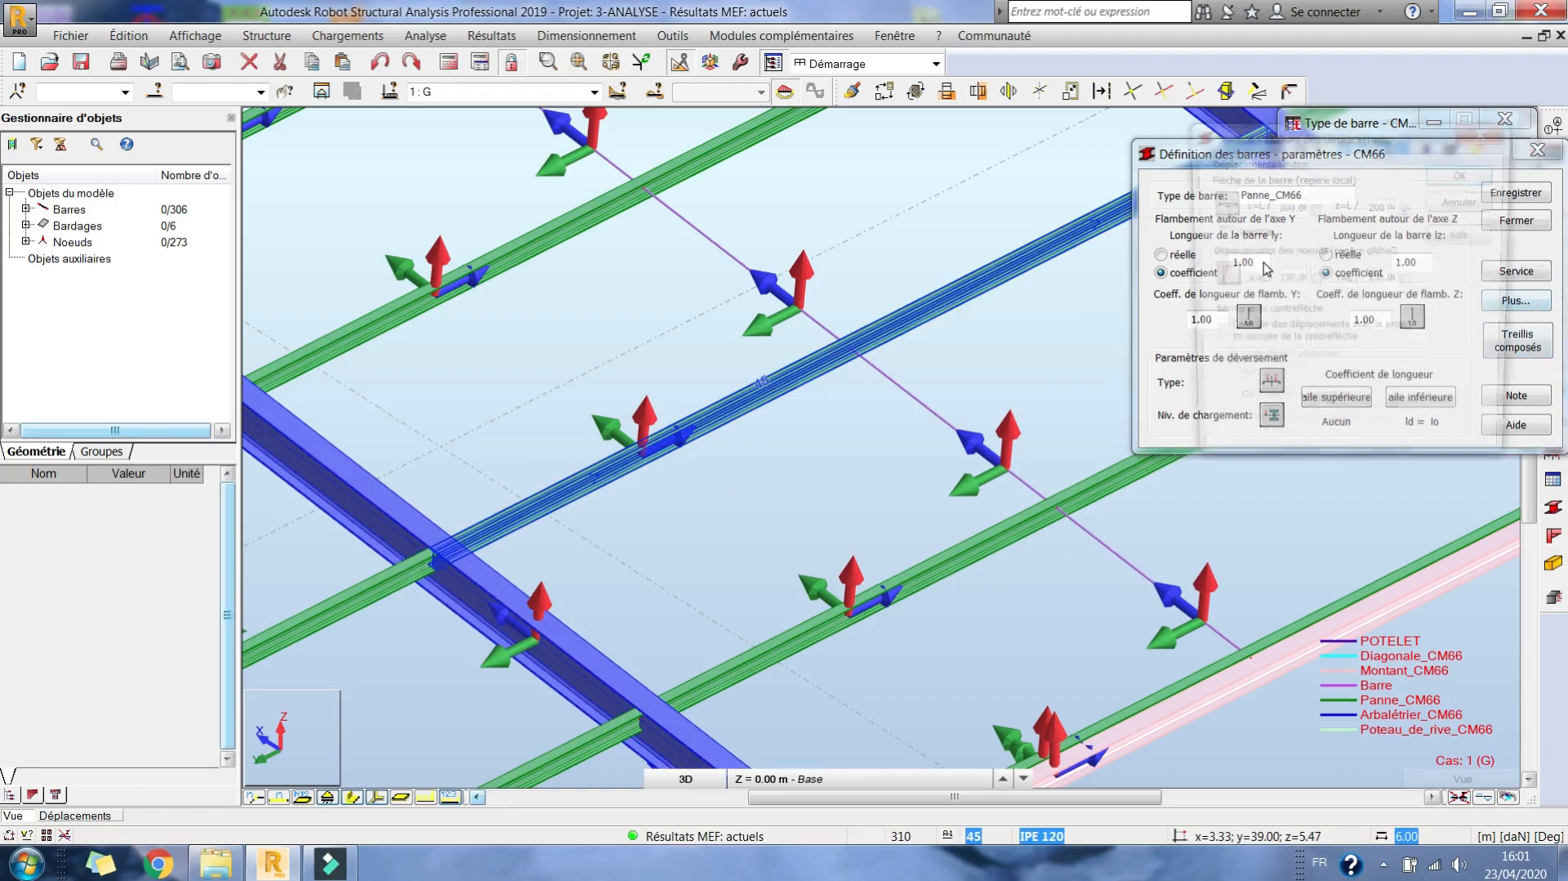
double_click(1281, 205)
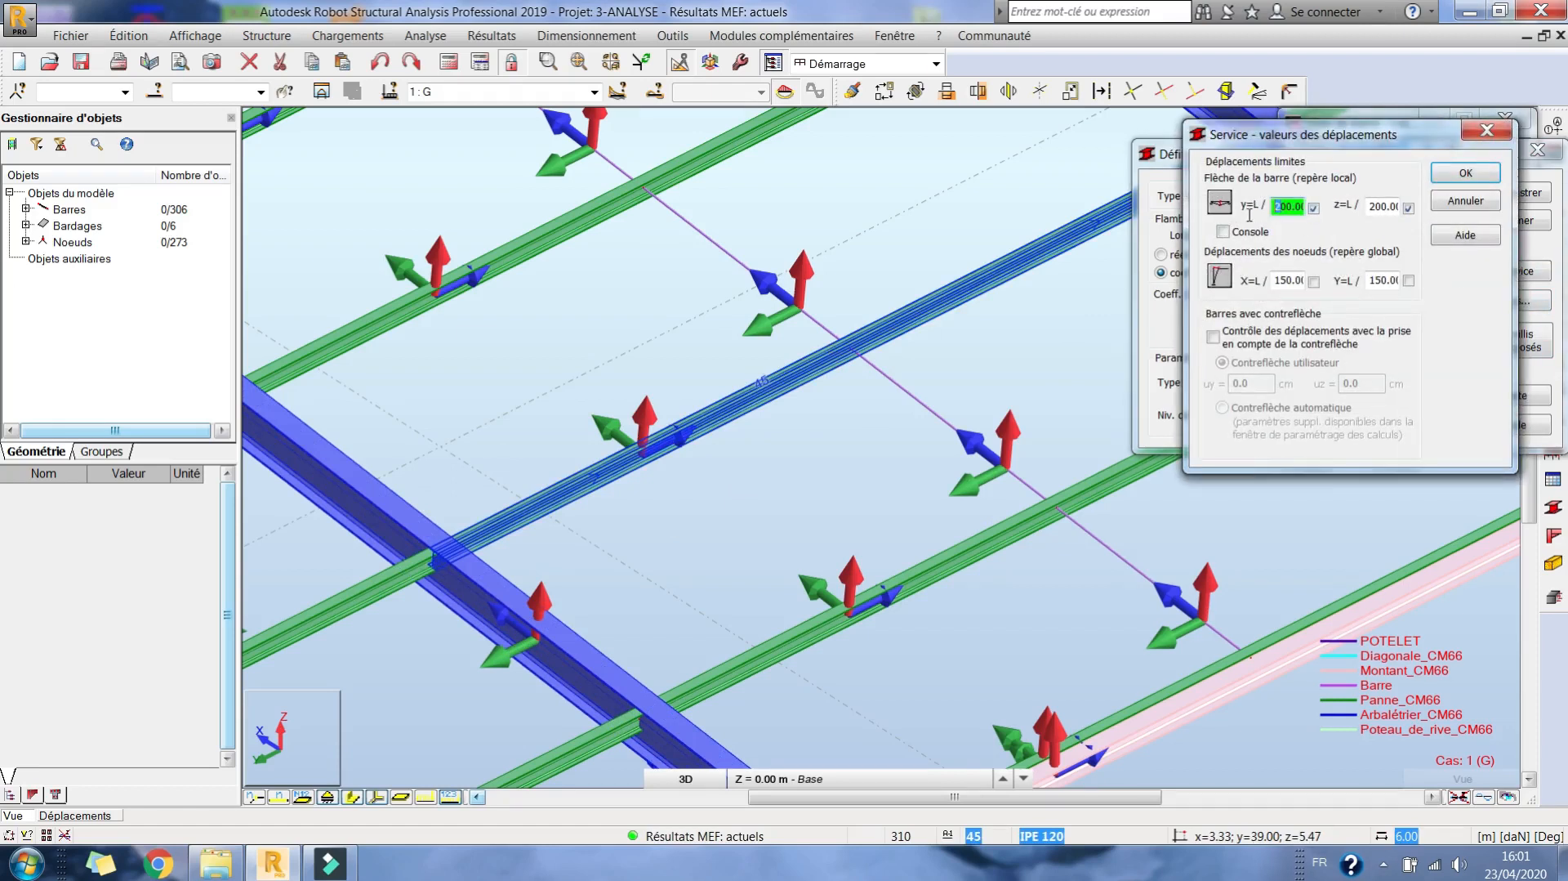
left_click(1495, 177)
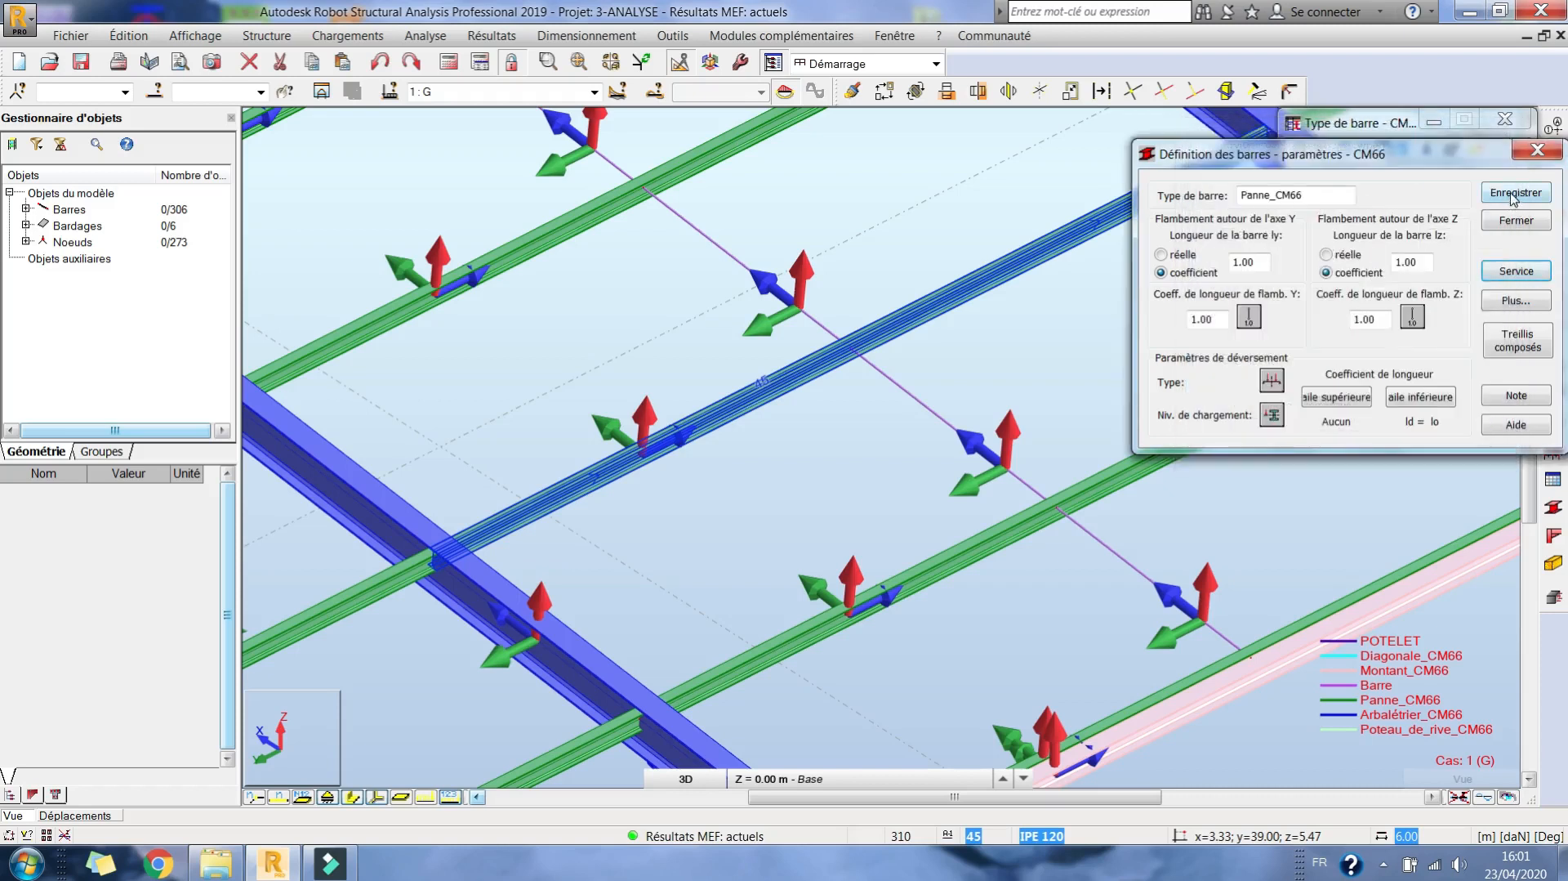
left_click(1514, 194)
left_click(1410, 363)
left_click(1515, 227)
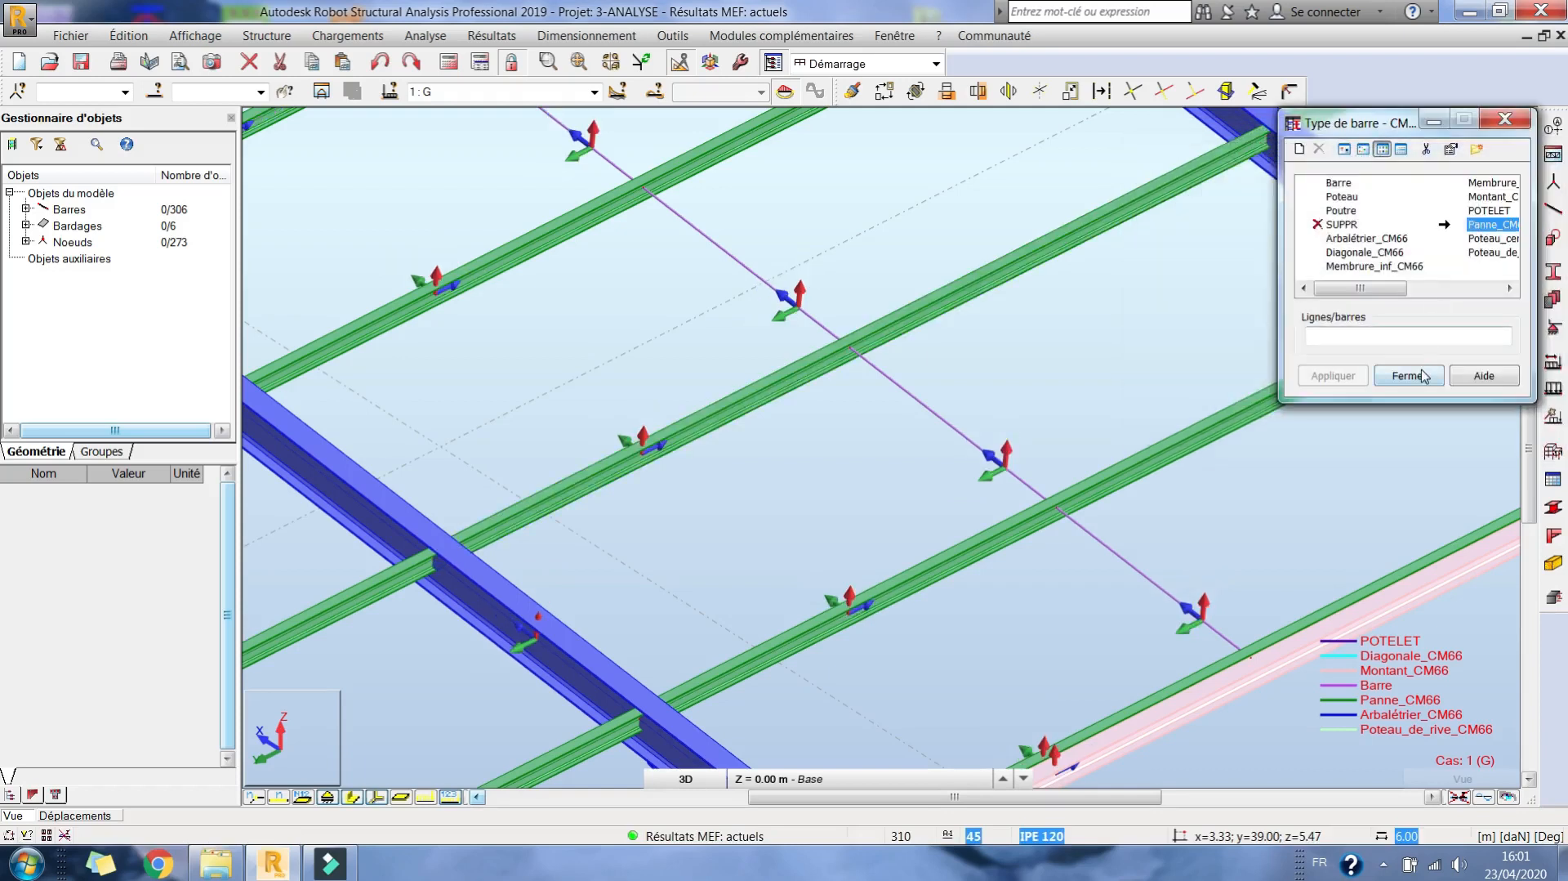
left_click(1423, 375)
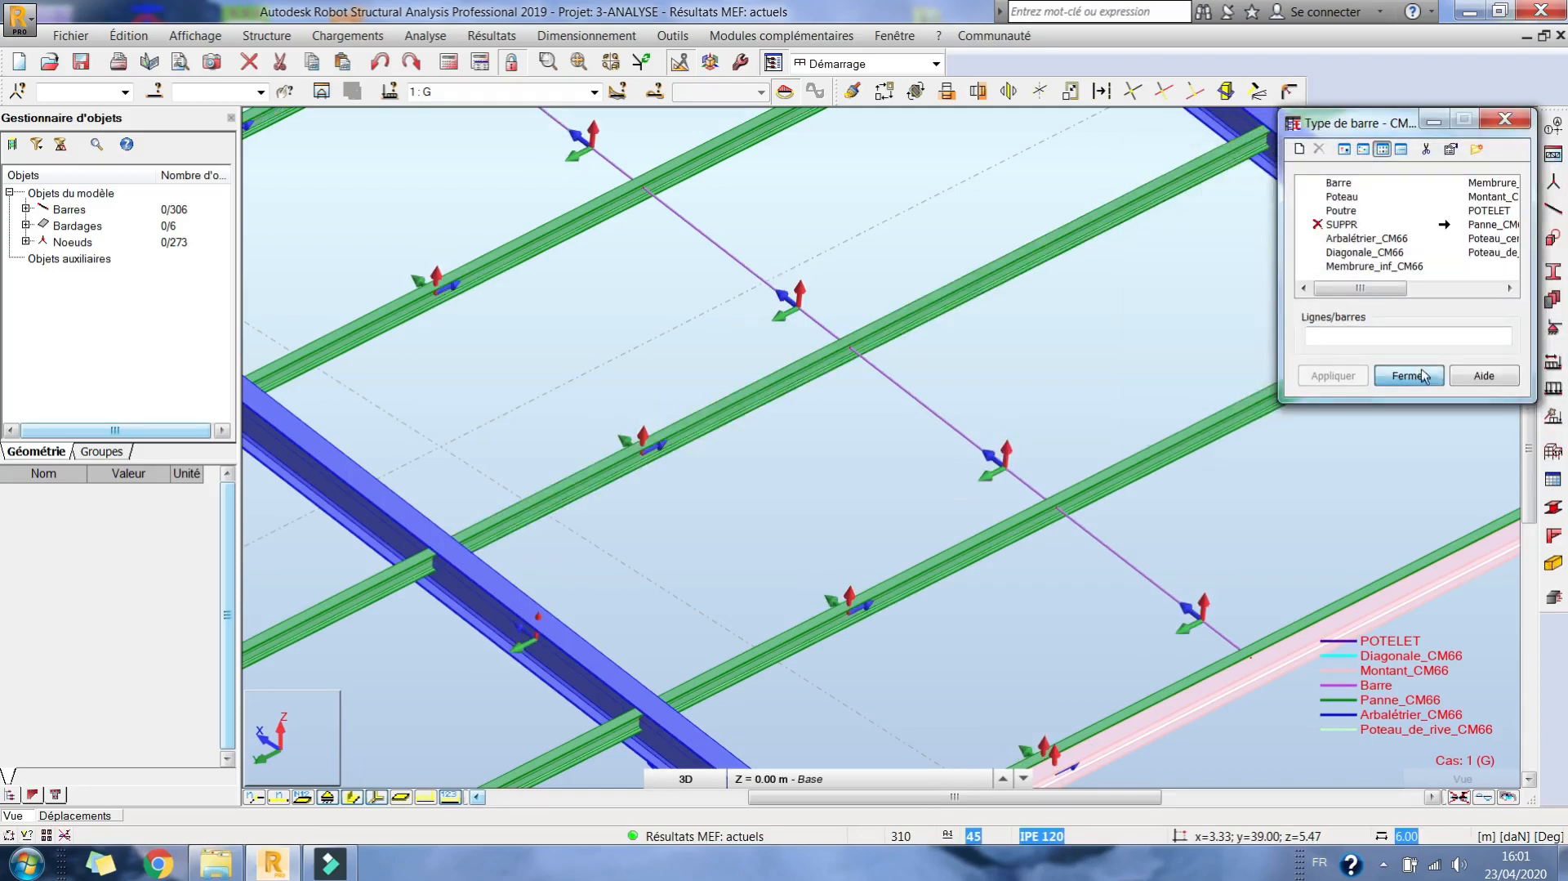
Set the Y-axis buckling length coefficient of the Diagonale_CM66 member type to 1.00.
scroll(865, 417, "down", 5)
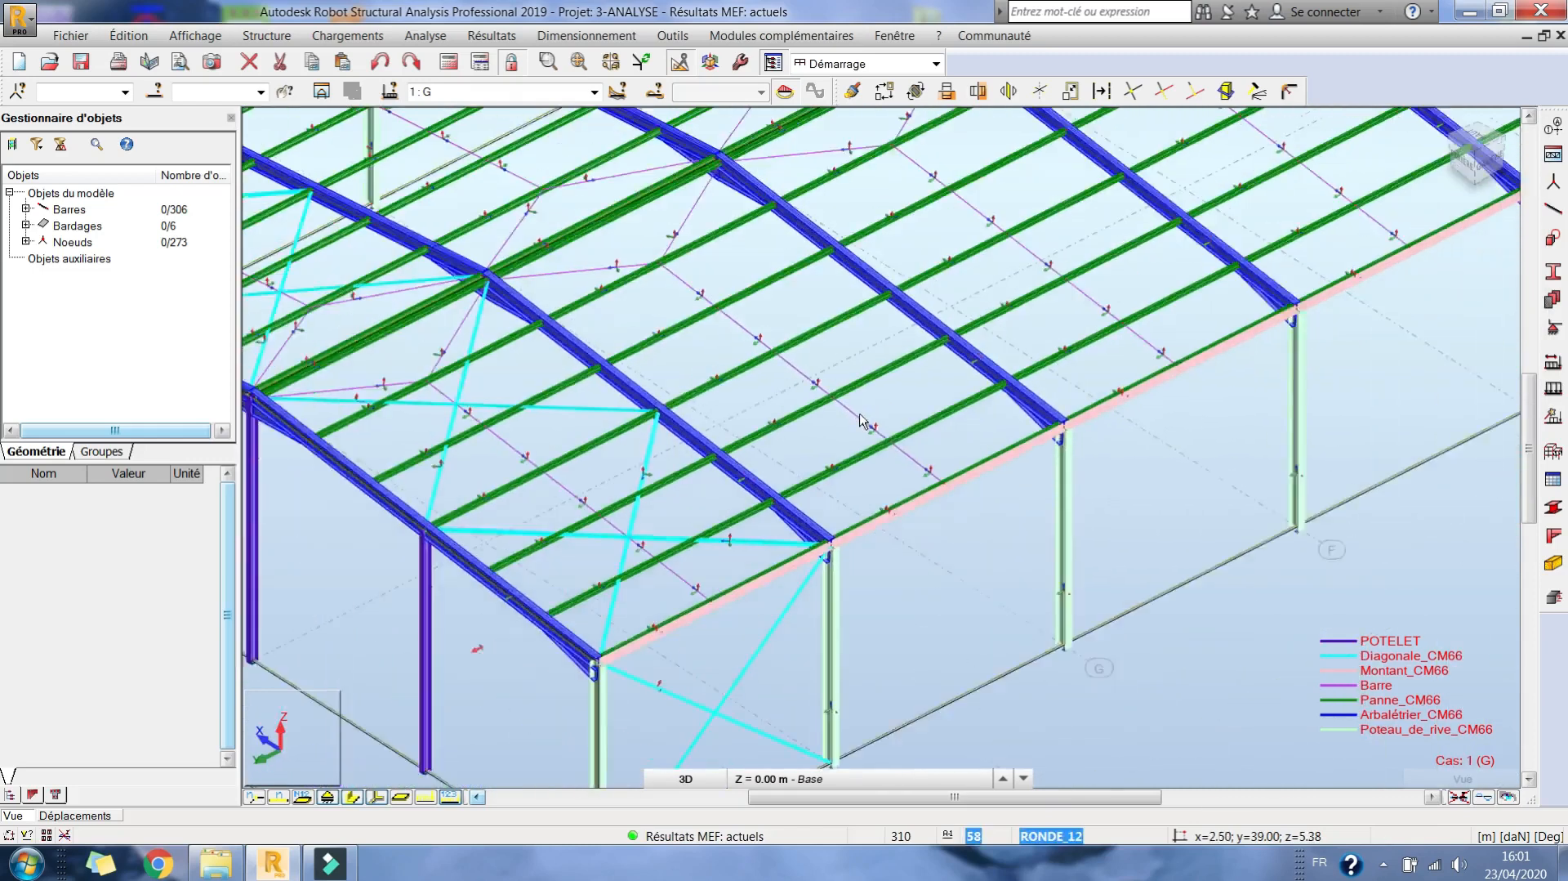
scroll(860, 420, "down", 3)
left_click(1553, 450)
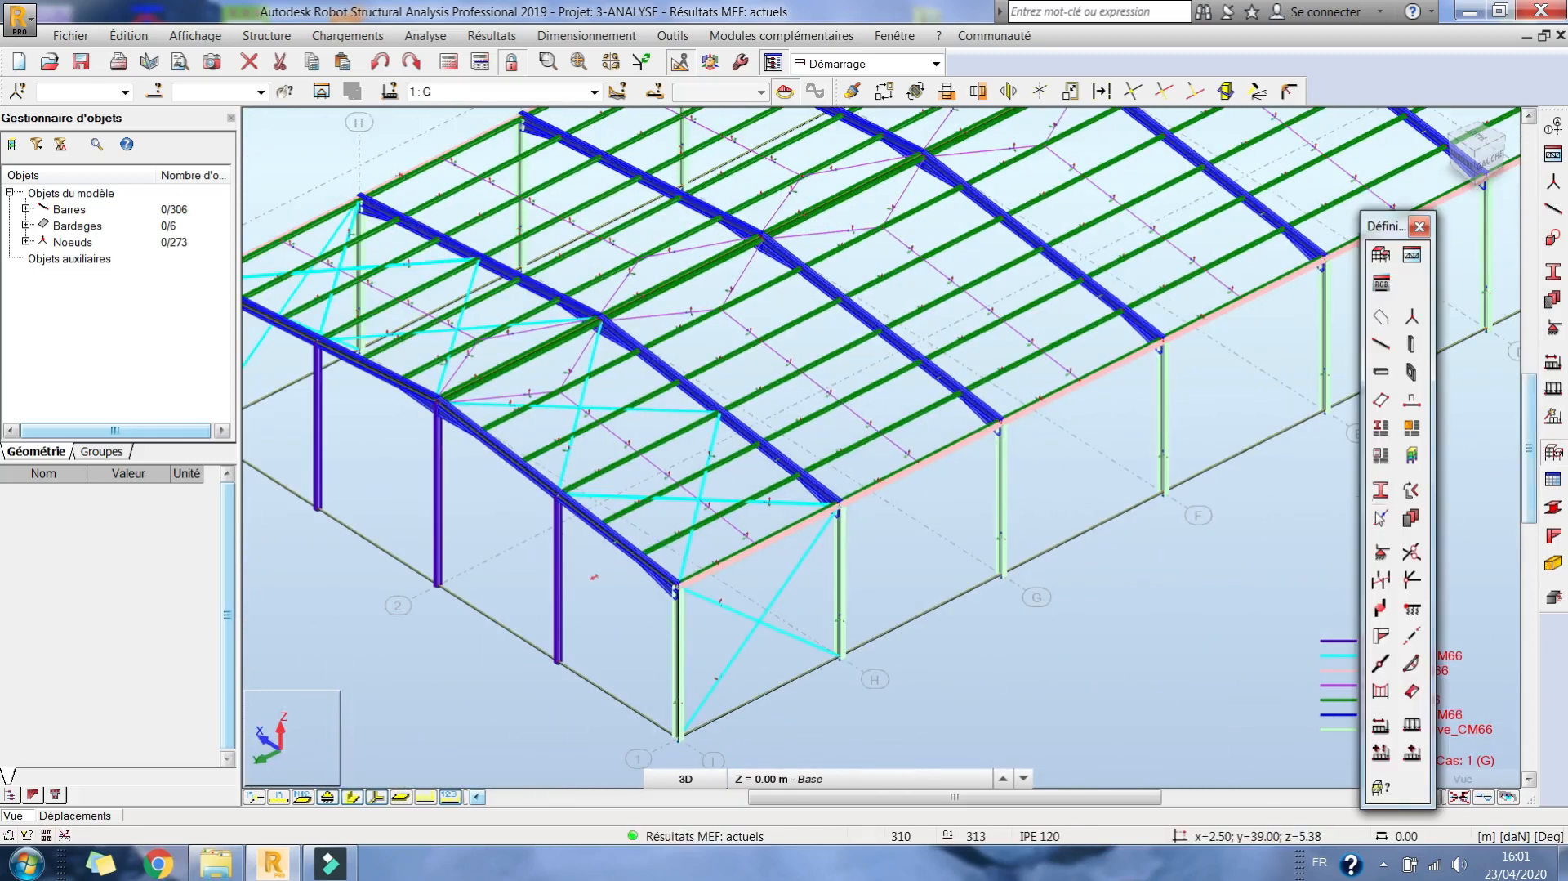
left_click(1381, 431)
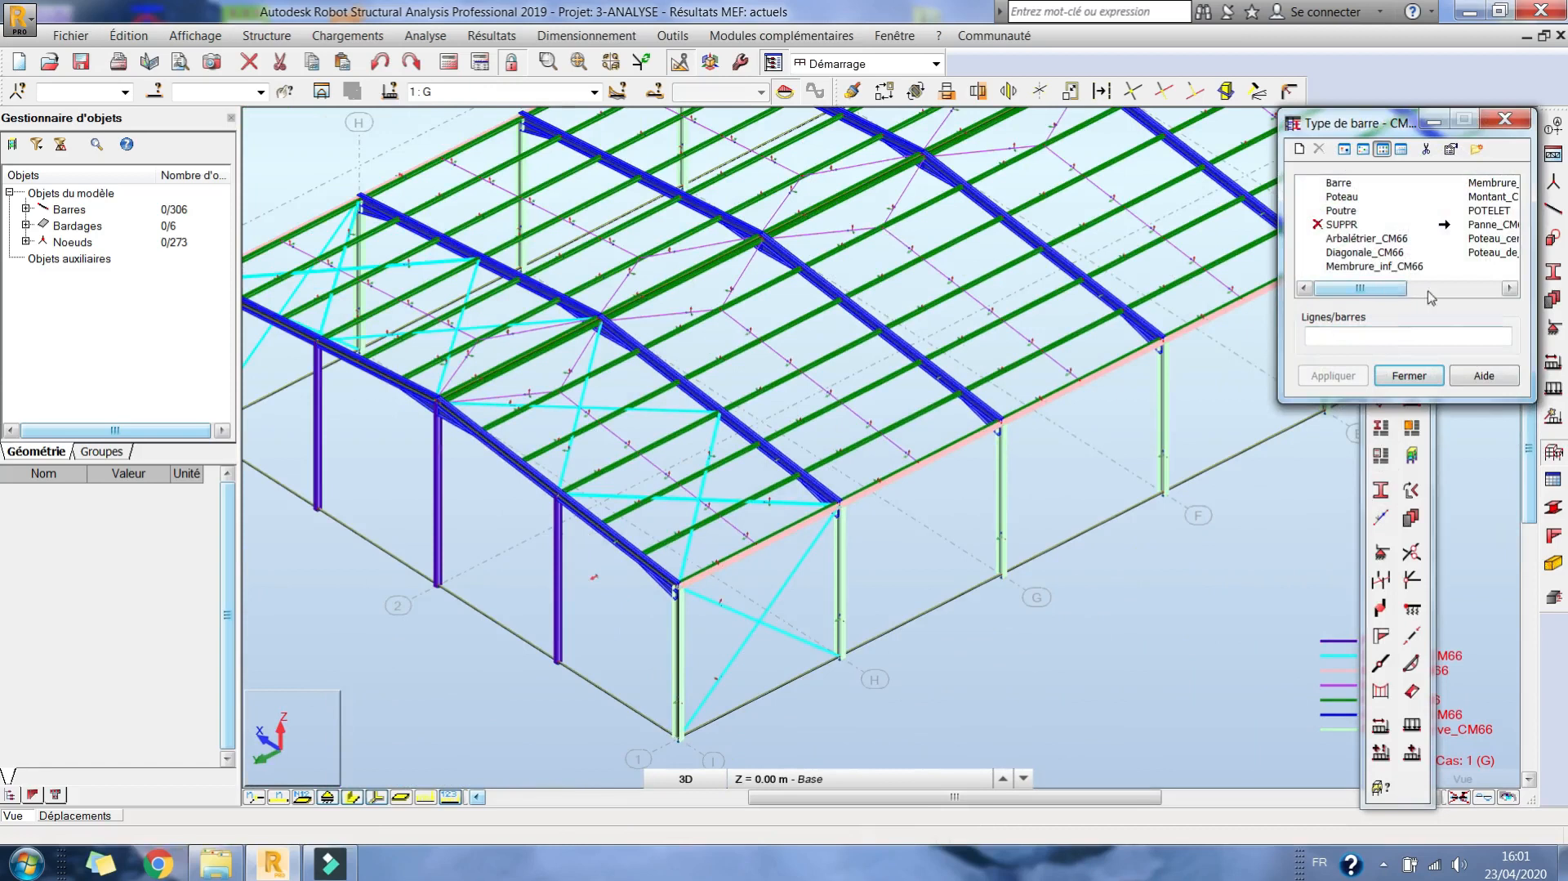
left_click_drag(1453, 296, 1382, 297)
double_click(1351, 255)
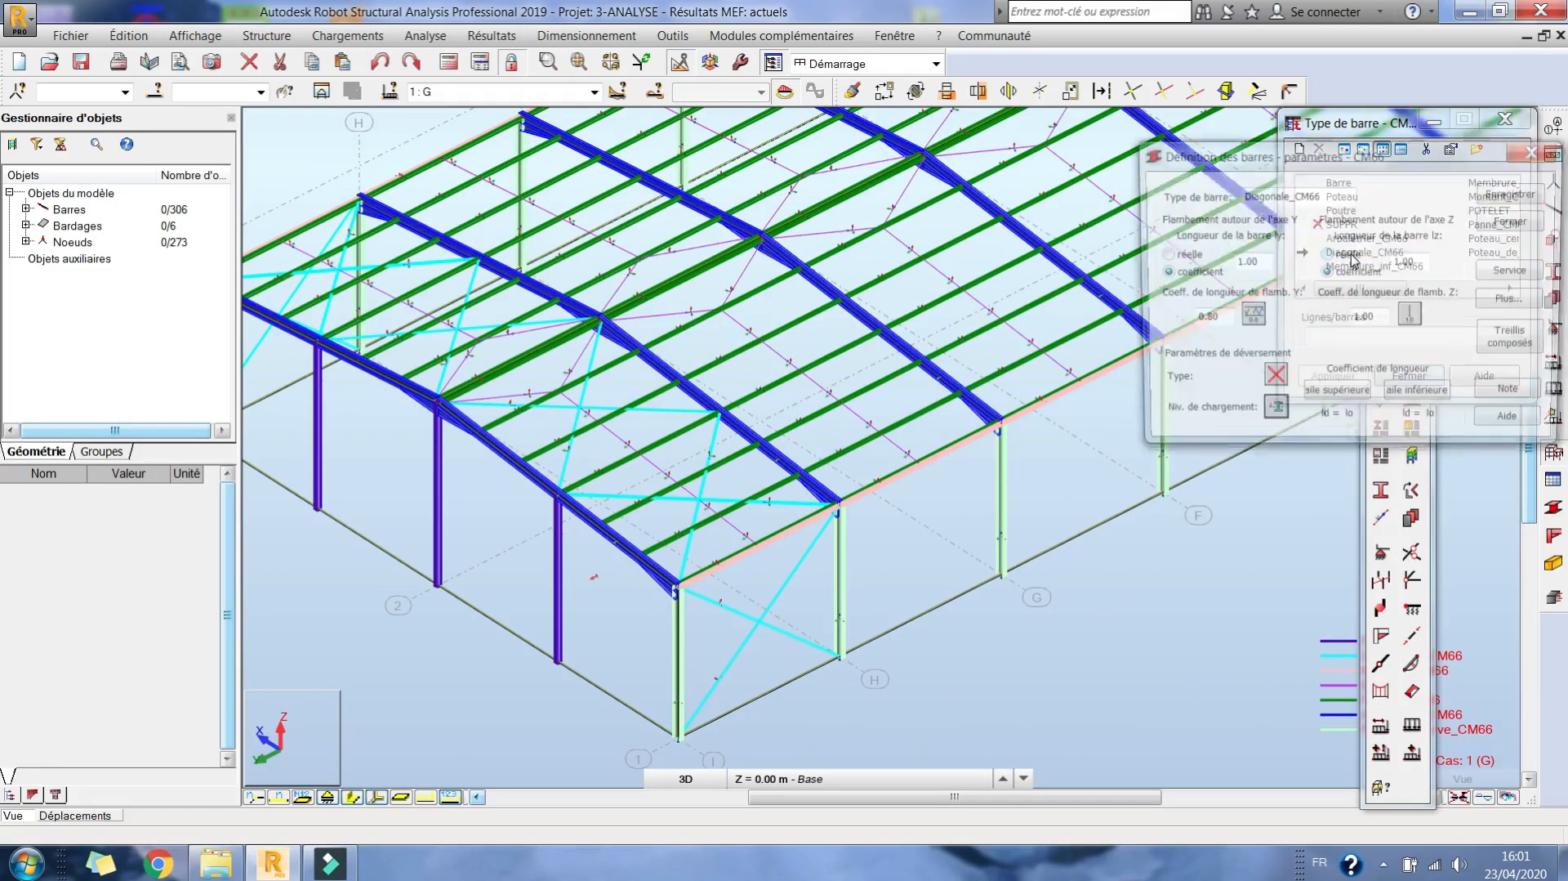
left_click(1251, 321)
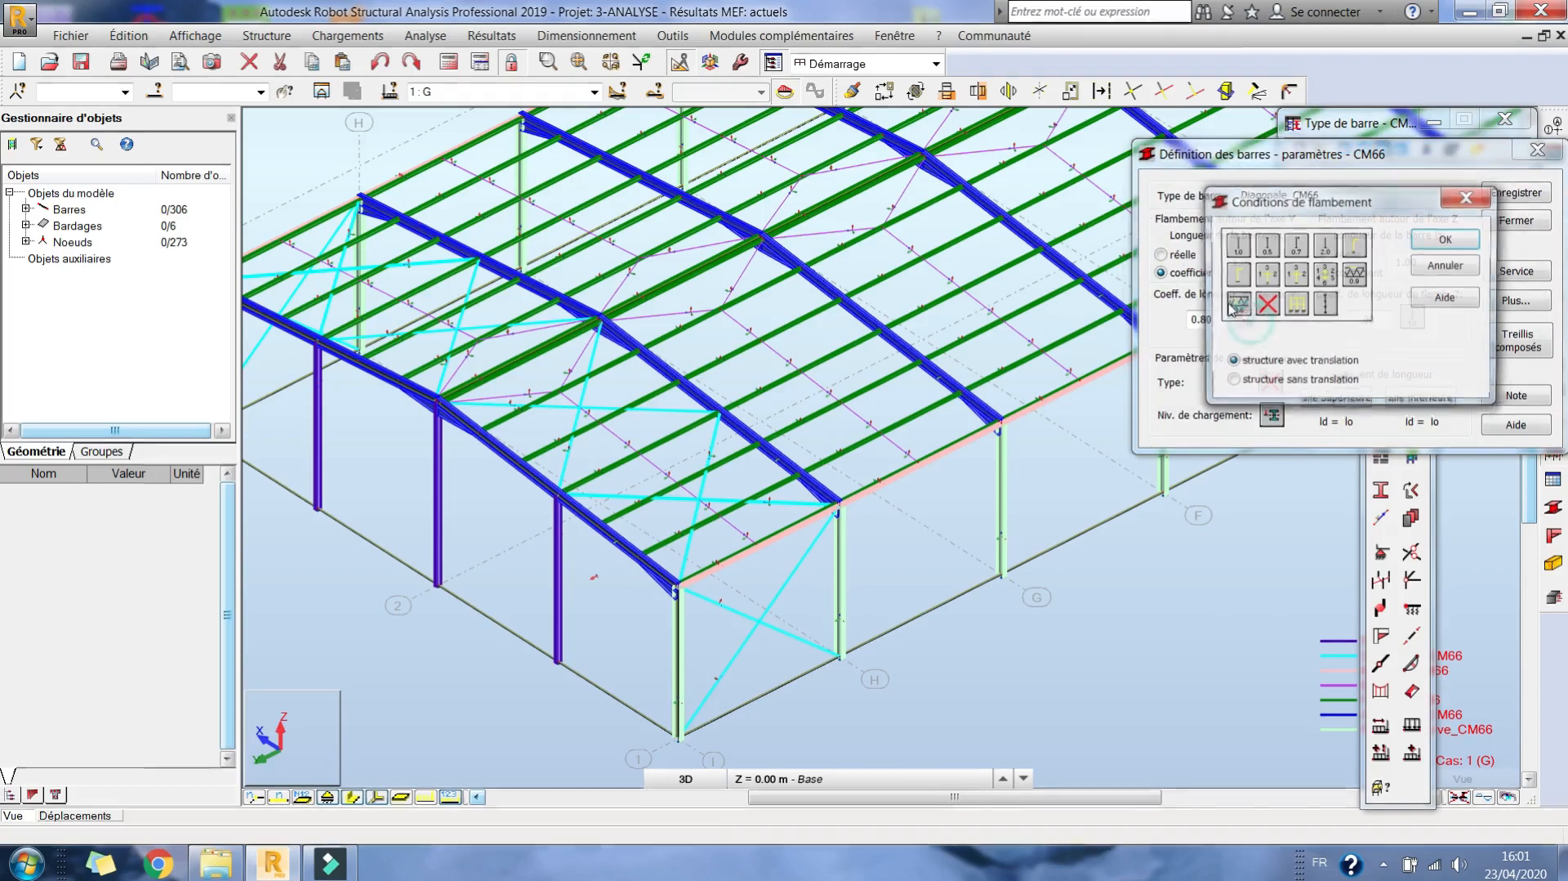
double_click(1240, 244)
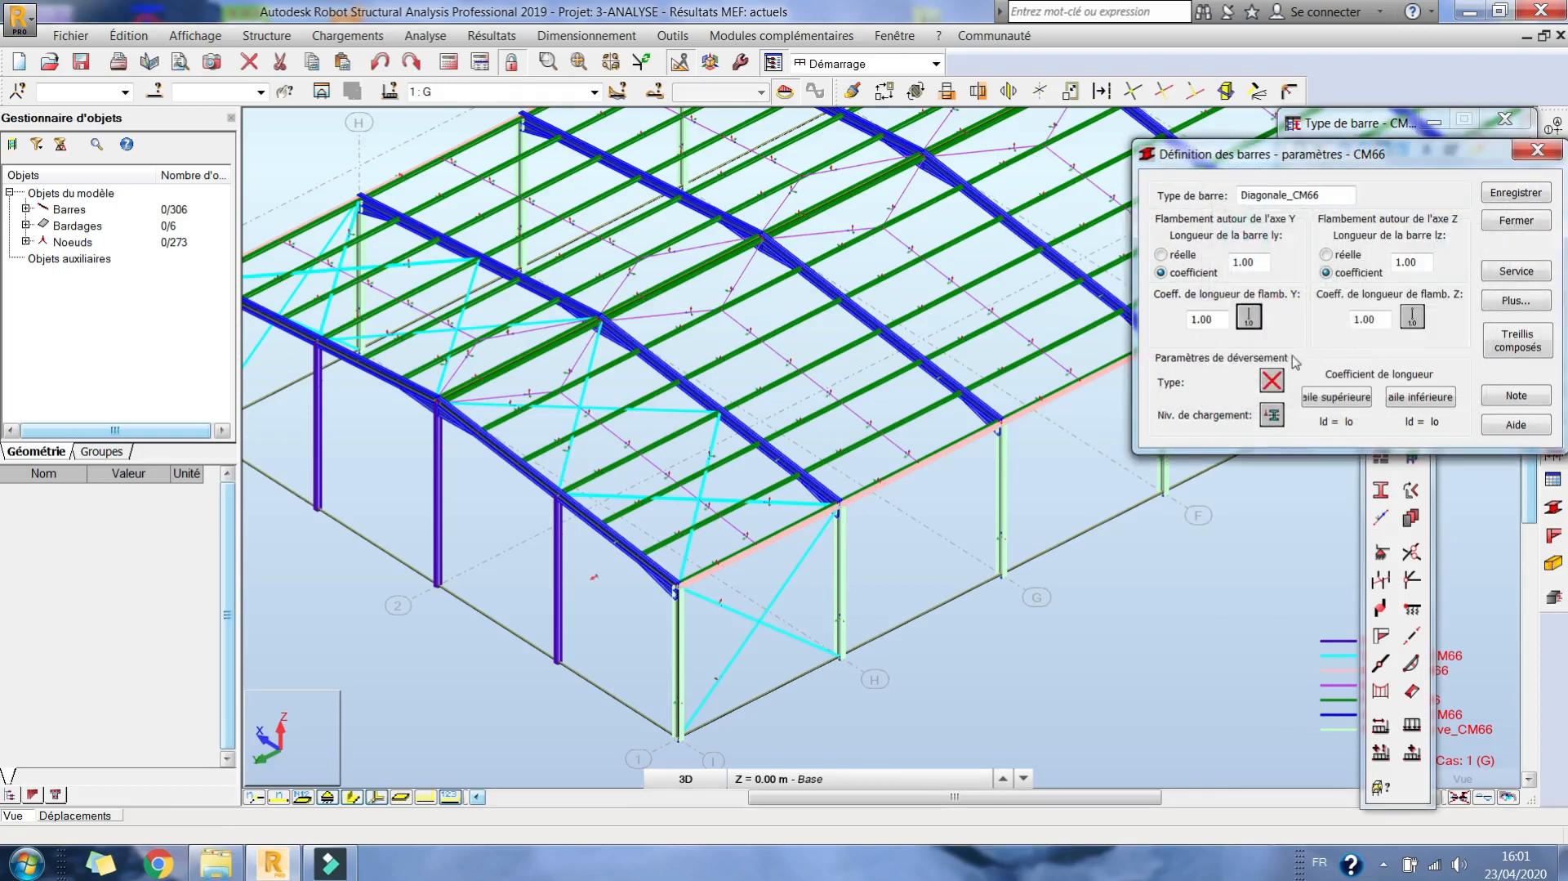
Check the displacement limits of Diagonale_CM66 and save the modified member type.
left_click(1516, 271)
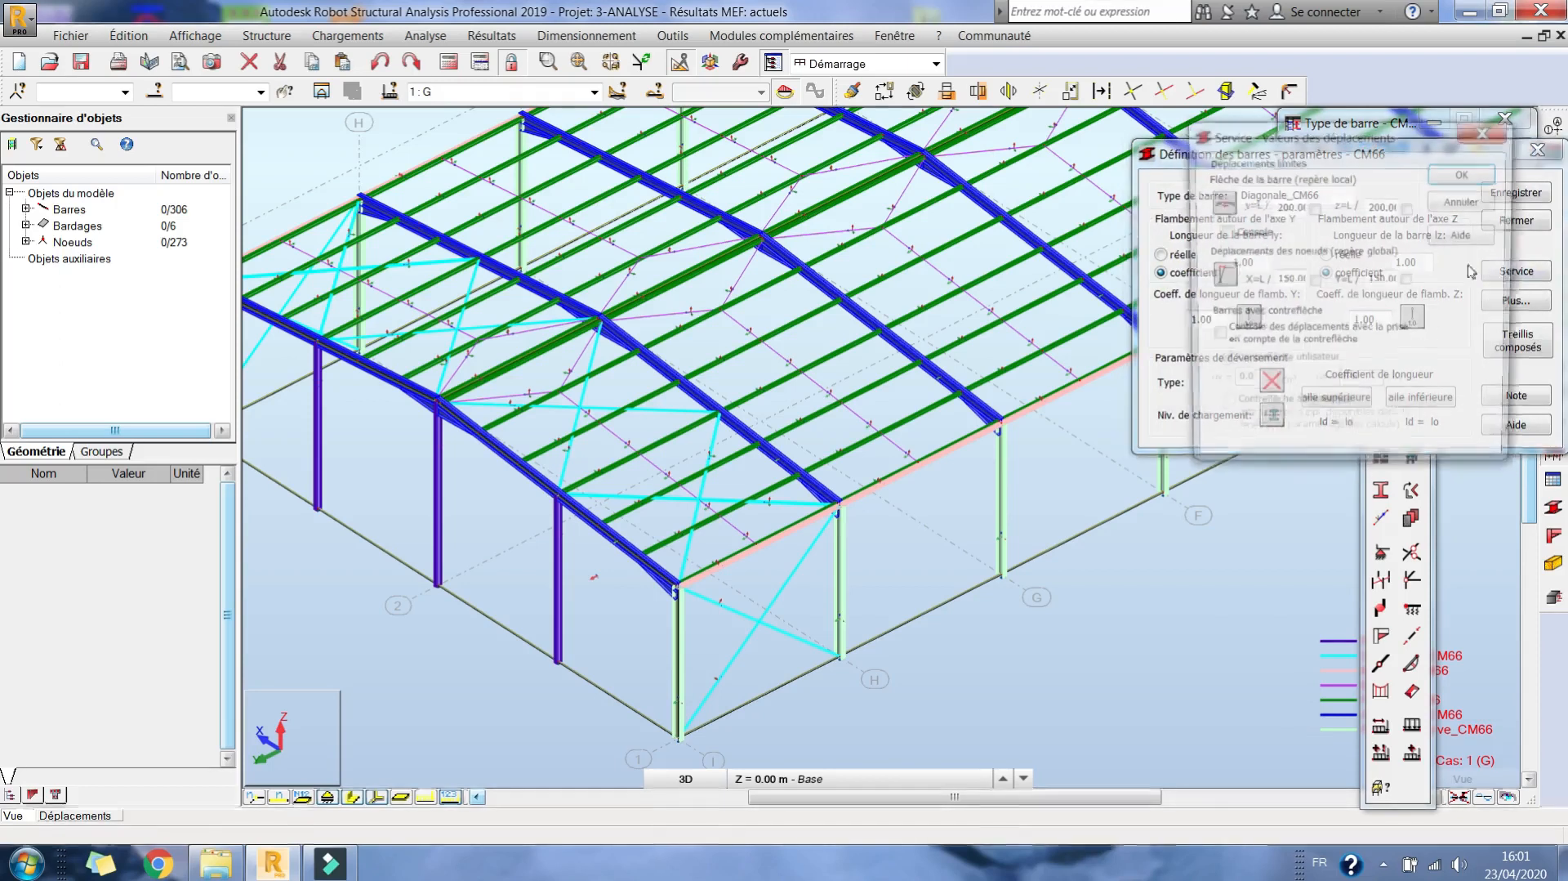
left_click(1468, 203)
left_click(1514, 195)
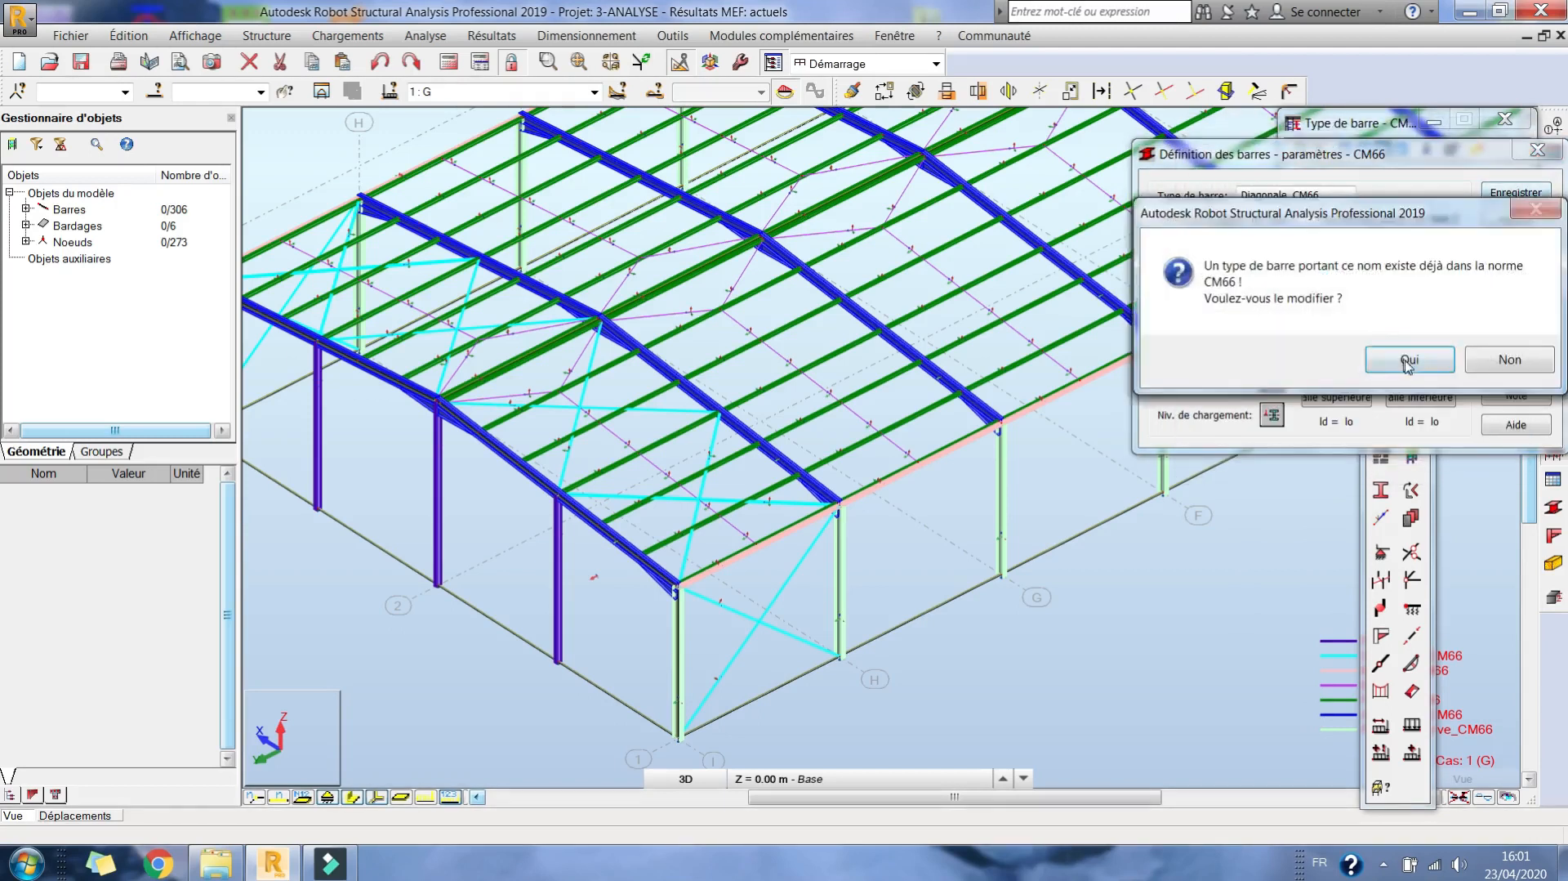
left_click(1406, 365)
left_click(1516, 221)
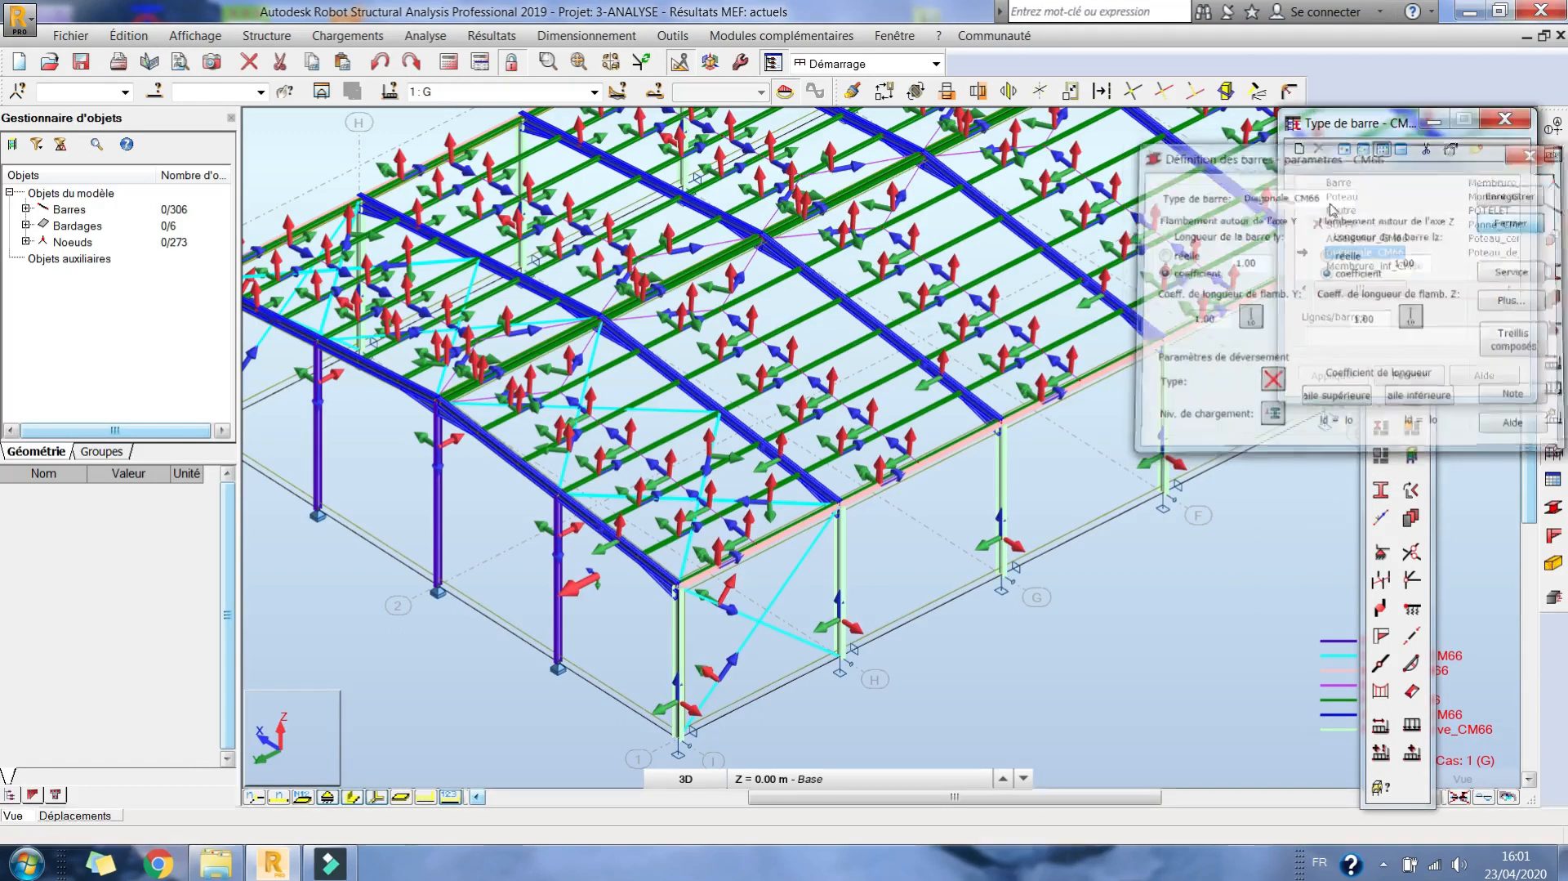
Set the Y-axis buckling length coefficient of the Montant_CM66 member type to 1.00 and save the modified type.
double_click(1364, 262)
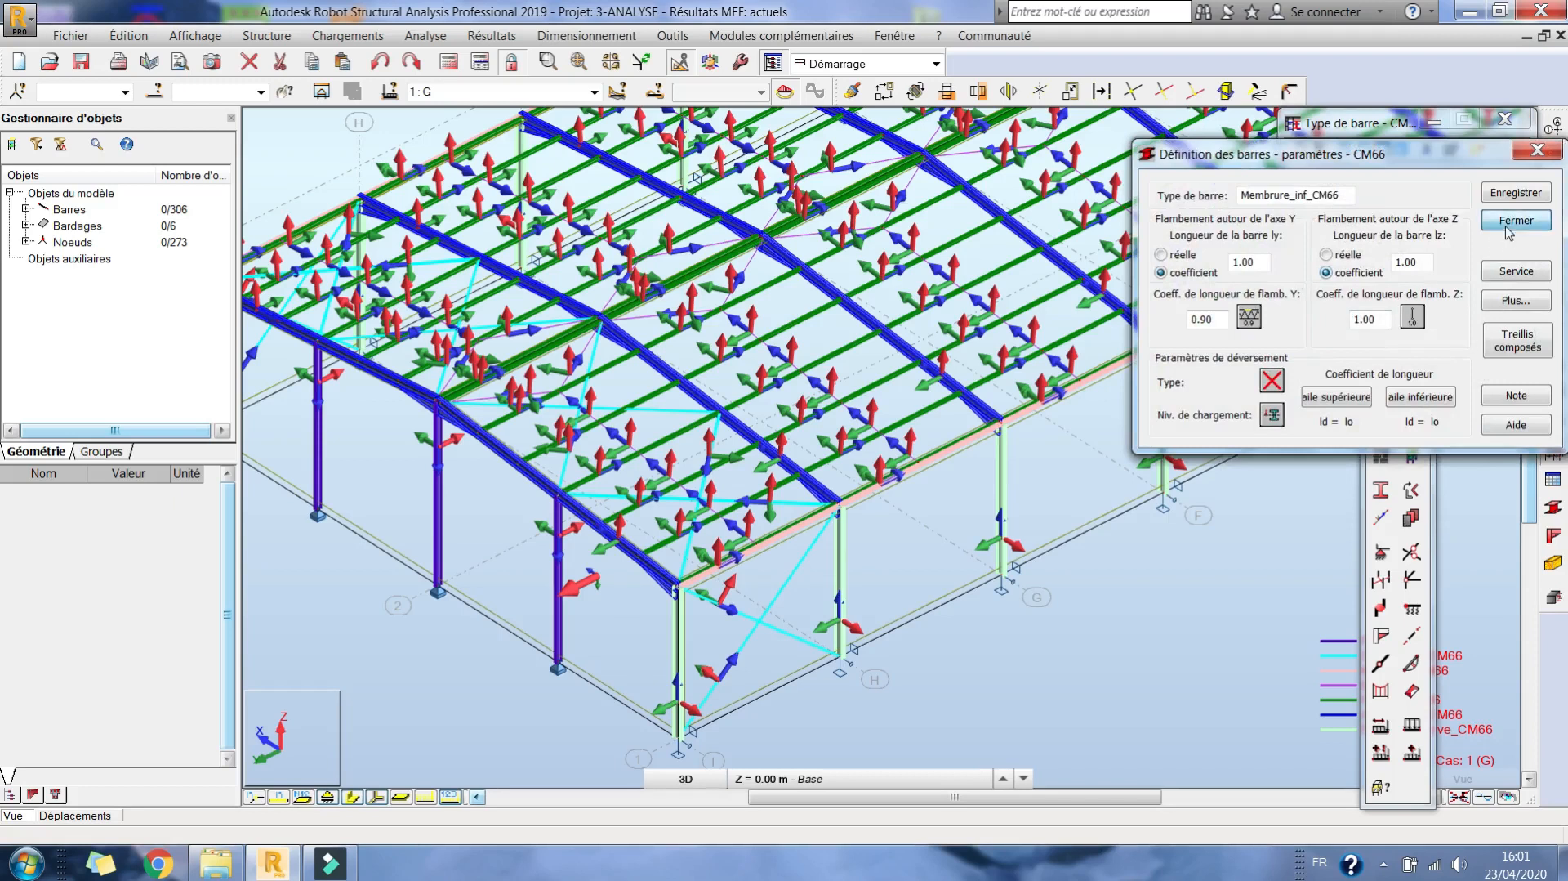
left_click(1507, 221)
double_click(1475, 197)
left_click(1263, 315)
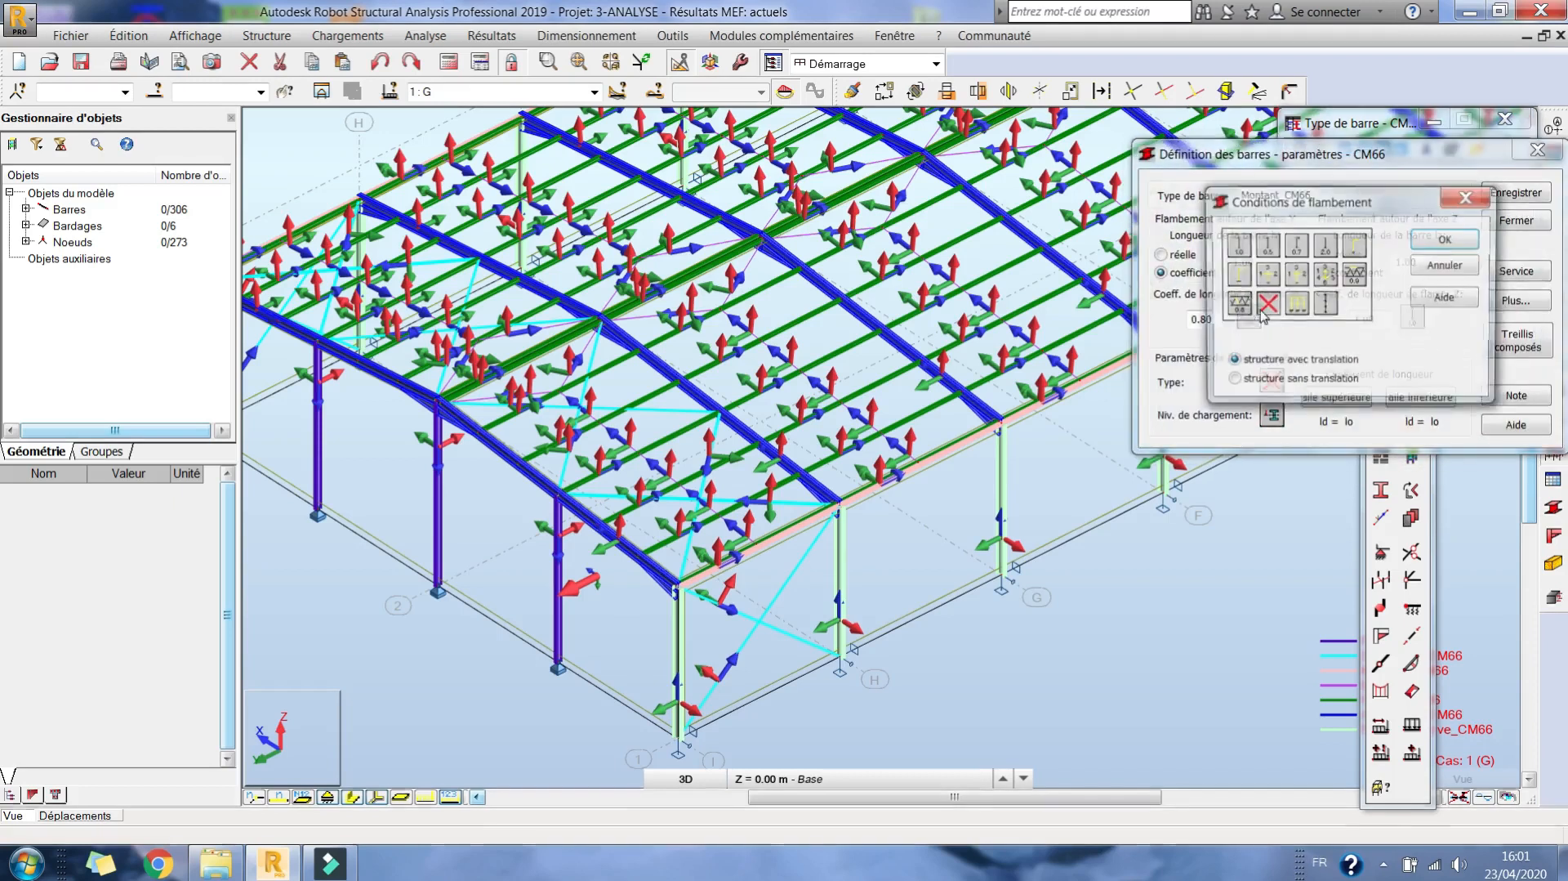
double_click(1243, 248)
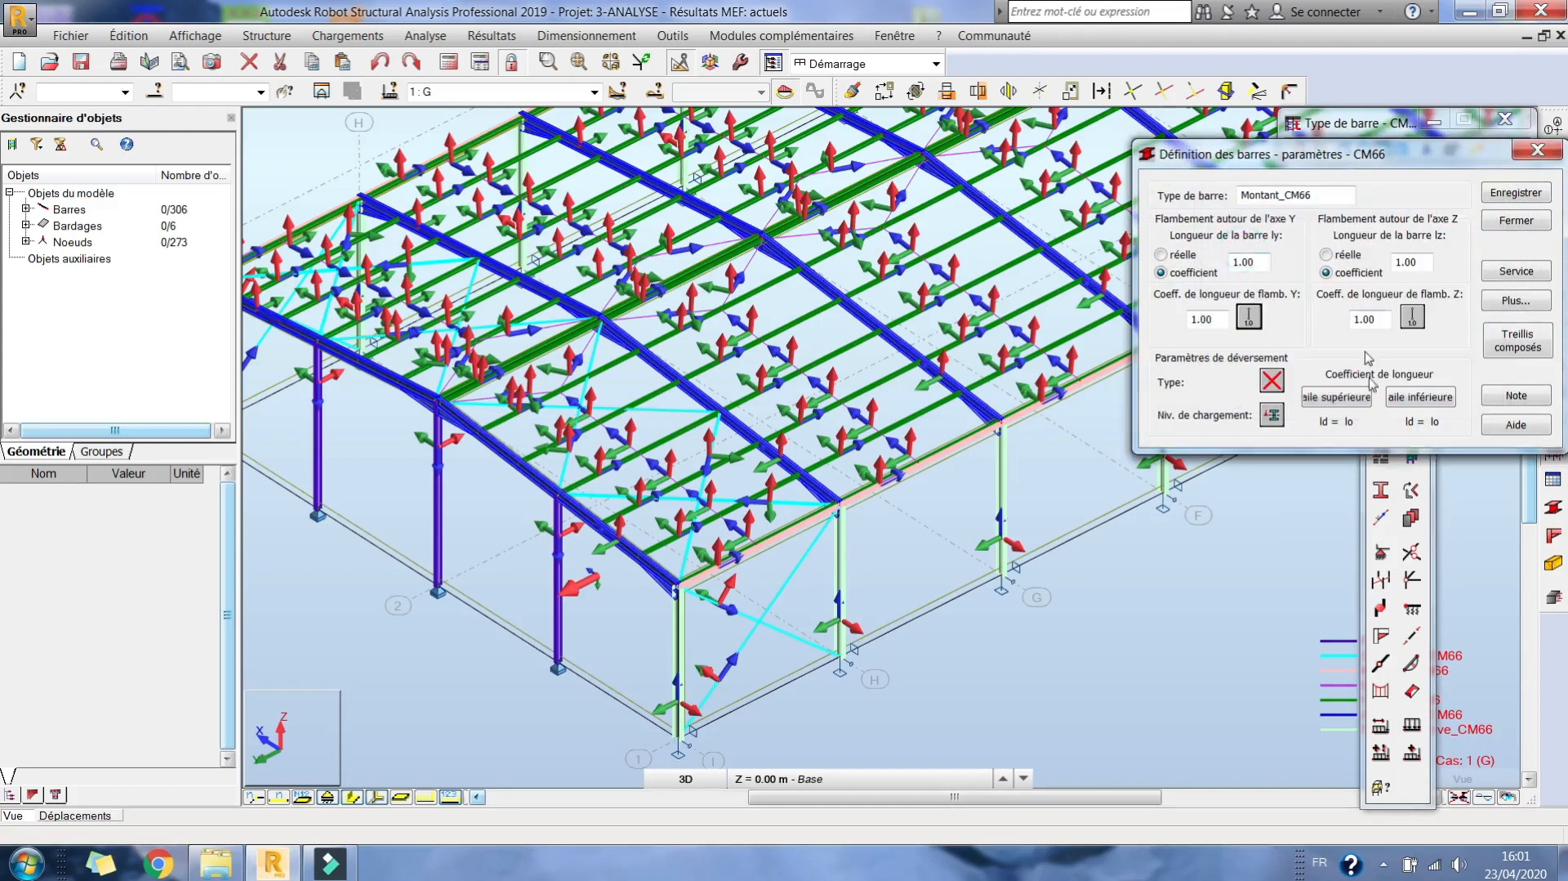
left_click(1517, 193)
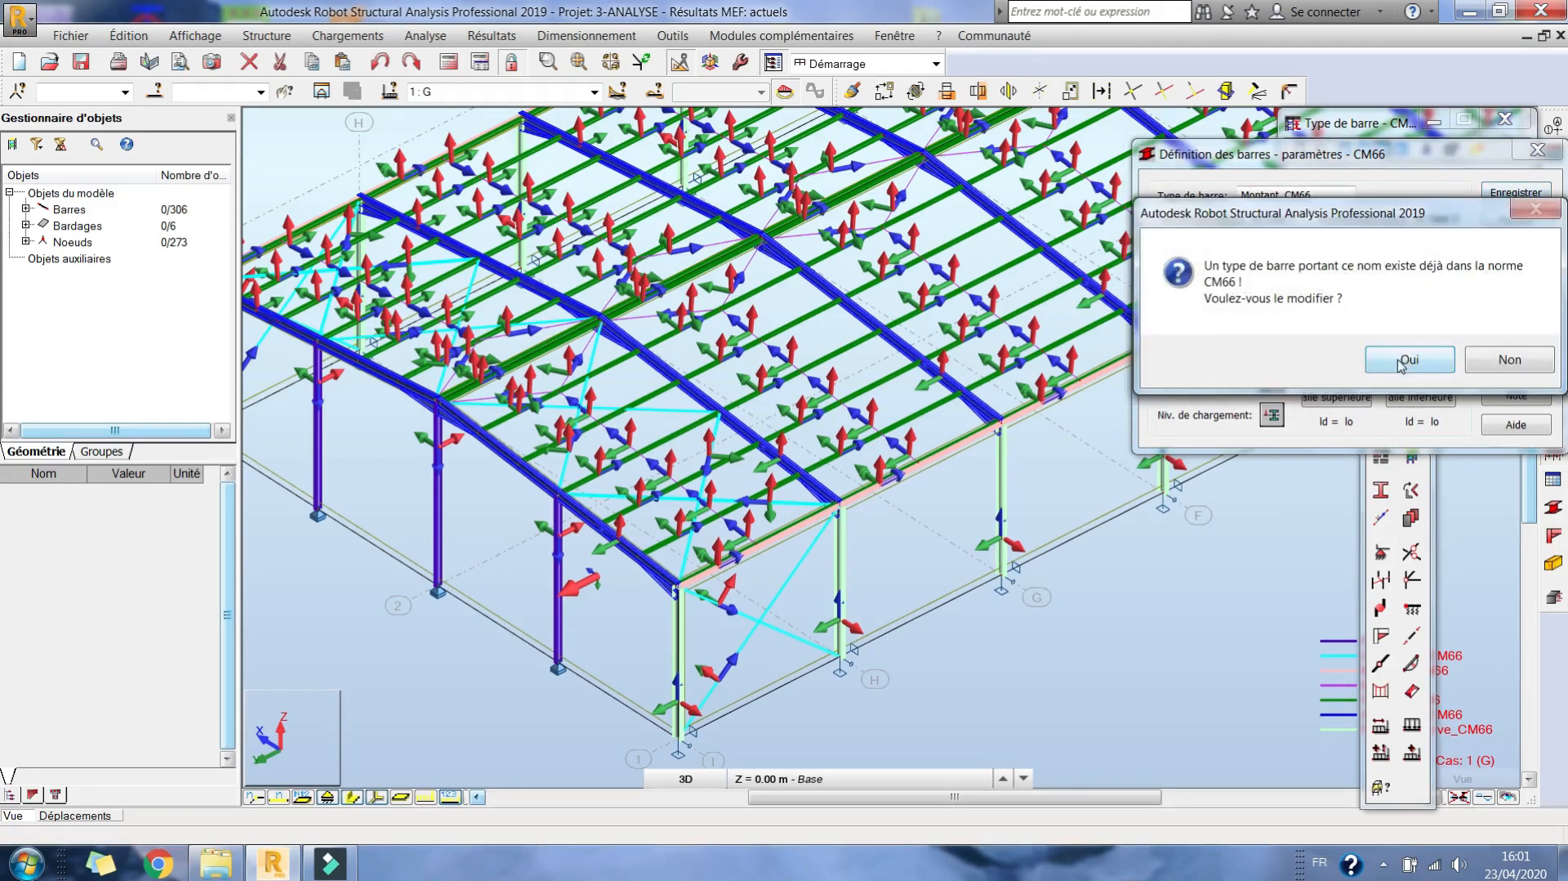
left_click(1403, 366)
left_click(1500, 217)
left_click(1526, 232)
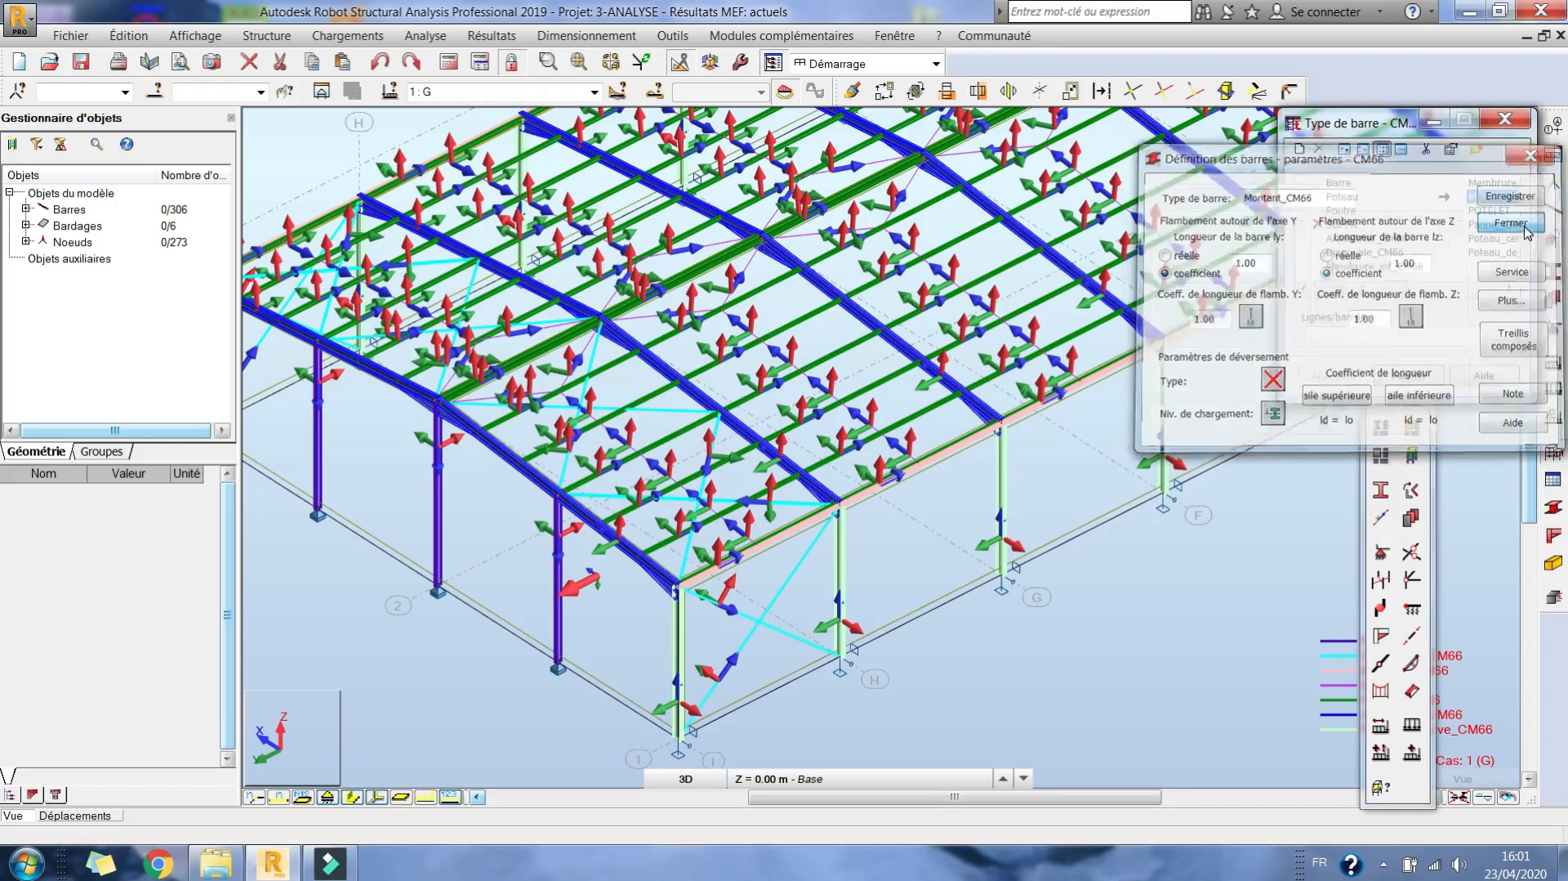
Hide the bars' local axes in the model view and close the member type definitions.
middle_click_drag(360, 758, 284, 775)
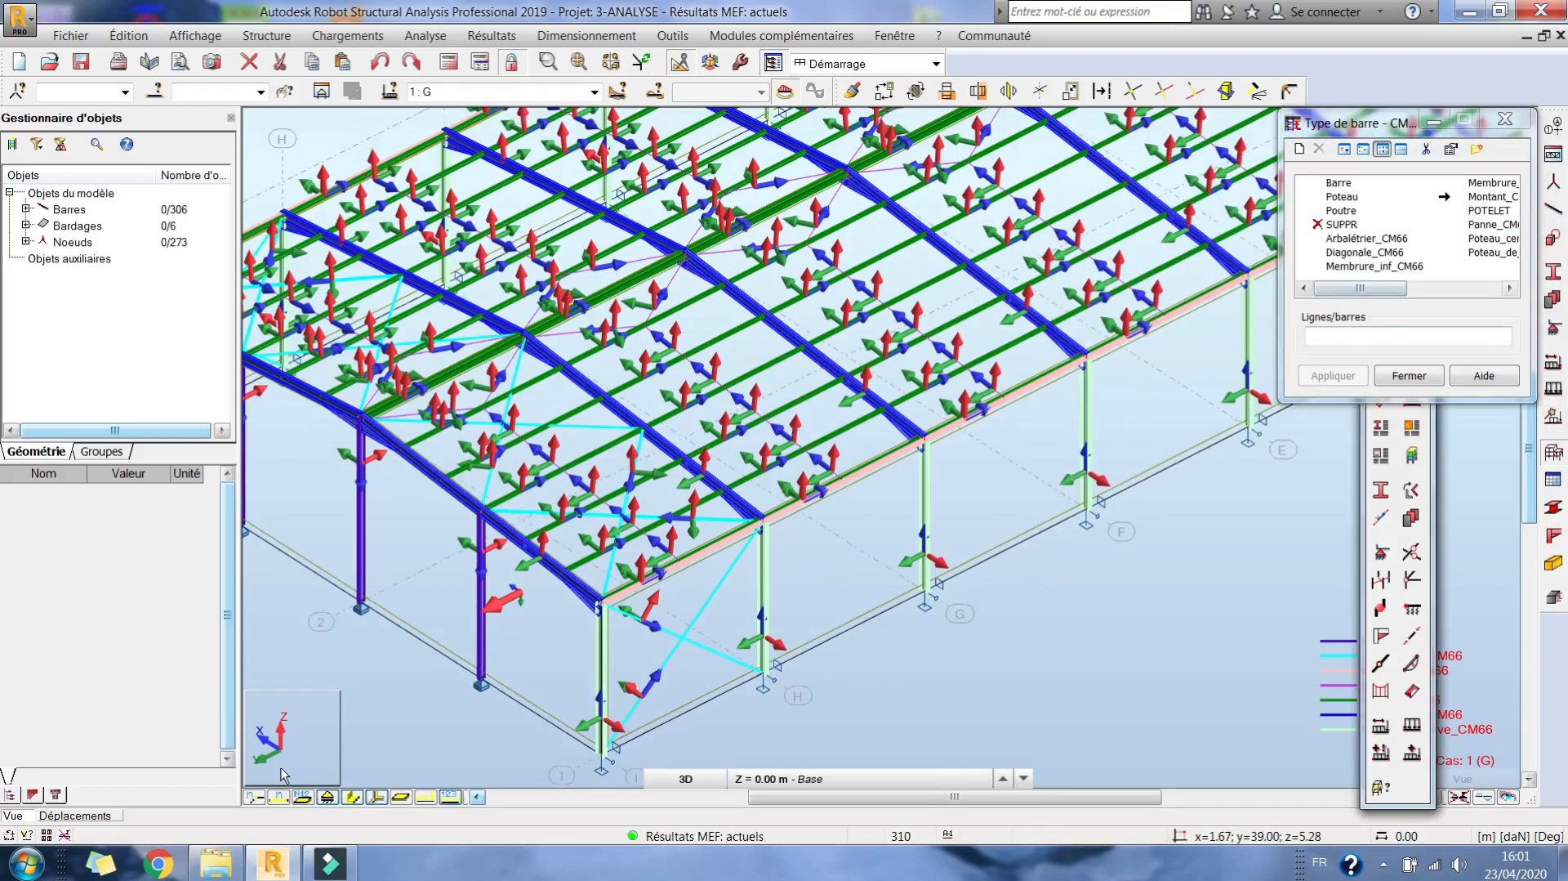
left_click(372, 799)
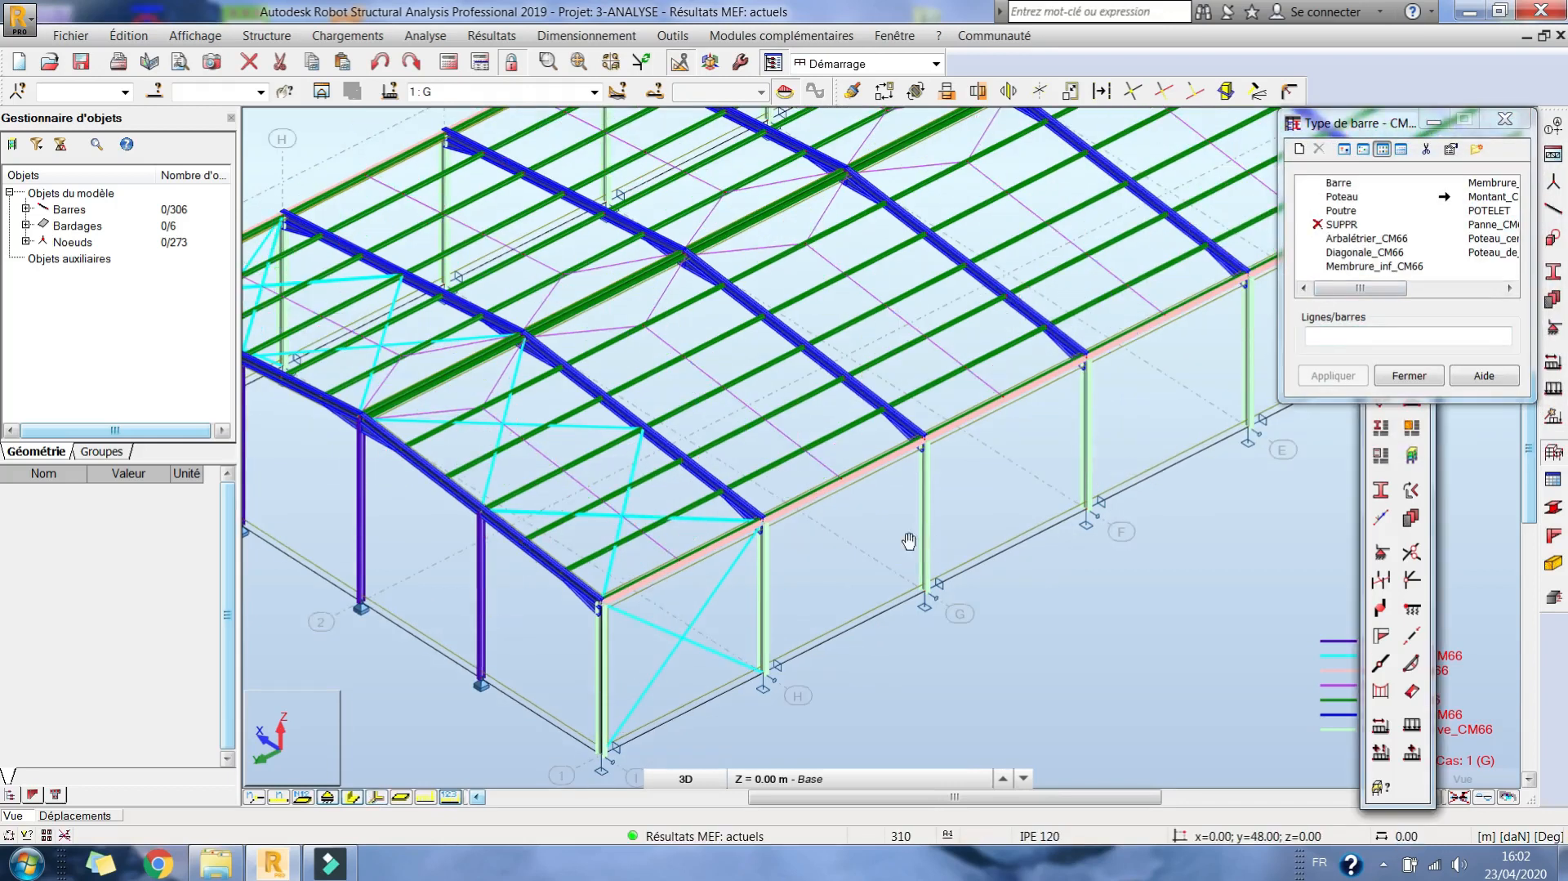
middle_click_drag(910, 542, 858, 547)
left_click(1559, 459)
middle_click_drag(910, 423, 791, 473)
scroll(792, 475, "down", 3)
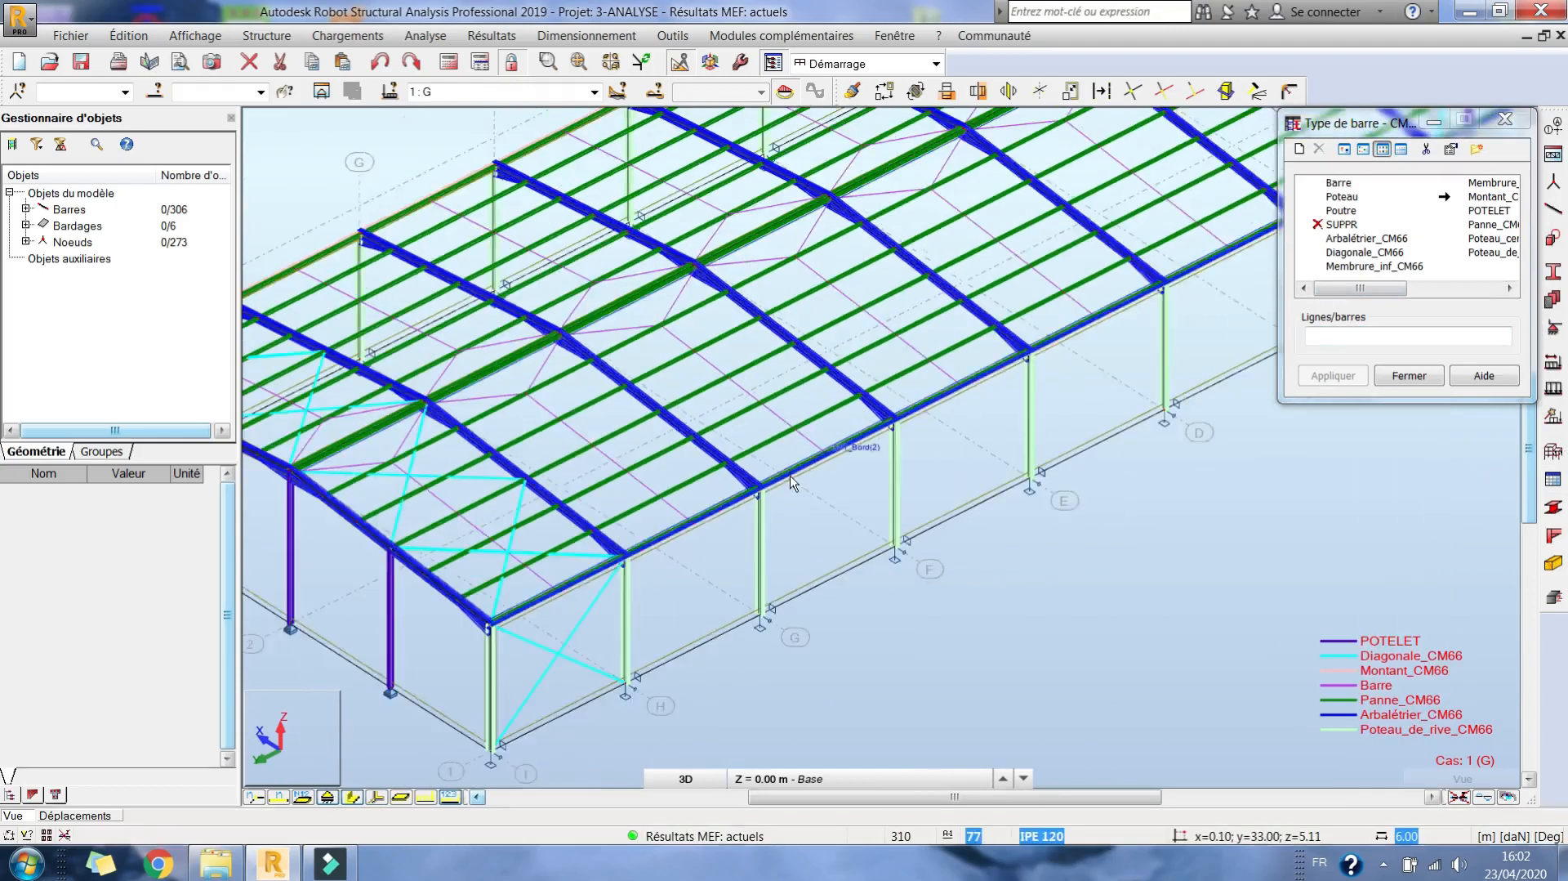
middle_click_drag(974, 496, 960, 523)
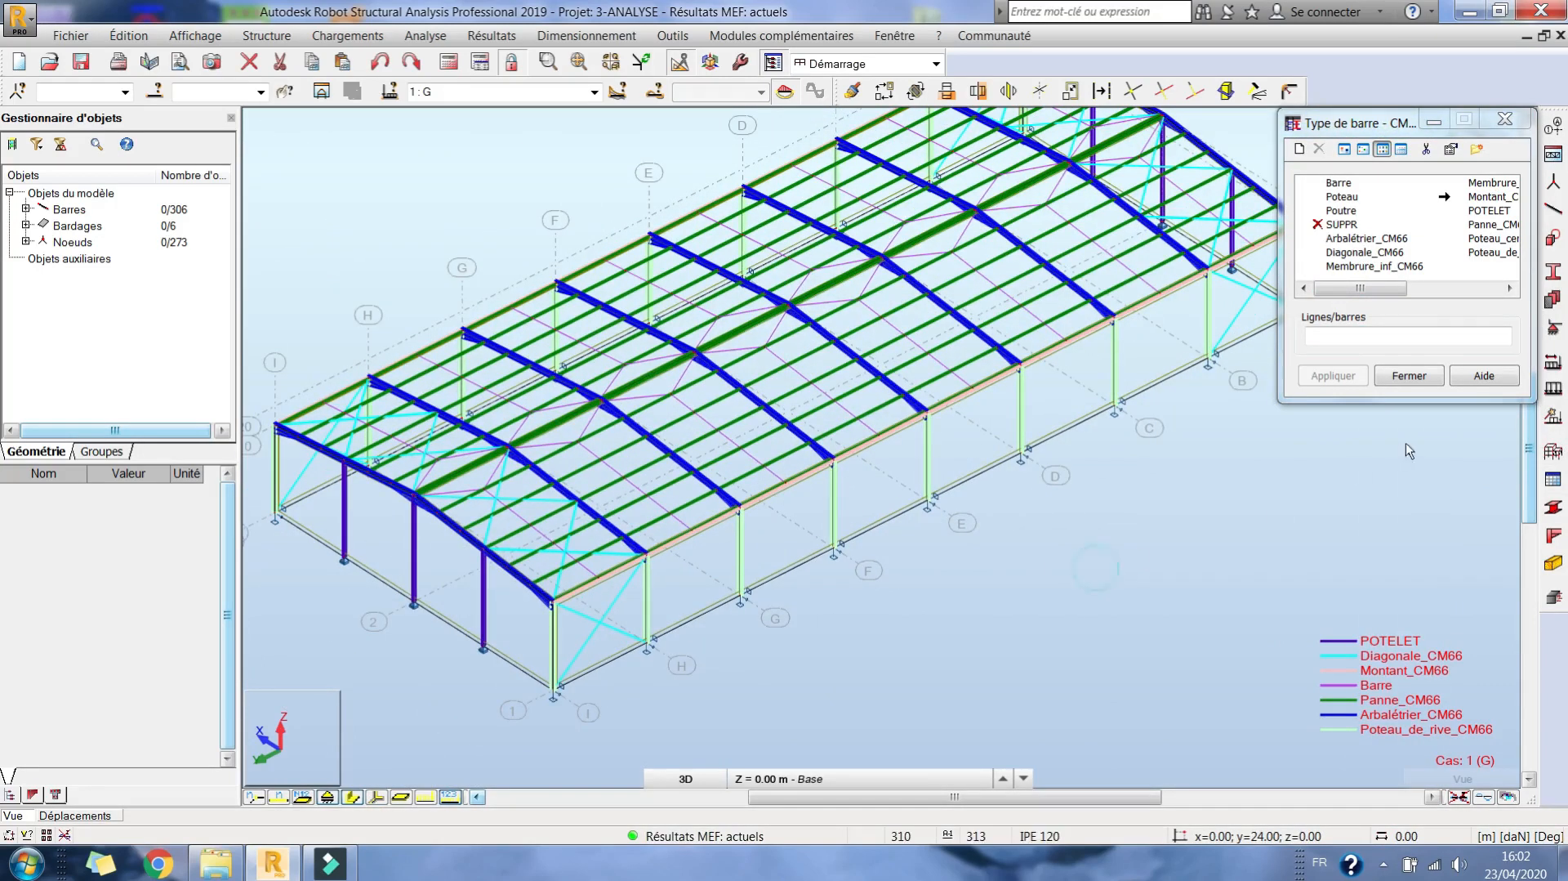
left_click(1411, 376)
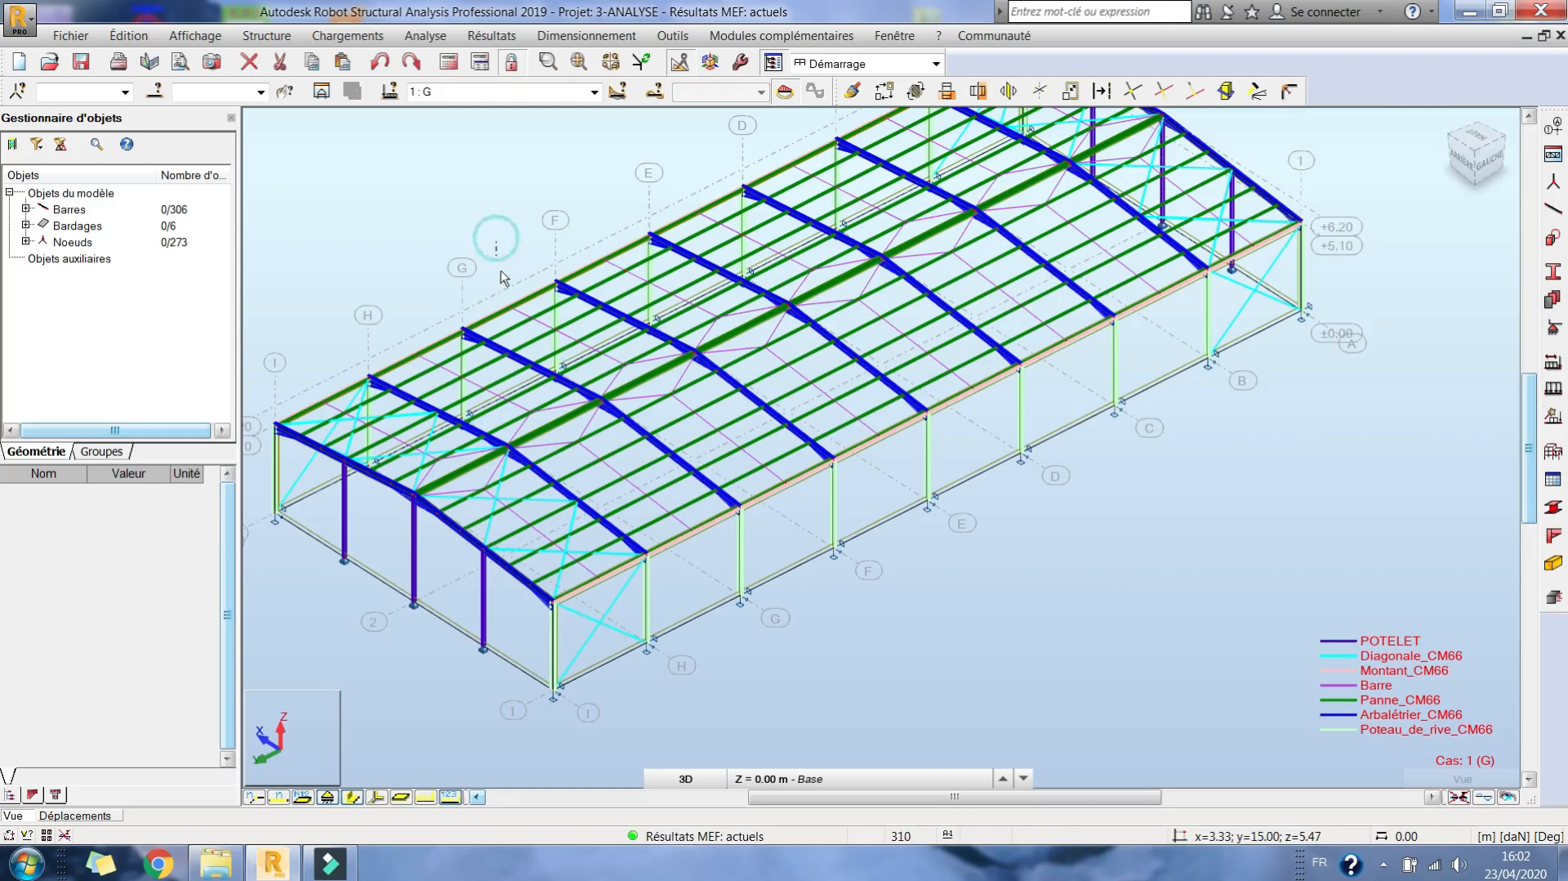
middle_click_drag(553, 179, 583, 240)
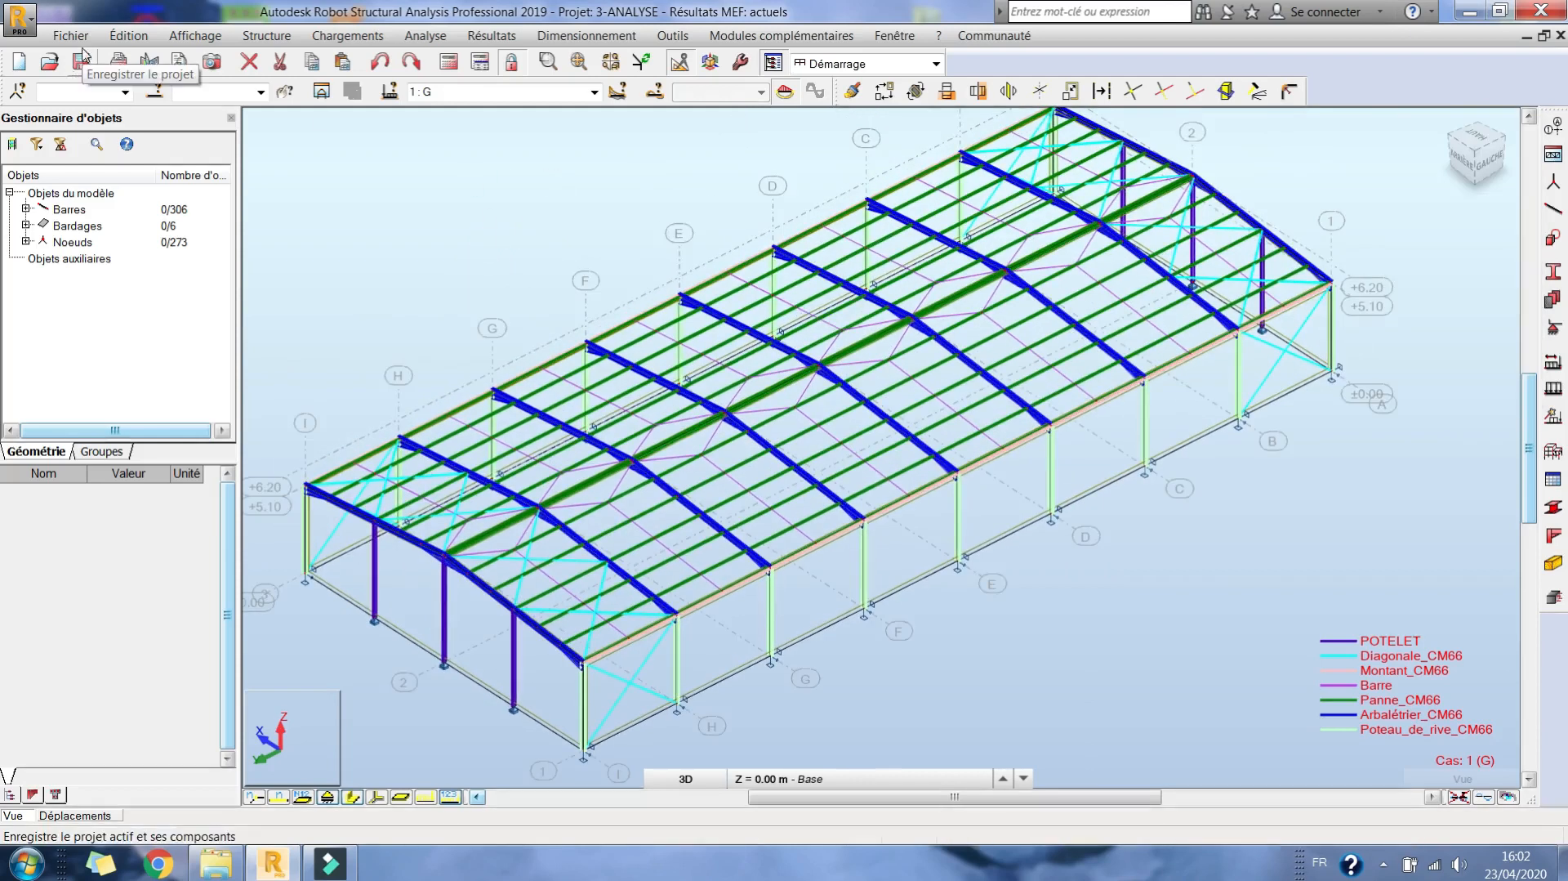
Run the structural calculations and save the project under the new name 4-DIMENSIONNEMENT DES BARRES.
left_click(450, 65)
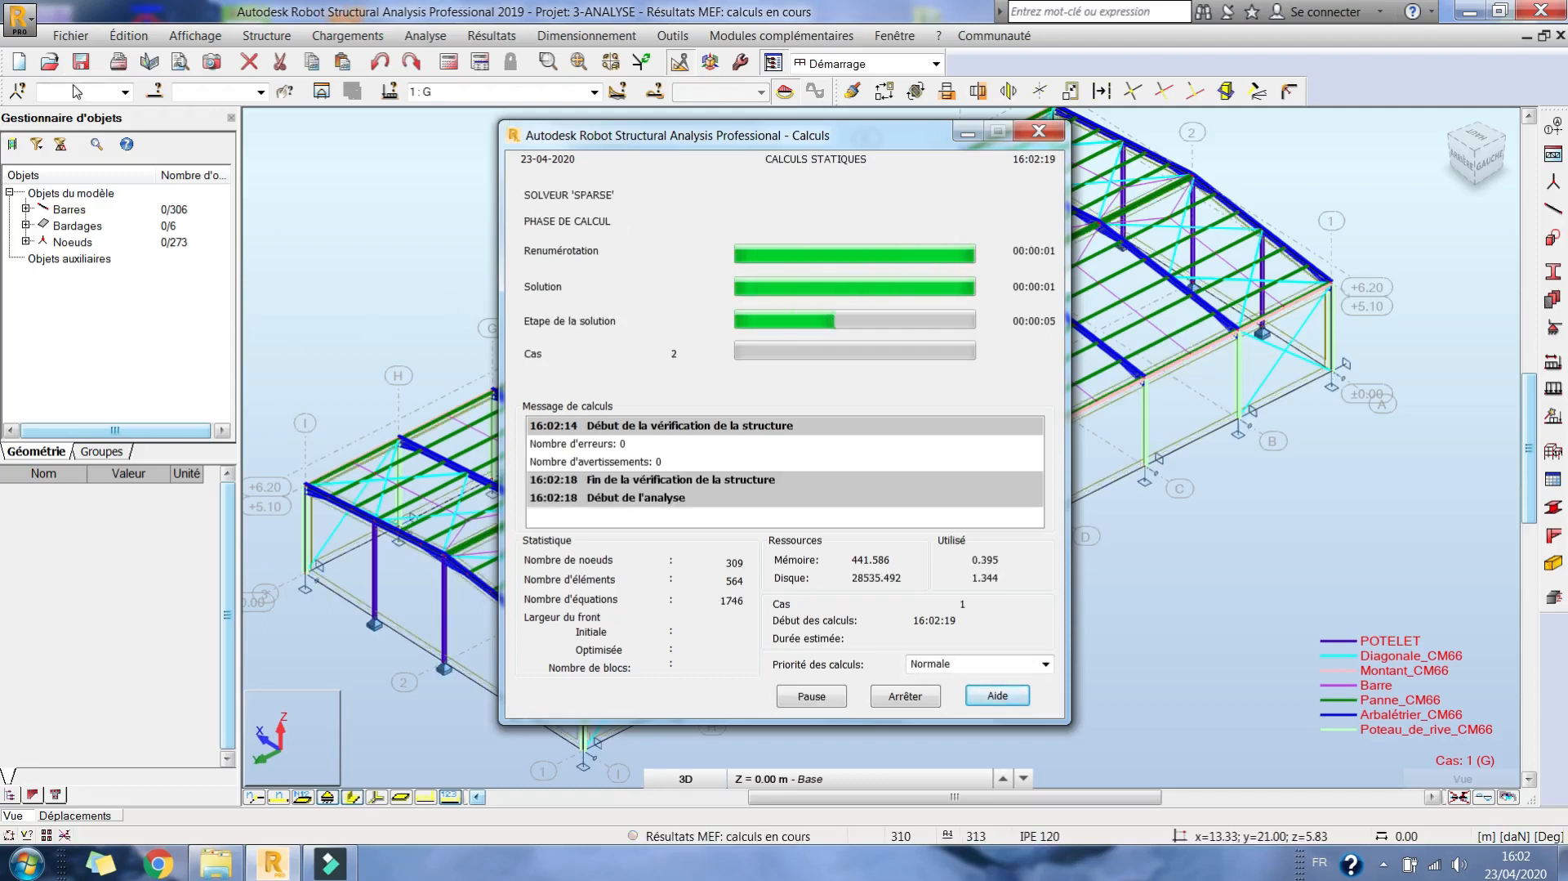
left_click(71, 36)
left_click(123, 145)
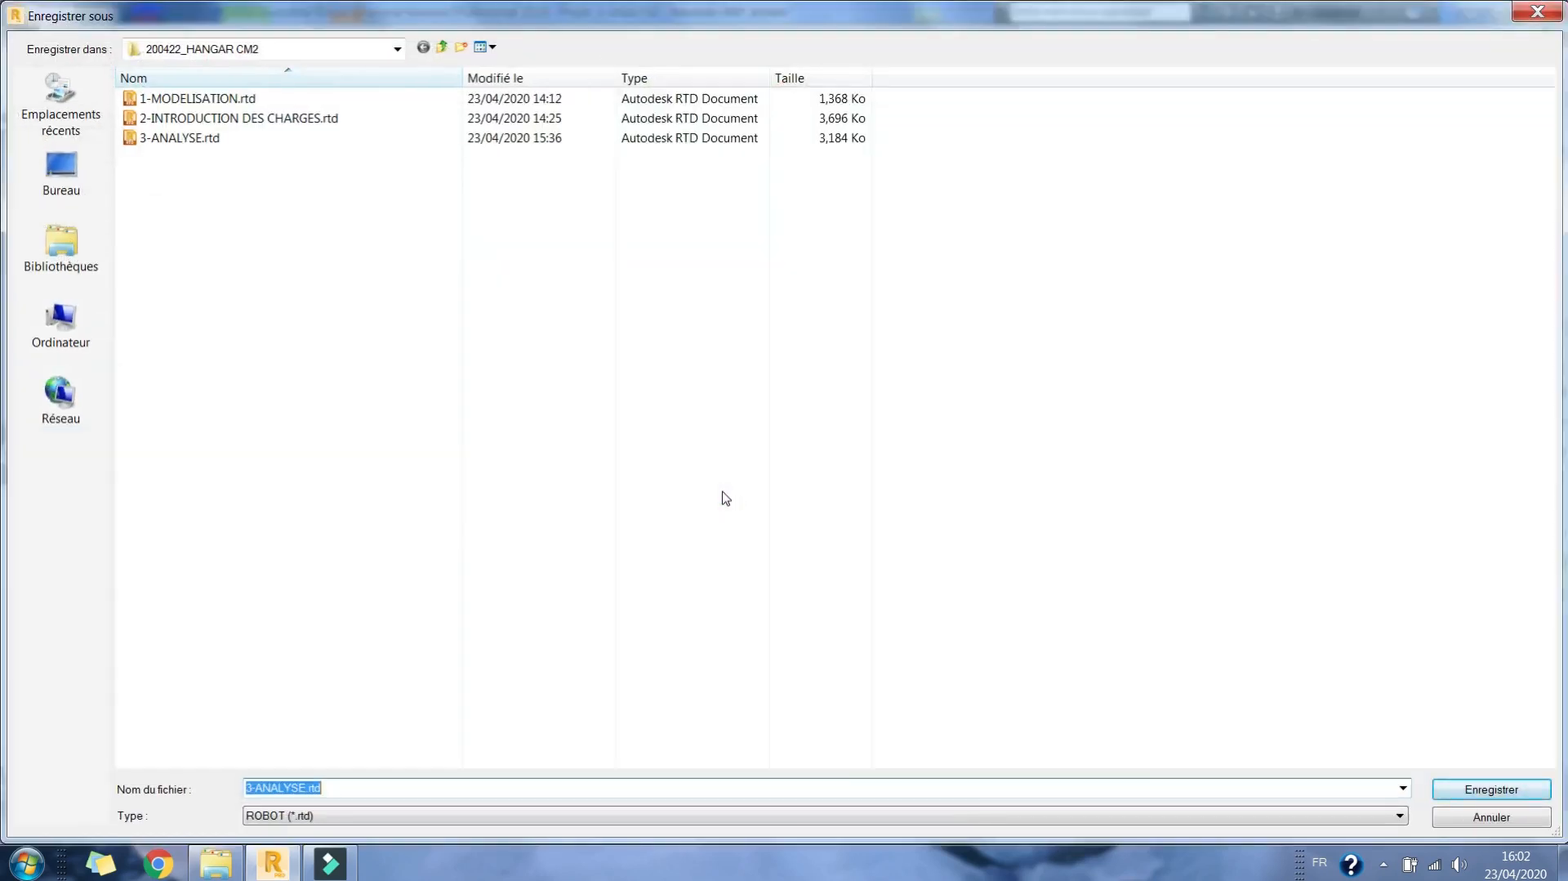
type("4-DIMENSIONNEMENT DES V")
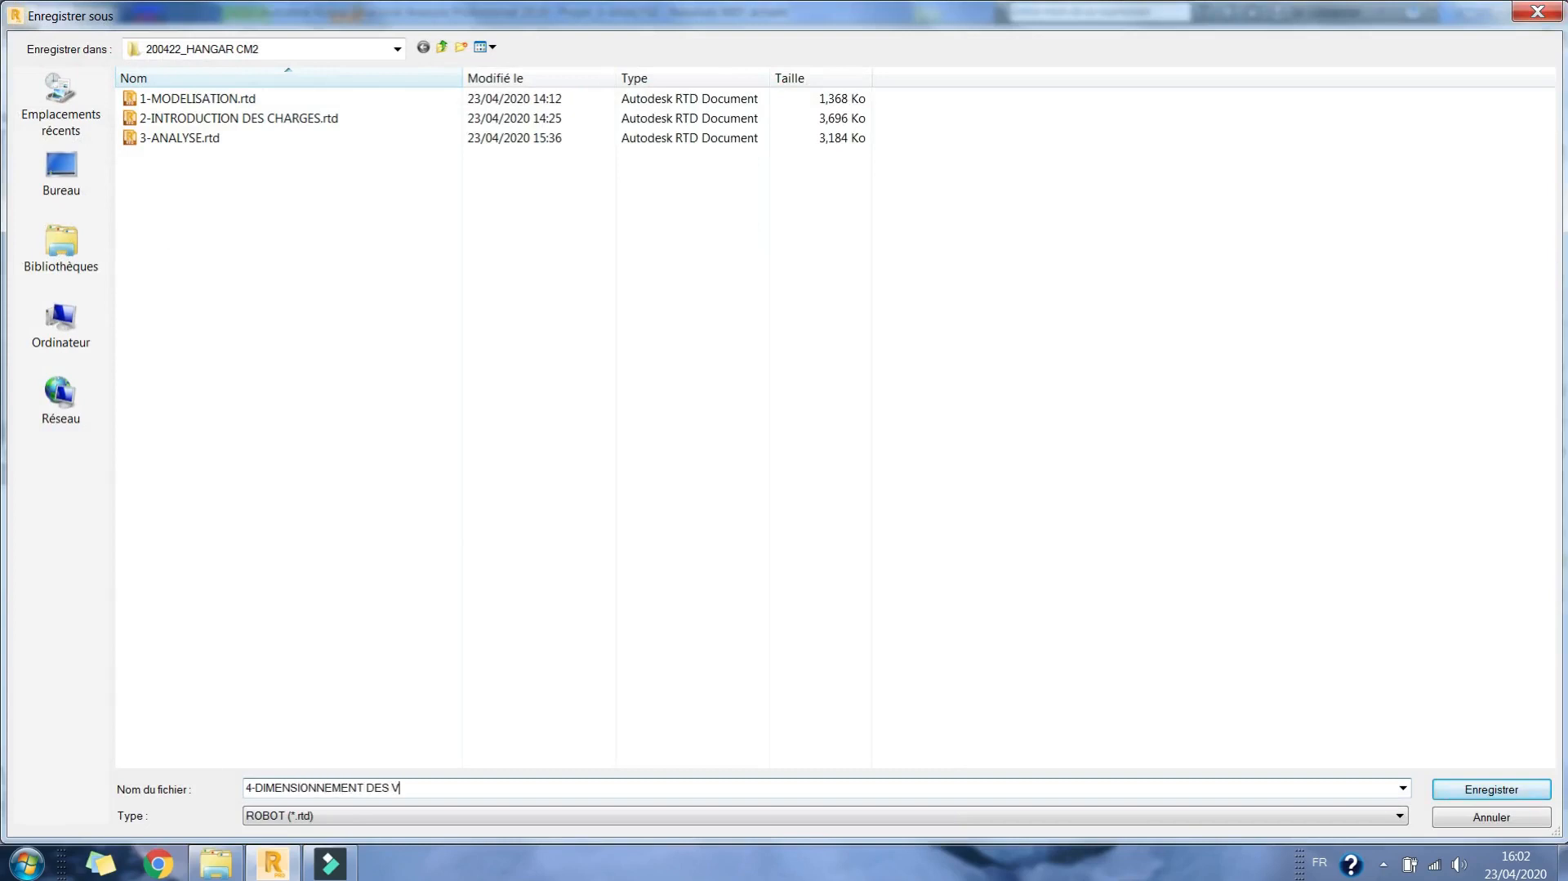
key("Return")
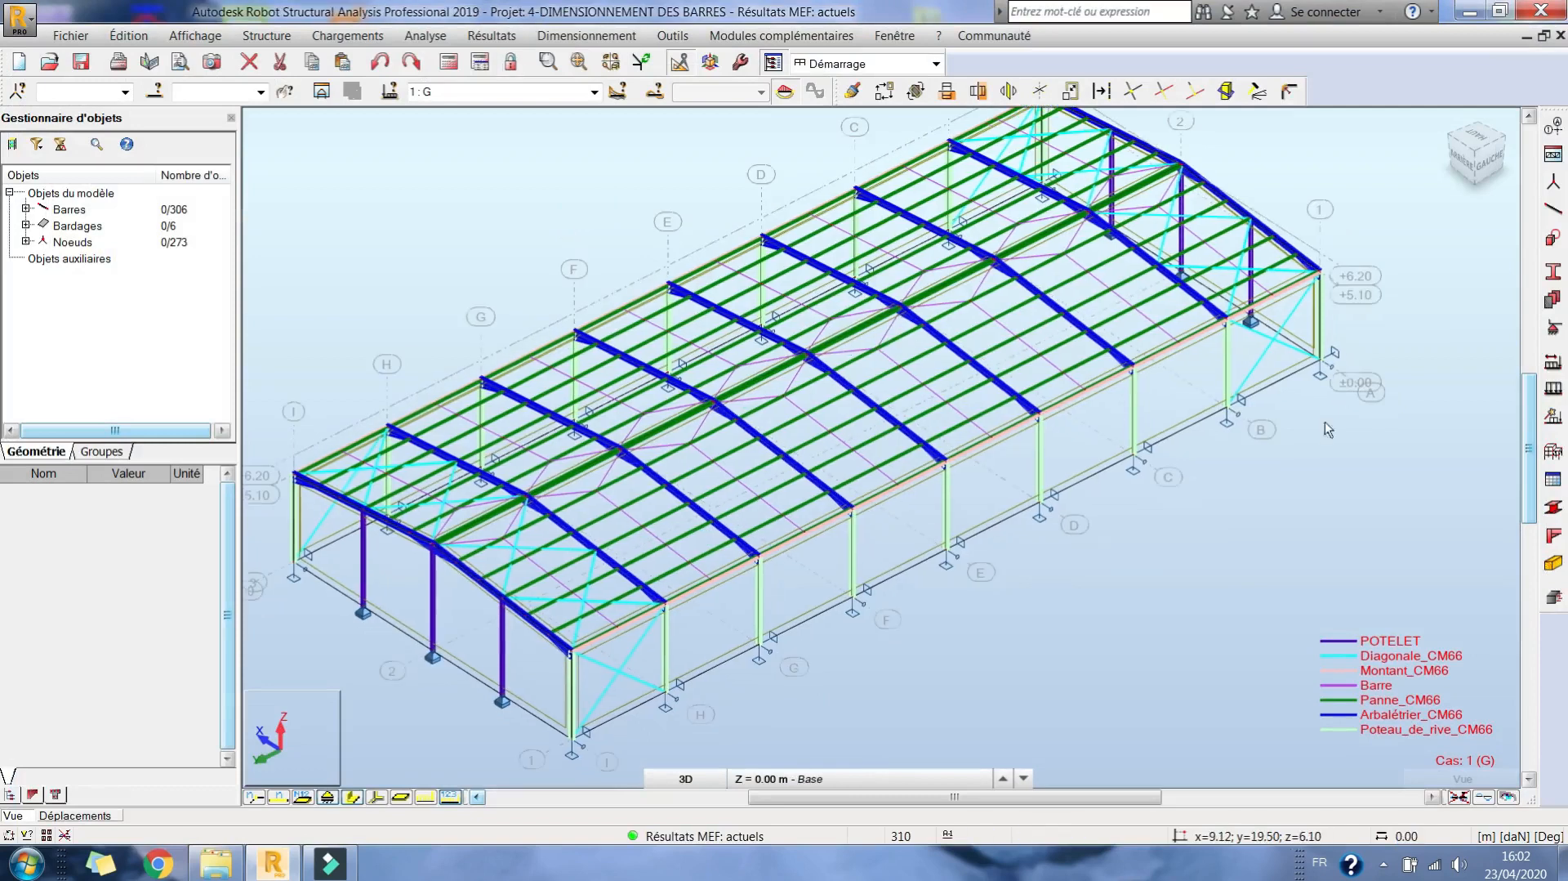
Open the CM66 steel member design and start a new member family numbered 1.
left_click(1553, 508)
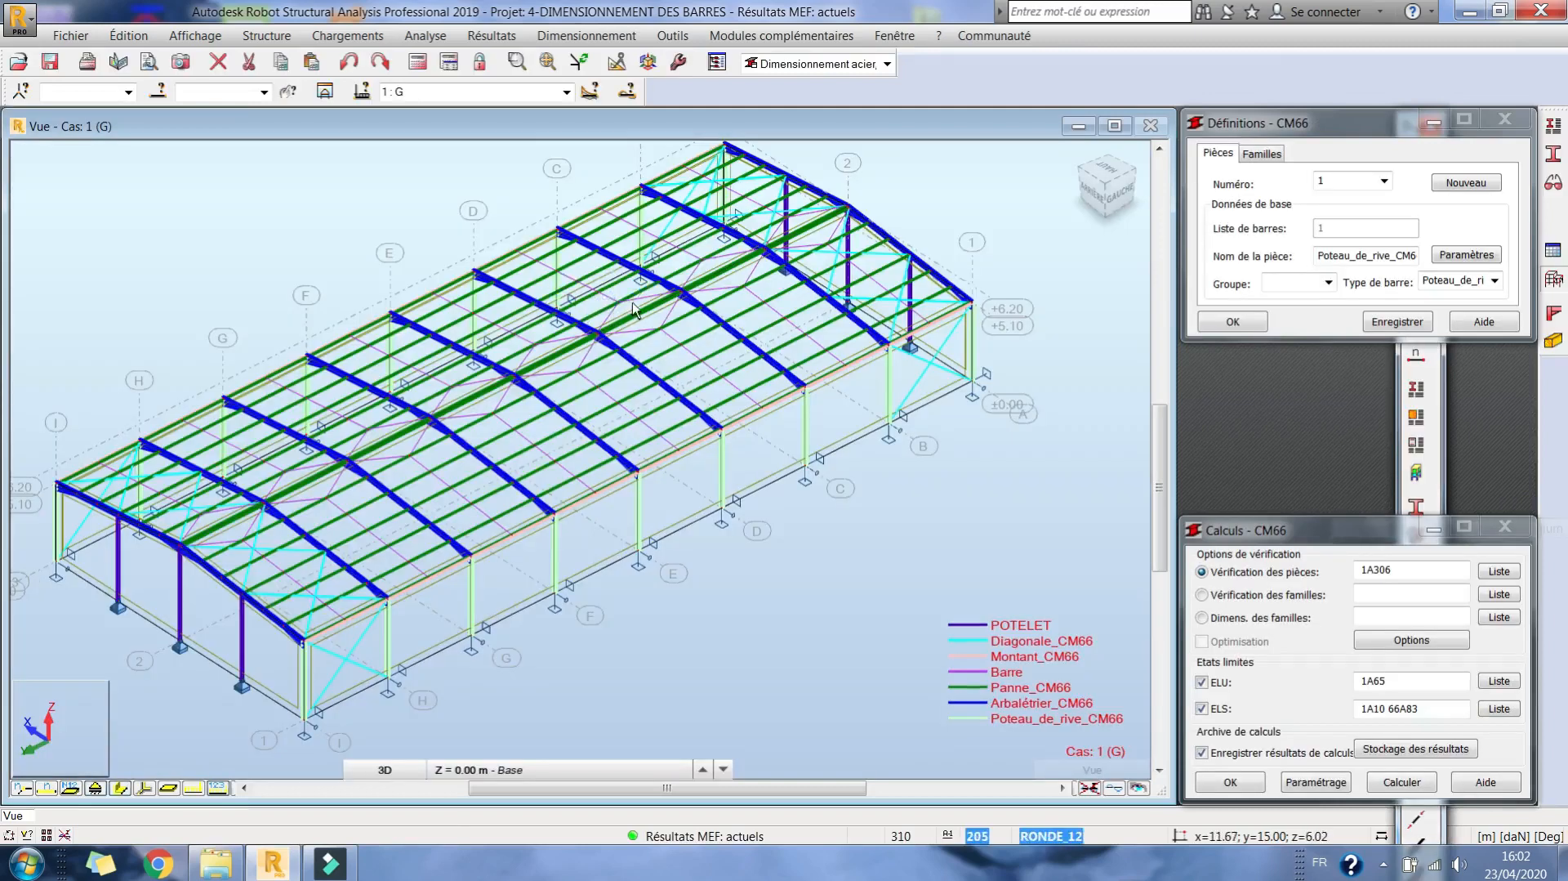
left_click(1263, 153)
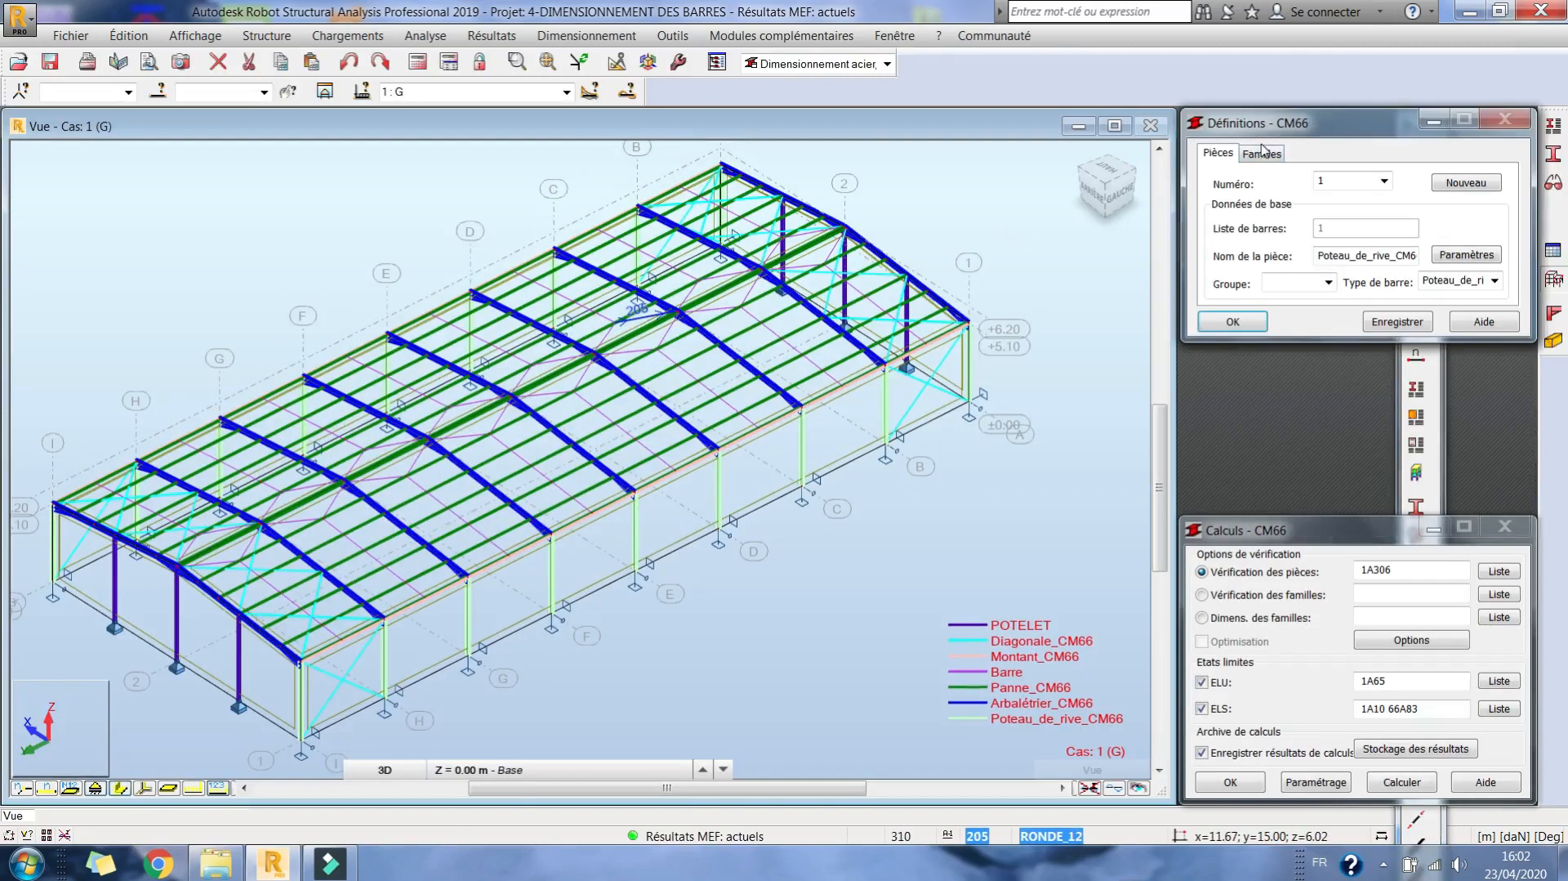
left_click(1445, 183)
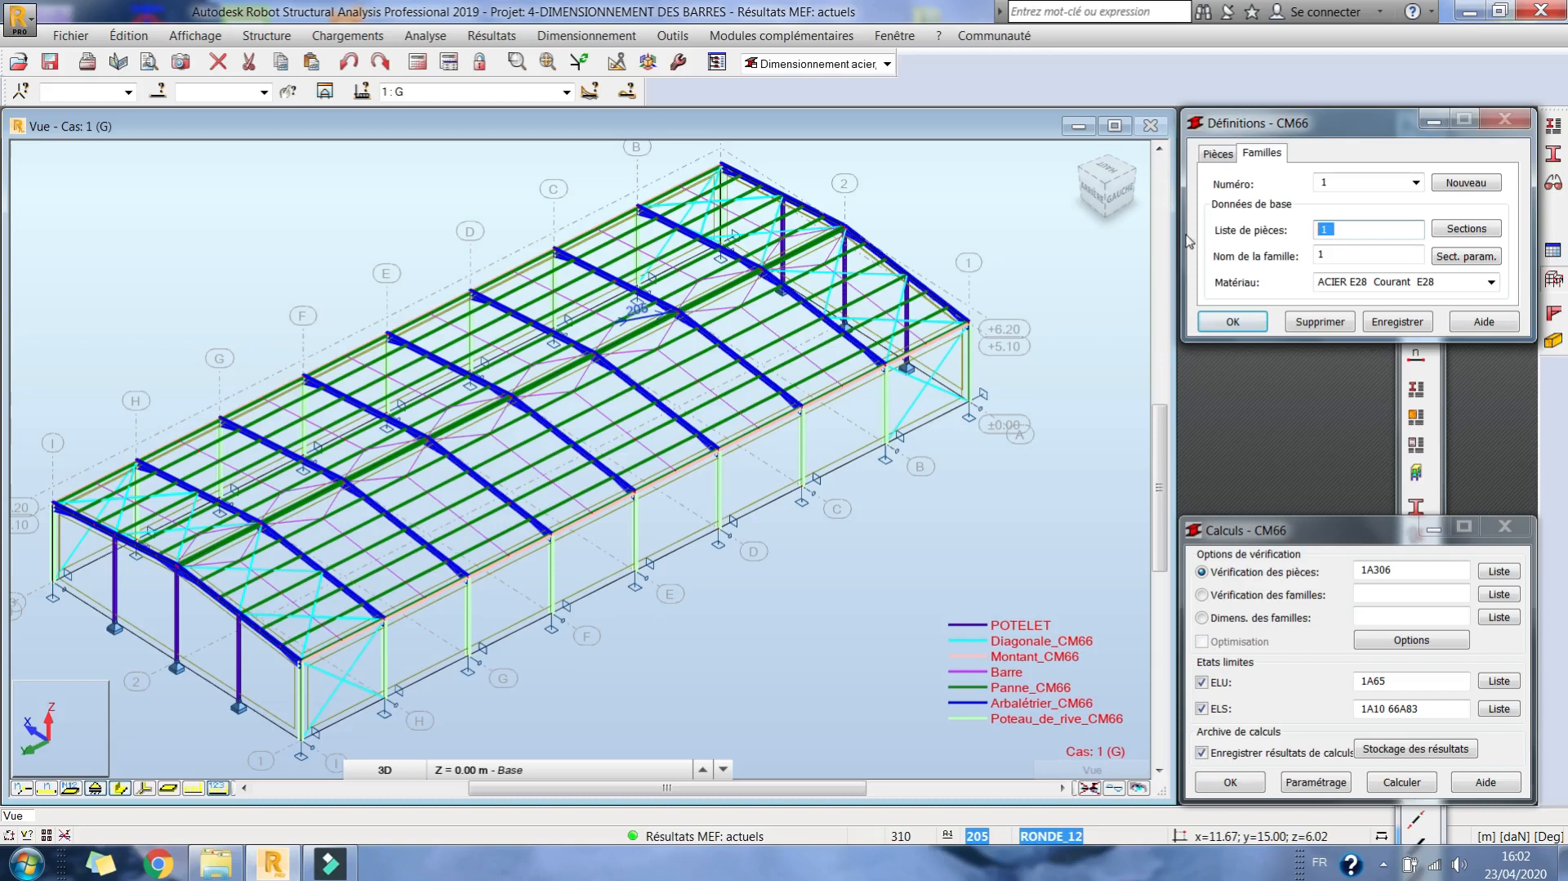
Assign all bars of type Poteau_de_rive_CM66 to family 1, name it POTEAUX and save it.
key("BackSpace")
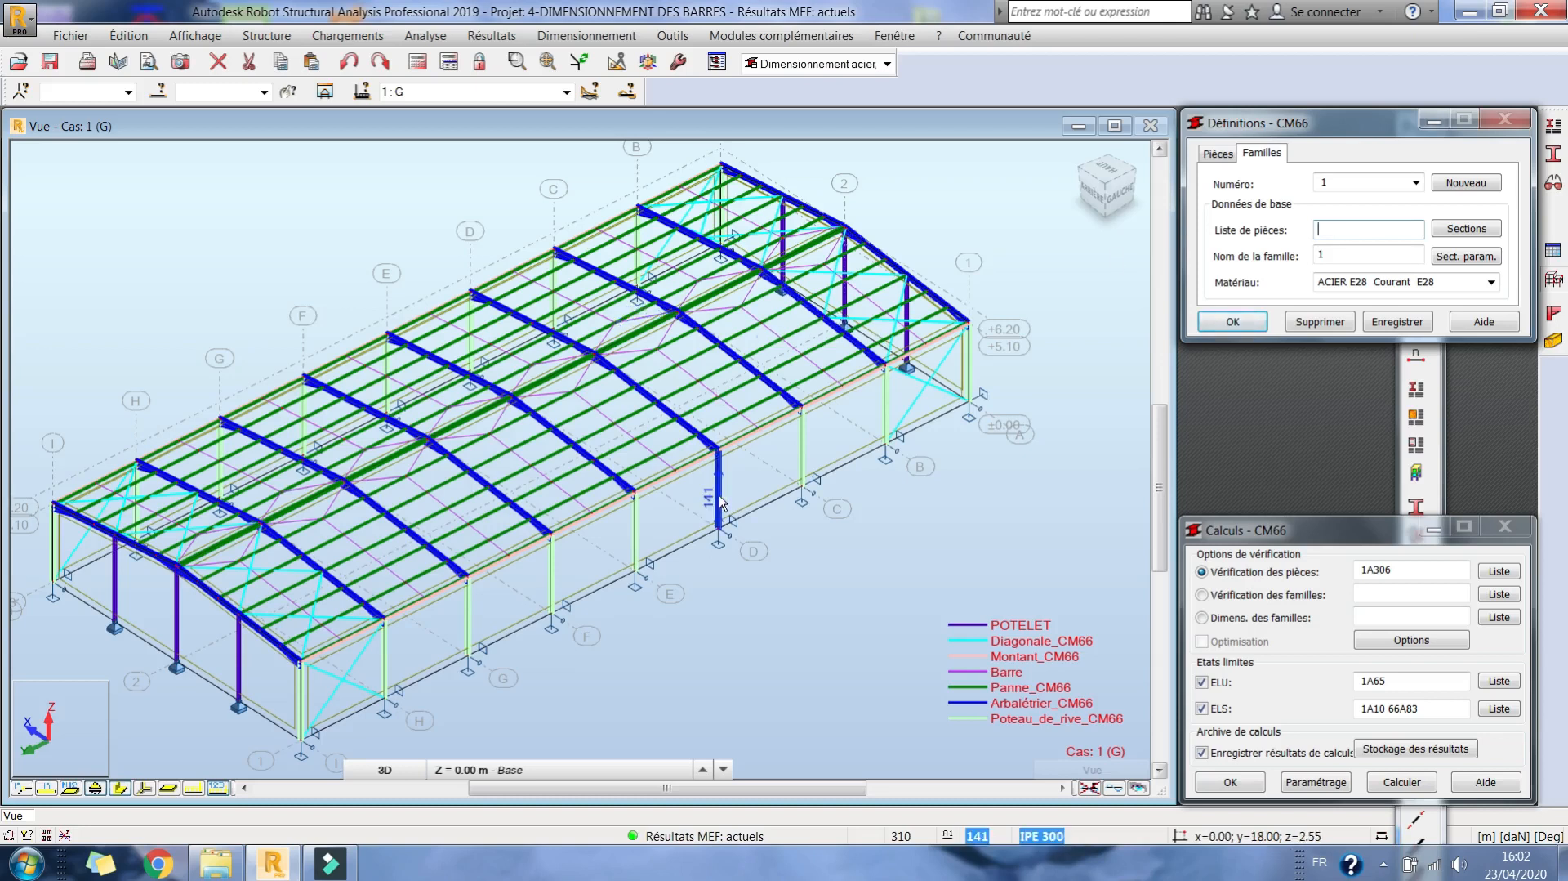
right_click(721, 501)
mouse_move(735, 422)
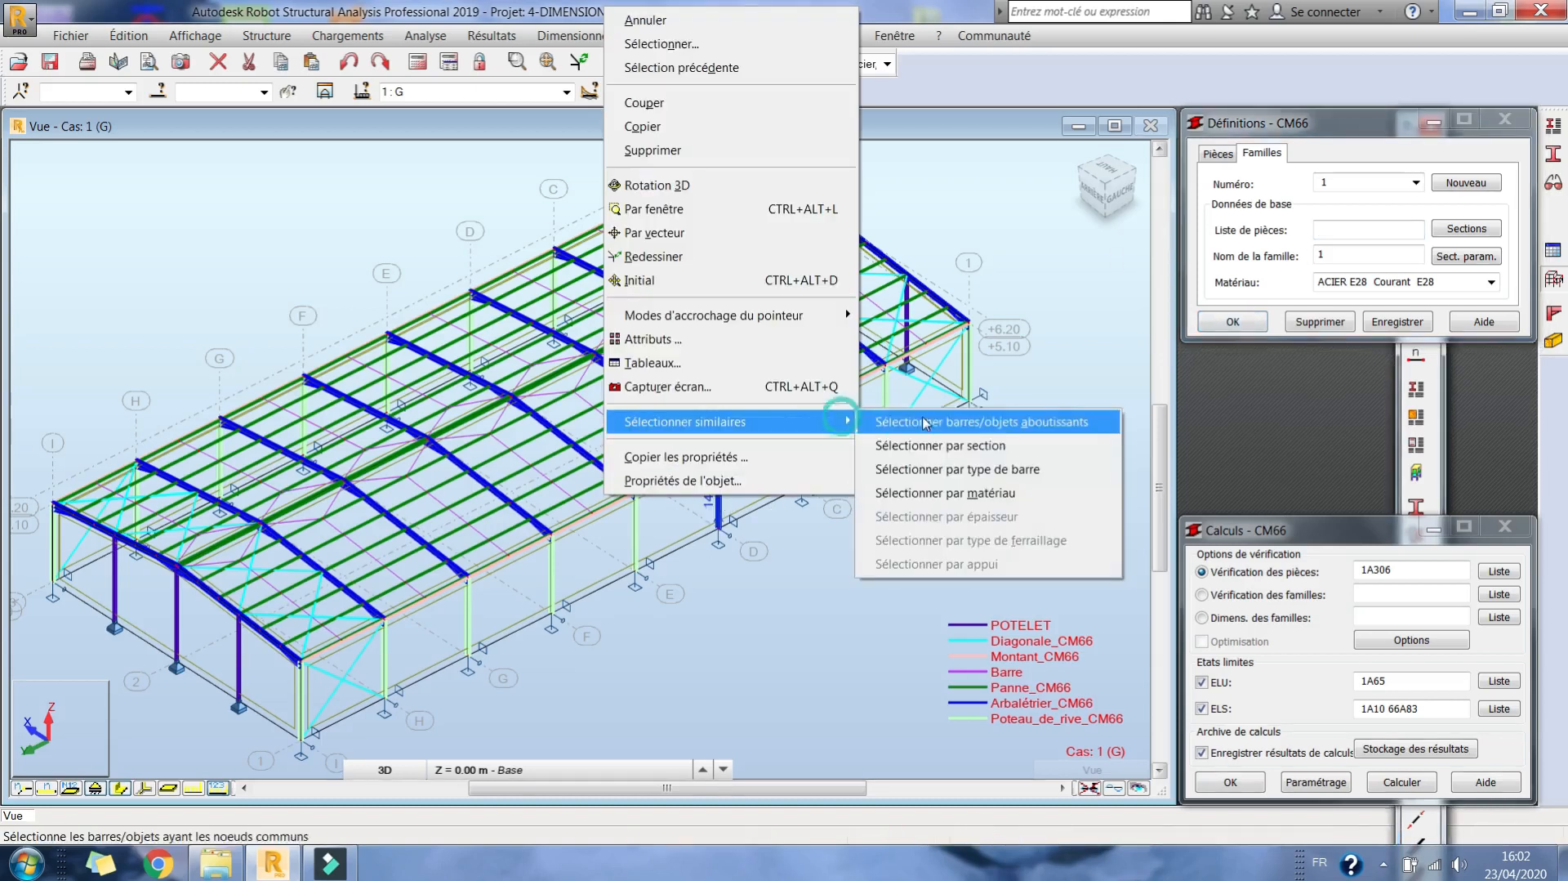
left_click(952, 469)
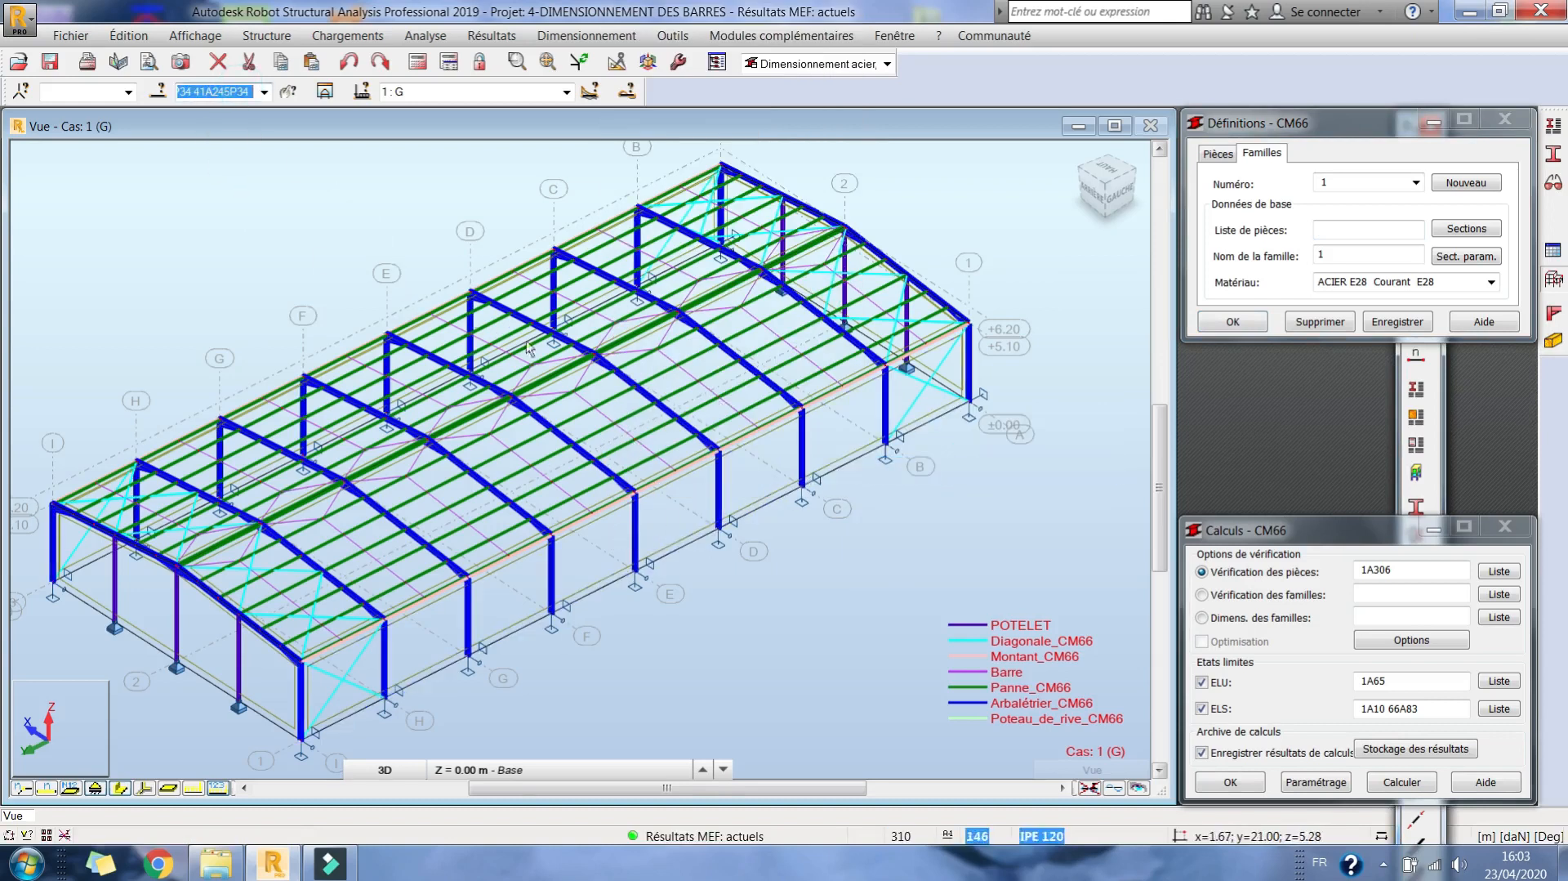
left_click(1333, 231)
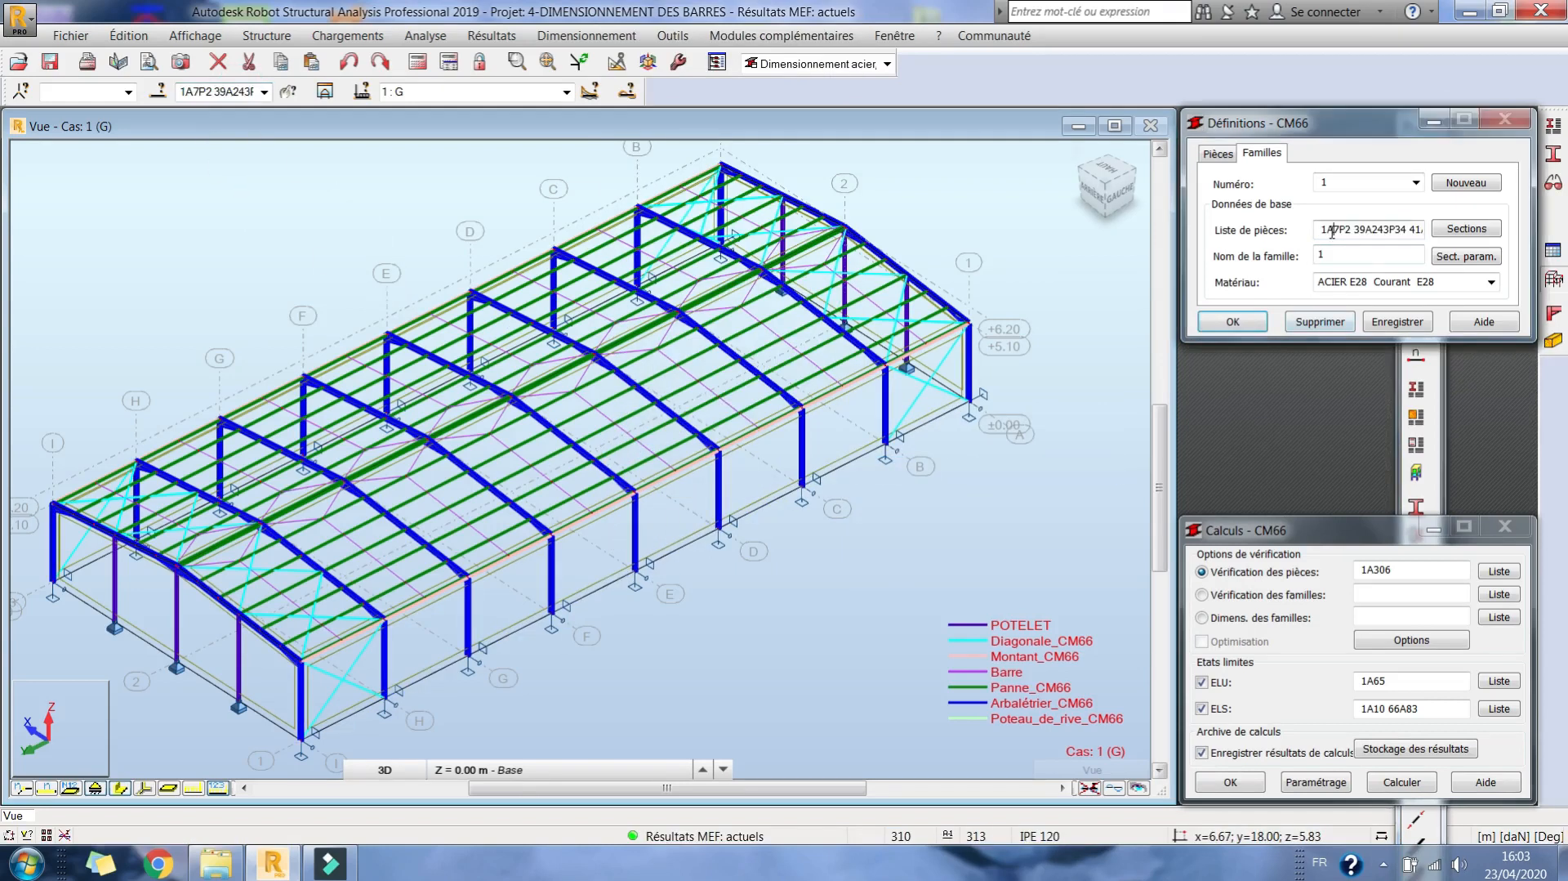
double_click(1332, 256)
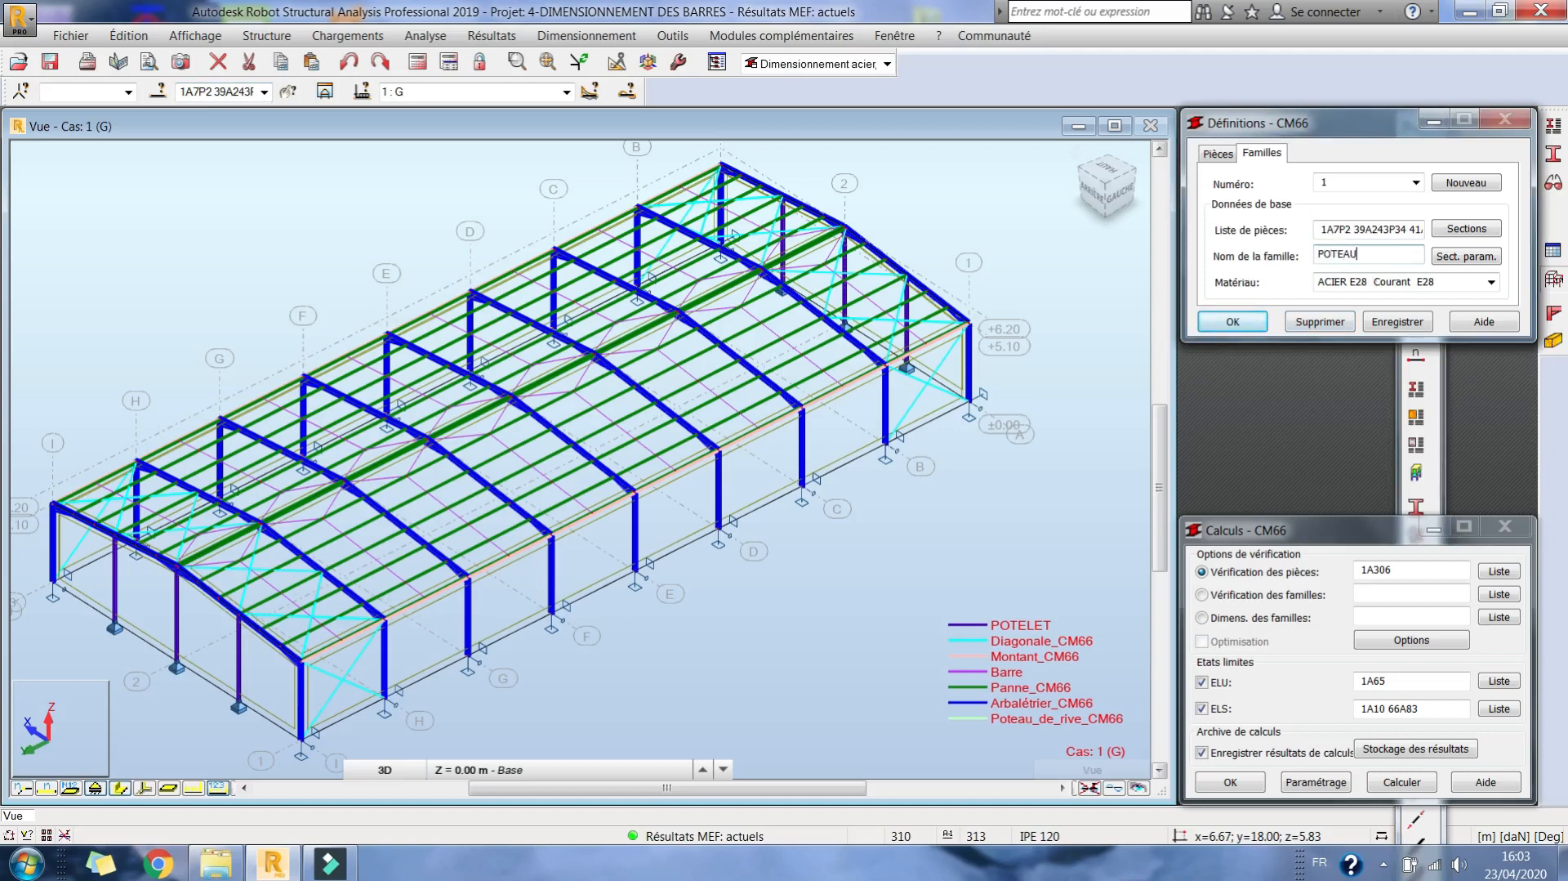
left_click(1398, 323)
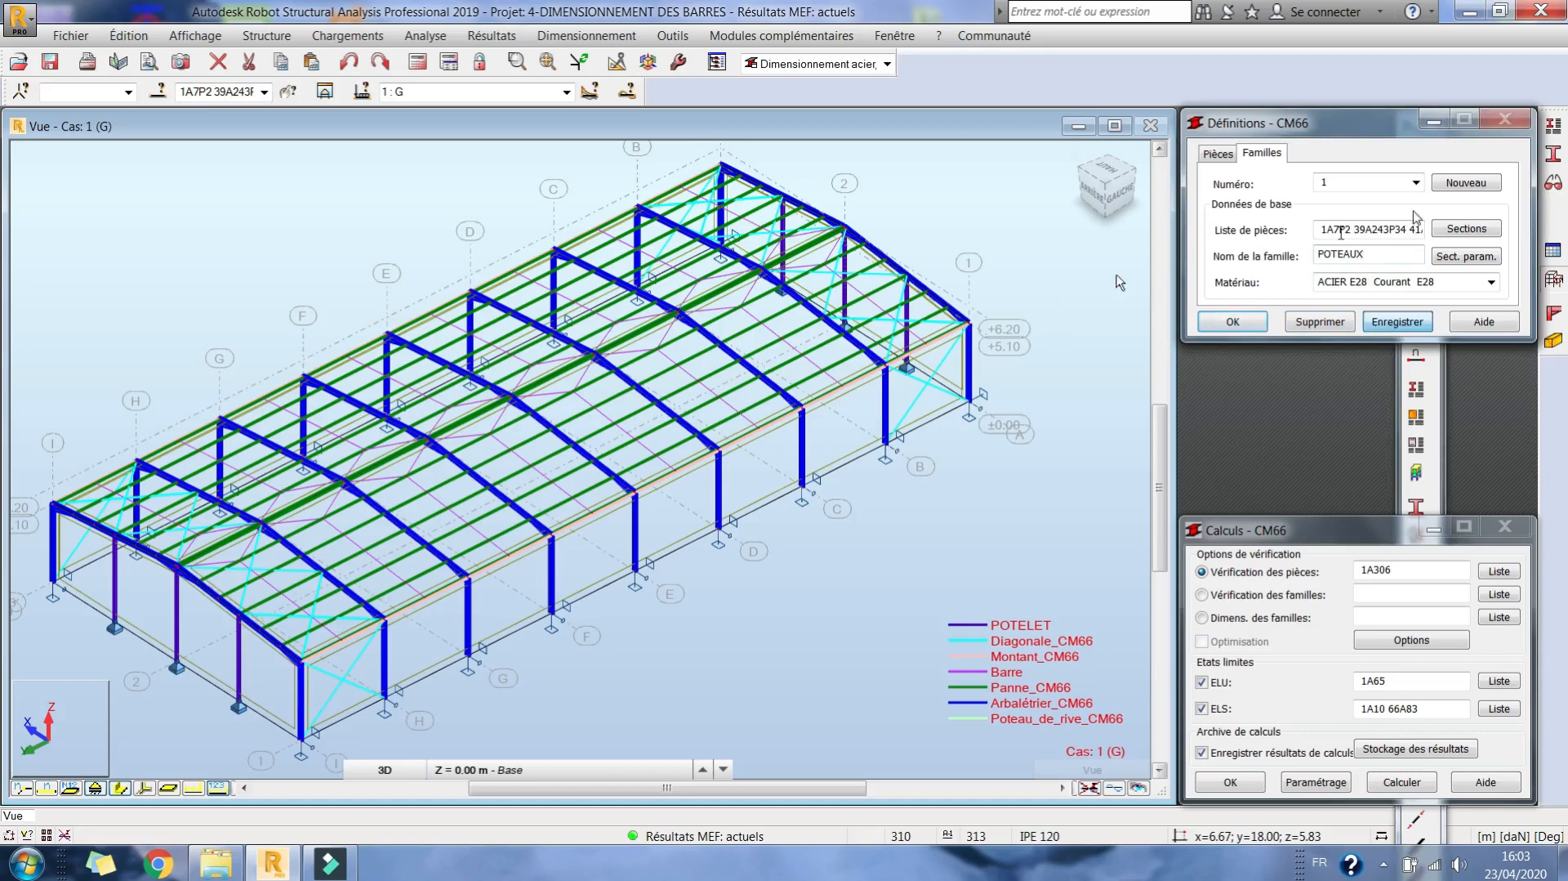
Start family 2 and fill its member list with all bars of type Arbalétrier_CM66.
left_click(1462, 182)
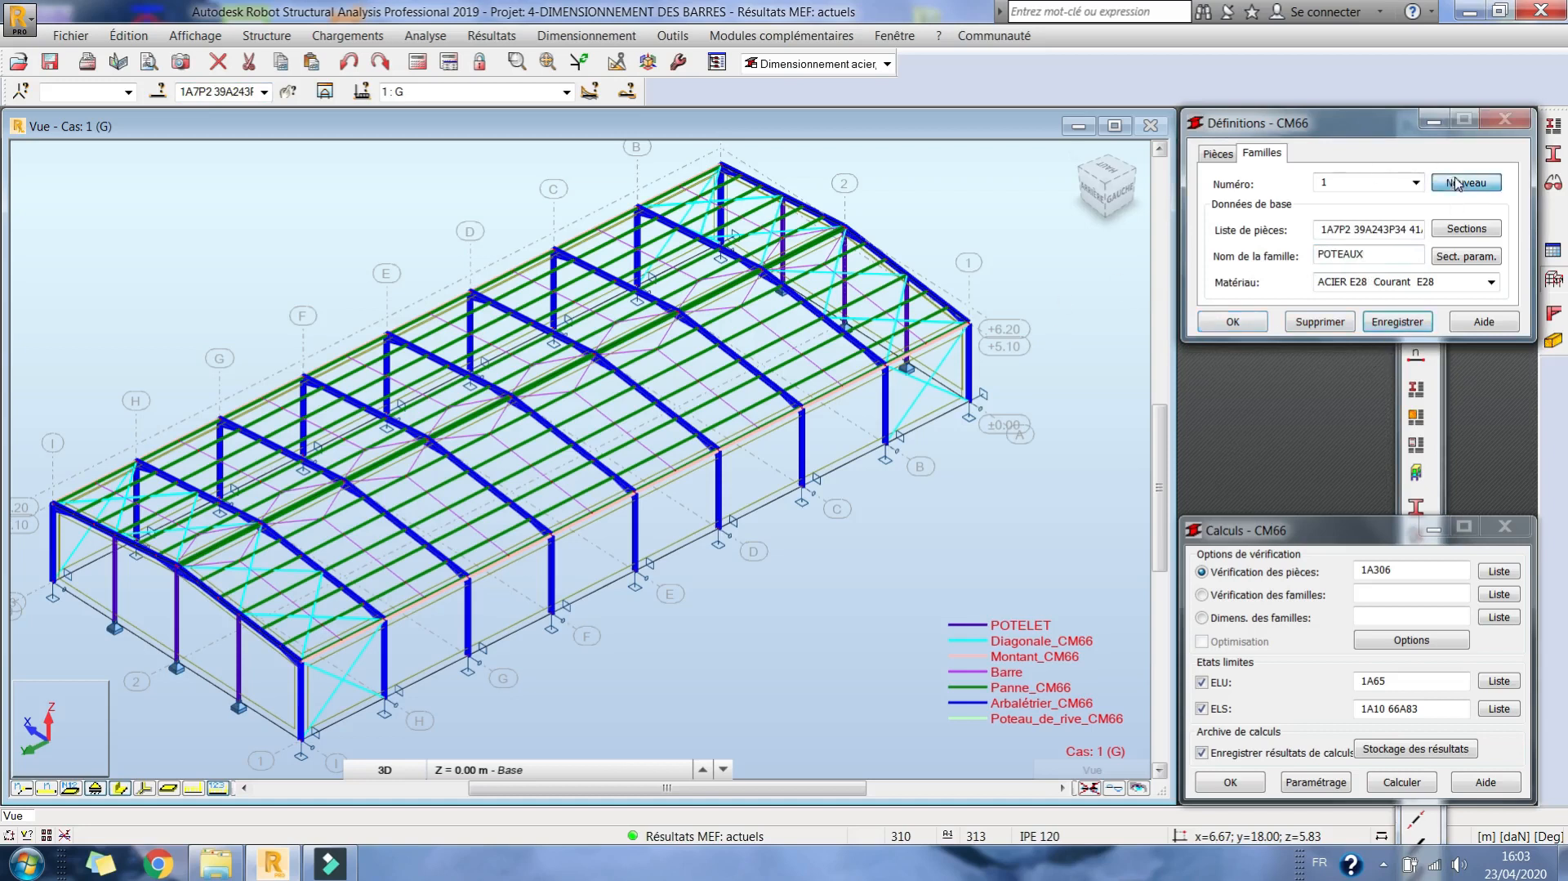
left_click(164, 94)
left_click(1366, 438)
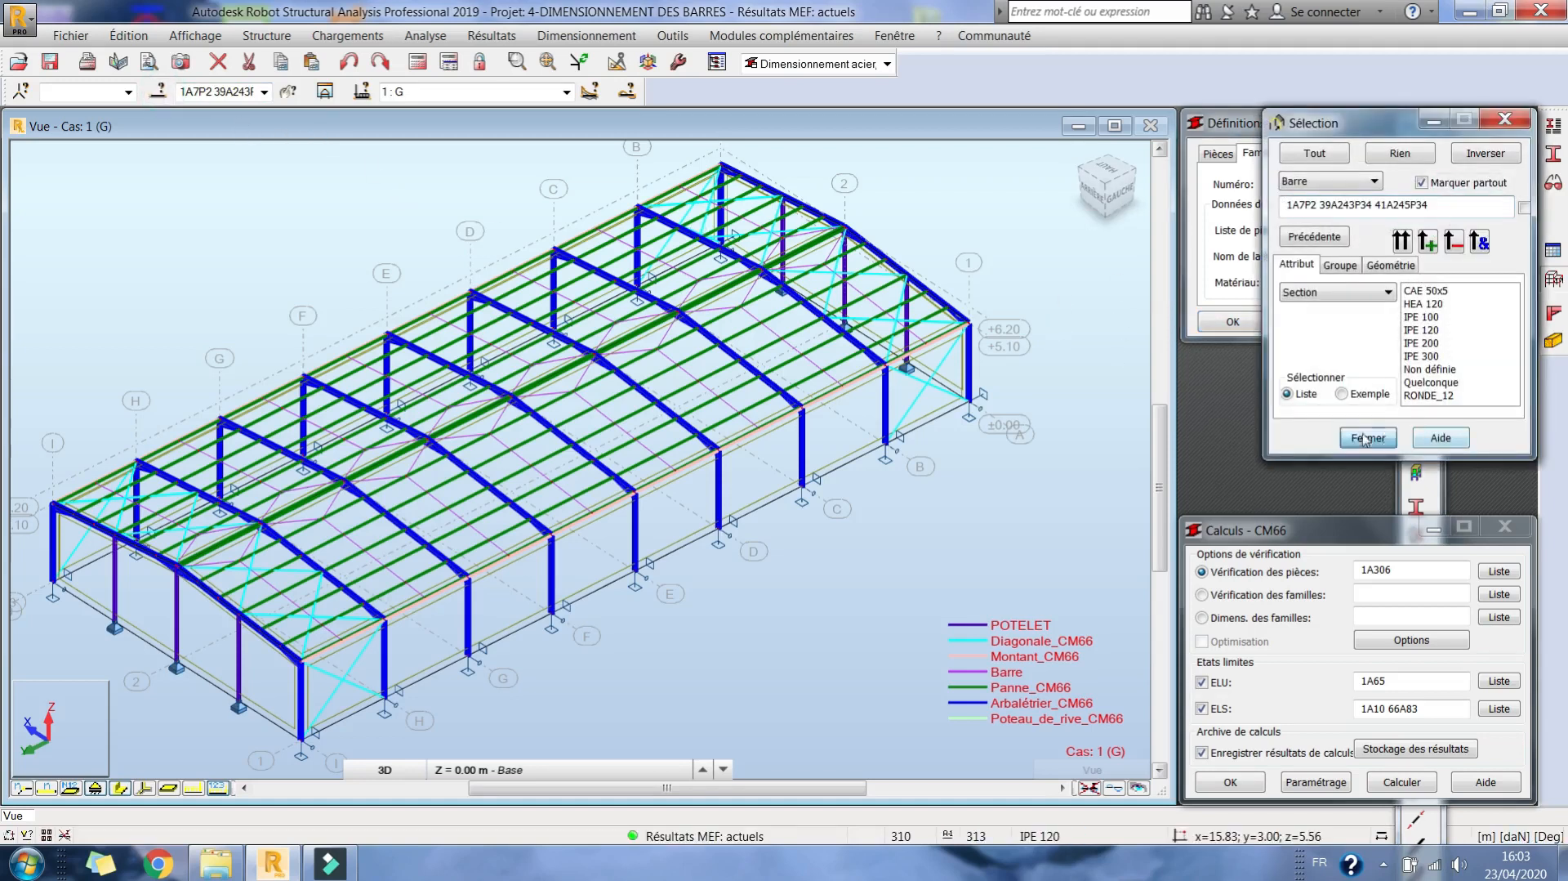
right_click(539, 357)
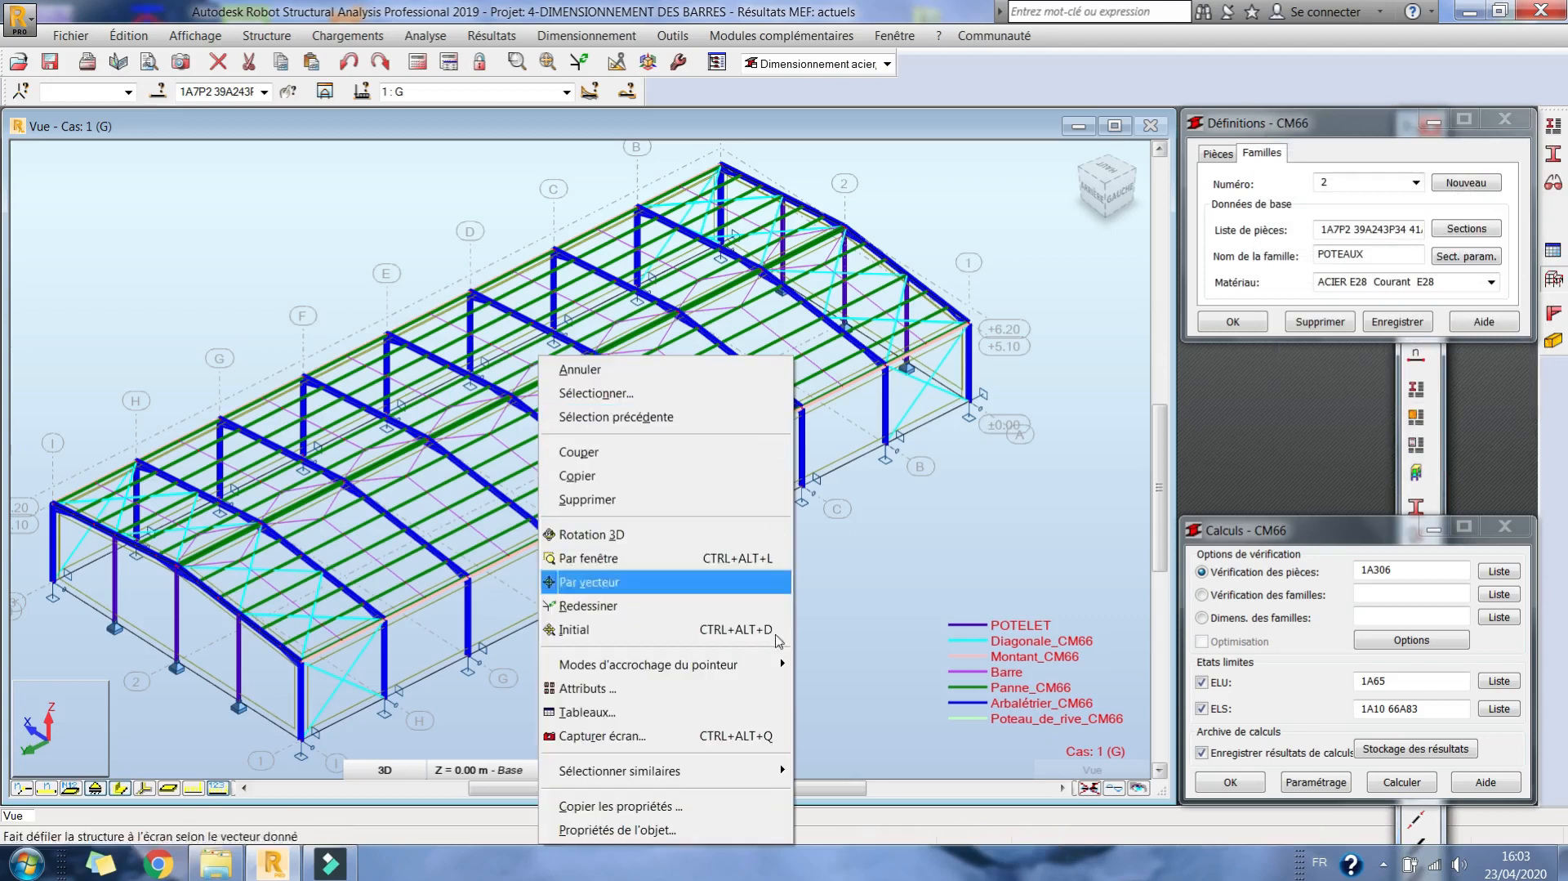
mouse_move(768, 771)
left_click(915, 696)
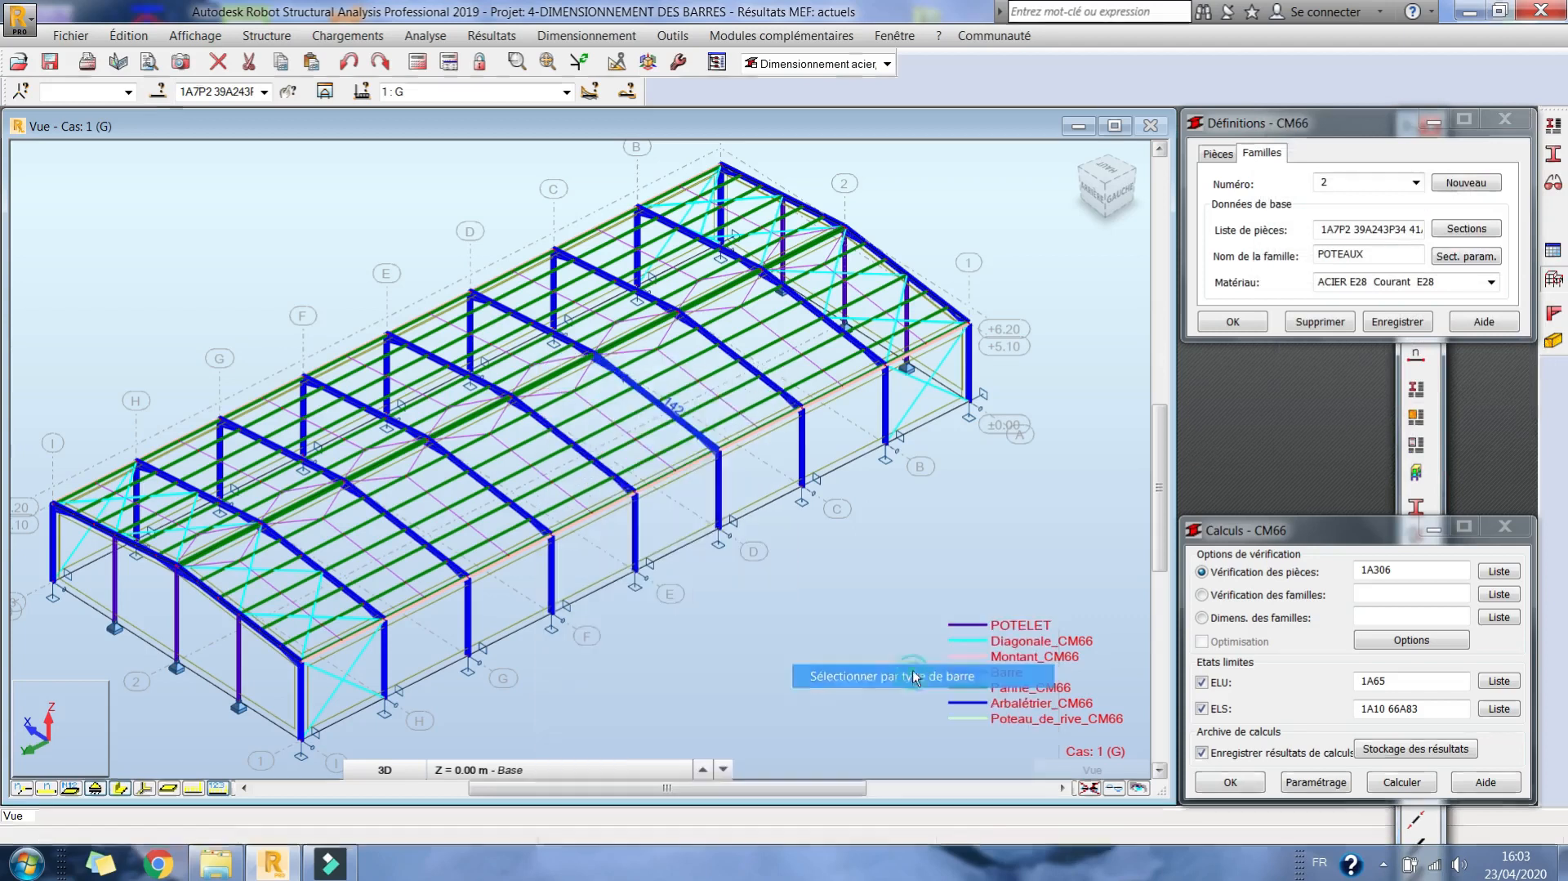
left_click(214, 91)
key("ctrl+c")
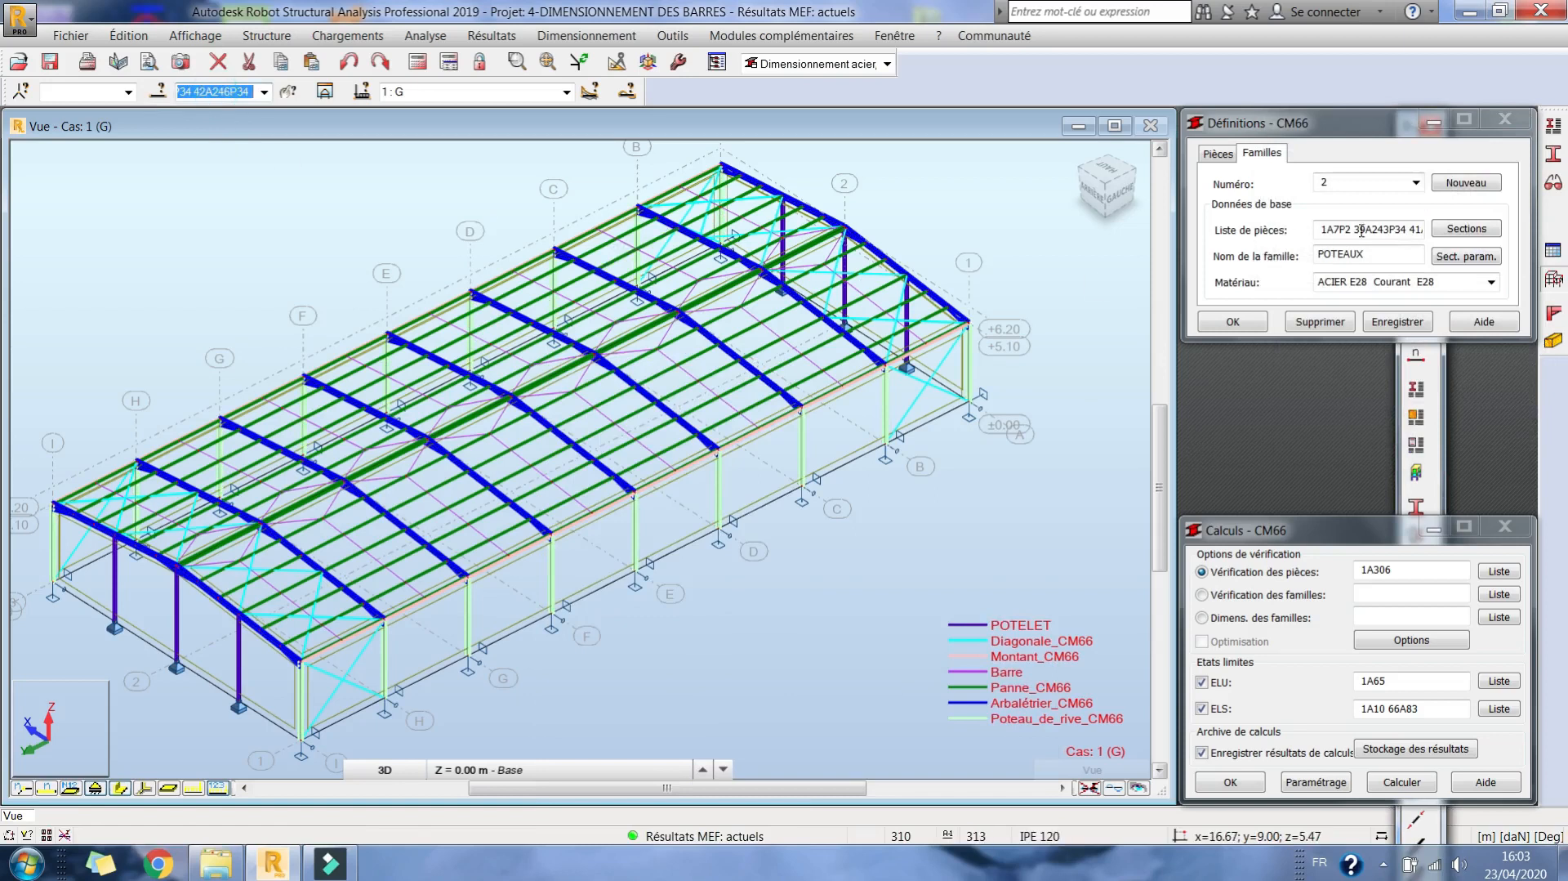
left_click(1324, 229)
key("ctrl+v")
Name family 2 TRAVERSES and save it.
key("Tab")
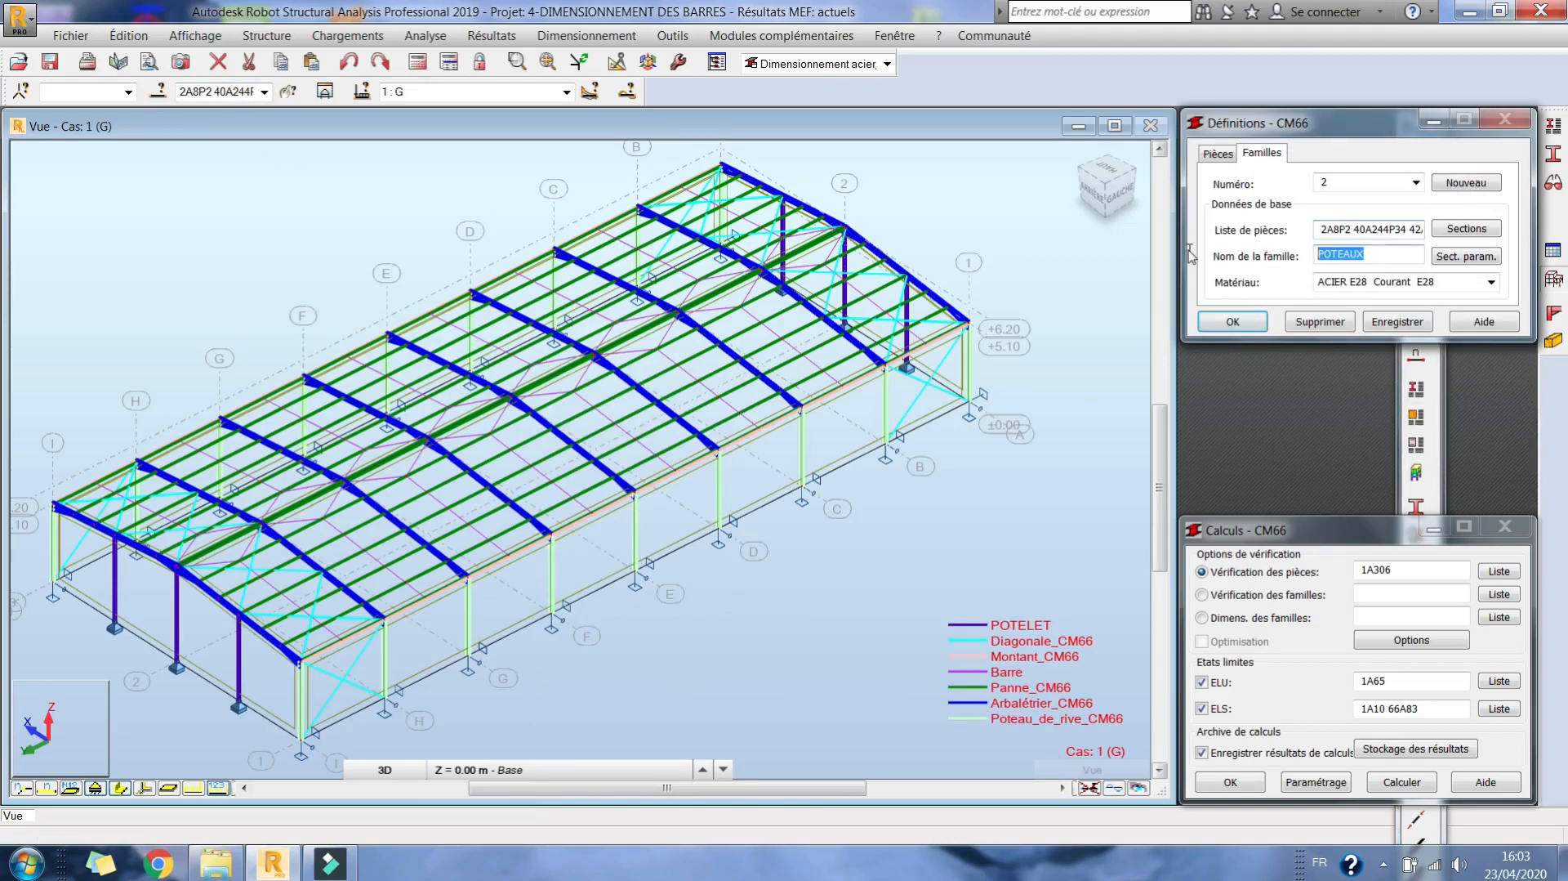
type("TRAVERSES")
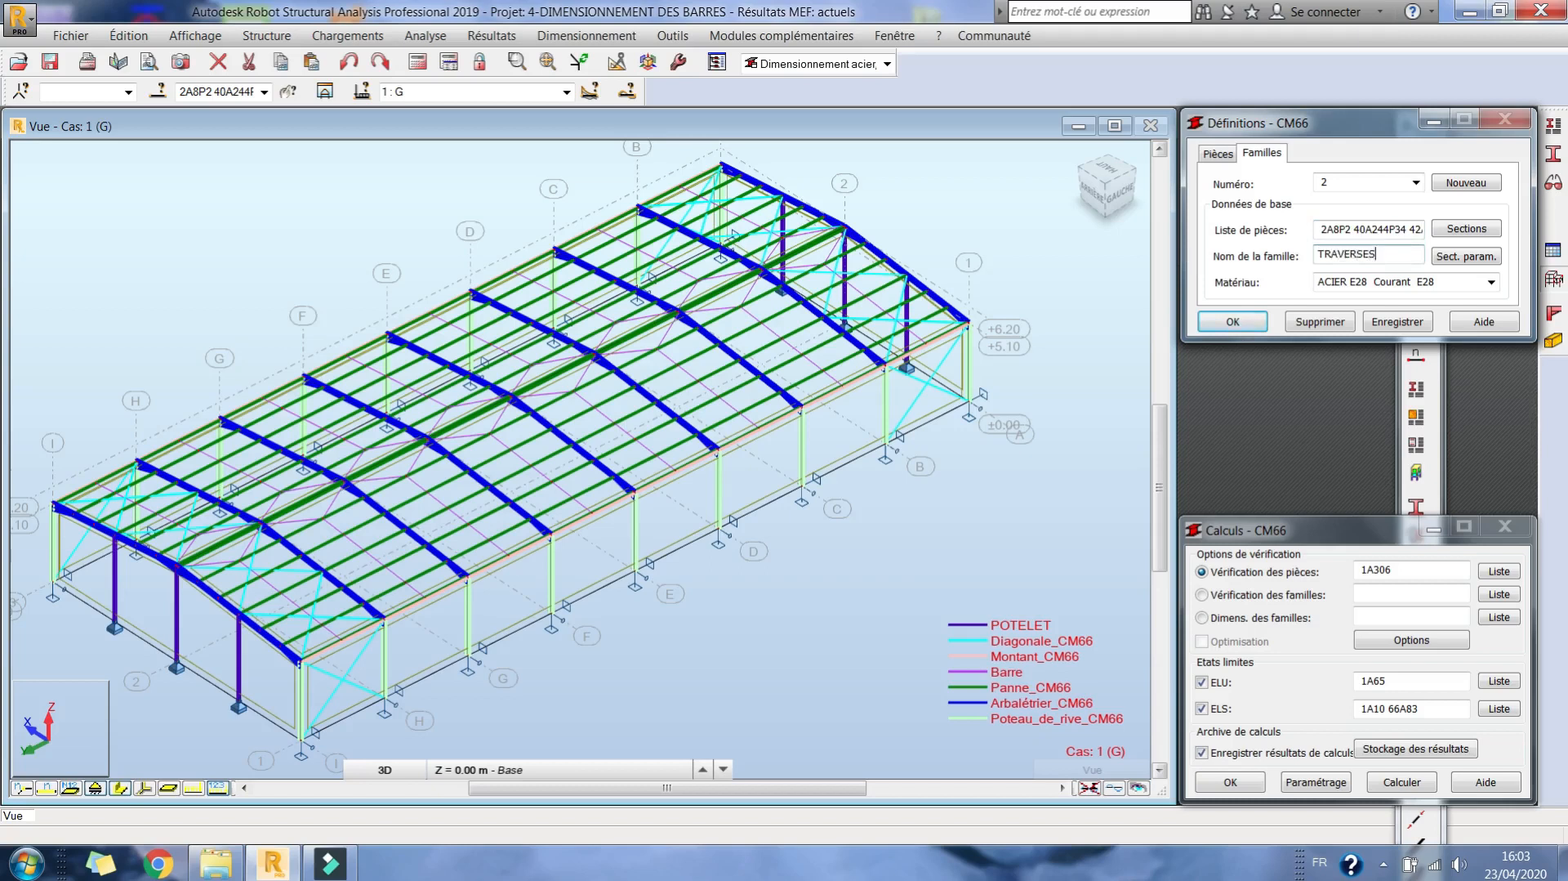
left_click(1397, 321)
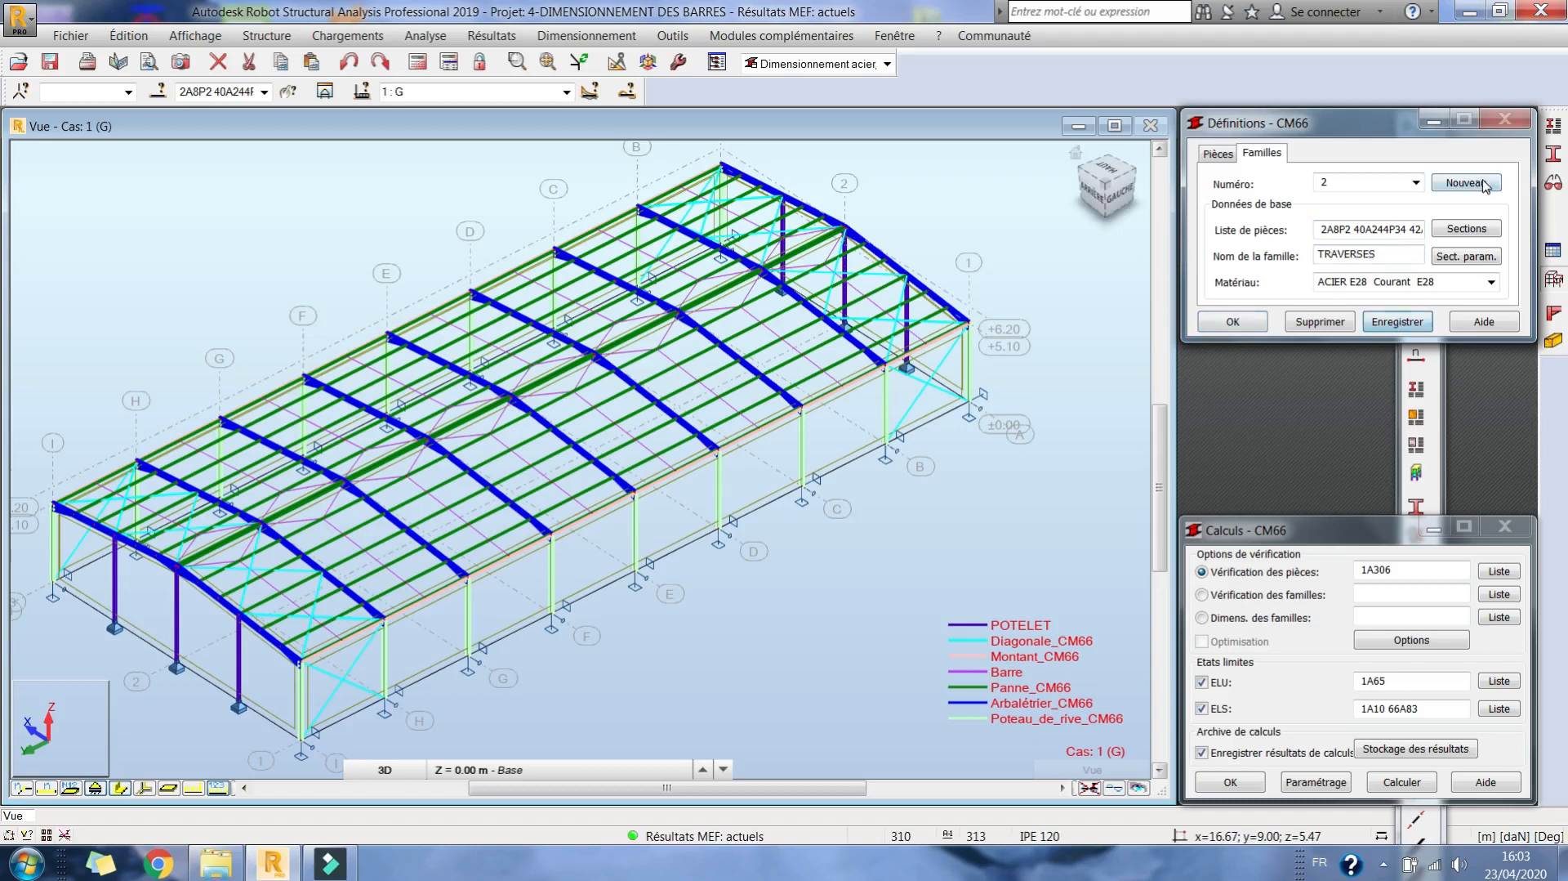
Start family 3, assign all bars of type POTELET (301A306) to it, name it POTELETS and save it.
left_click(1484, 183)
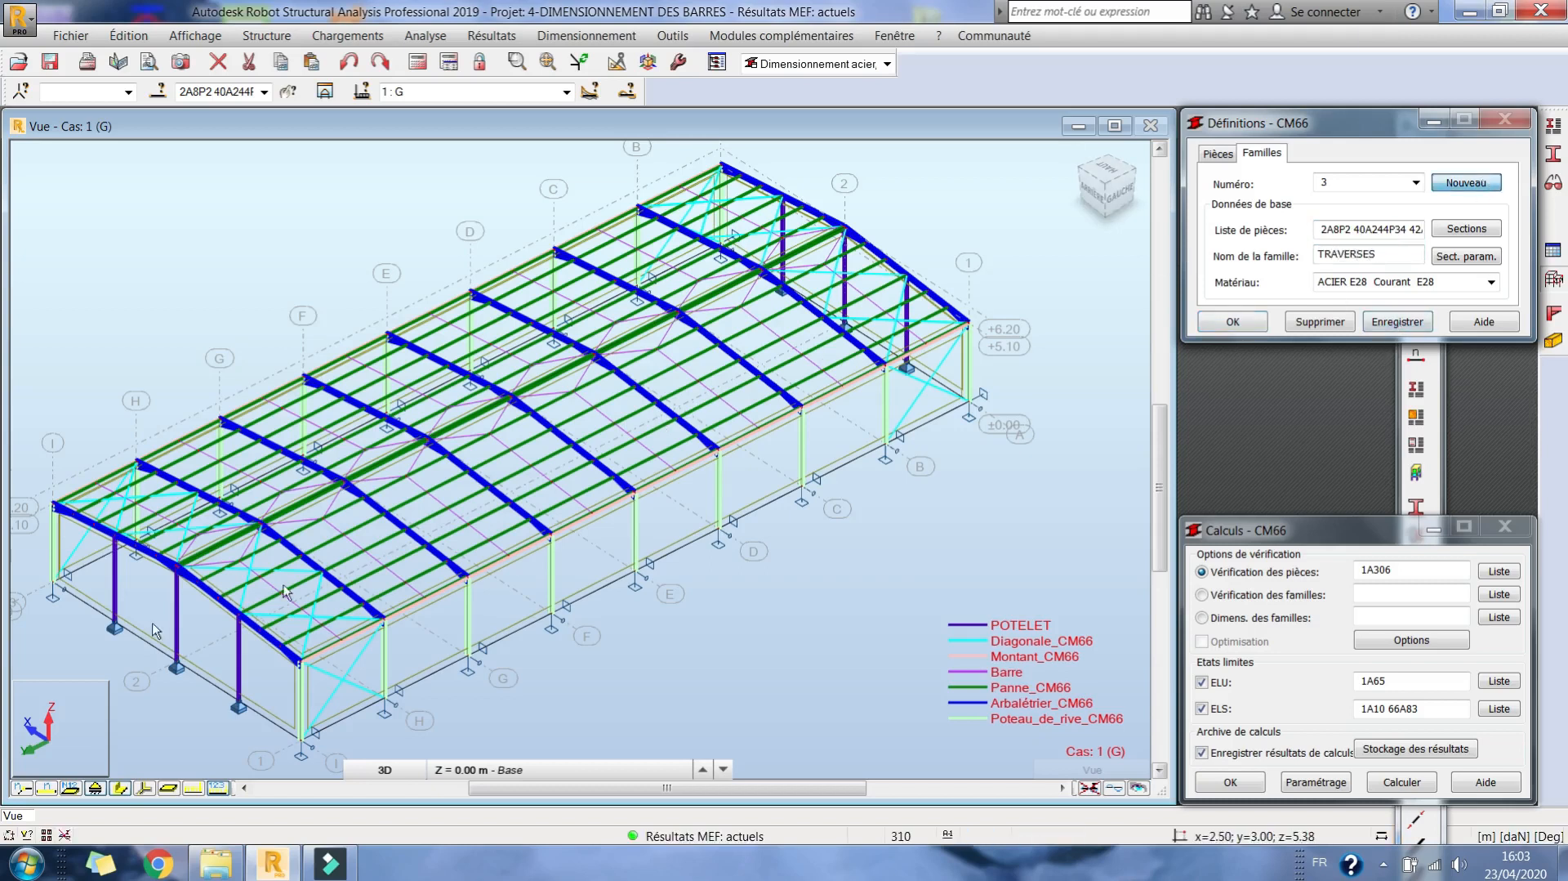
right_click(357, 606)
mouse_move(408, 520)
left_click(558, 549)
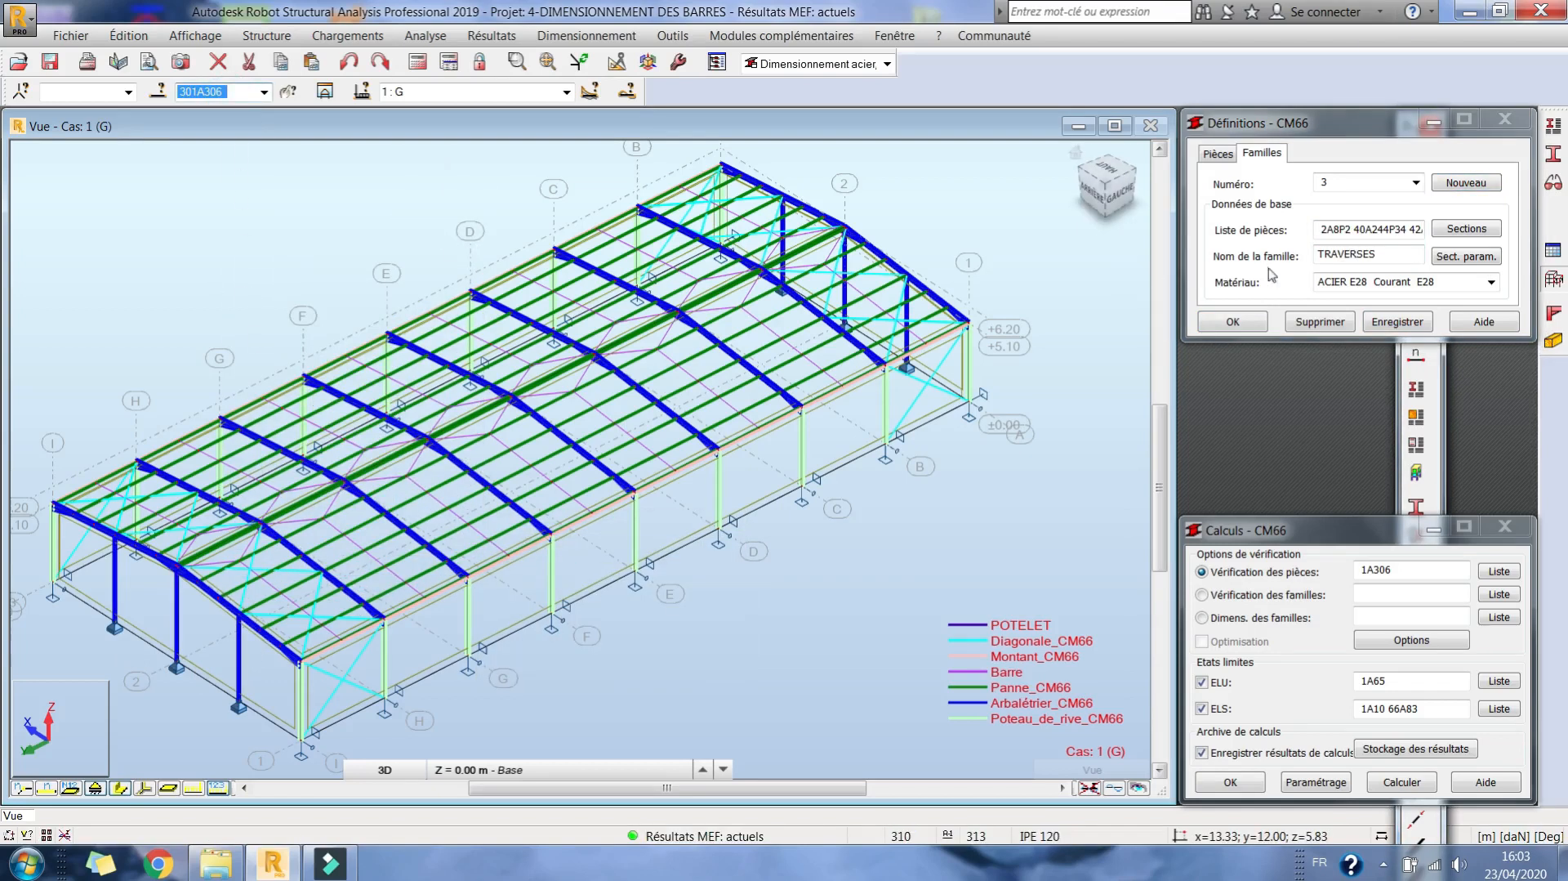
left_click(1320, 227)
double_click(1400, 256)
type("FOTELETS")
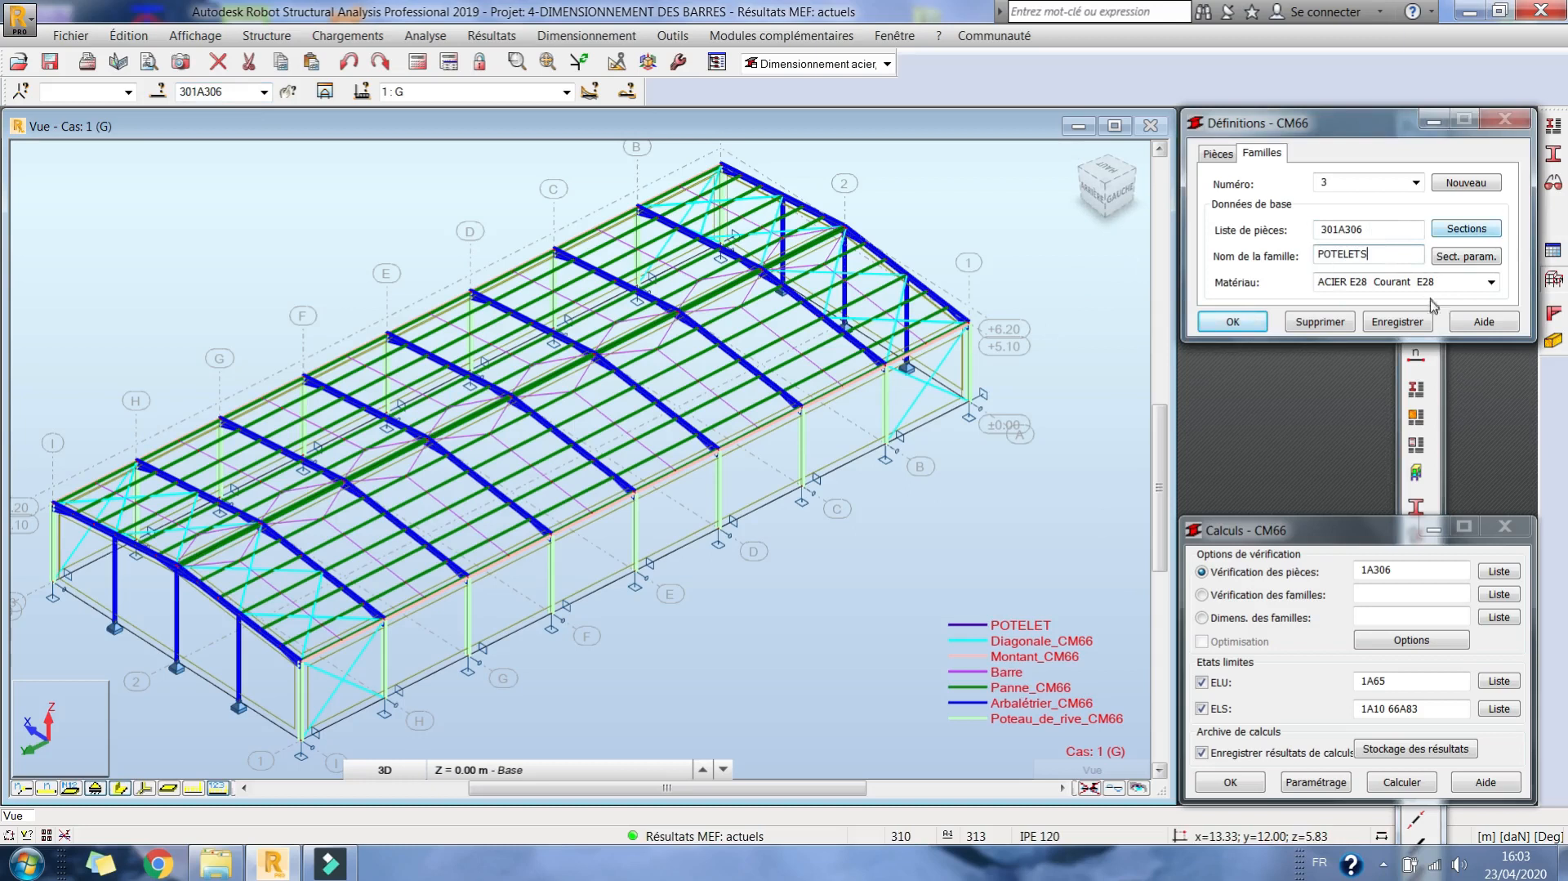
left_click(1397, 321)
Start family 4, fill its member list with all bars sharing the purlins' section, name it PANNES and save it.
left_click(1466, 182)
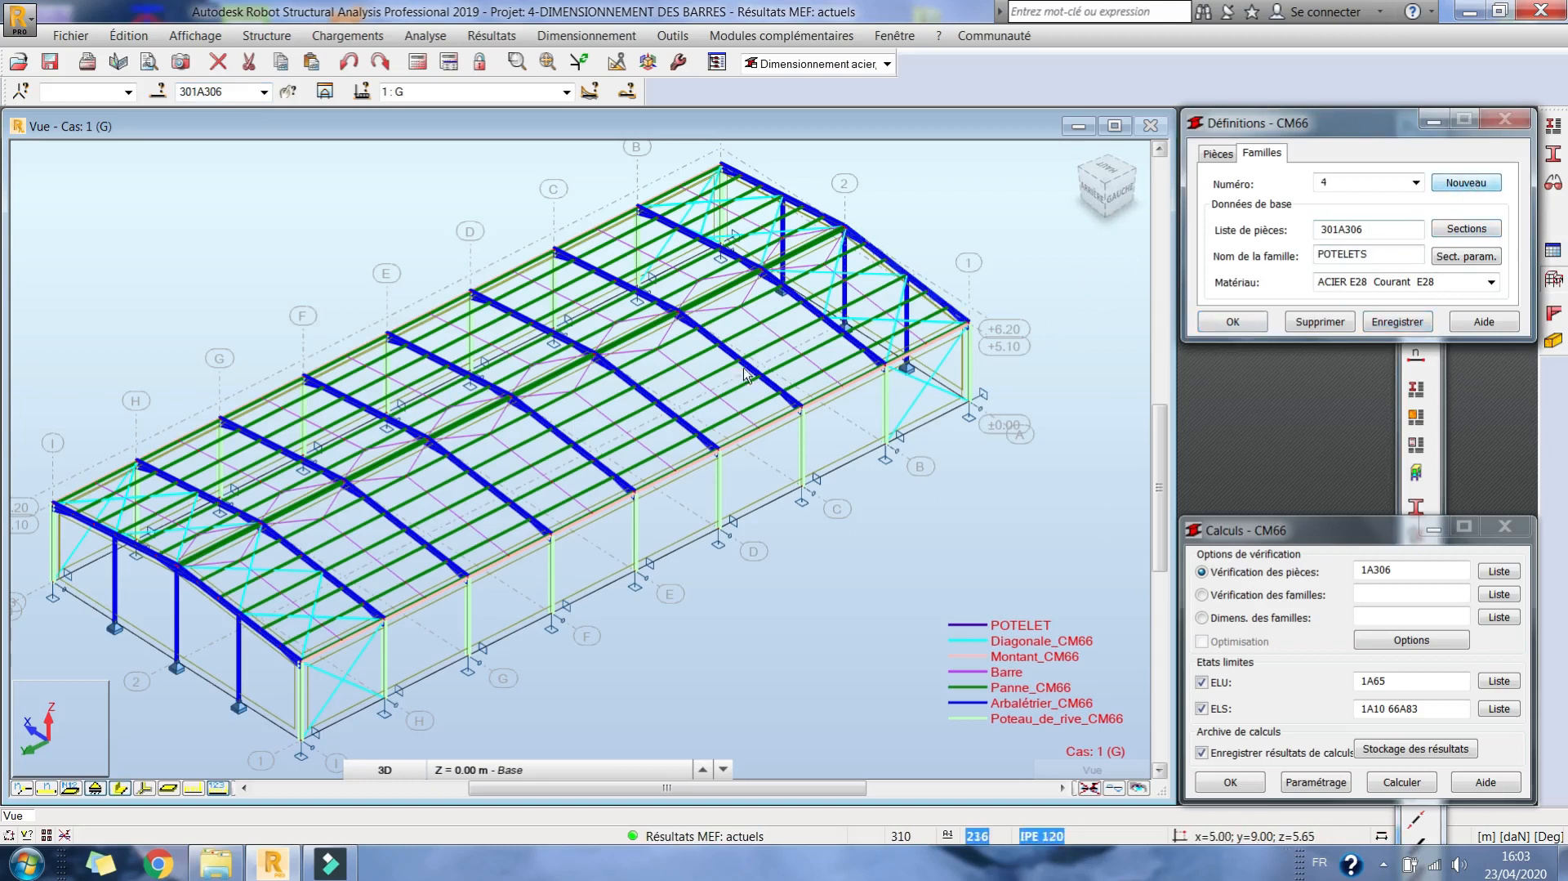
right_click(704, 356)
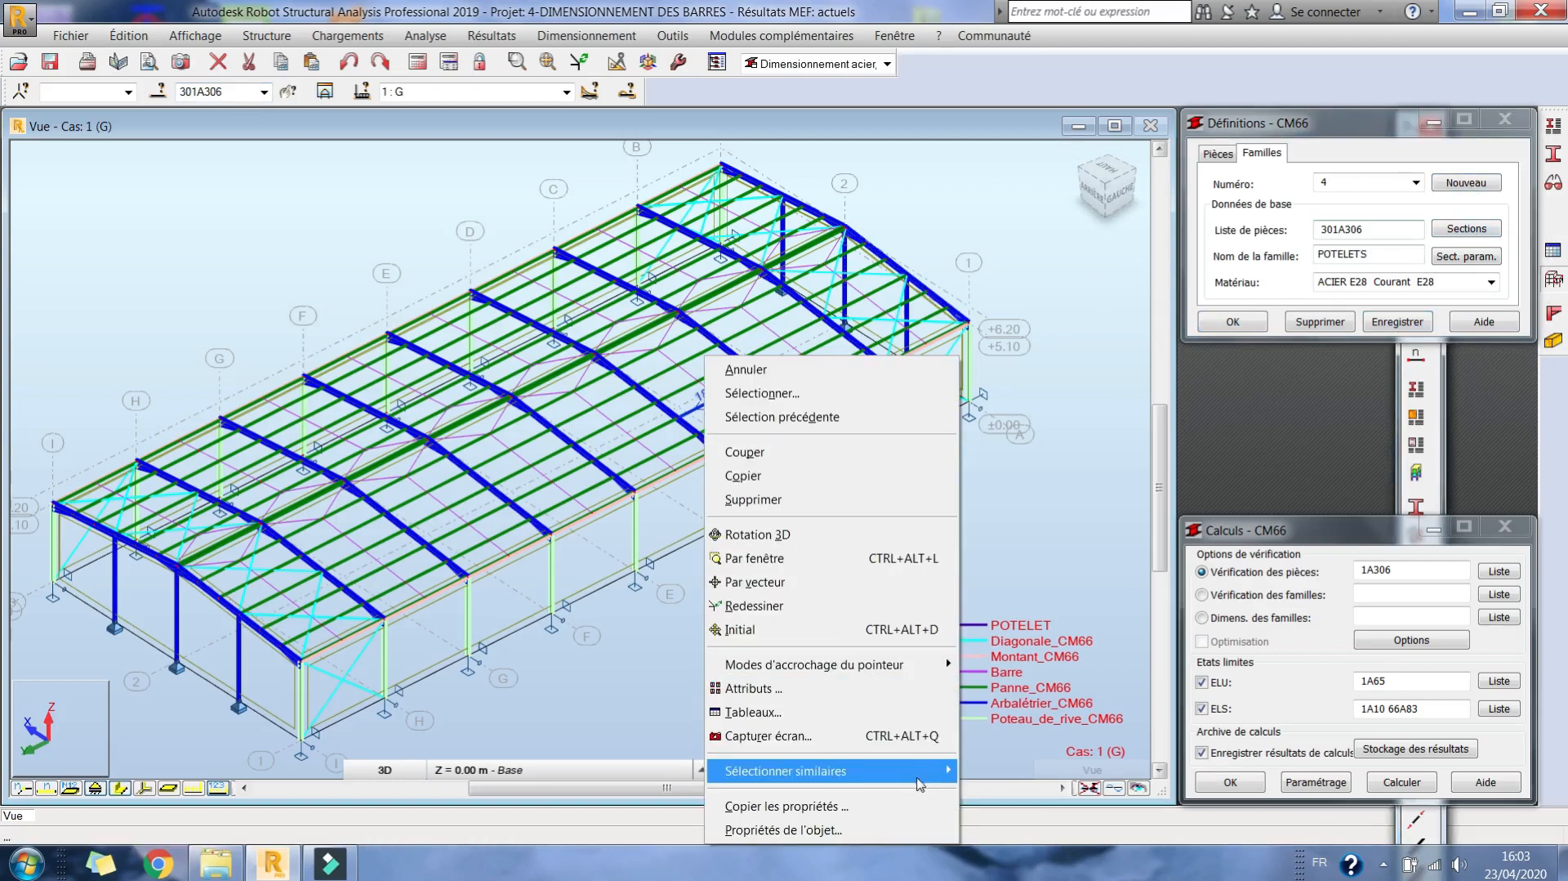
mouse_move(920, 784)
left_click(1095, 644)
left_click(229, 97)
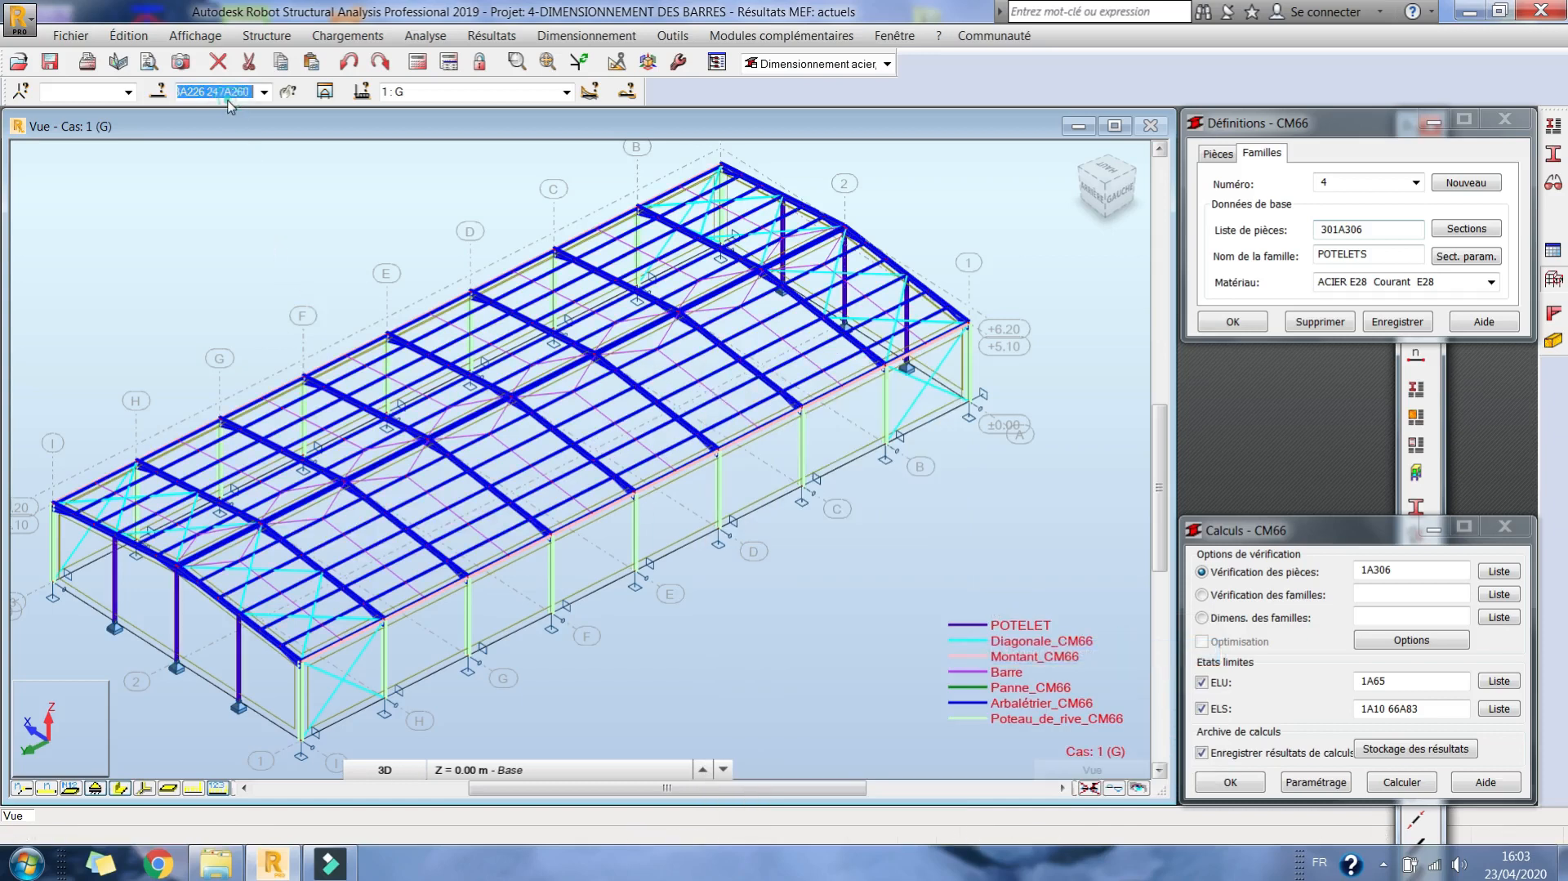
left_click(1380, 229)
key("ctrl+v")
double_click(1378, 255)
type("PANNE")
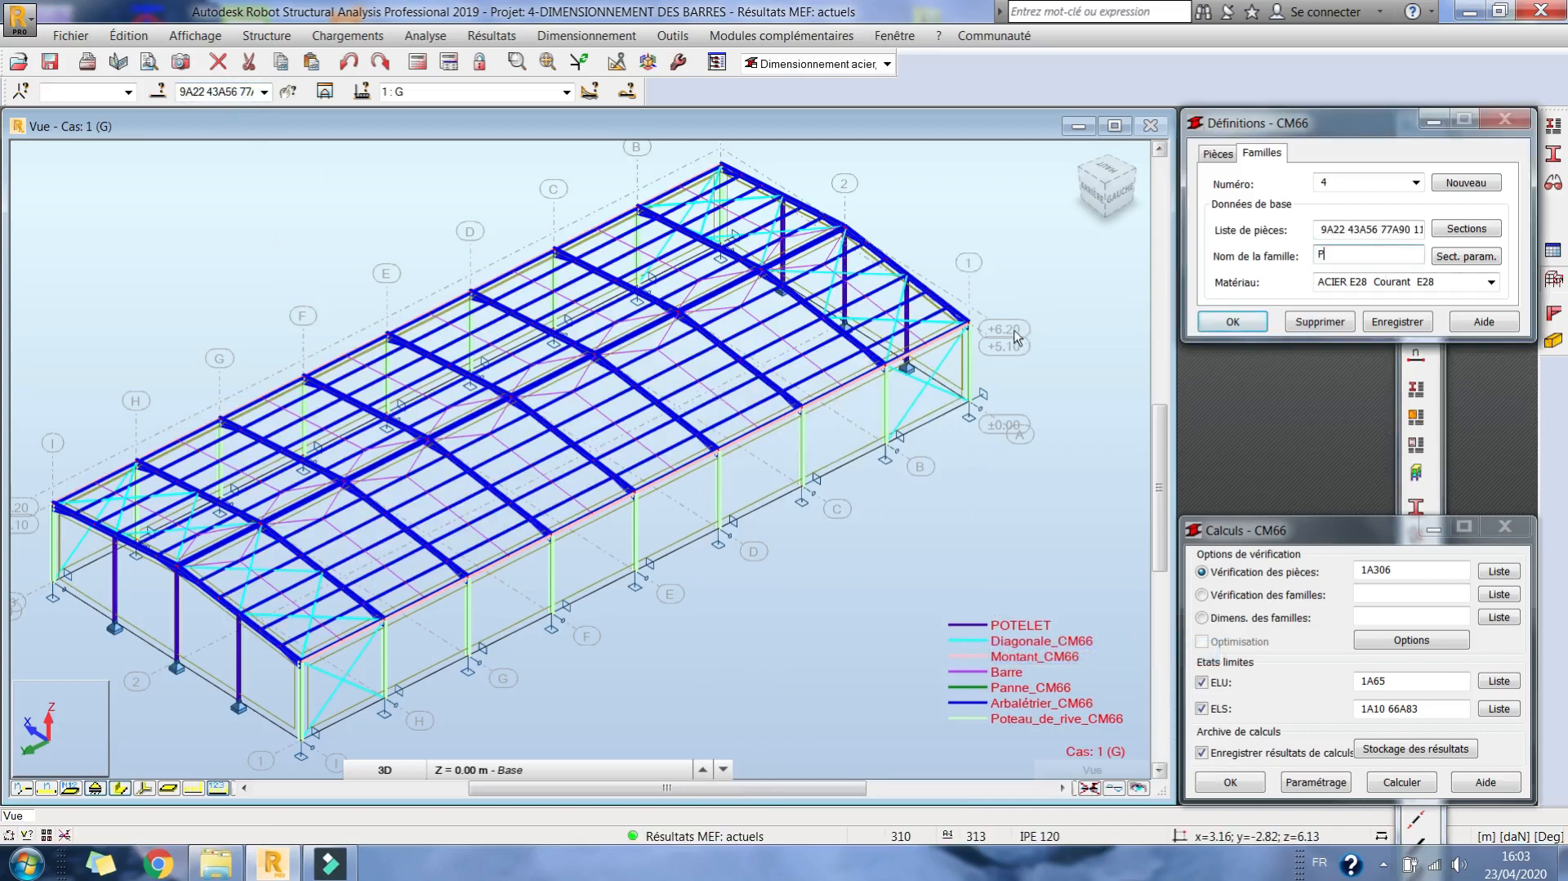
left_click(1397, 322)
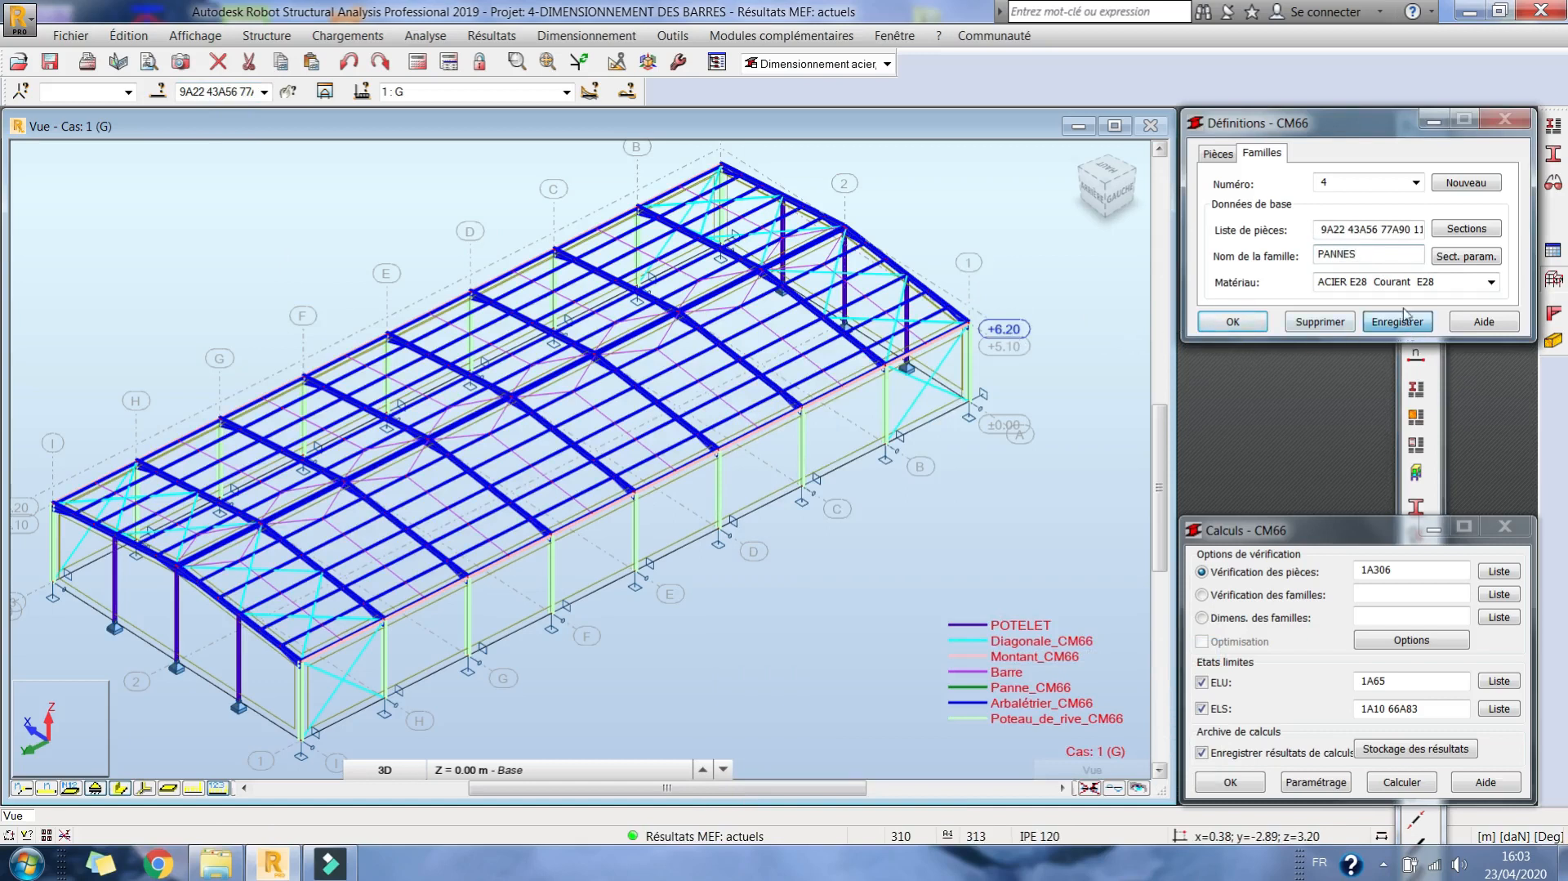
Start family 5, assign all eave bars of type Montant_CM66 to it, name it POUTRE DE COMPRESSION and save it.
left_click(1469, 183)
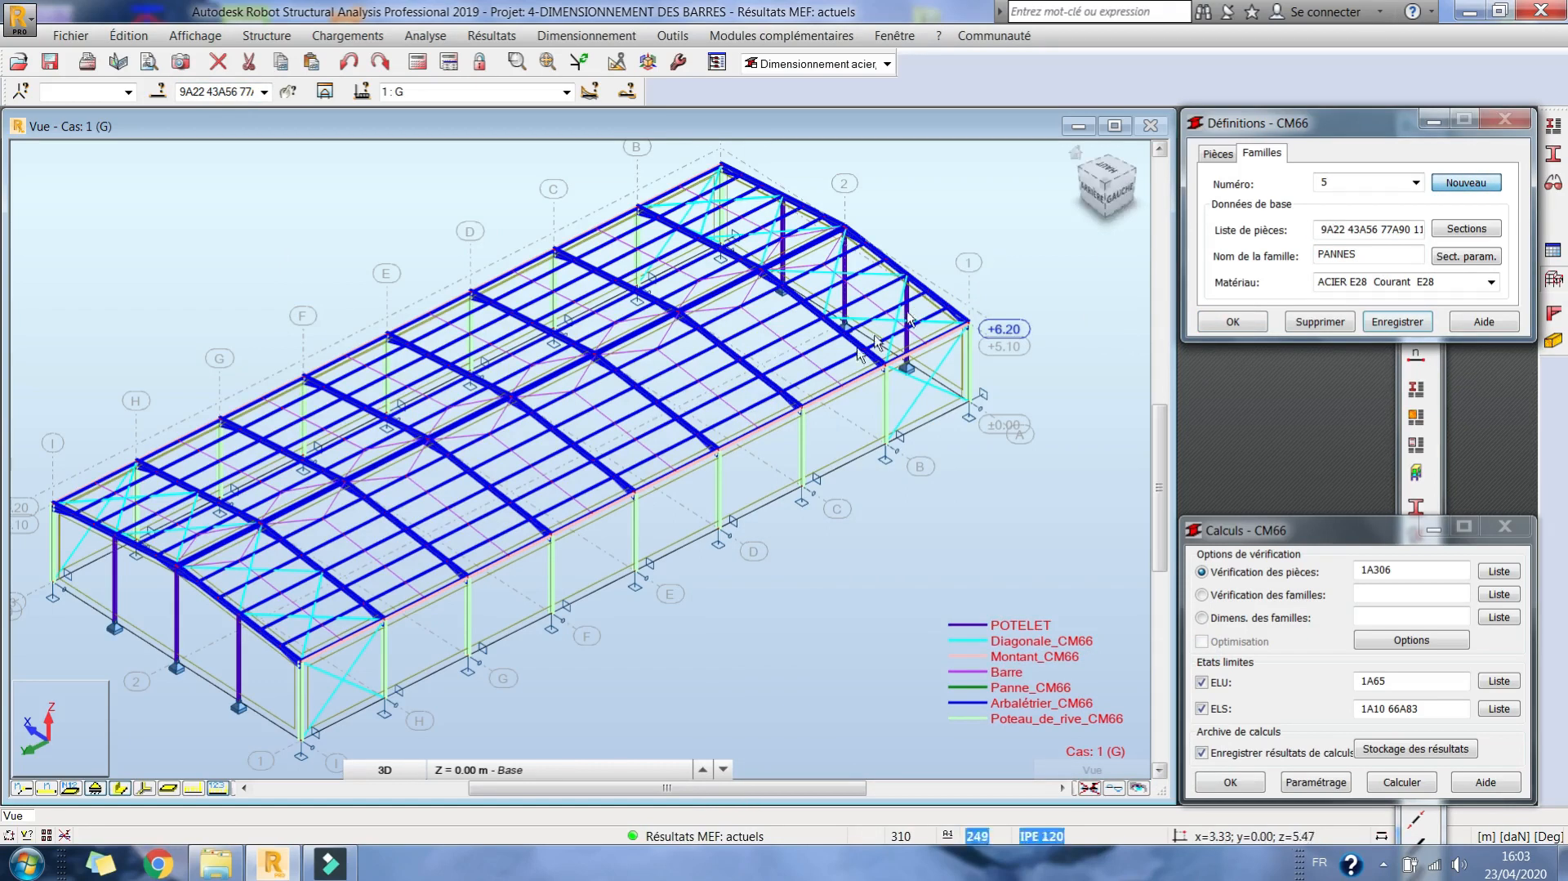
right_click(536, 488)
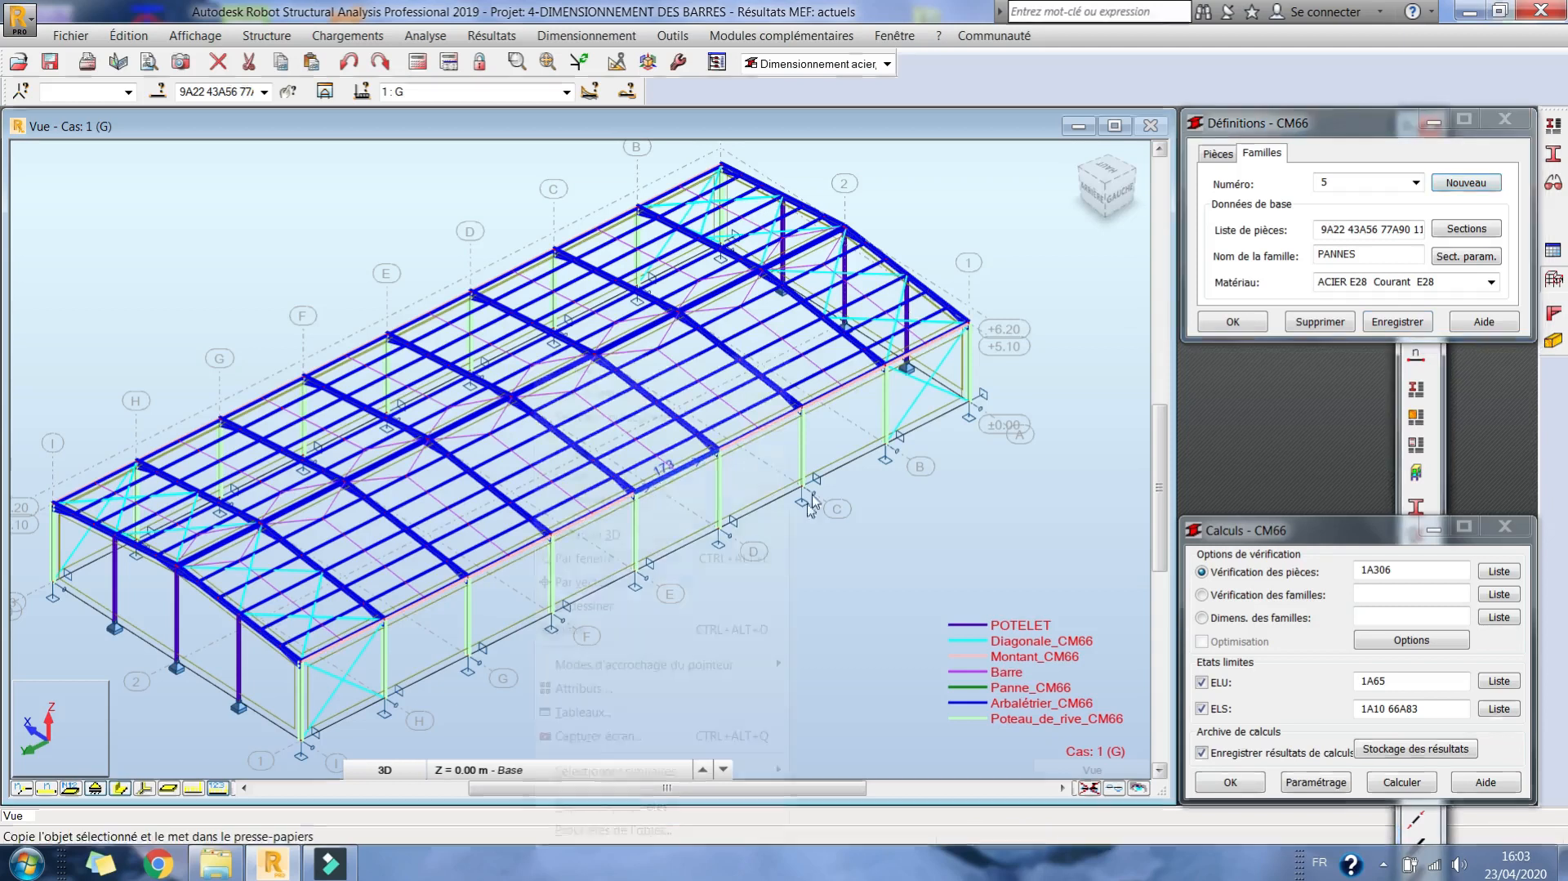
mouse_move(653, 770)
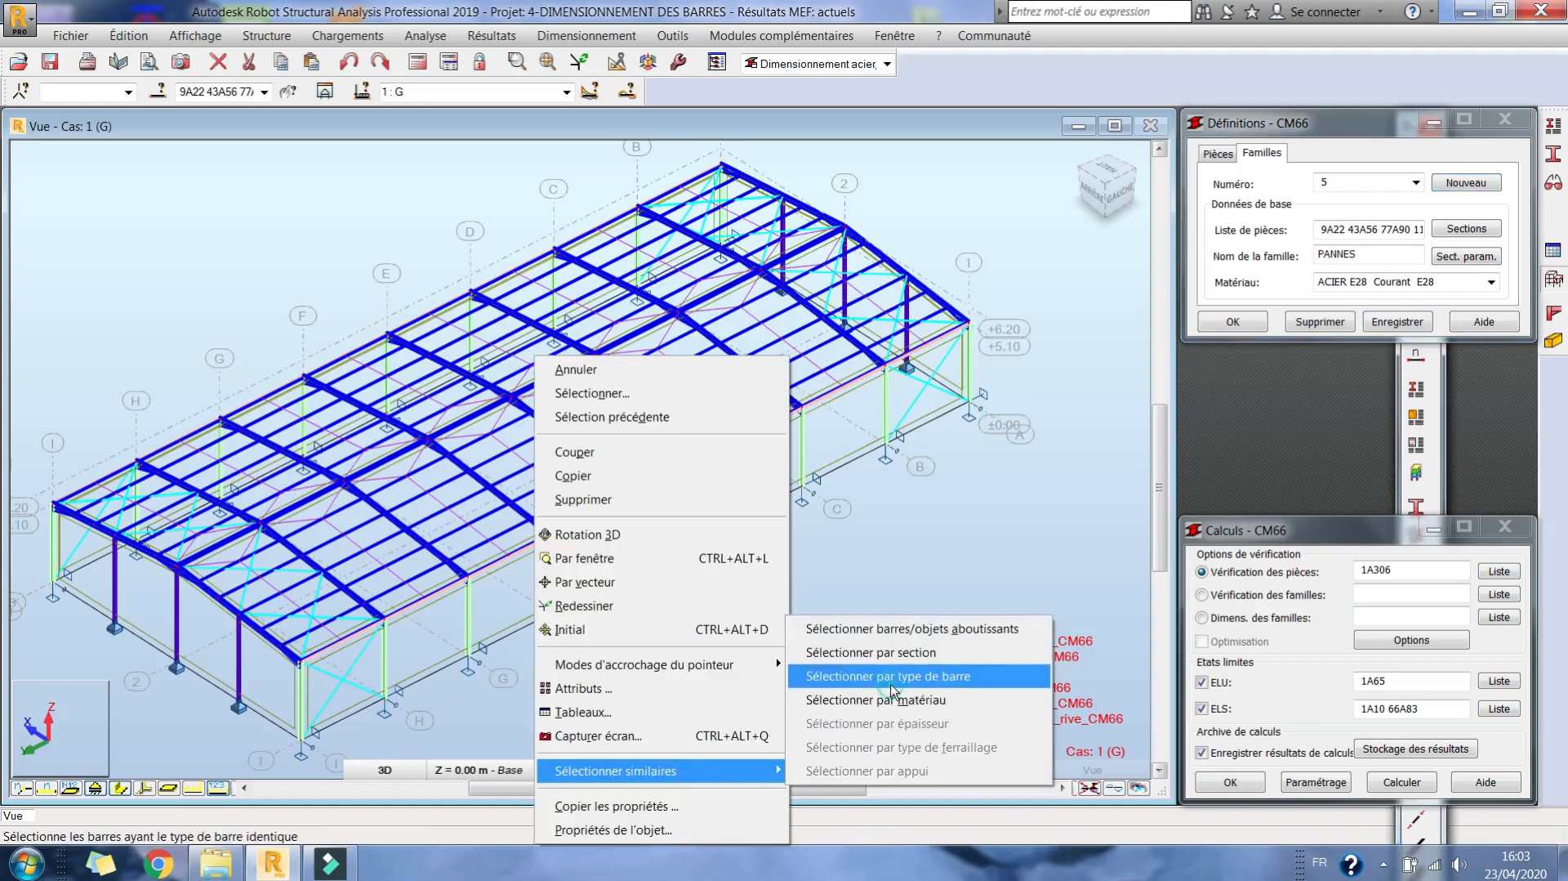
left_click(891, 676)
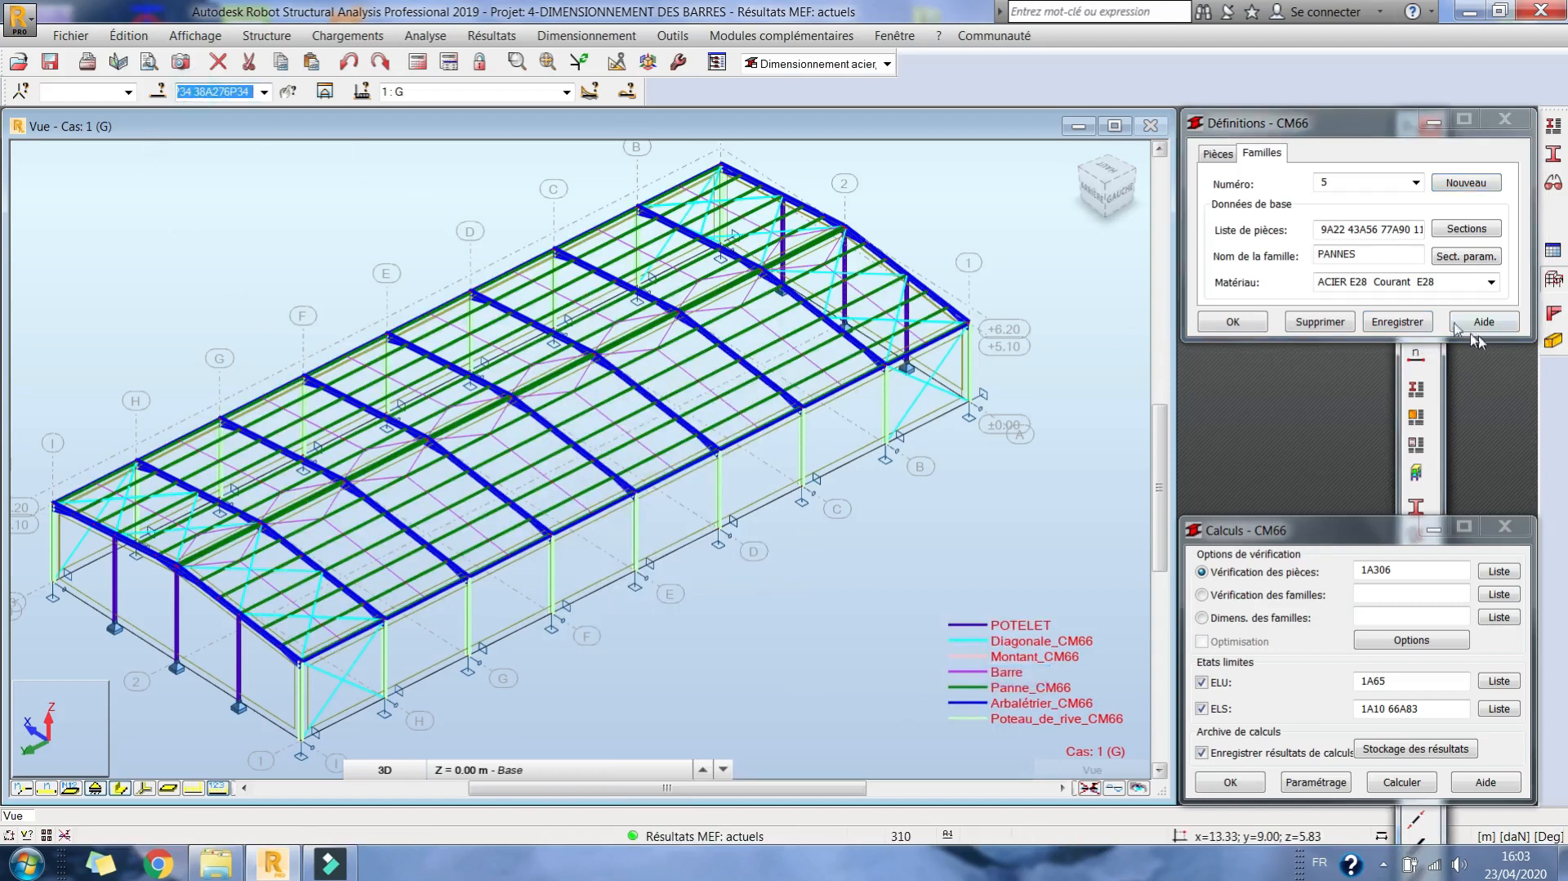
left_click(1323, 228)
double_click(1348, 256)
type("POU")
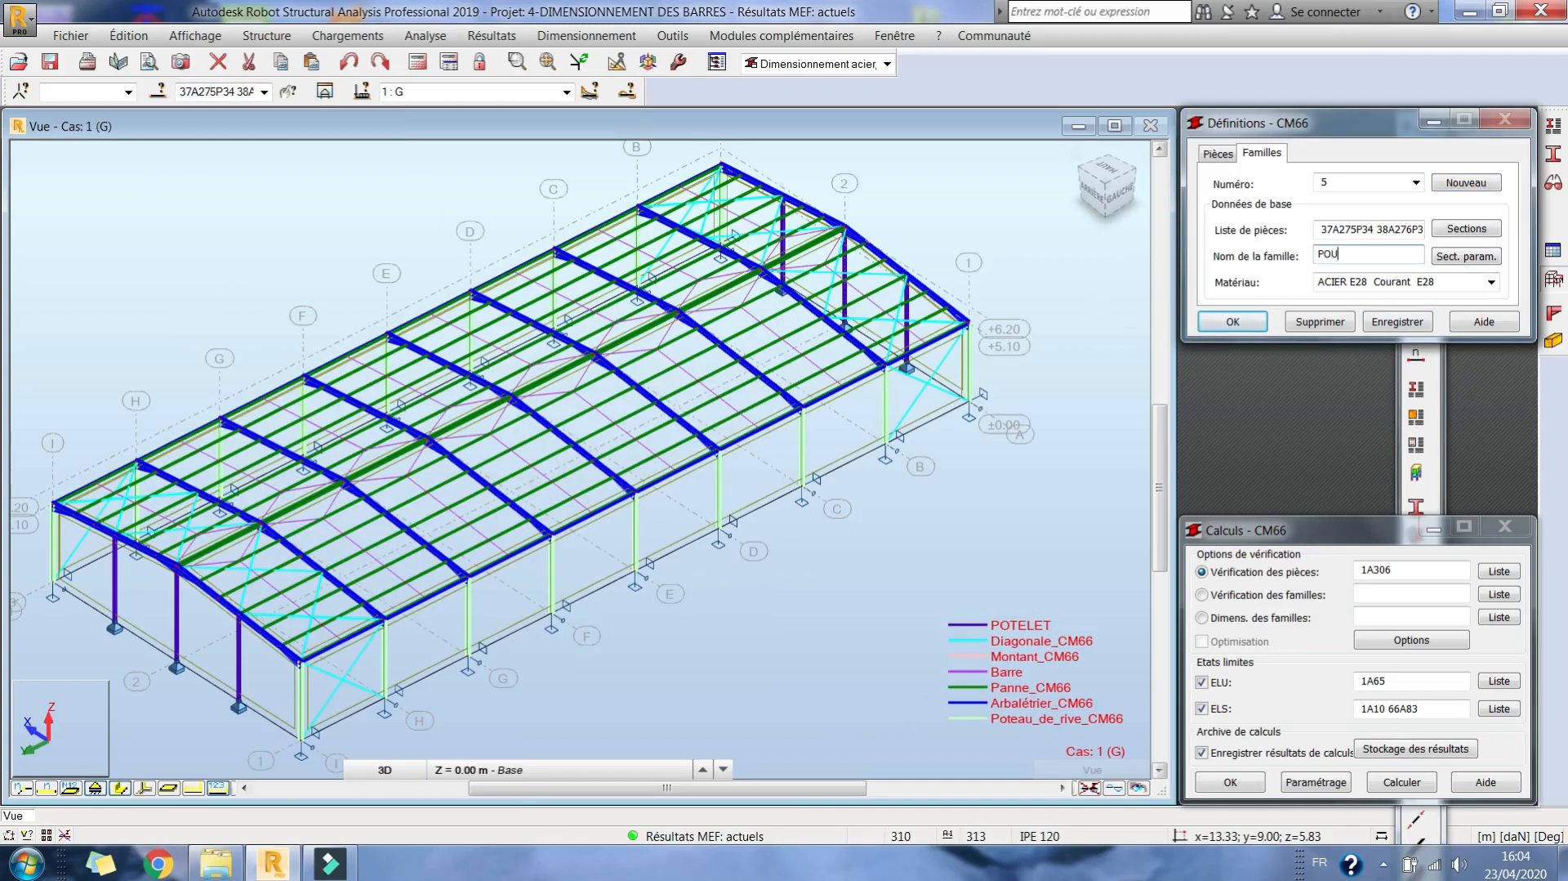
type("TRE DE COMPRESSION")
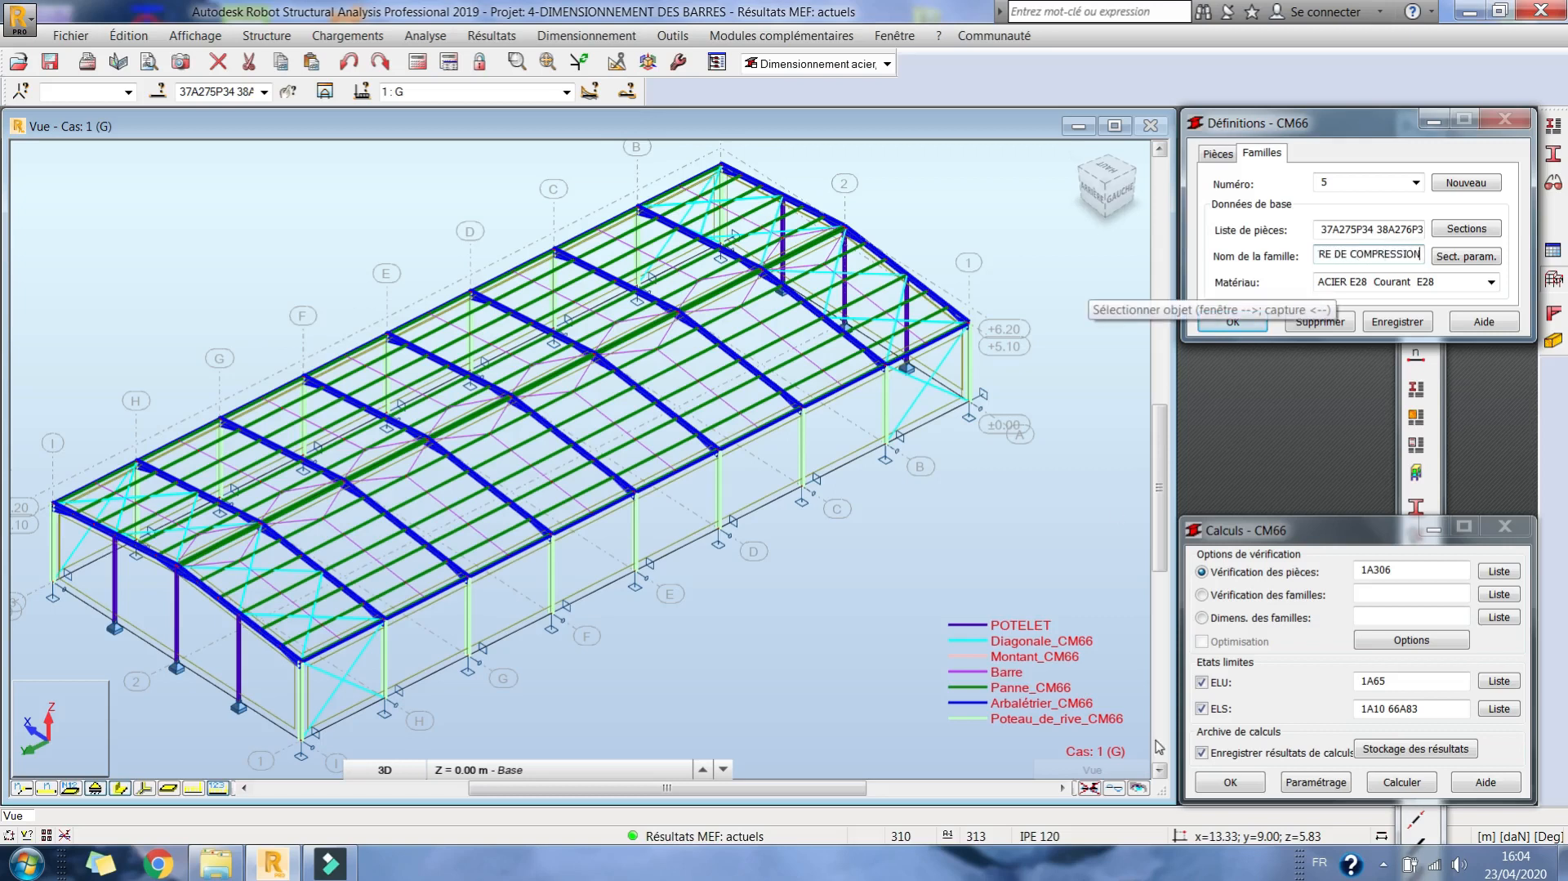
left_click(1398, 321)
Start family 6, assign the bracing diagonals with the same section (277A300) to it, name it DIAGONAUX and save it.
left_click(1467, 182)
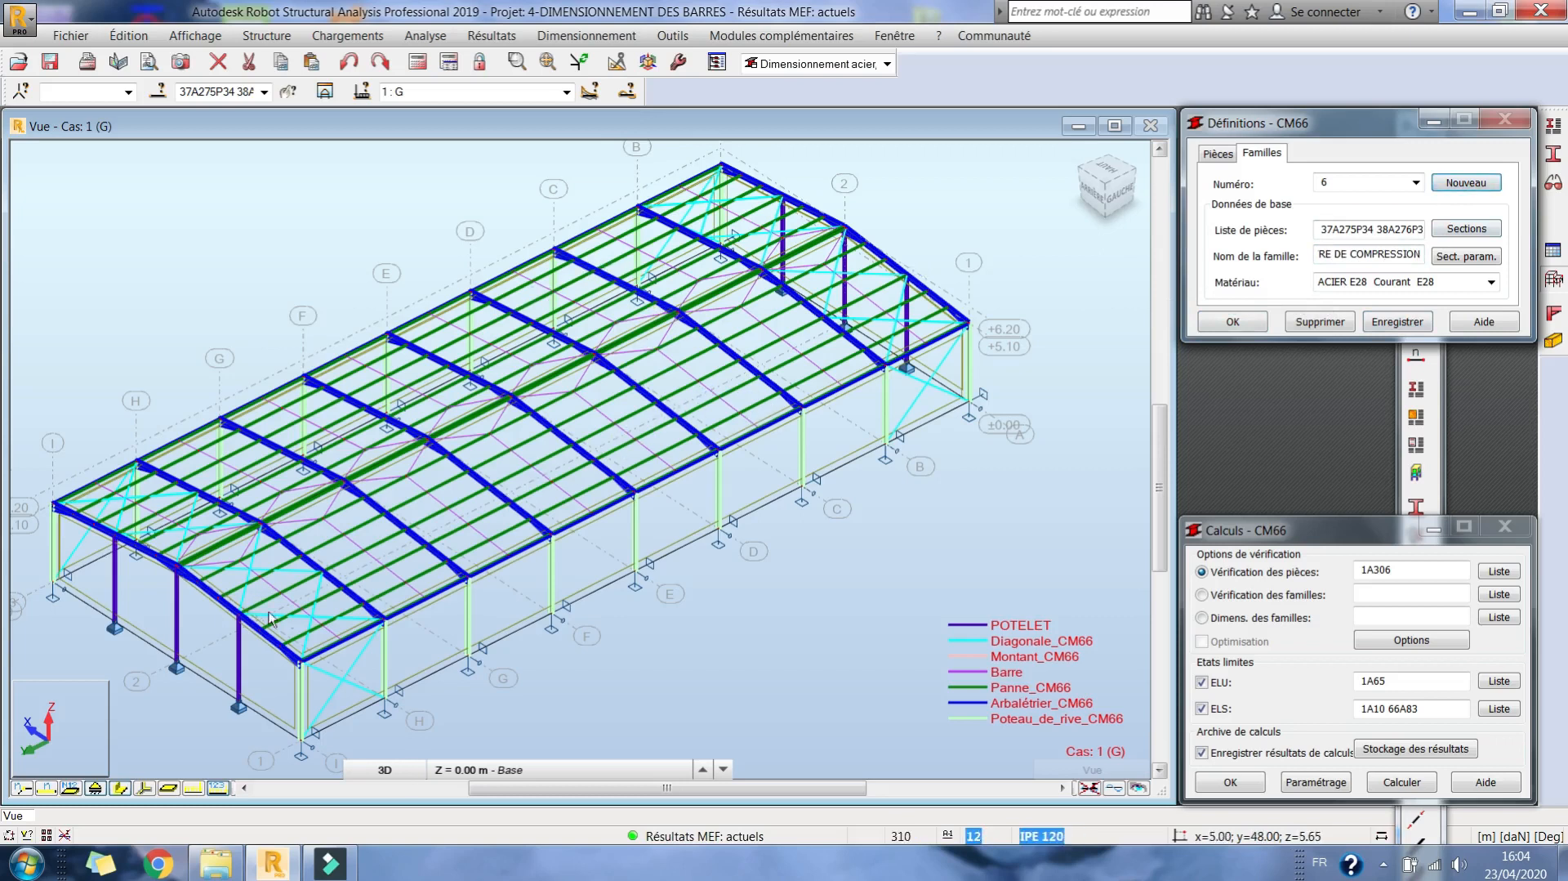
right_click(323, 602)
mouse_move(420, 513)
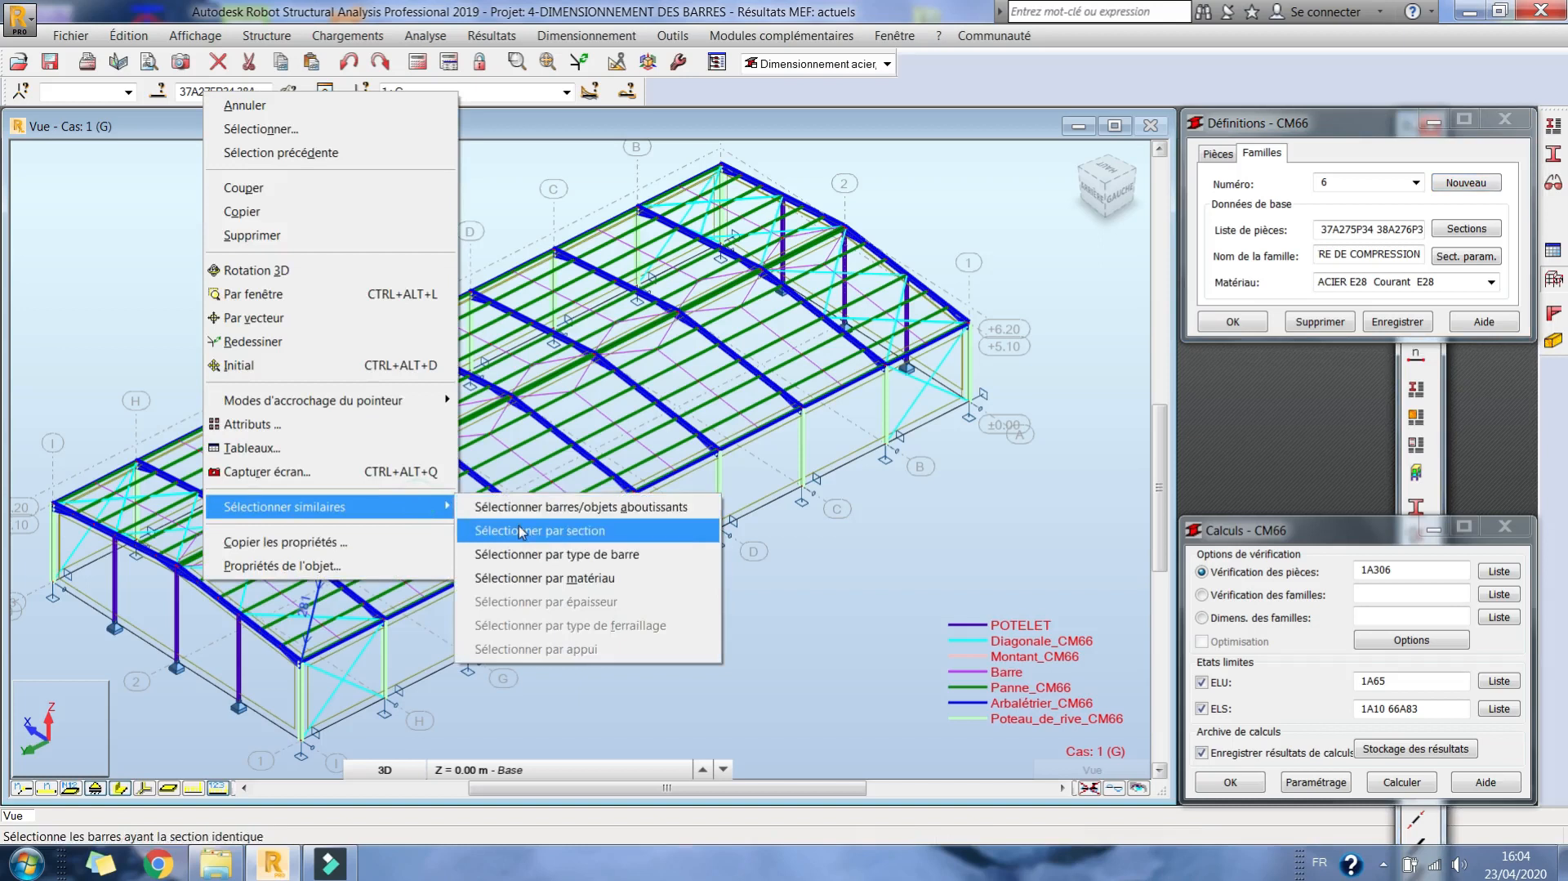
left_click(522, 529)
left_click(226, 92)
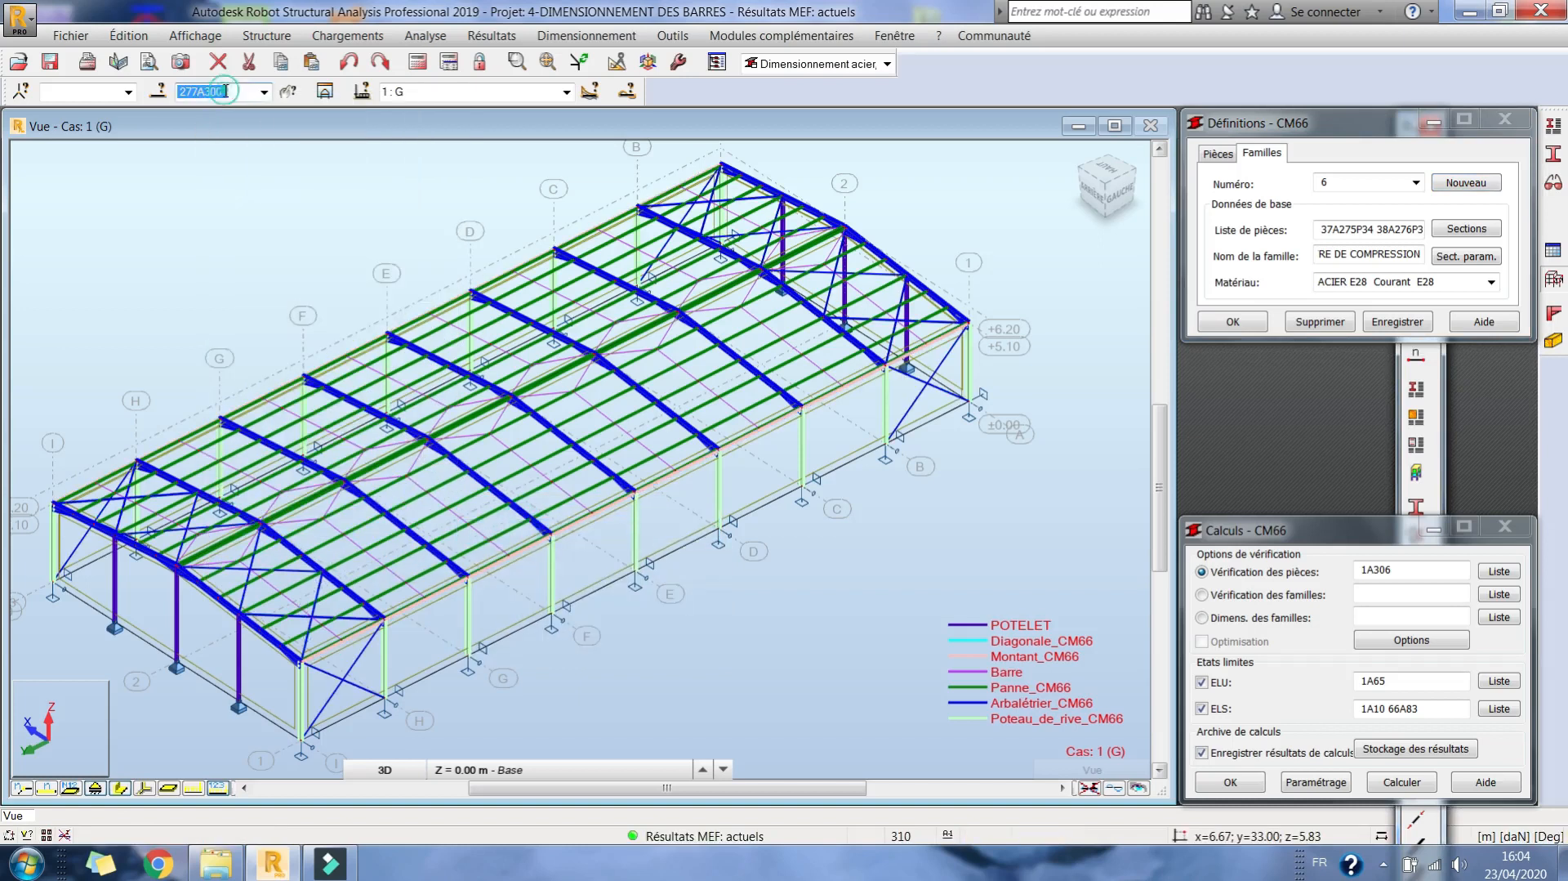
left_click(1319, 229)
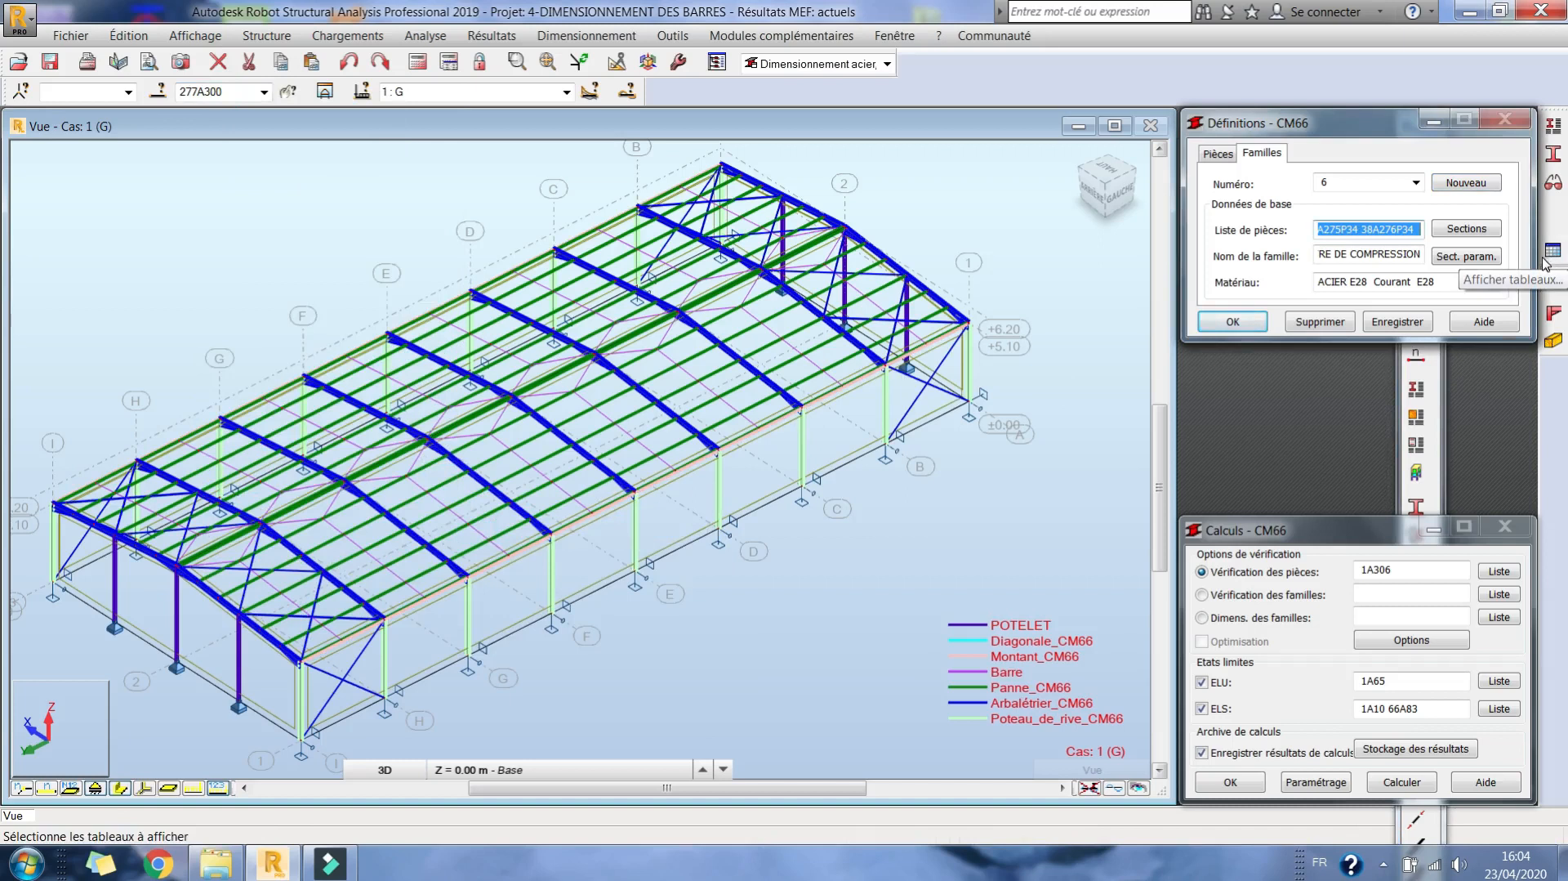
type("277A300")
left_click(1340, 258)
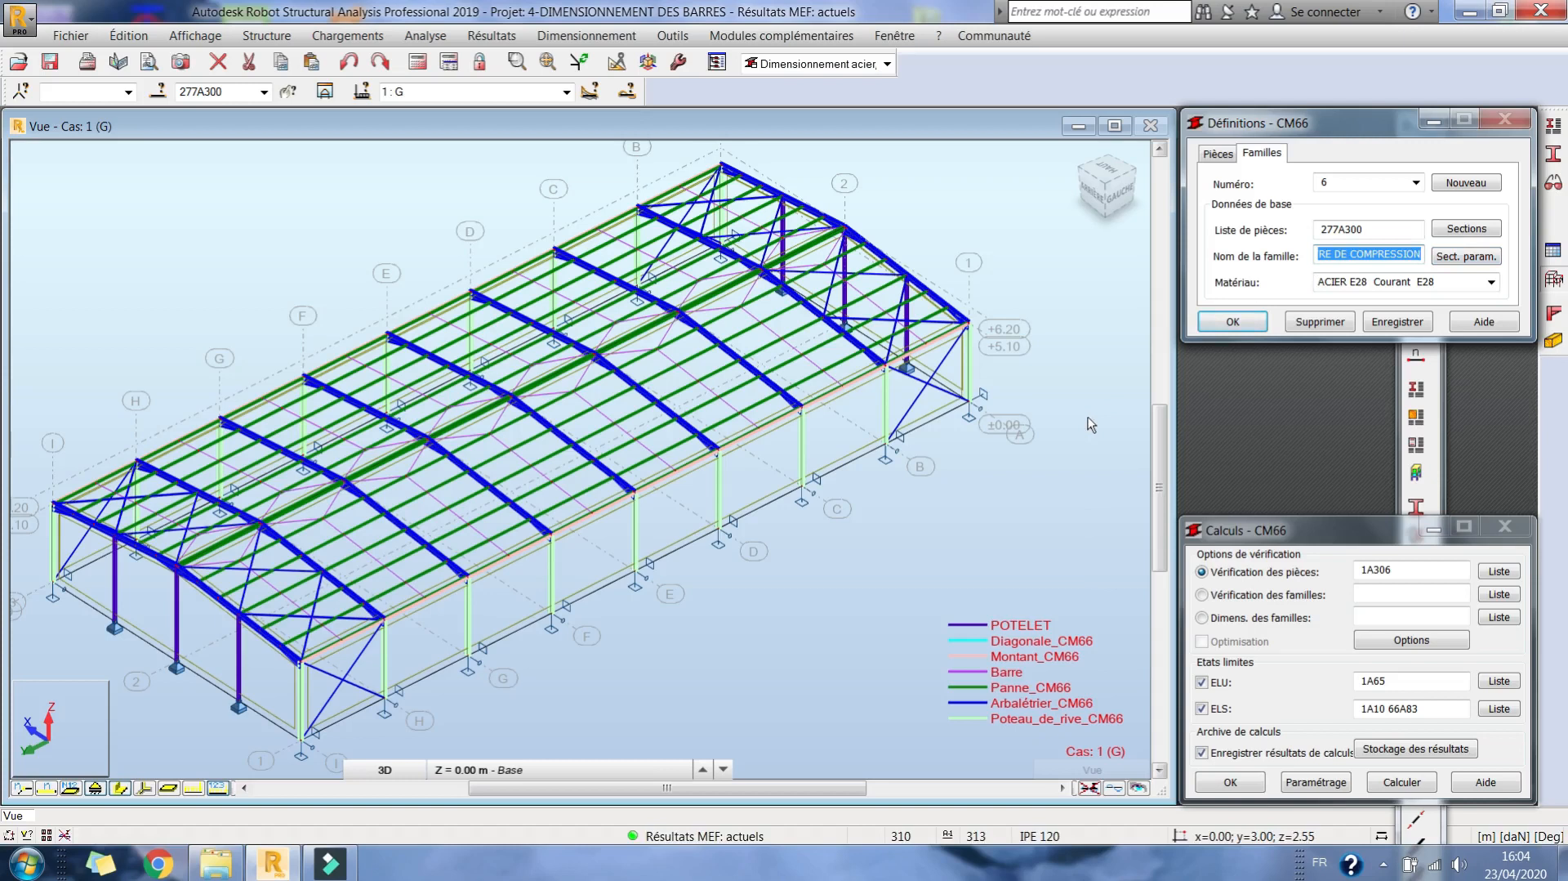
type("DIAGONAUX")
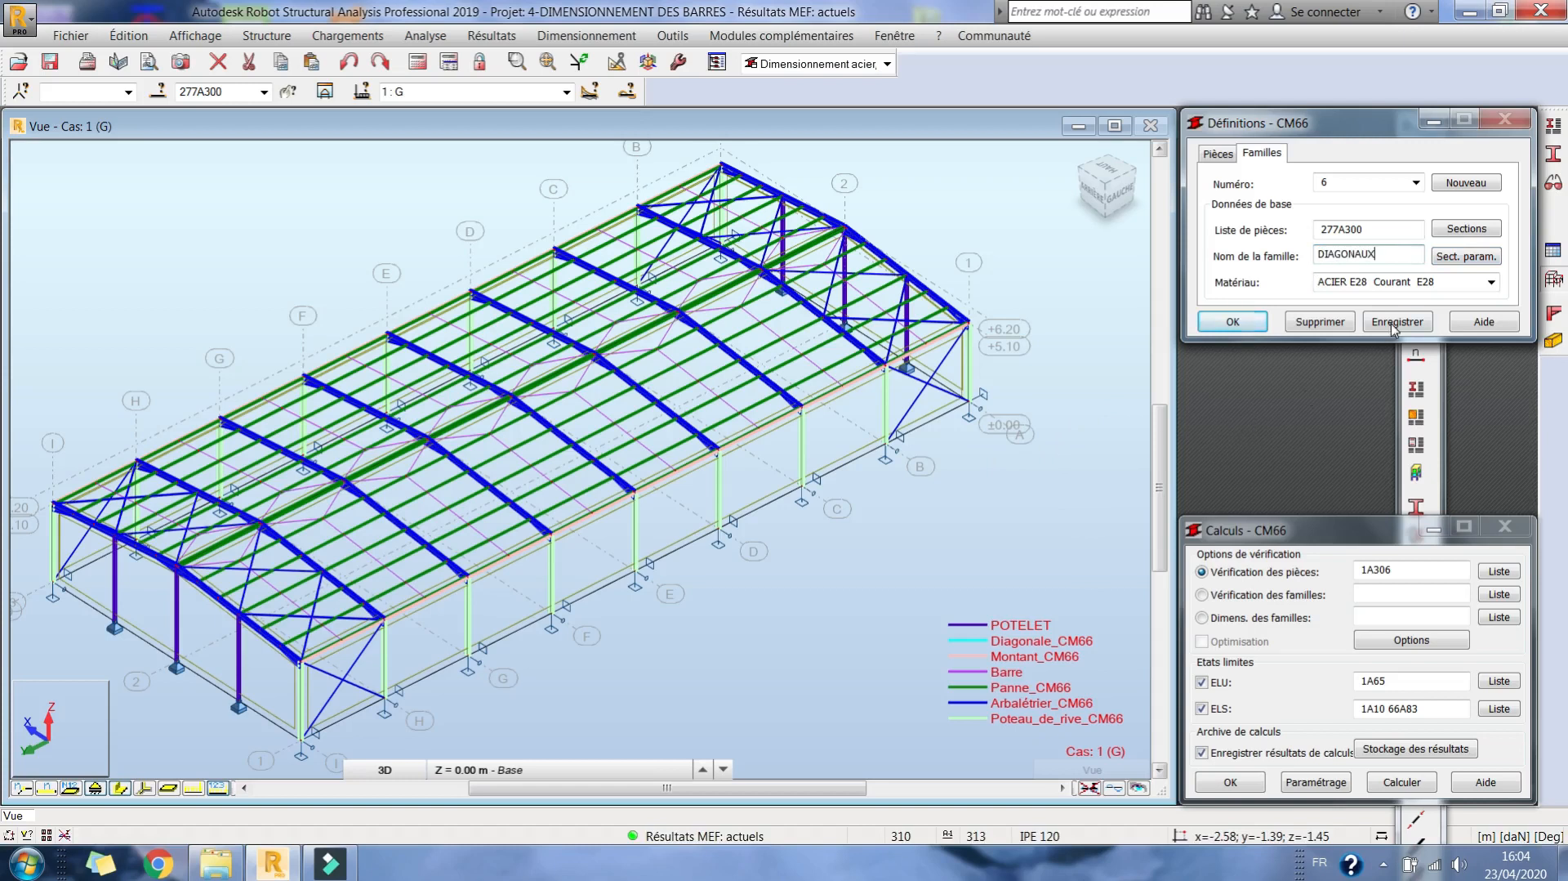
left_click(1395, 322)
Start family 7, assign all bars sharing the round tie rods' section between the purlins, name it LIERNES and save it.
left_click(1467, 182)
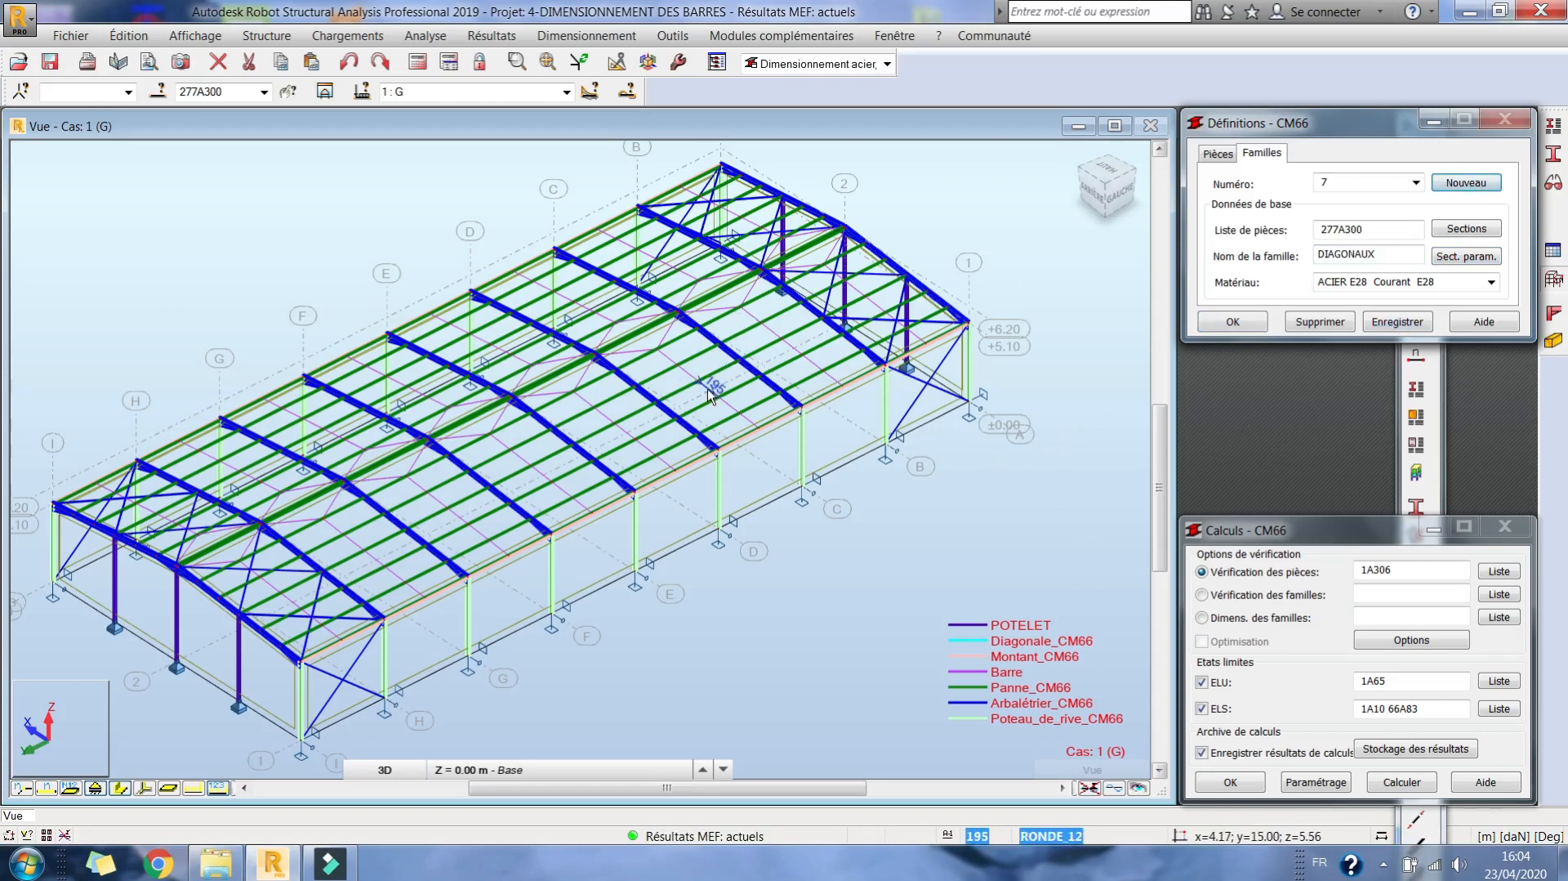
right_click(583, 396)
mouse_move(710, 770)
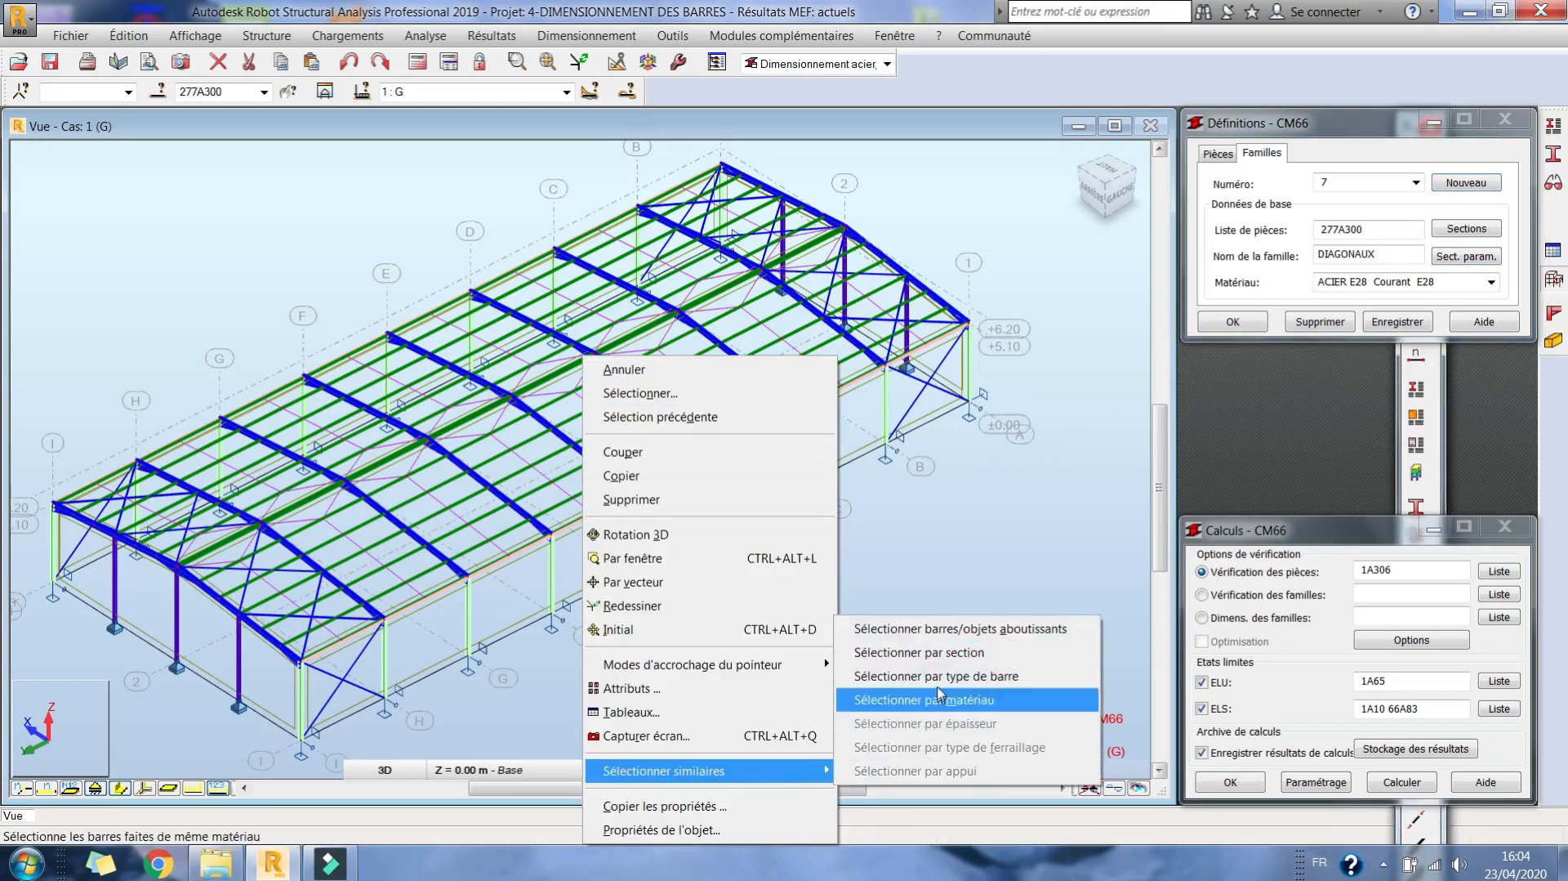
left_click(920, 652)
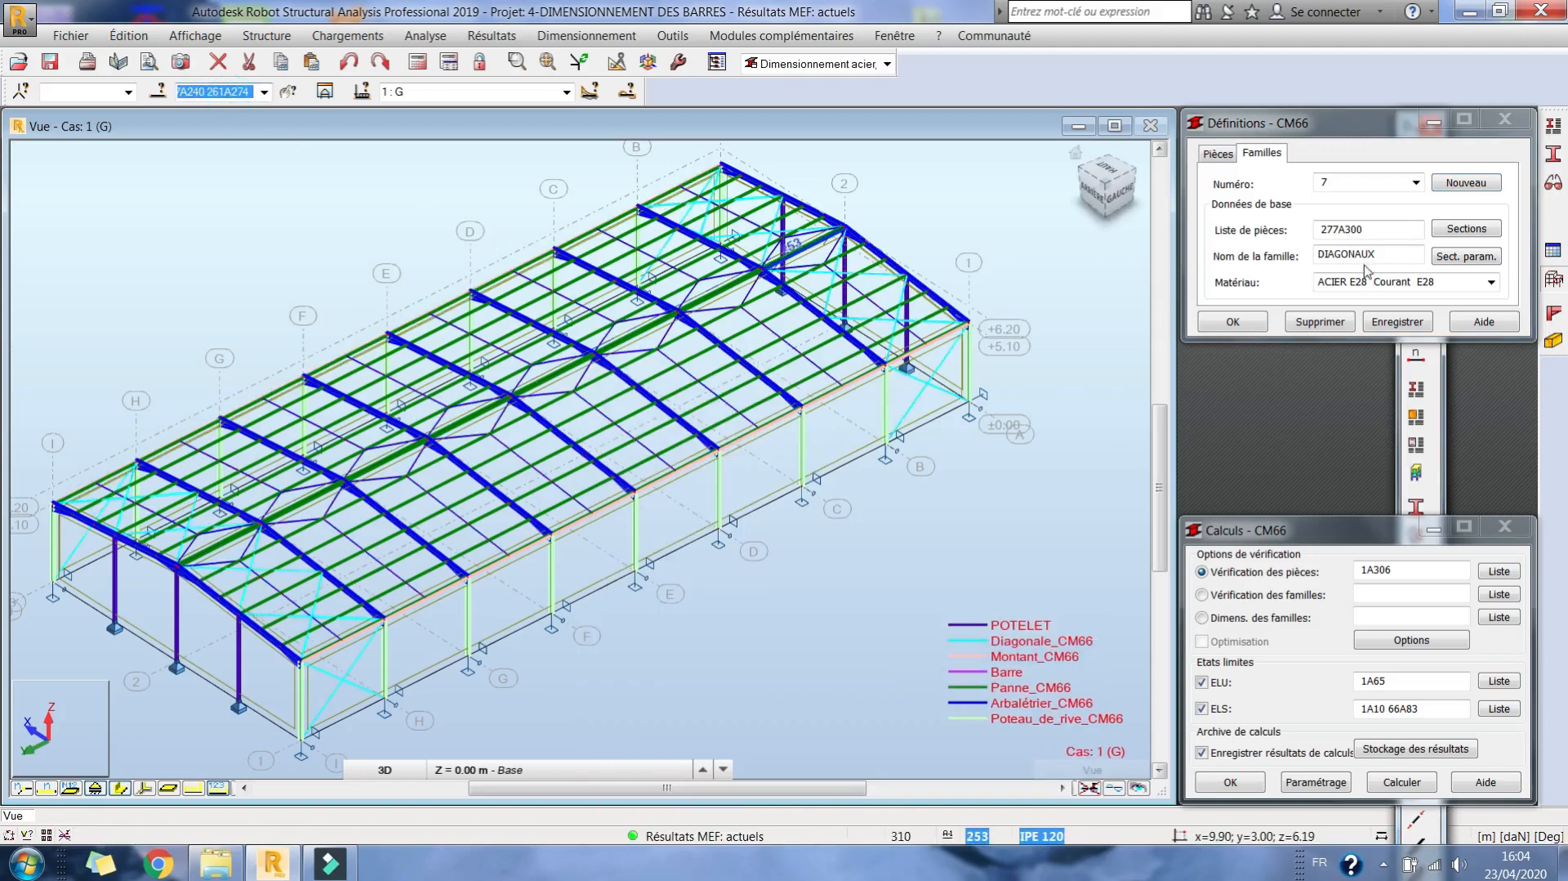
left_click(1384, 232)
key("Tab")
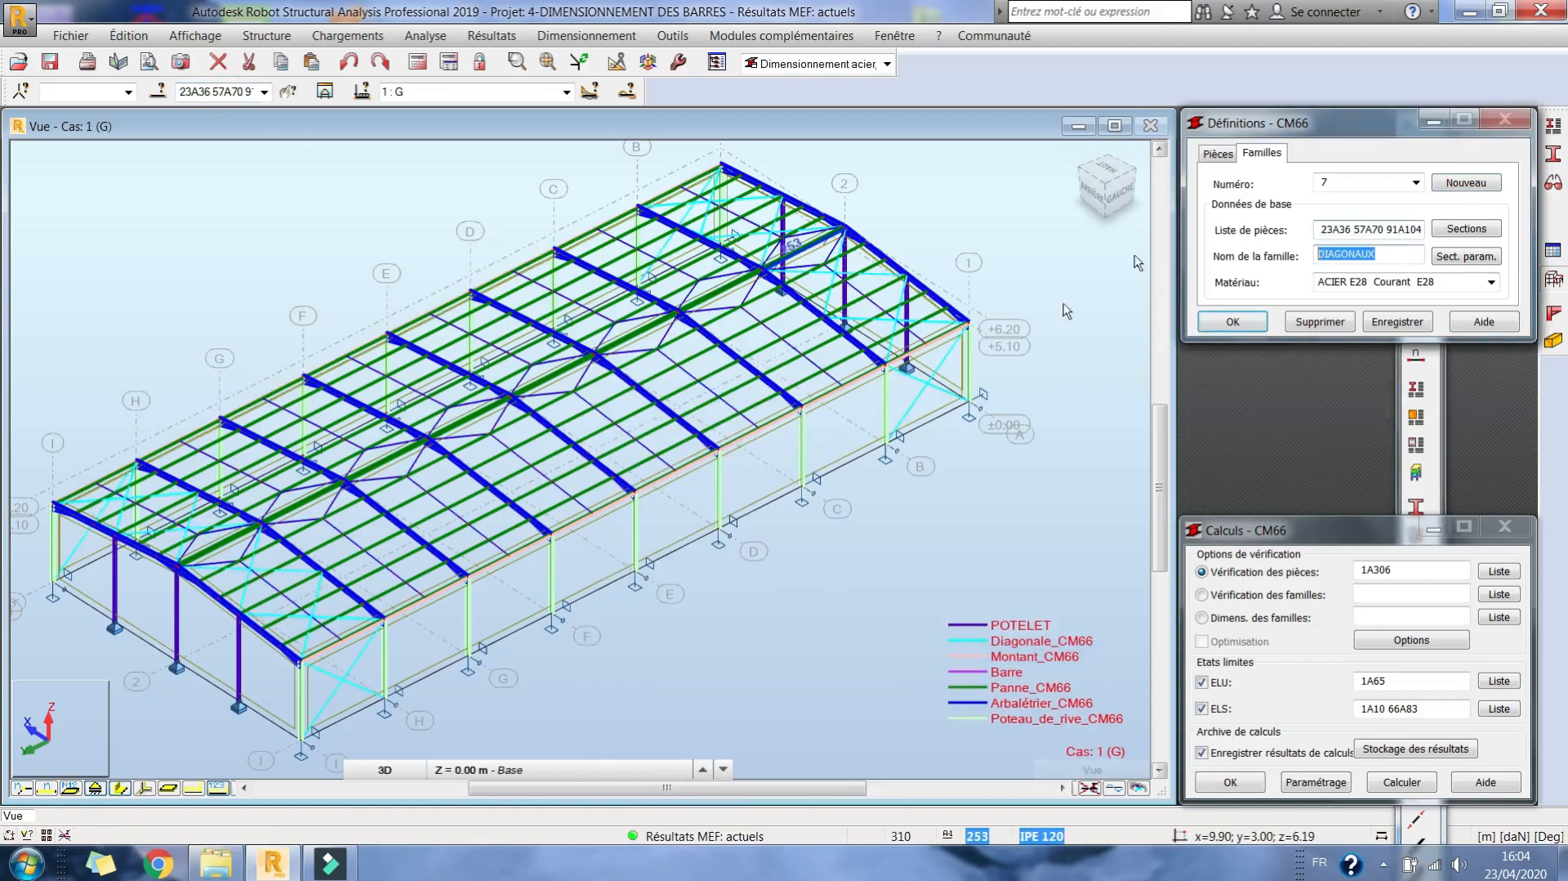
type("LIERNES")
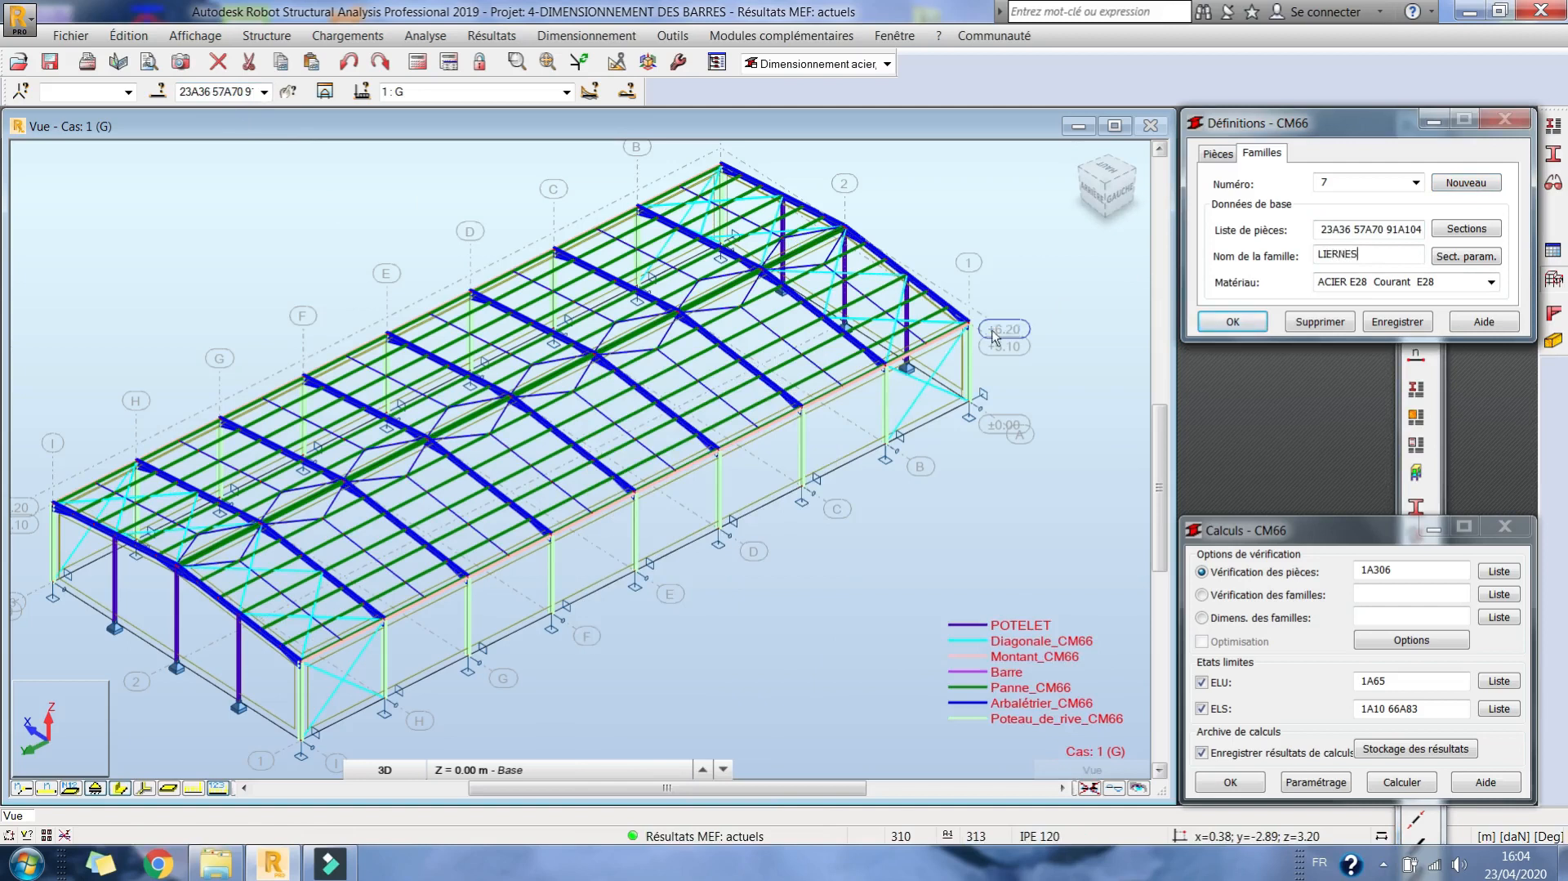
left_click(1393, 321)
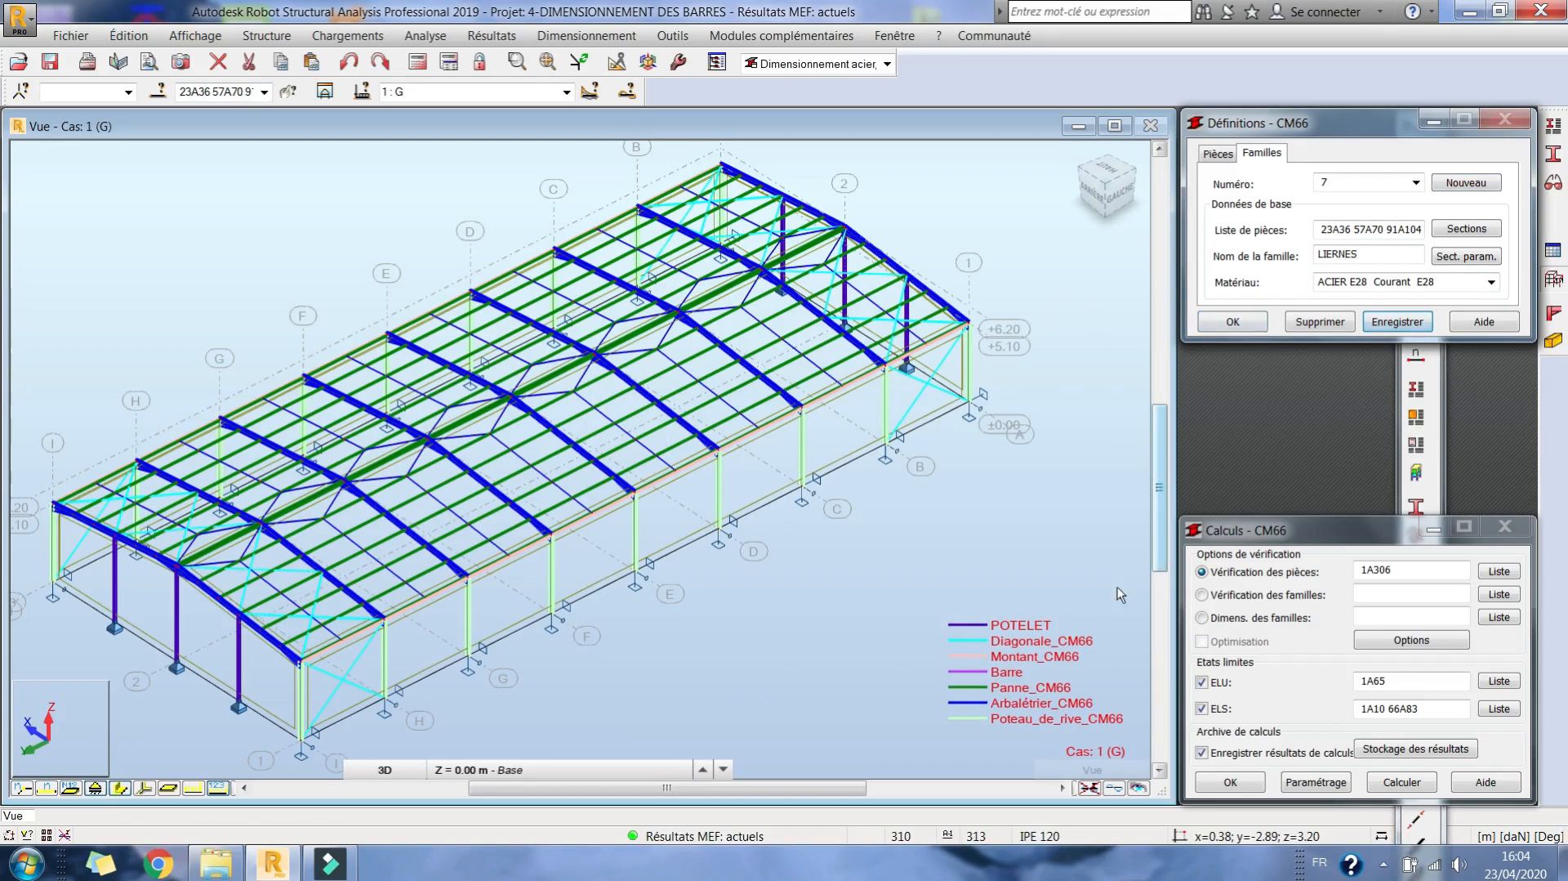
Set the calculation to family design (Dimens. des familles) with optimisation by weight (Poids).
left_click(1203, 617)
left_click(1235, 642)
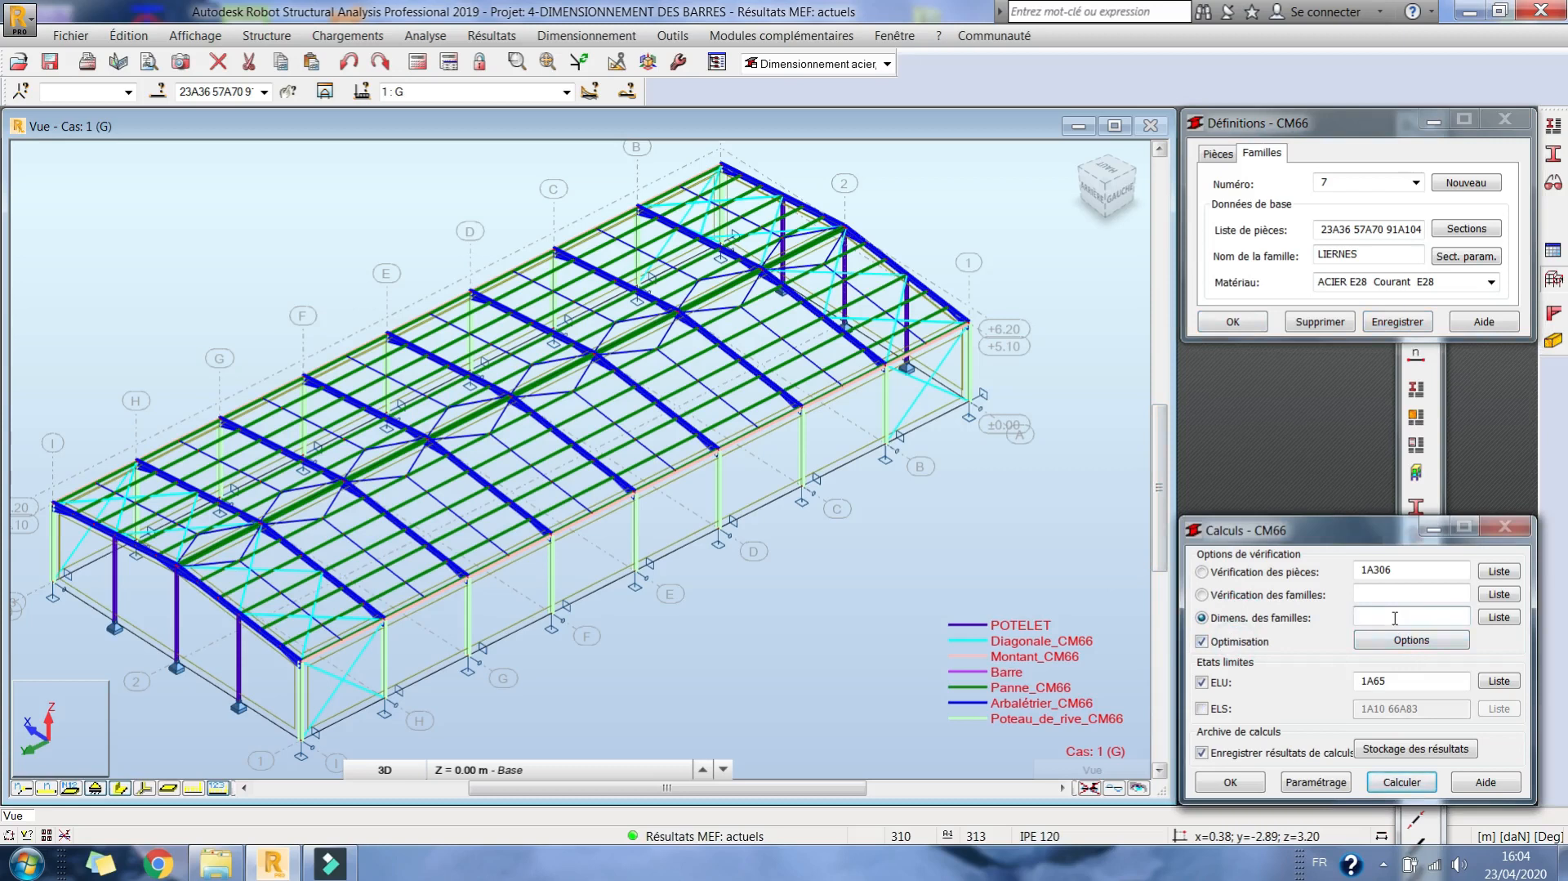
left_click(1428, 639)
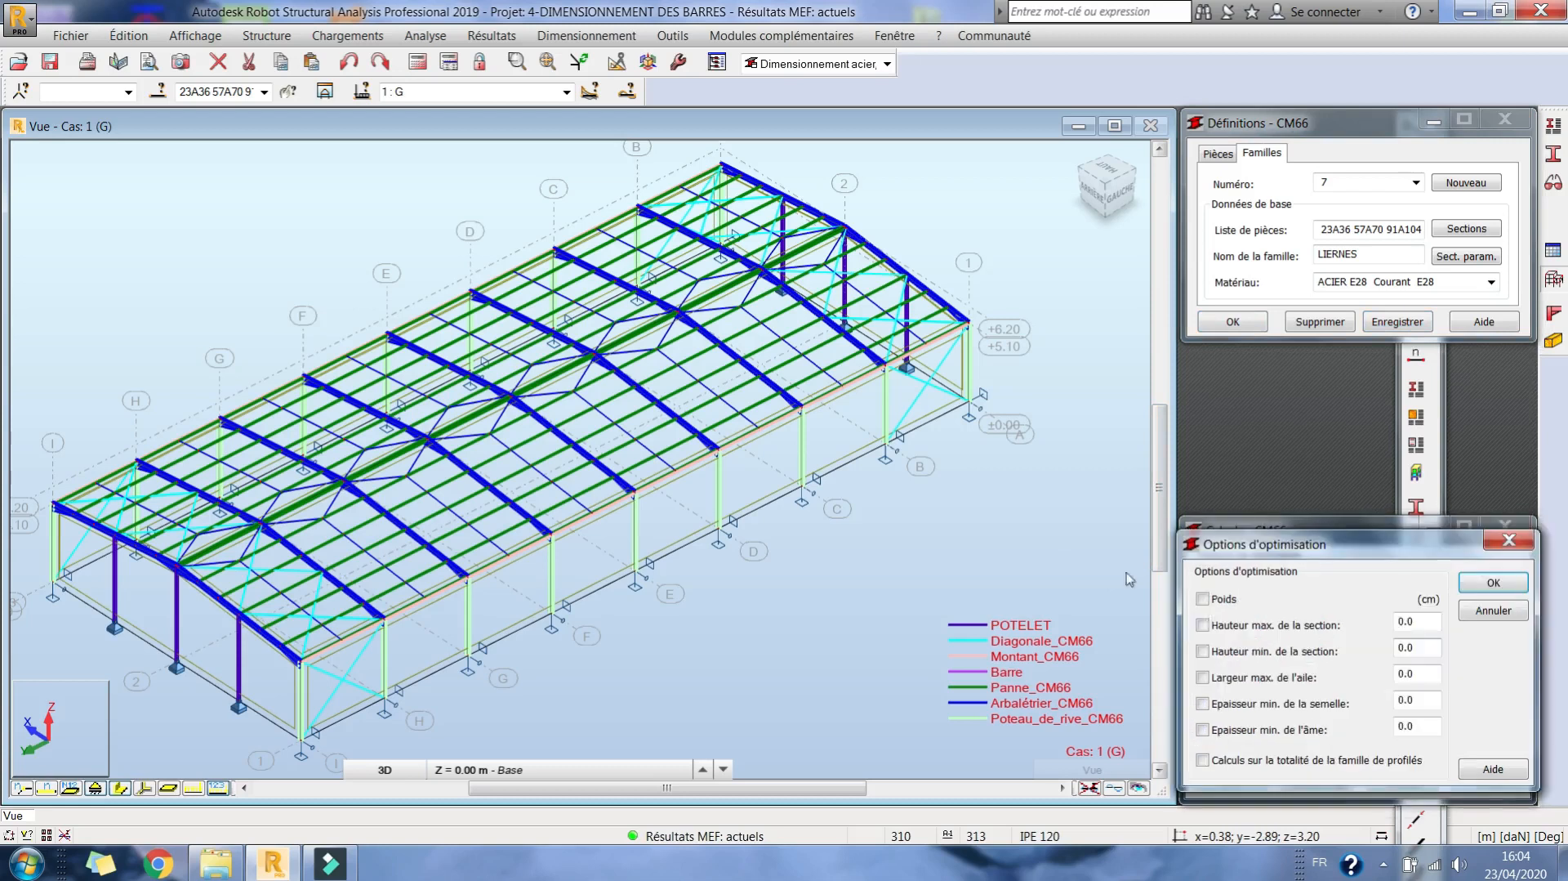
left_click(1236, 602)
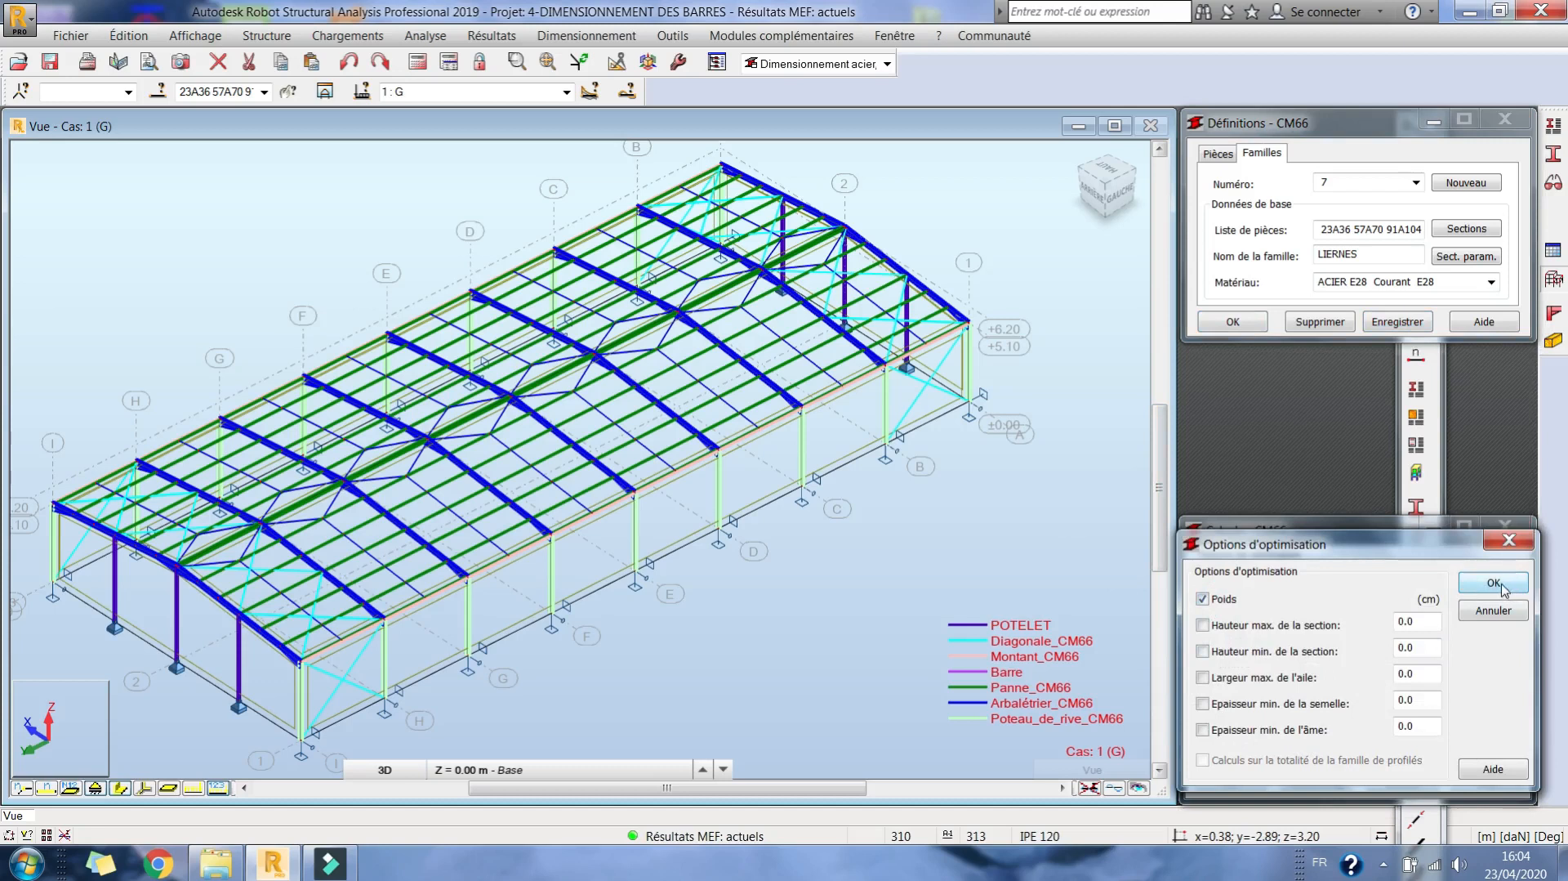
left_click(1495, 583)
Turn off the maximum slenderness check (Elancement maximal) in the calculation parameters.
left_click(1316, 780)
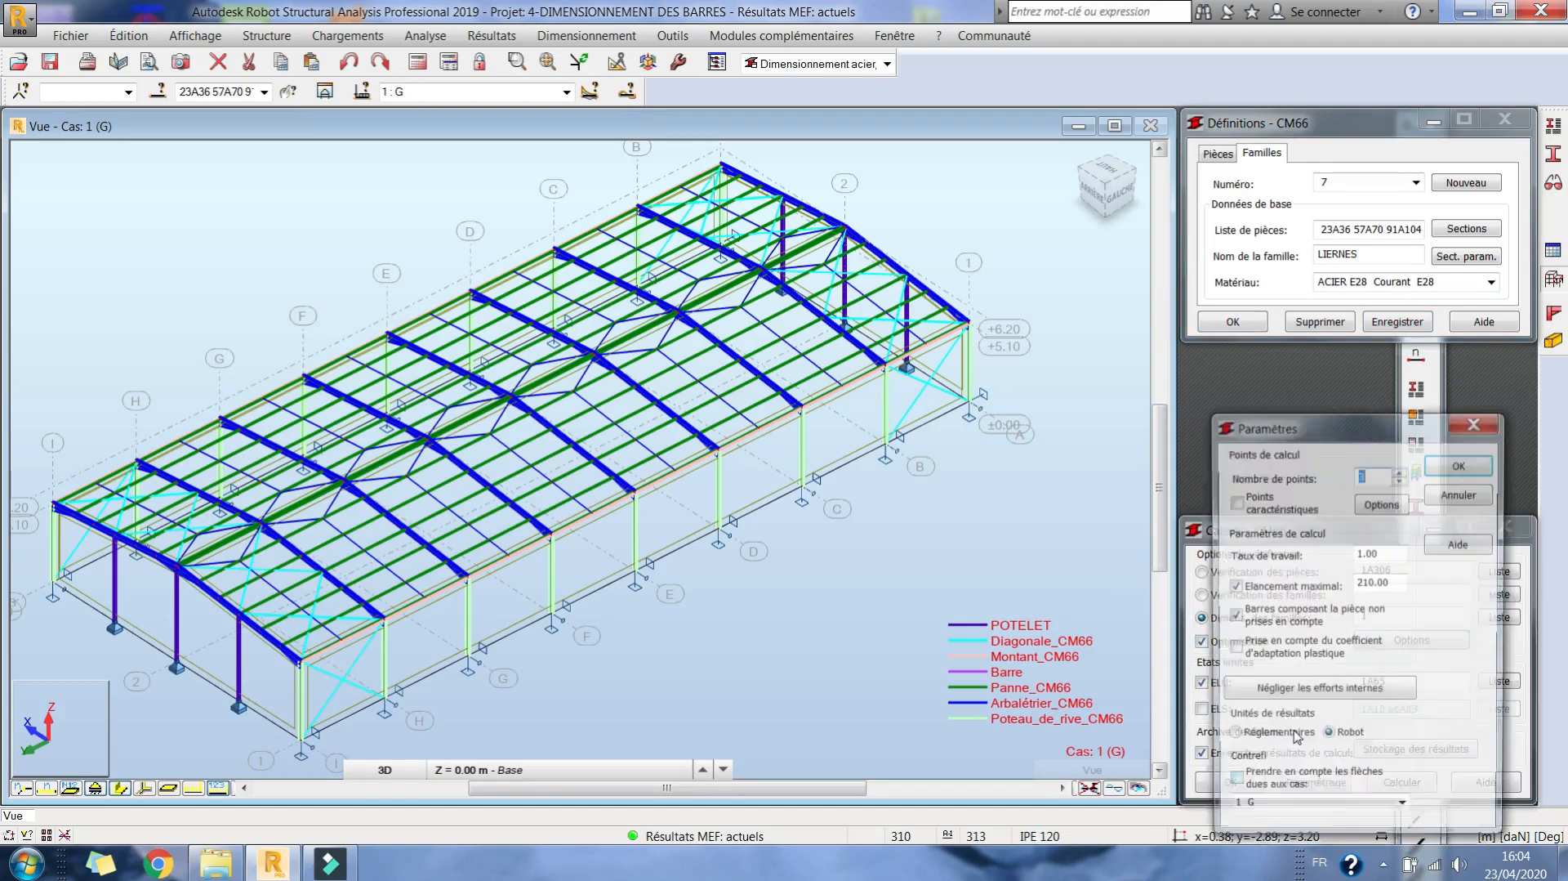
left_click(1257, 591)
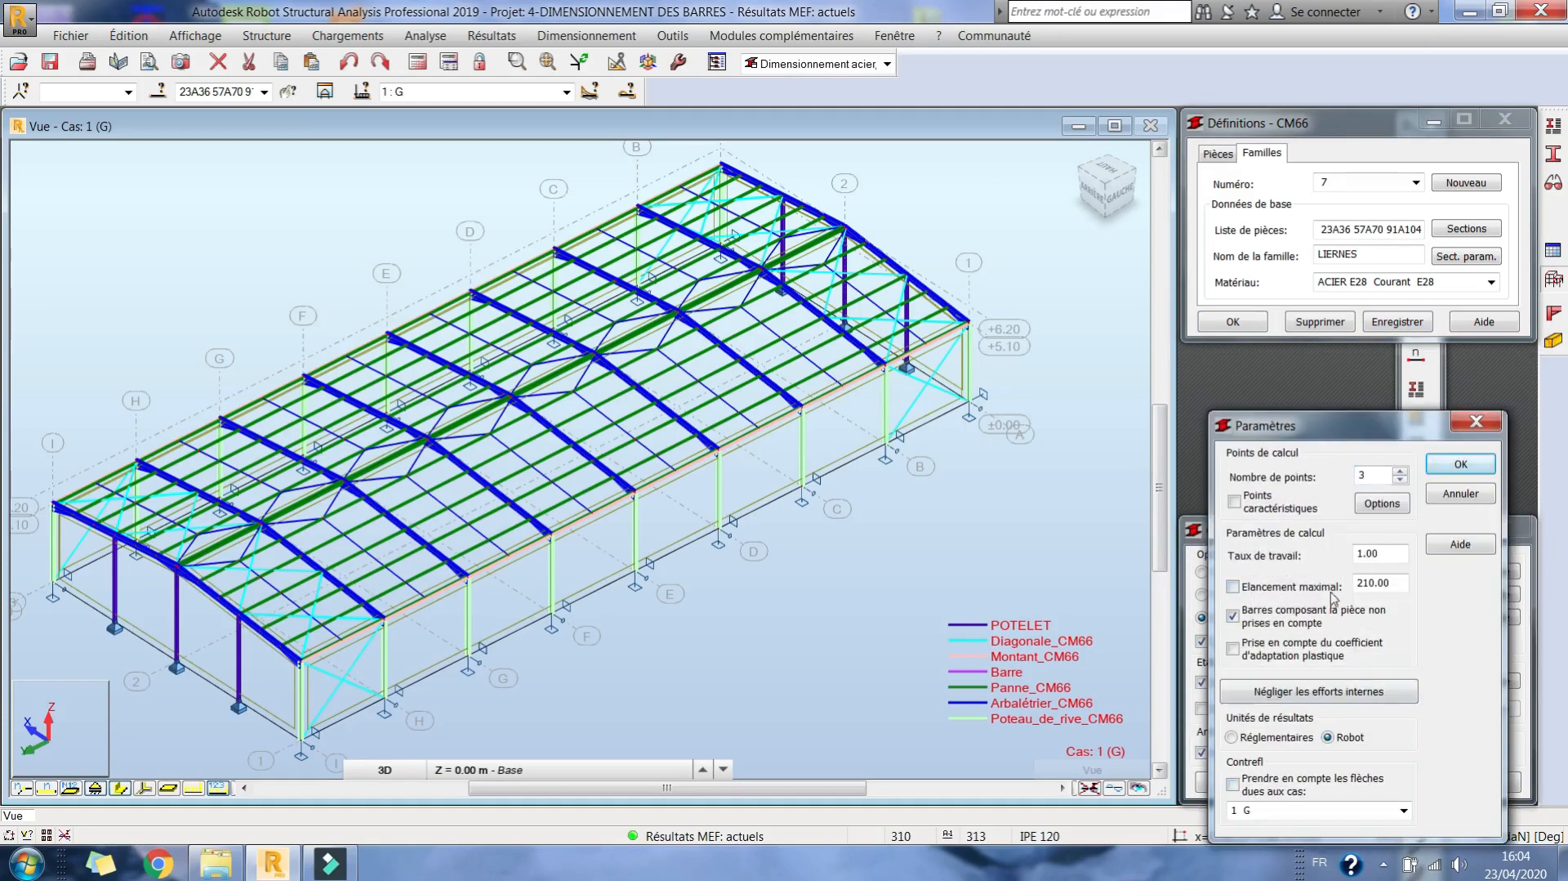
left_click(1461, 465)
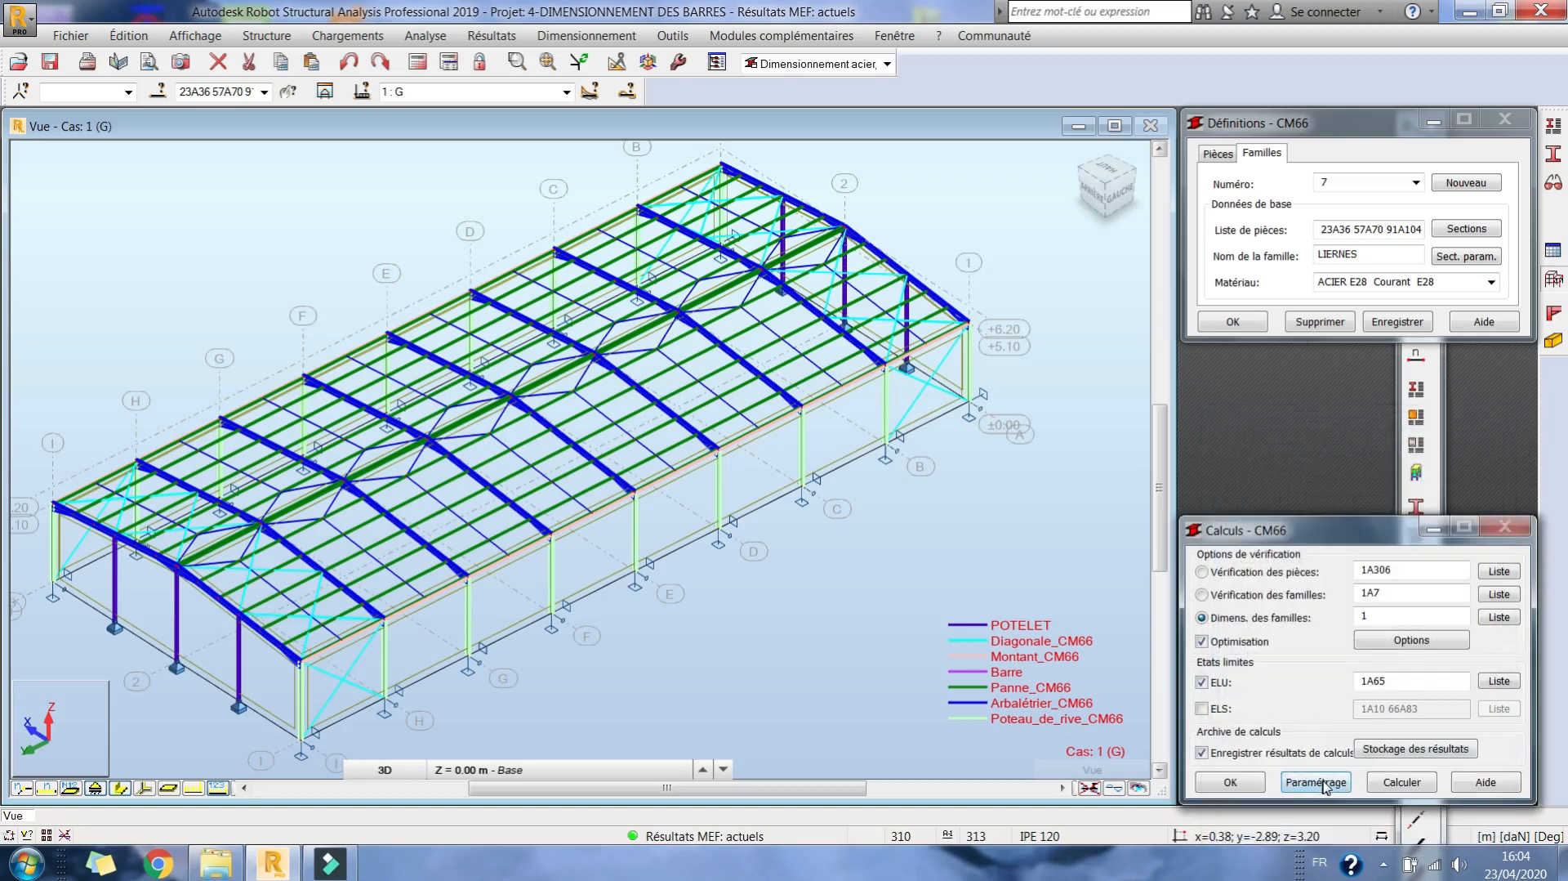
left_click(1499, 681)
left_click(1324, 643)
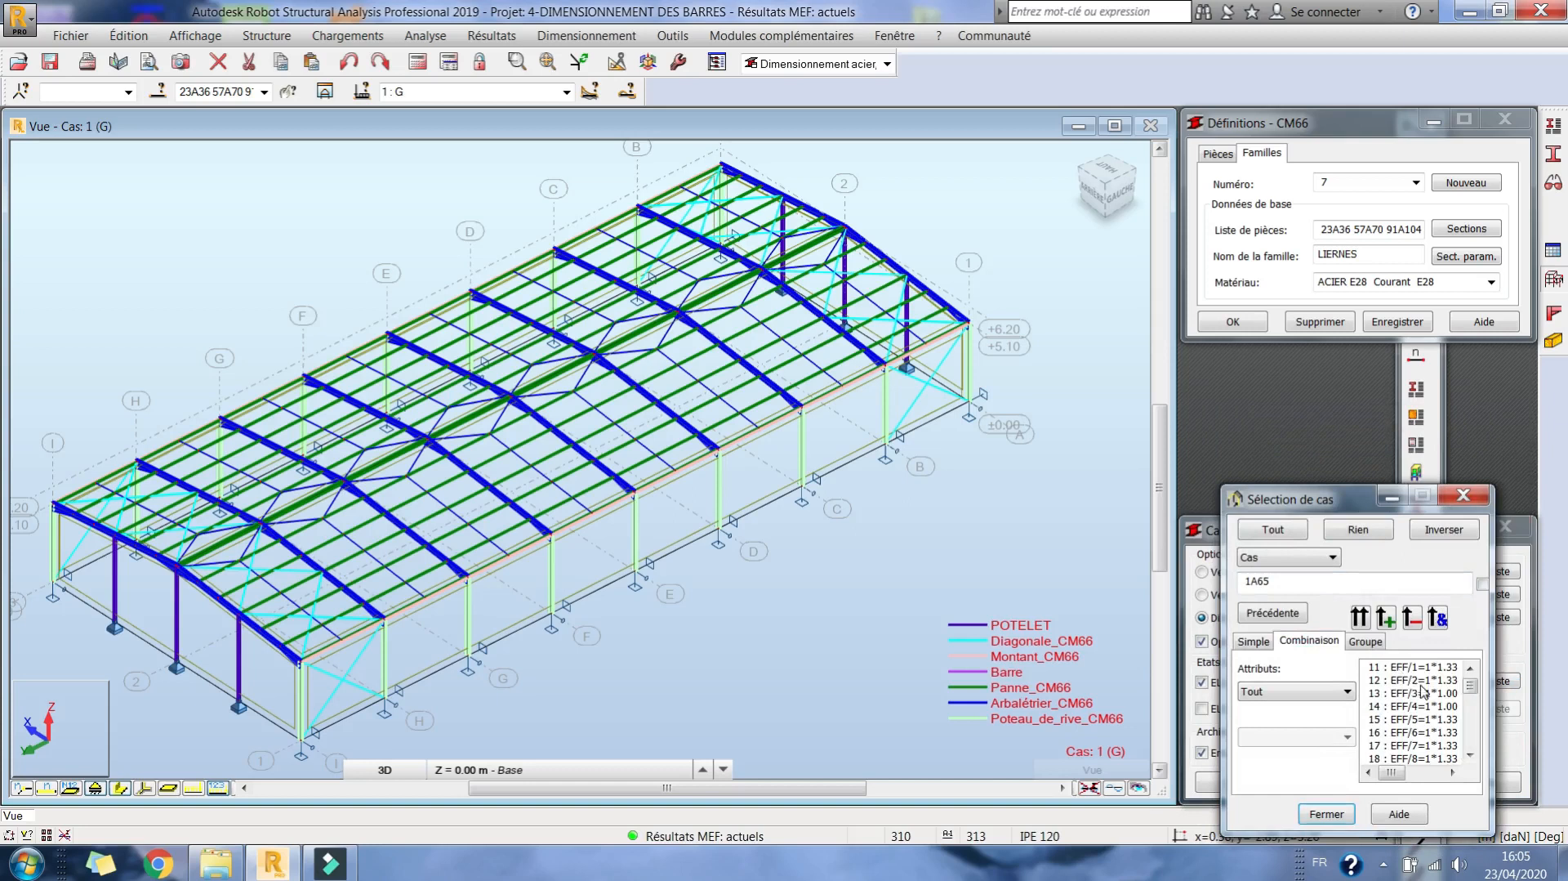
left_click(1326, 695)
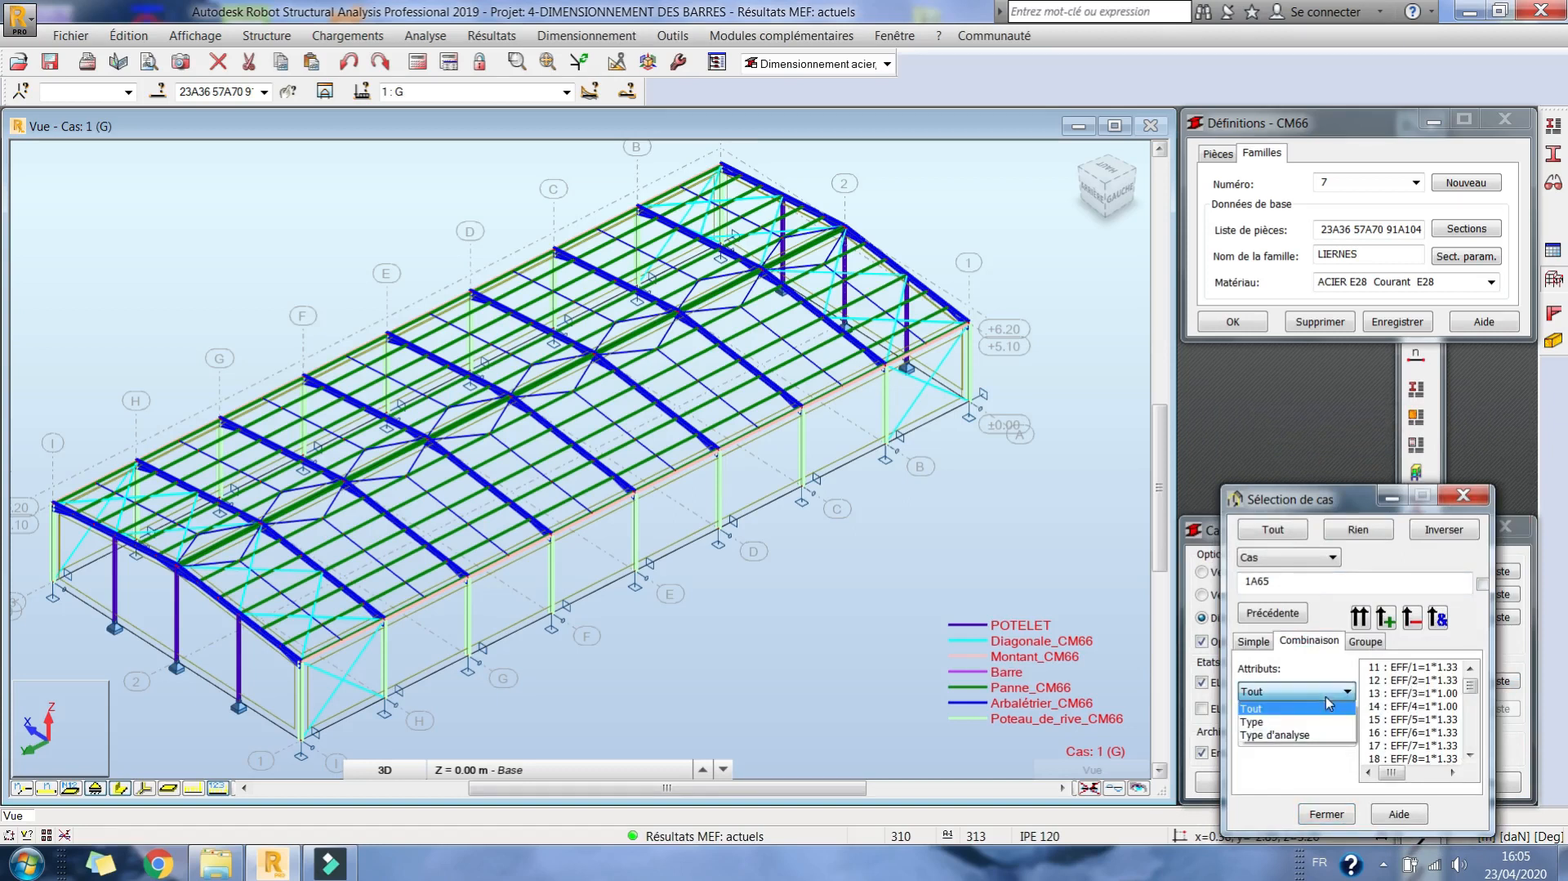
left_click(1293, 721)
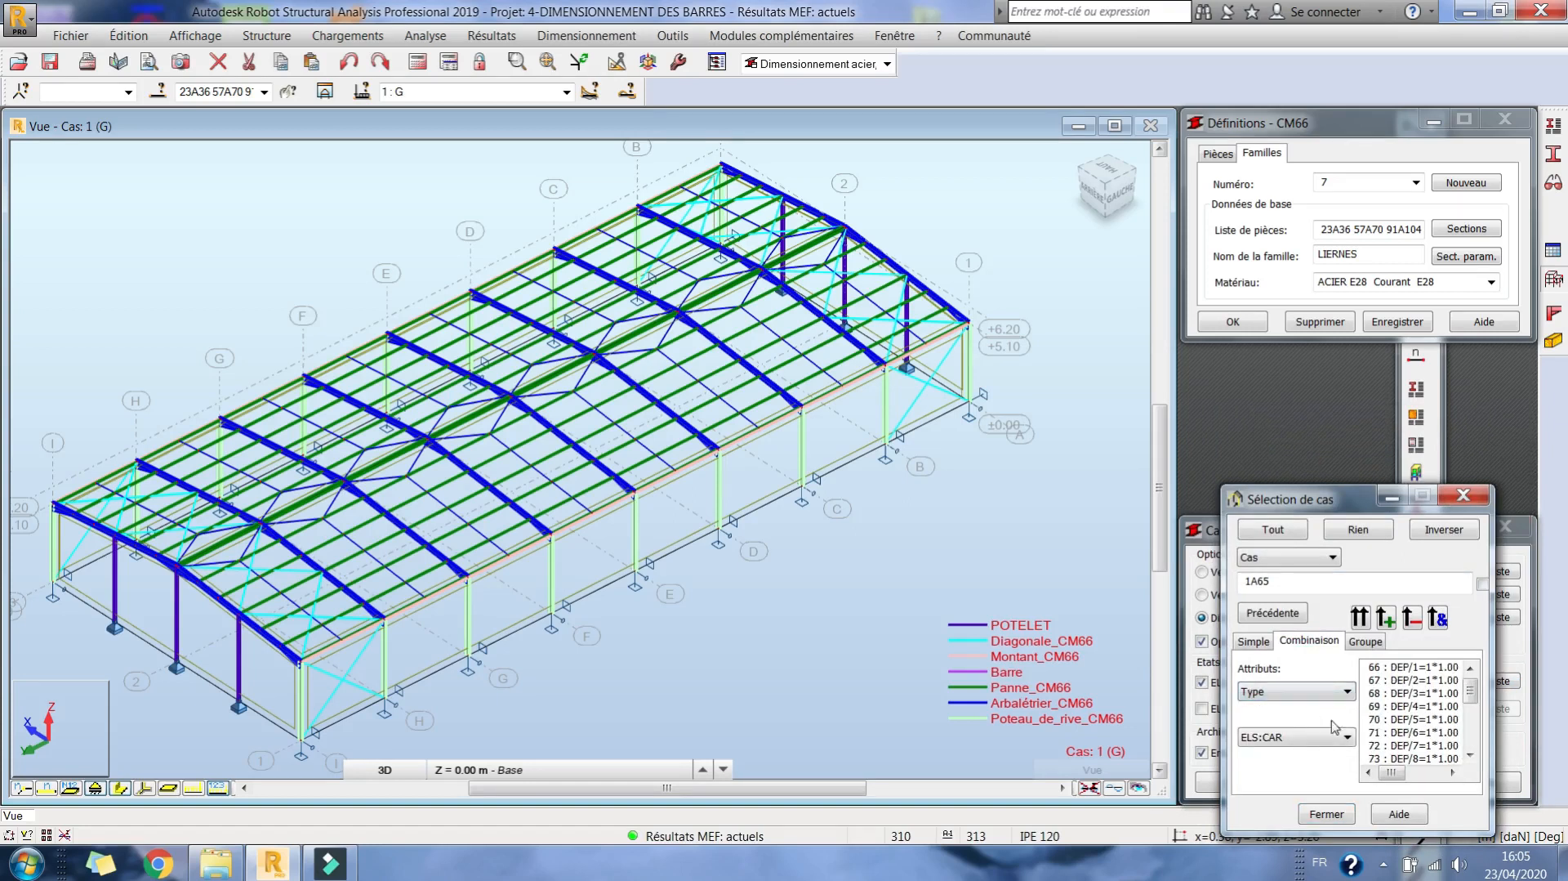
left_click(1344, 738)
left_click(1288, 763)
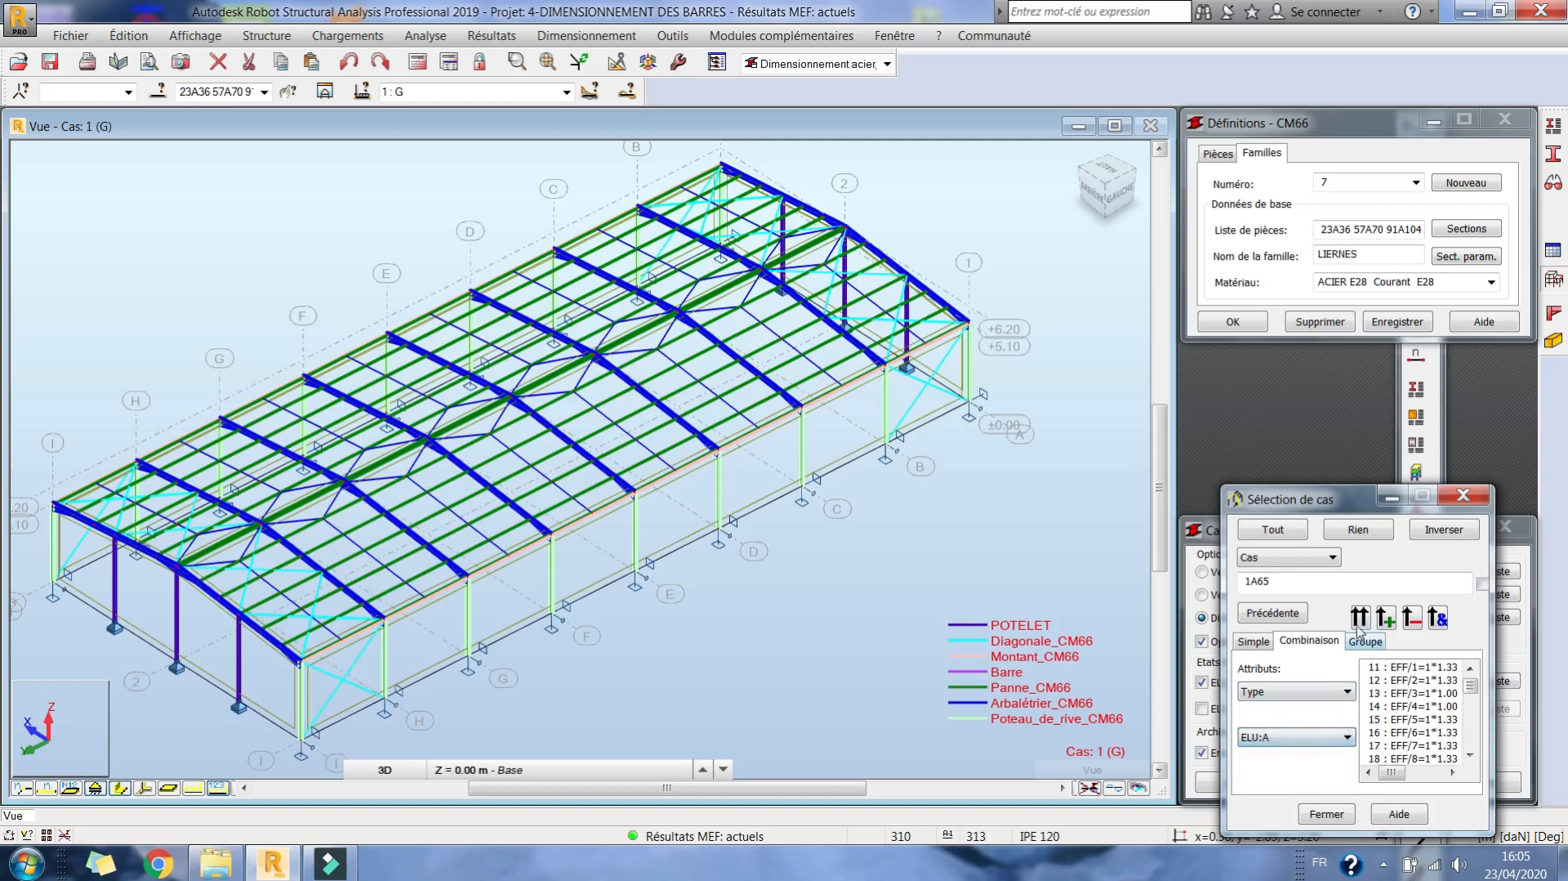
left_click(1326, 814)
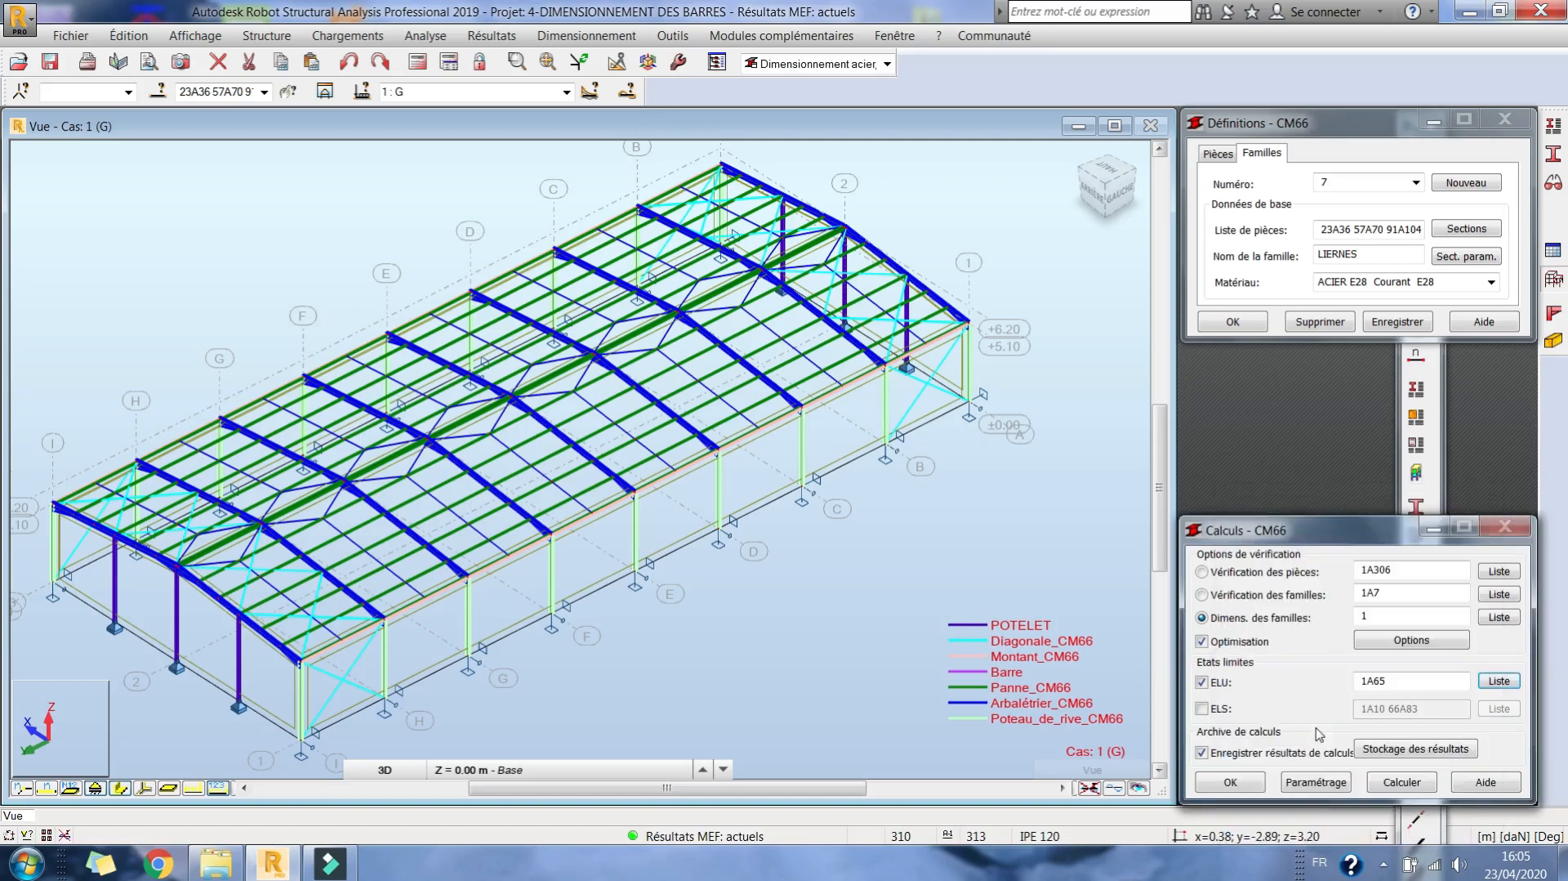
left_click(1225, 710)
left_click_drag(1392, 713, 1305, 724)
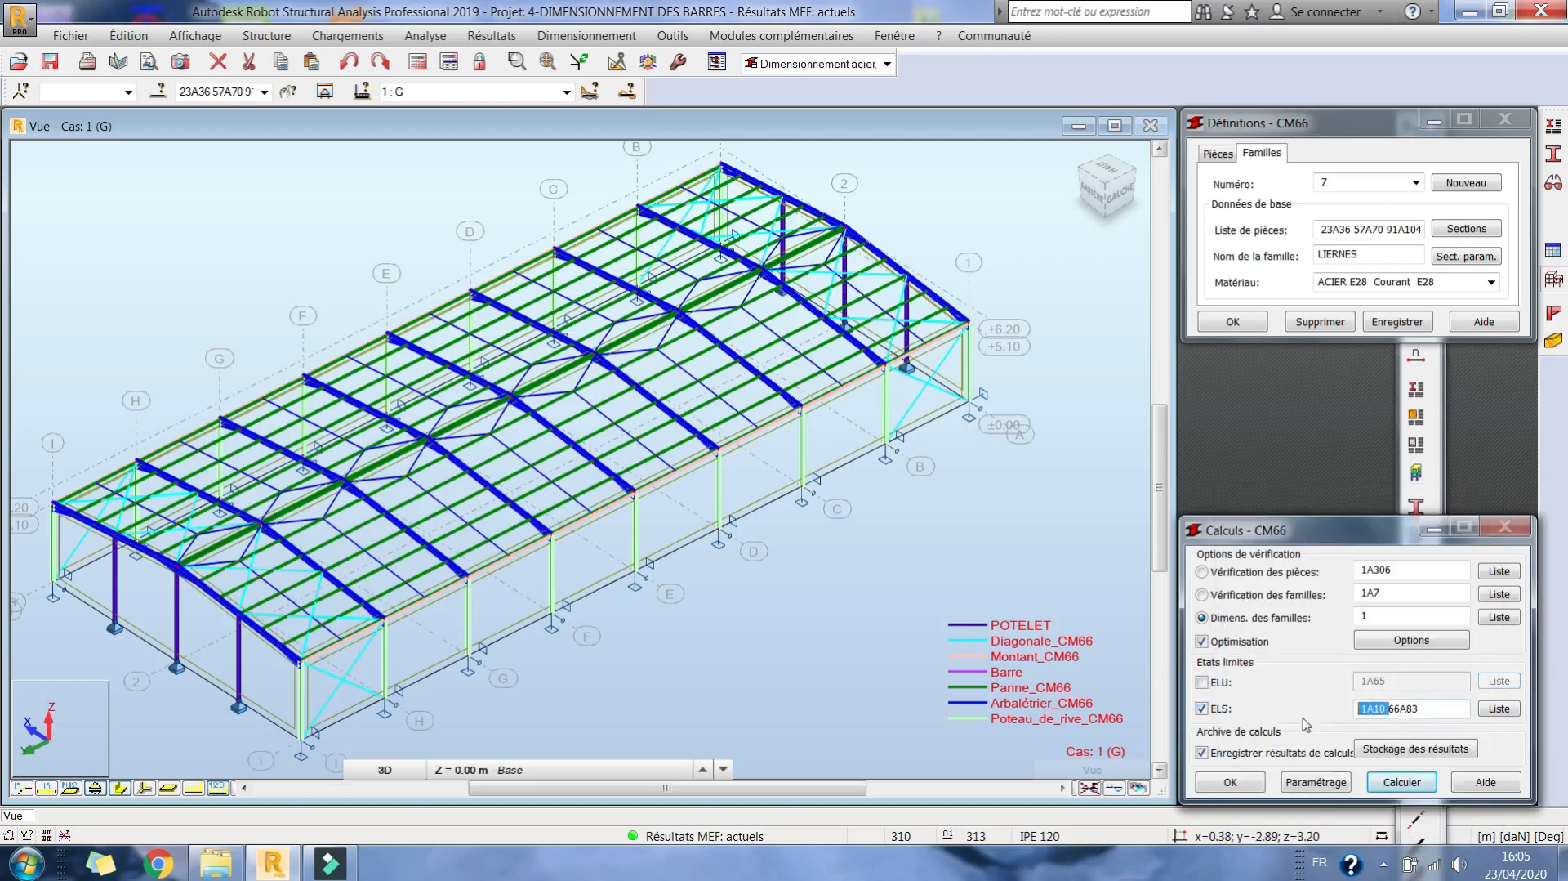
left_click_drag(1433, 702, 1238, 717)
left_click(1499, 709)
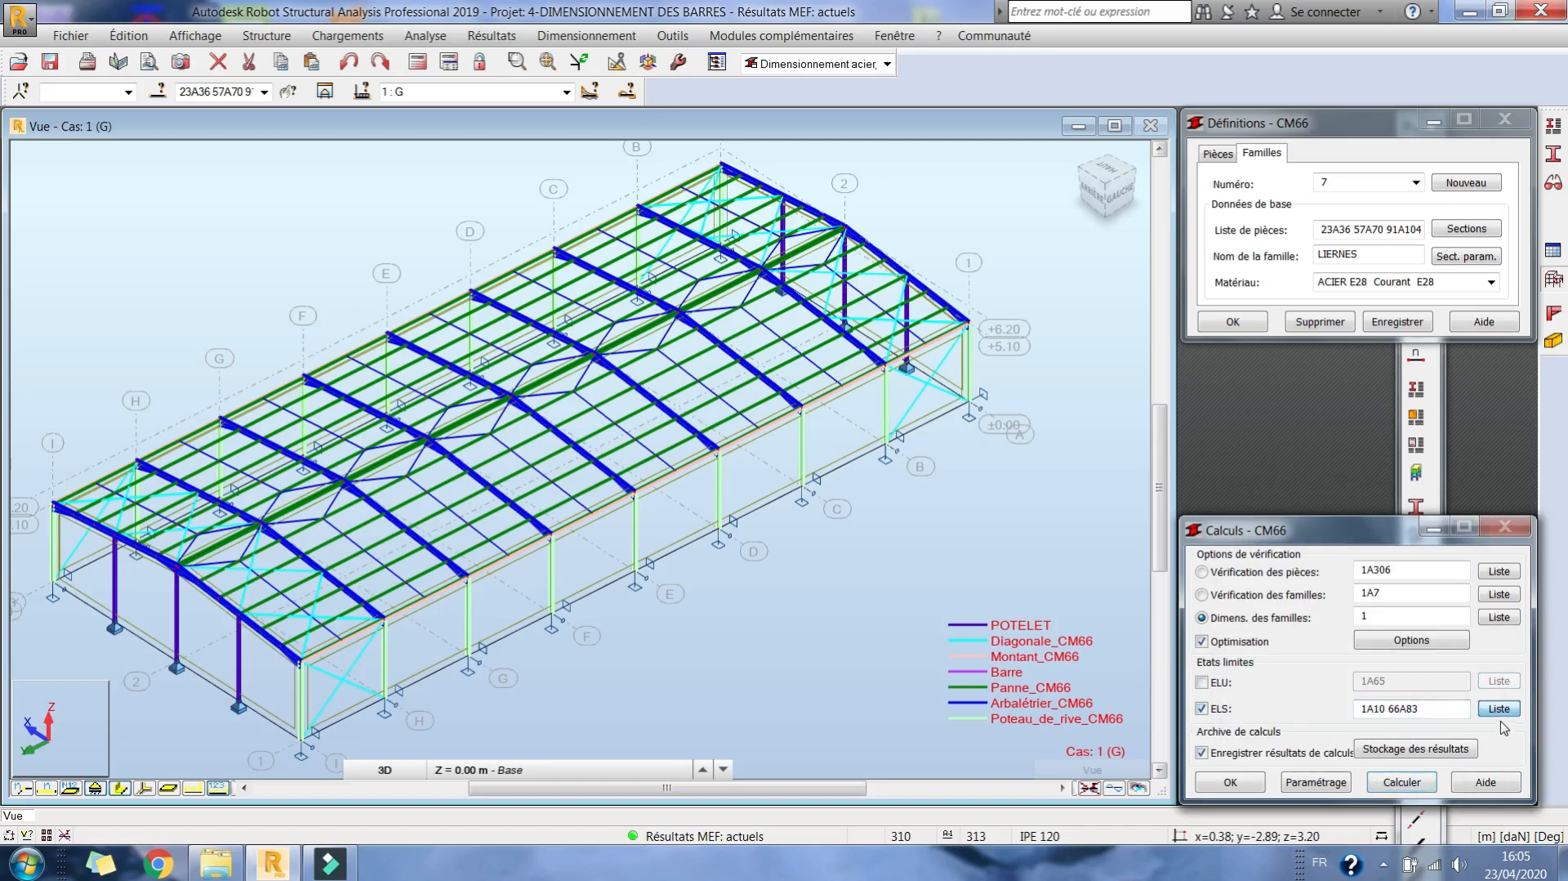
Set the ELU case list to combinations 11 to 65 only, filtering the combinations by type ELU:A.
left_click(1202, 682)
left_click(1499, 681)
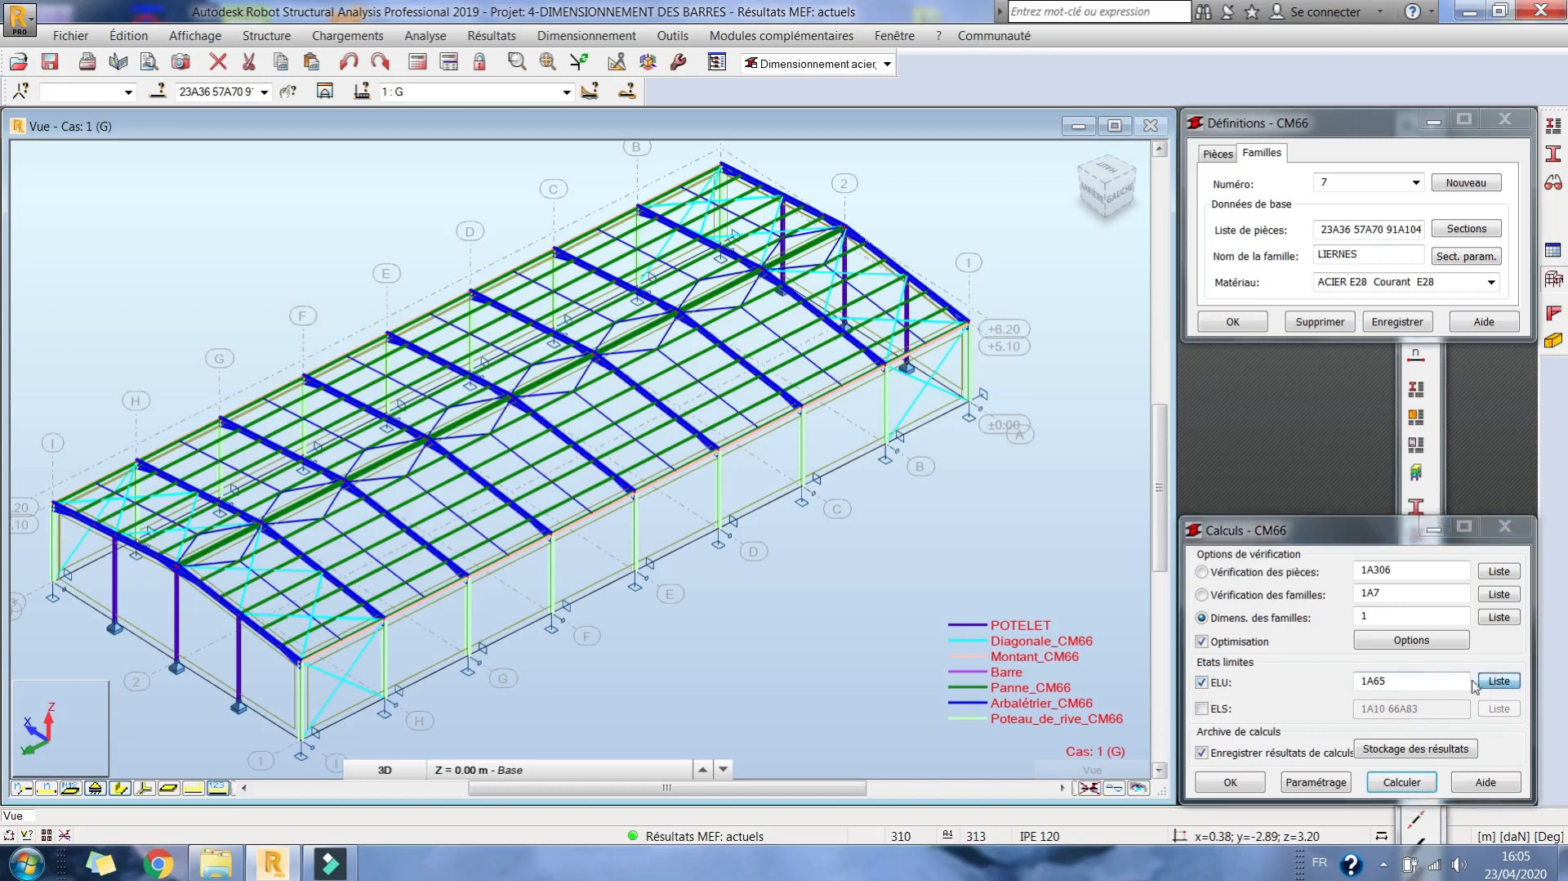
left_click(1328, 642)
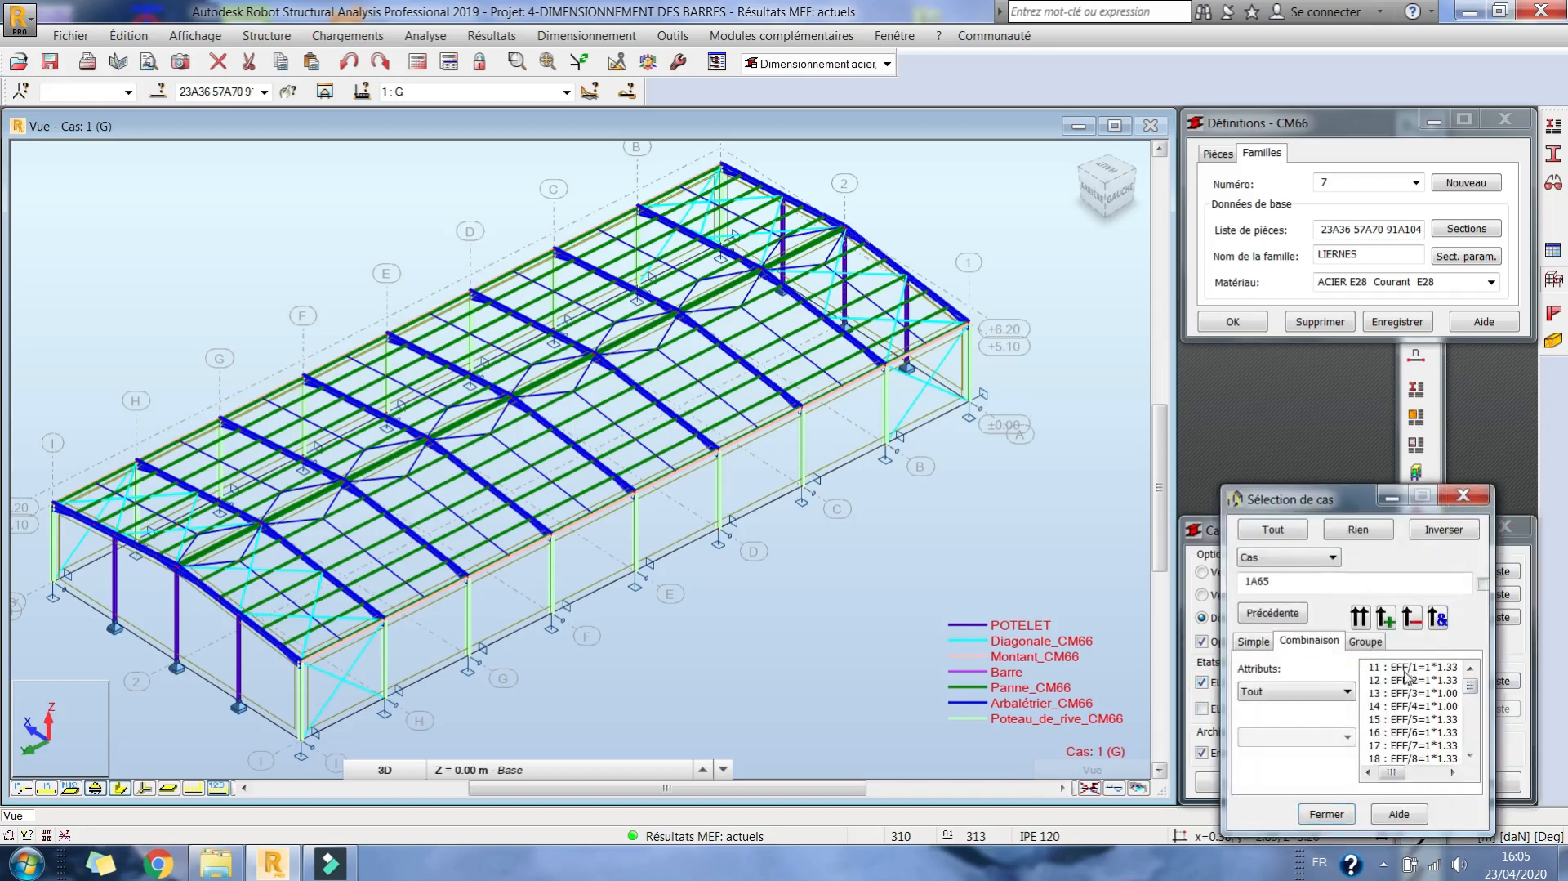
left_click(1319, 691)
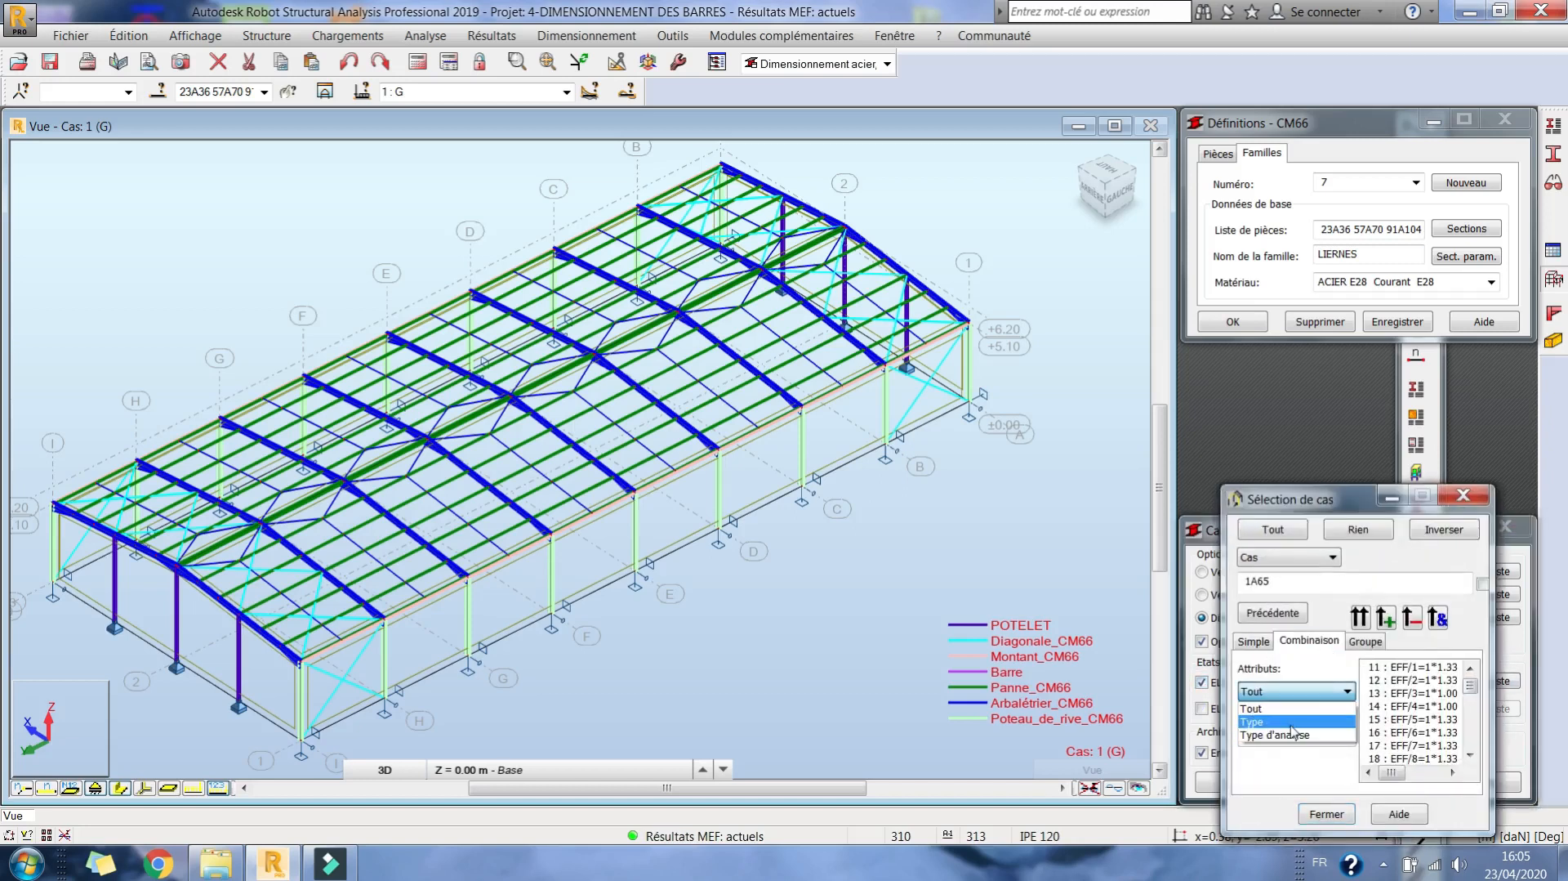
left_click(1304, 740)
left_click(1305, 740)
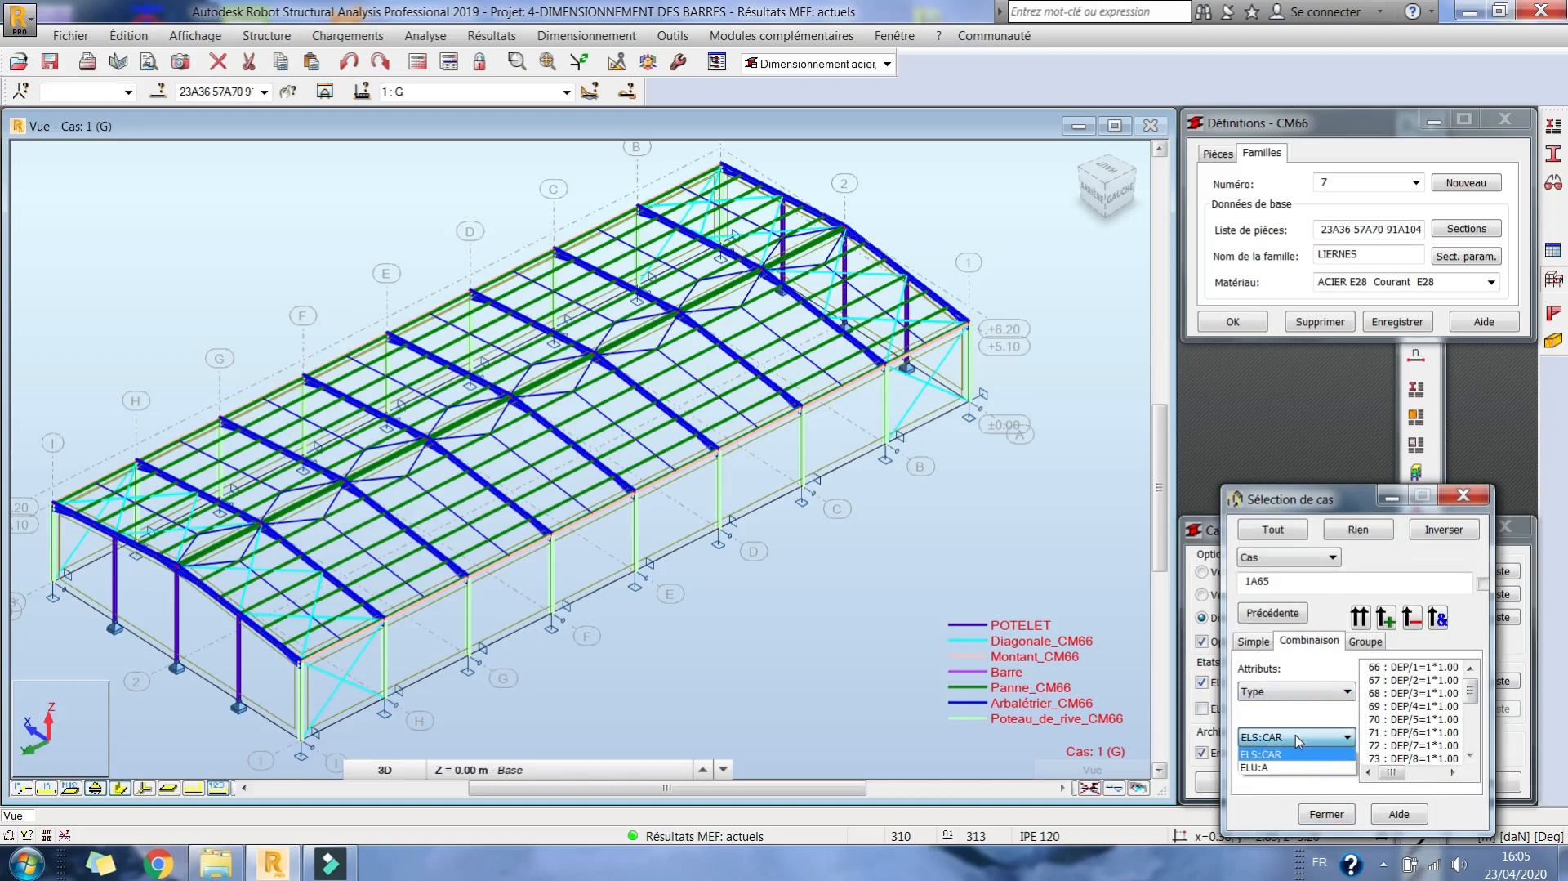
left_click(1268, 771)
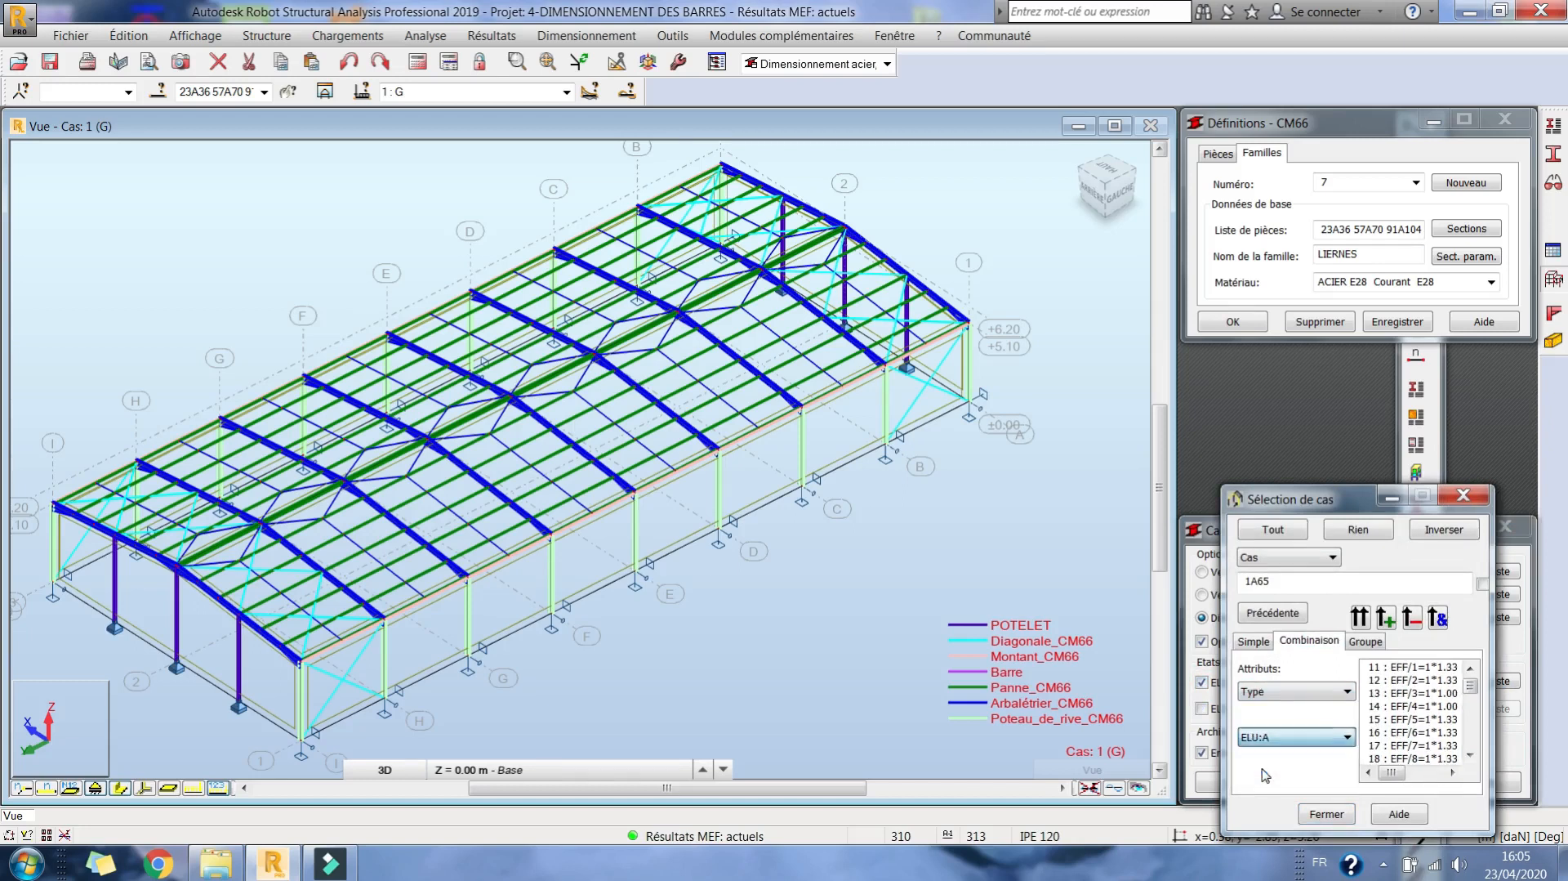
left_click(1386, 670)
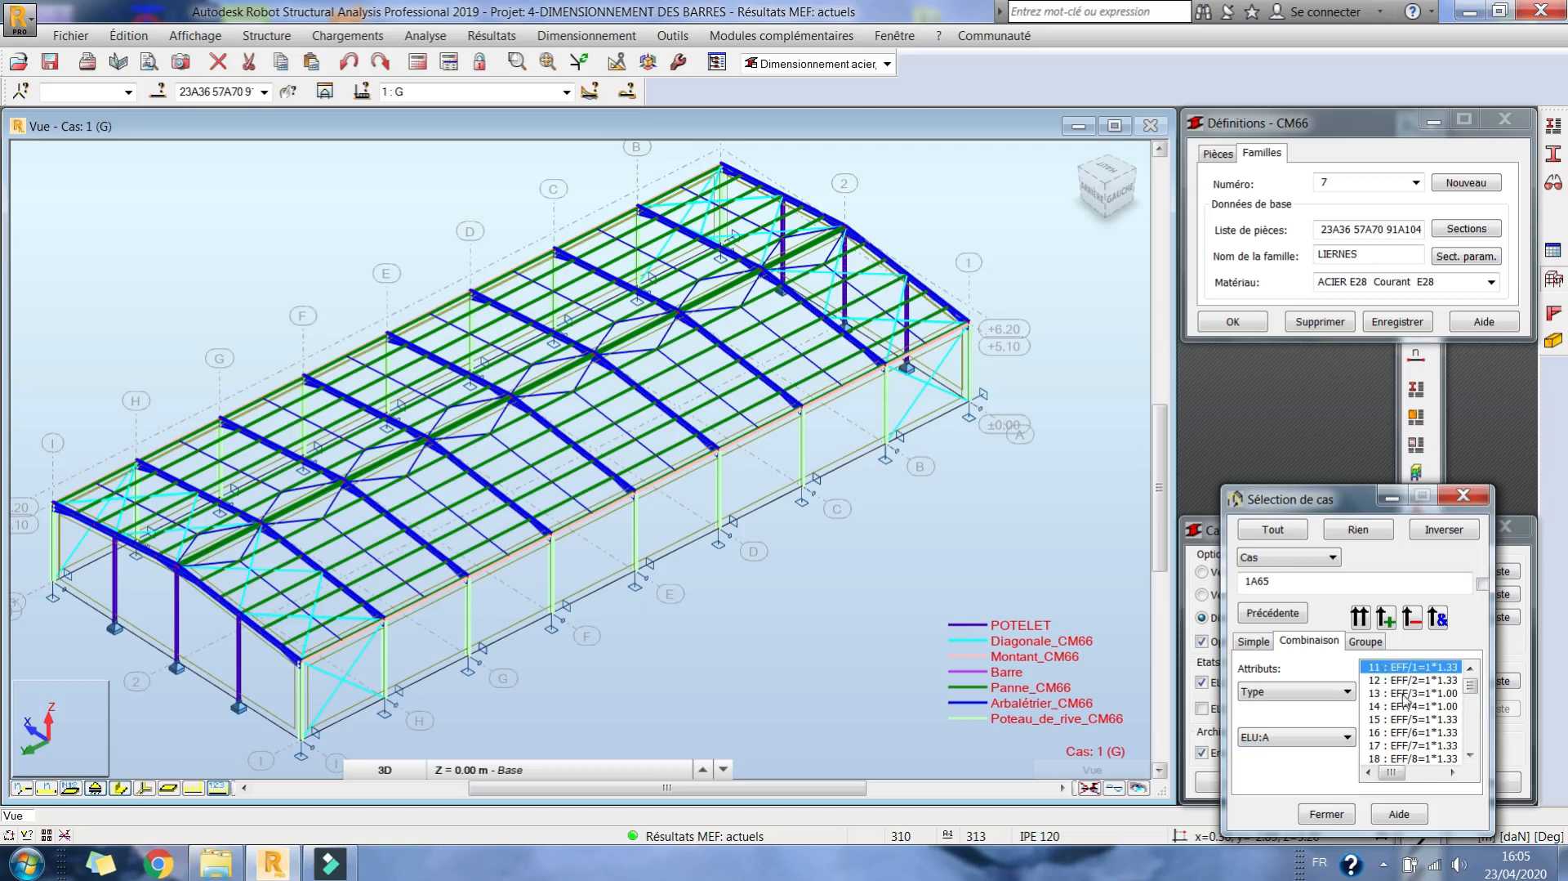
left_click(1402, 694)
left_click(1402, 668)
left_click_drag(1473, 701, 1471, 752)
left_click(1444, 745, "shift")
left_click(1365, 617)
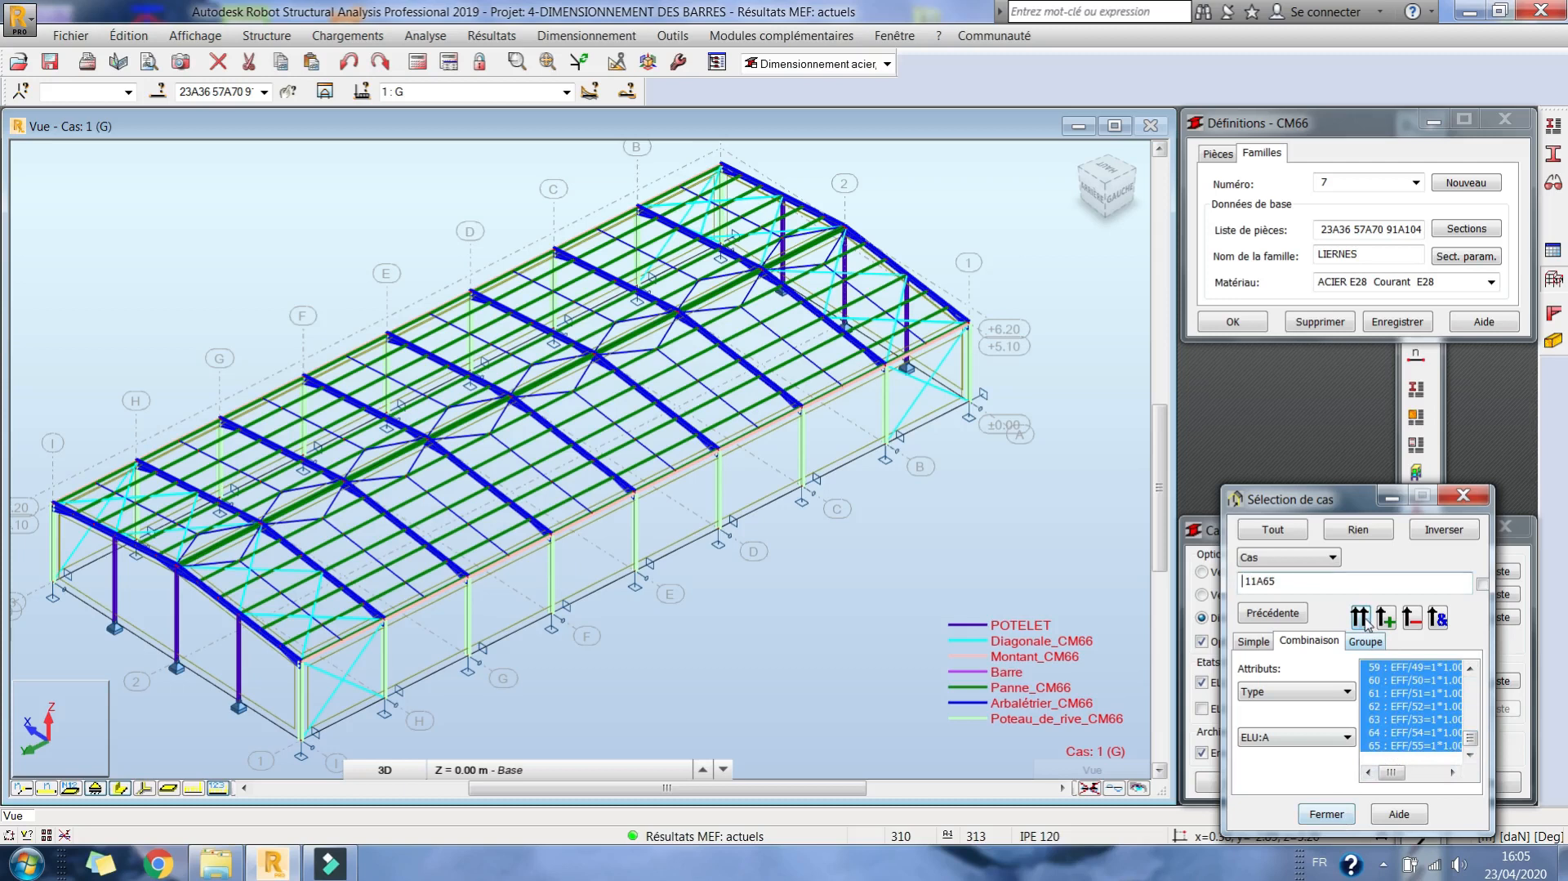
left_click(1327, 815)
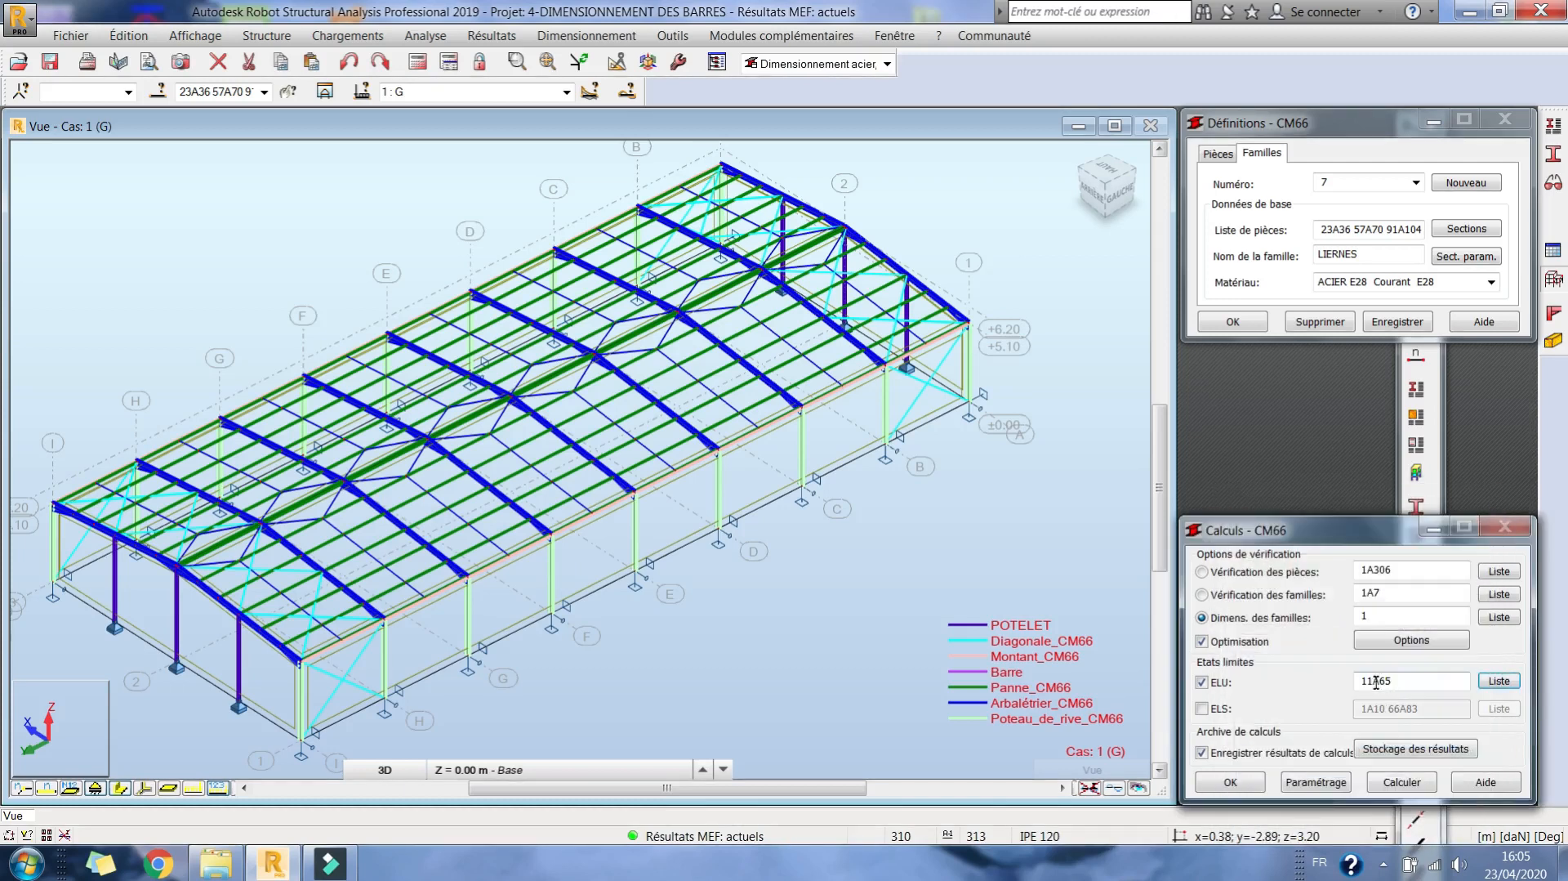
Switch to the ELS limit state and set its case list to combinations 66 to 83, filtered by type ELS:CAR.
left_click(1202, 708)
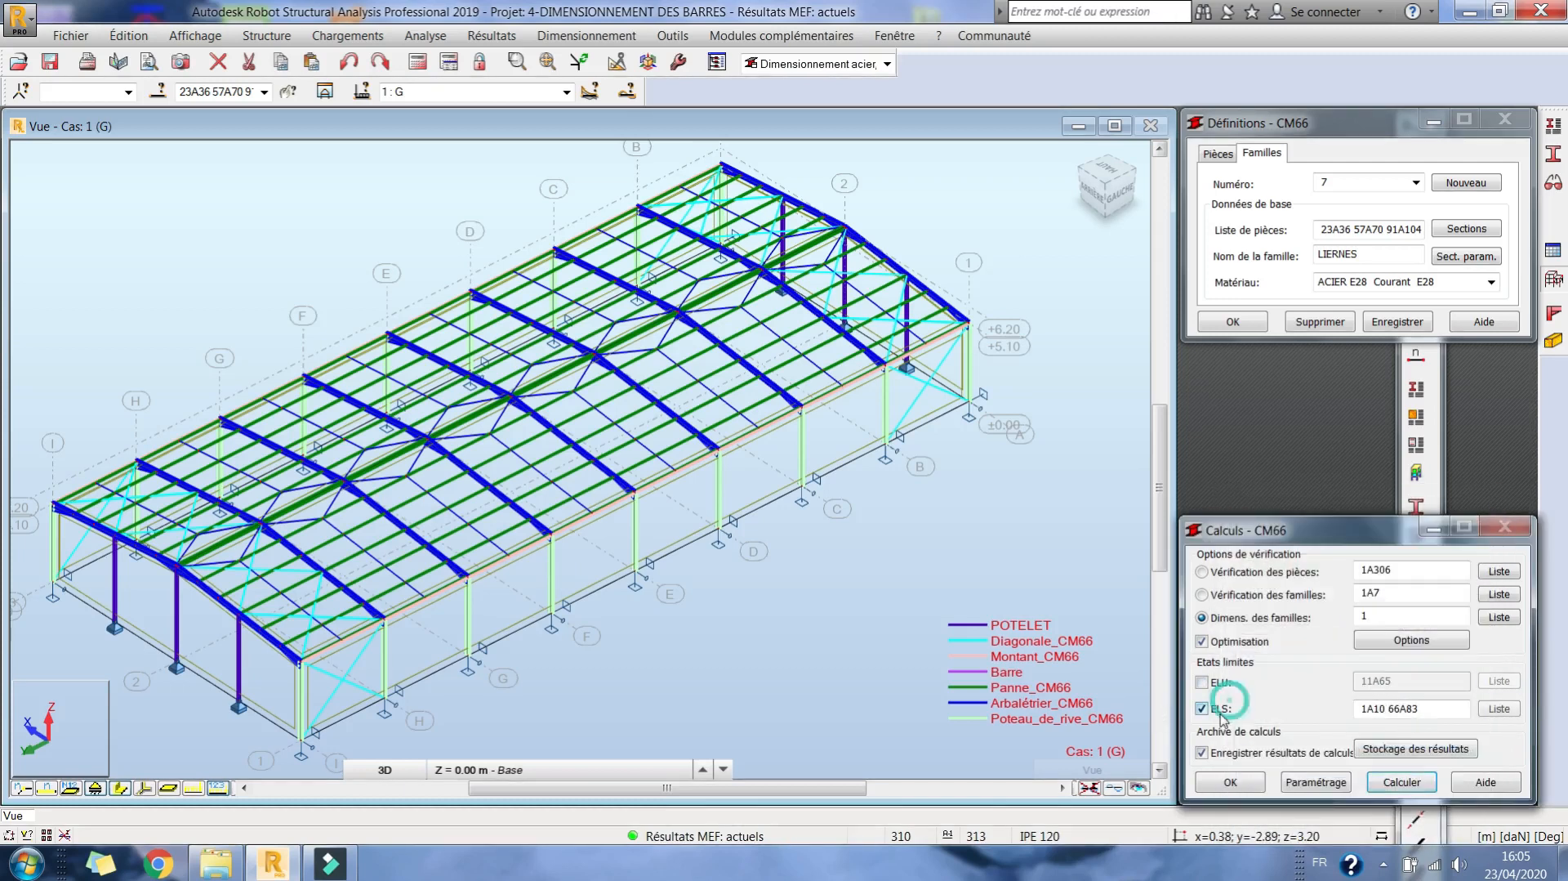
left_click(1497, 708)
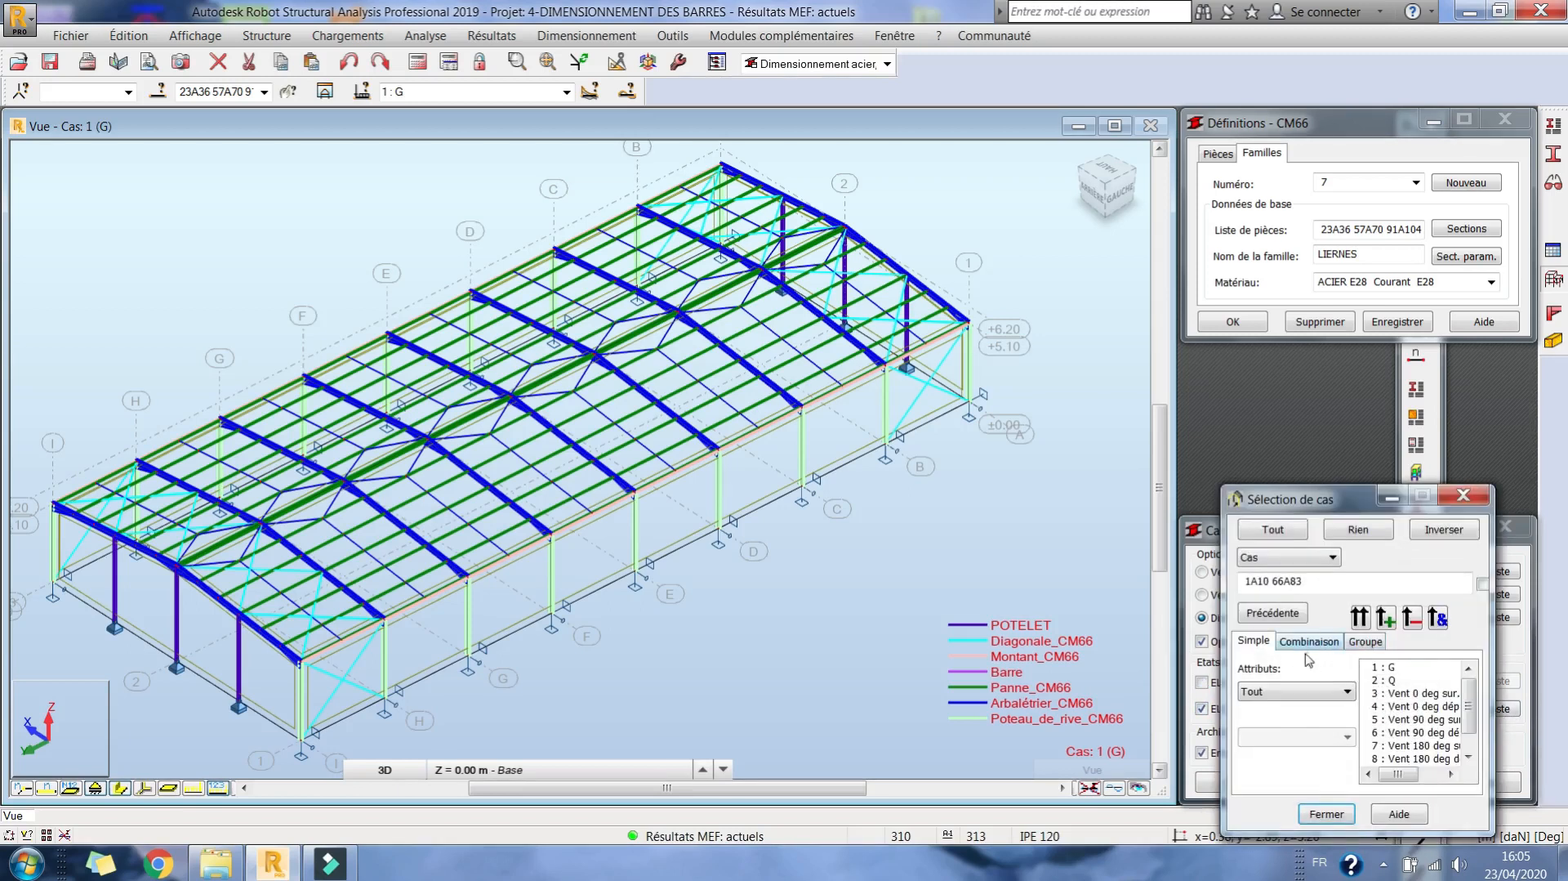
left_click(1309, 641)
left_click(1297, 691)
left_click(1291, 719)
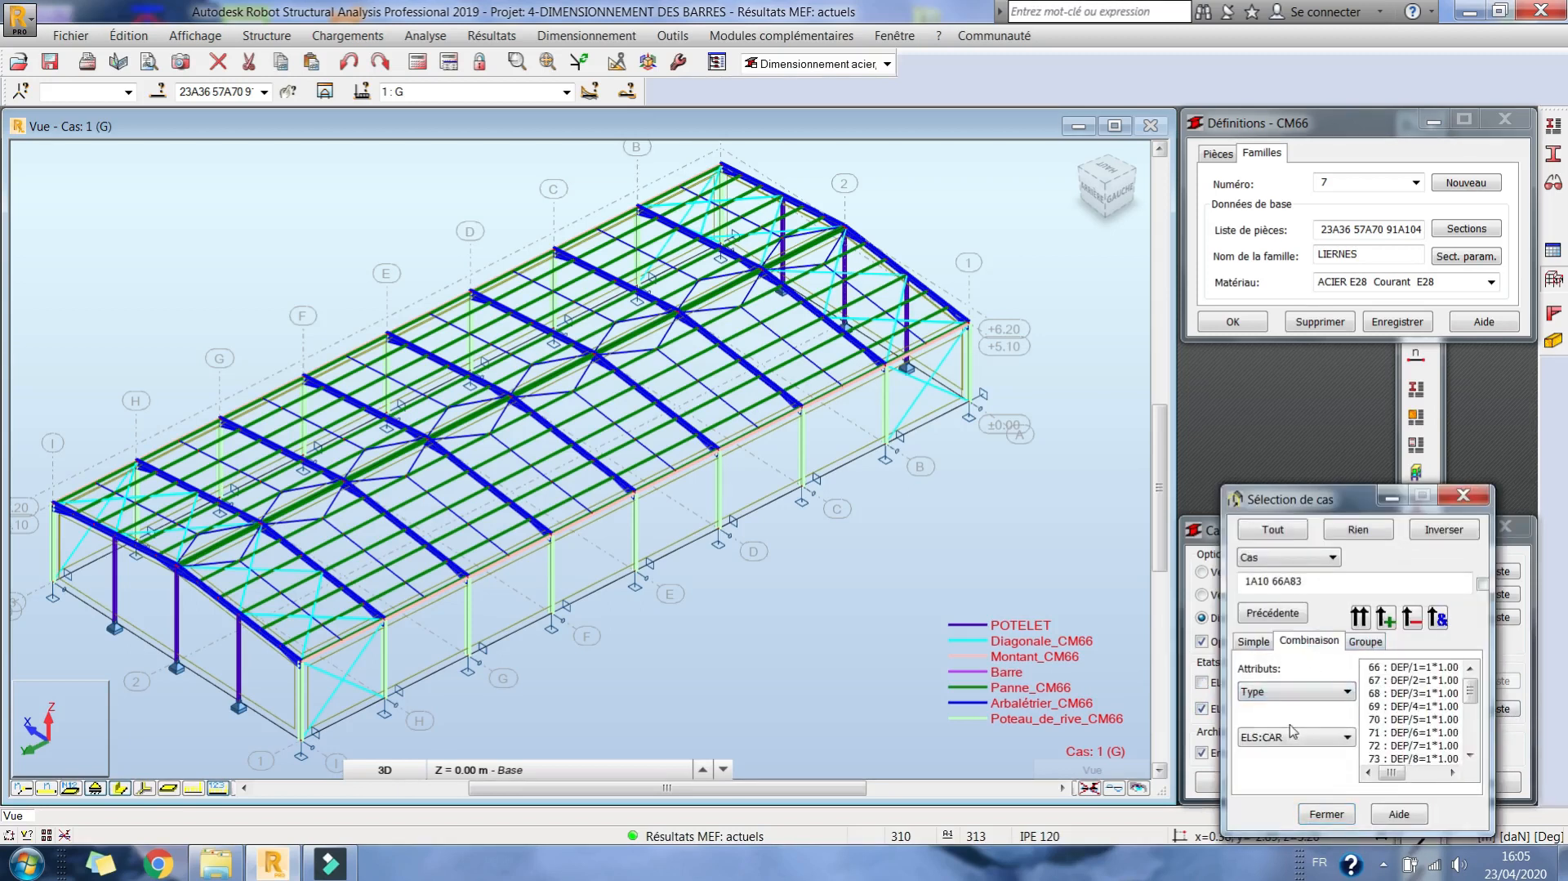
left_click(1299, 737)
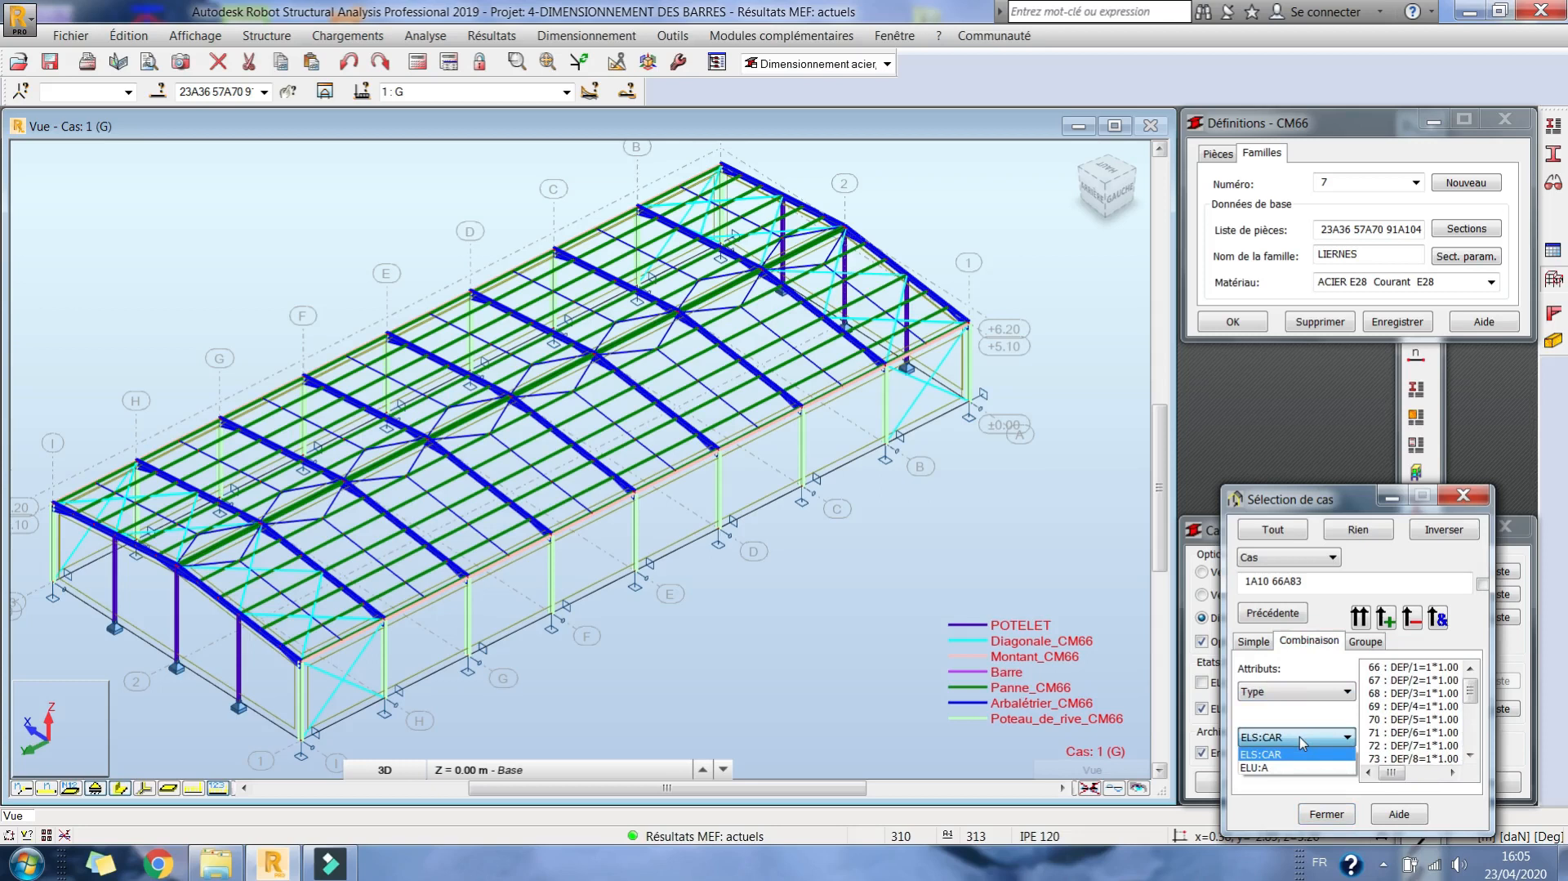
left_click(1297, 753)
left_click(1406, 668)
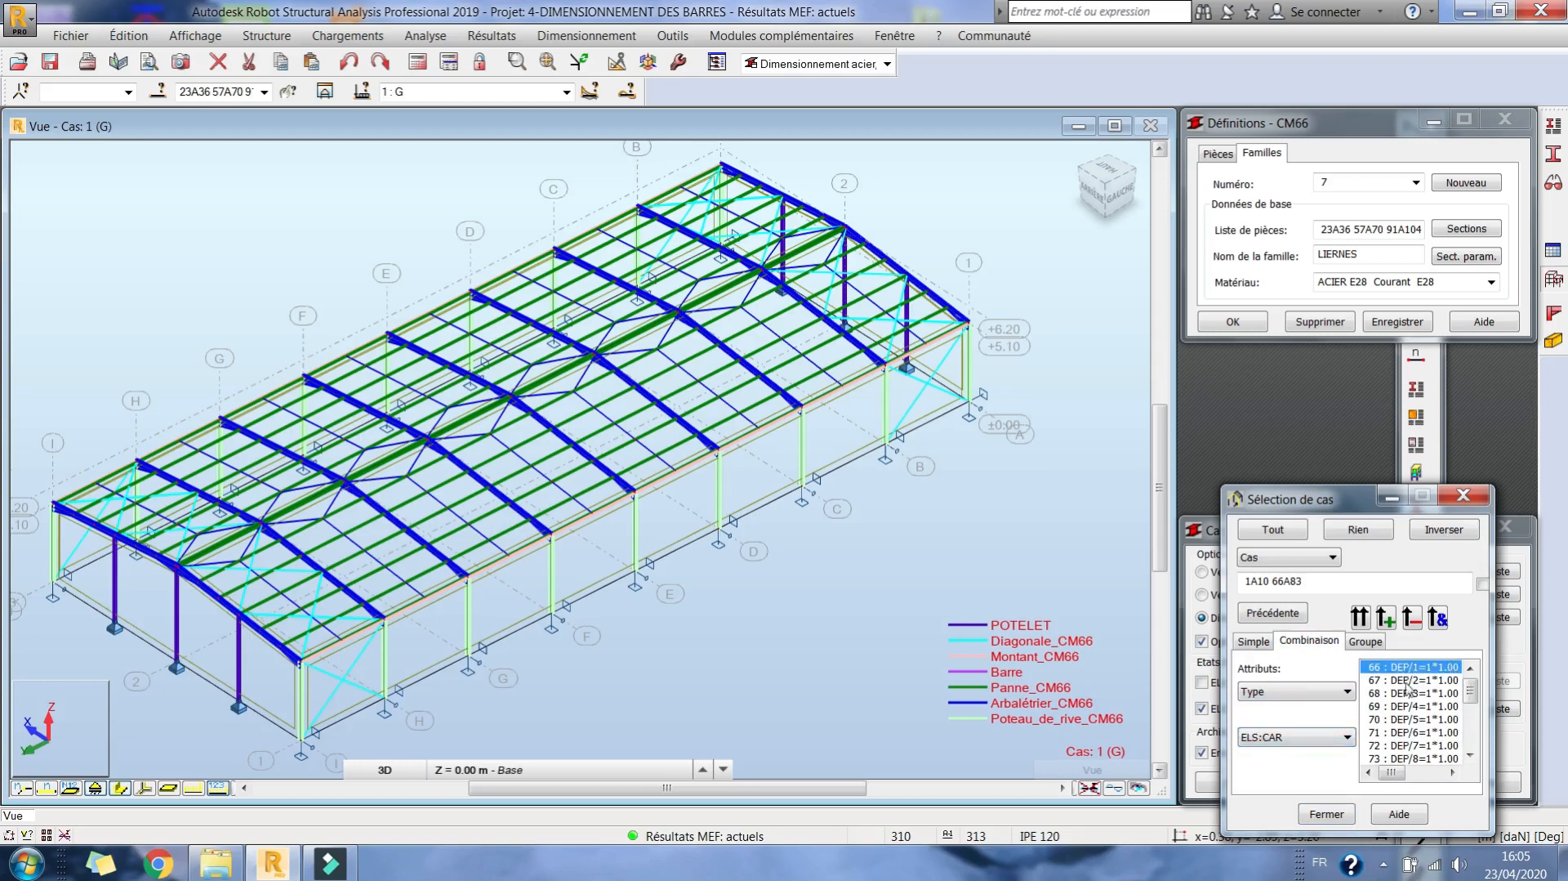
left_click_drag(1473, 694, 1473, 740)
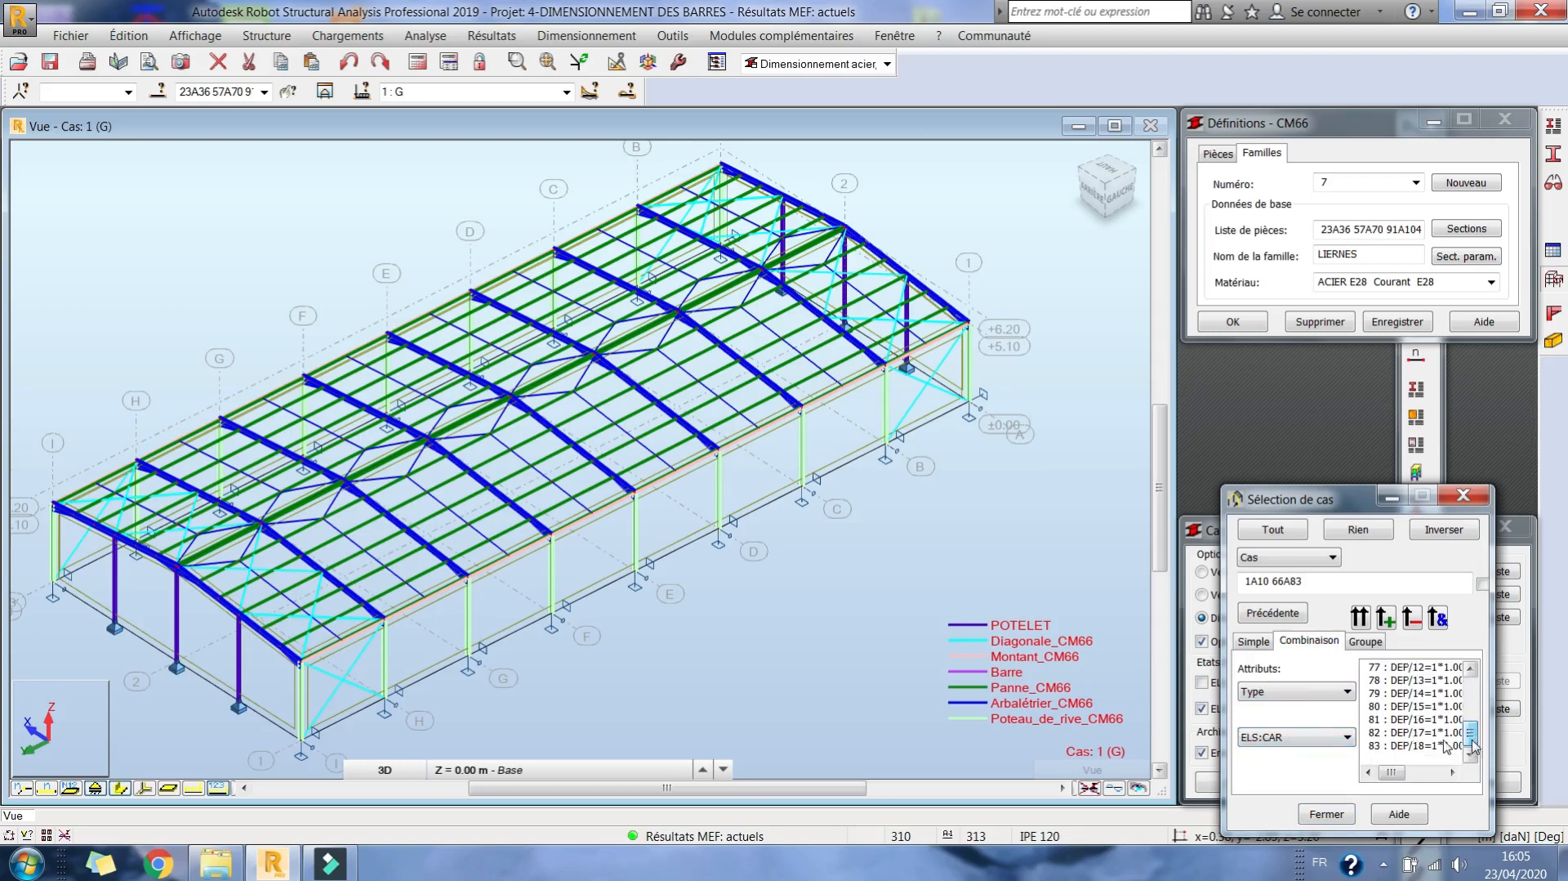
left_click(1422, 746, "shift")
left_click(1361, 618)
left_click(1348, 815)
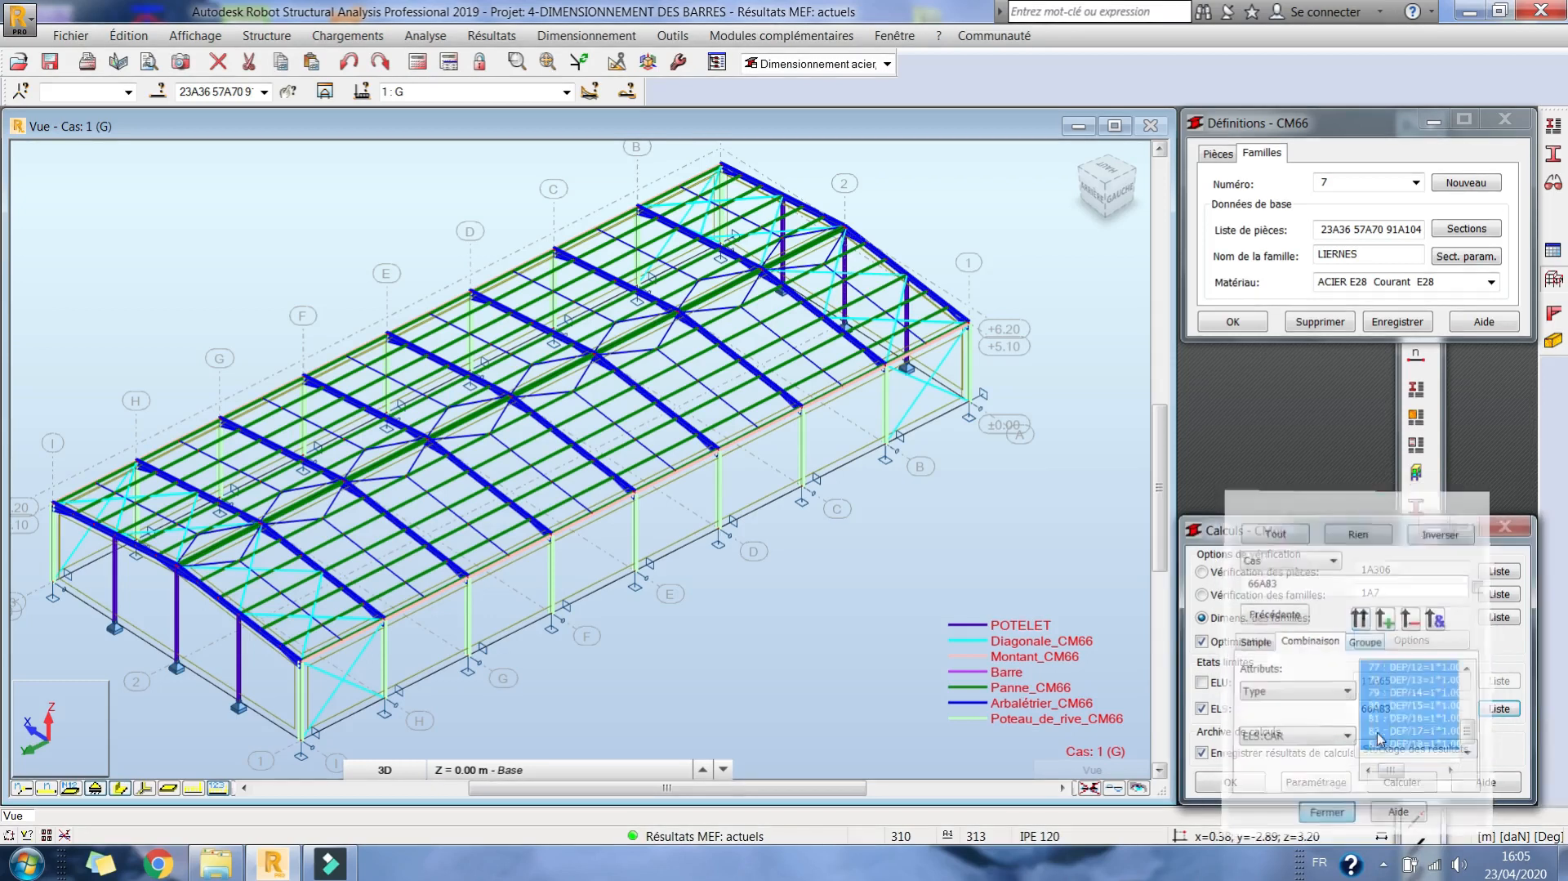
Switch back to the ELU limit state and run the optimised design calculation for family 1.
left_click(1221, 688)
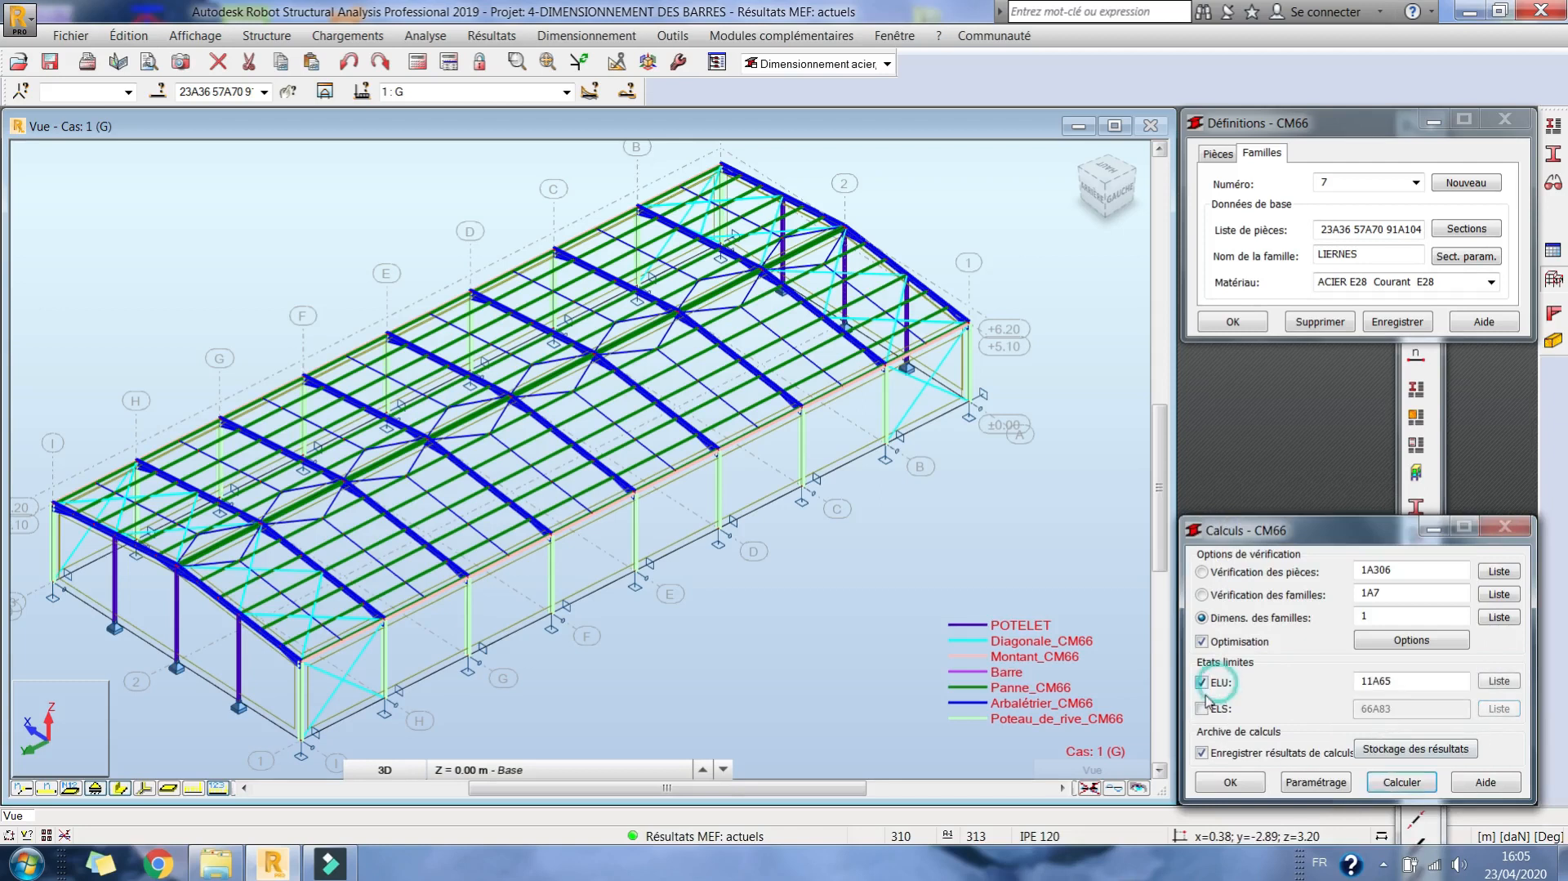
left_click(1409, 783)
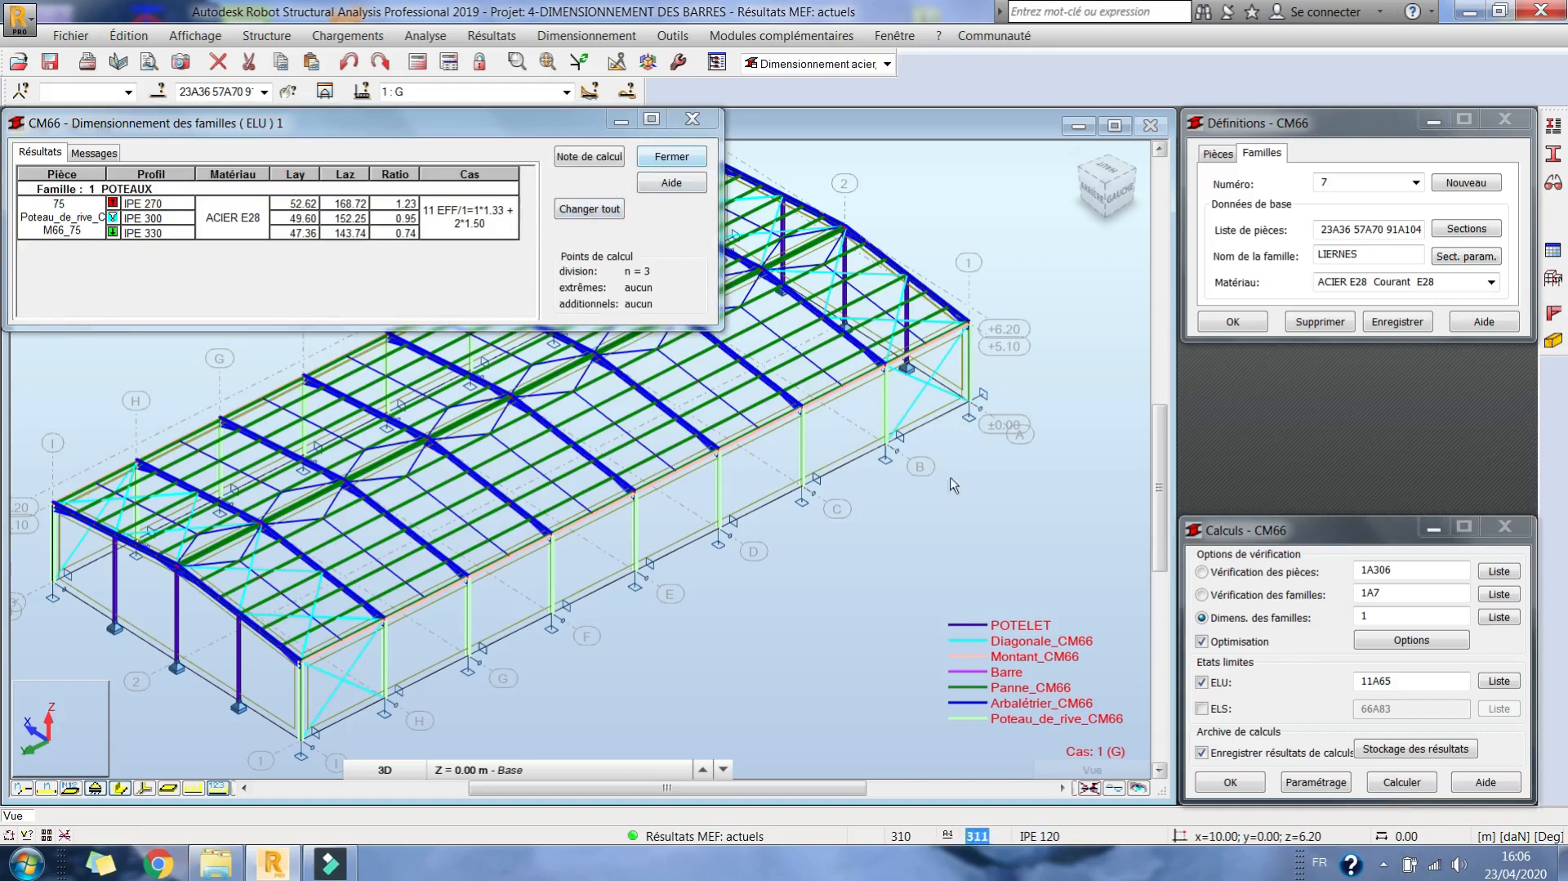
Change the bar display attributes to colour the model and its legend by section instead of by bar type.
right_click(1038, 312)
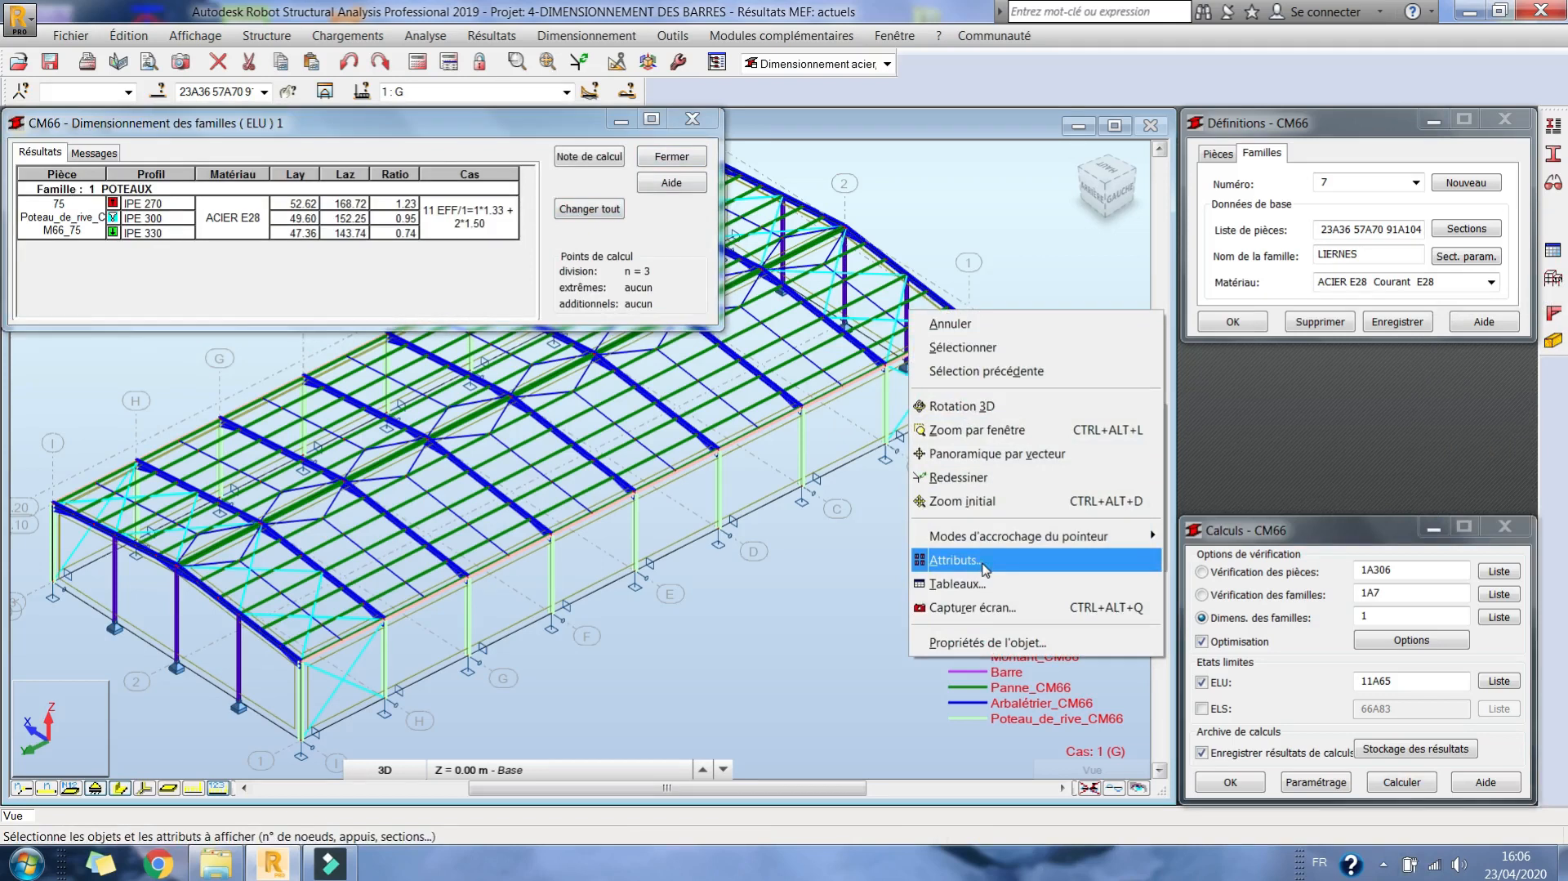
left_click(984, 560)
left_click(1088, 259)
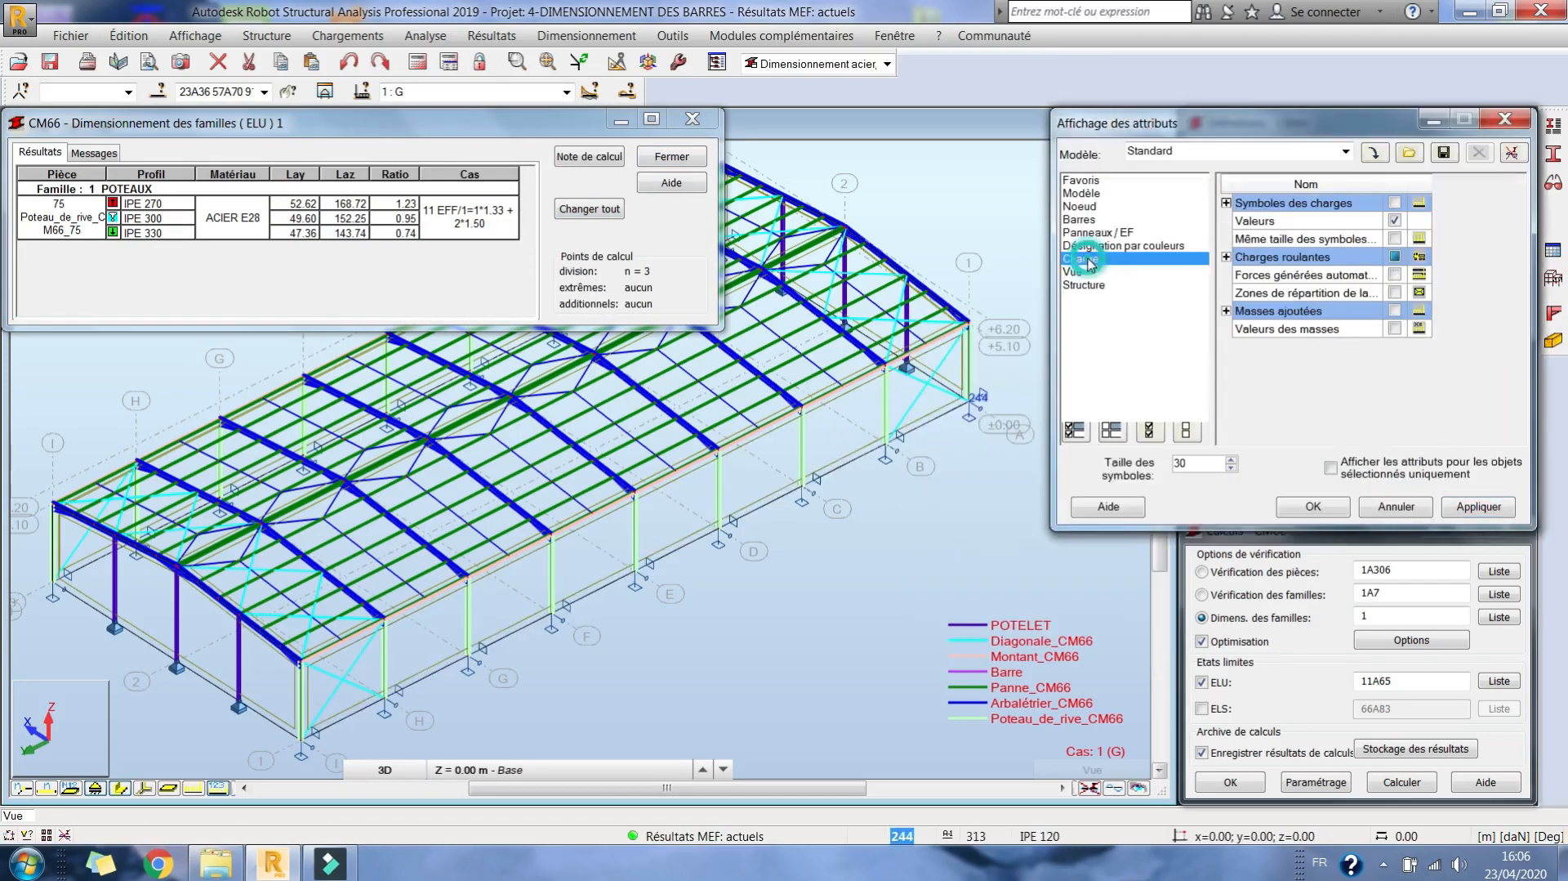
left_click(1097, 233)
left_click(1105, 223)
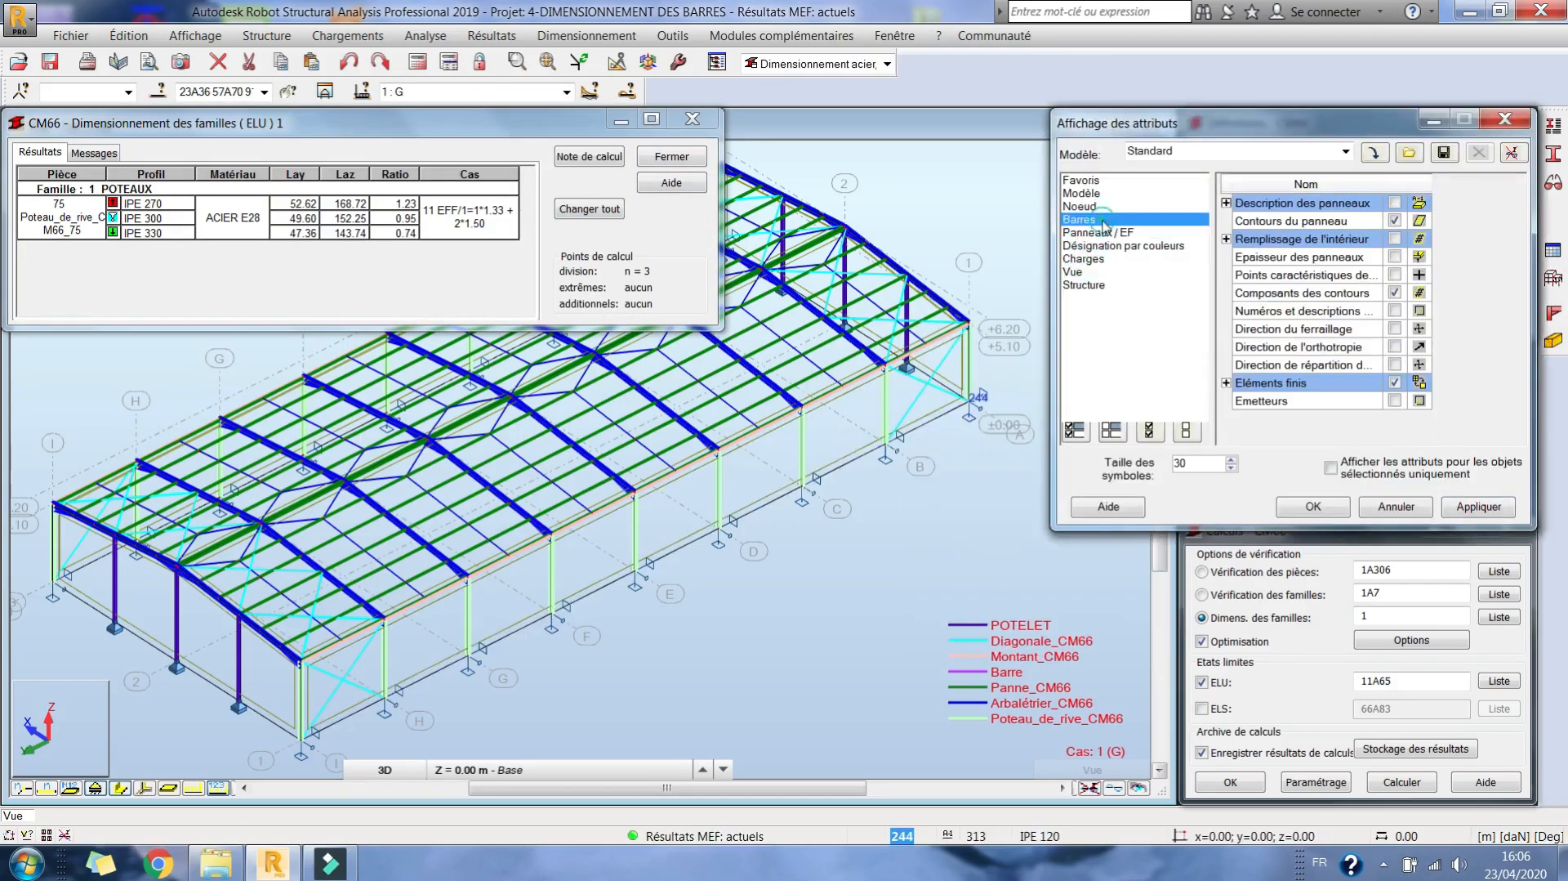
left_click(1395, 274)
left_click(1395, 256)
left_click(1312, 505)
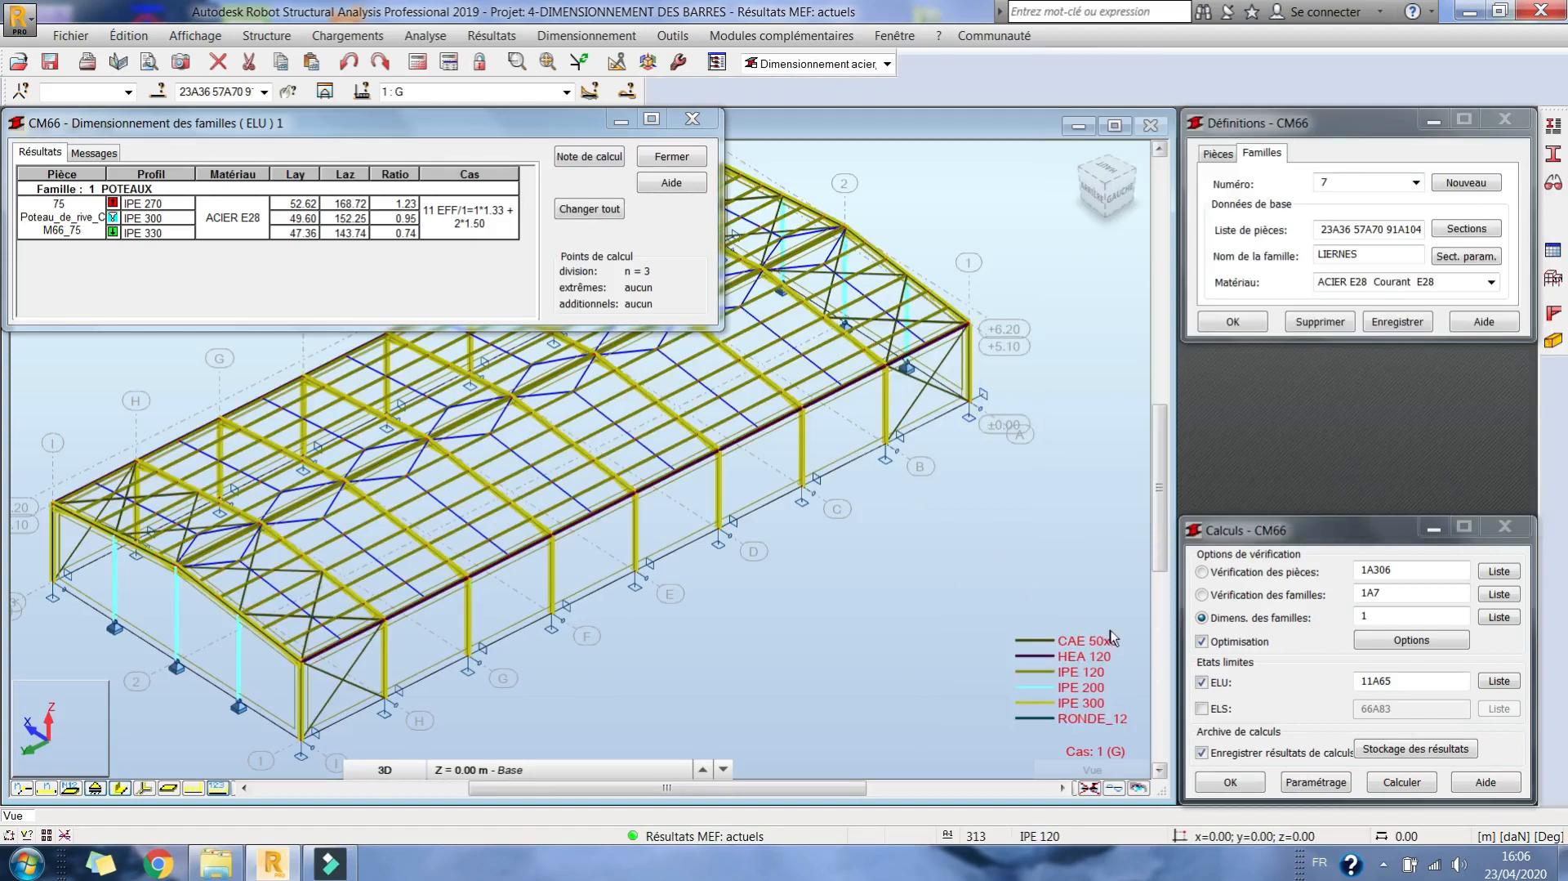
middle_click_drag(916, 484, 936, 524)
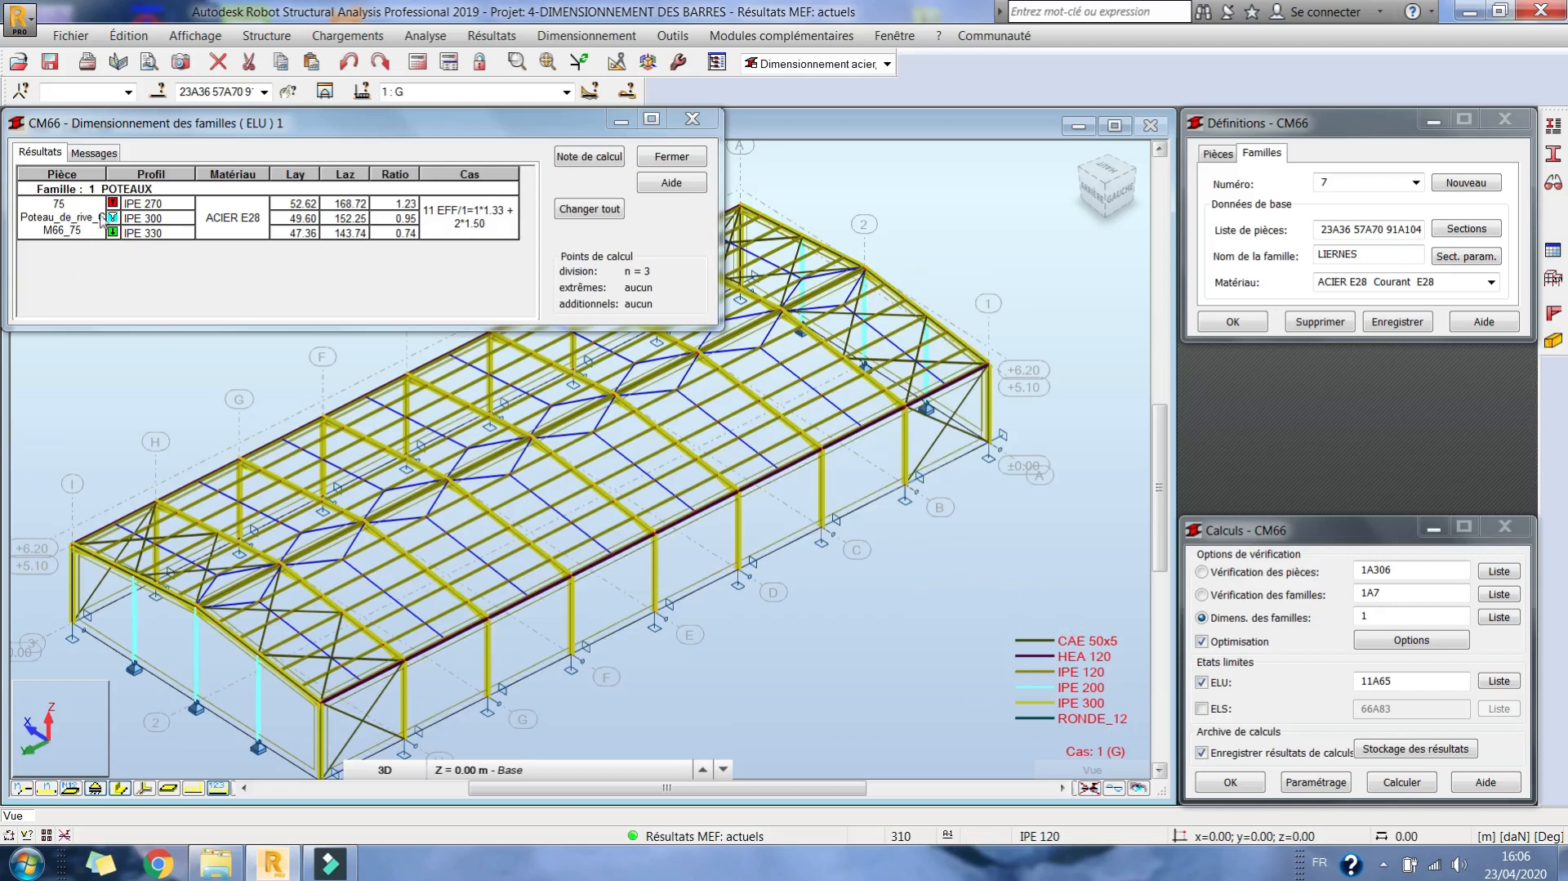
Close the design results without saving them and run a family verification of family 1 at ELS.
left_click(664, 155)
left_click(228, 287)
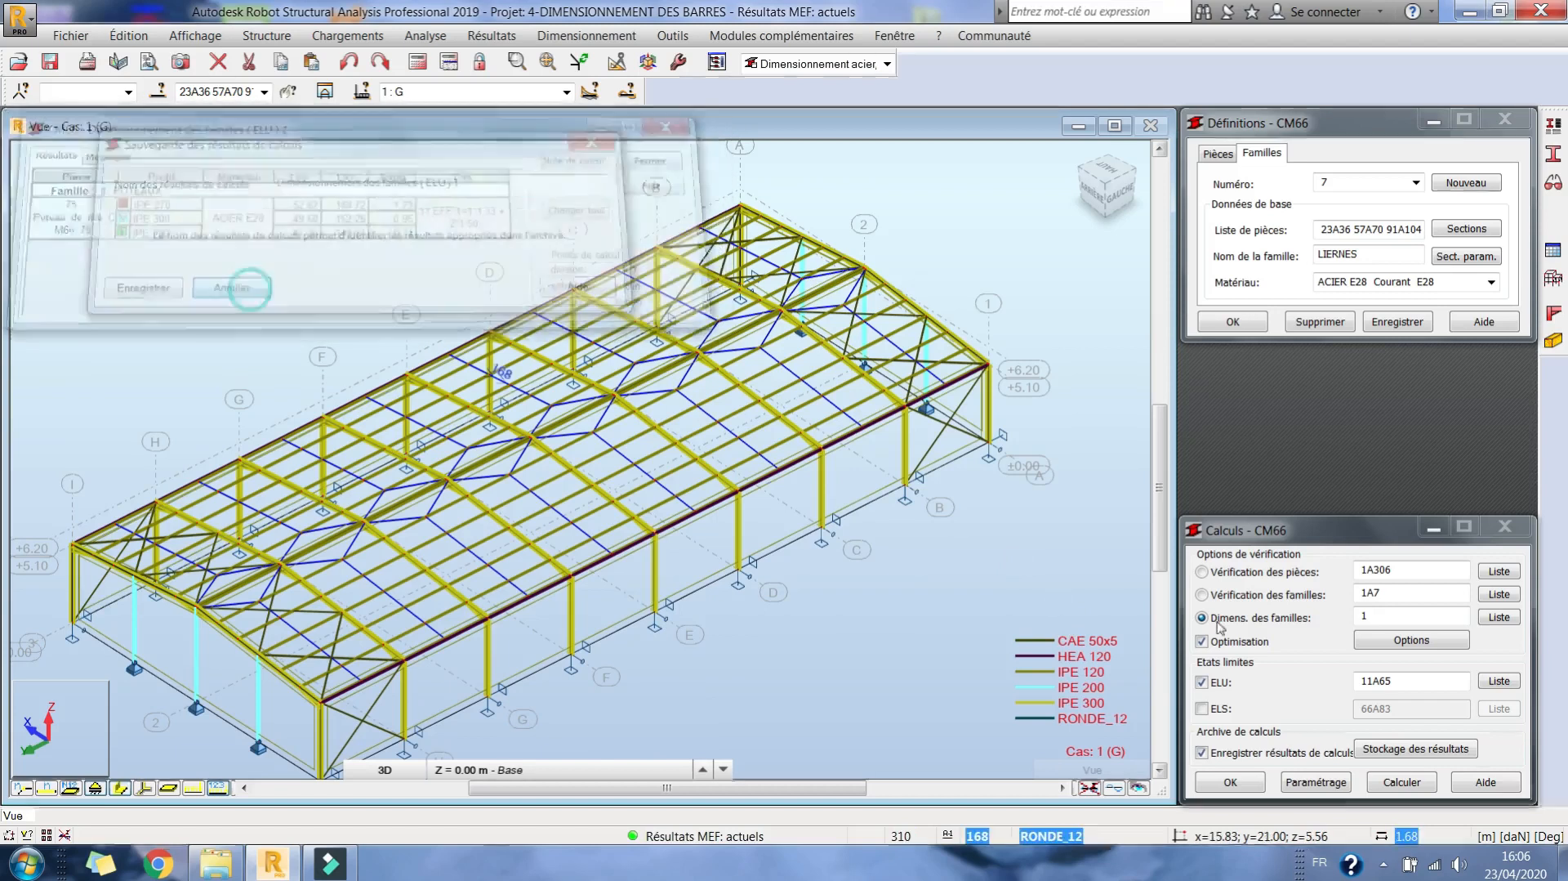
left_click(1215, 714)
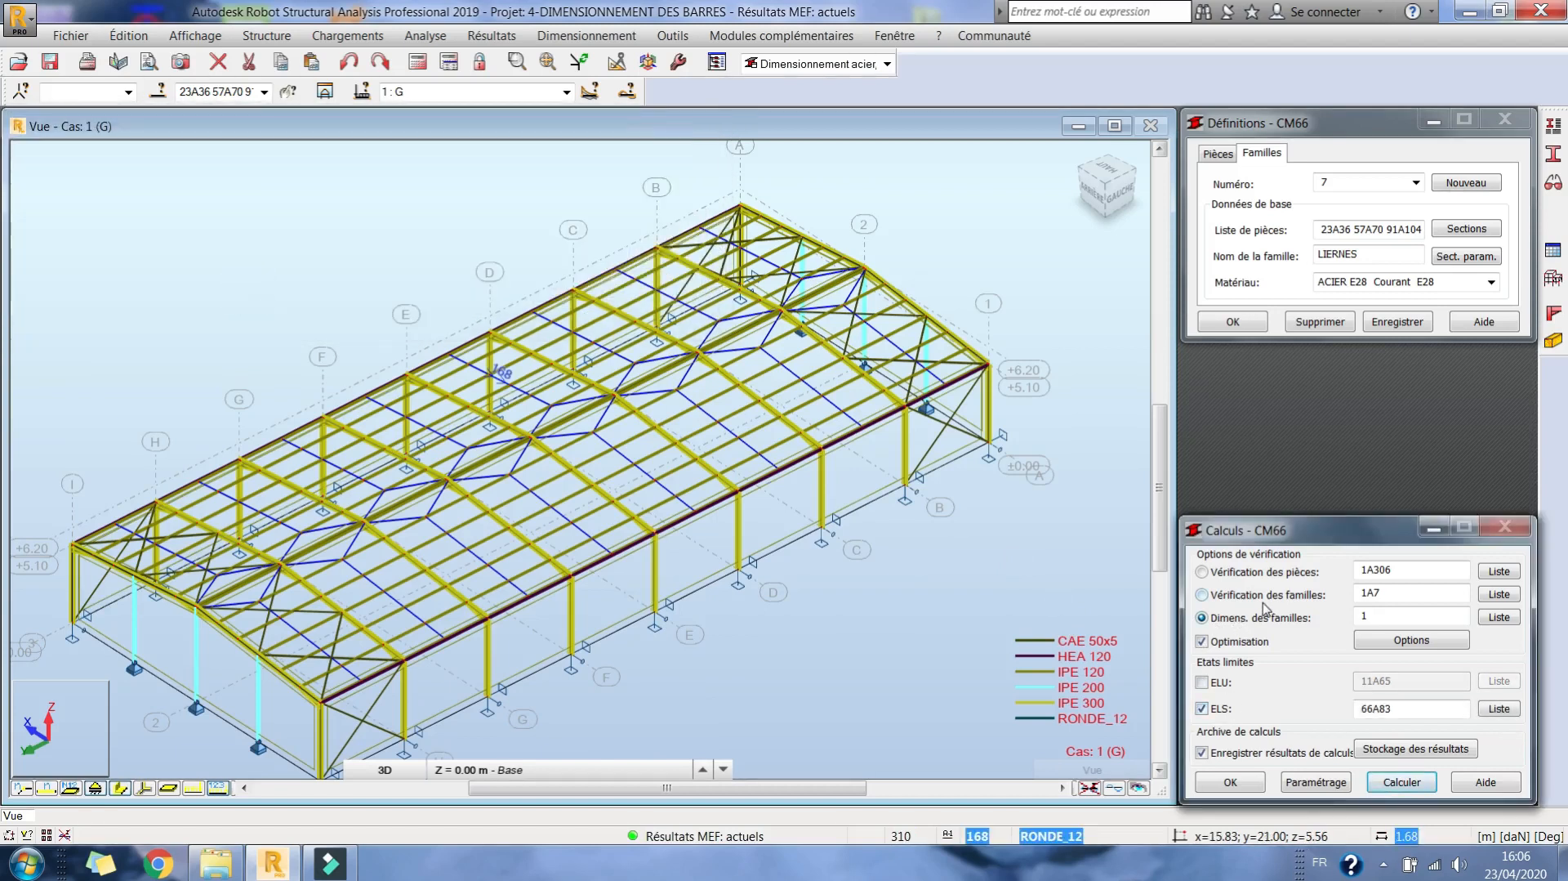
left_click(1243, 594)
type("1")
left_click(1402, 782)
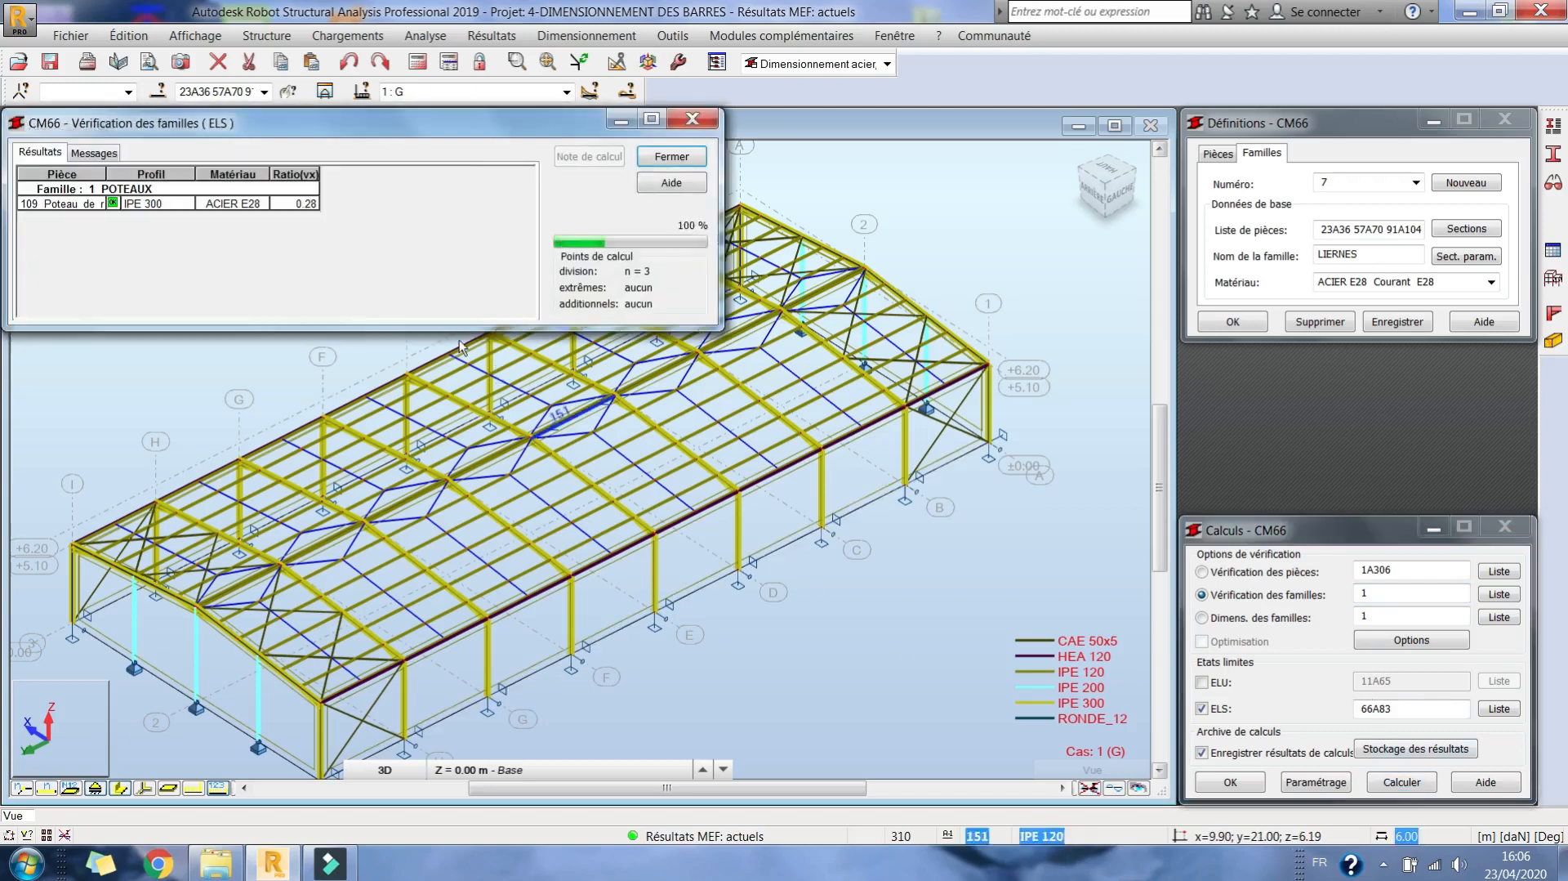
Close the ELS results without saving them and run the verification of family 1 at ELU.
left_click(664, 156)
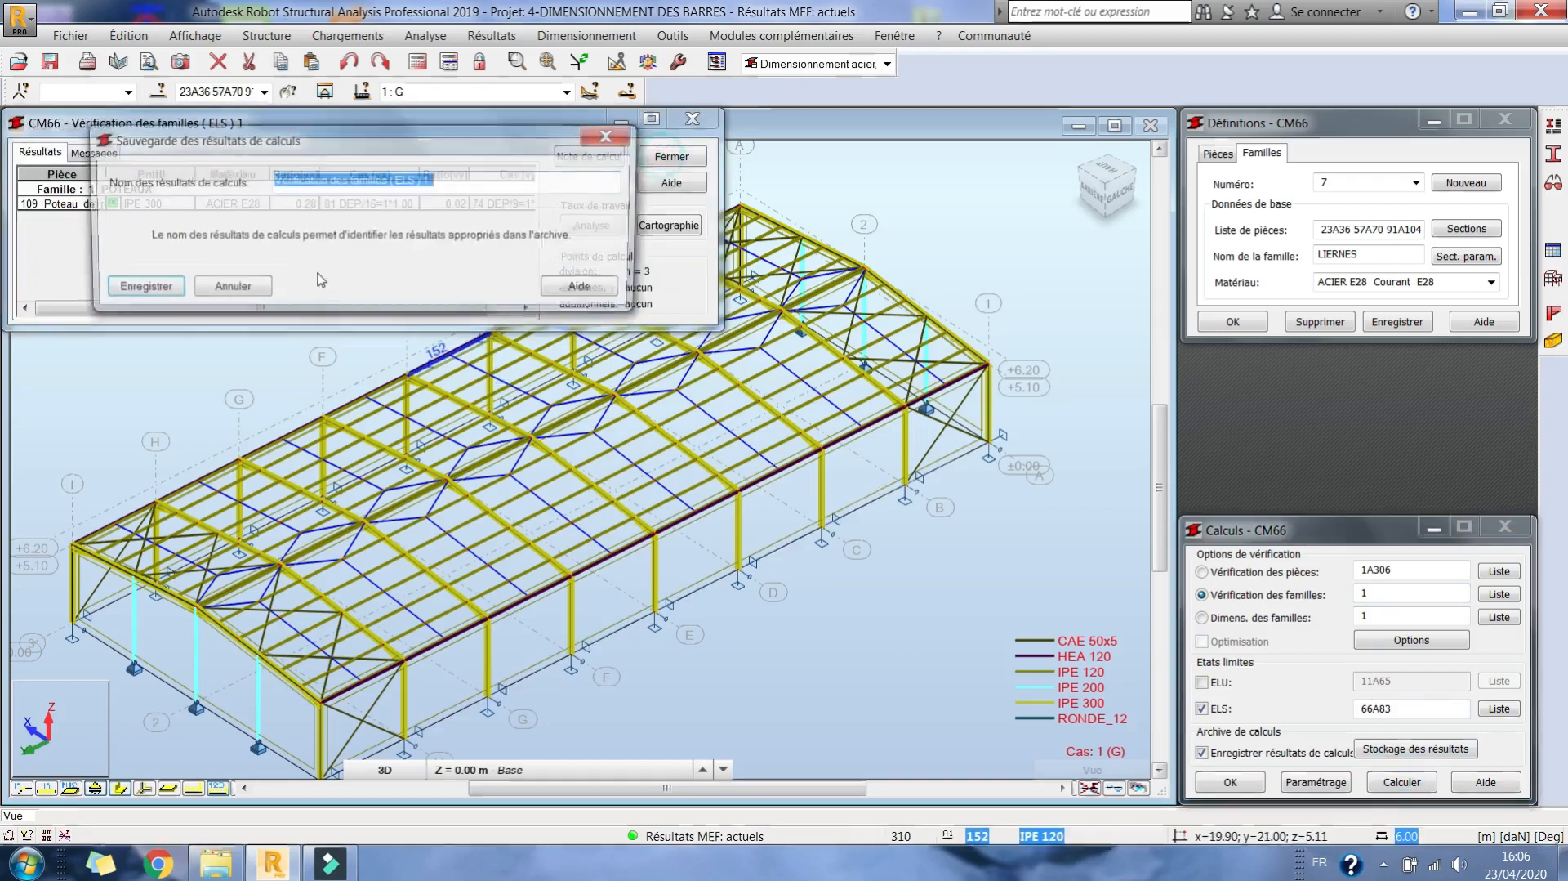
left_click(228, 287)
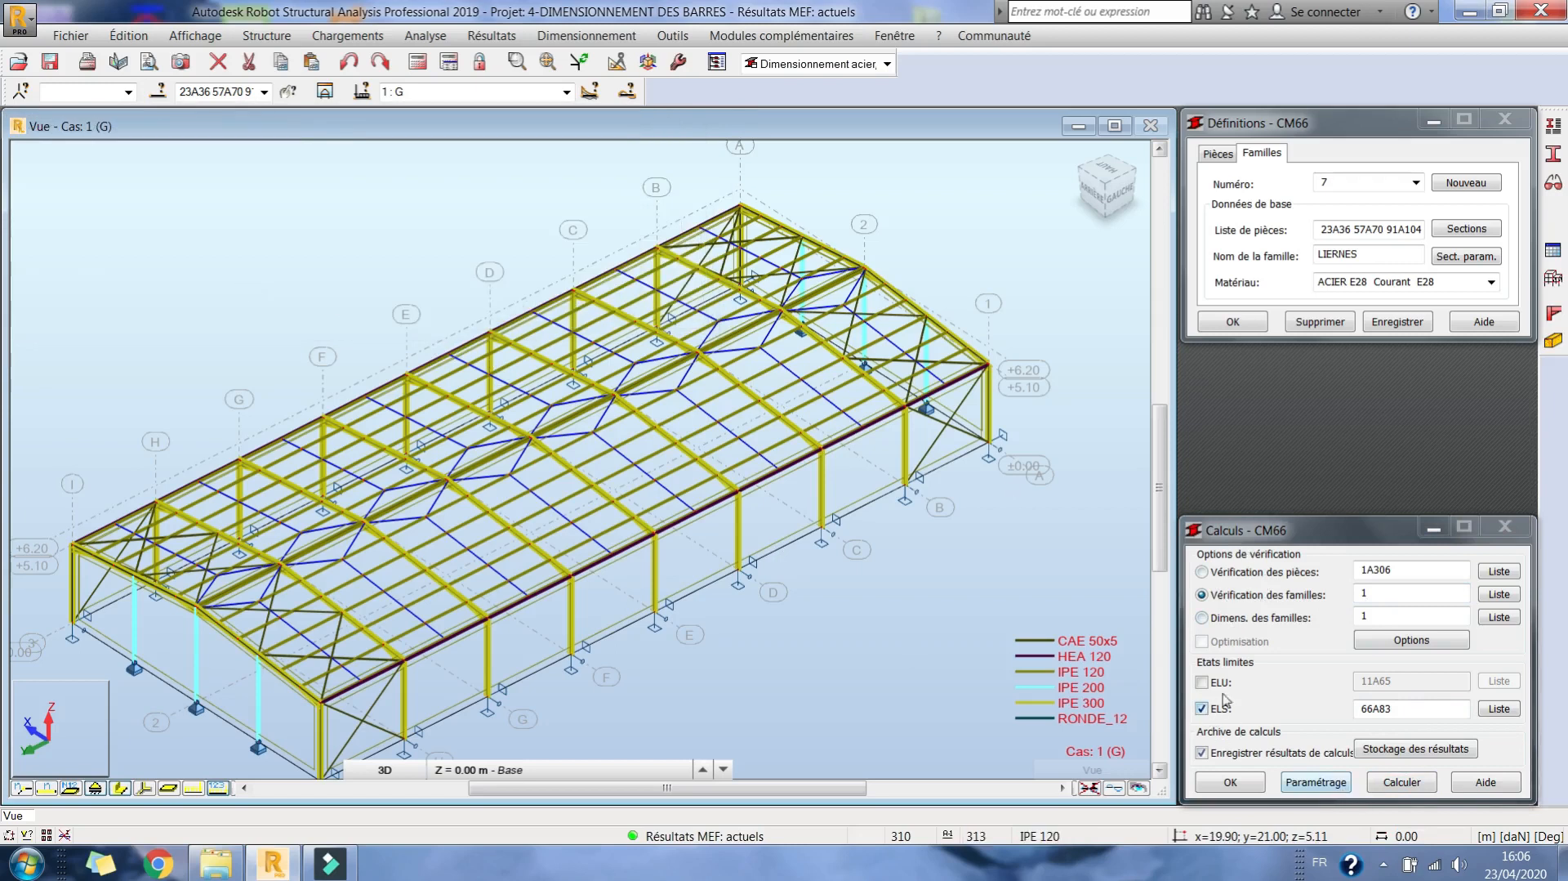
left_click(1201, 681)
left_click(1202, 707)
left_click(1402, 782)
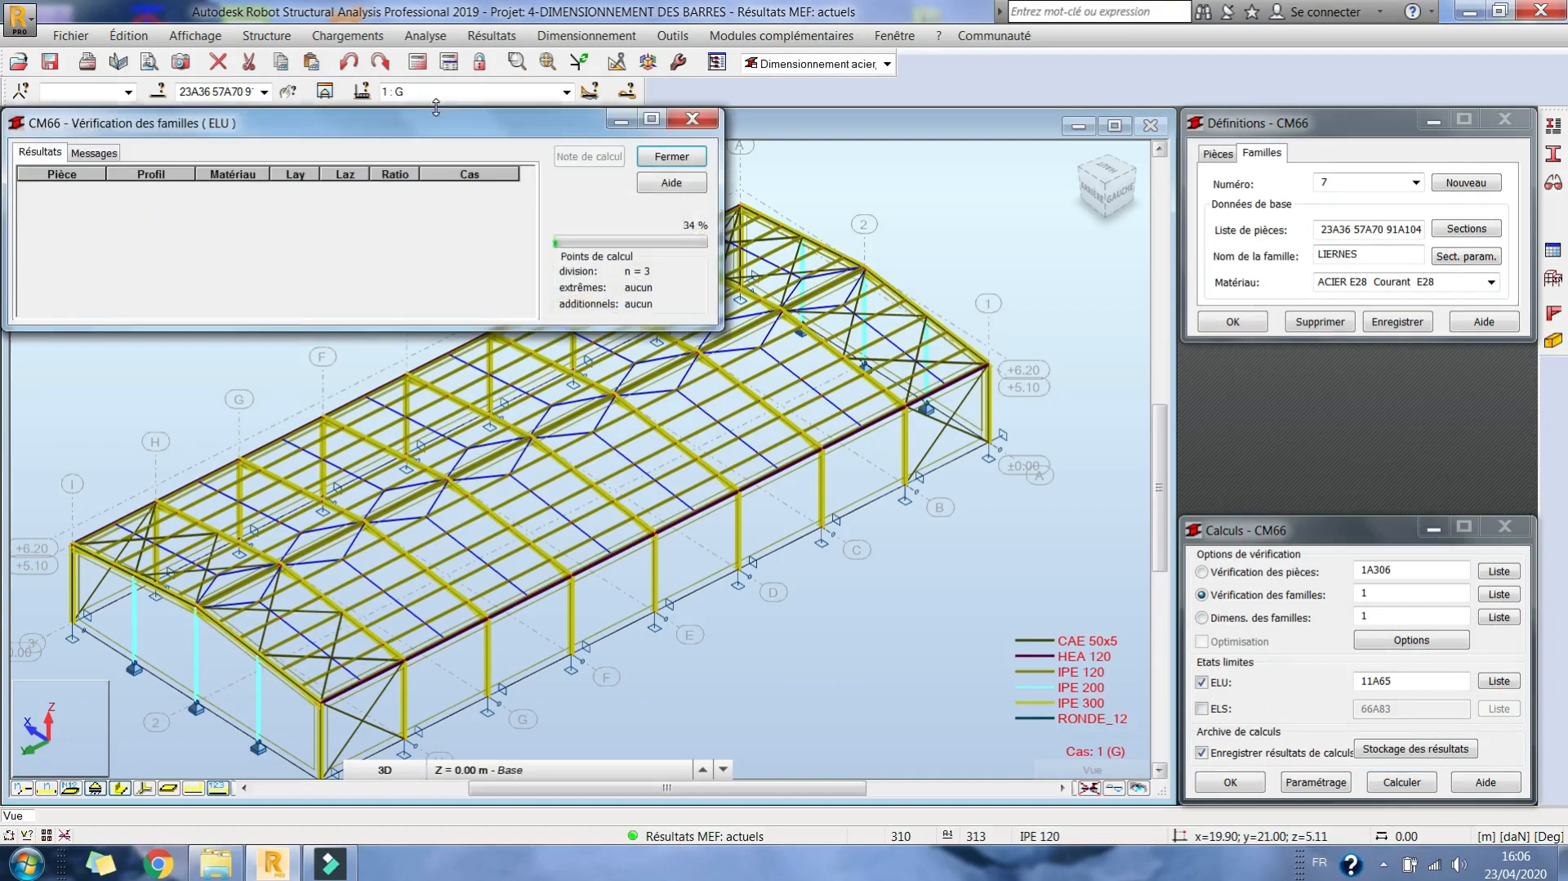
Generate the calculation note for family 1 from the ELU verification results and view it maximised.
left_click(597, 162)
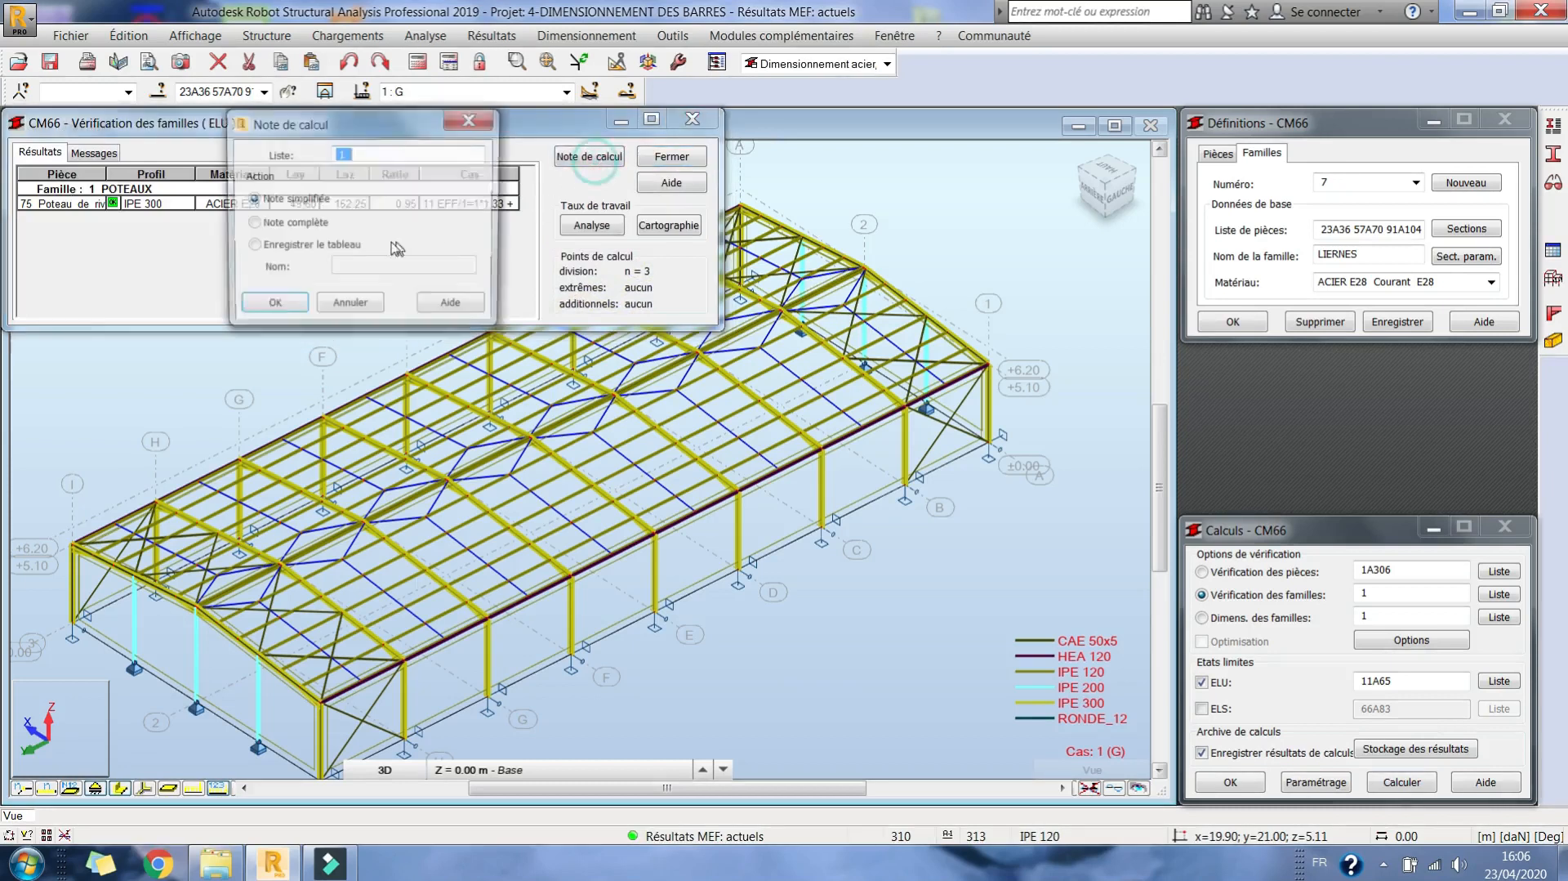
left_click(286, 225)
left_click(292, 305)
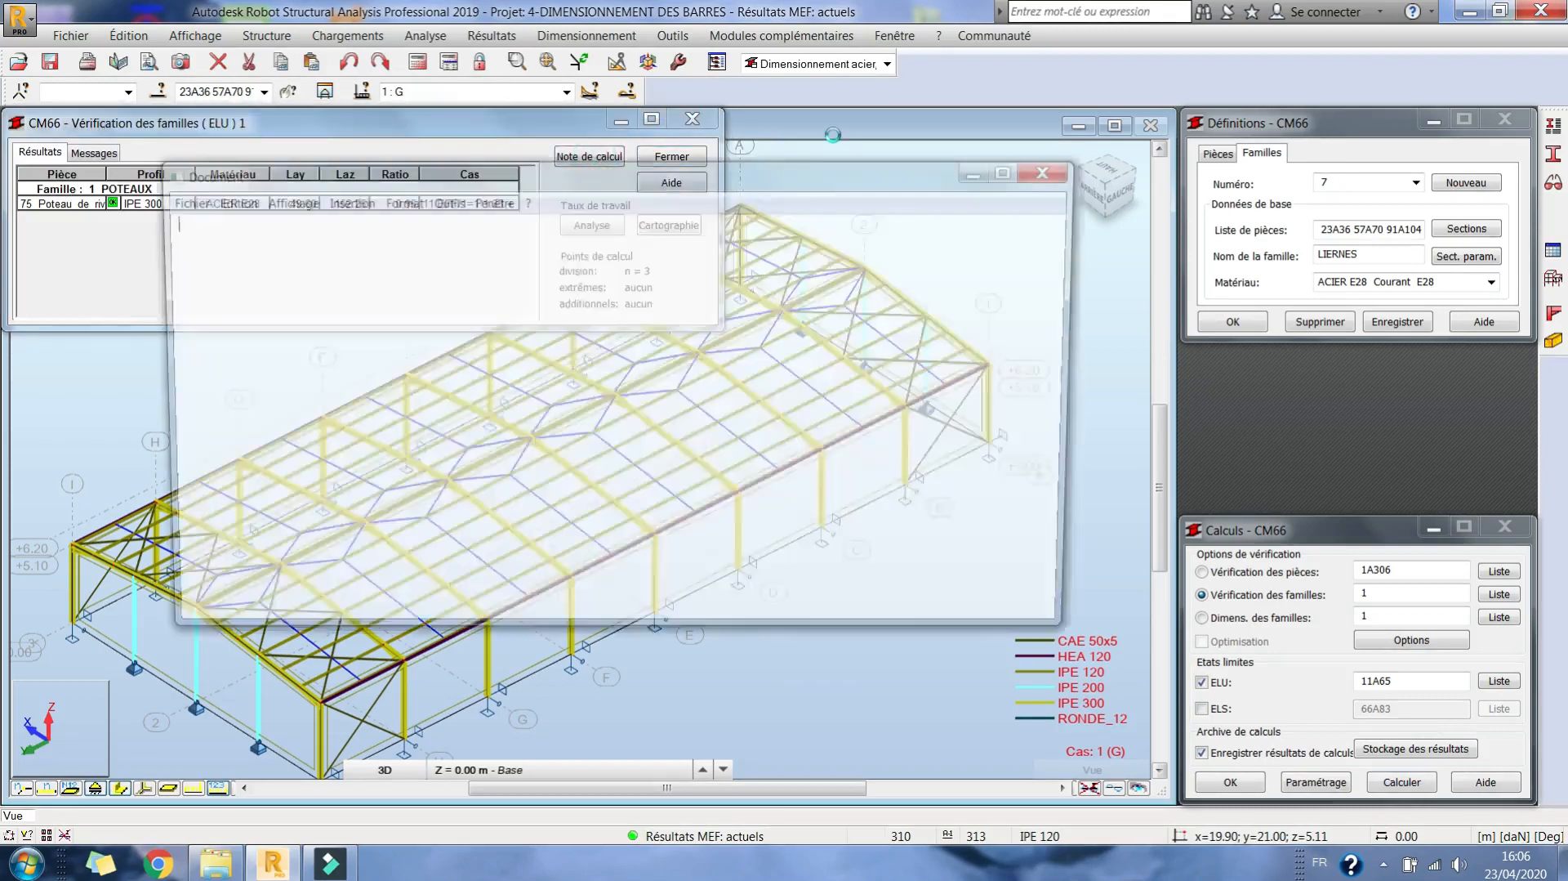
left_click(1014, 170)
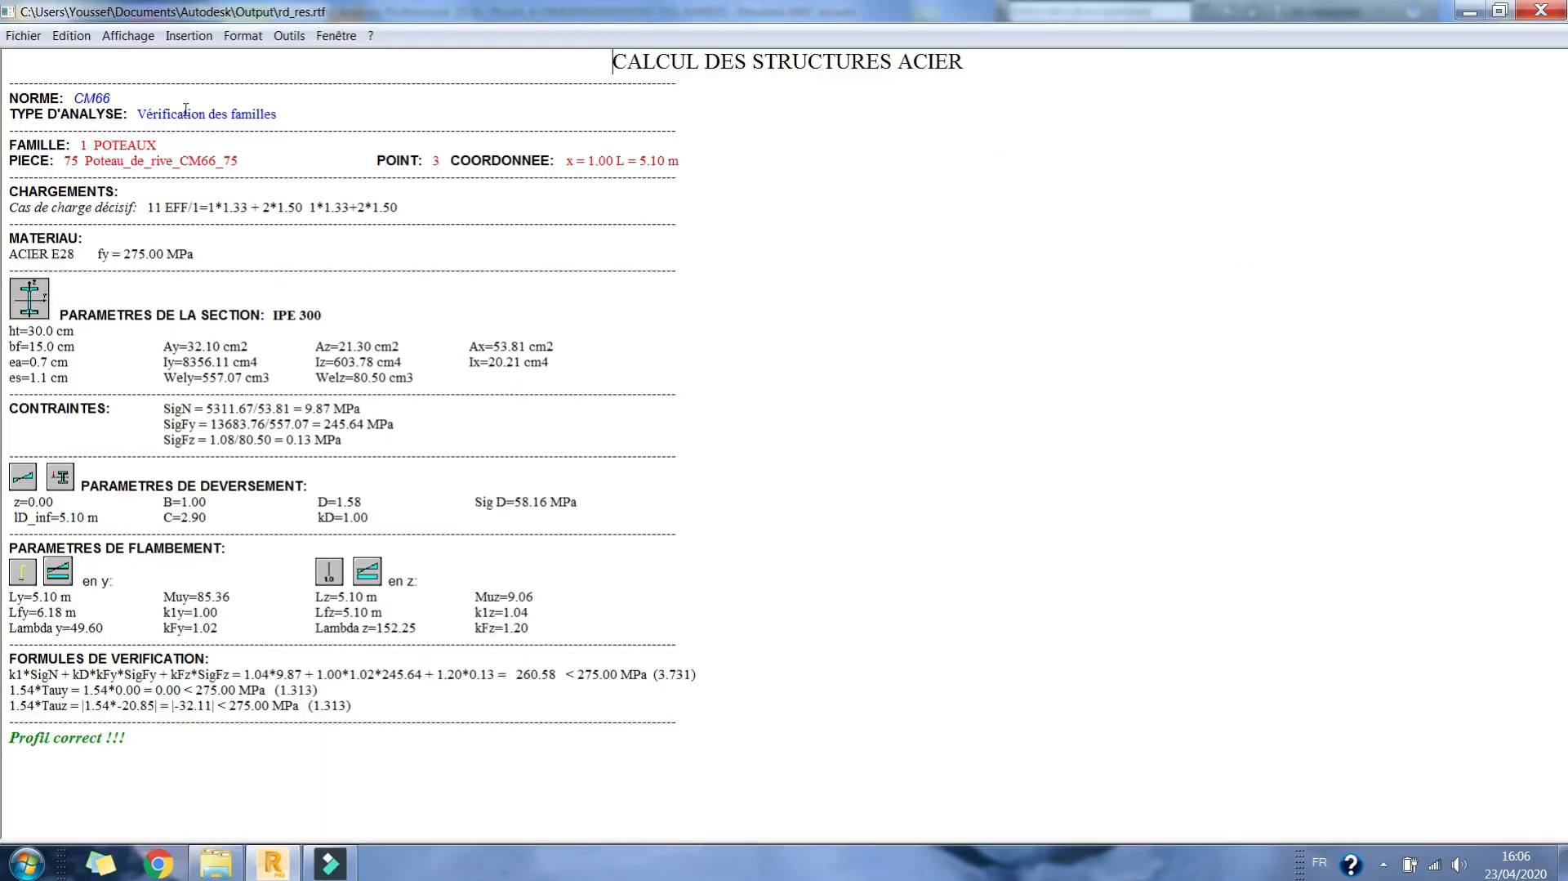
Examine the note's family, piece, decisive load case, material and section parameters for the columns.
left_click_drag(157, 145, 82, 145)
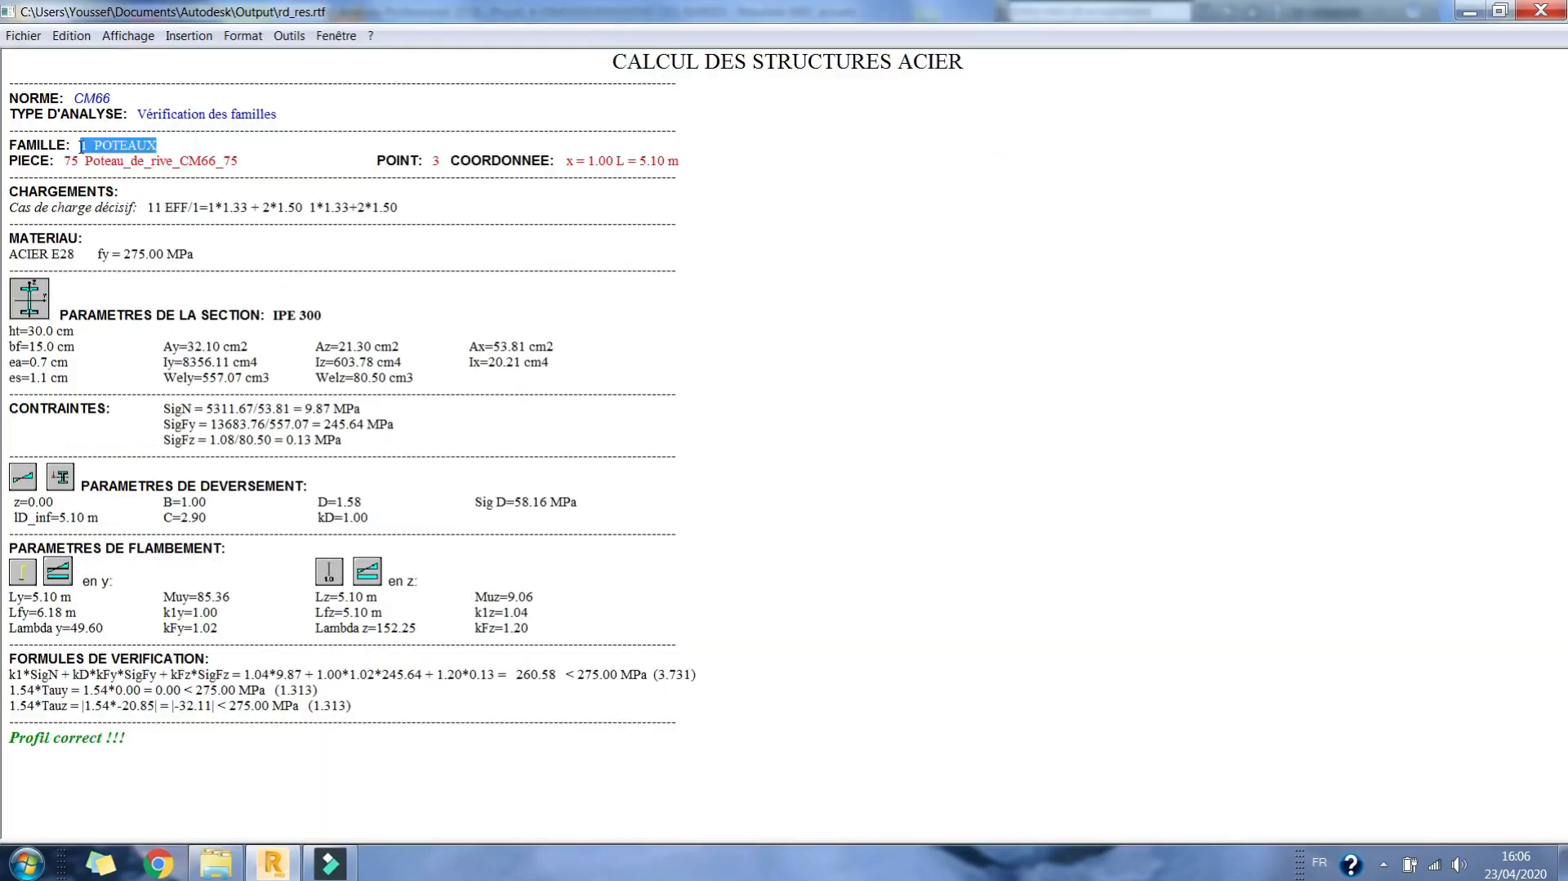
left_click_drag(285, 162, 43, 175)
left_click(500, 184)
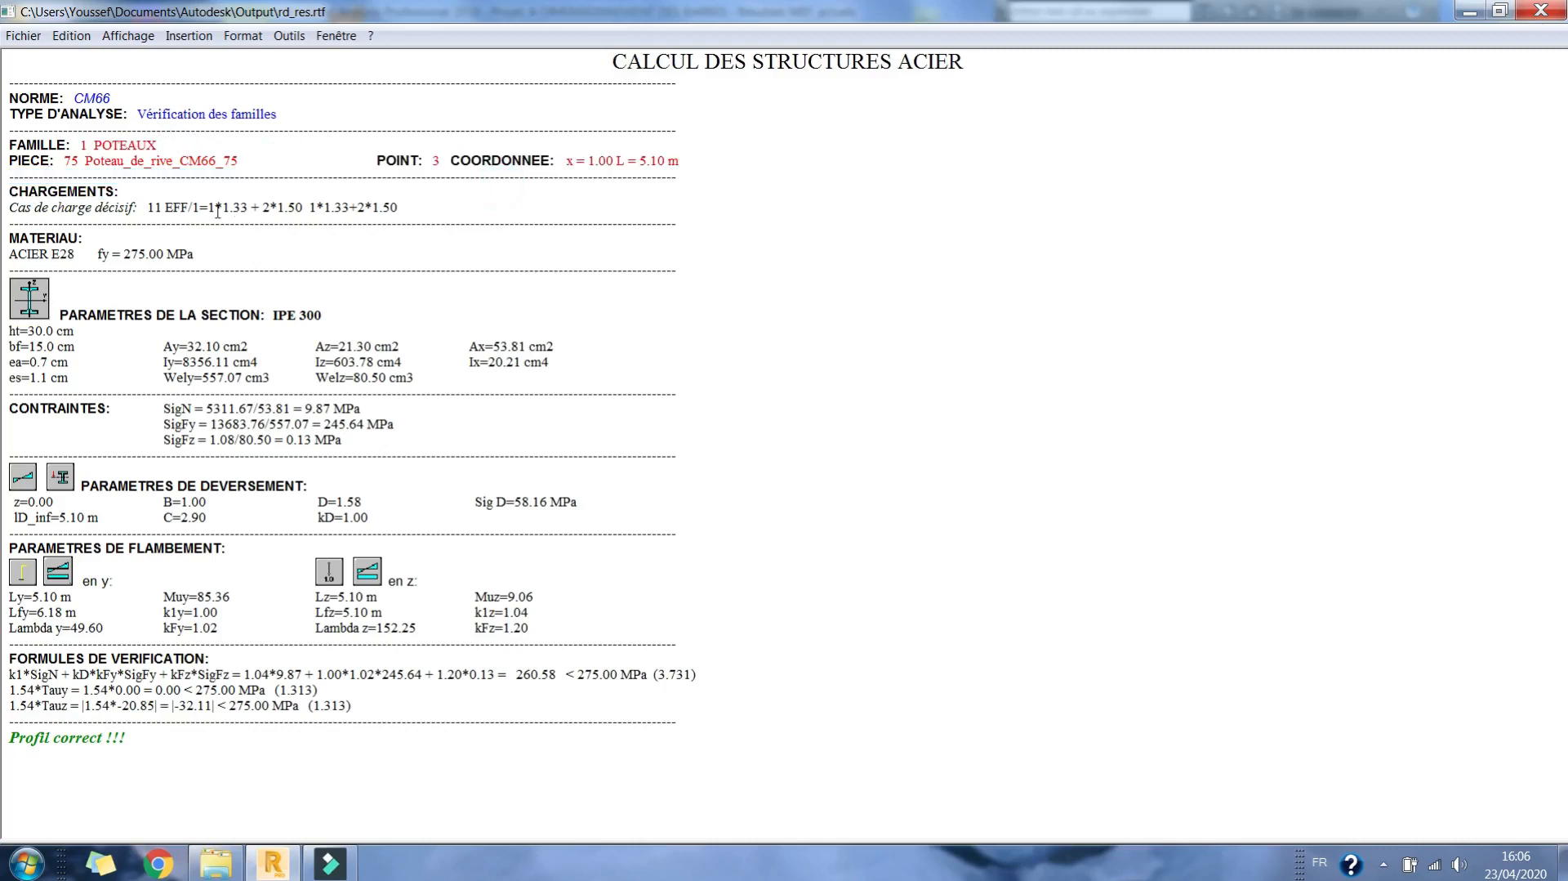
left_click_drag(145, 204, 430, 206)
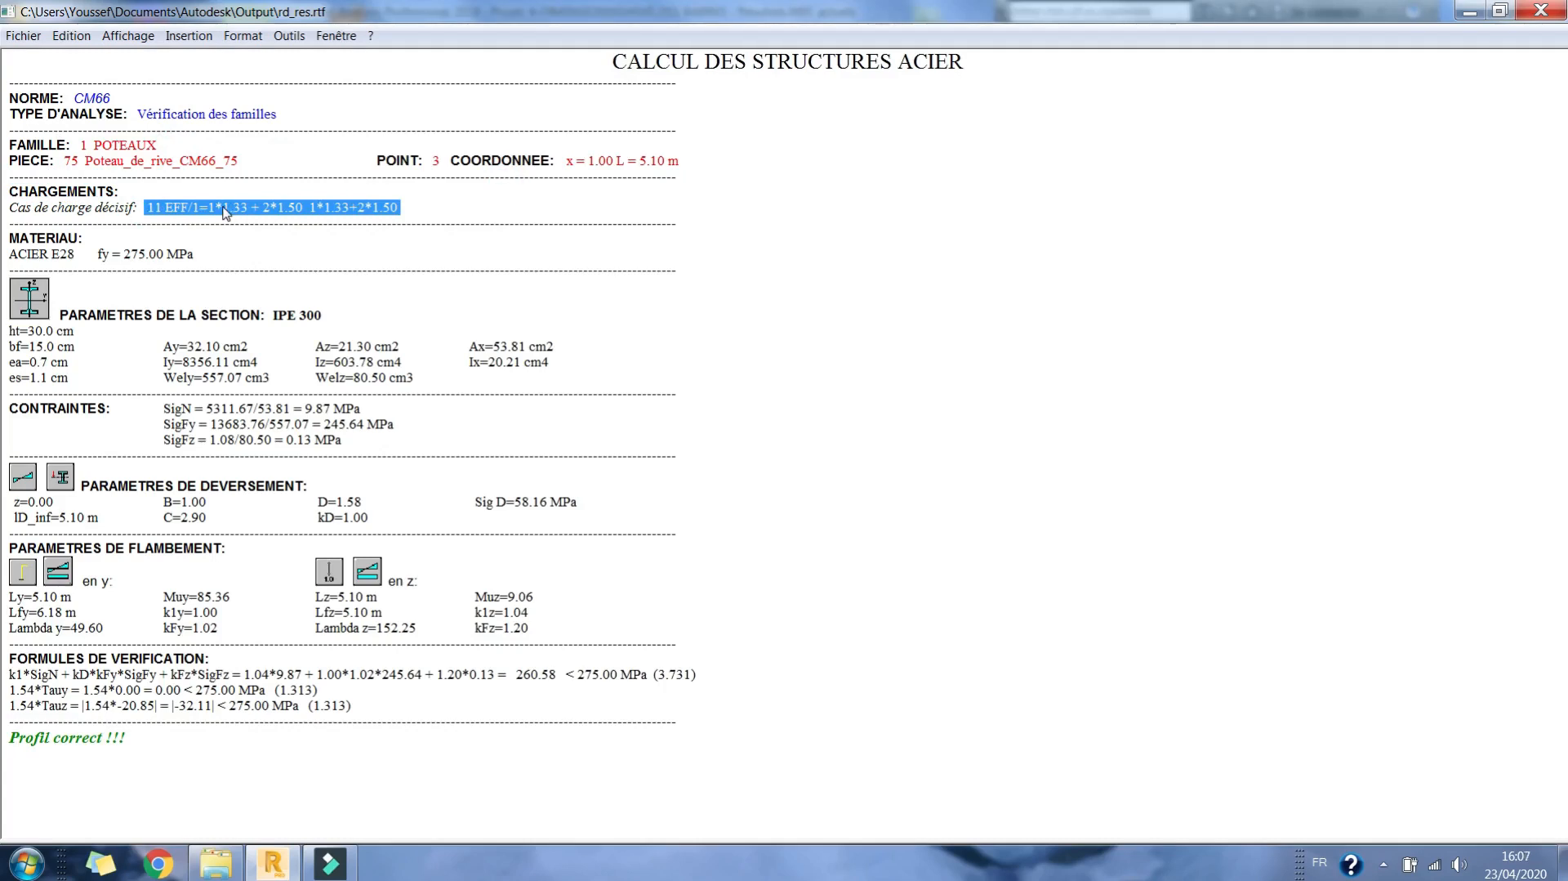
left_click_drag(245, 253, 8, 260)
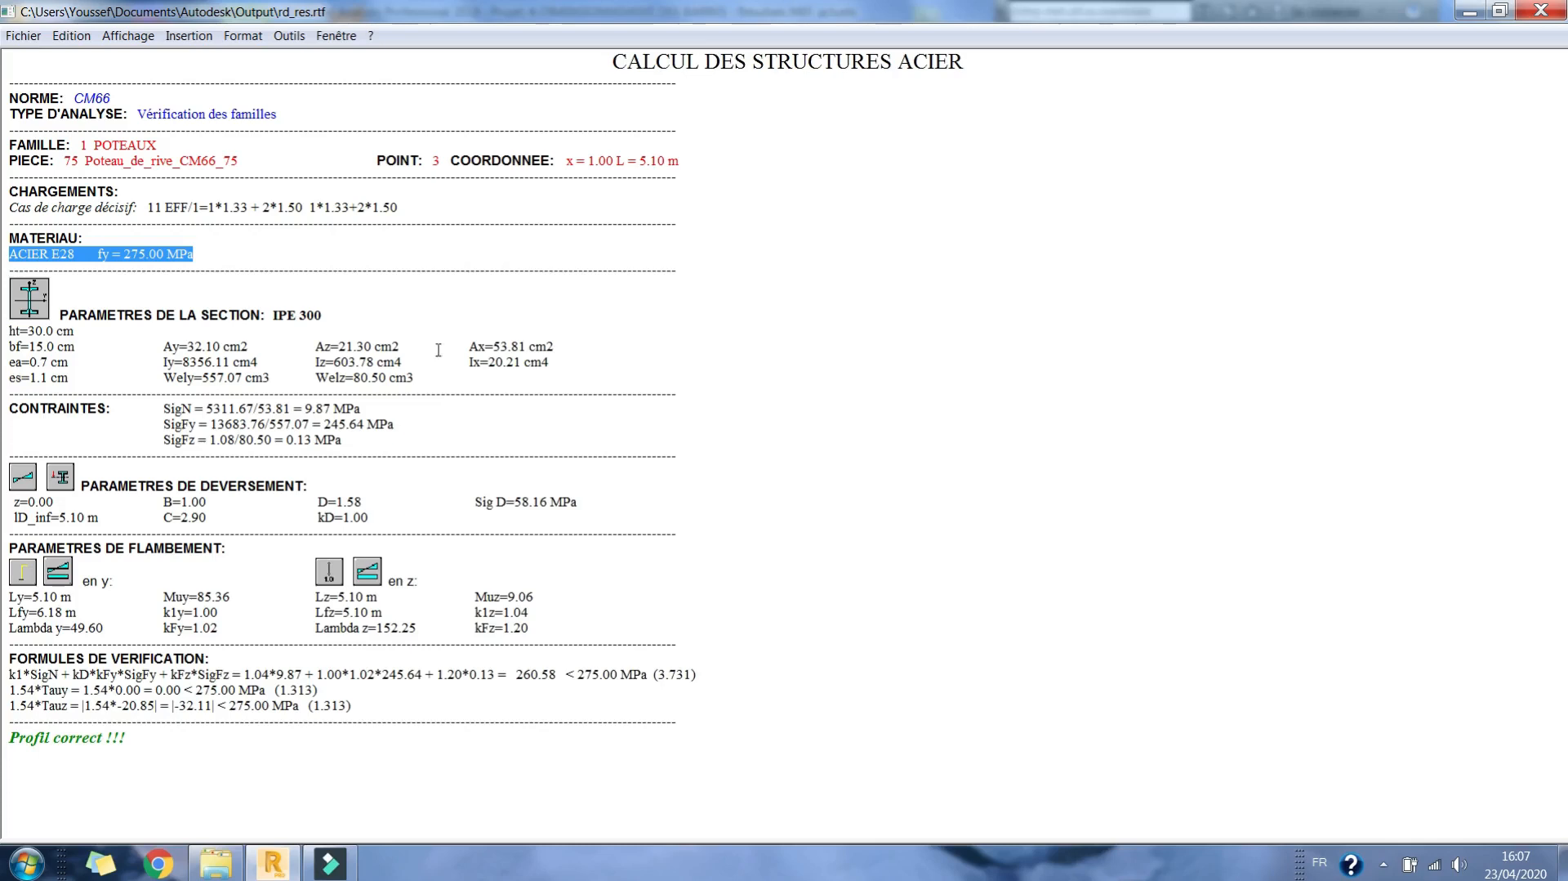
left_click_drag(455, 376, 8, 287)
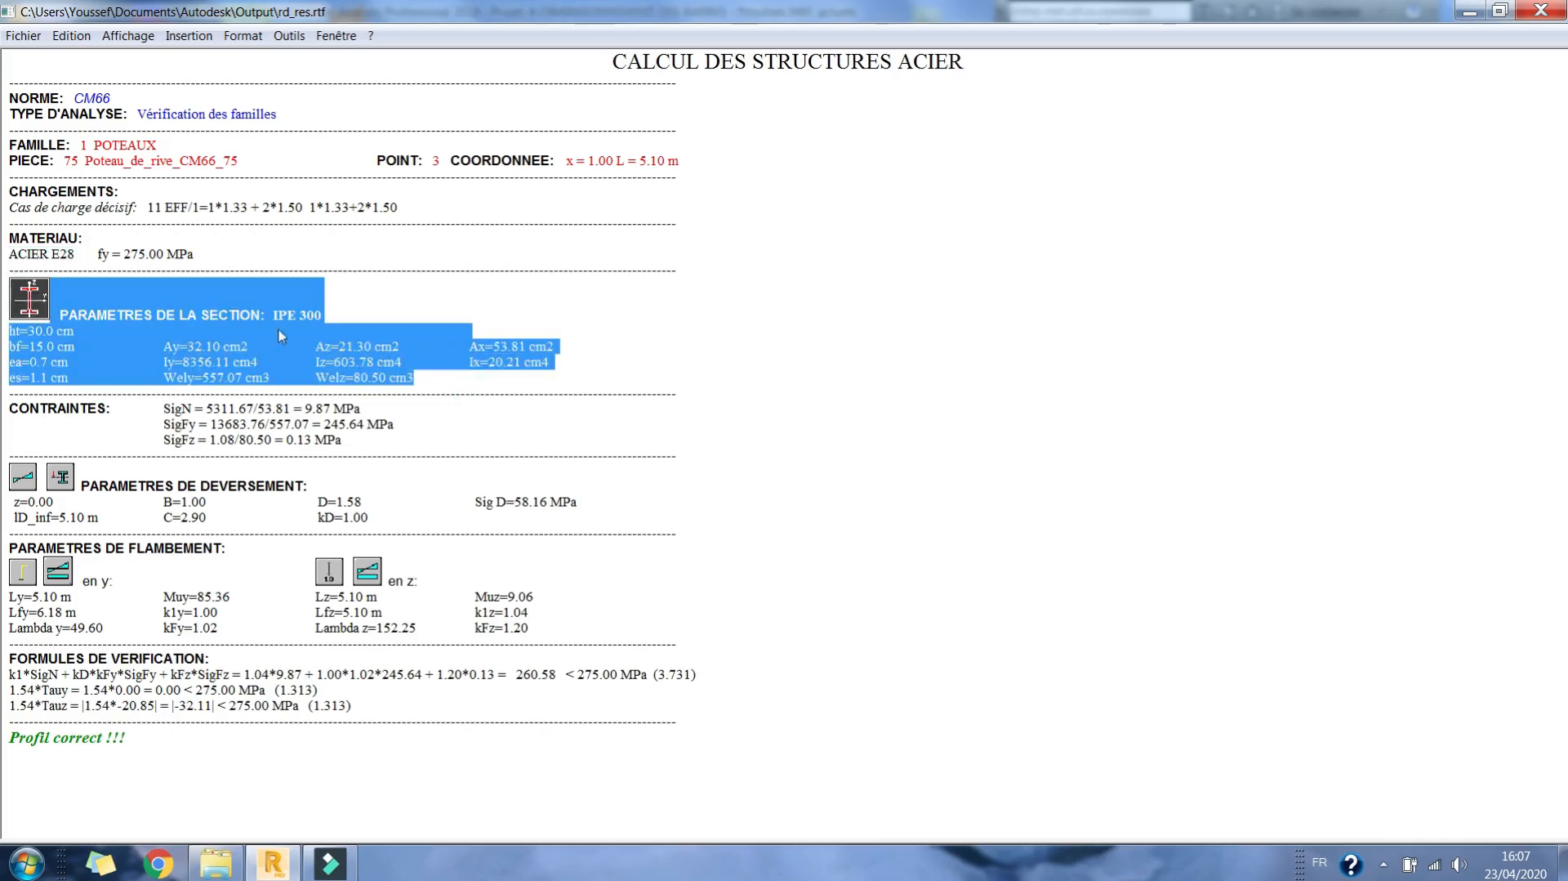
Examine the axial and bending stresses in the note, focusing on SigFy about the y axis.
left_click_drag(235, 408, 77, 395)
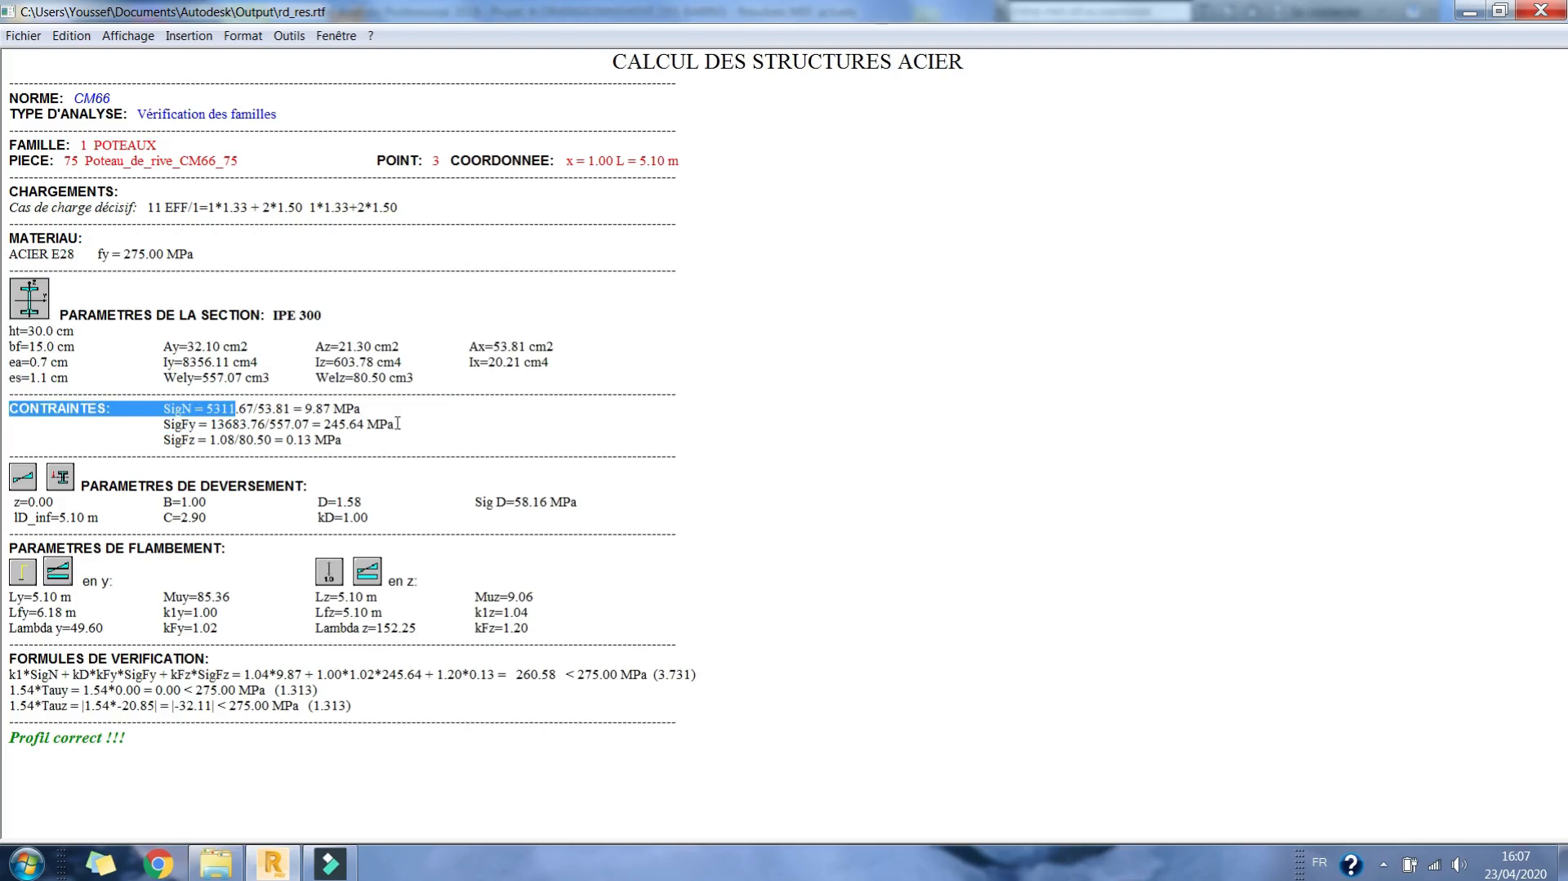
left_click_drag(401, 424, 163, 424)
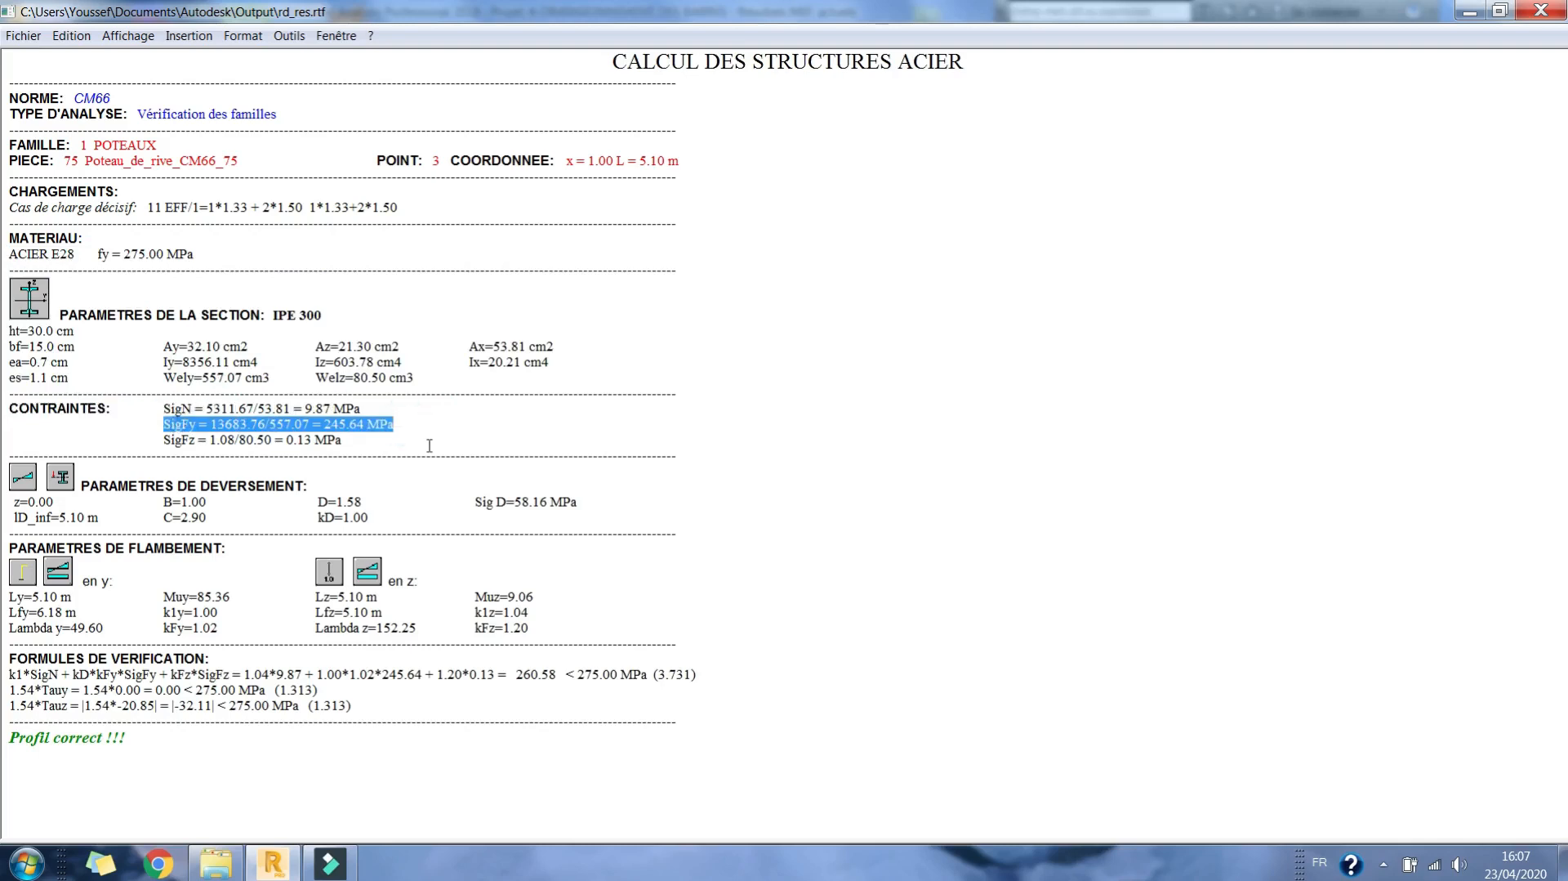
left_click(424, 428)
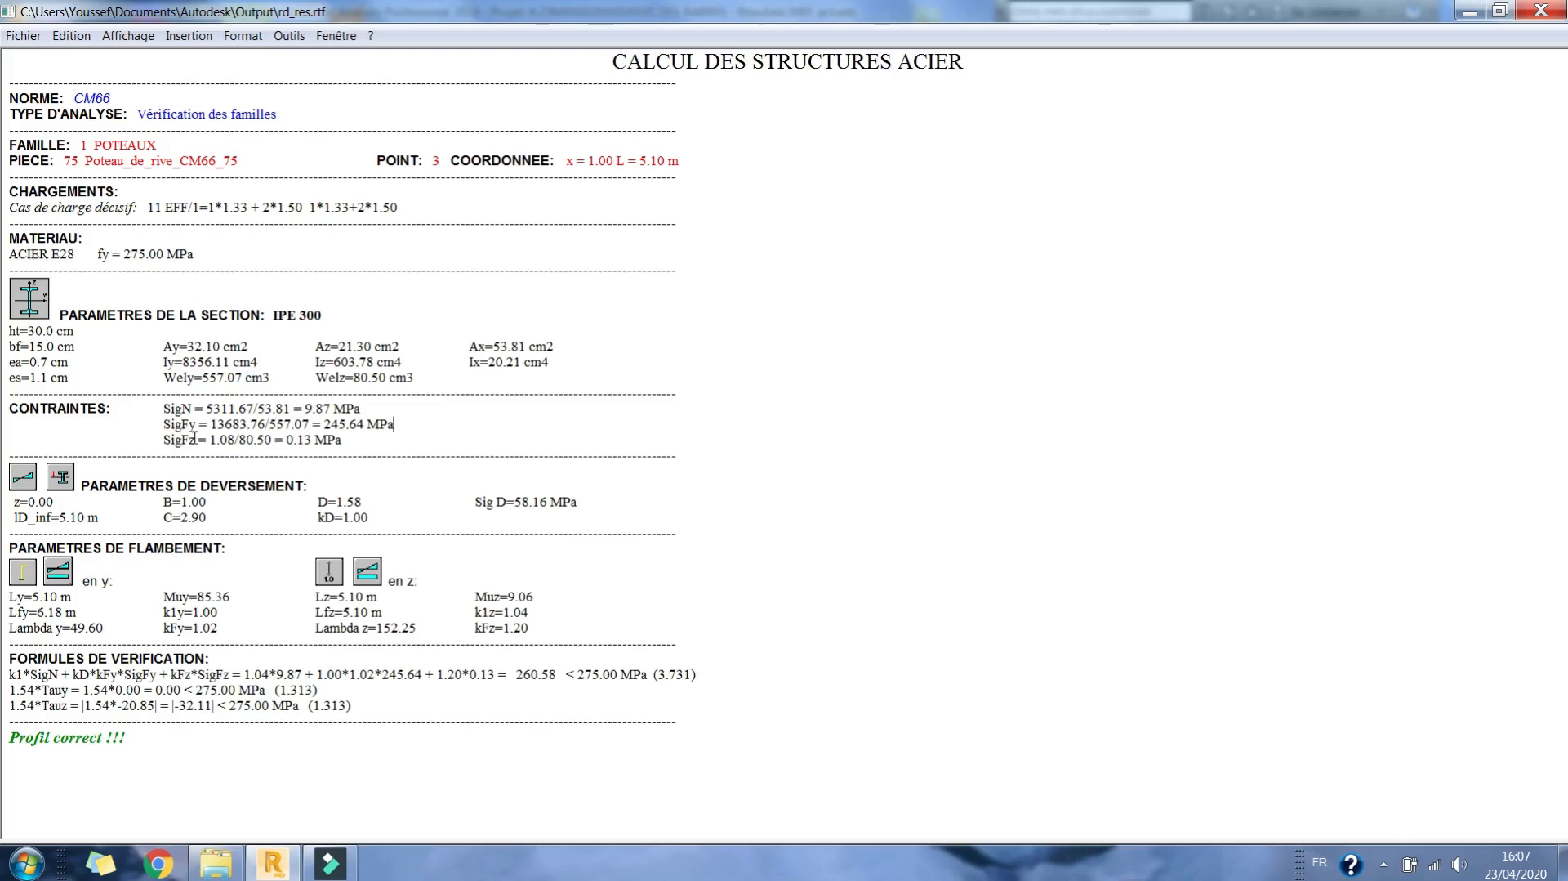
double_click(397, 445)
left_click(396, 445)
left_click_drag(419, 423, 148, 423)
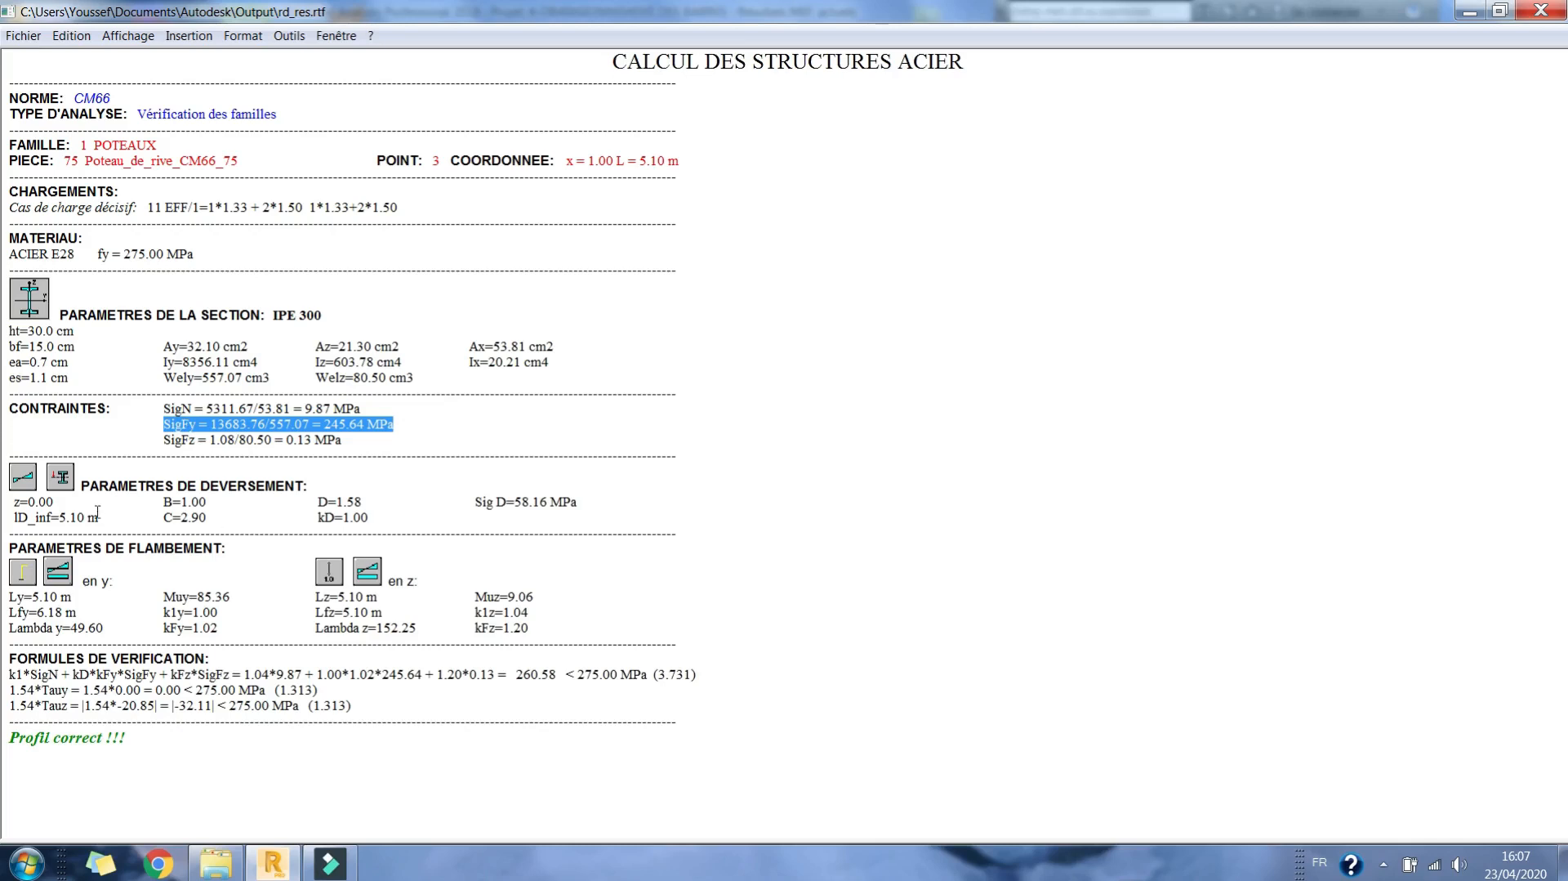
Examine the lateral-torsional buckling parameters in the note, including the lD_inf length, the kD coefficient and Sig D.
left_click_drag(446, 512, 24, 506)
left_click(33, 507)
left_click(80, 515)
left_click_drag(127, 521, 26, 521)
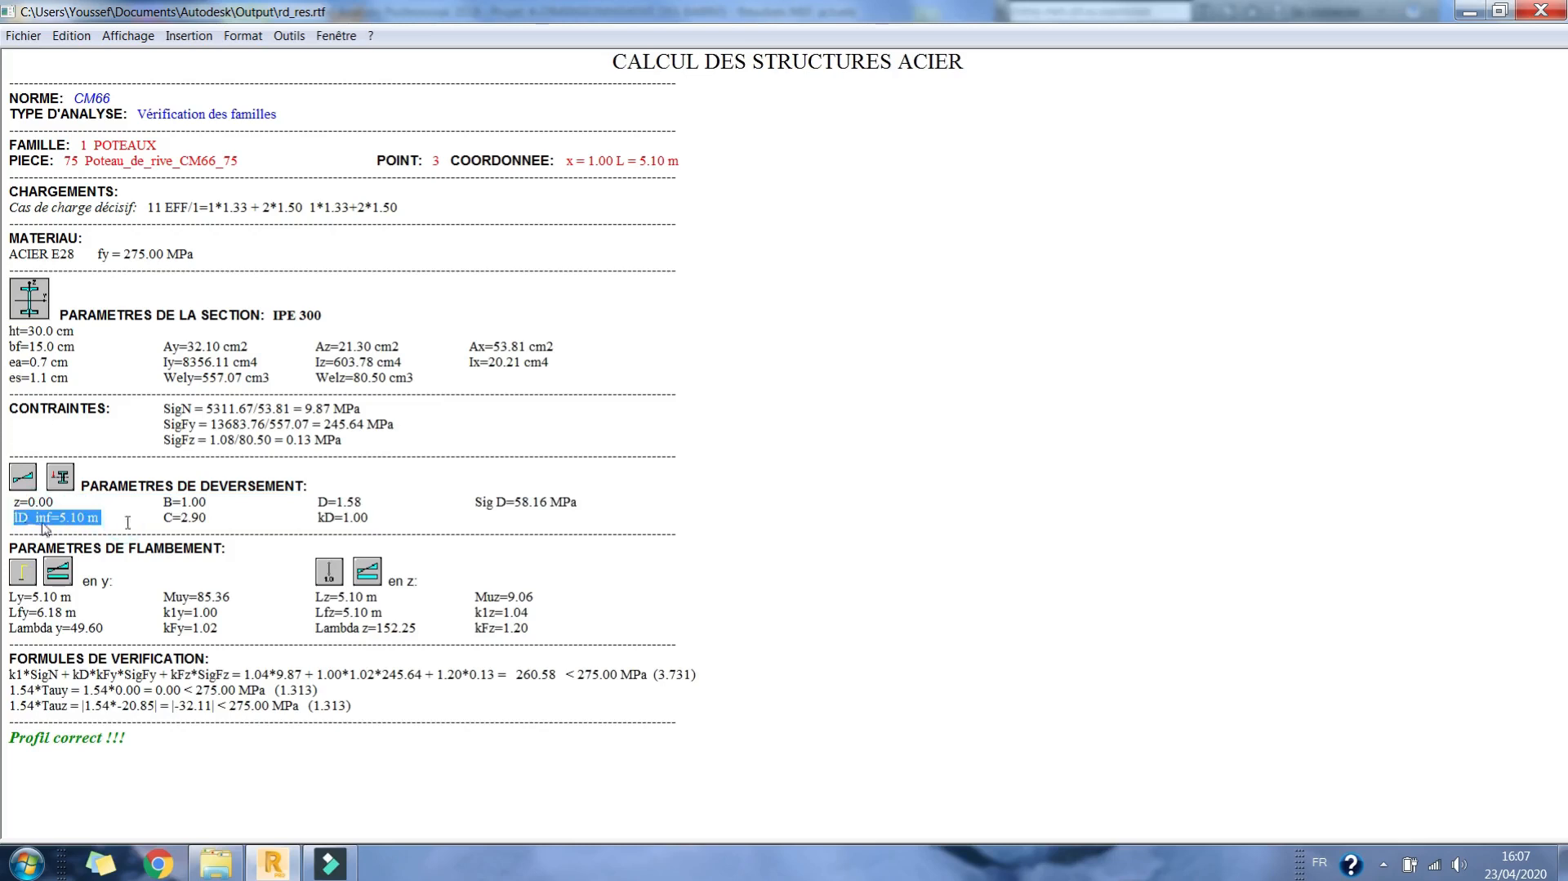
left_click_drag(392, 518, 299, 518)
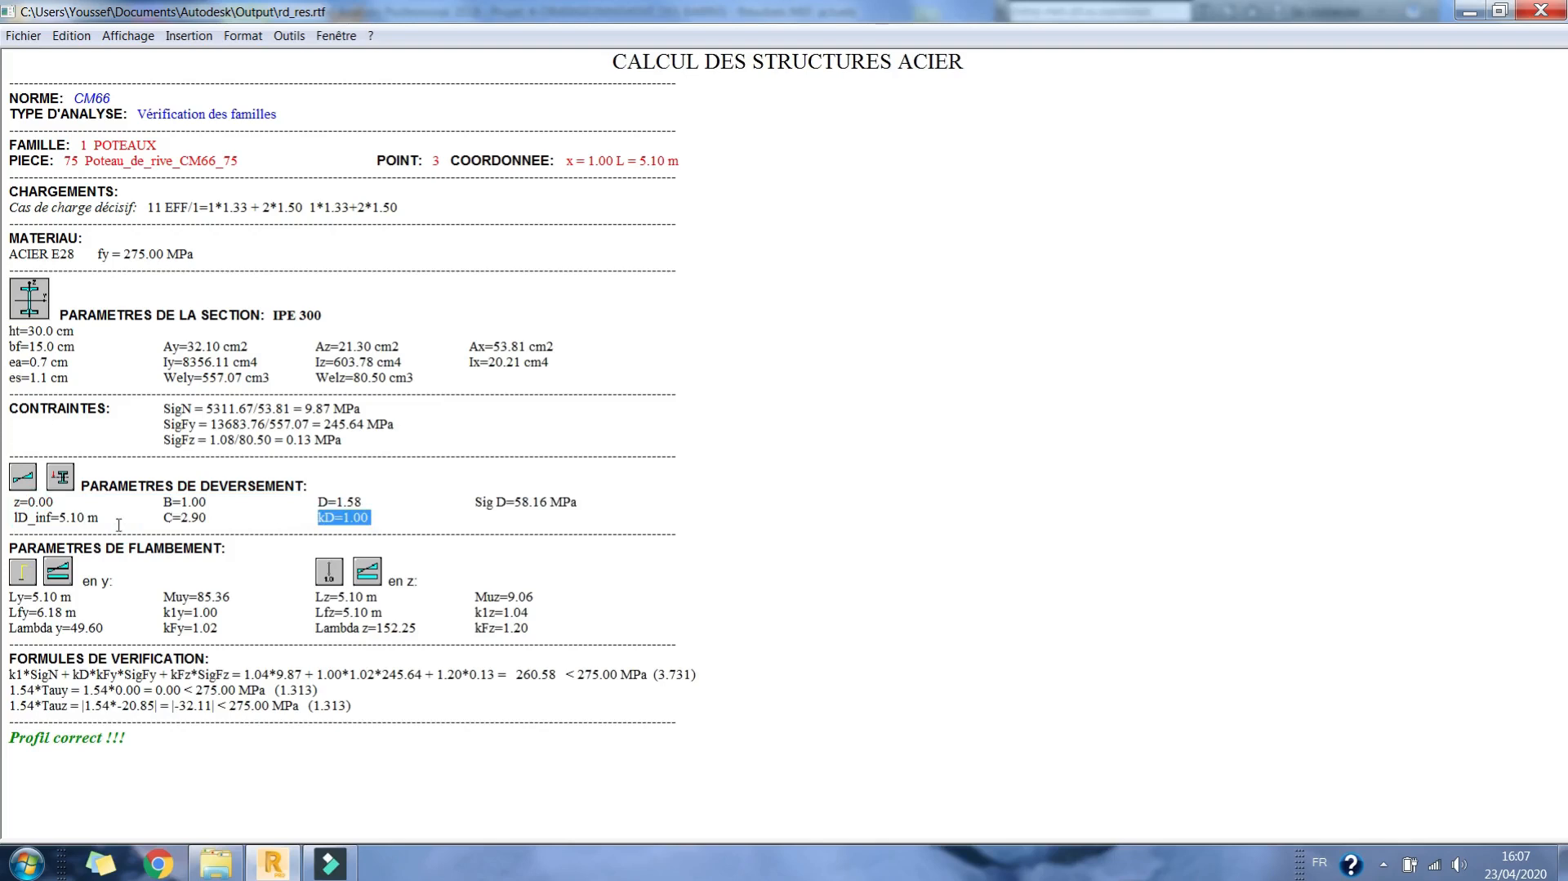
left_click_drag(617, 506, 471, 503)
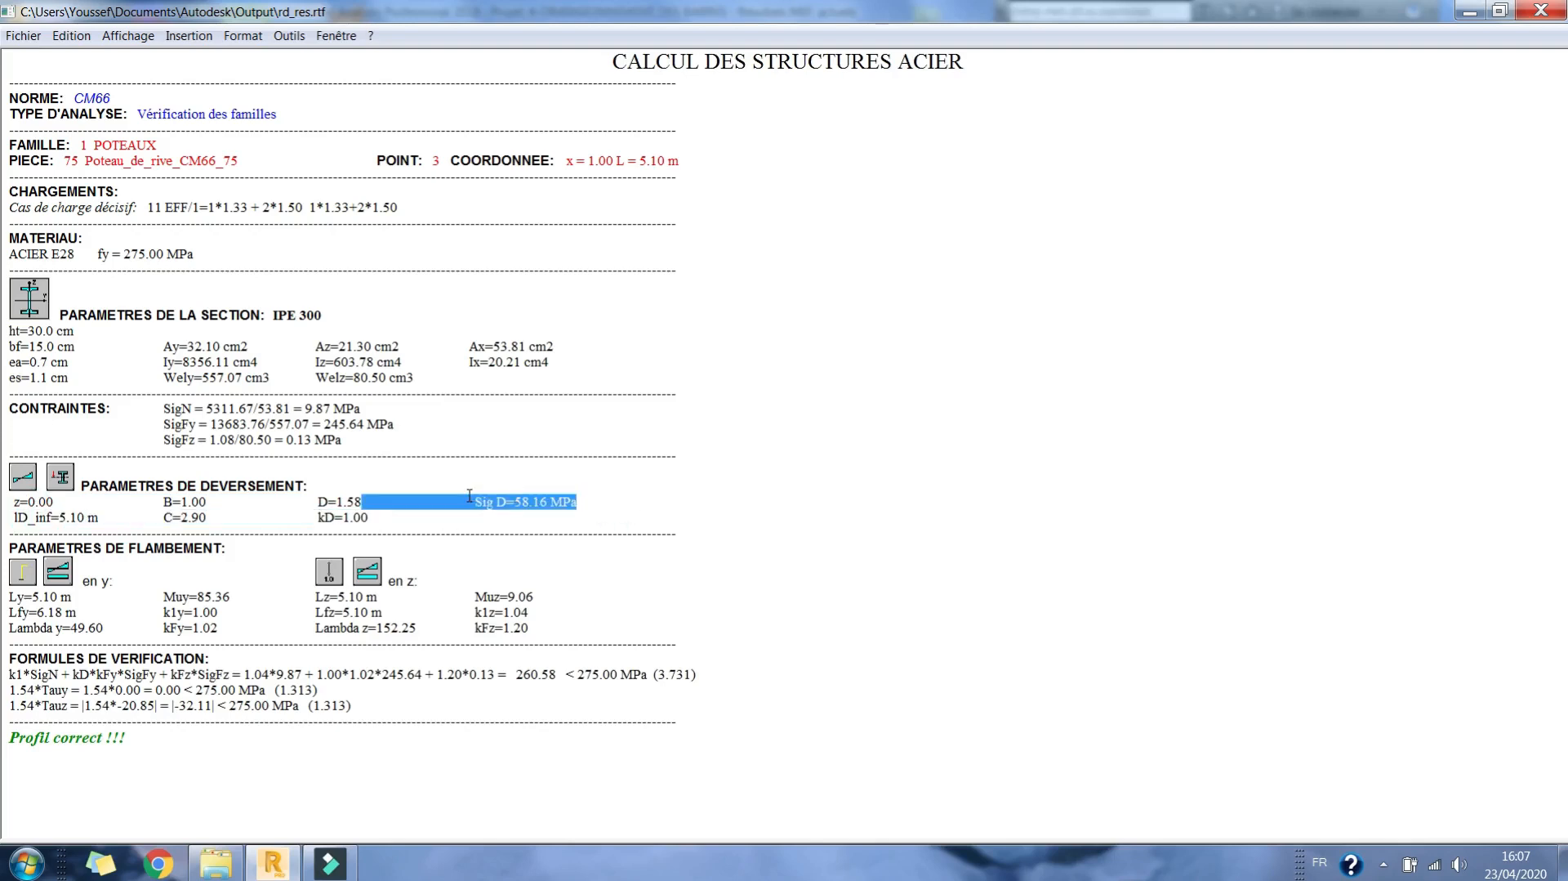
left_click(560, 508)
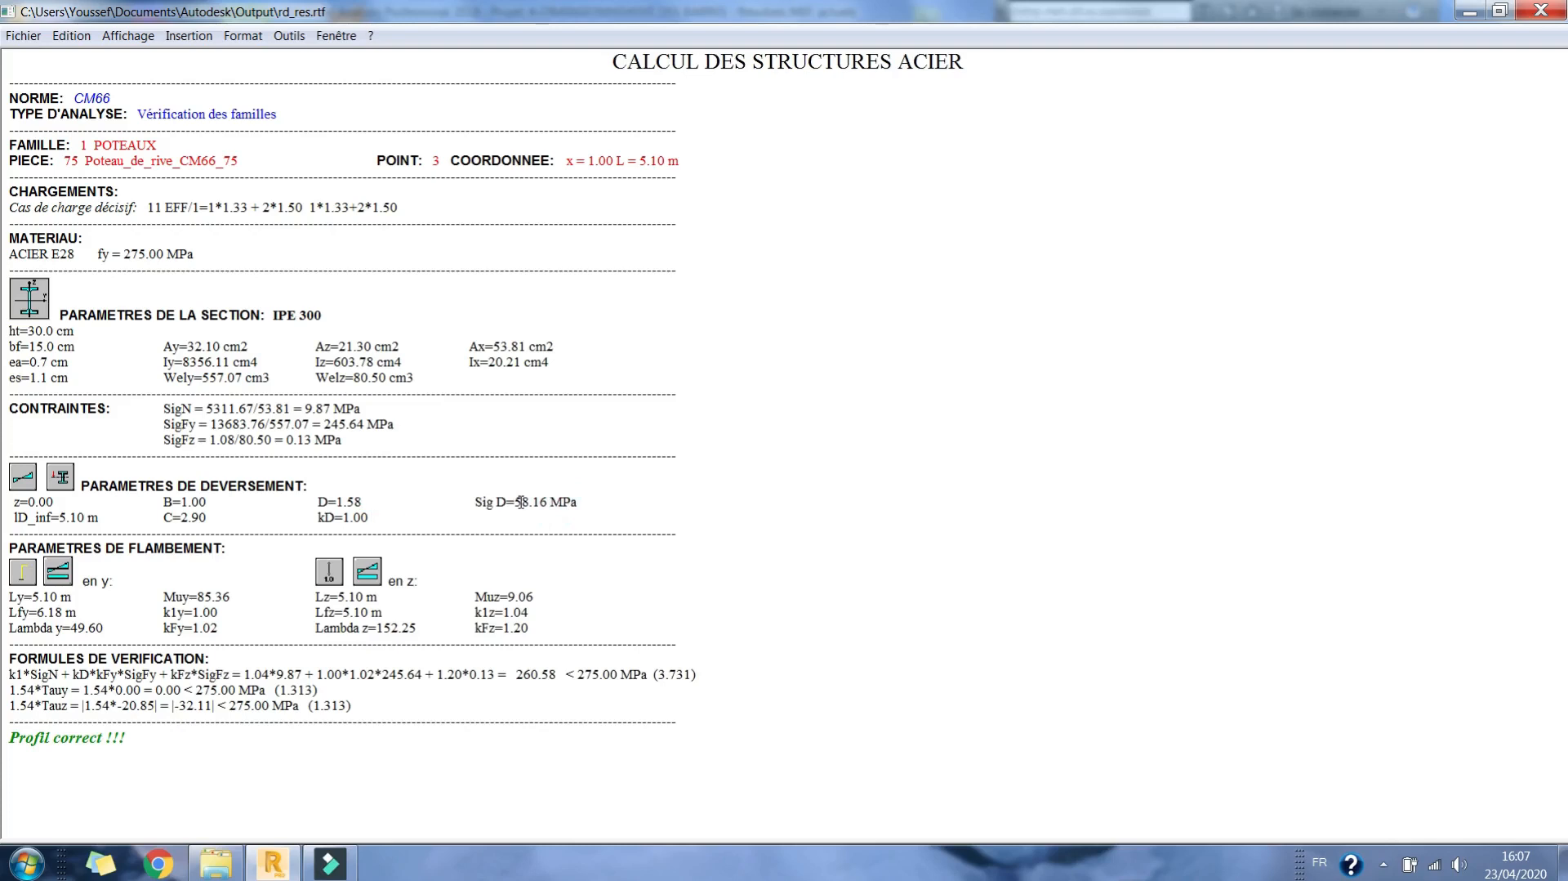
left_click_drag(598, 502, 474, 502)
left_click(578, 501)
left_click_drag(372, 518, 325, 517)
double_click(385, 517)
left_click_drag(592, 504, 468, 504)
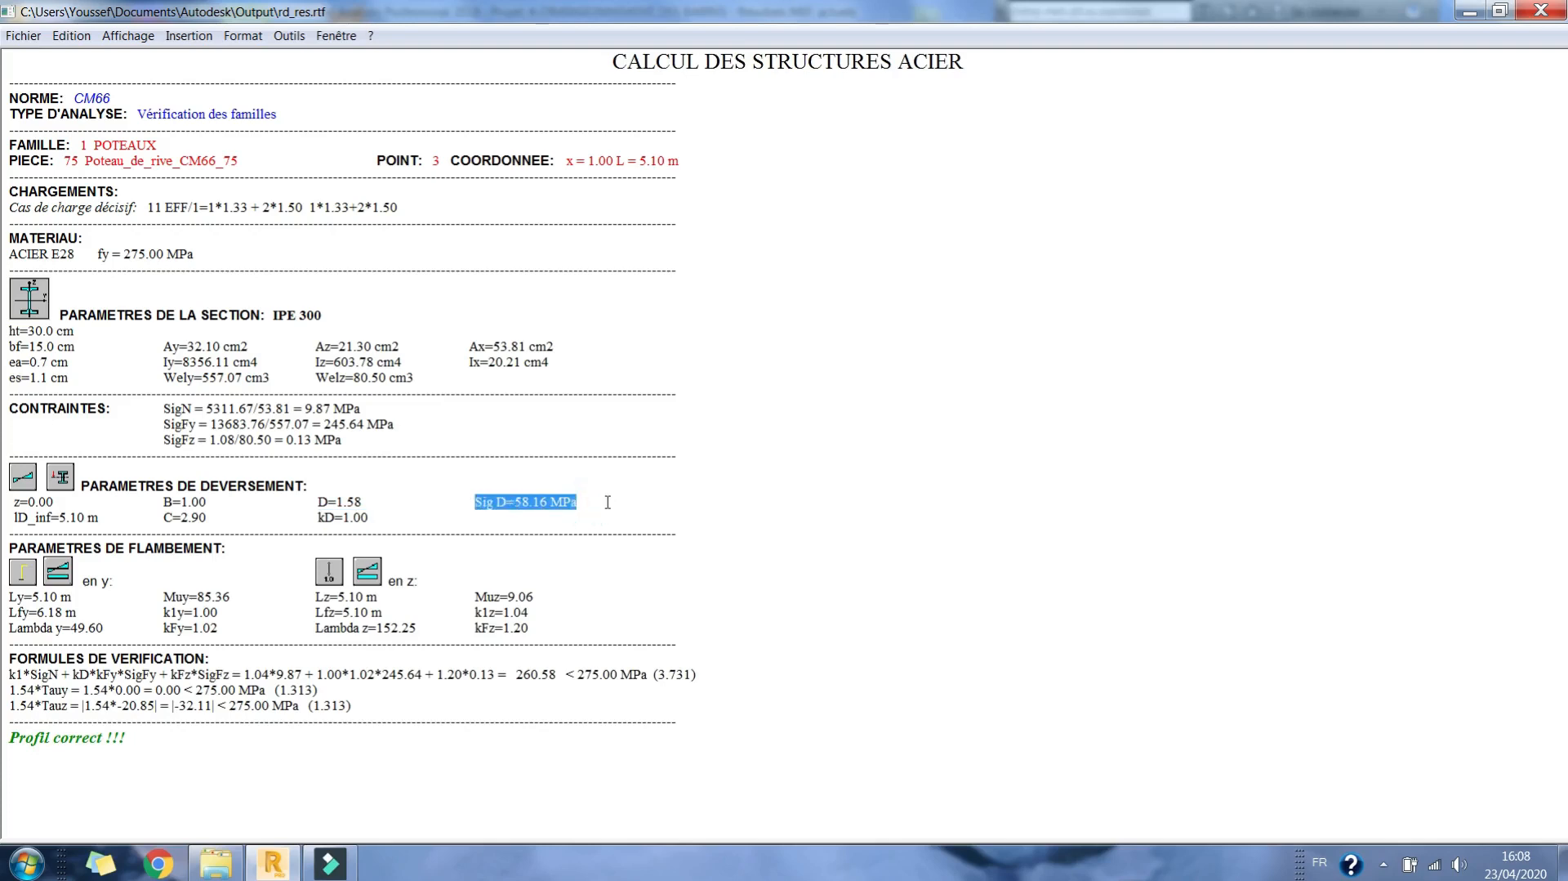
left_click_drag(399, 527, 278, 520)
left_click_drag(366, 552, 372, 519)
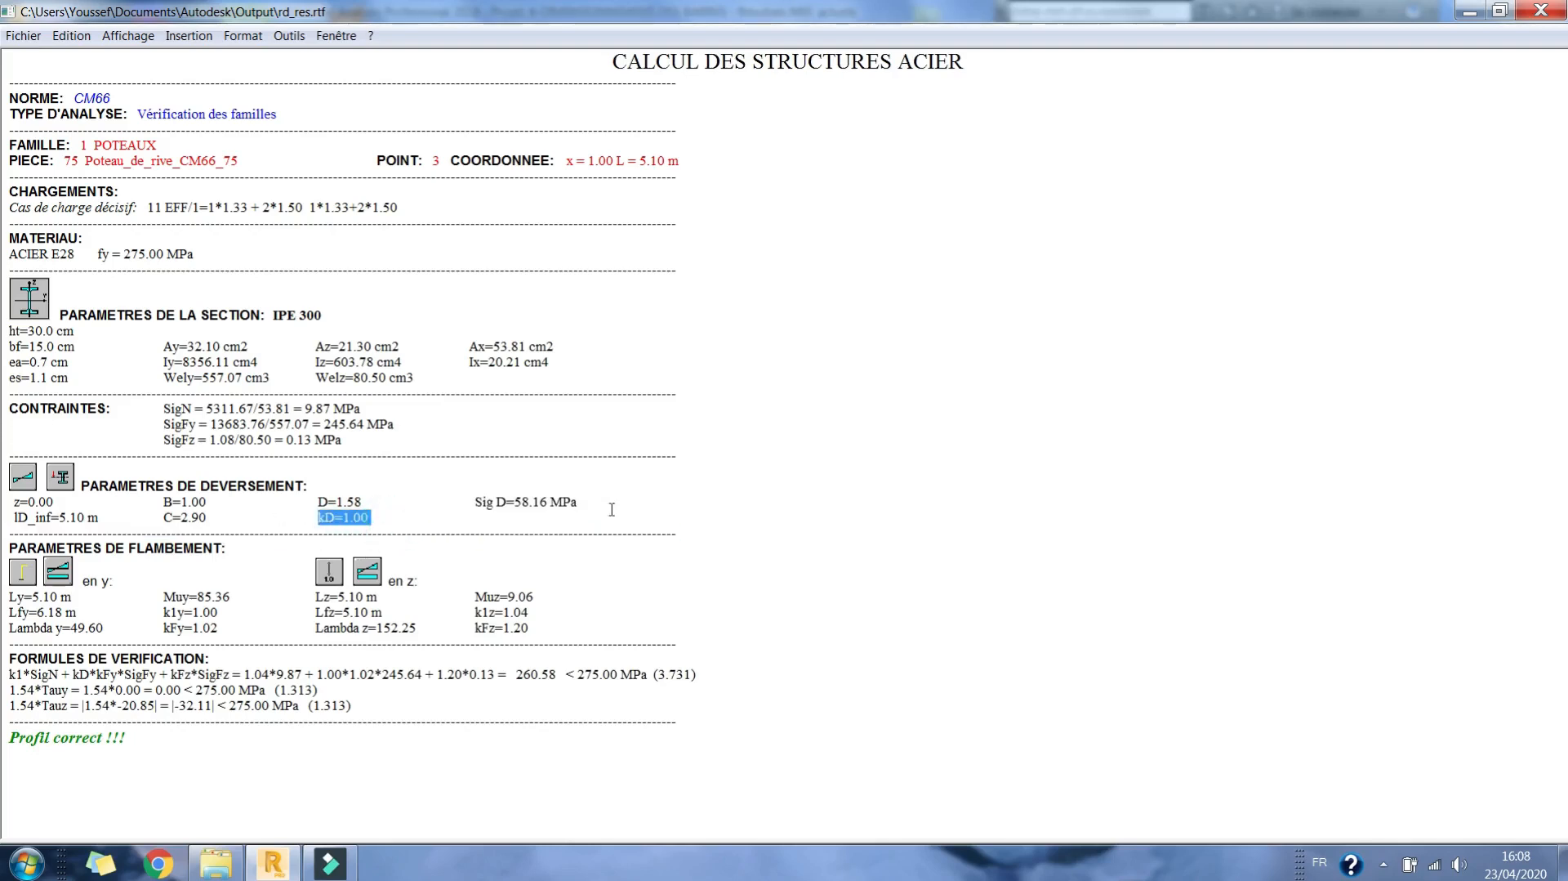
Review the flexural buckling parameters in y and z, comparing the k1y and k1z coefficients.
left_click_drag(85, 623, 10, 598)
left_click(87, 628)
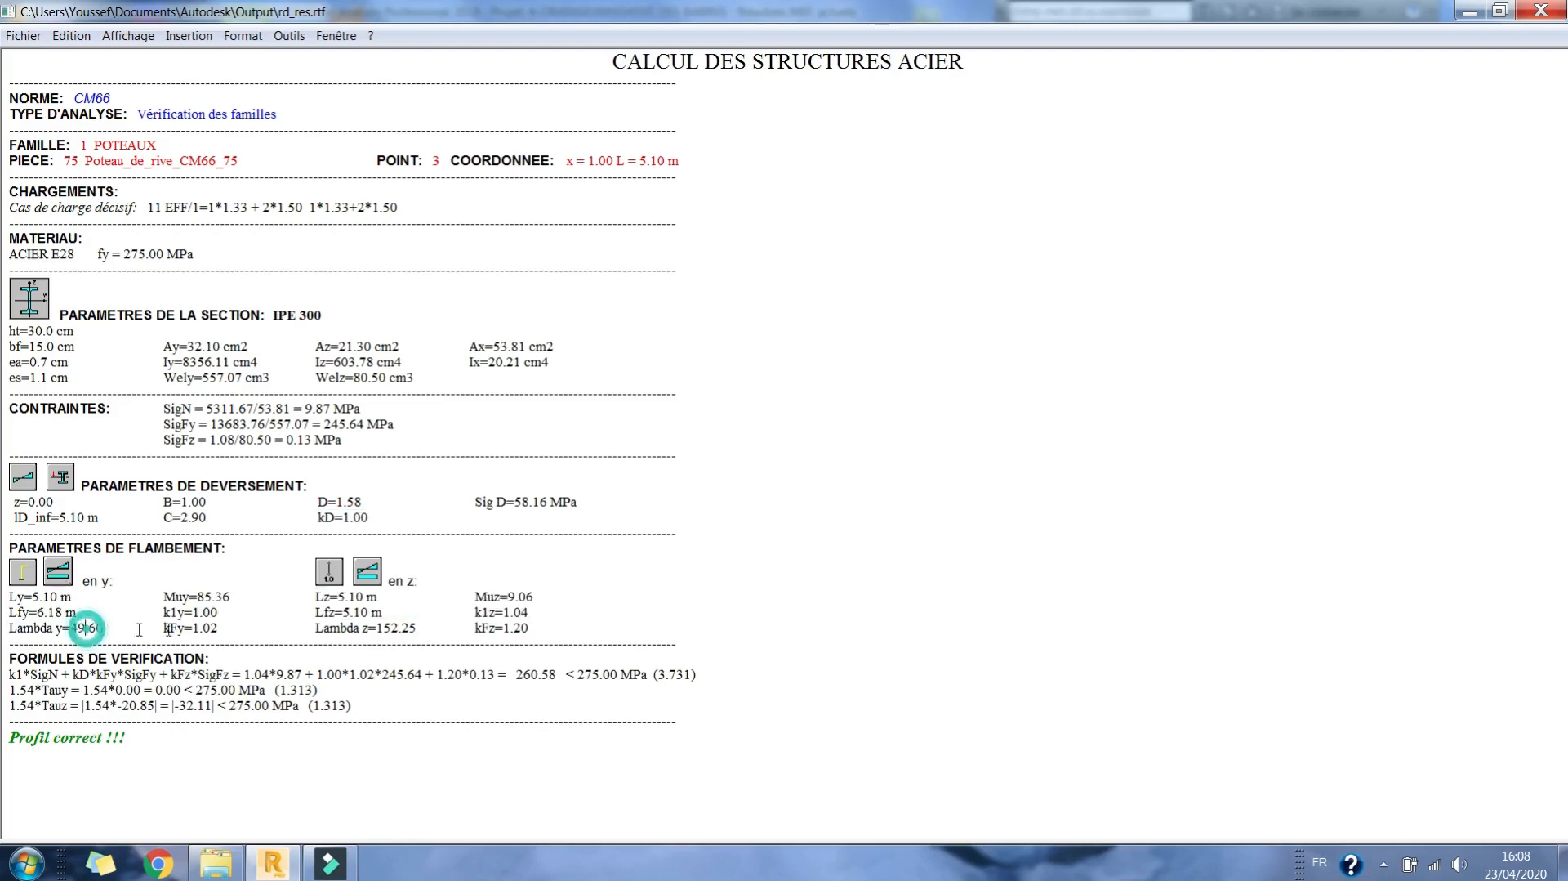
left_click_drag(222, 613, 149, 613)
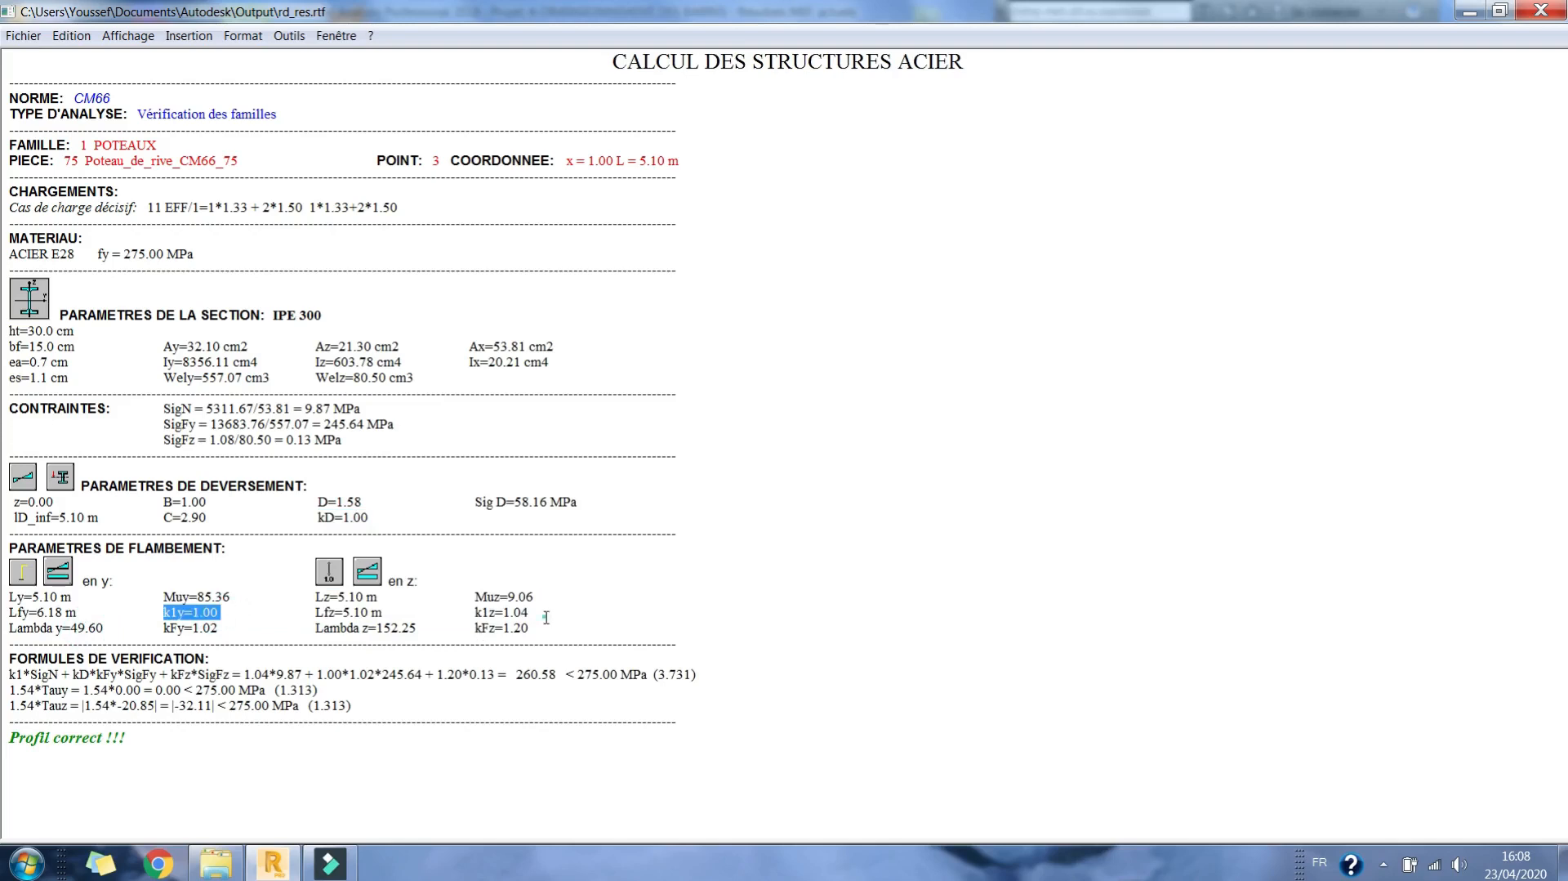
left_click_drag(547, 615, 448, 611)
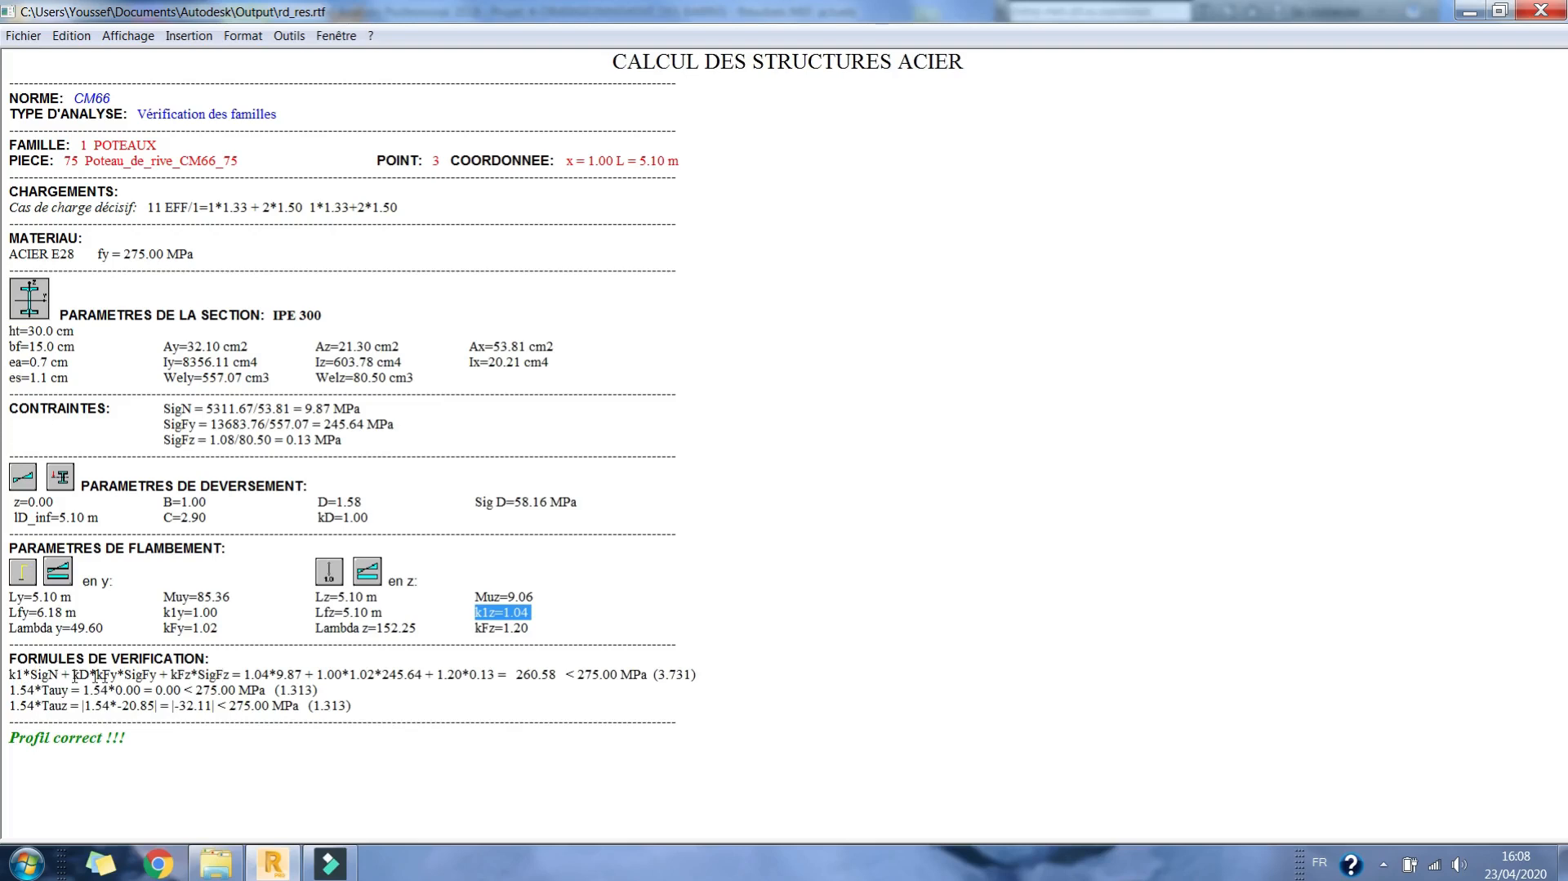
Examine the verification formulas, tracing kD, kFy and kFz into the combined stress check, along with the Tauy and Tauz shear checks.
left_click_drag(74, 674, 110, 676)
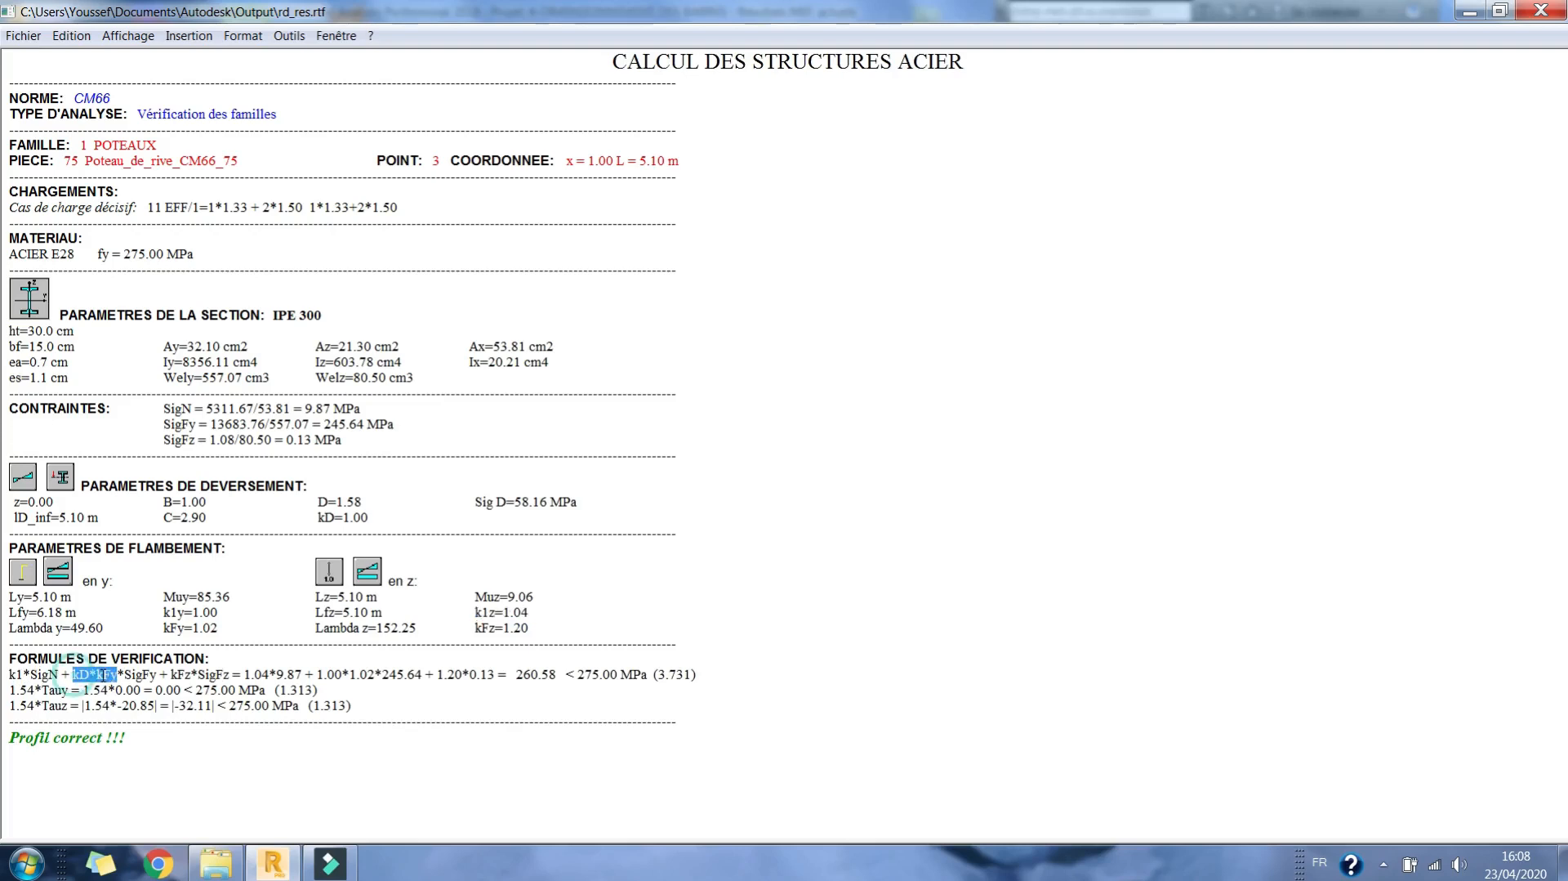
left_click(91, 676)
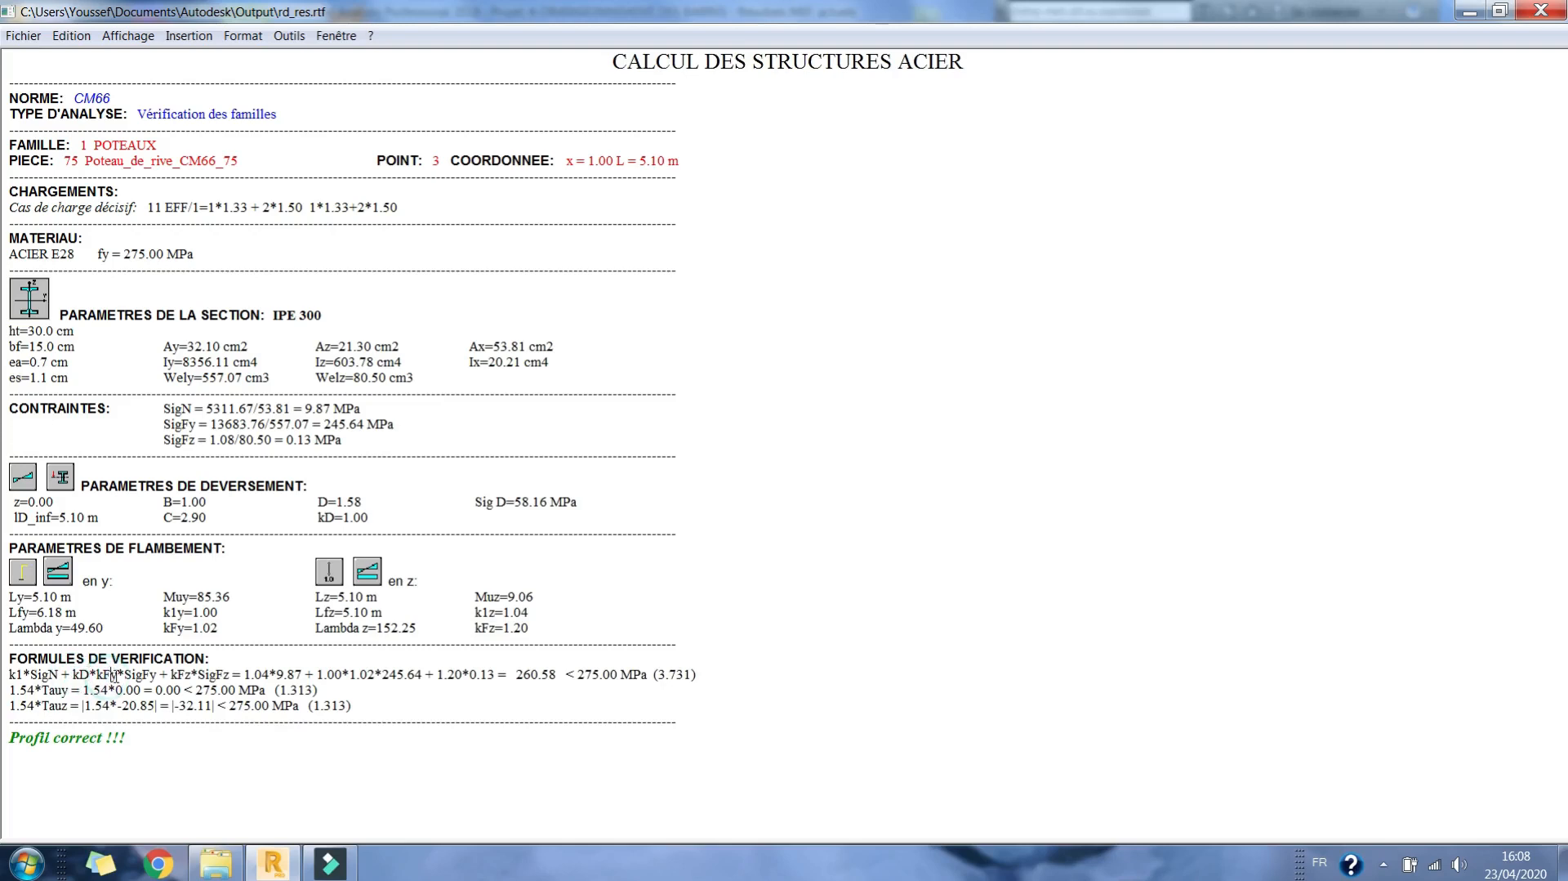
left_click_drag(226, 628, 162, 631)
left_click(136, 675)
left_click_drag(533, 628, 470, 628)
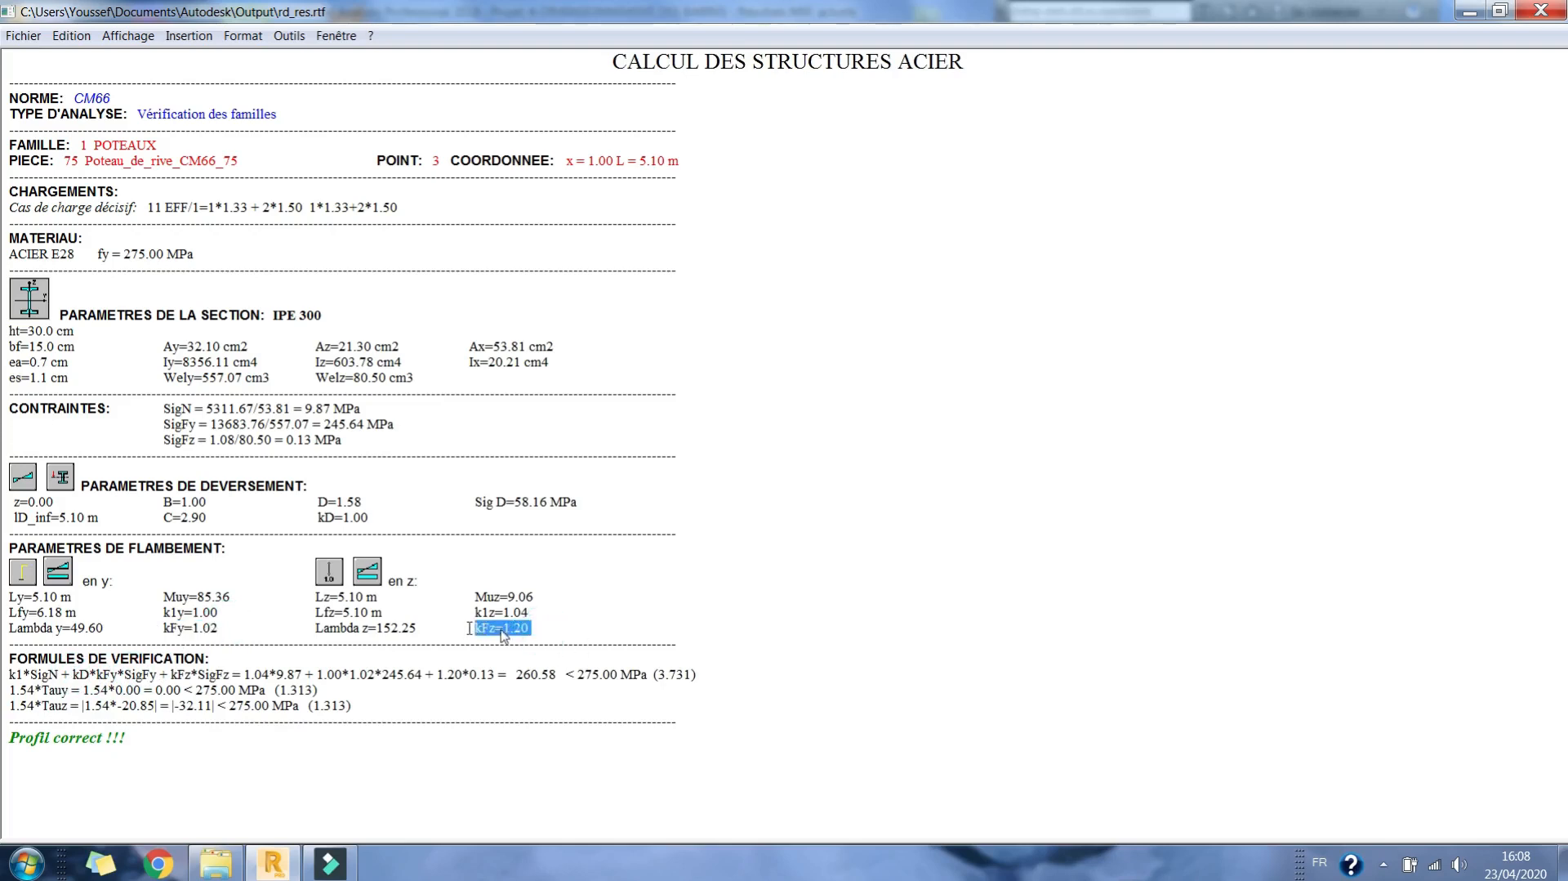
left_click(535, 629)
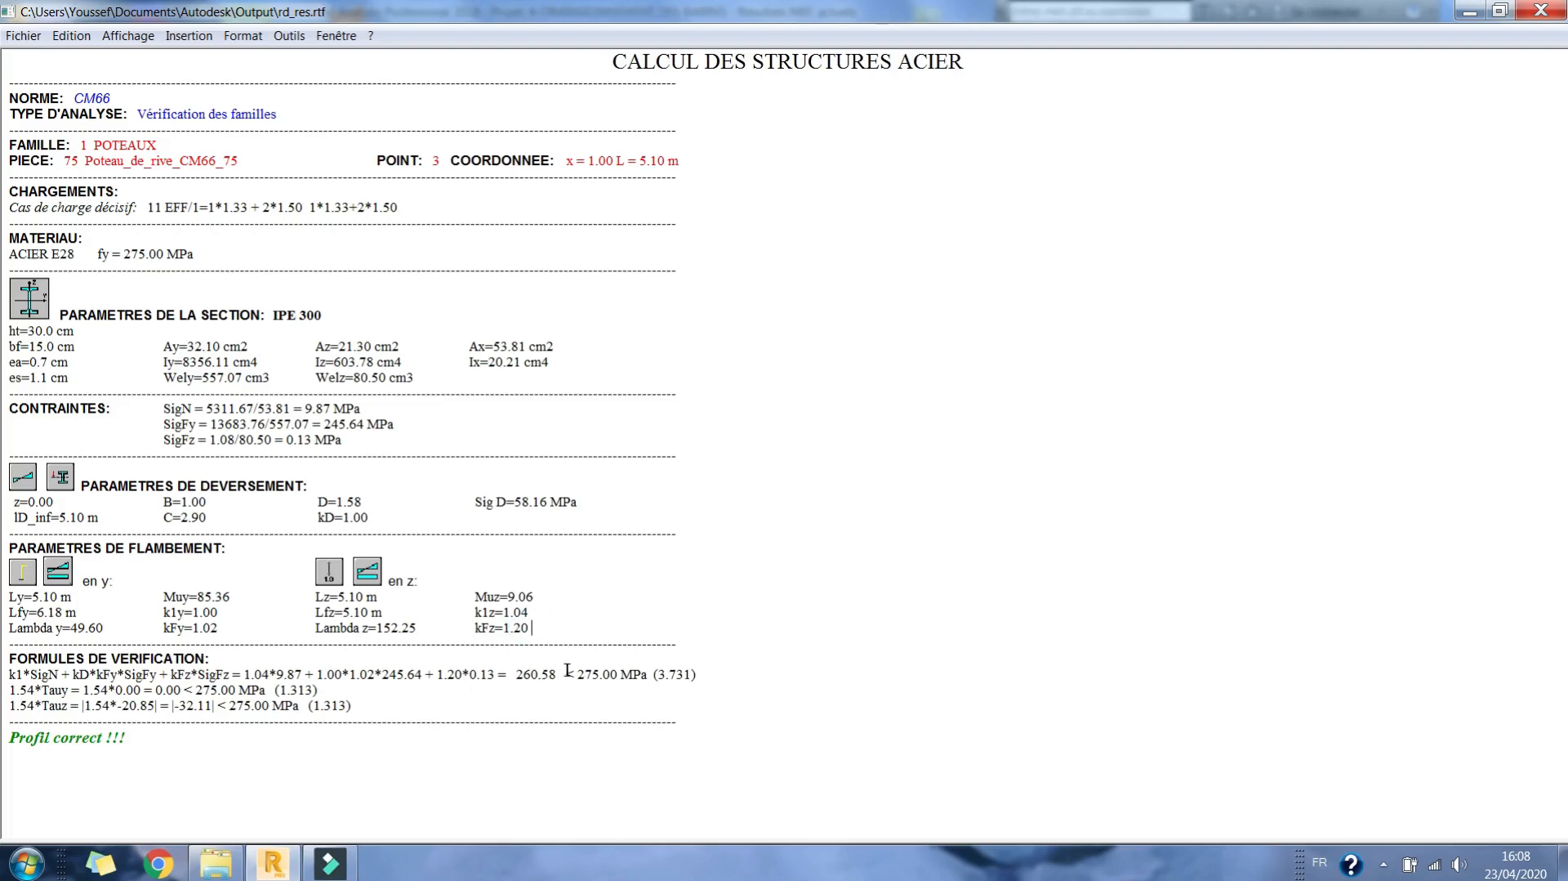
left_click_drag(562, 675, 485, 676)
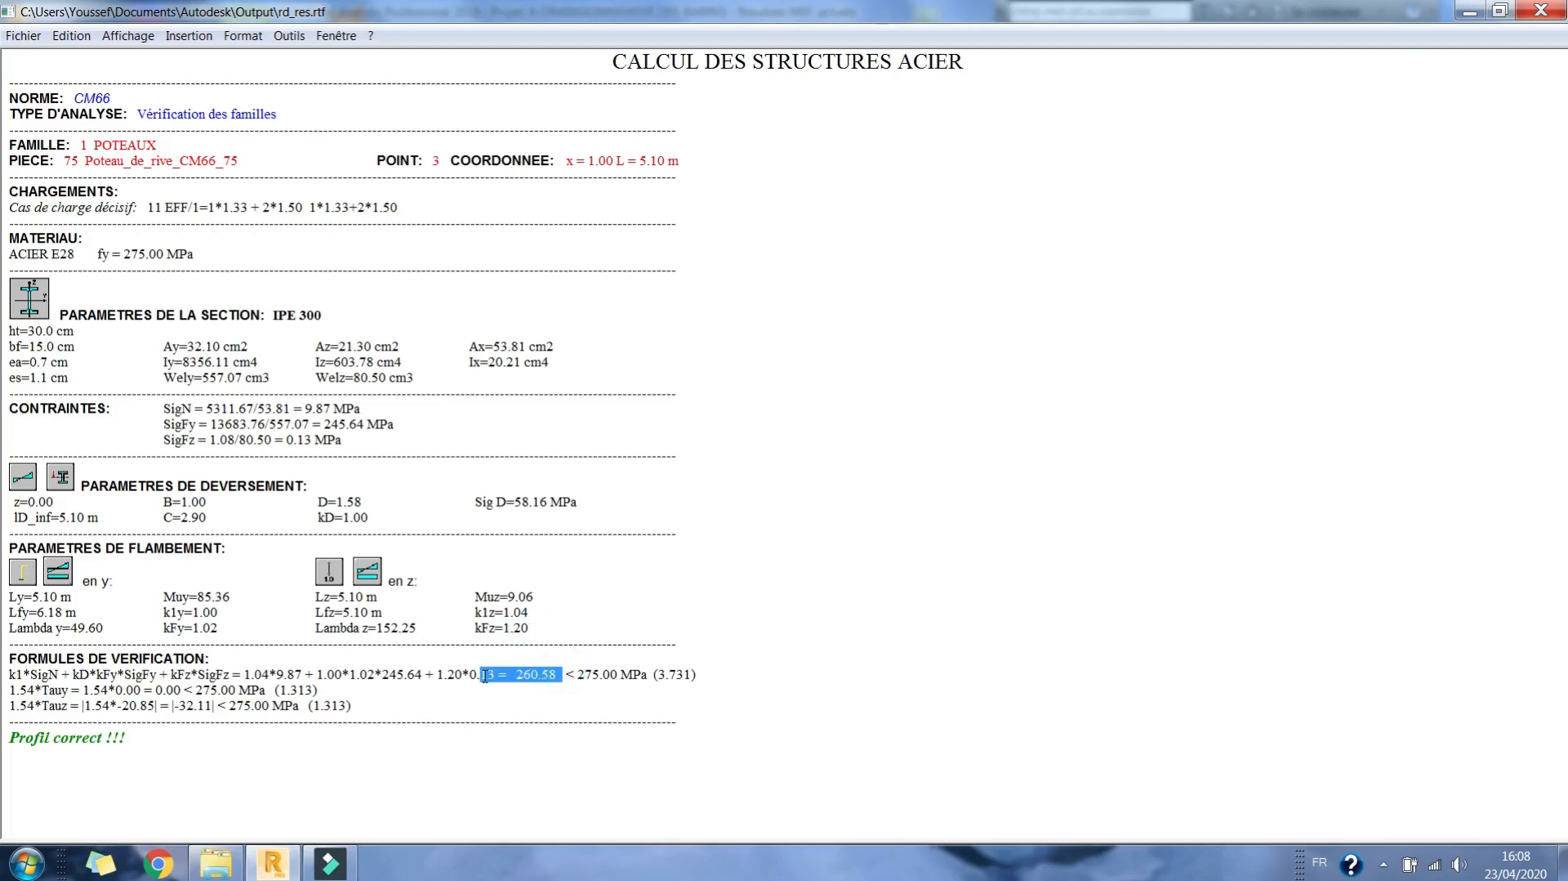
left_click(646, 683)
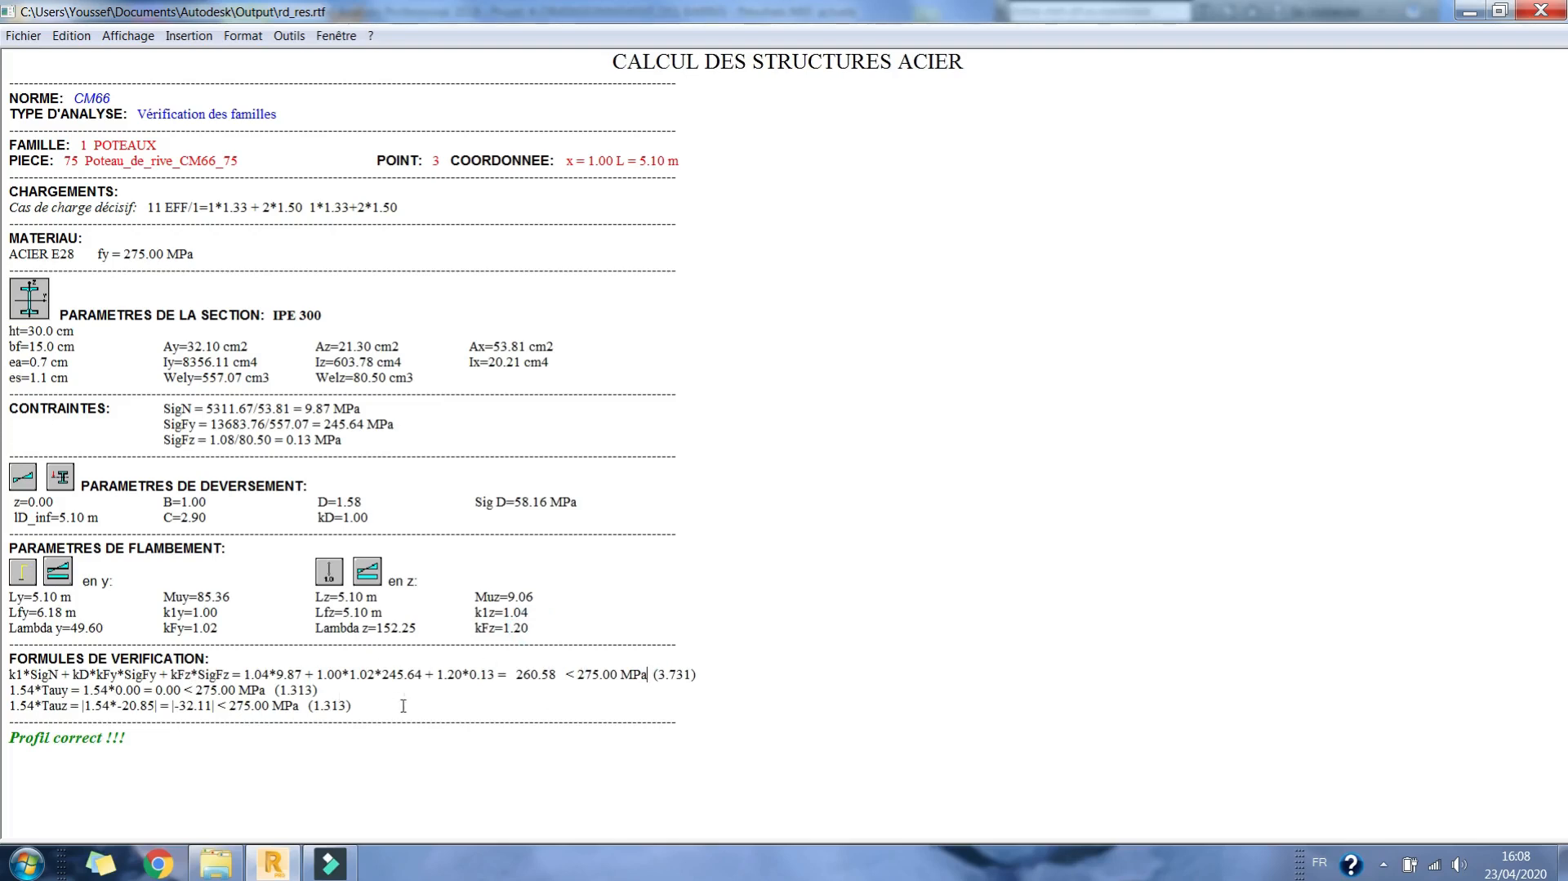
left_click_drag(406, 711, 8, 690)
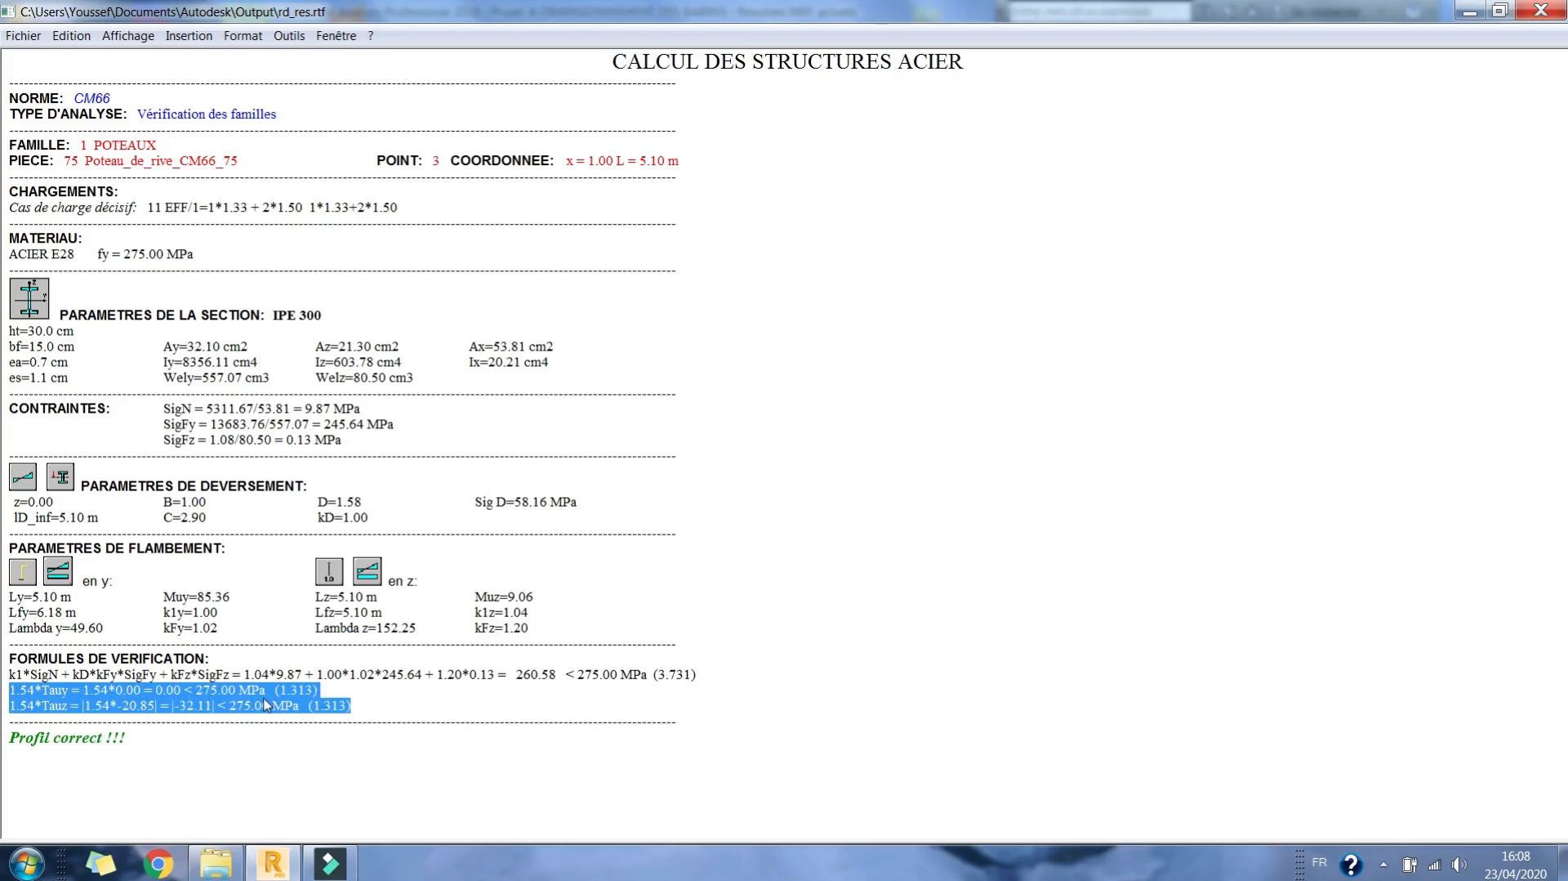
left_click_drag(381, 705, 25, 712)
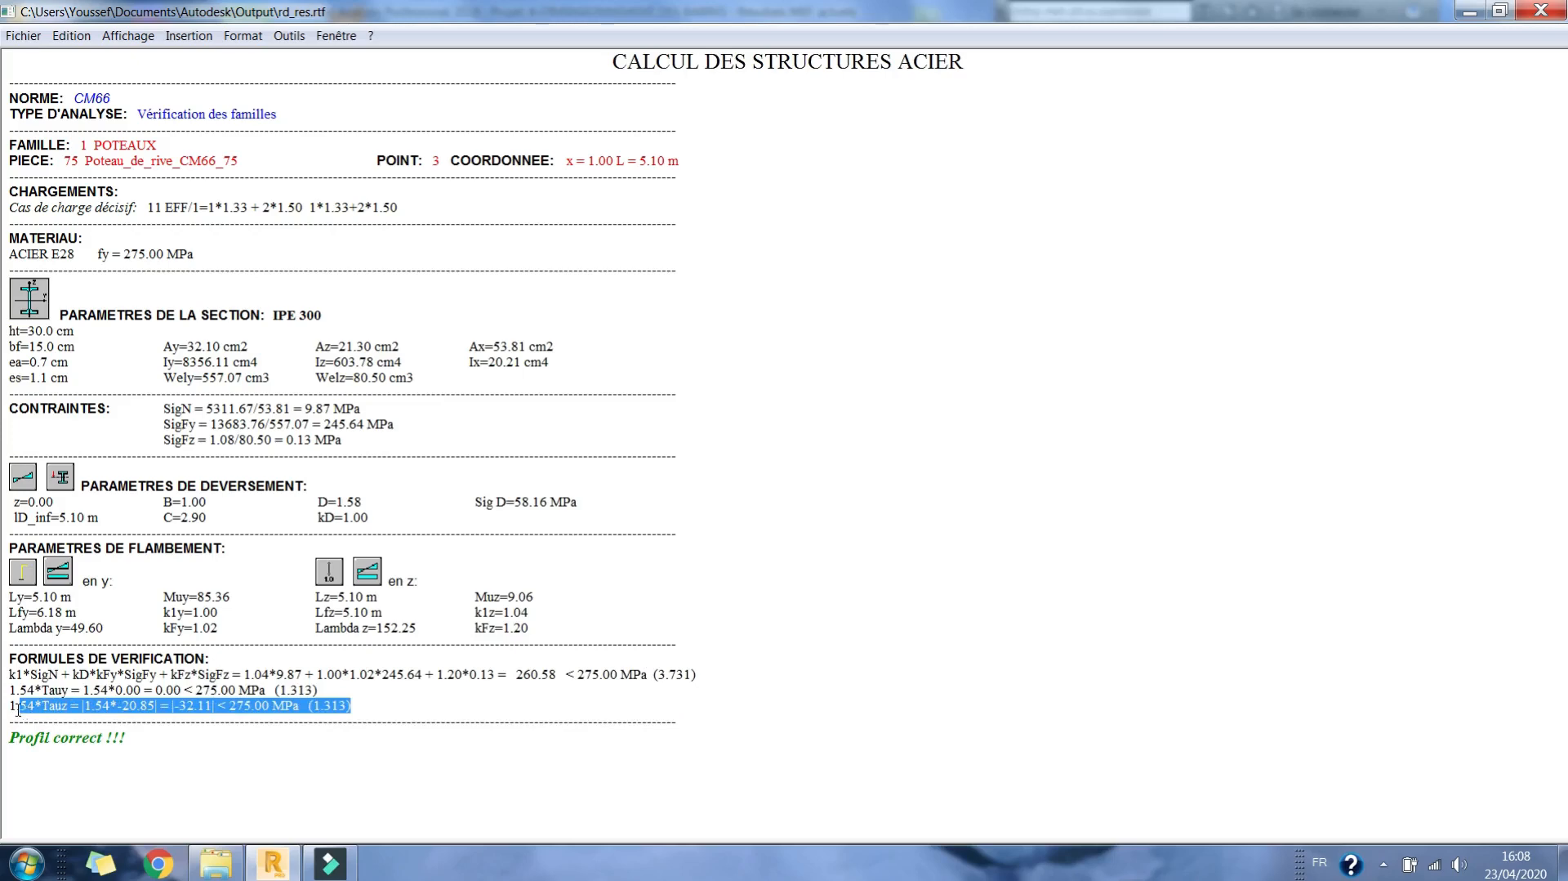
Close the calculation note and the ELU verification results of family 1.
left_click(1541, 10)
left_click(661, 159)
left_click(235, 287)
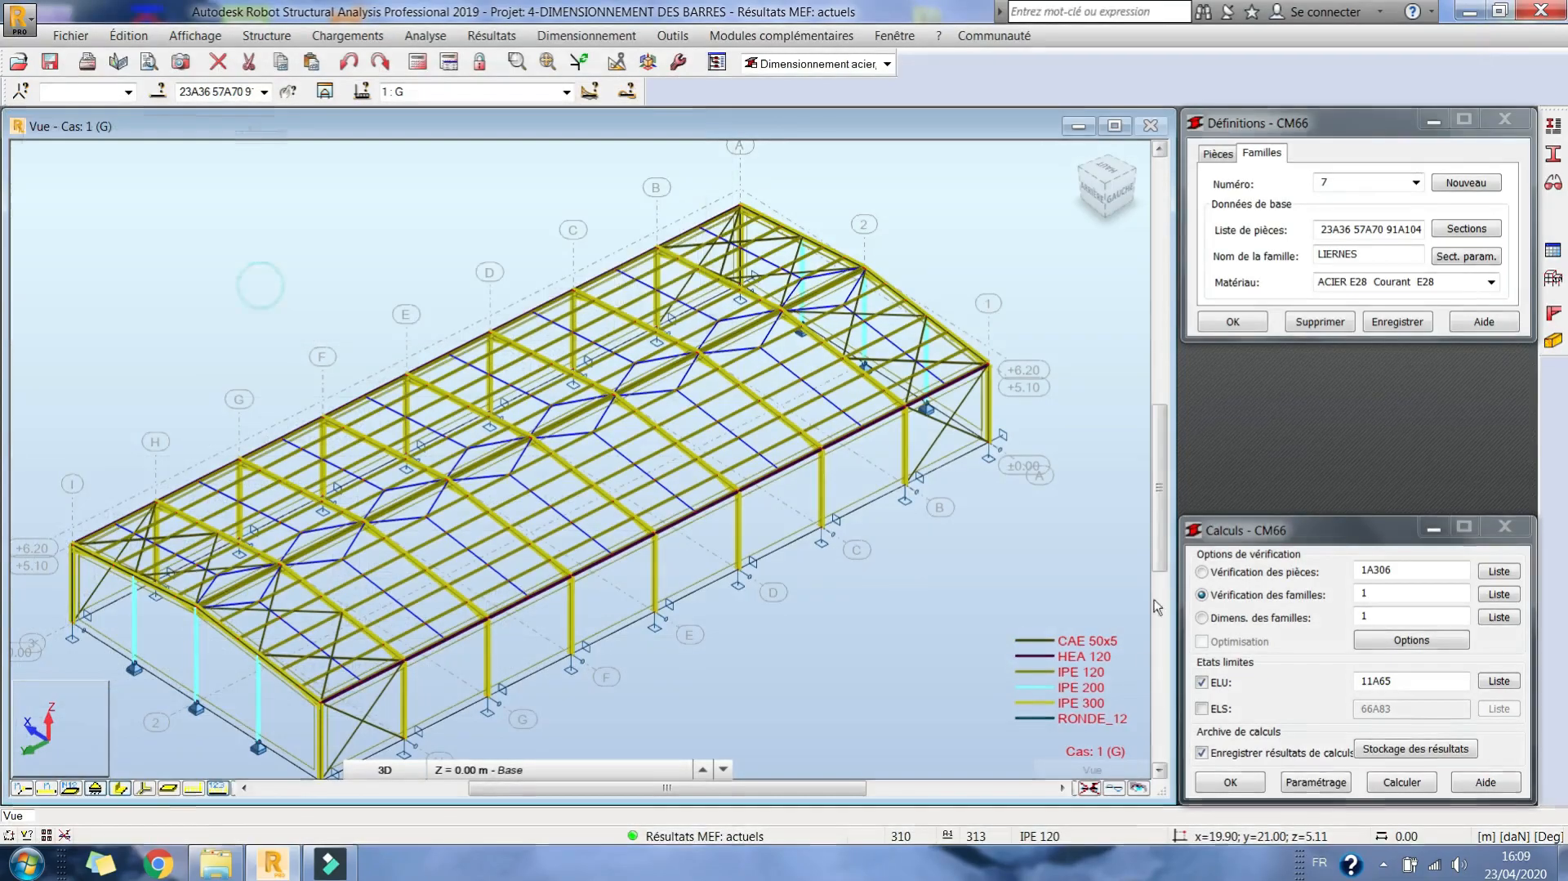
Verify family 1 at the ELS limit state and view its complete calculation note, closing the results without saving them.
left_click(1202, 708)
left_click(1402, 782)
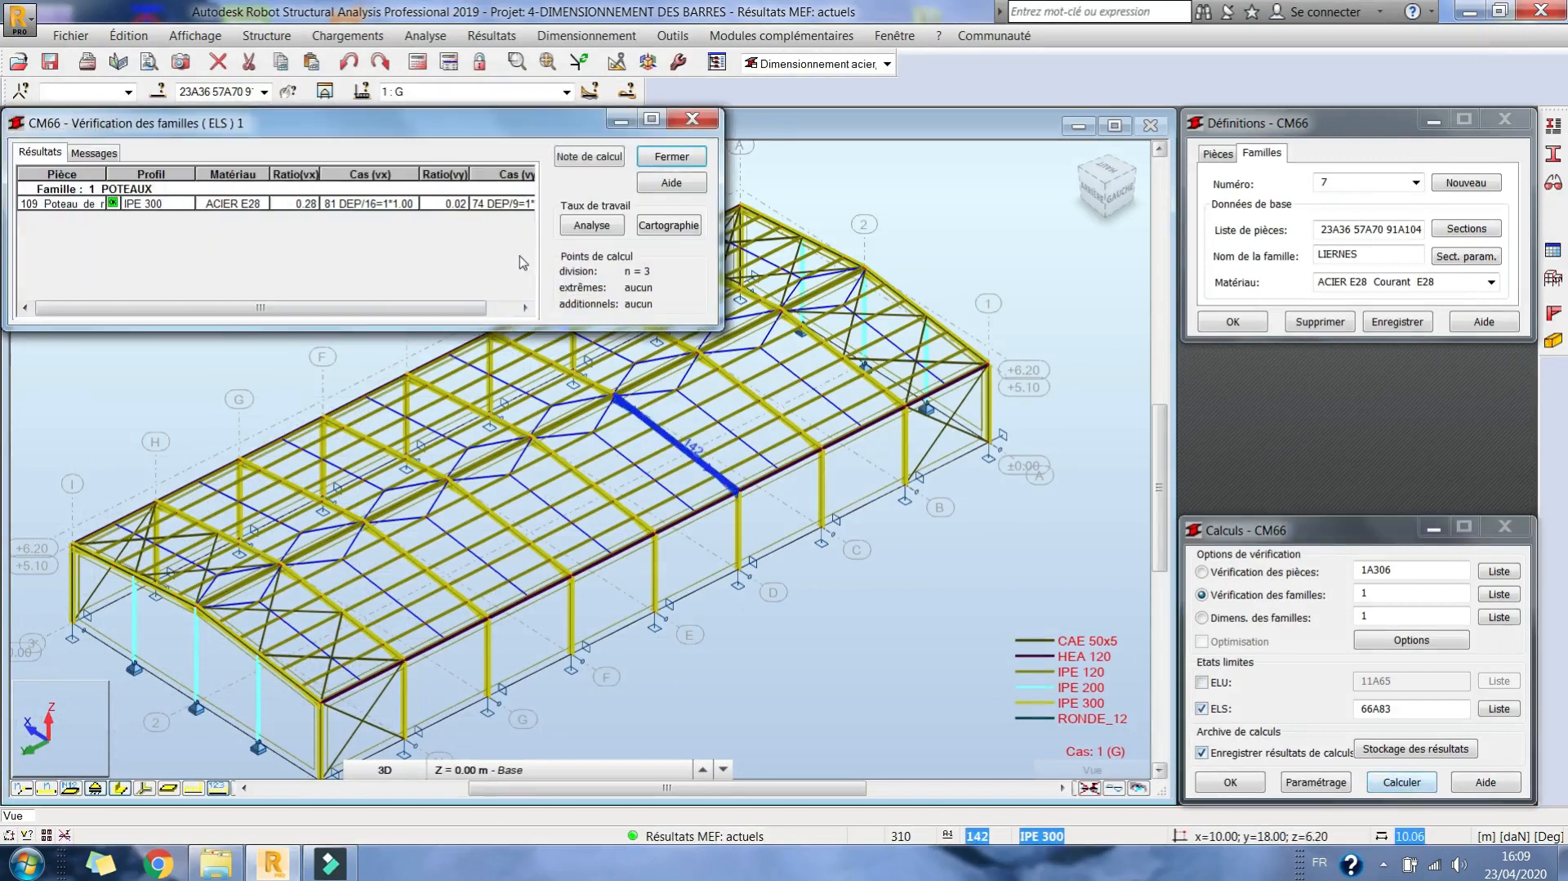
left_click(574, 158)
left_click(293, 223)
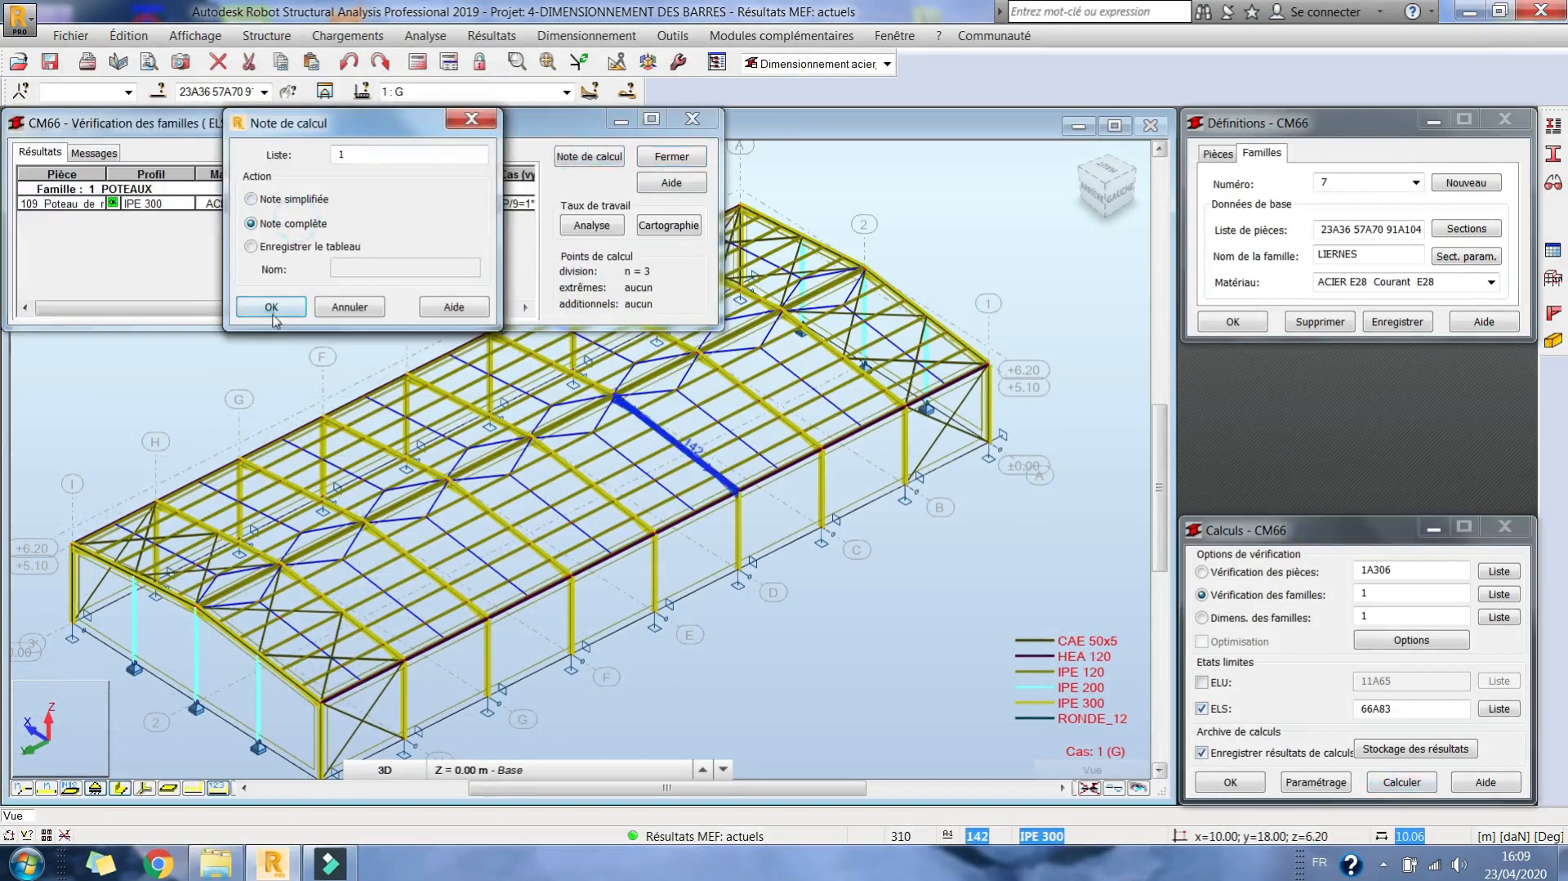
left_click(273, 310)
left_click(894, 24)
left_click(1555, 8)
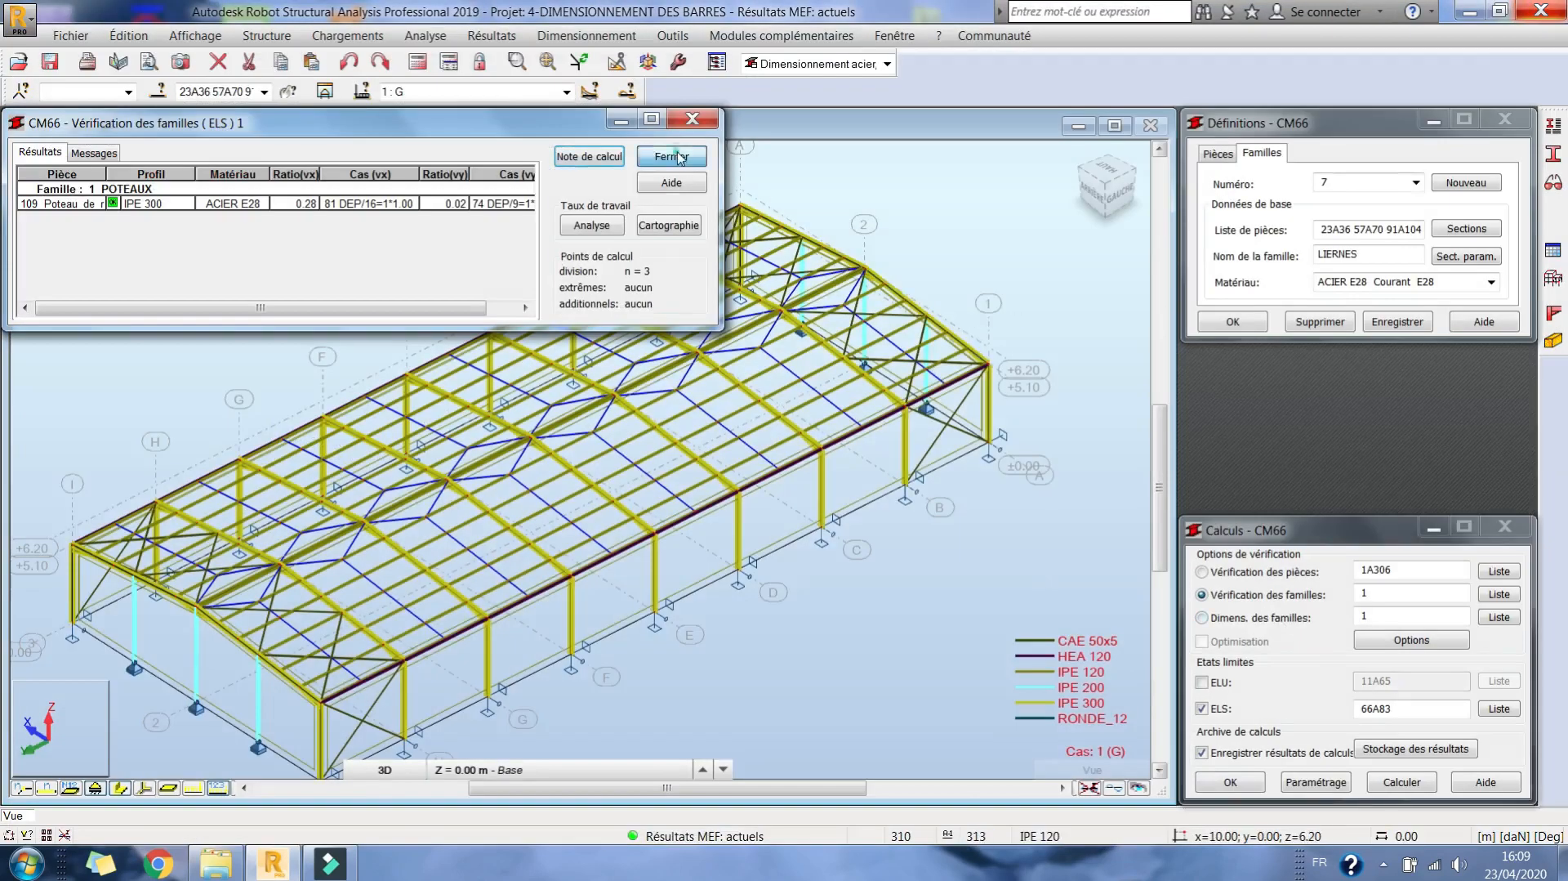
left_click(677, 158)
left_click(262, 291)
Verify family 1 at the ELU limit state only, closing the results without archiving them.
left_click(1203, 708)
left_click(1201, 681)
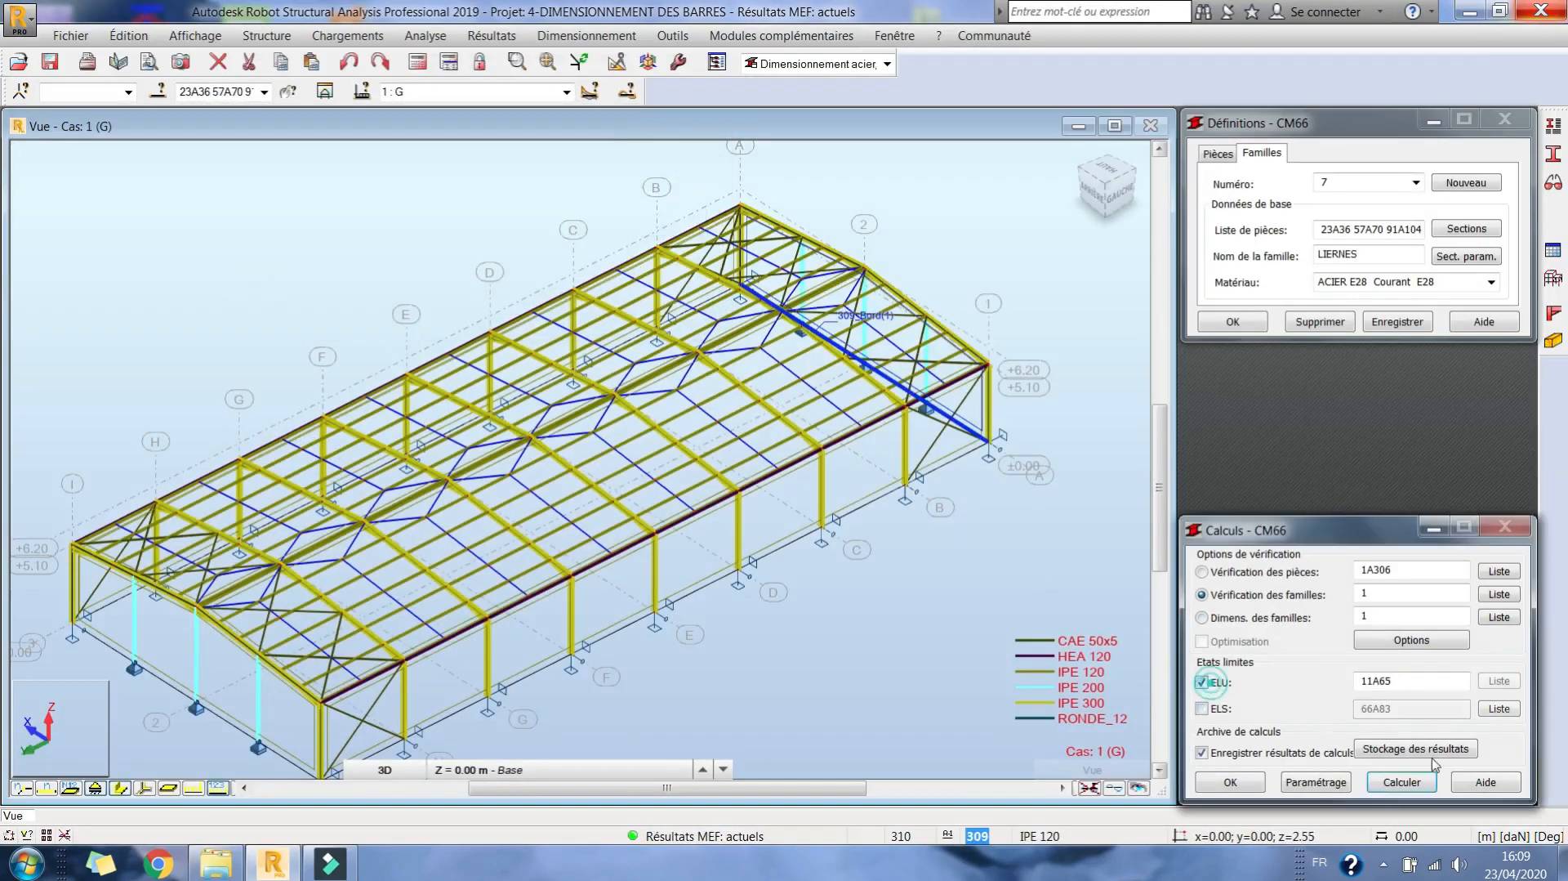
left_click(1425, 785)
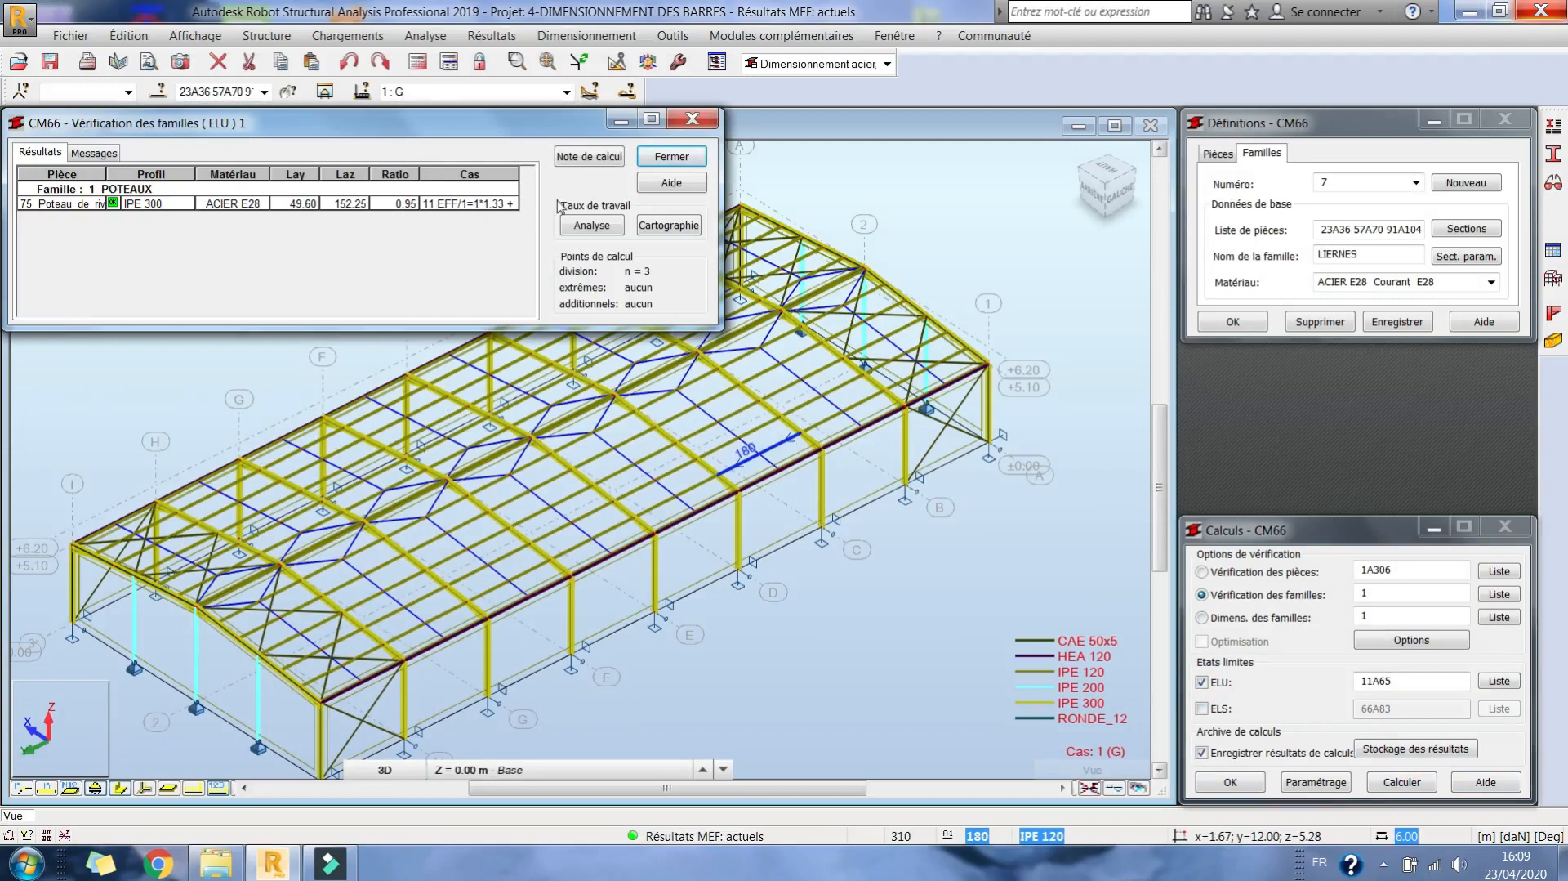
left_click(678, 157)
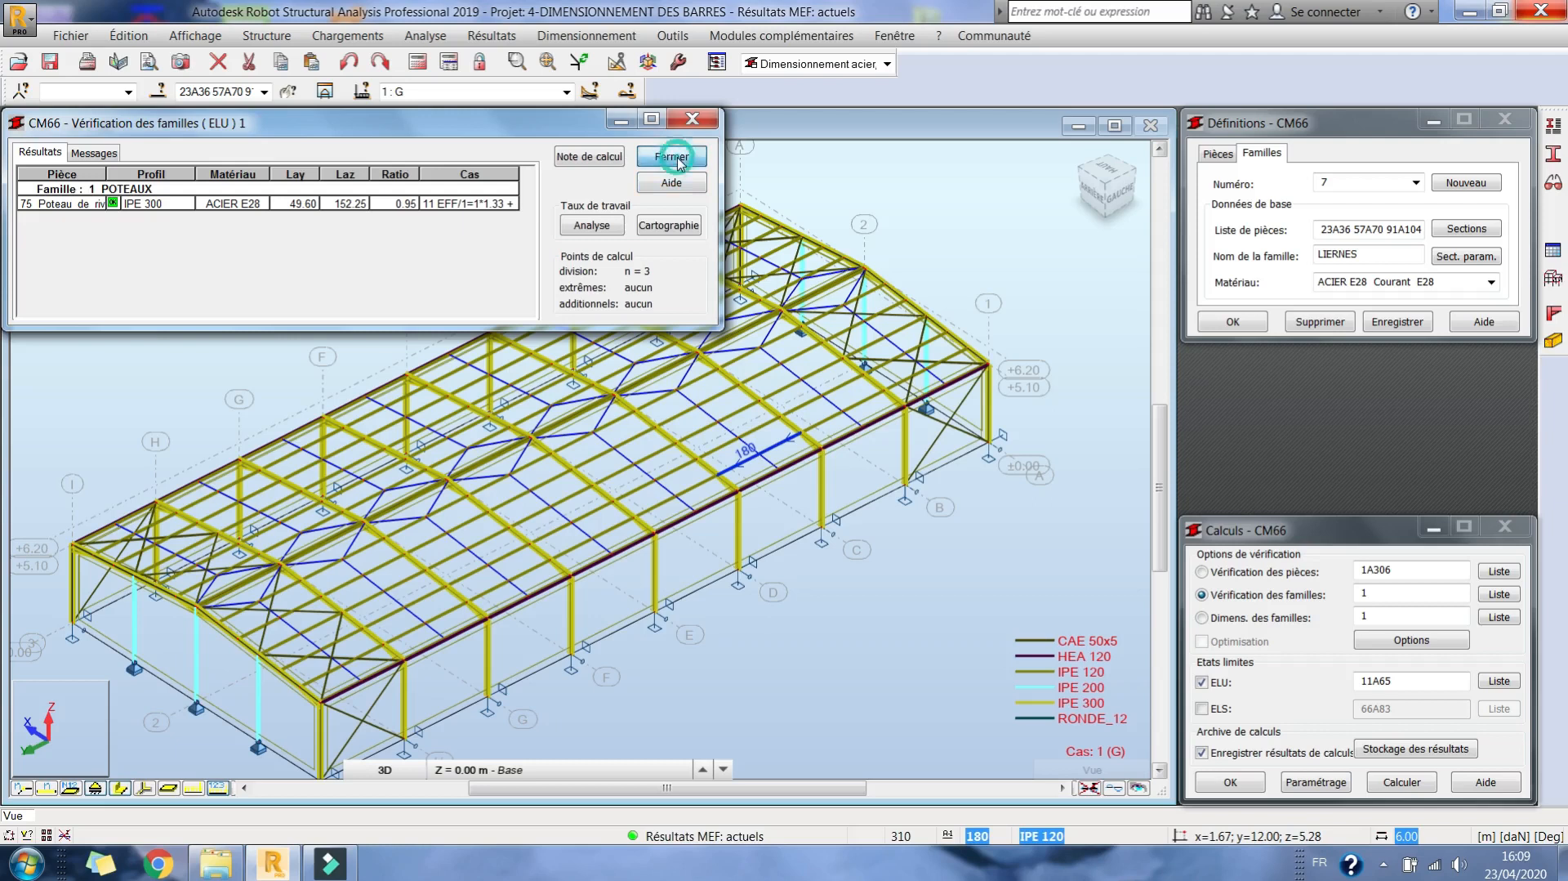
left_click(258, 292)
Verify family 1 at the ELS limit state only and review the full width of the results table.
left_click(1202, 682)
left_click(1201, 708)
left_click(1402, 782)
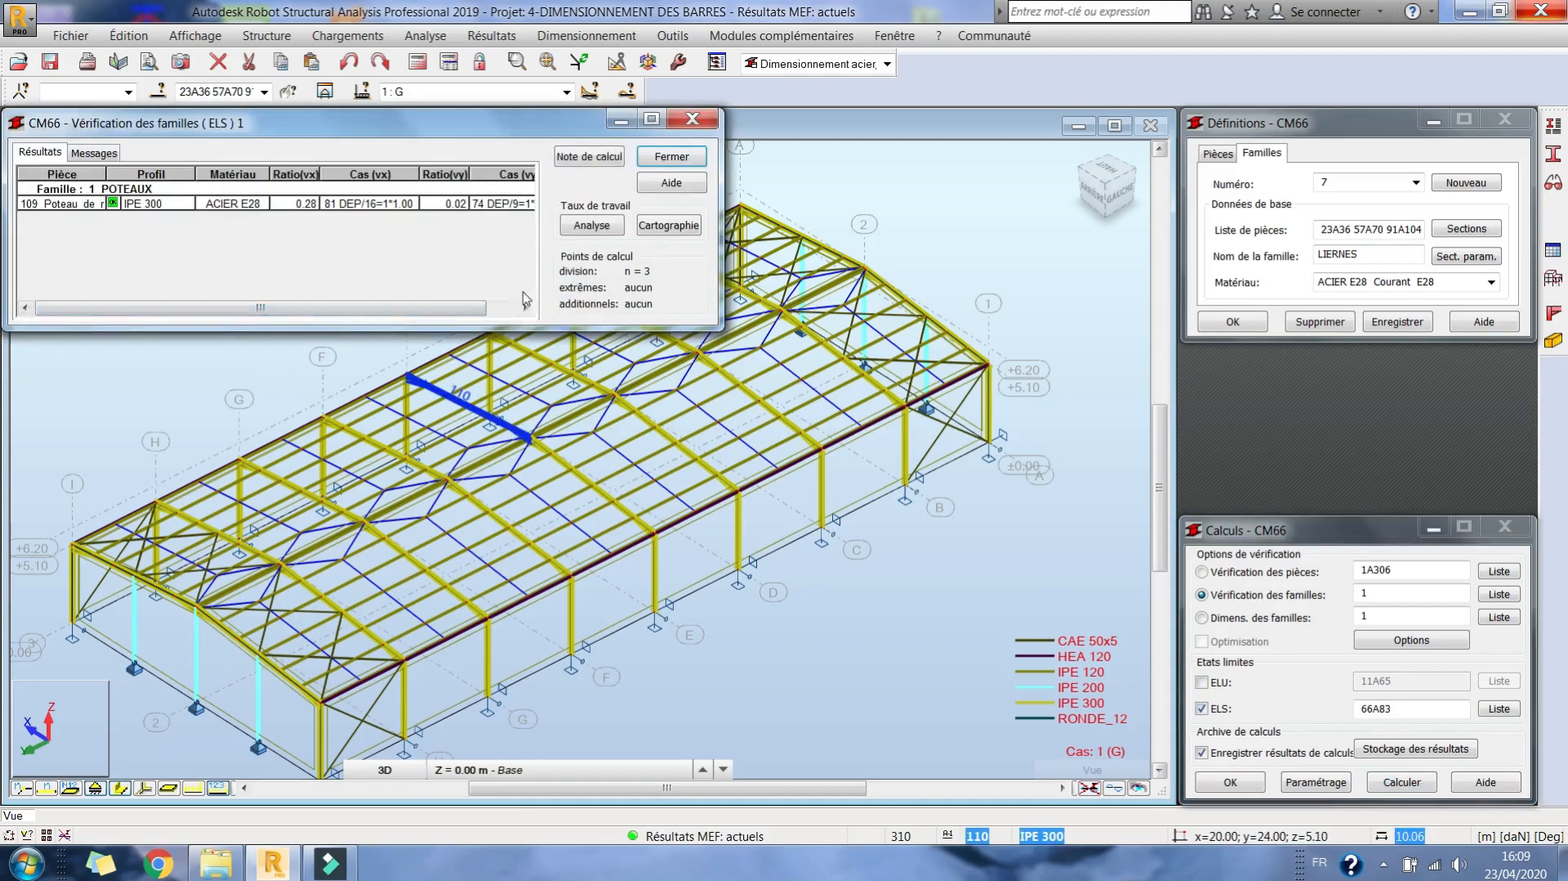
left_click(501, 309)
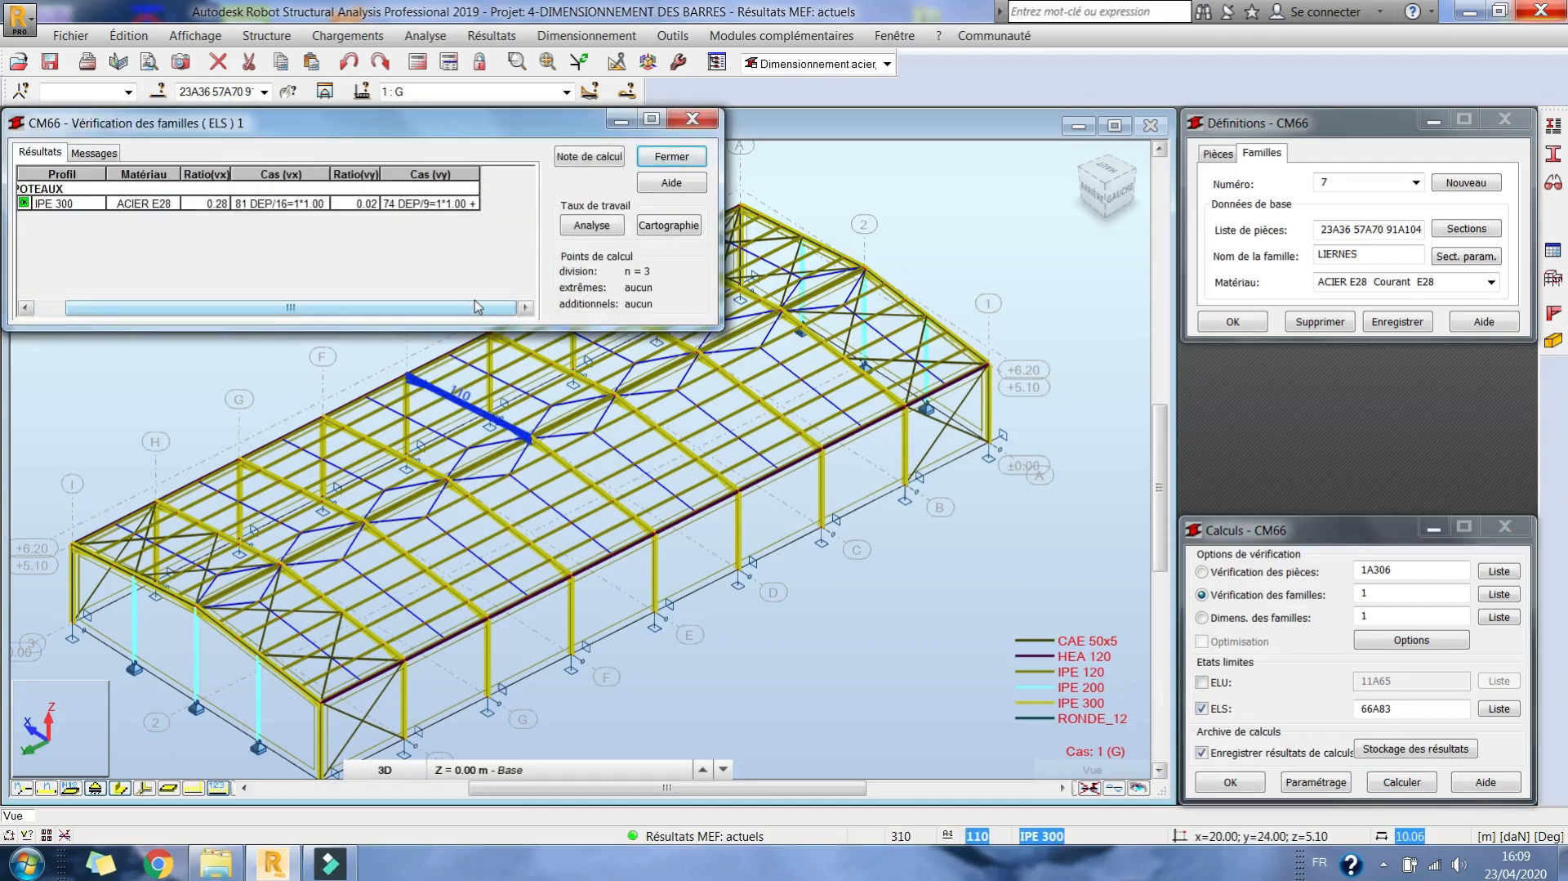
left_click_drag(458, 316, 344, 312)
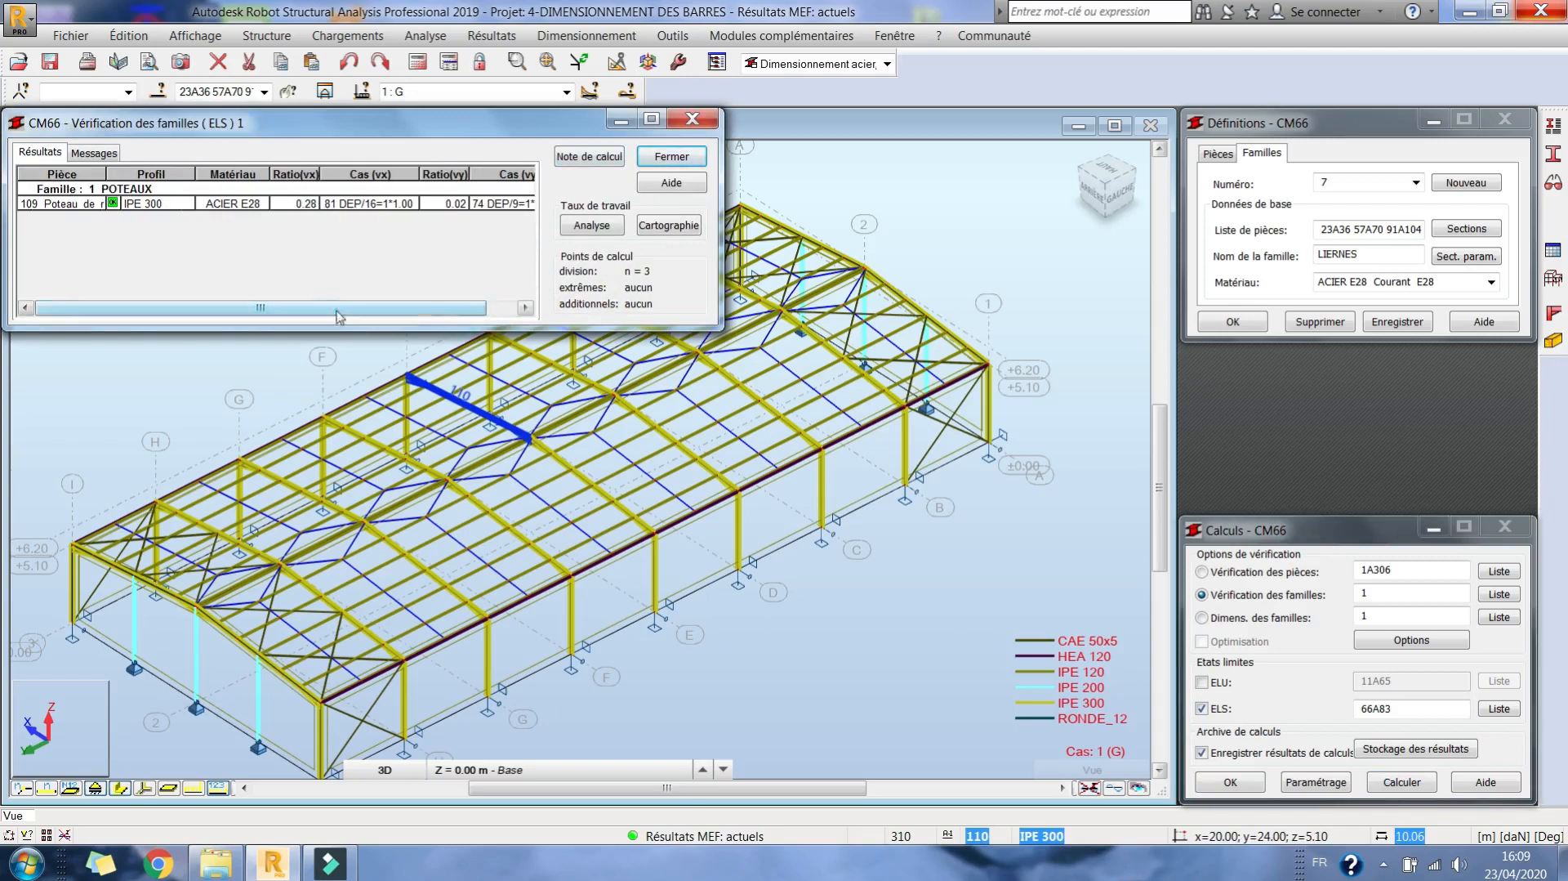
left_click_drag(327, 306, 357, 306)
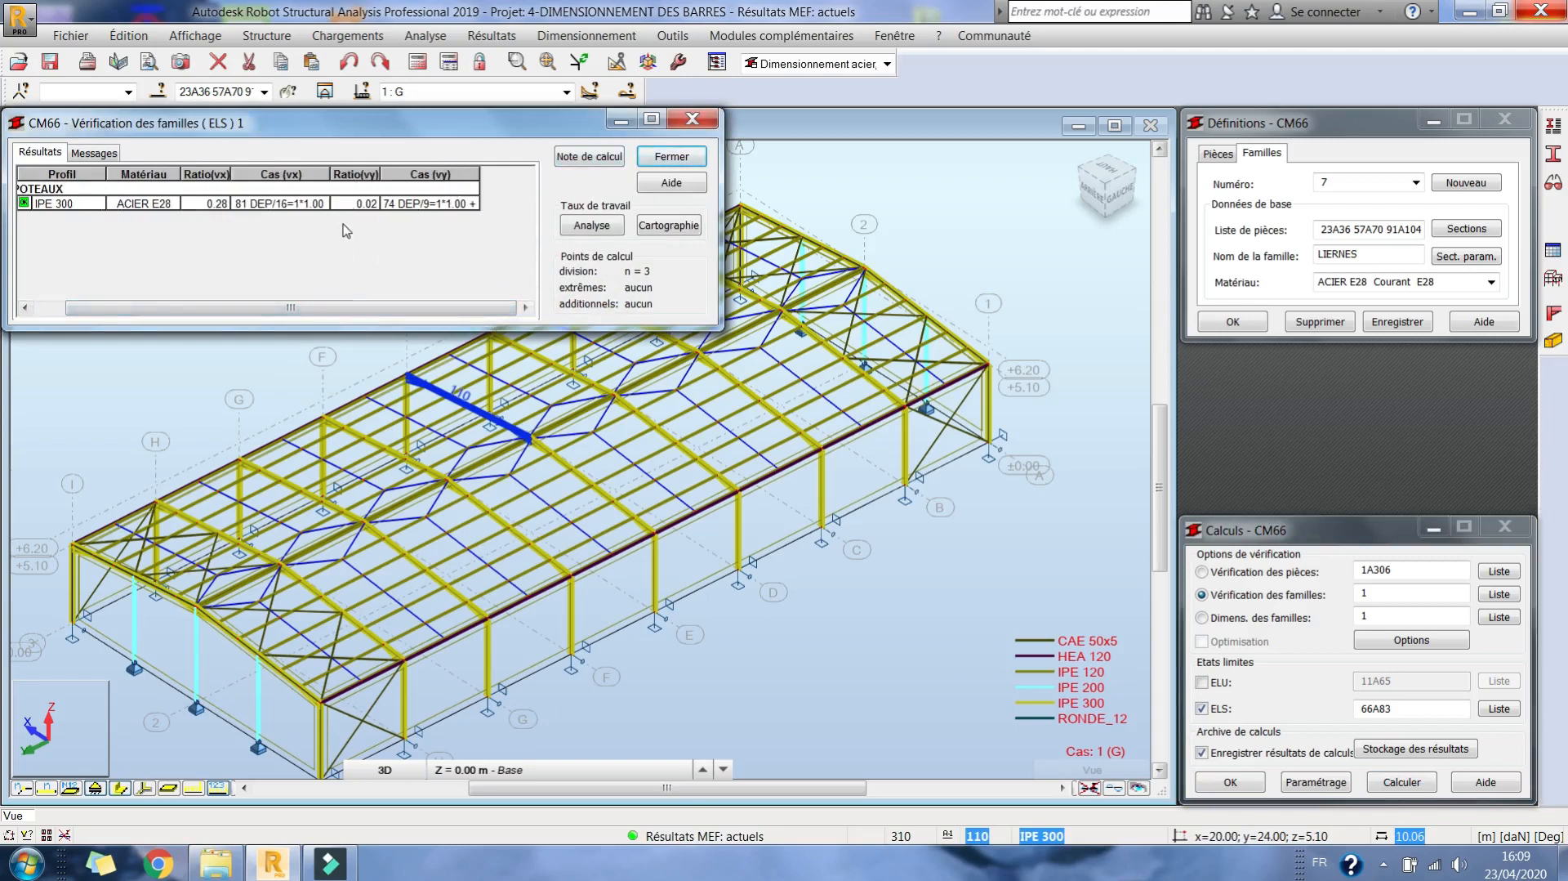
Generate the complete calculation note for family 1's ELS verification and show it full screen.
left_click(600, 158)
left_click(269, 231)
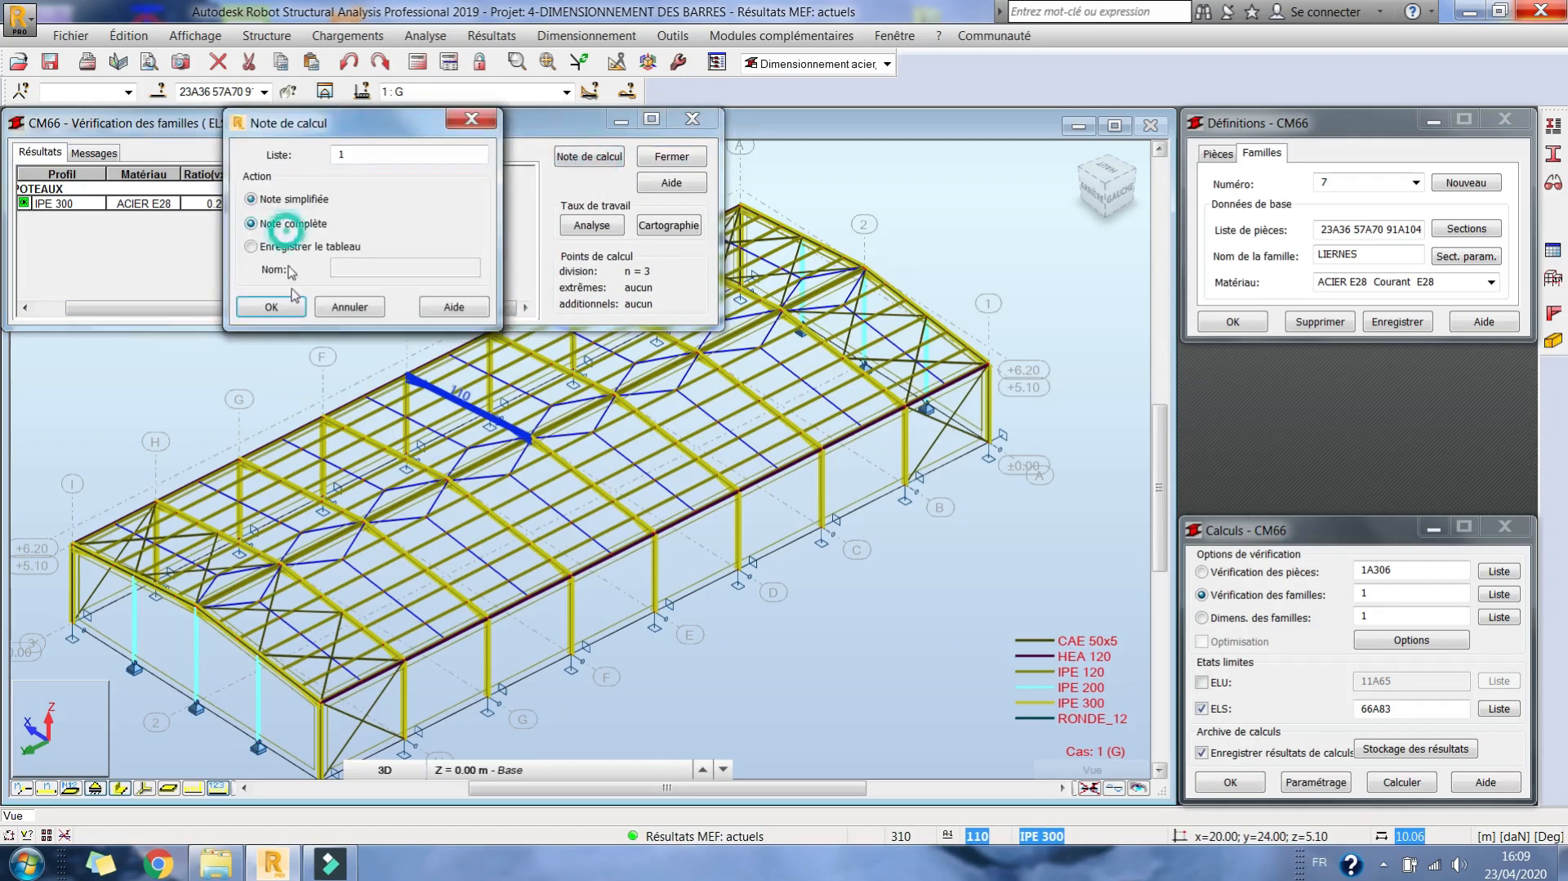
left_click(286, 302)
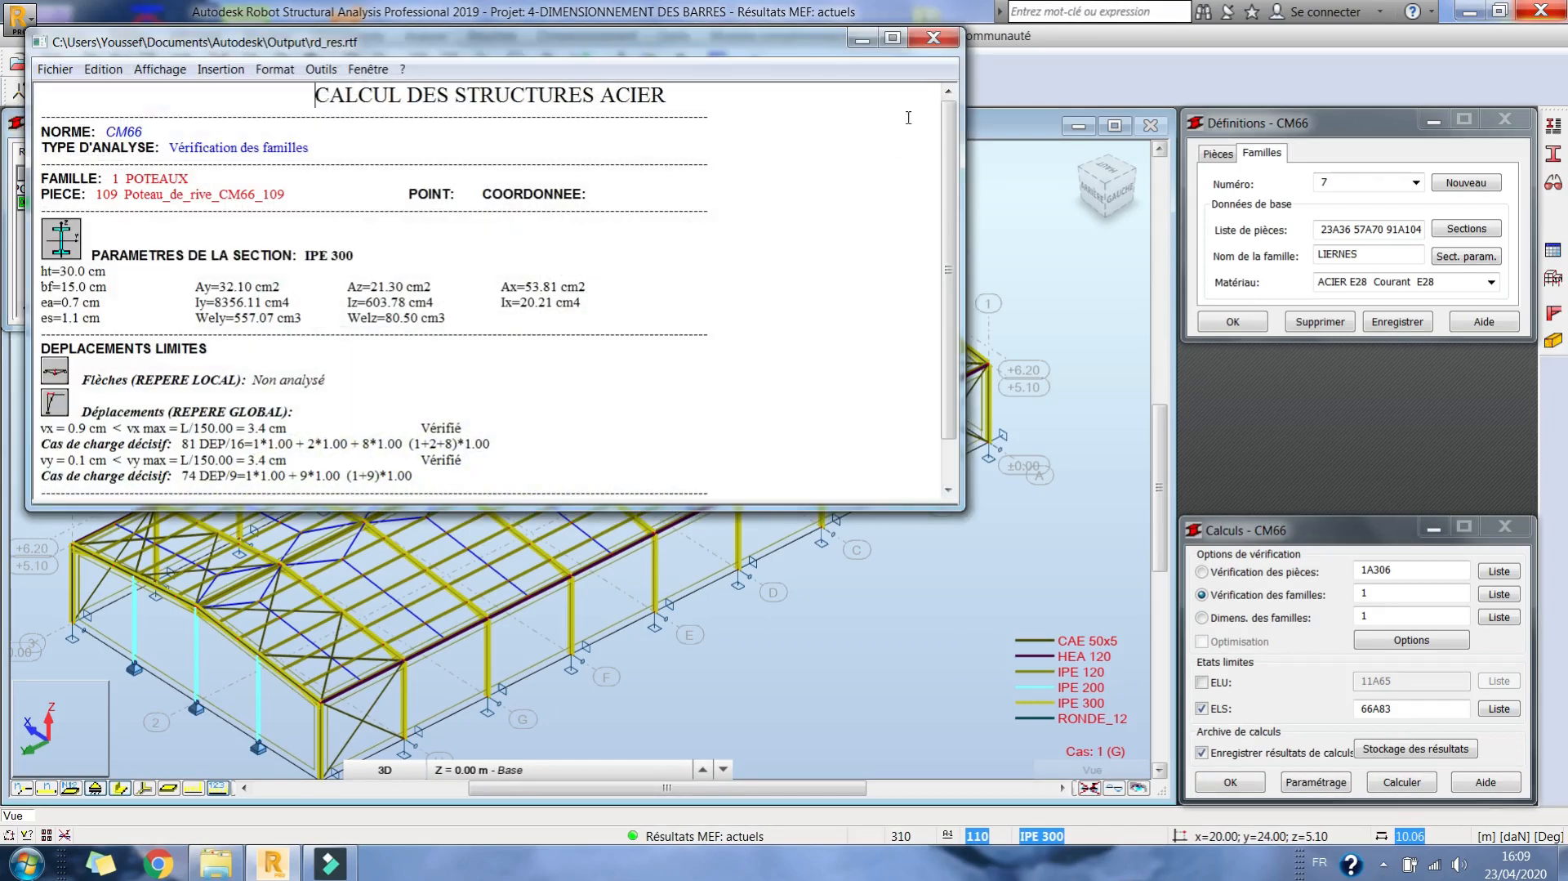
left_click(893, 37)
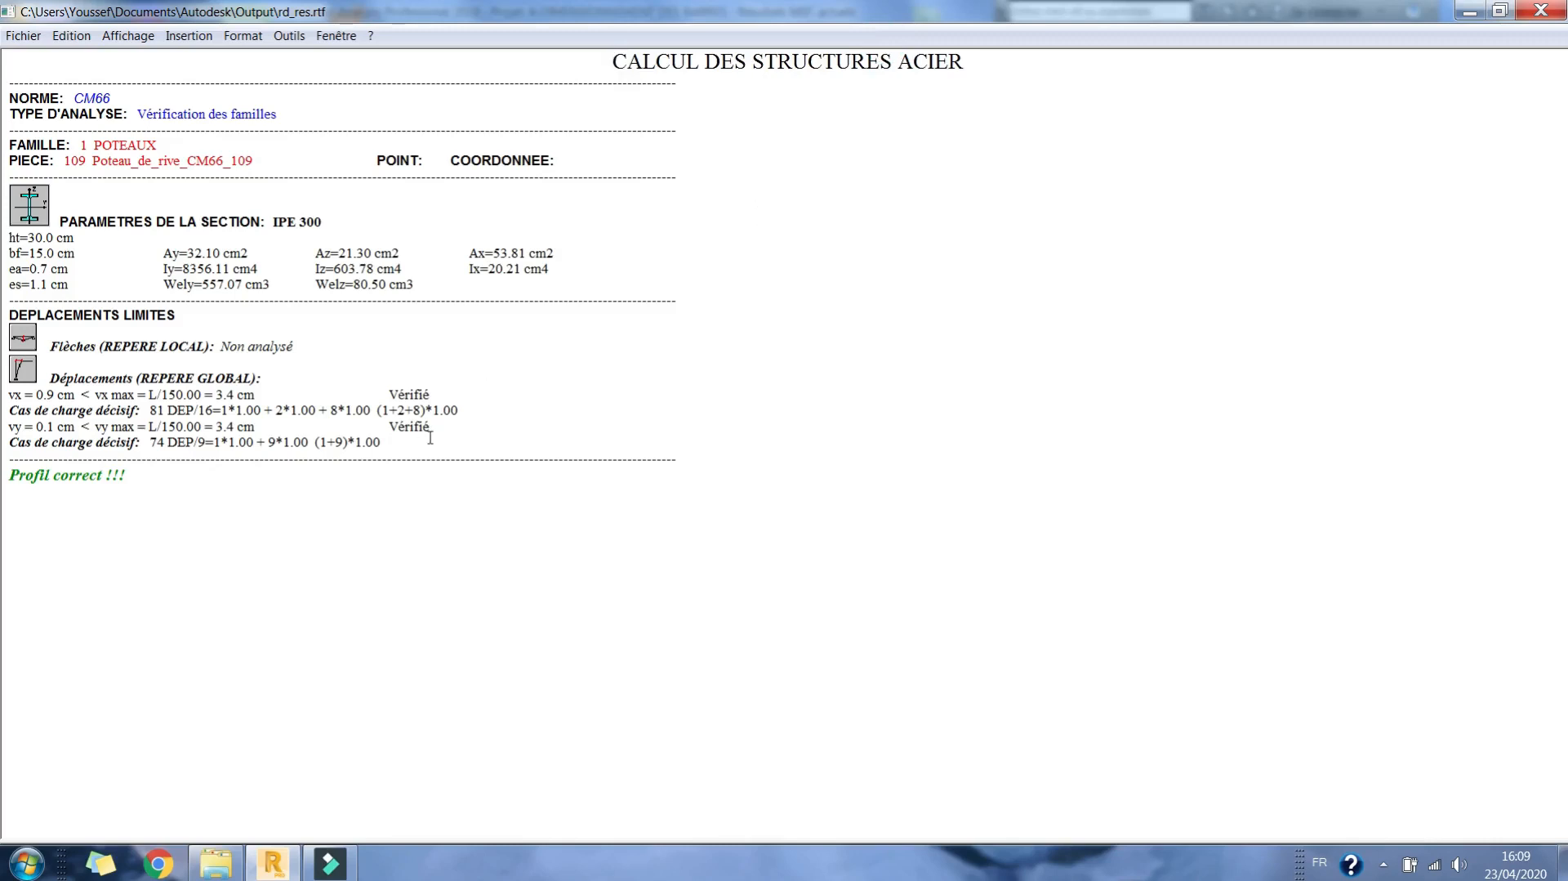
Examine the vx and vy displacement checks and their decisive load cases in the note, closing the results without saving.
left_click_drag(53, 395, 78, 398)
left_click(53, 398)
left_click_drag(372, 410, 322, 415)
left_click(225, 413)
left_click_drag(290, 425, 8, 429)
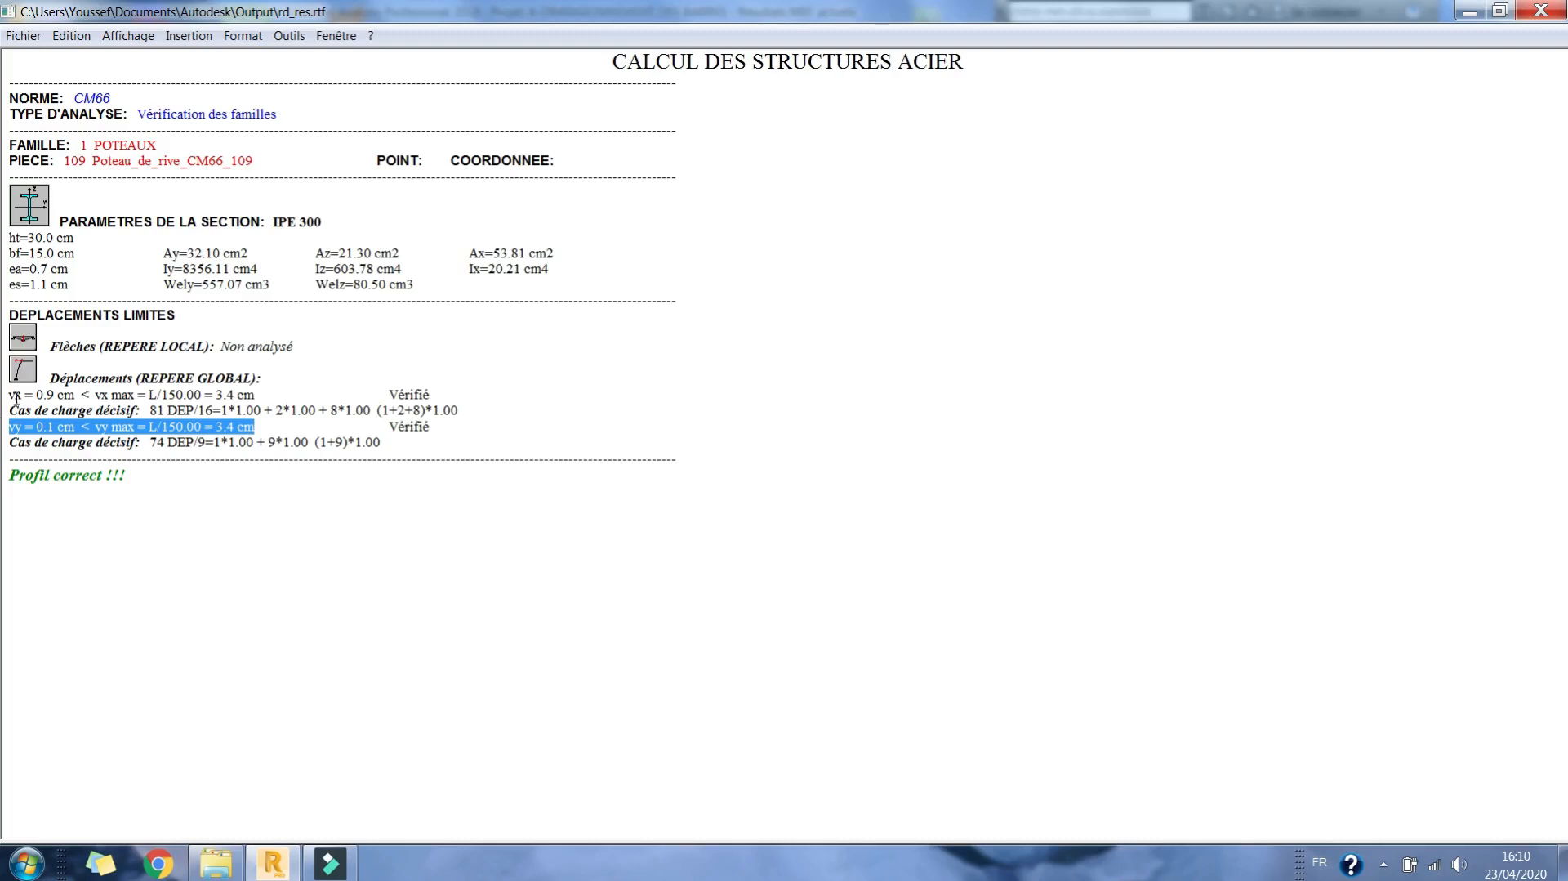
left_click_drag(19, 395, 22, 433)
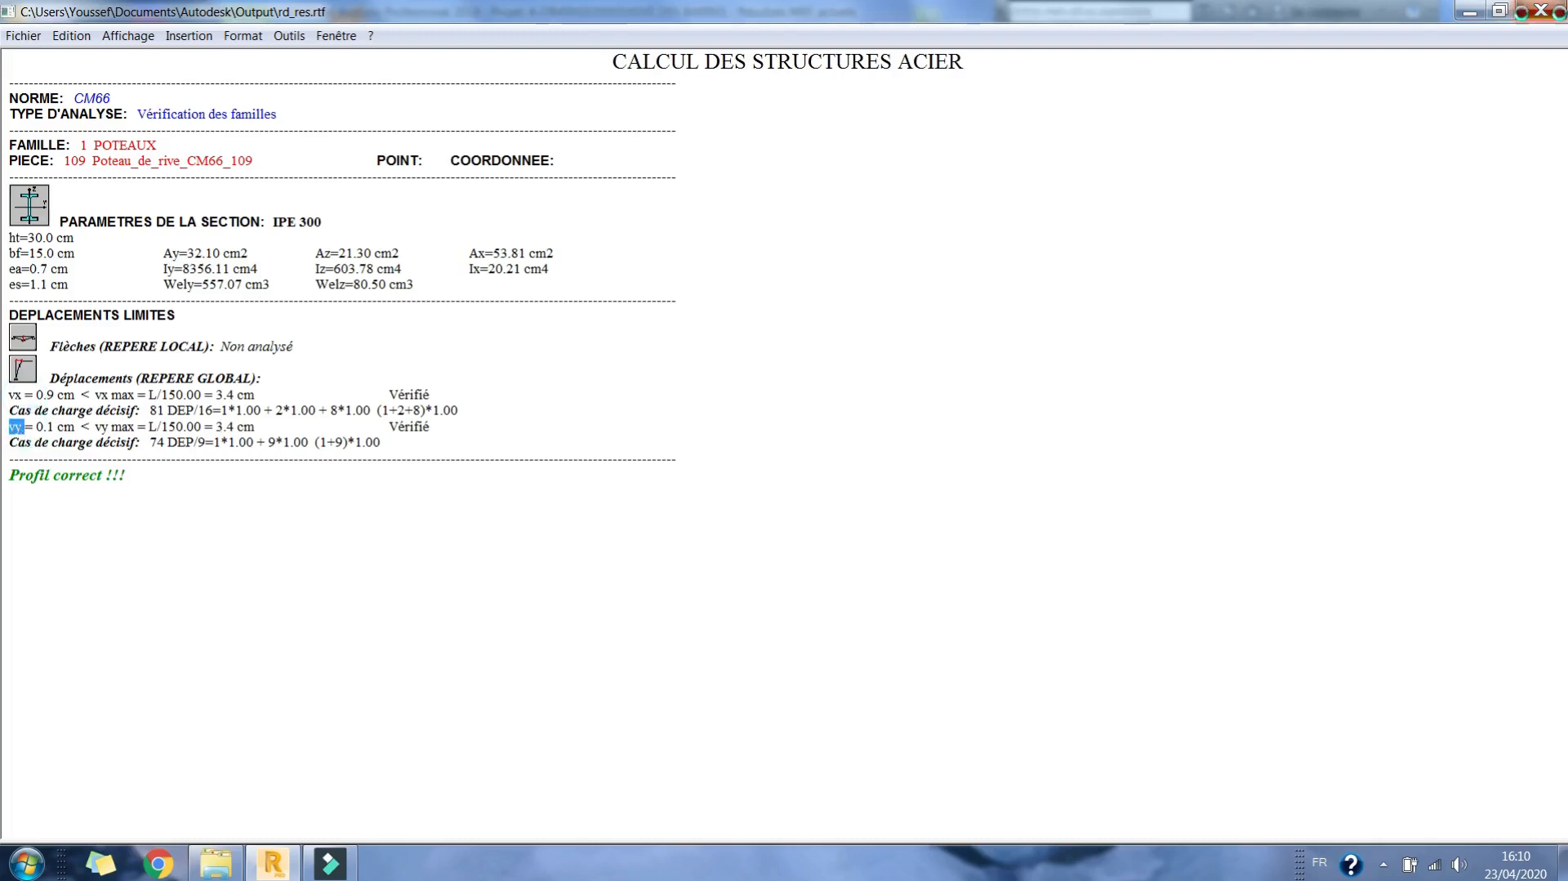
left_click(1541, 10)
left_click(672, 156)
left_click(258, 287)
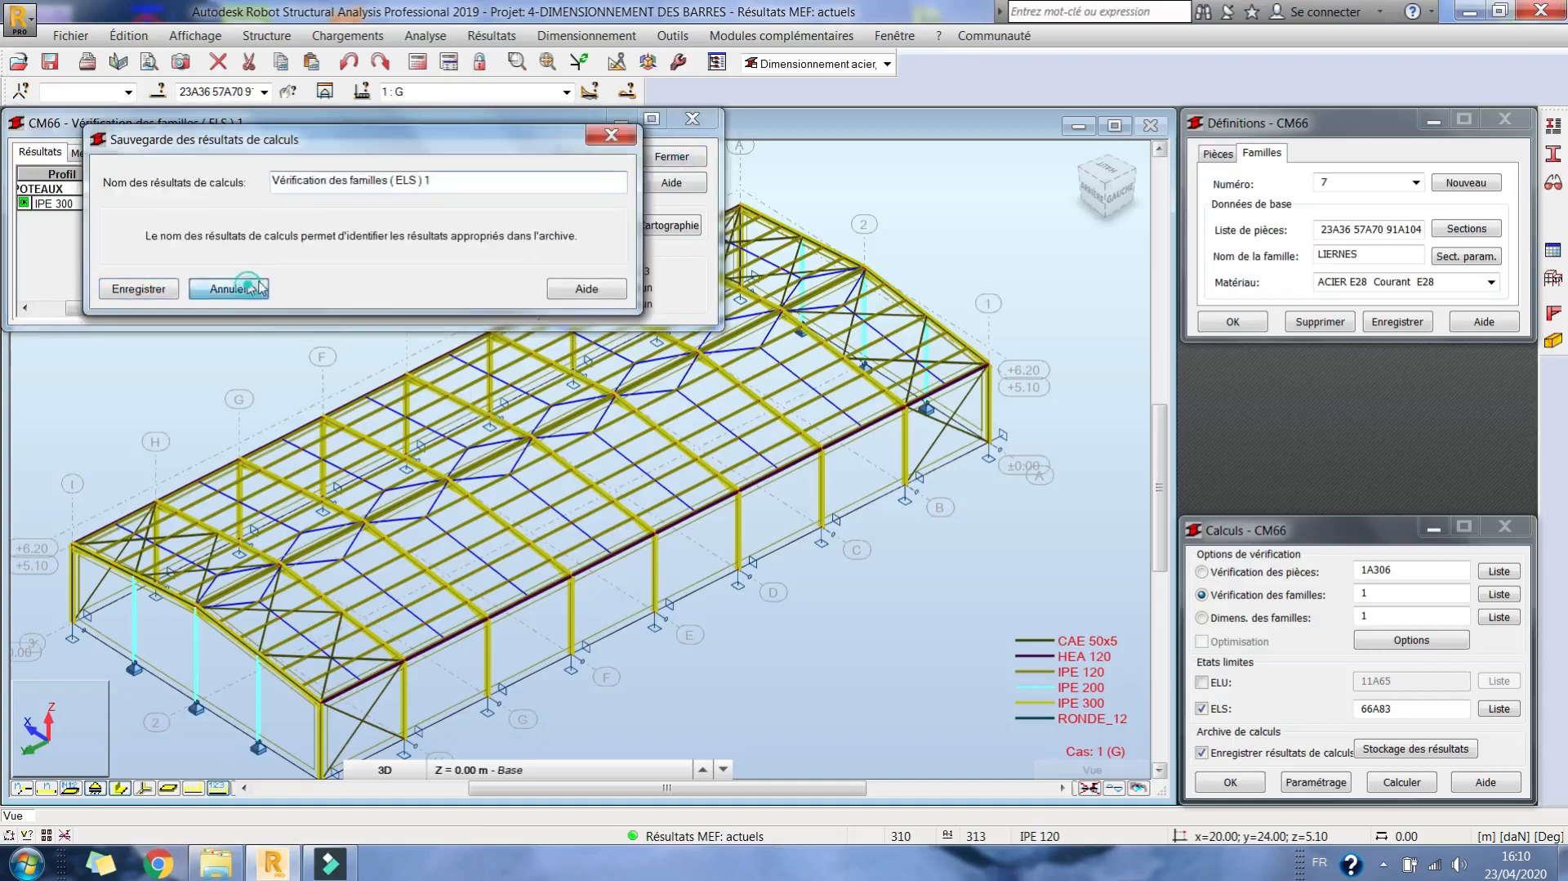
Run the dimensioning of family 2 with optimisation enabled, at the ELU limit state only.
left_click(1203, 618)
double_click(1362, 614)
type("2")
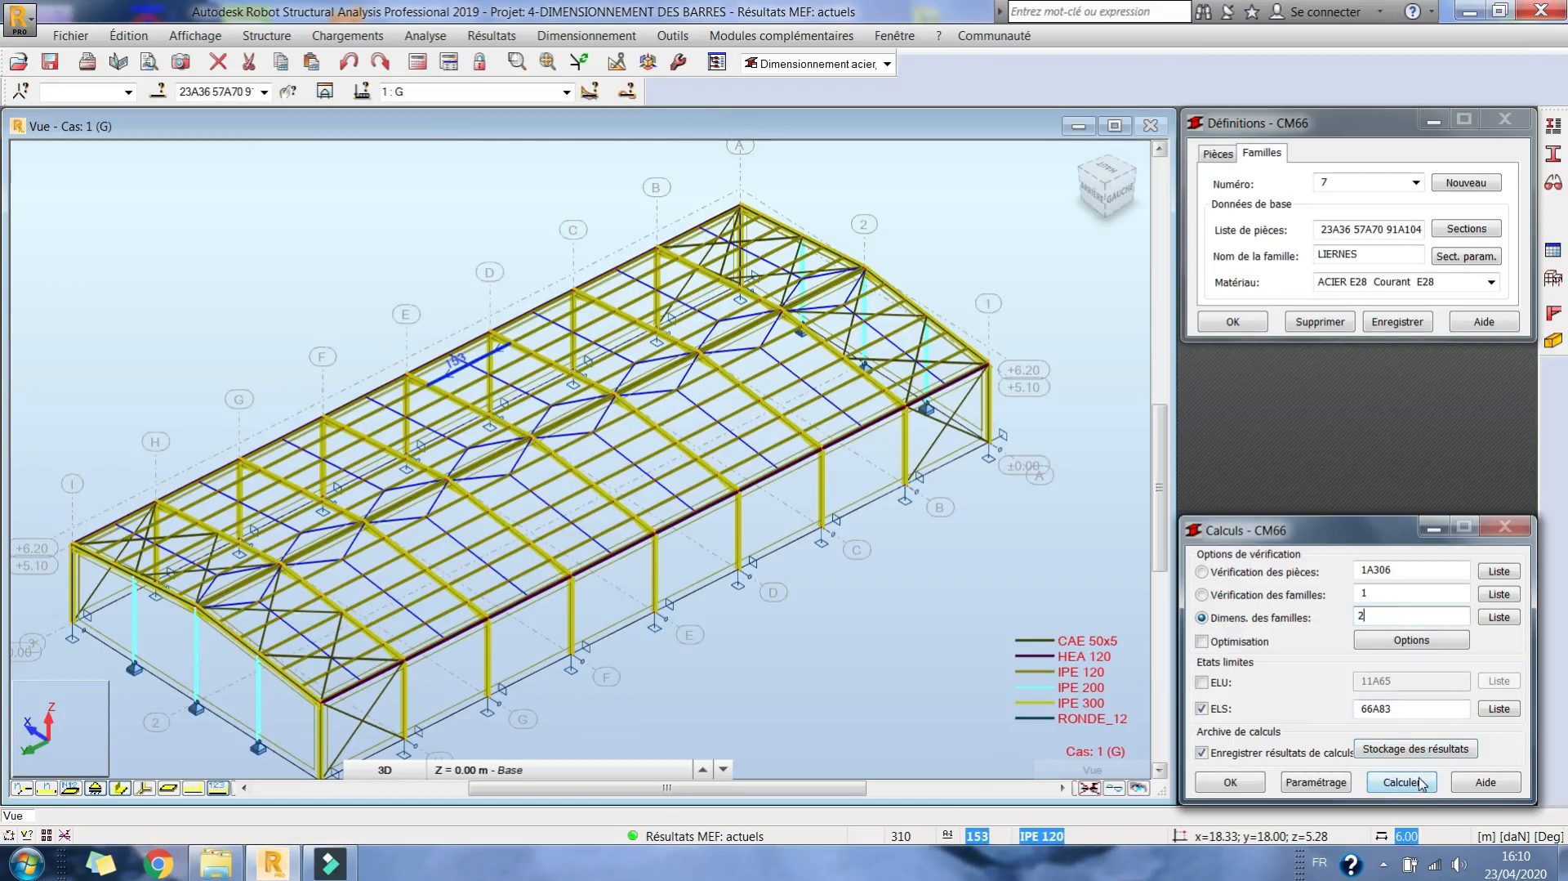
left_click(1202, 642)
left_click(1419, 784)
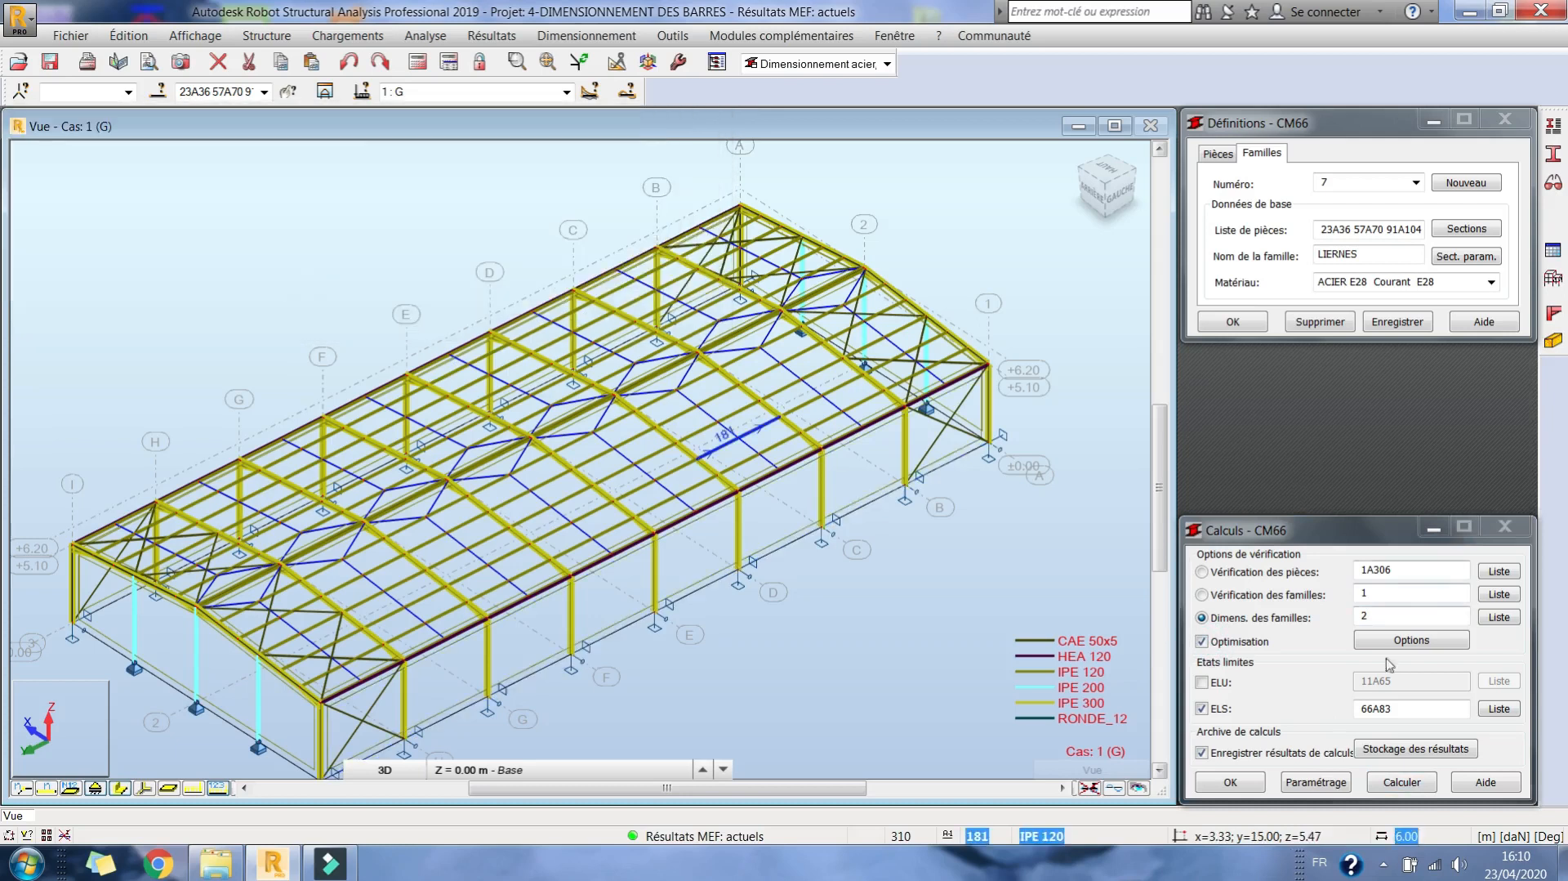
left_click(1202, 708)
left_click(1202, 682)
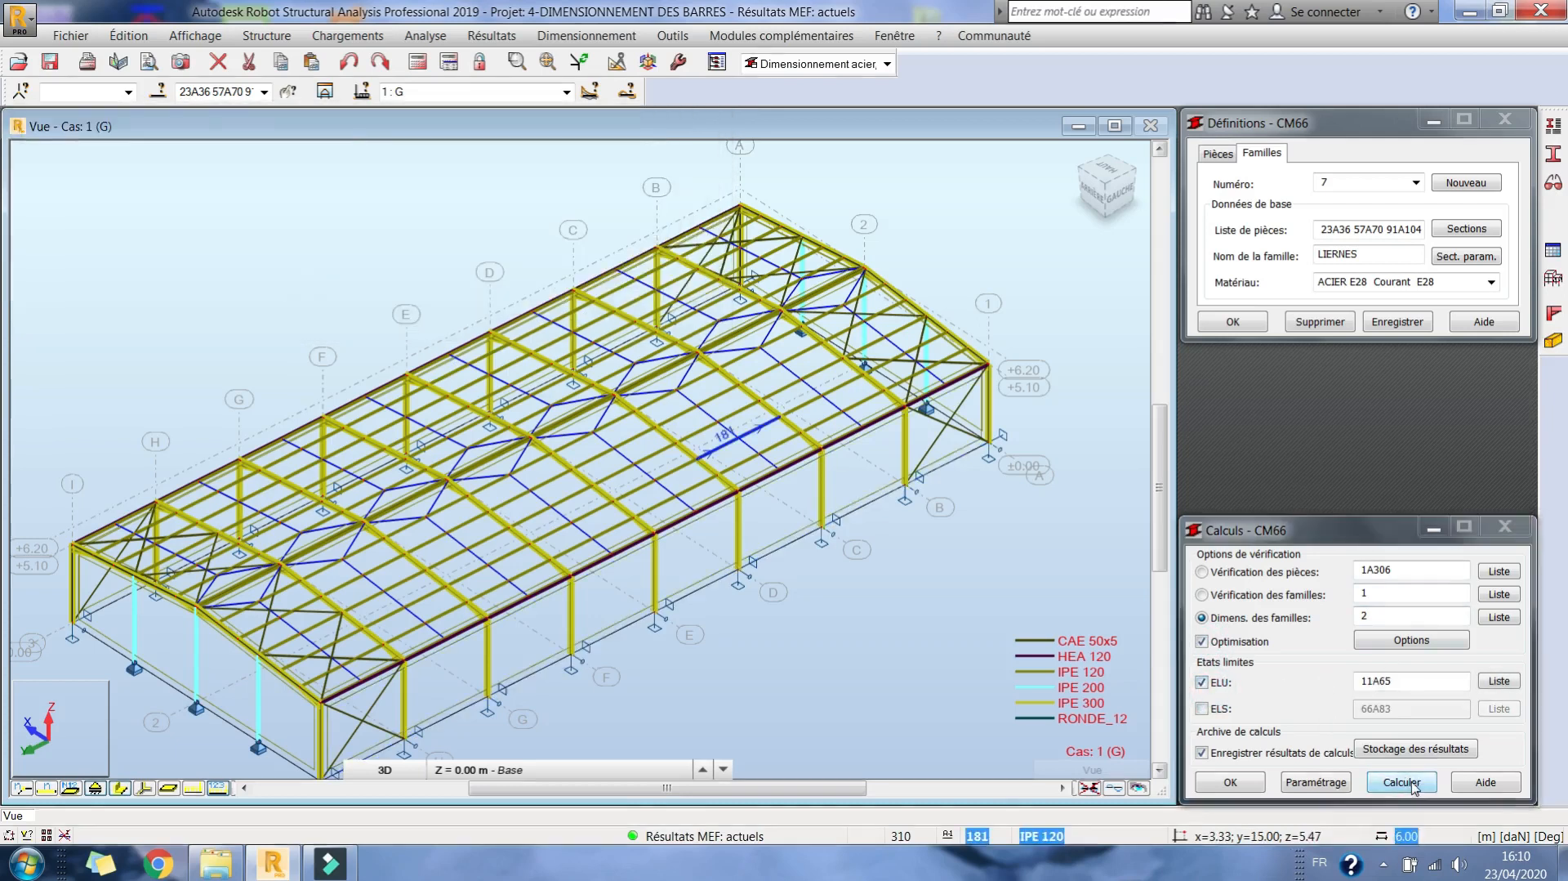
left_click(1413, 784)
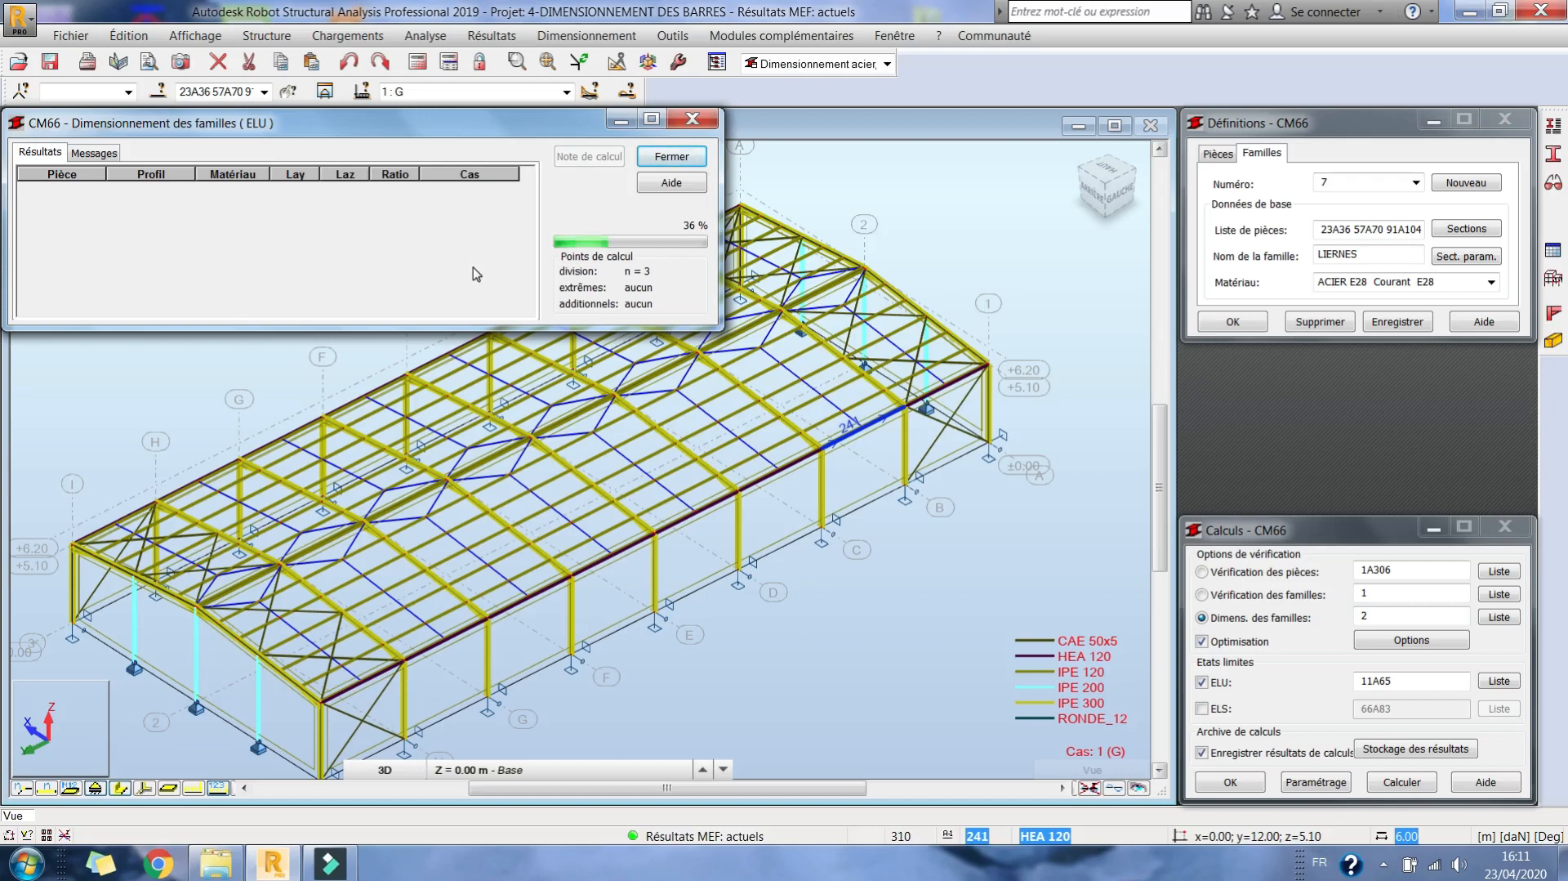
left_click(1383, 863)
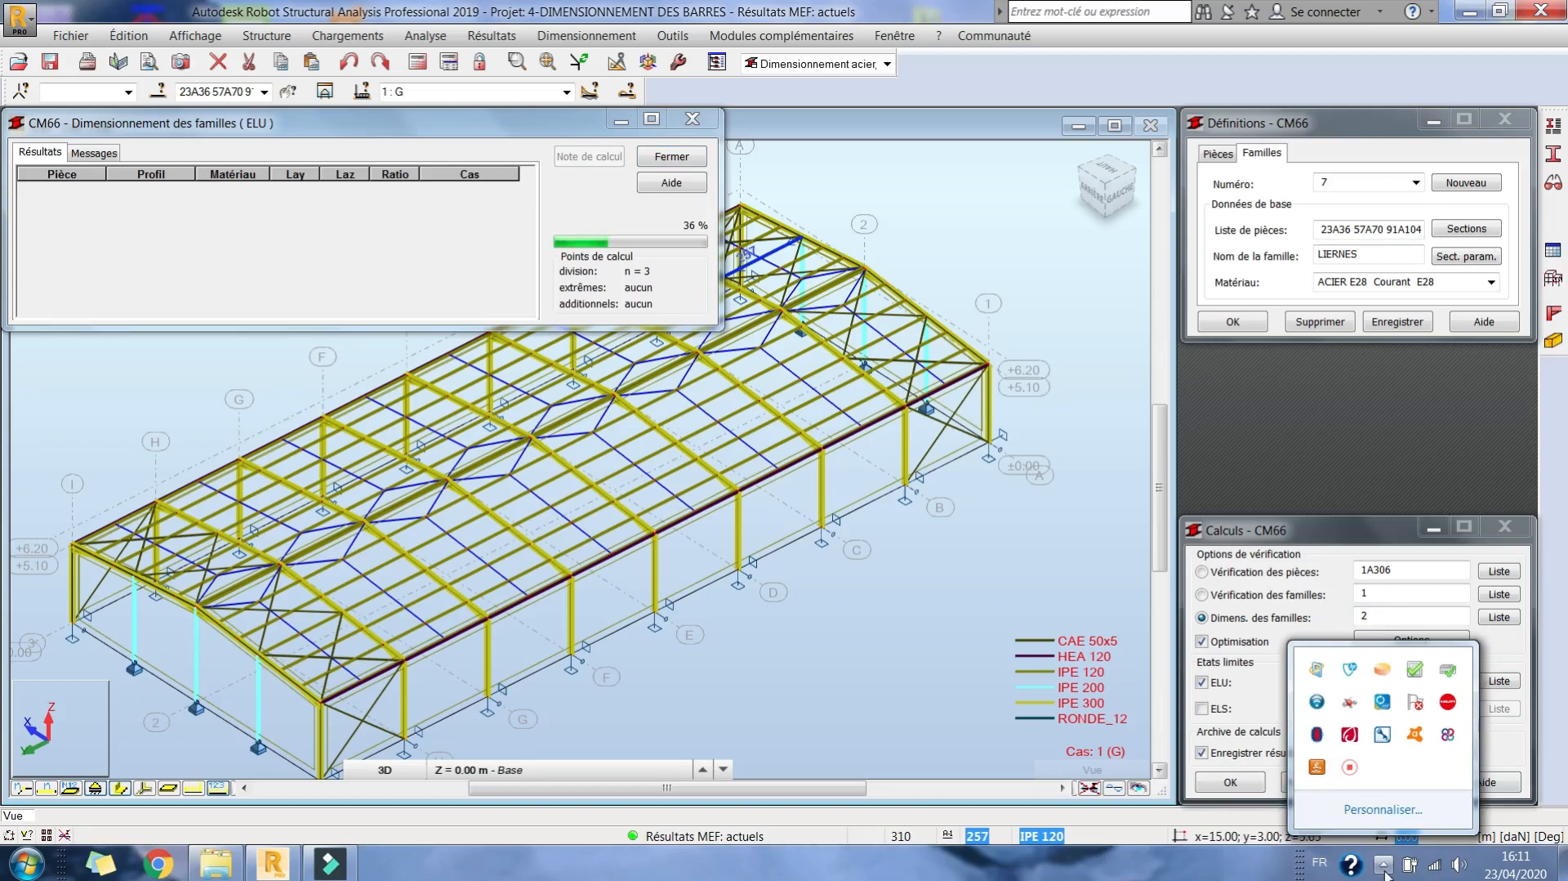
left_click(1384, 864)
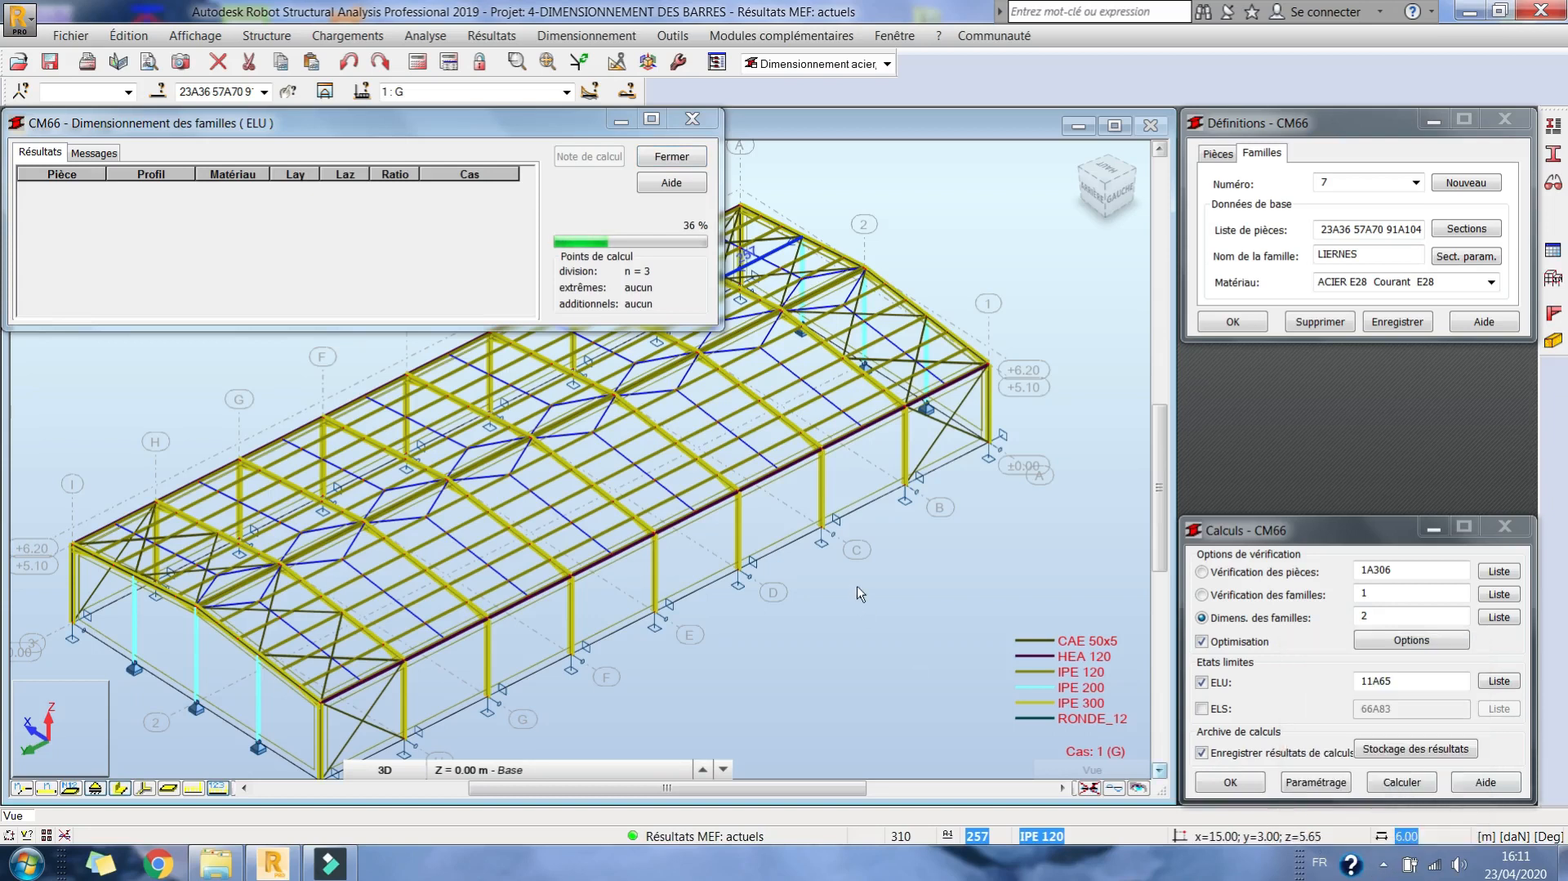
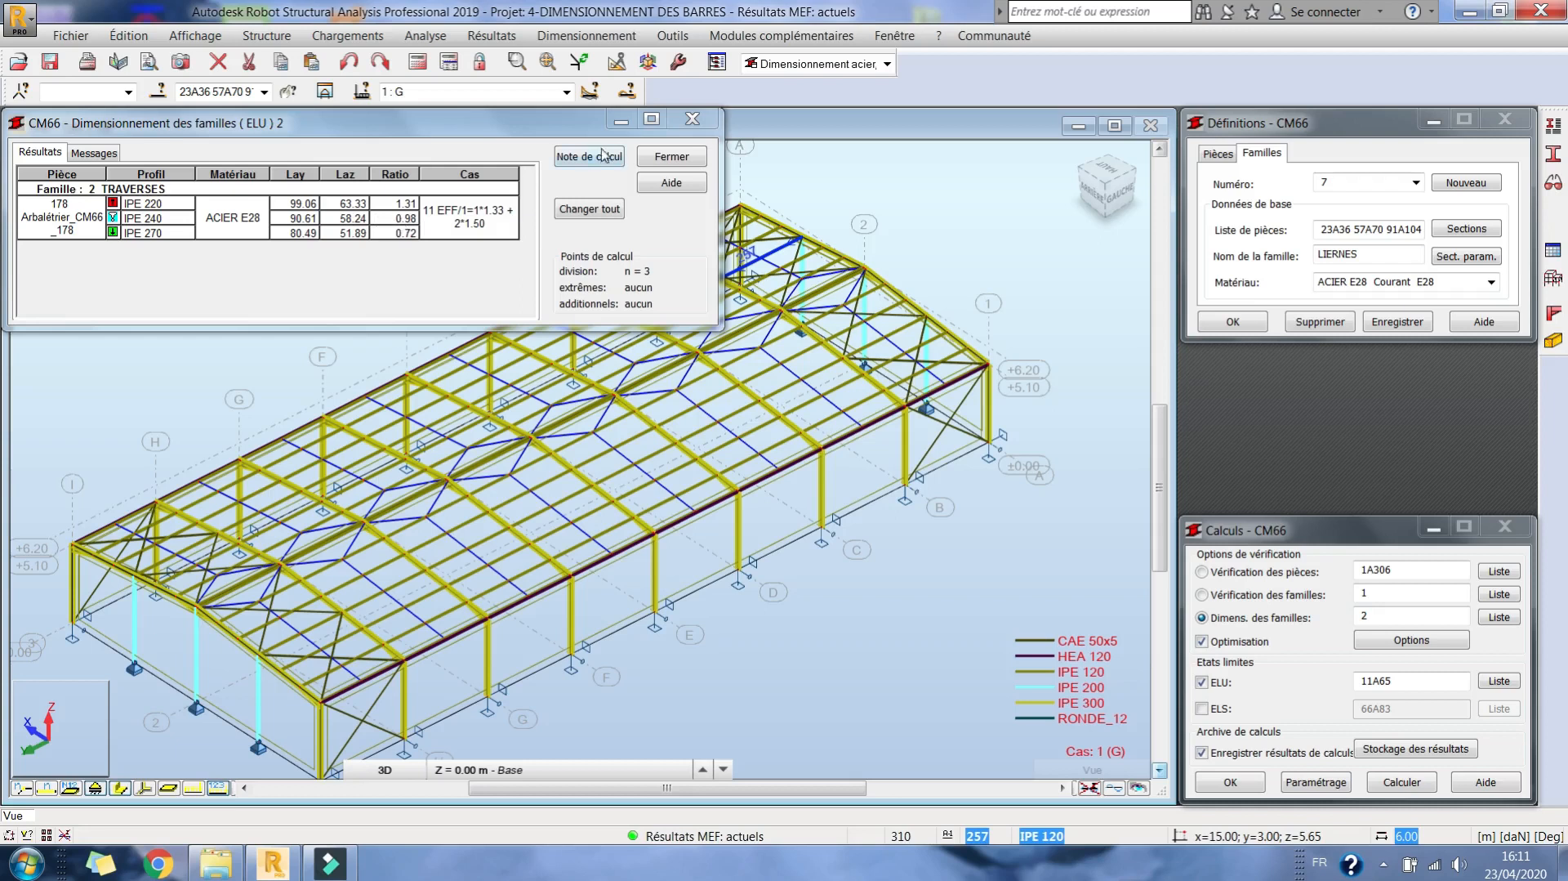
Change family 2 (TRAVERSES) to the IPE 270 section, discard the dimensioning results, and rerun the structural analysis.
double_click(158, 234)
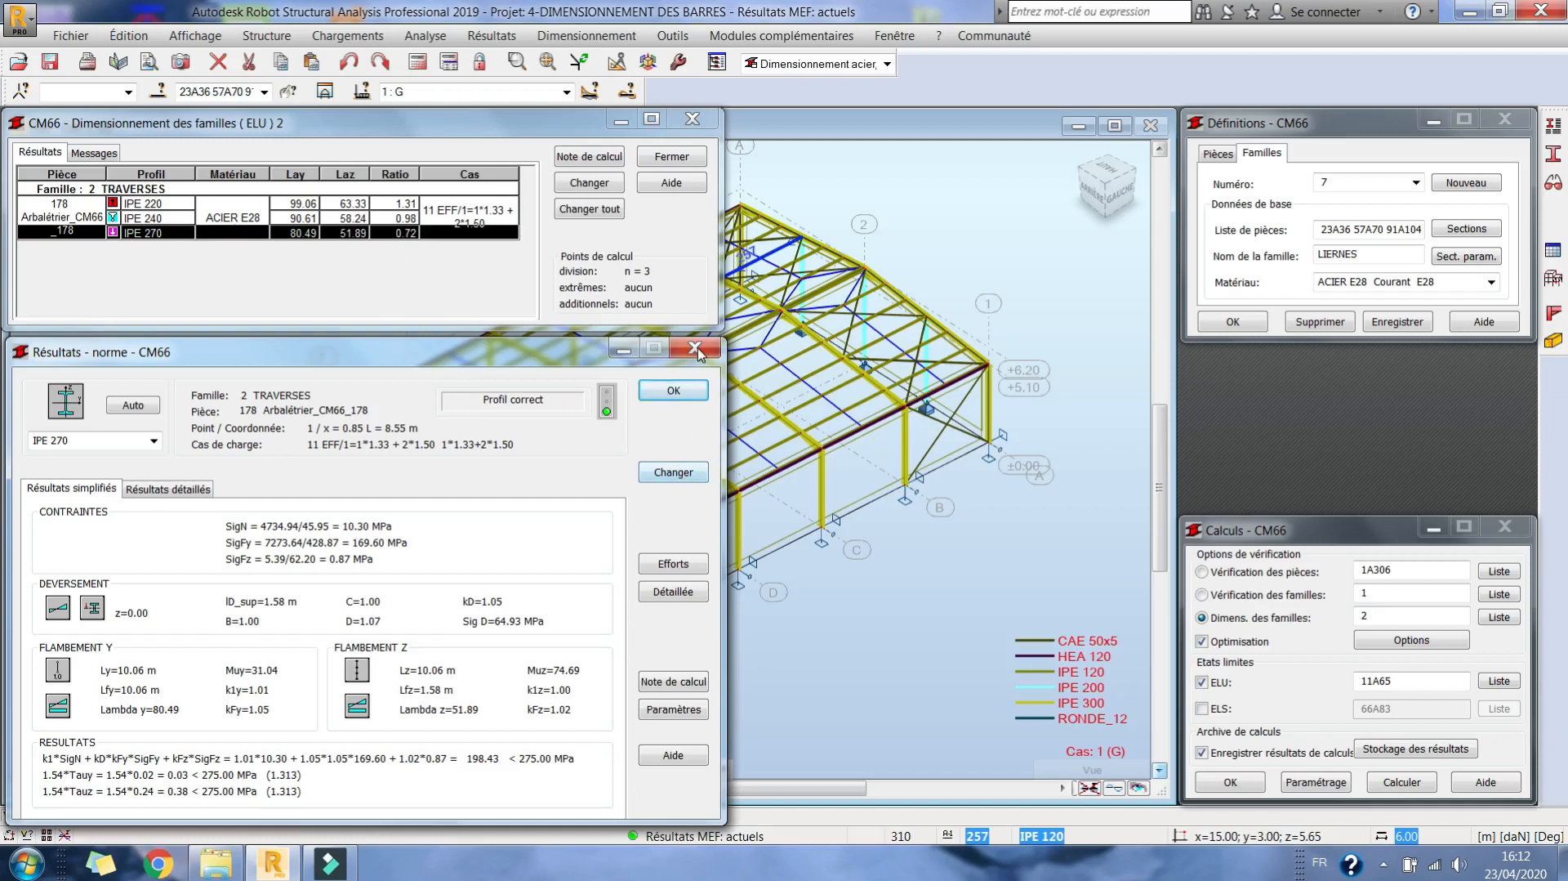
left_click(675, 474)
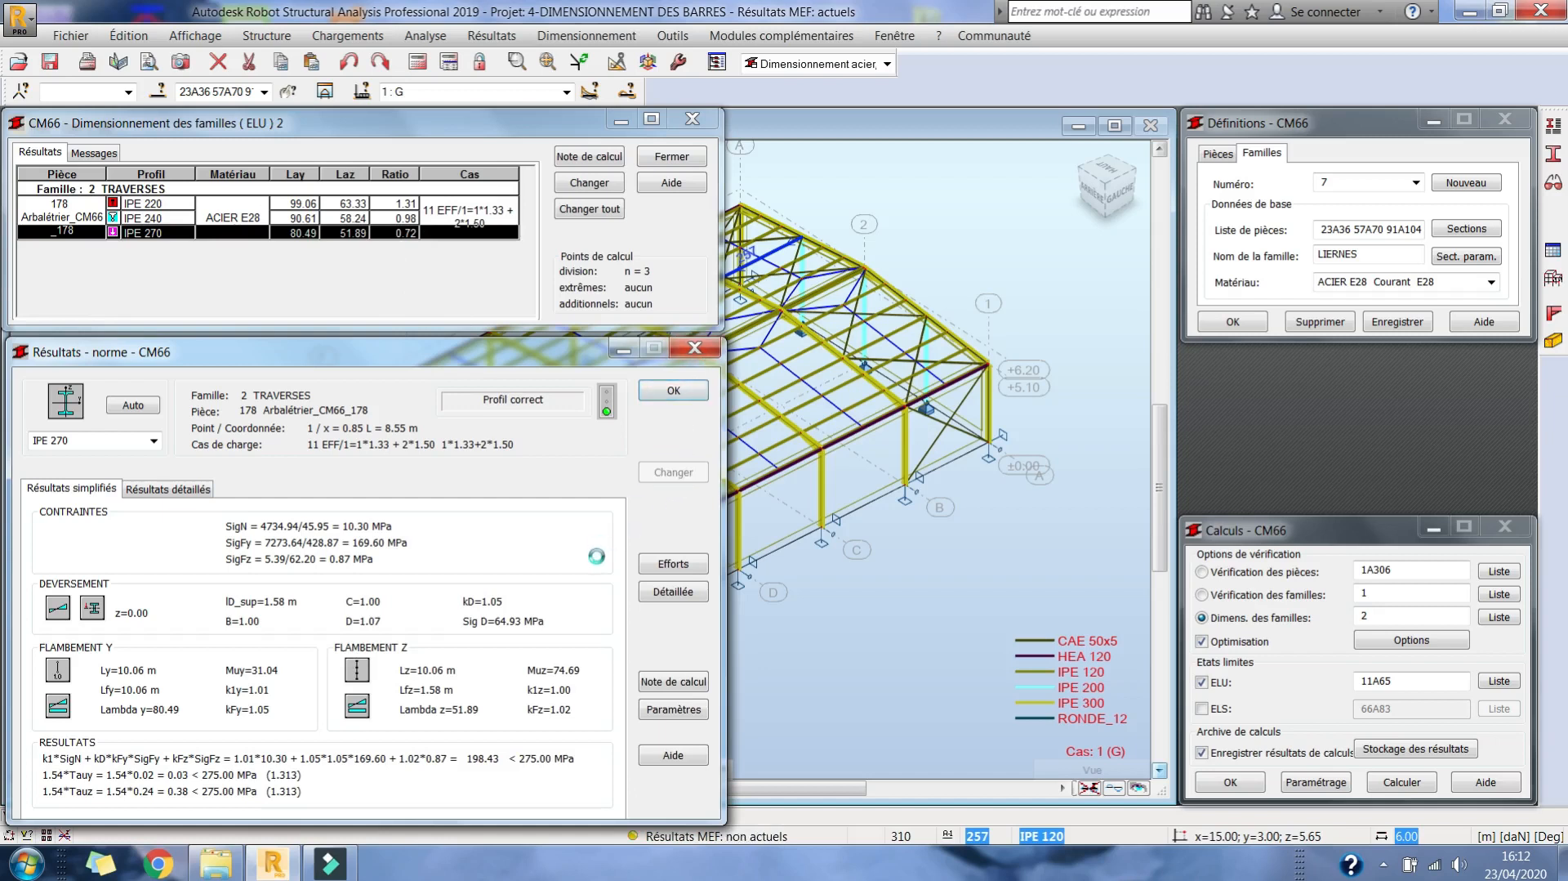
left_click(695, 349)
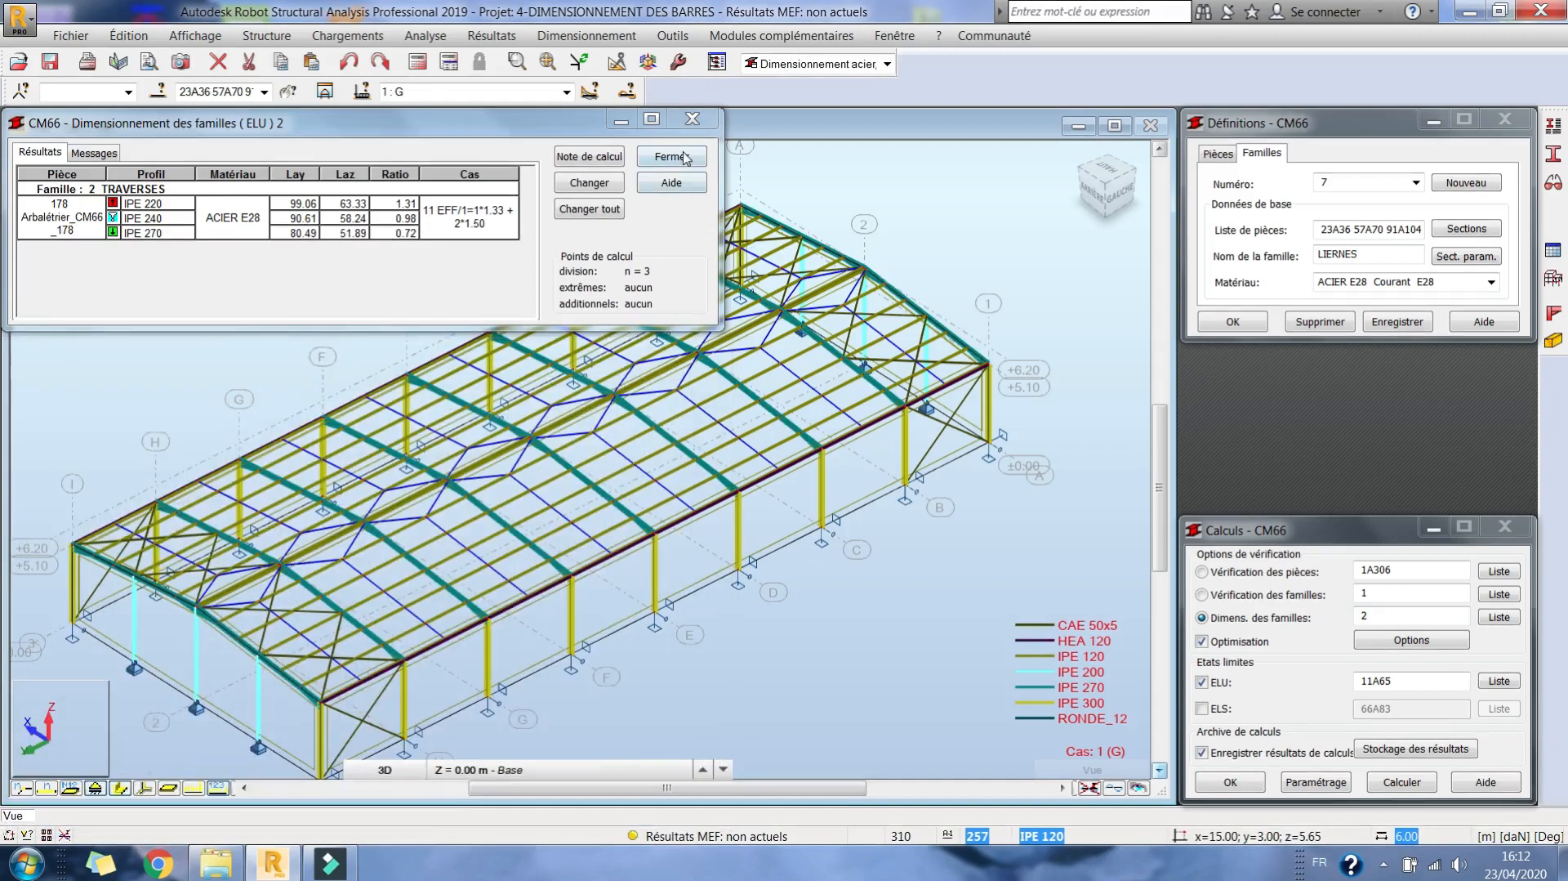
left_click(672, 156)
left_click(254, 291)
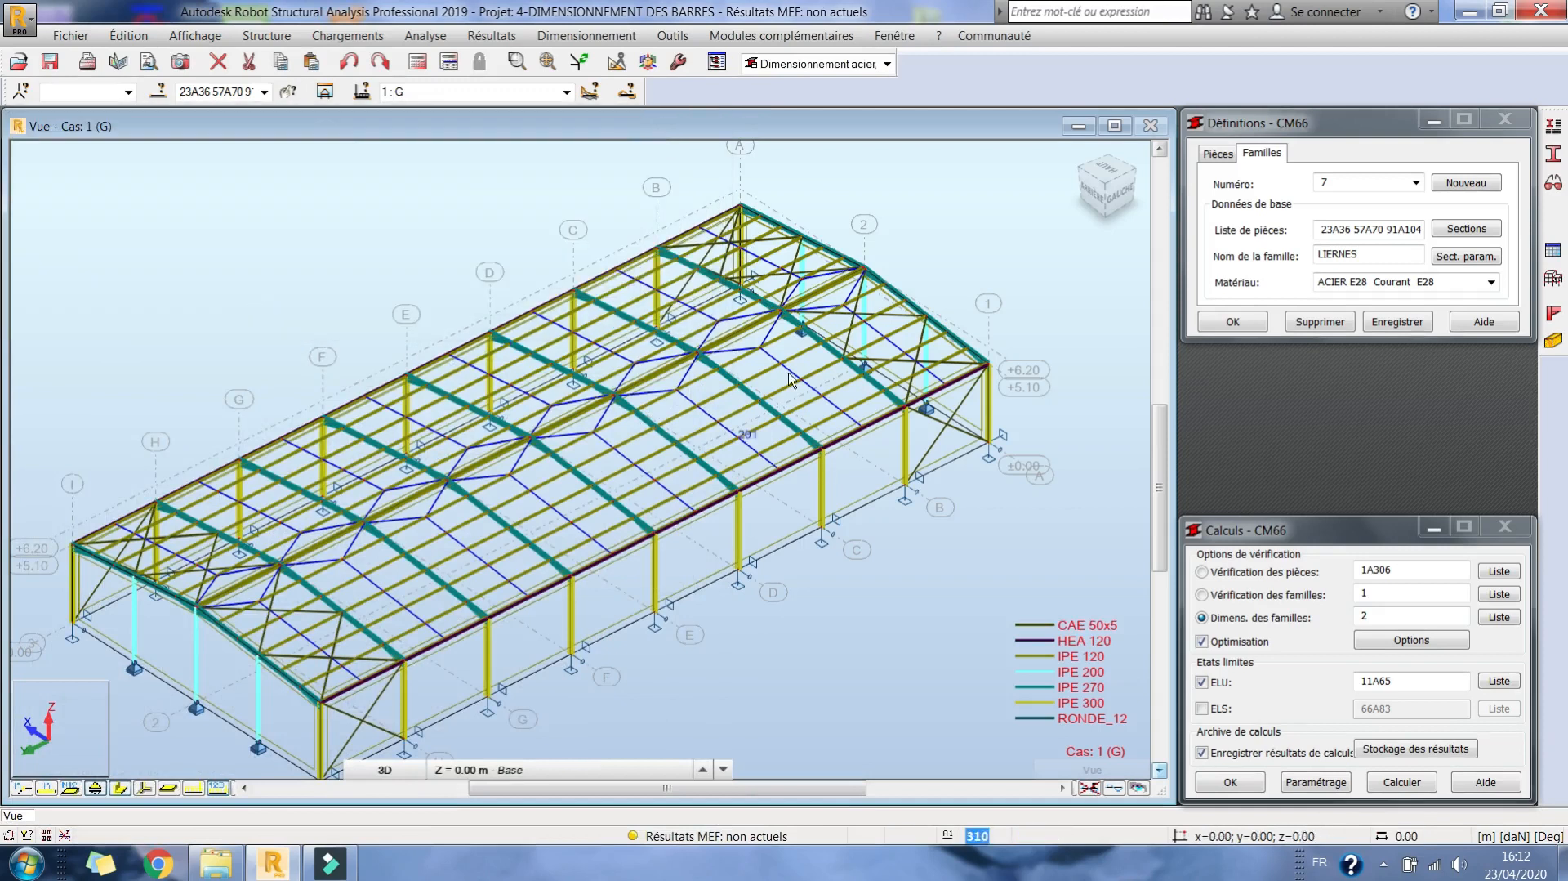
middle_click_drag(753, 427, 750, 394)
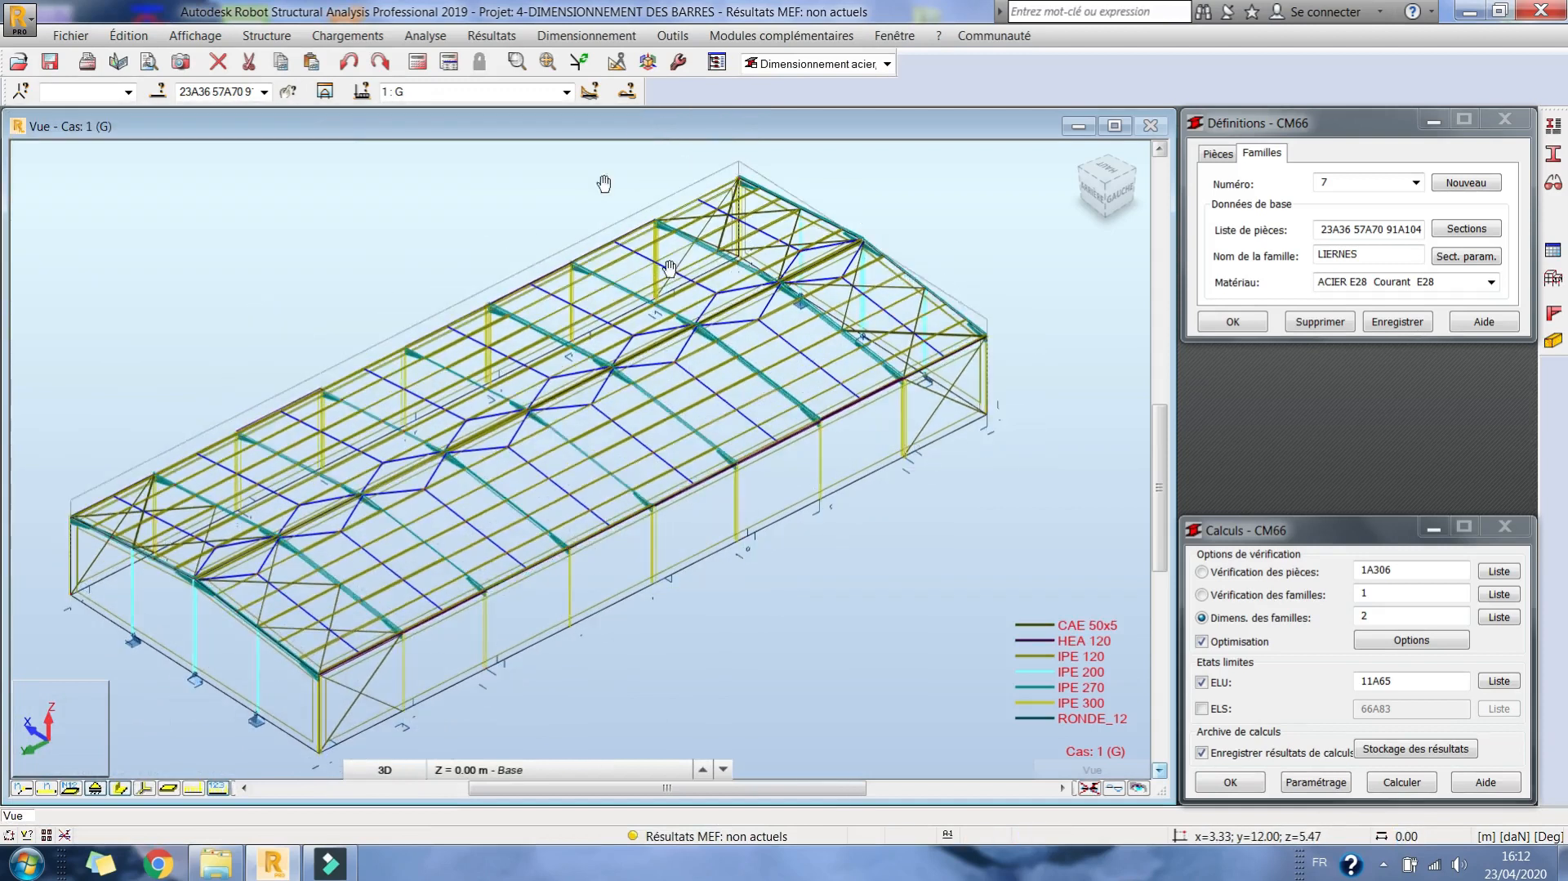
left_click(417, 63)
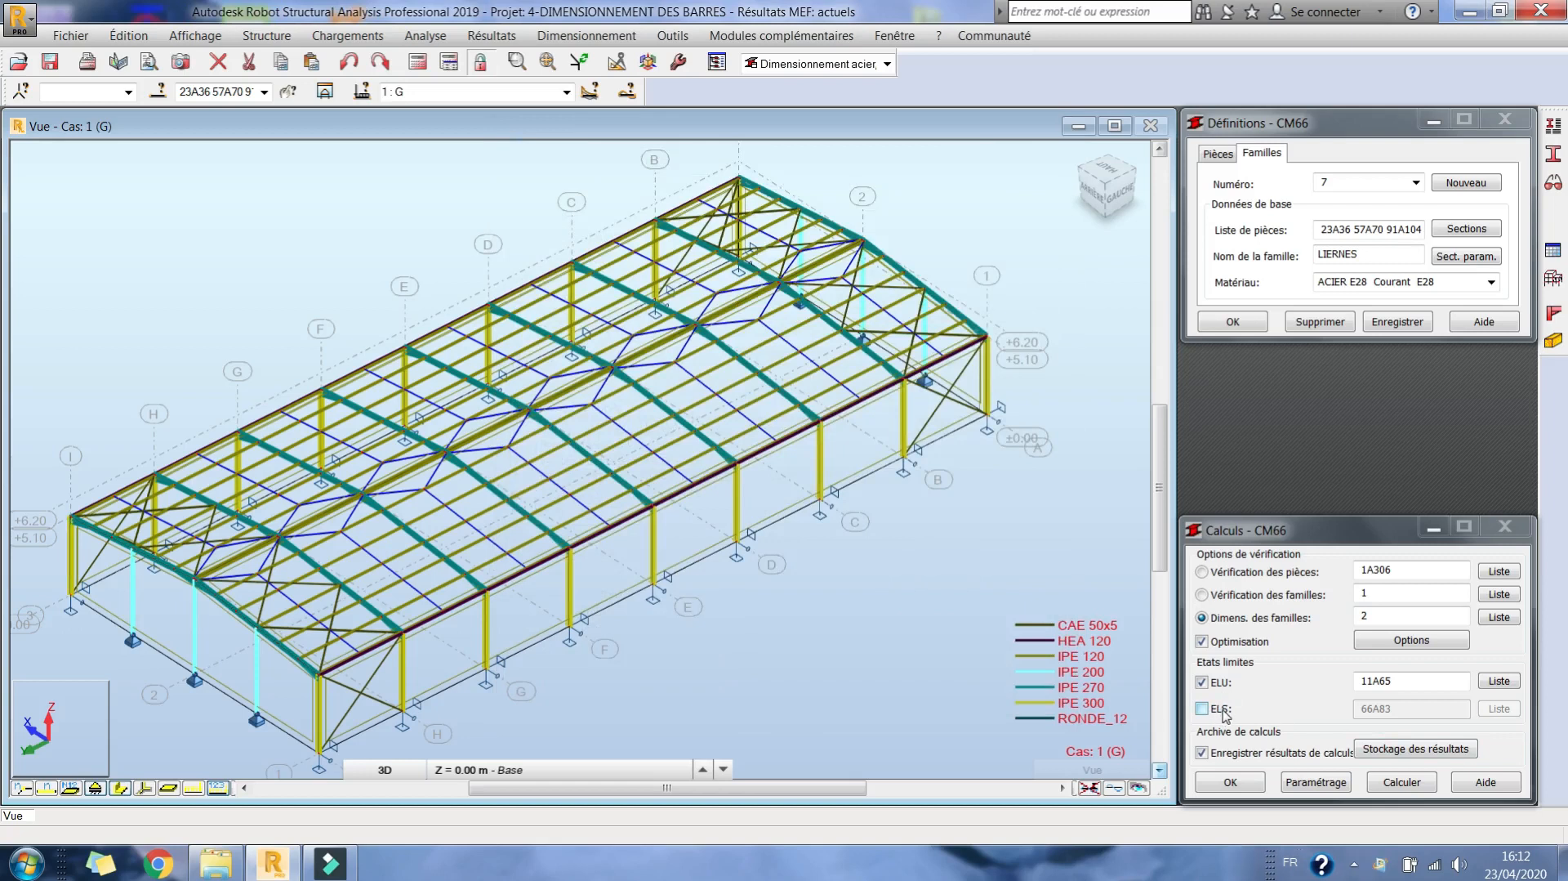
Verify family 2 instead of family 1 at the ELS limit state only, closing the results without saving them.
left_click(1246, 596)
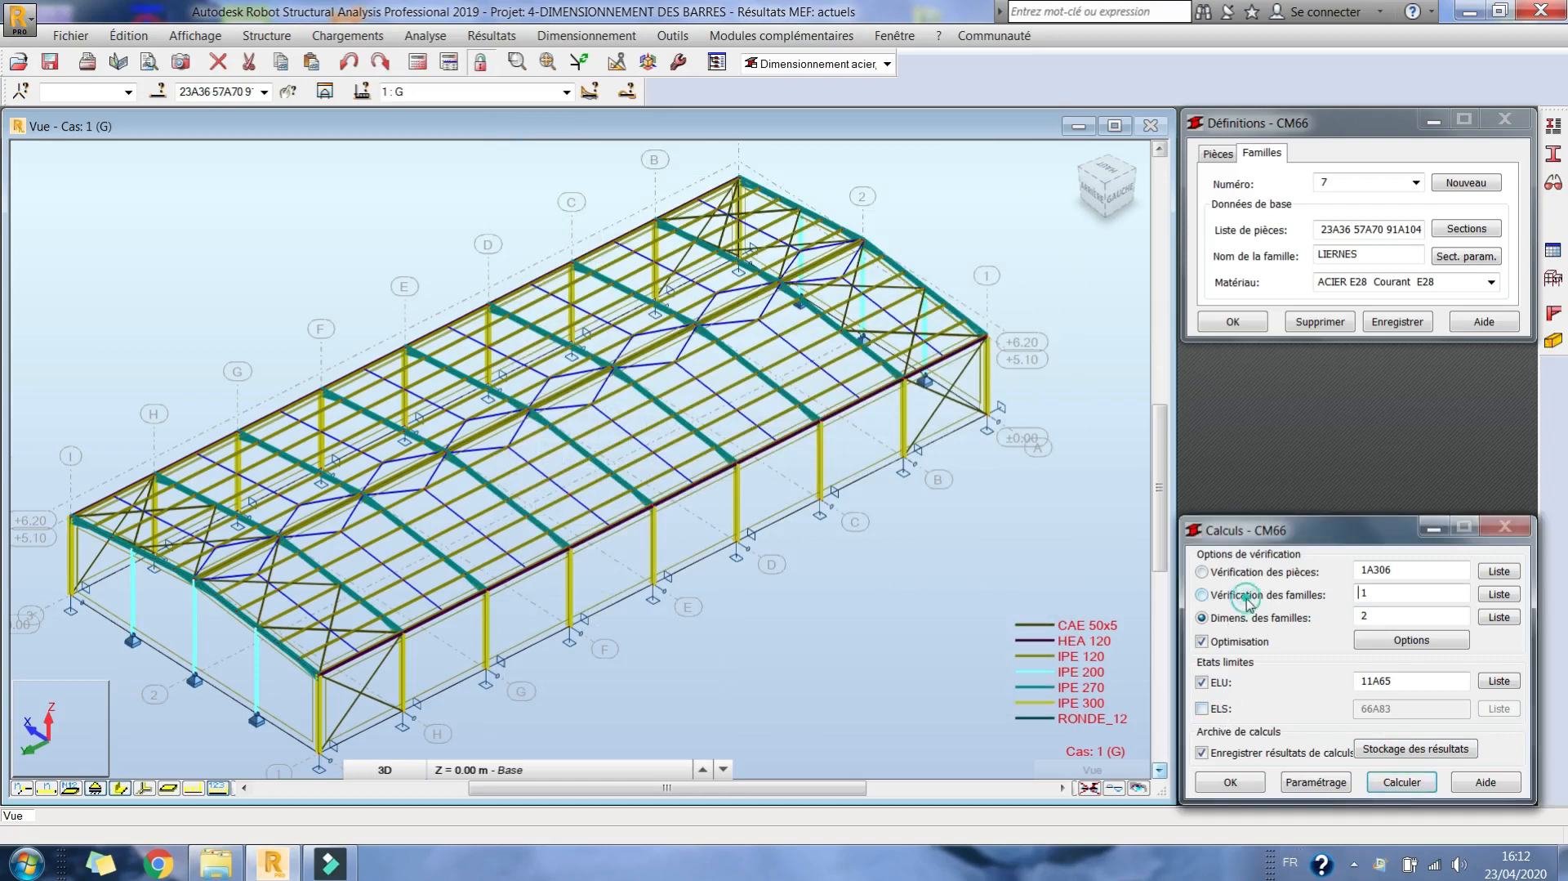
double_click(1373, 593)
type("2")
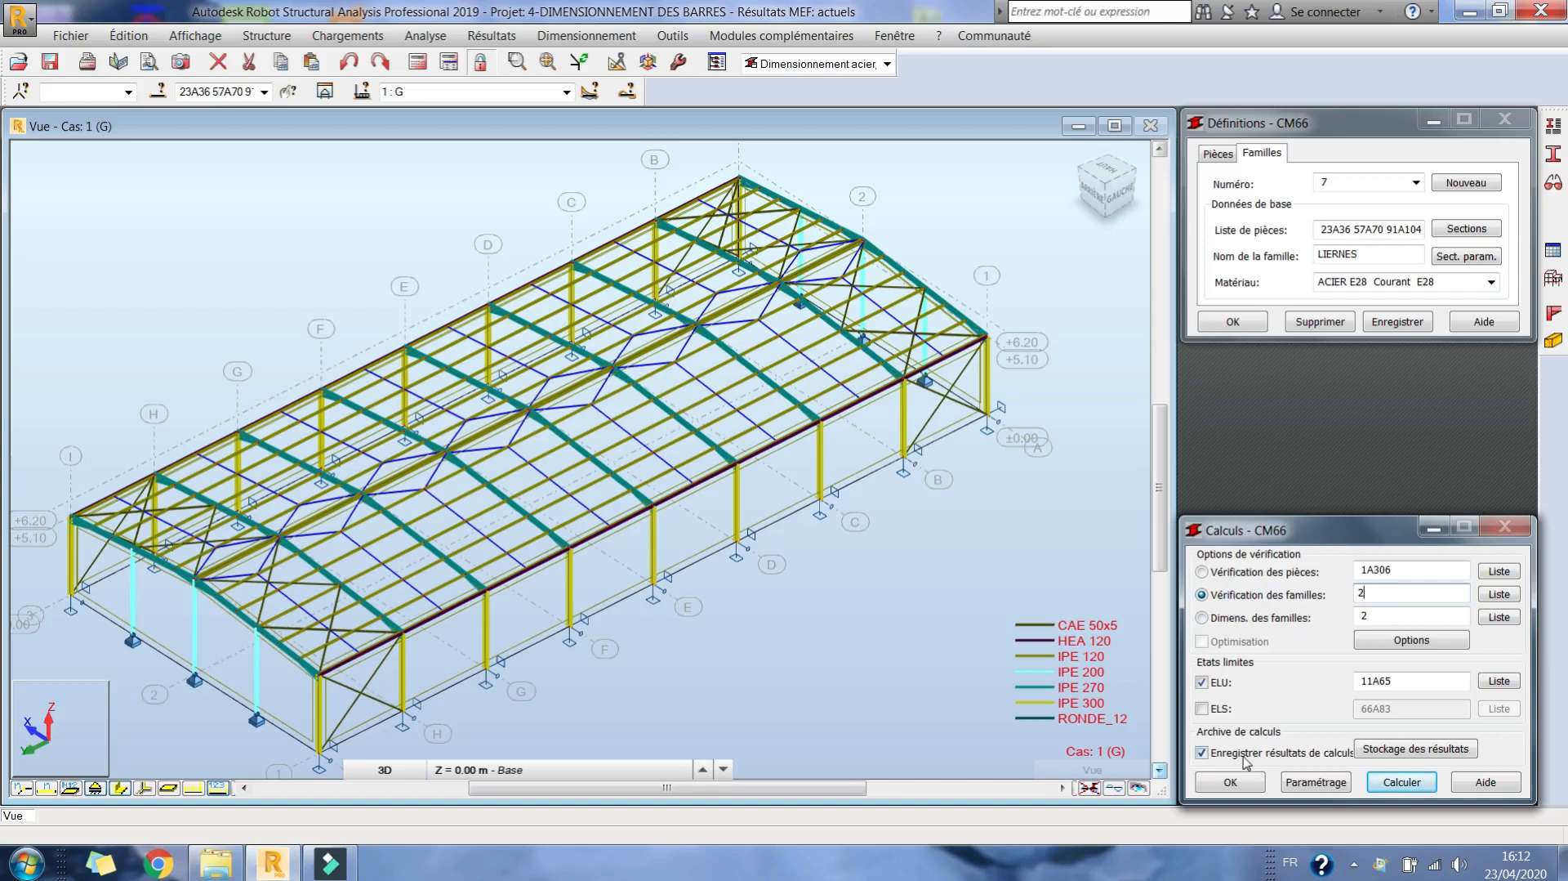
left_click(1202, 708)
left_click(1402, 782)
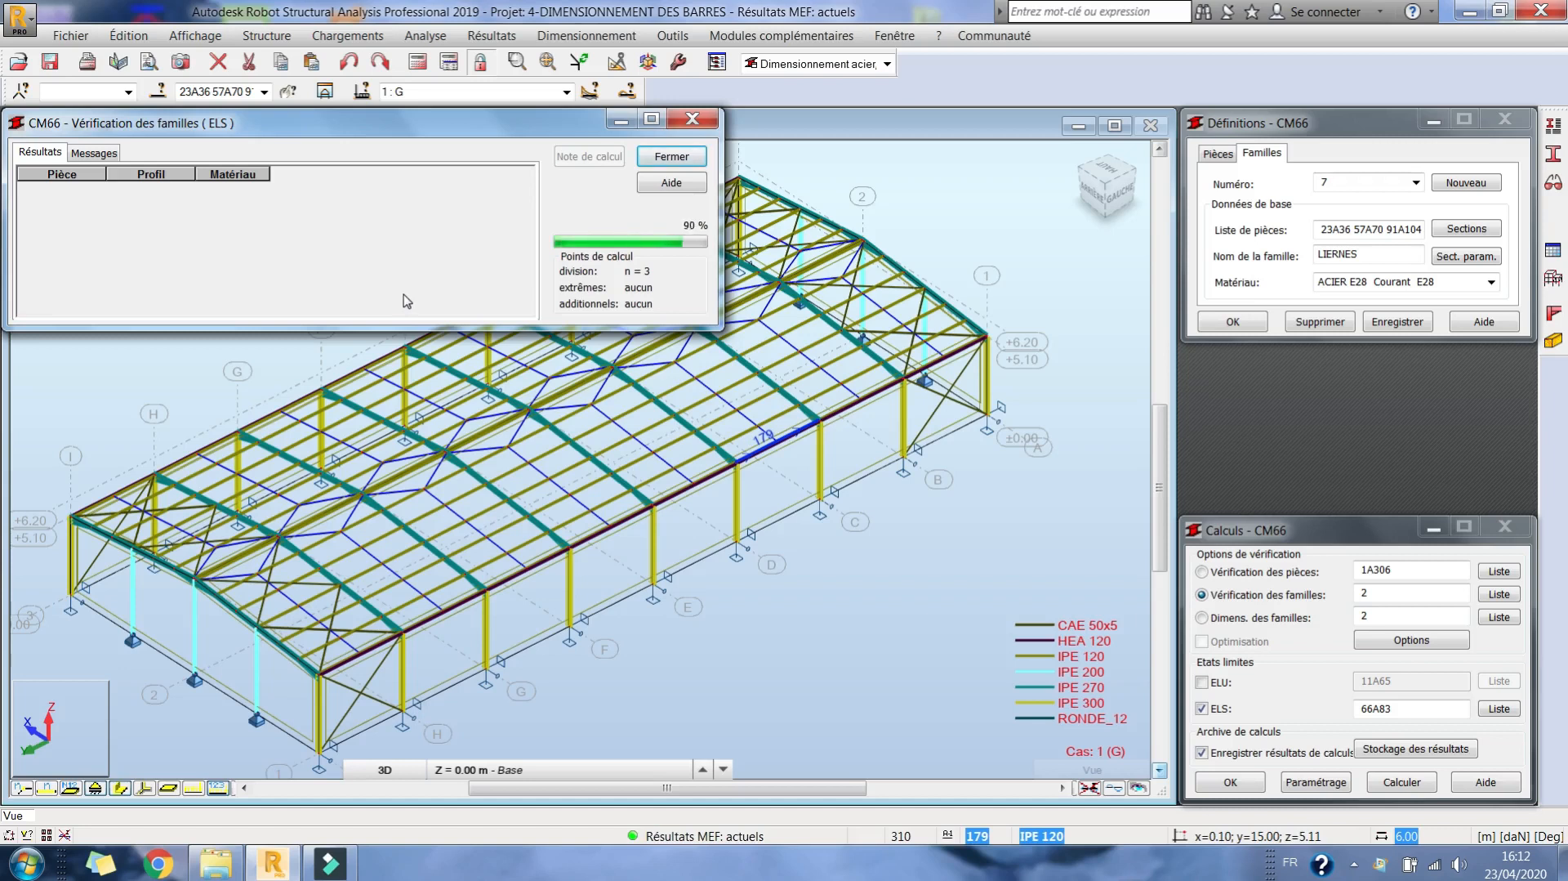
left_click(668, 157)
left_click(228, 291)
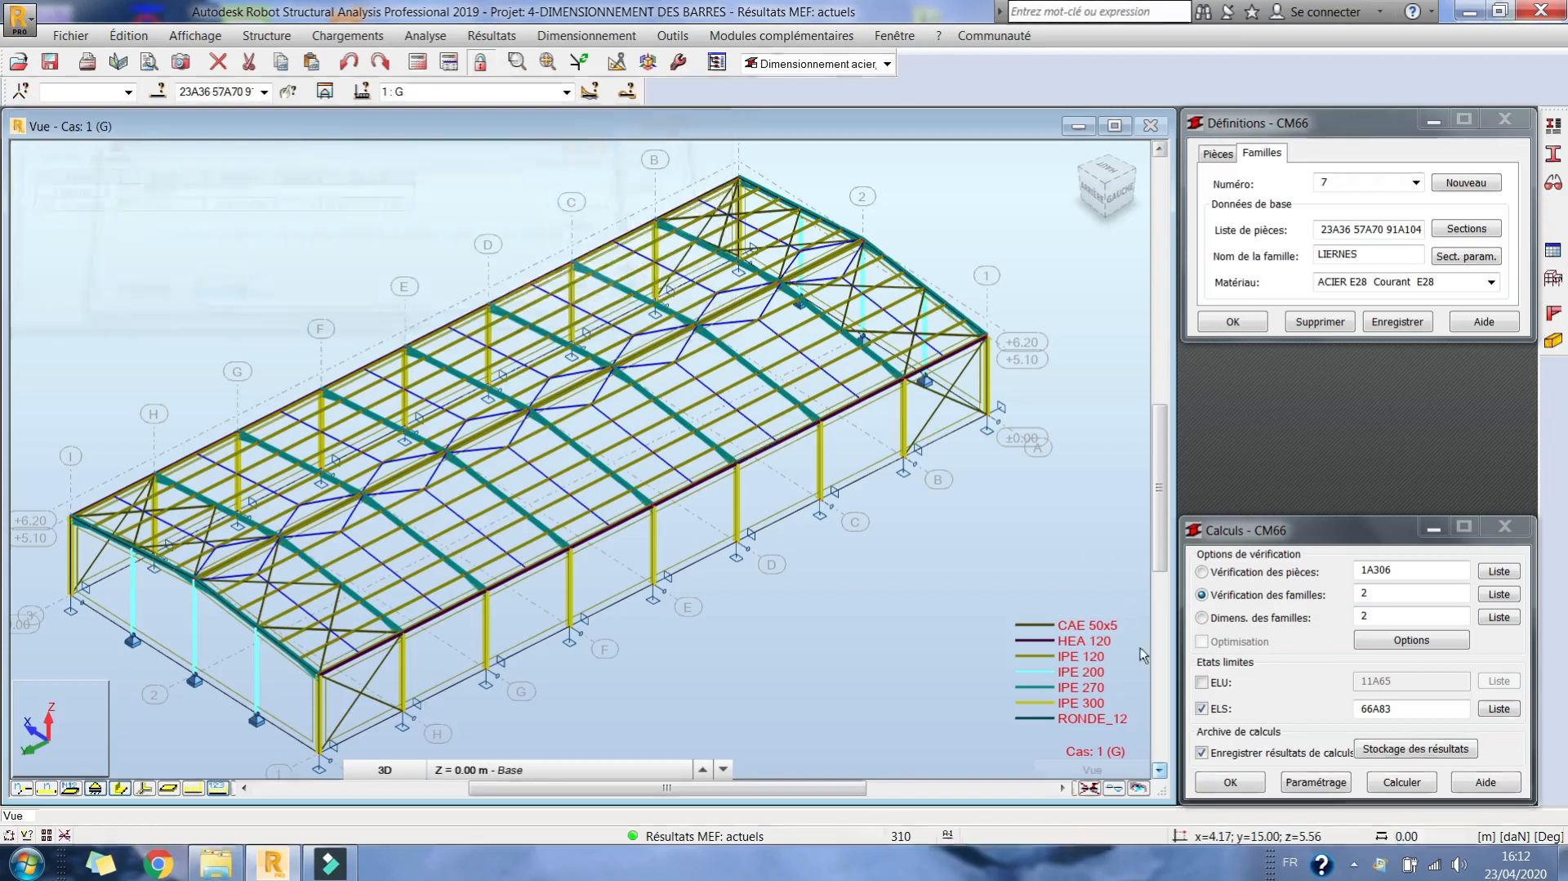
Verify family 2 at the ELU limit state only.
left_click(1218, 685)
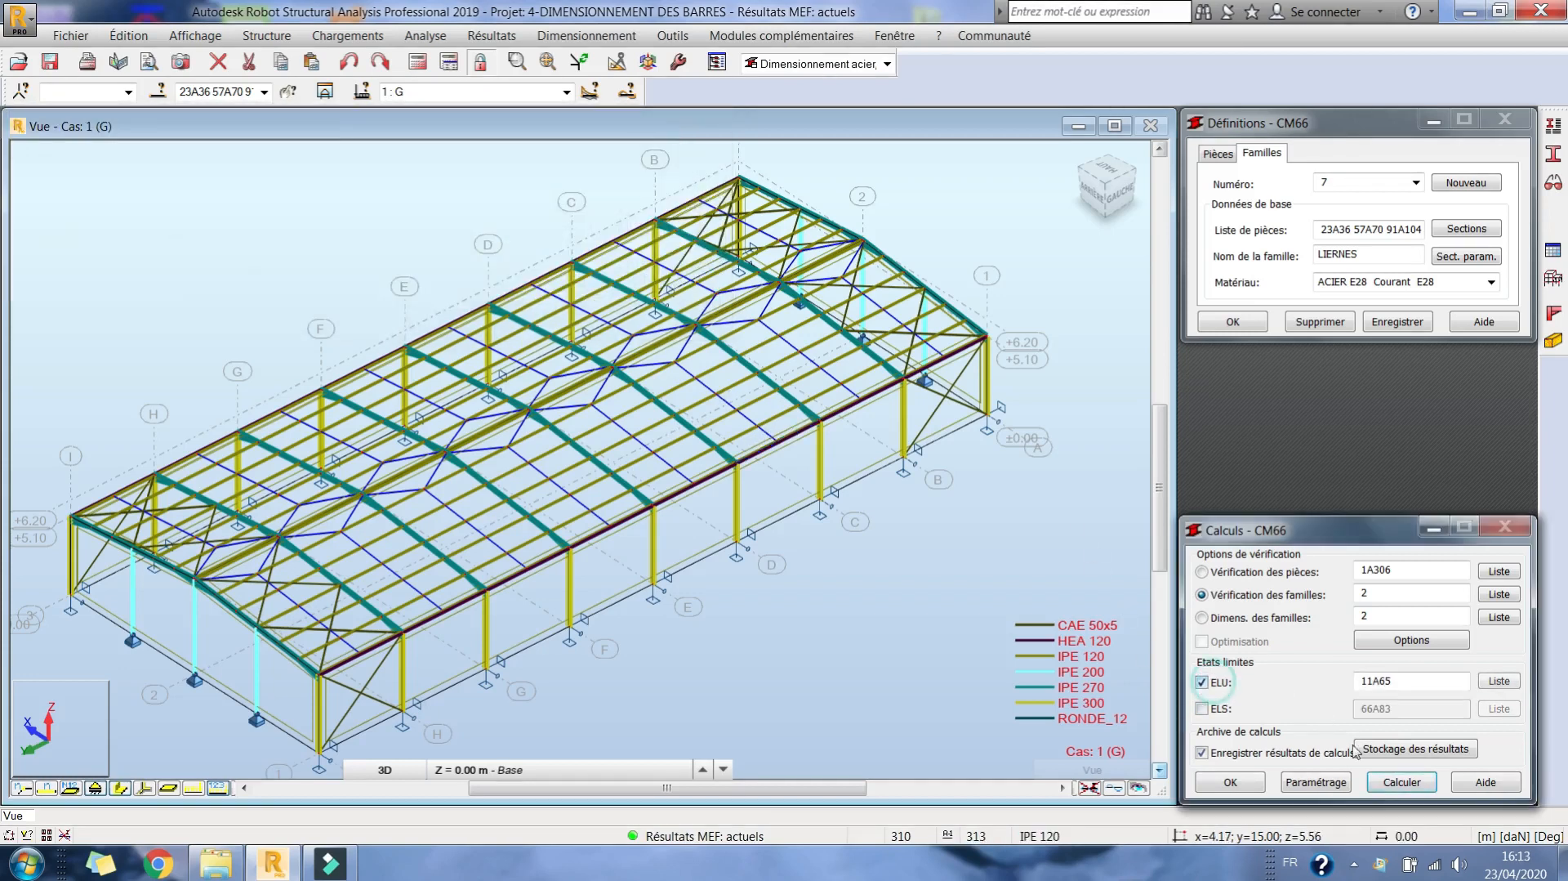
left_click(1397, 782)
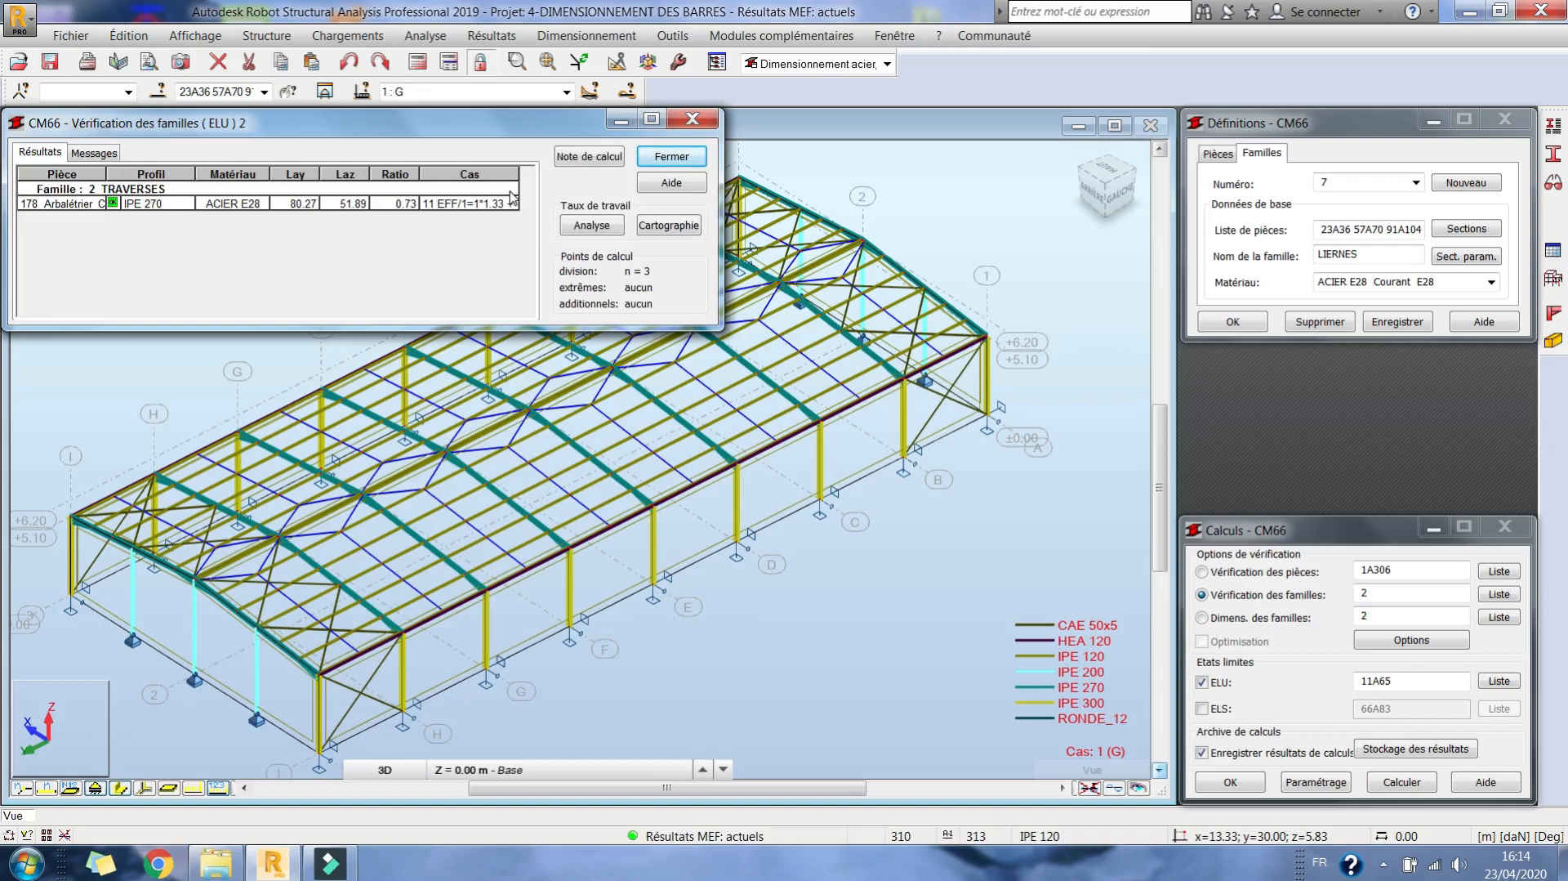
Close the family 2 results without saving, and verify family 1 (POTEAUX) at the ELU limit state, also discarding its results.
left_click(670, 158)
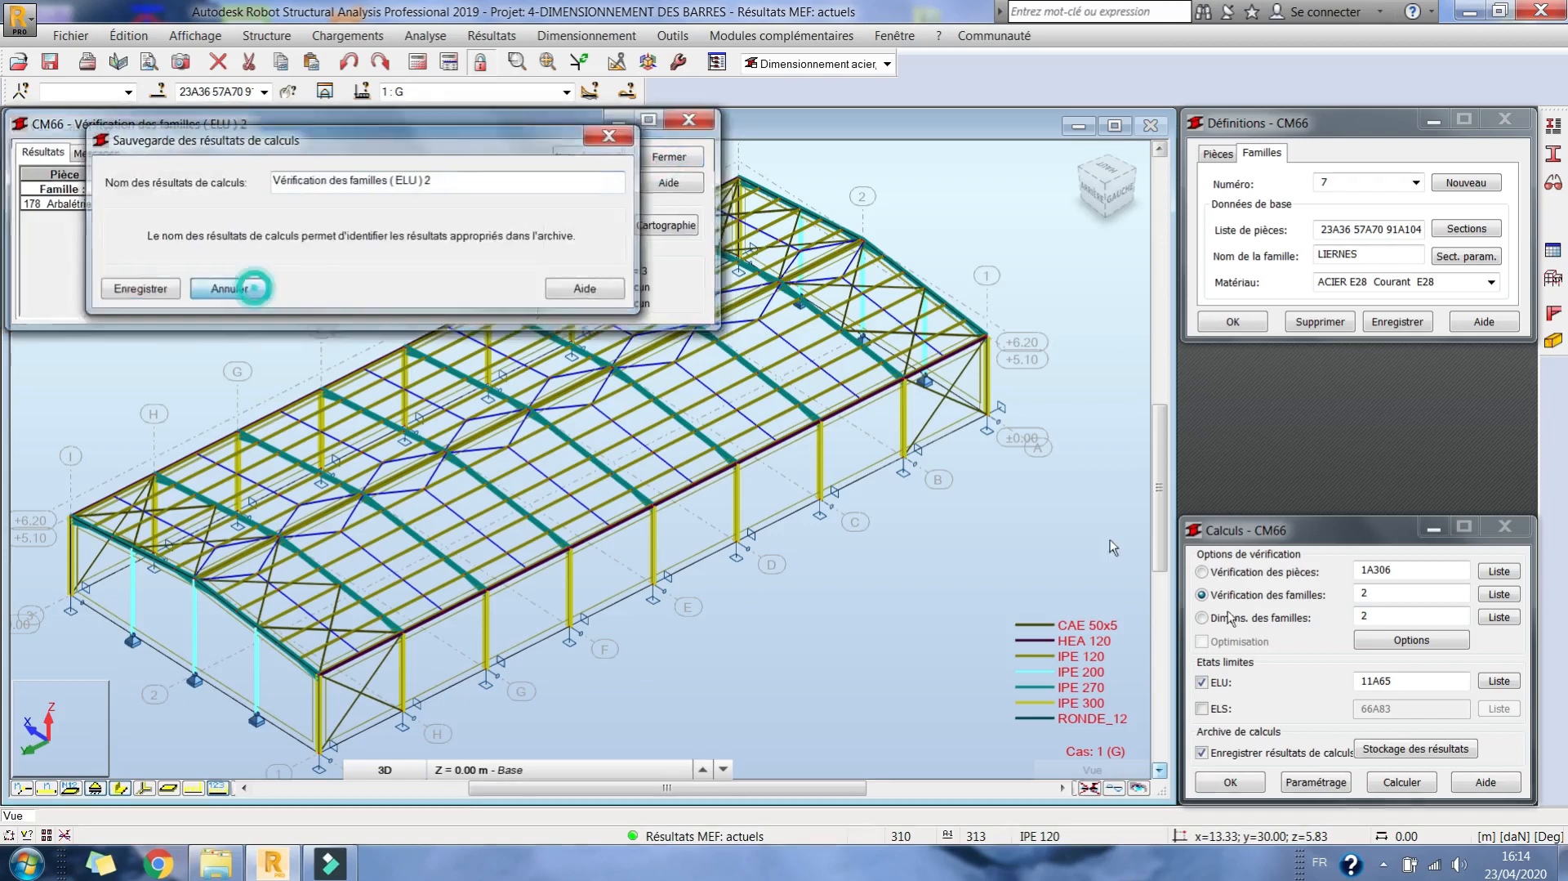
left_click(253, 287)
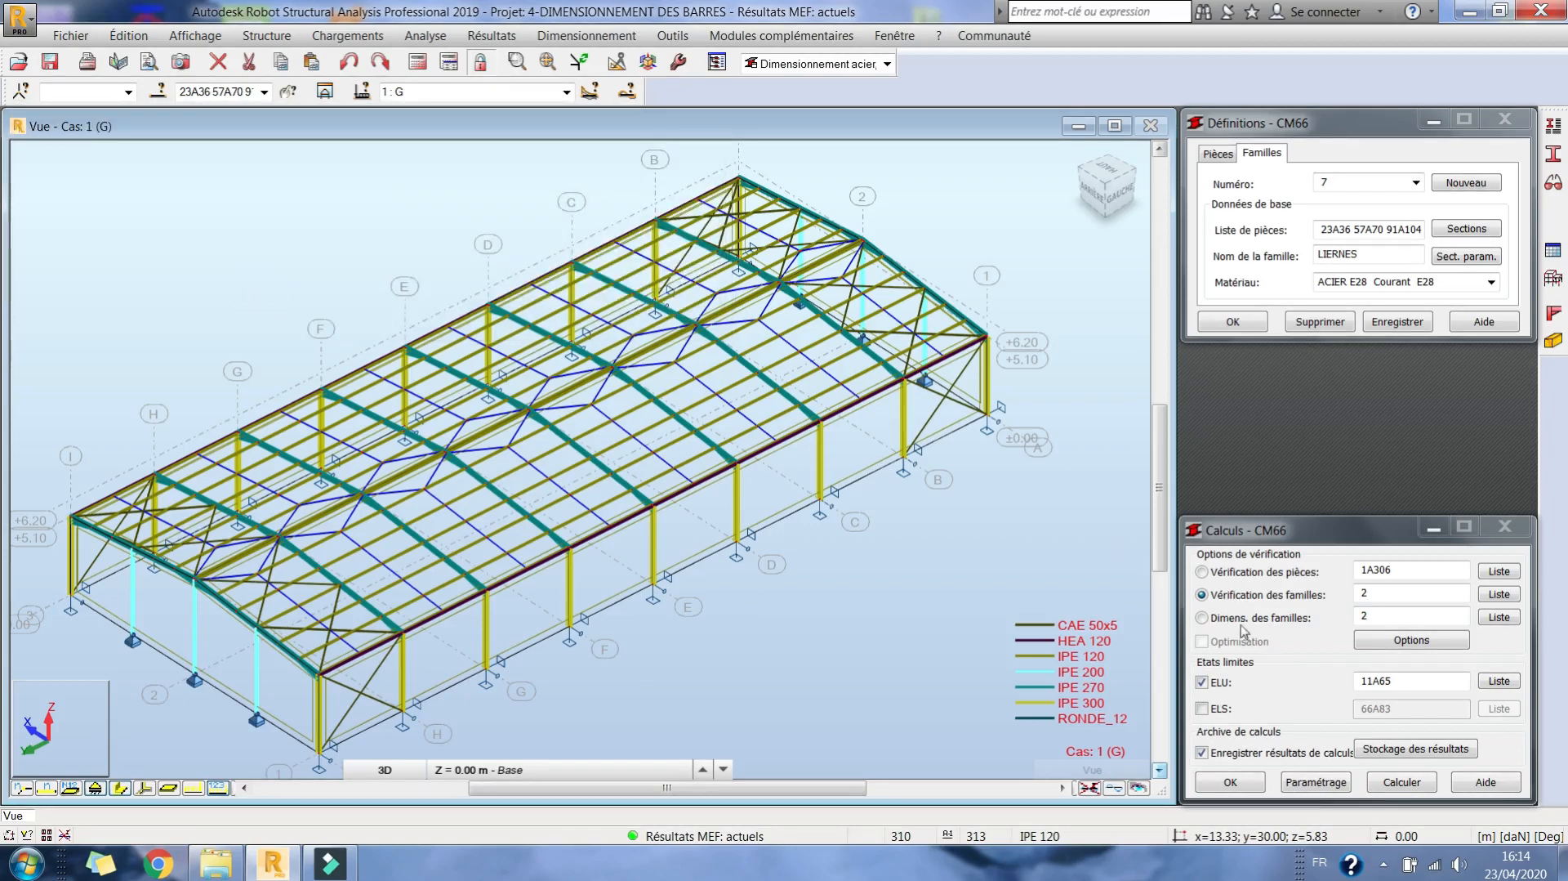
double_click(1374, 591)
type("1")
left_click(1401, 782)
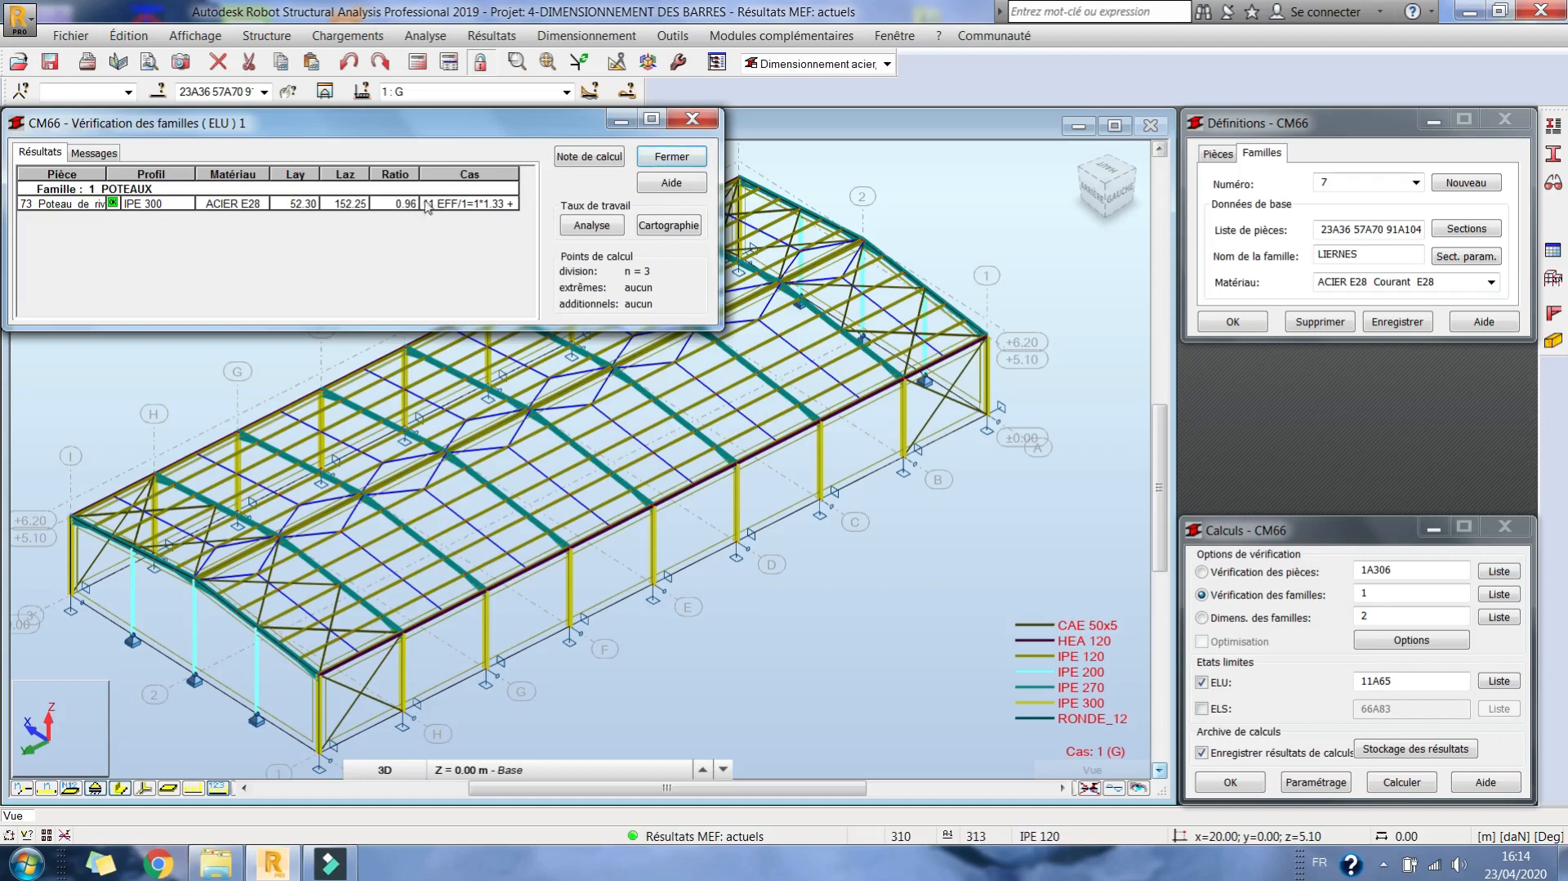
left_click(671, 156)
left_click(228, 289)
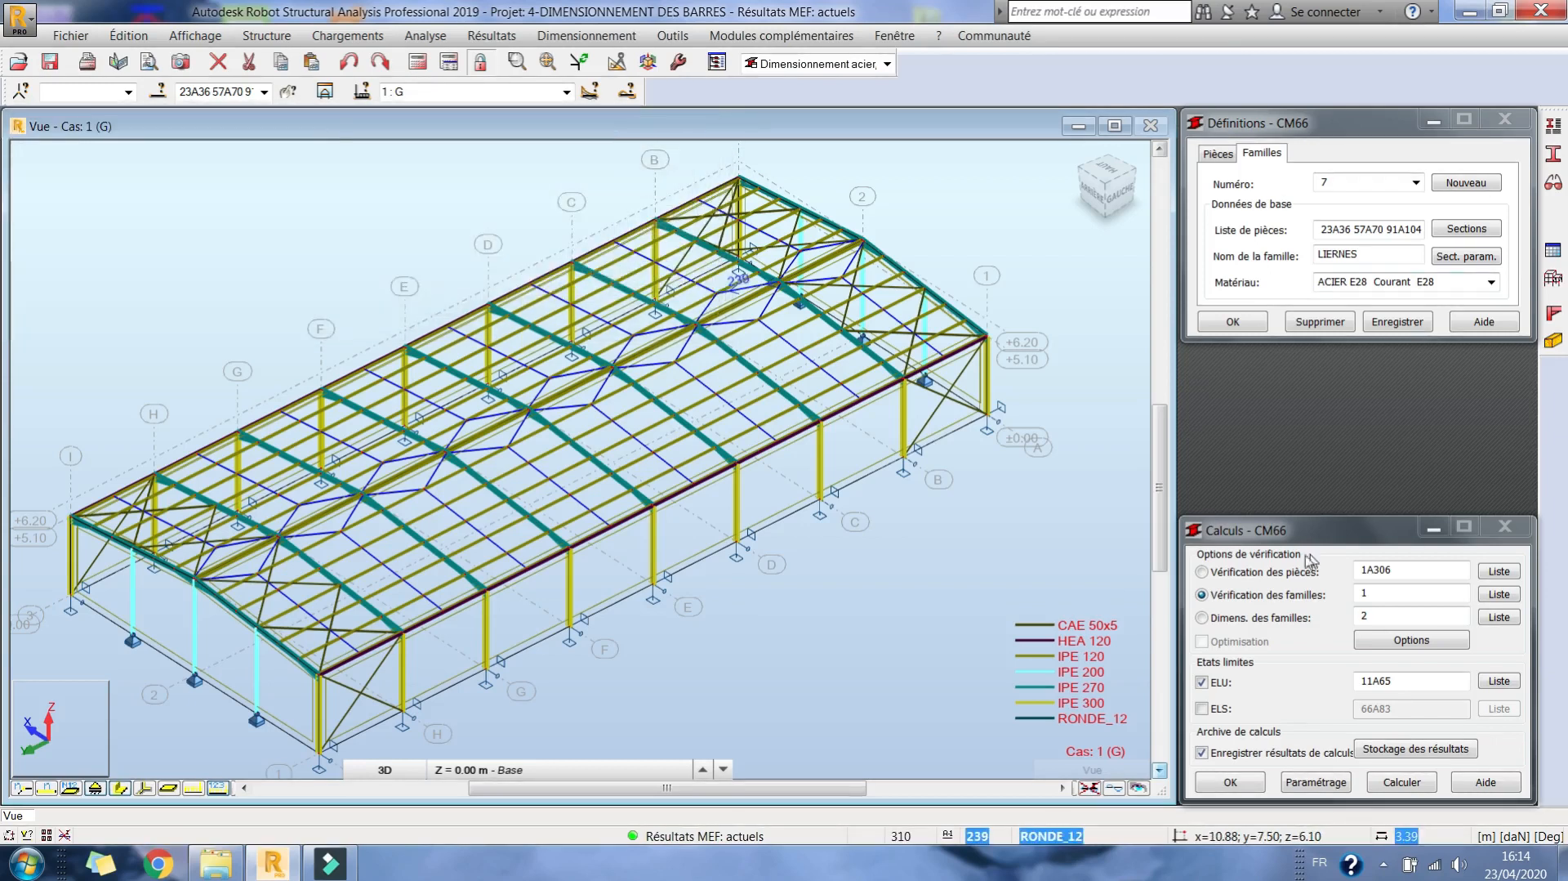
Switch to family dimensioning with optimisation enabled and run it for family 3 at the ELU limit state.
left_click(1301, 598)
left_click(1365, 619)
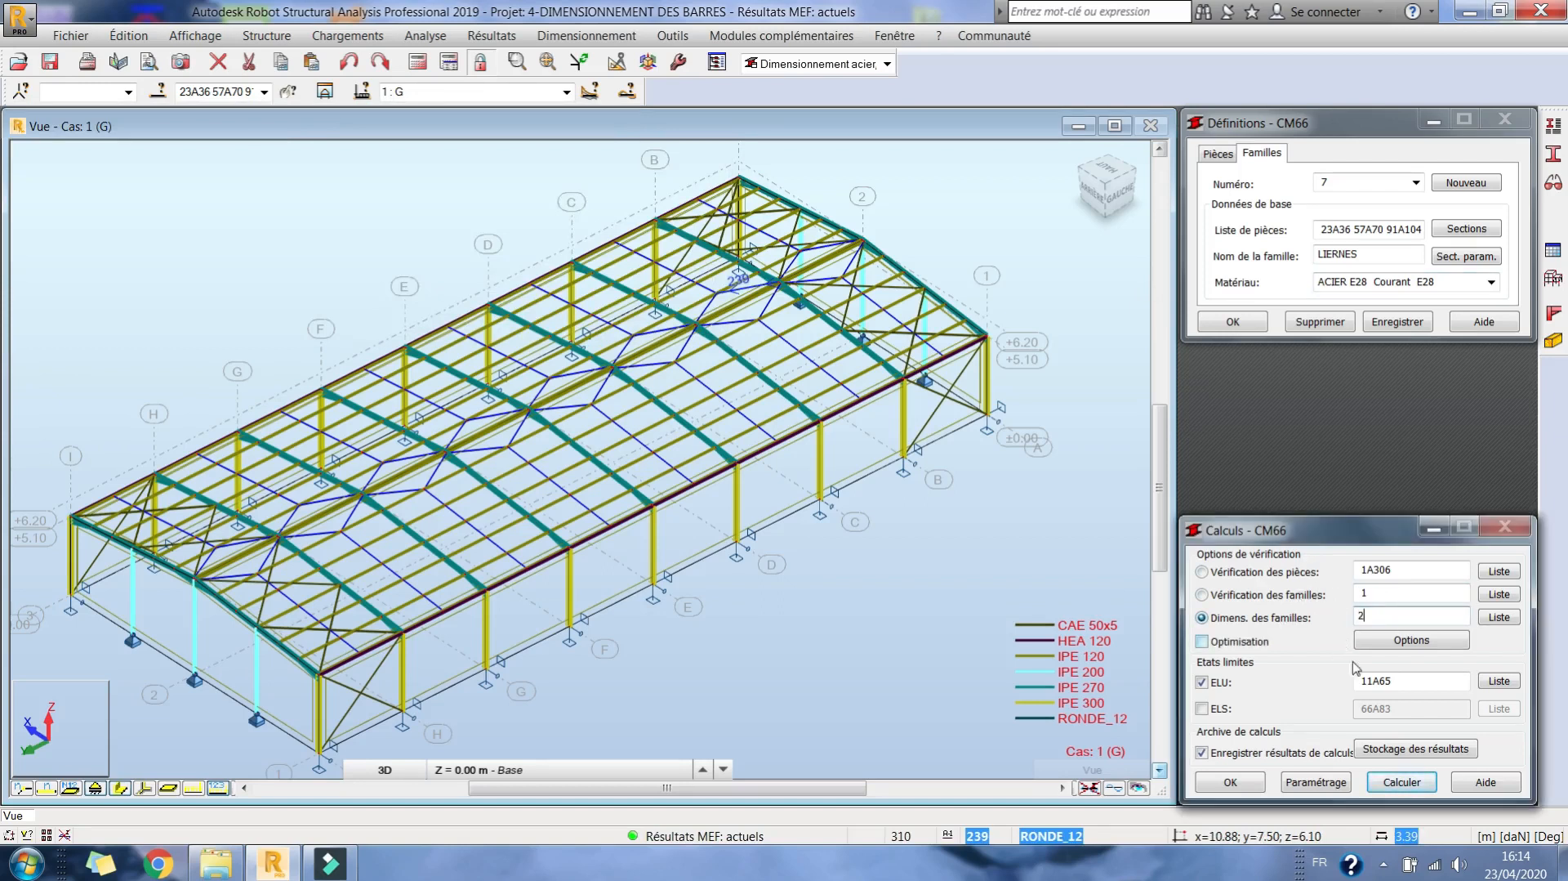
left_click(1237, 644)
left_click(1402, 781)
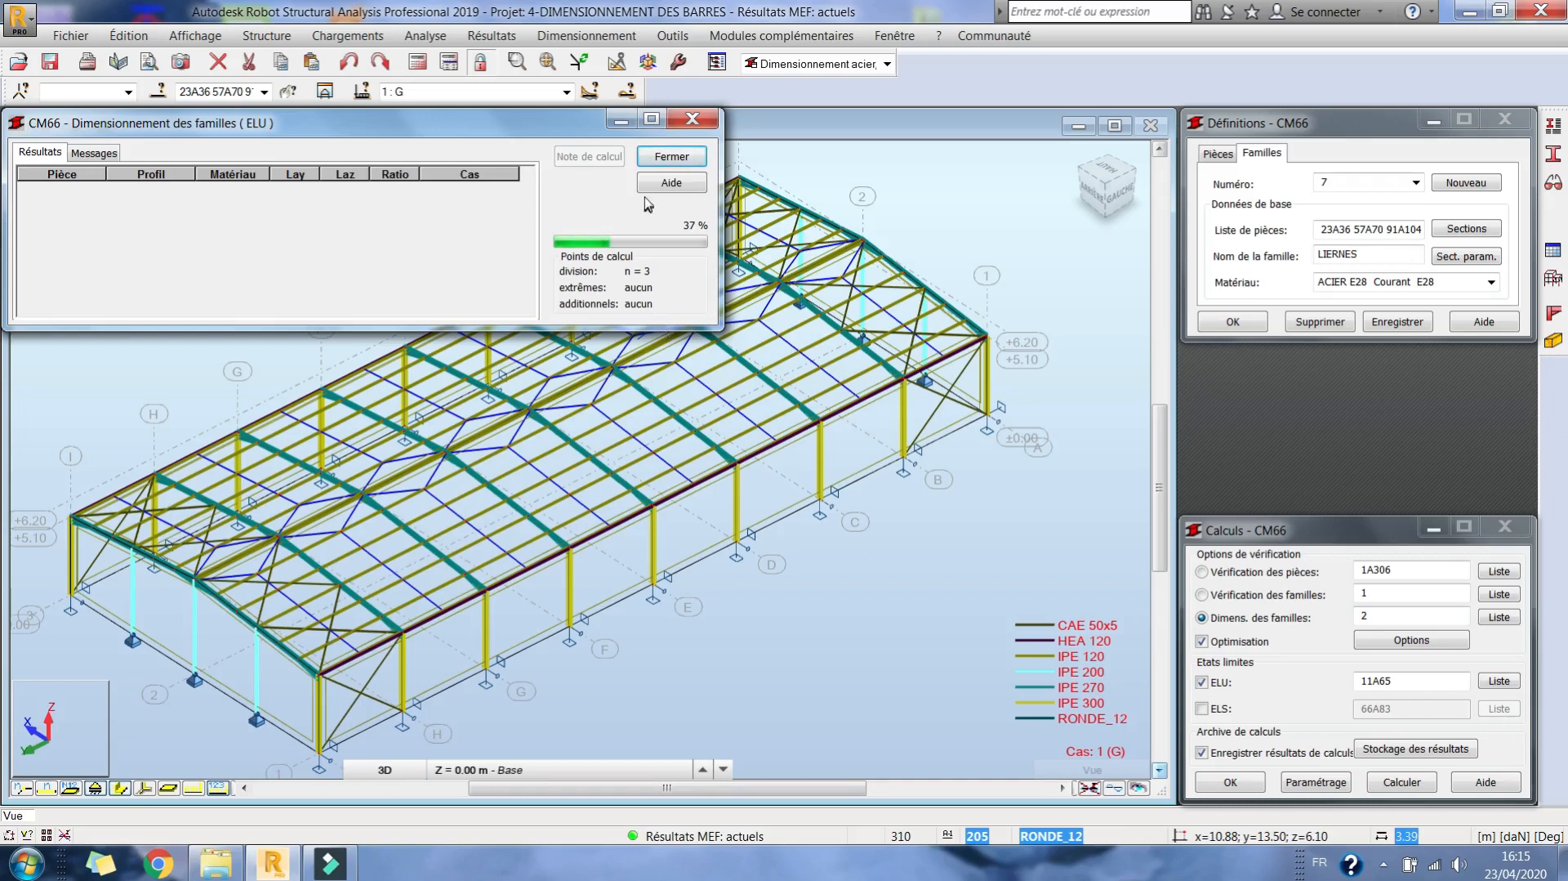
left_click(671, 156)
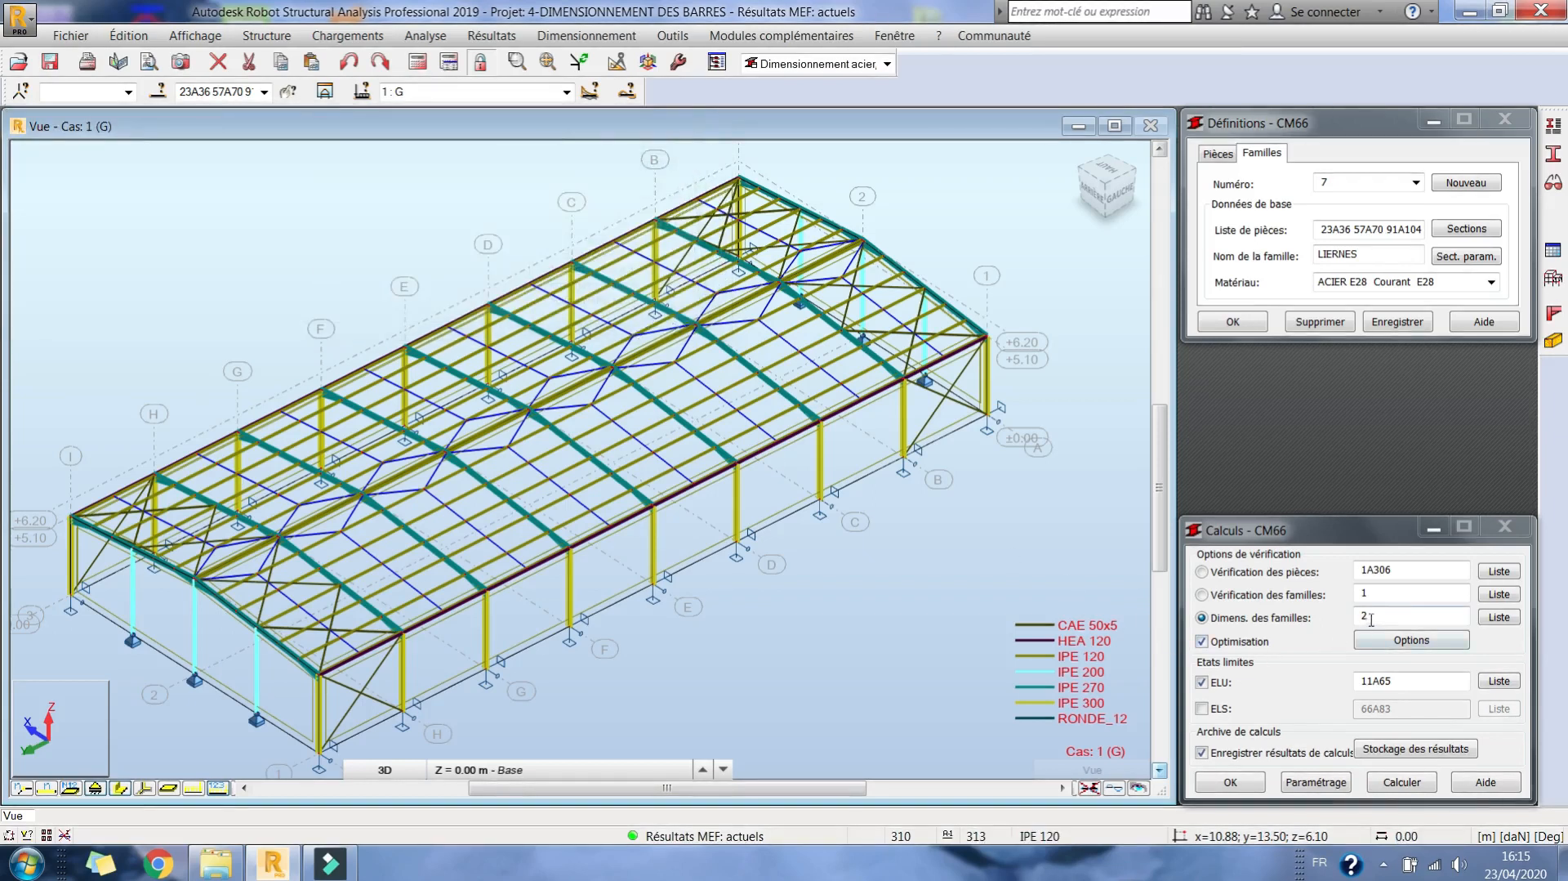
type("3")
left_click(1402, 782)
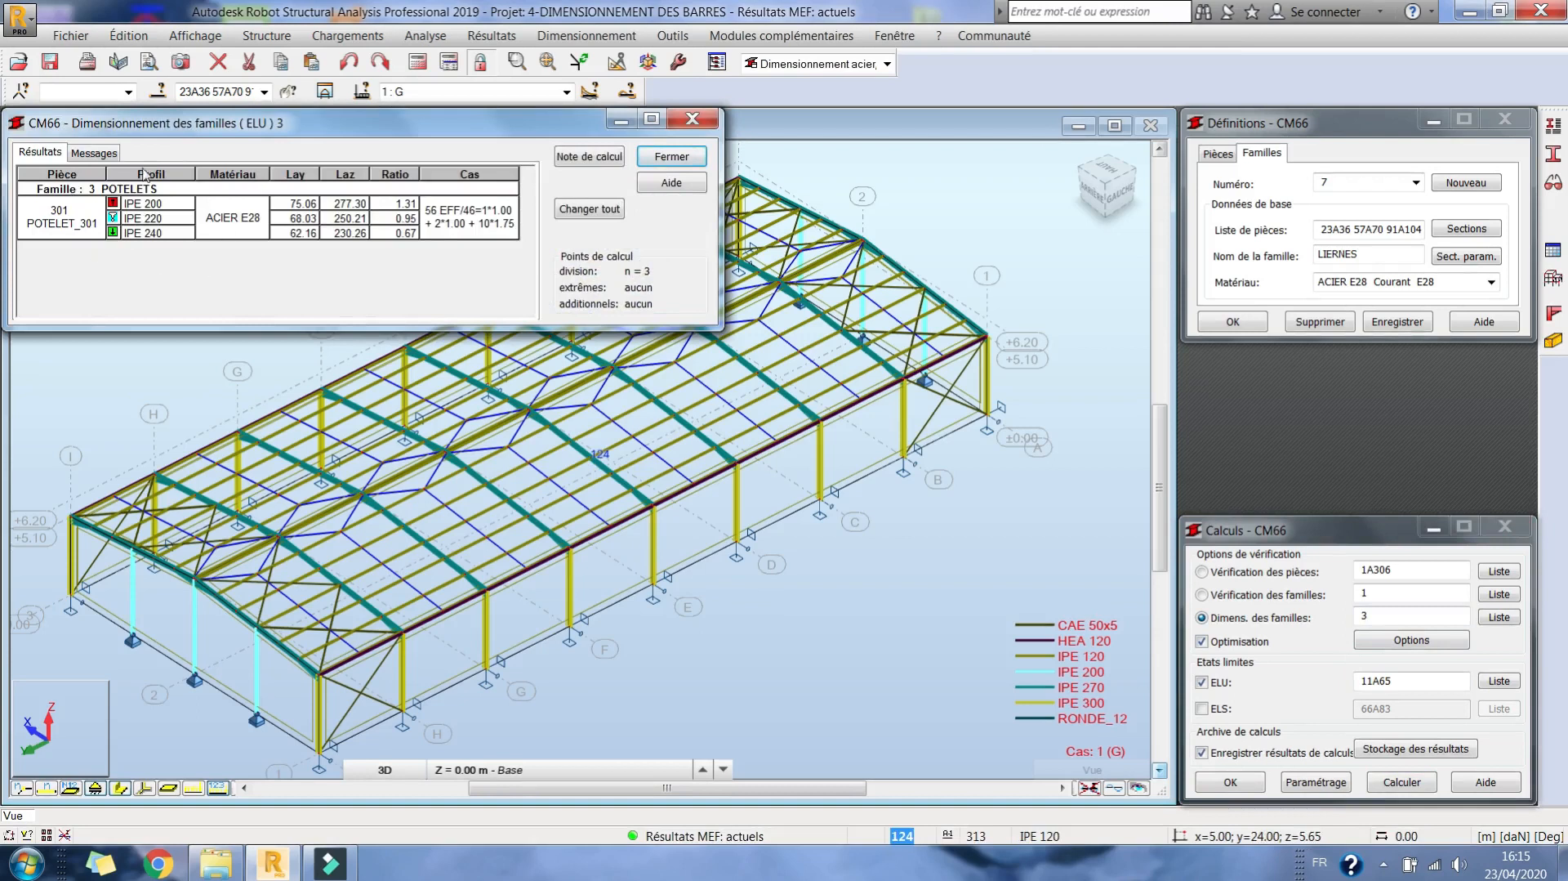
Change family 3 (POTELETS) to the IPE 220 section, discard the dimensioning results, and rerun the structural analysis.
left_click(593, 210)
left_click(845, 486)
left_click(672, 157)
left_click(233, 289)
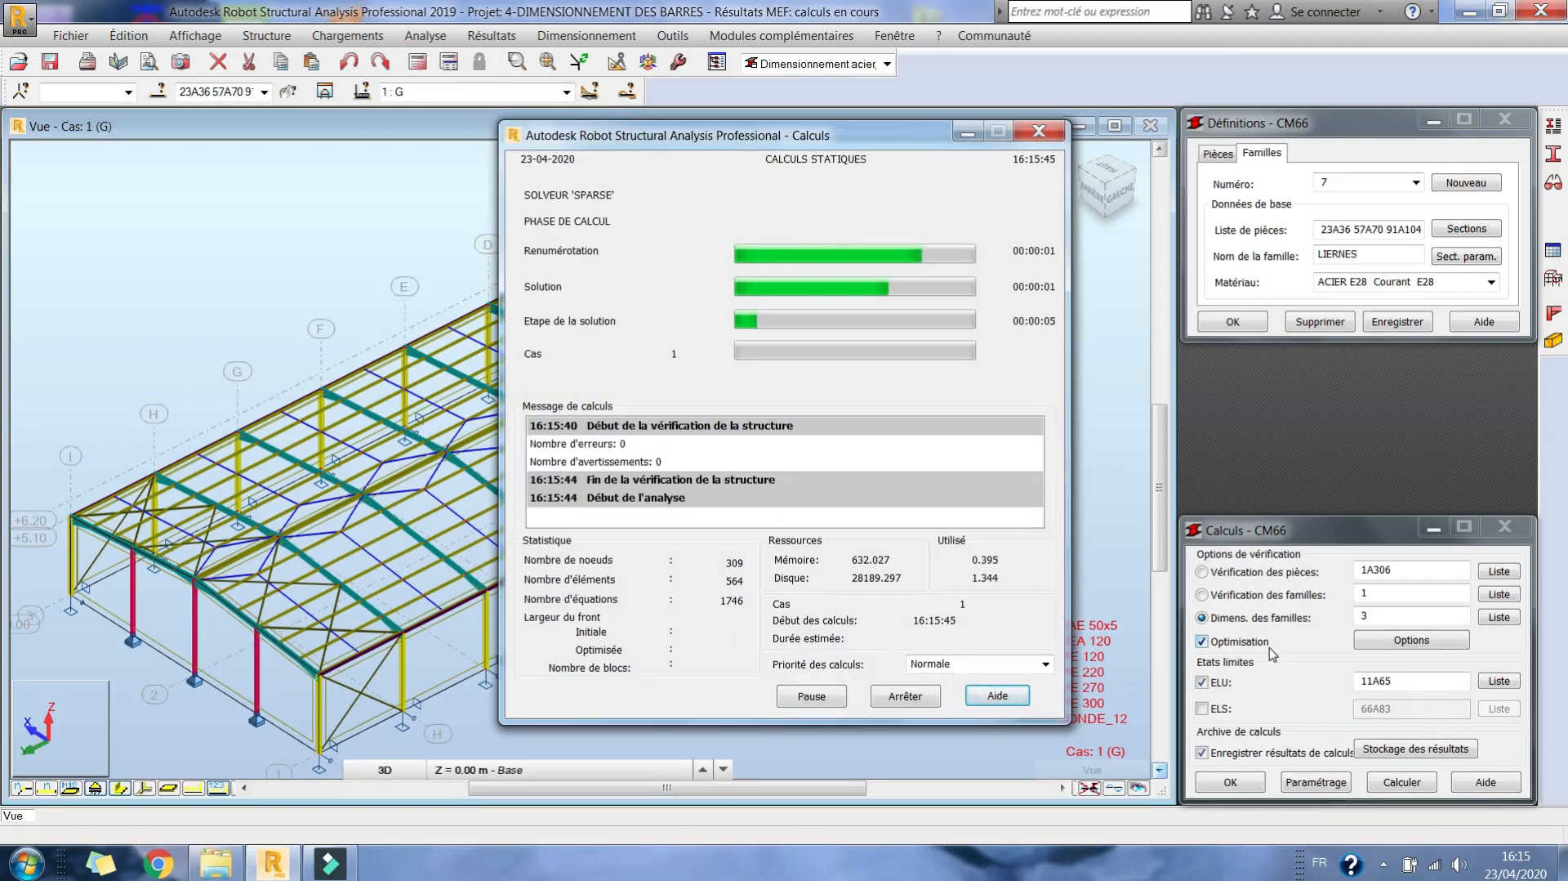
Verify family 3 (POTELETS) at the ELS limit state only.
left_click(1256, 595)
type("3")
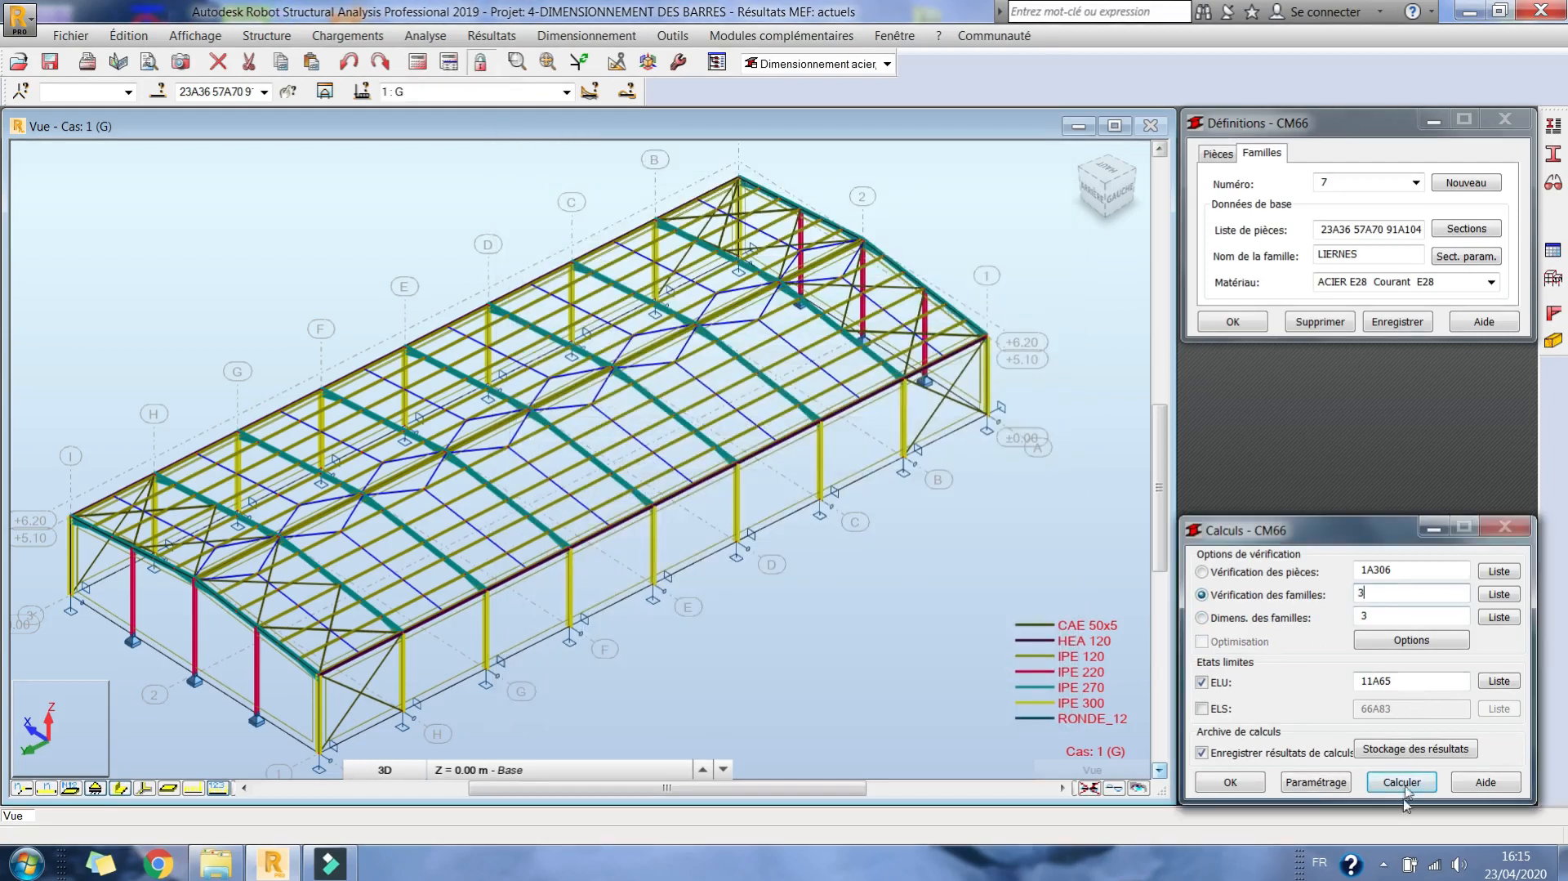
left_click(1202, 709)
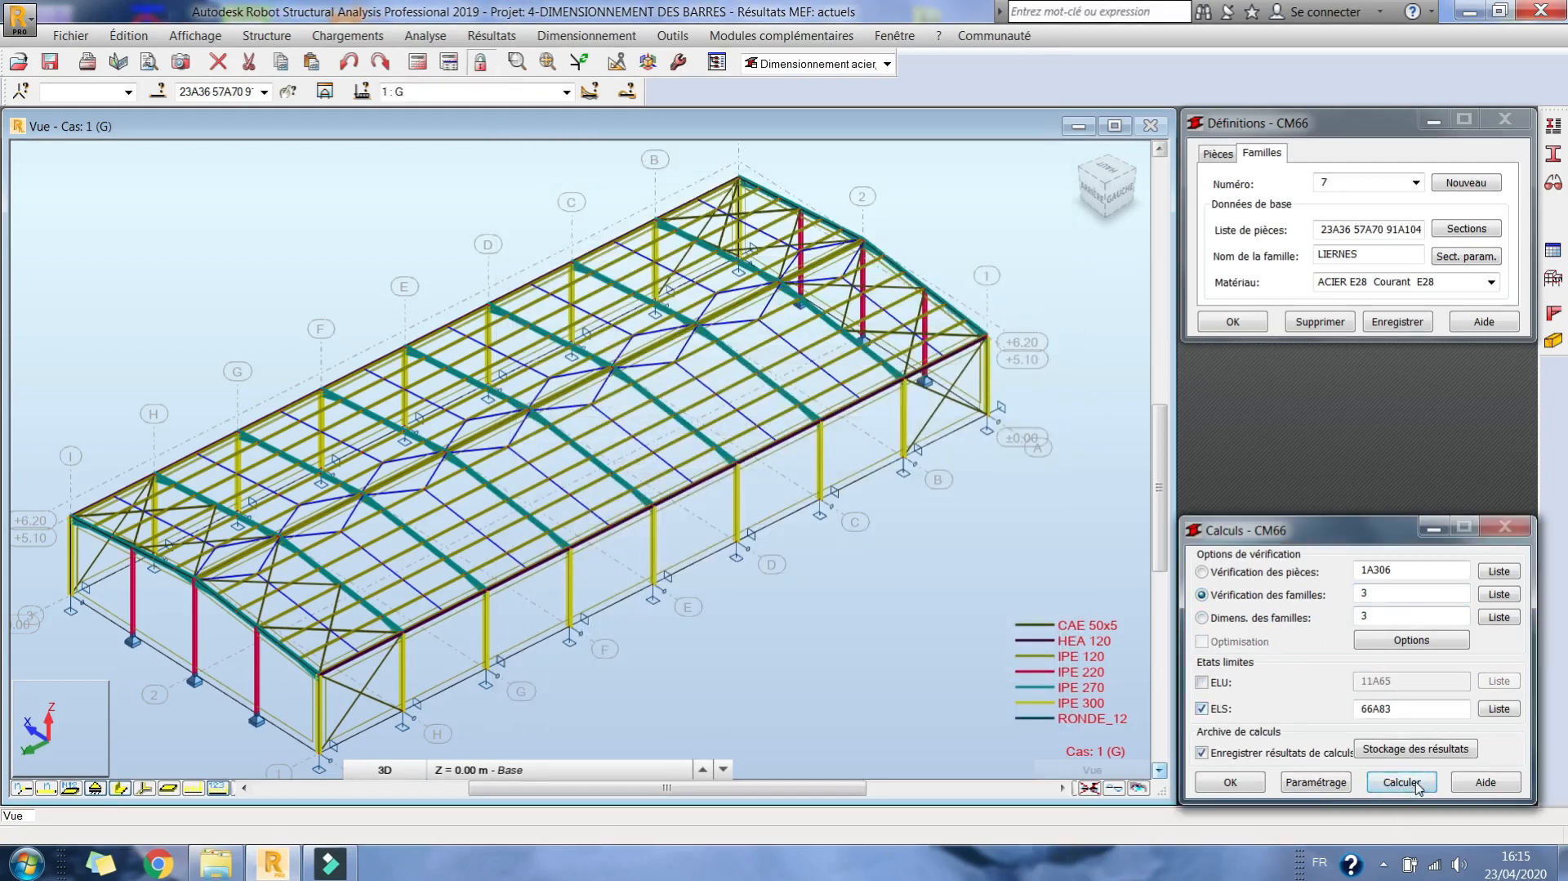
left_click(1400, 782)
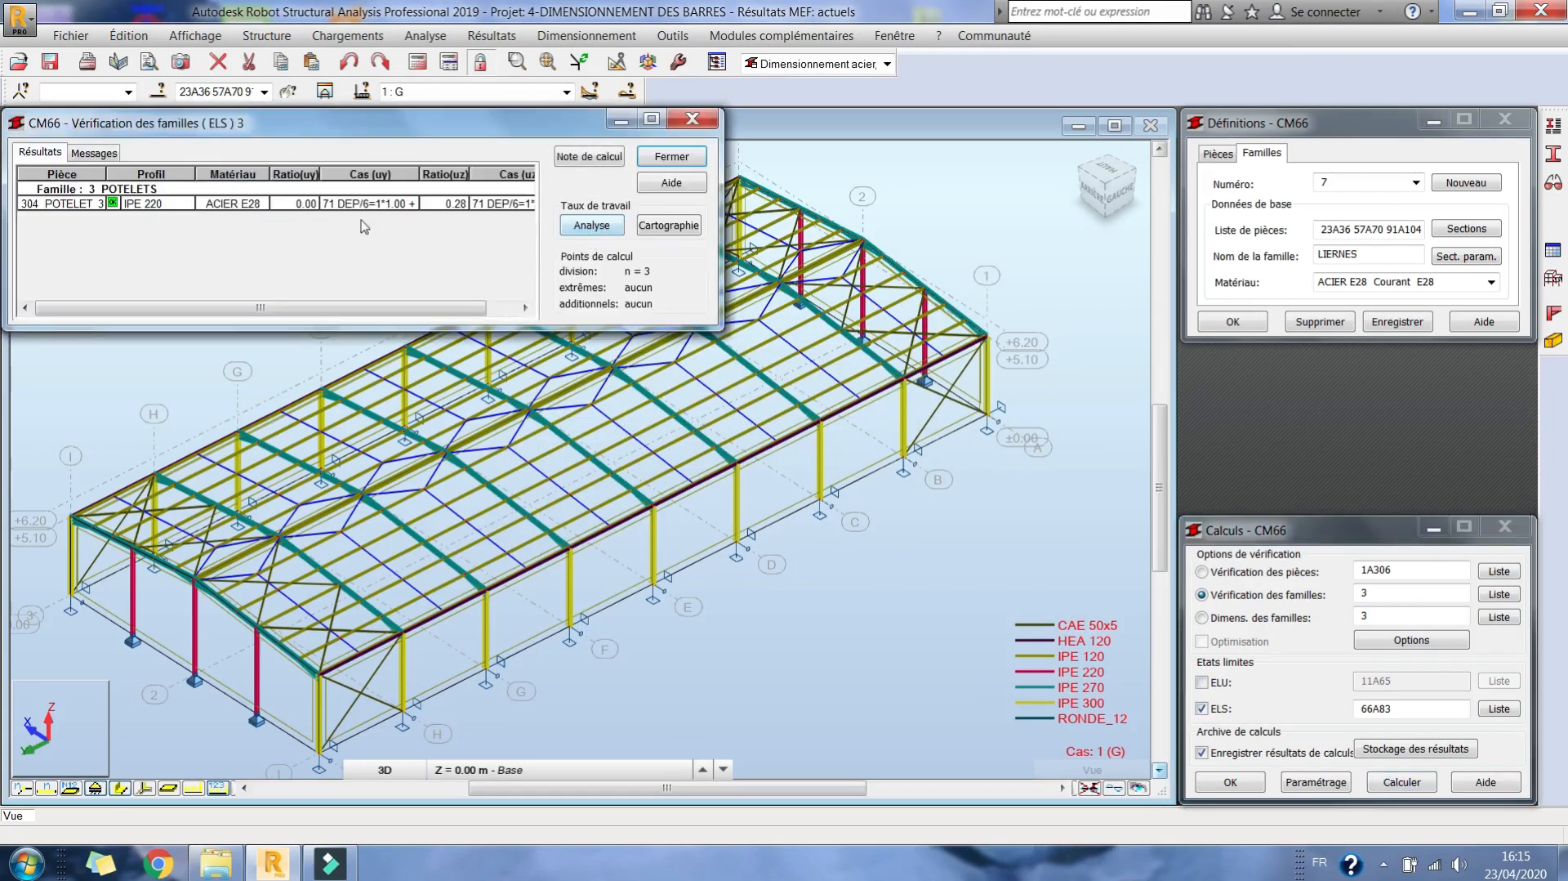
Examine the uz deflection check in family 3's calculation note, then close the note and the results without saving.
left_click(595, 156)
left_click(298, 224)
left_click(278, 307)
left_click(916, 66)
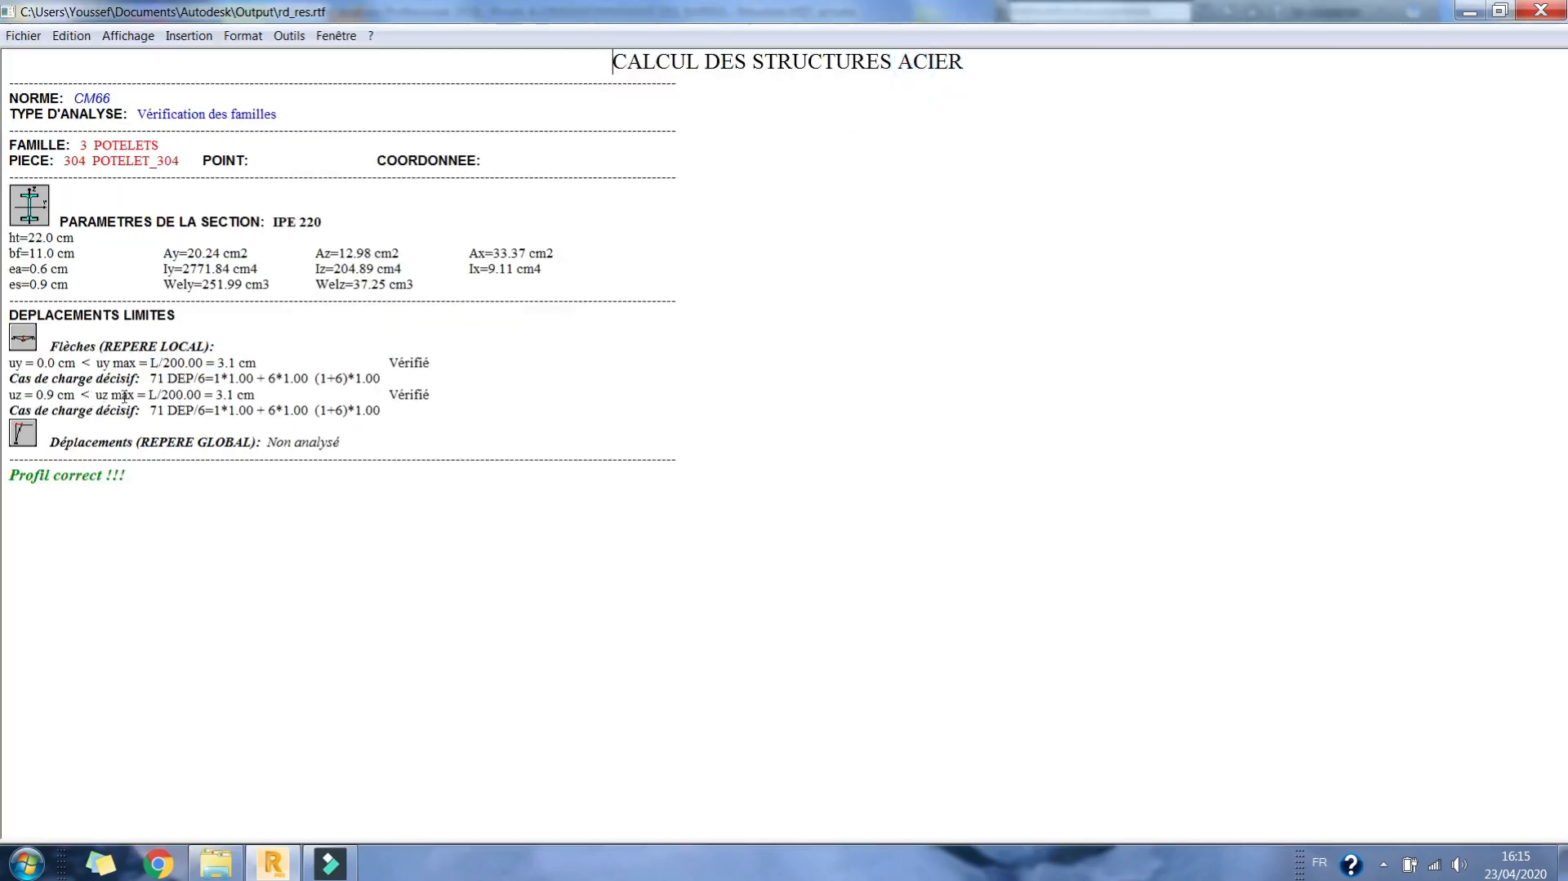
left_click_drag(297, 397, 5, 397)
left_click(1542, 10)
left_click(672, 156)
left_click(244, 292)
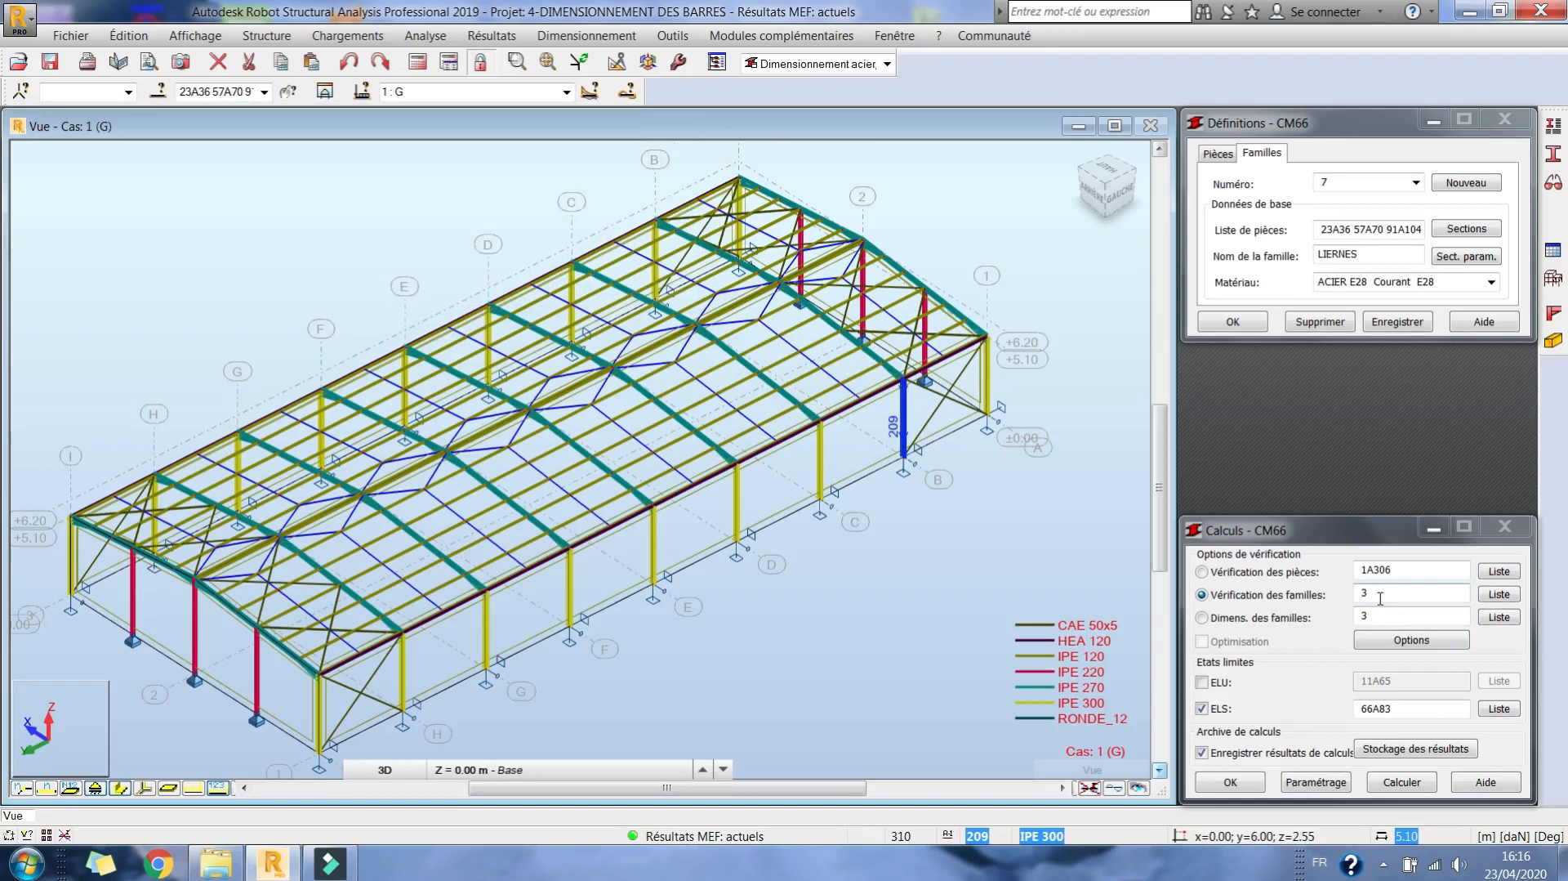
Run the dimensioning of family 4 with optimisation enabled, at the ELU limit state only.
left_click(1202, 618)
double_click(1366, 615)
type("4")
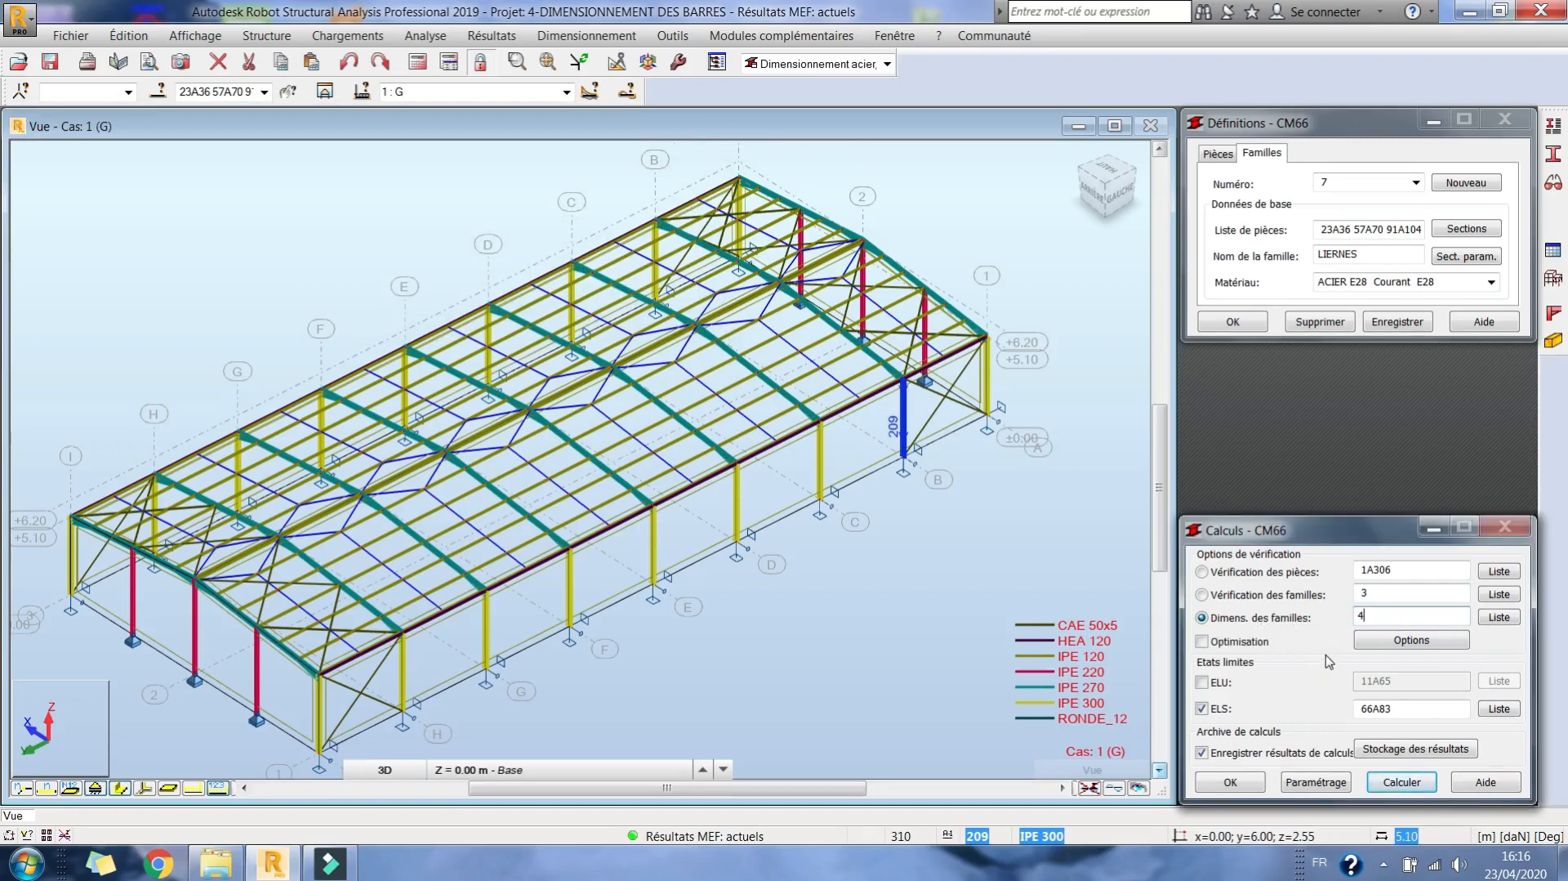
left_click(1202, 681)
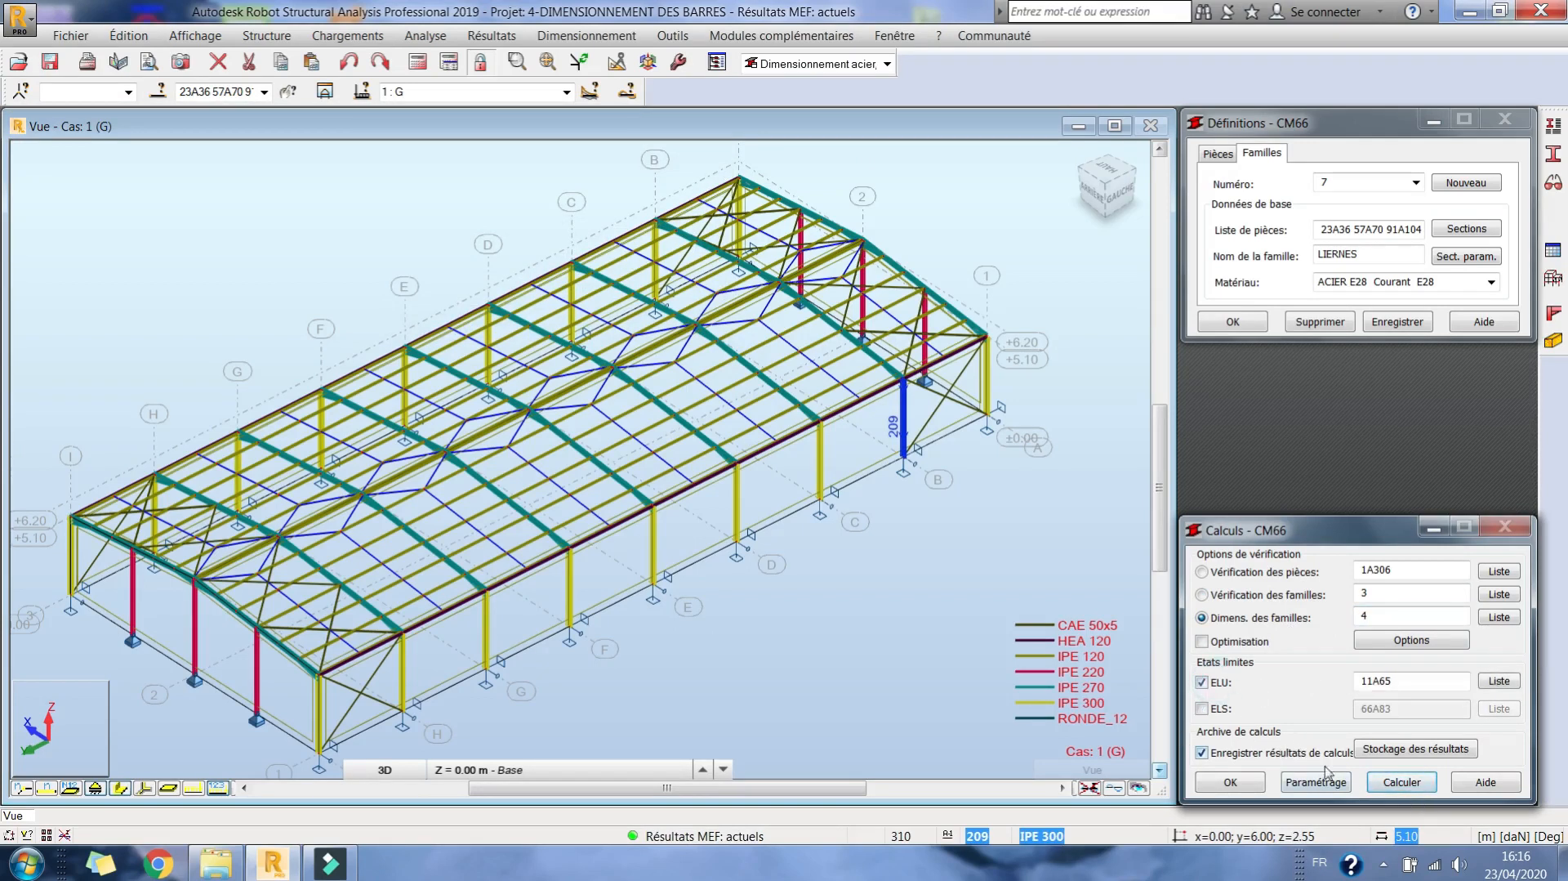
left_click(1202, 641)
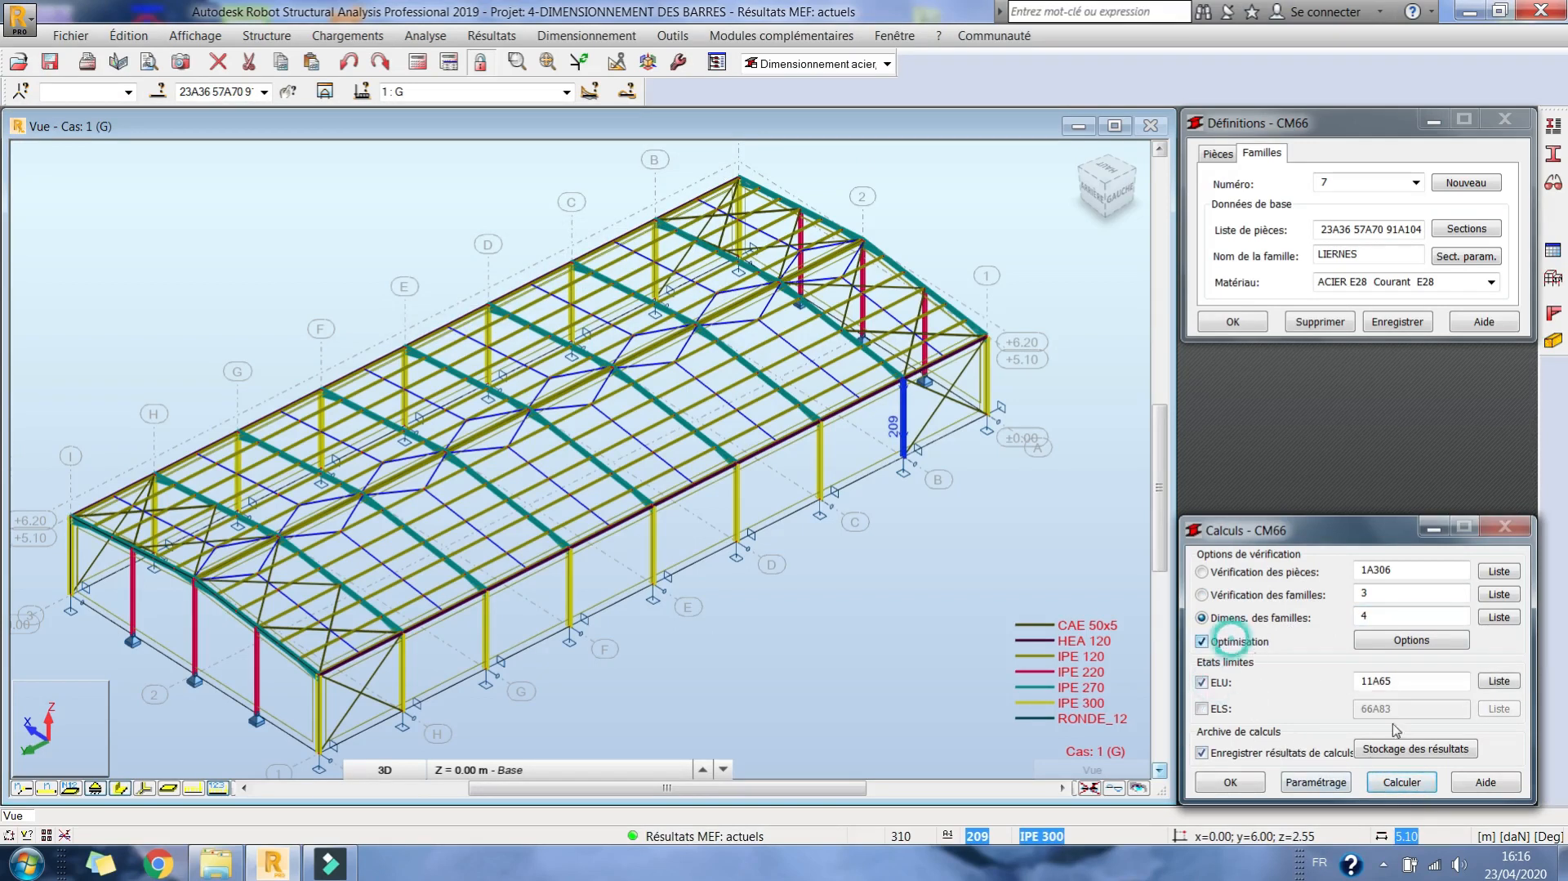
left_click(1402, 781)
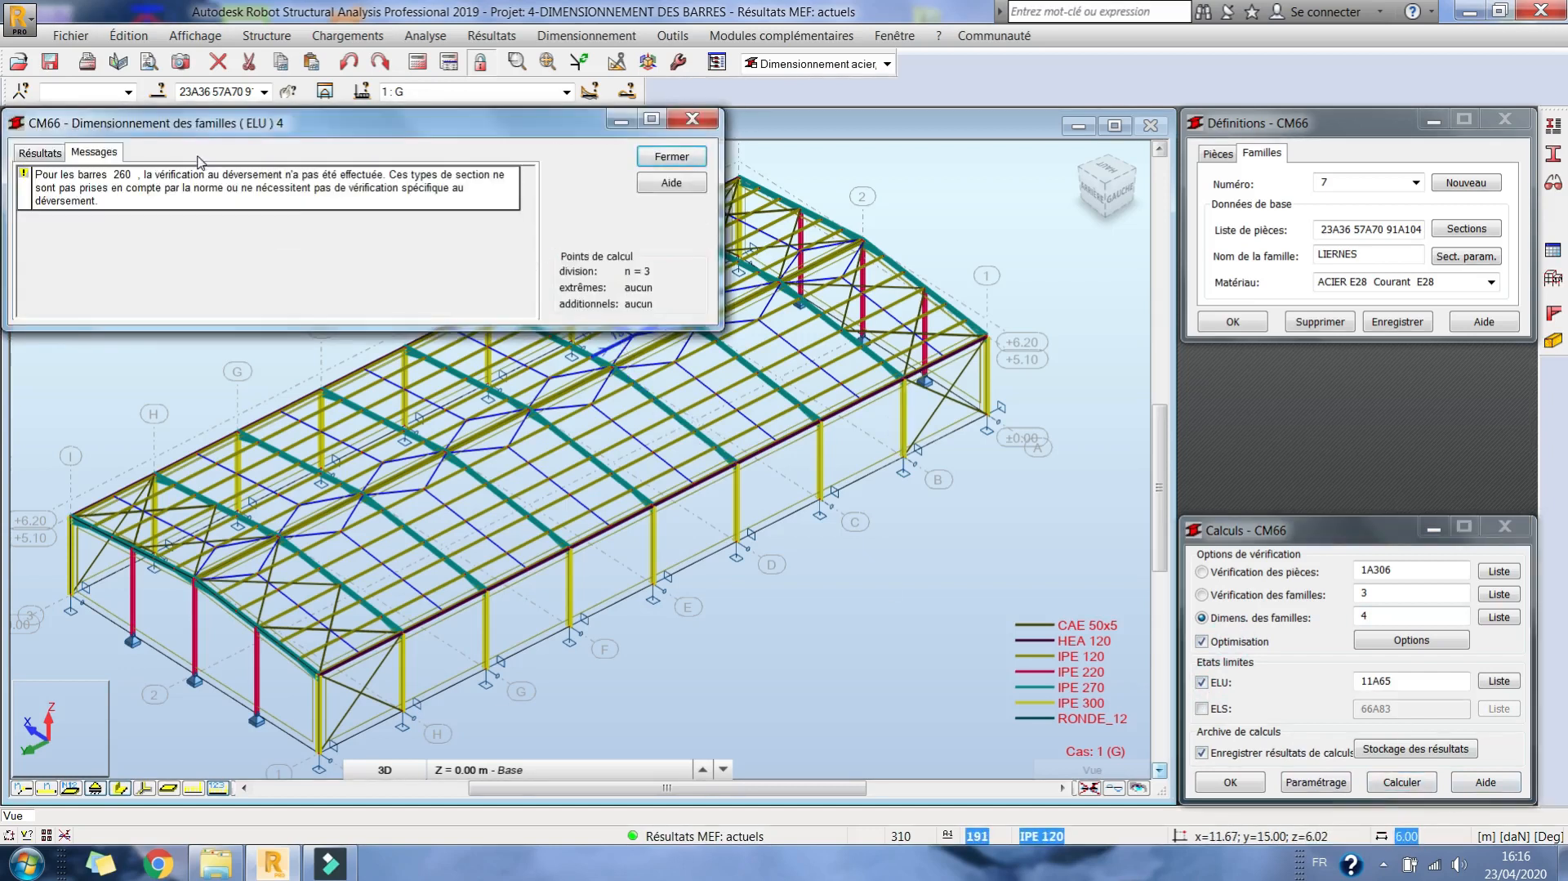
Examine the stresses in family 4's (PANNES) calculation note, then close the note and the dimensioning results without saving.
left_click(39, 152)
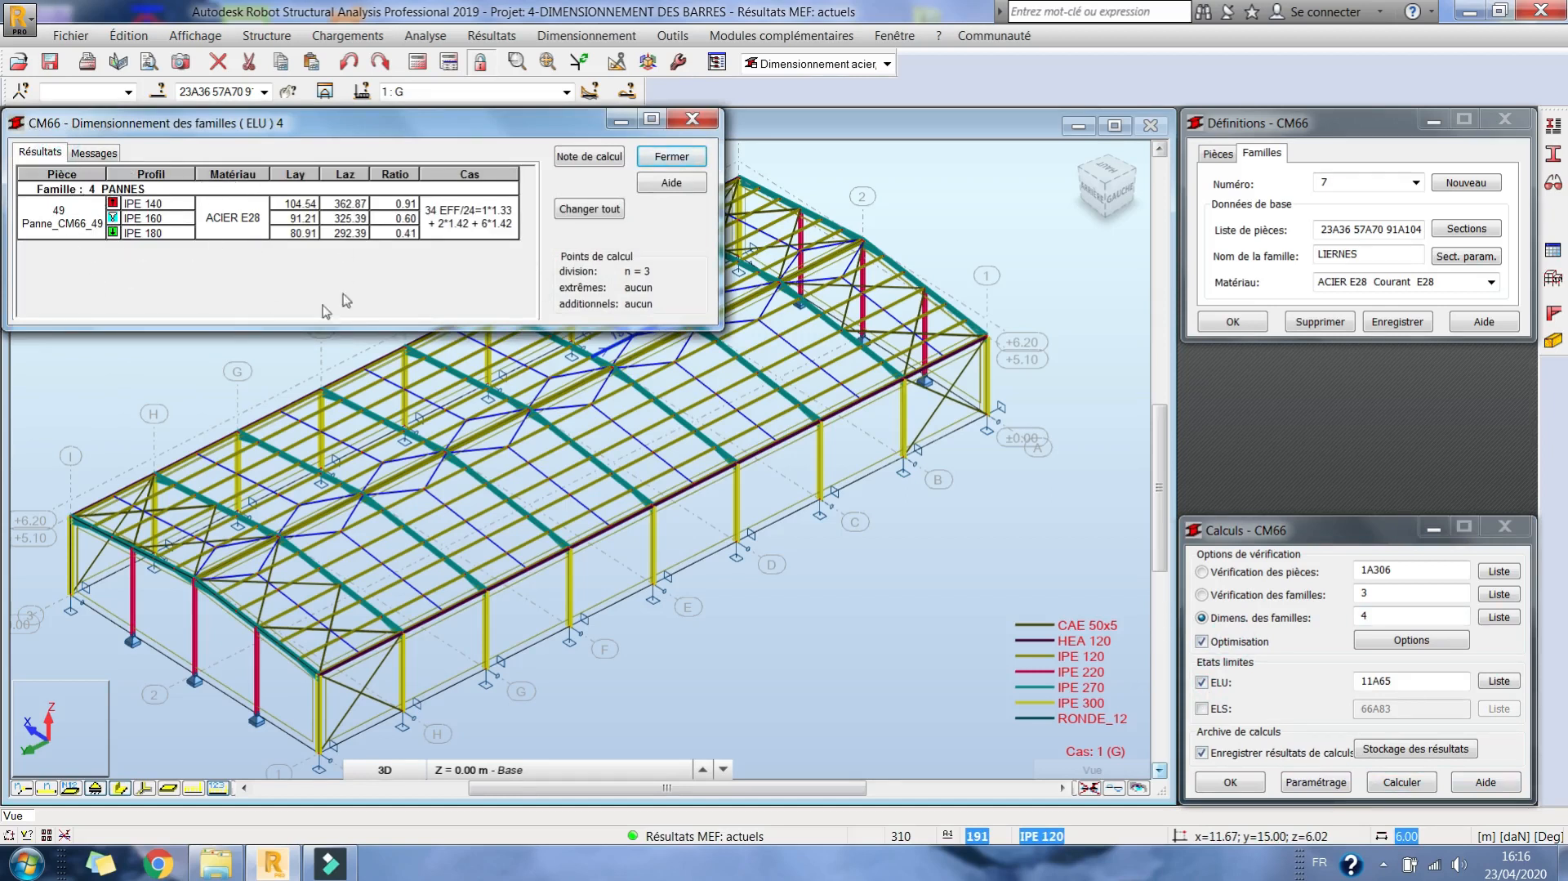
left_click(587, 166)
left_click(262, 304)
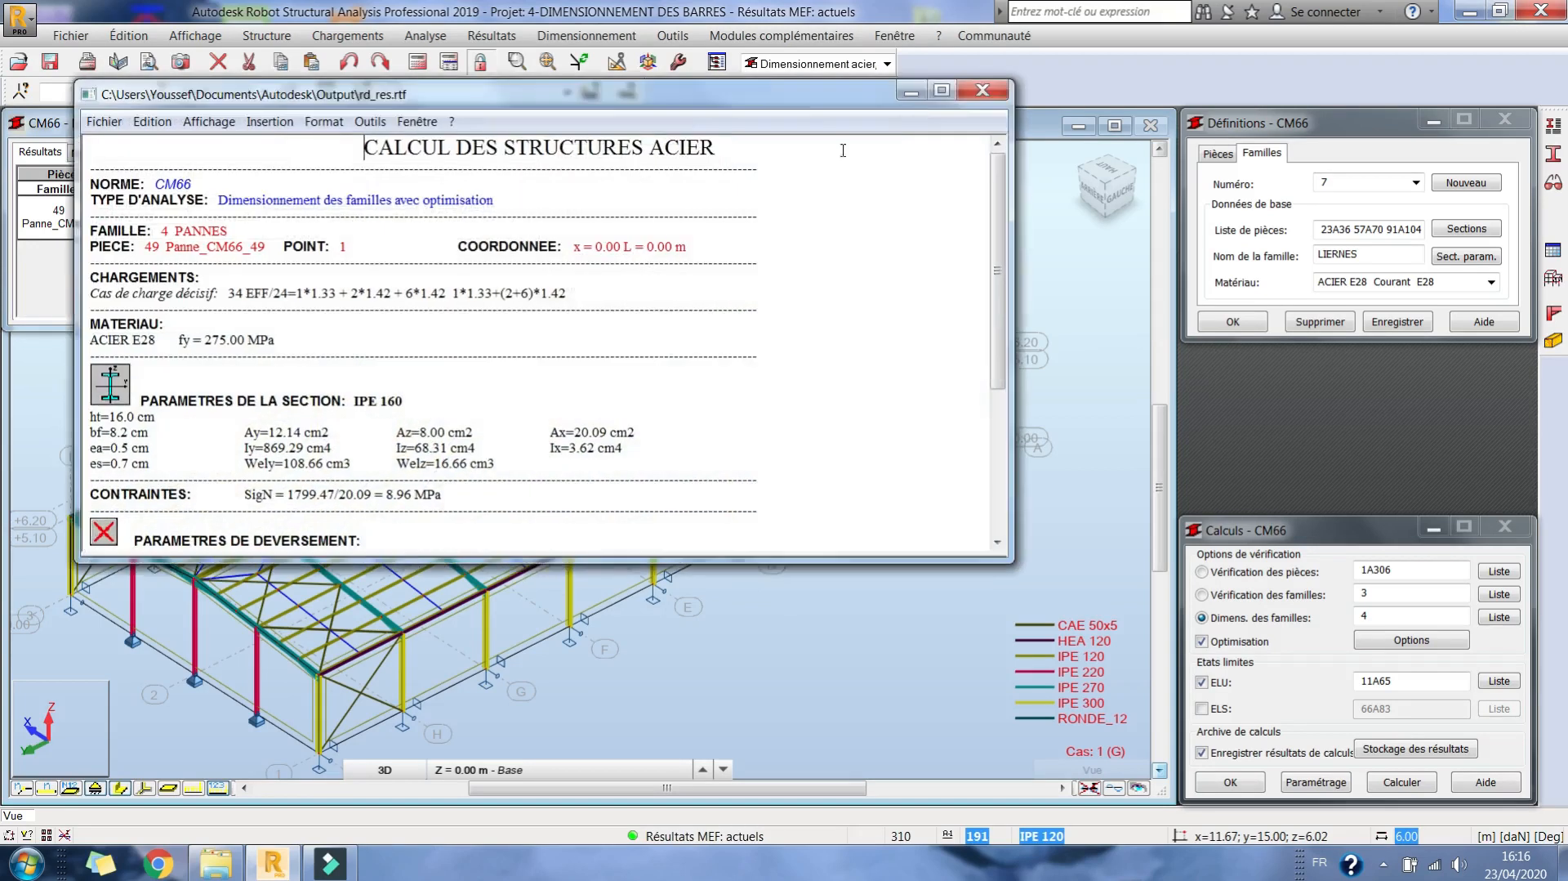
left_click(942, 90)
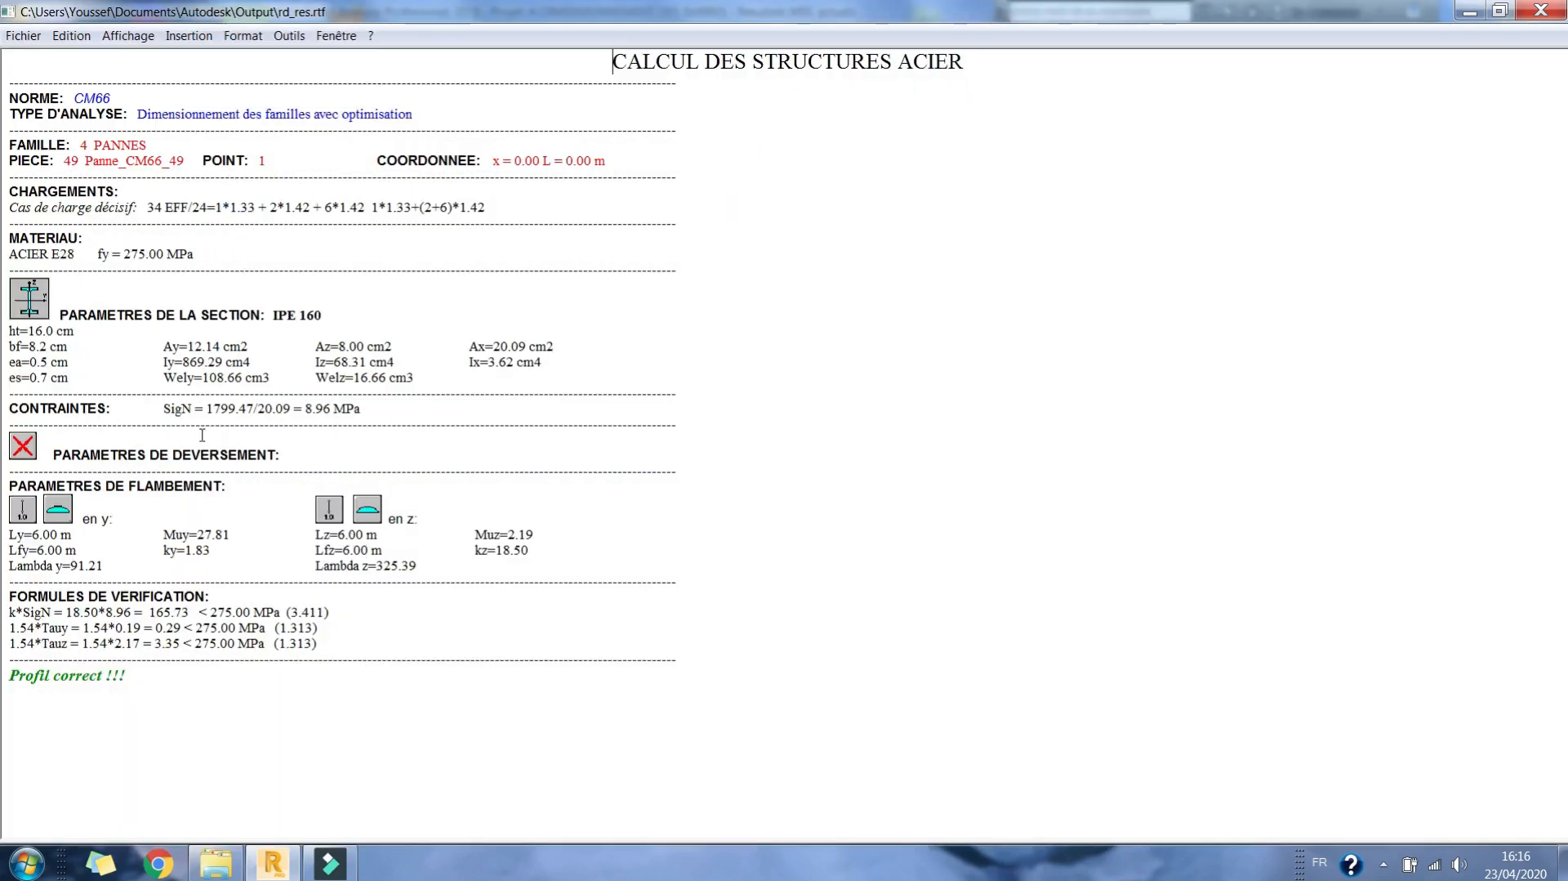
left_click_drag(384, 411, 168, 411)
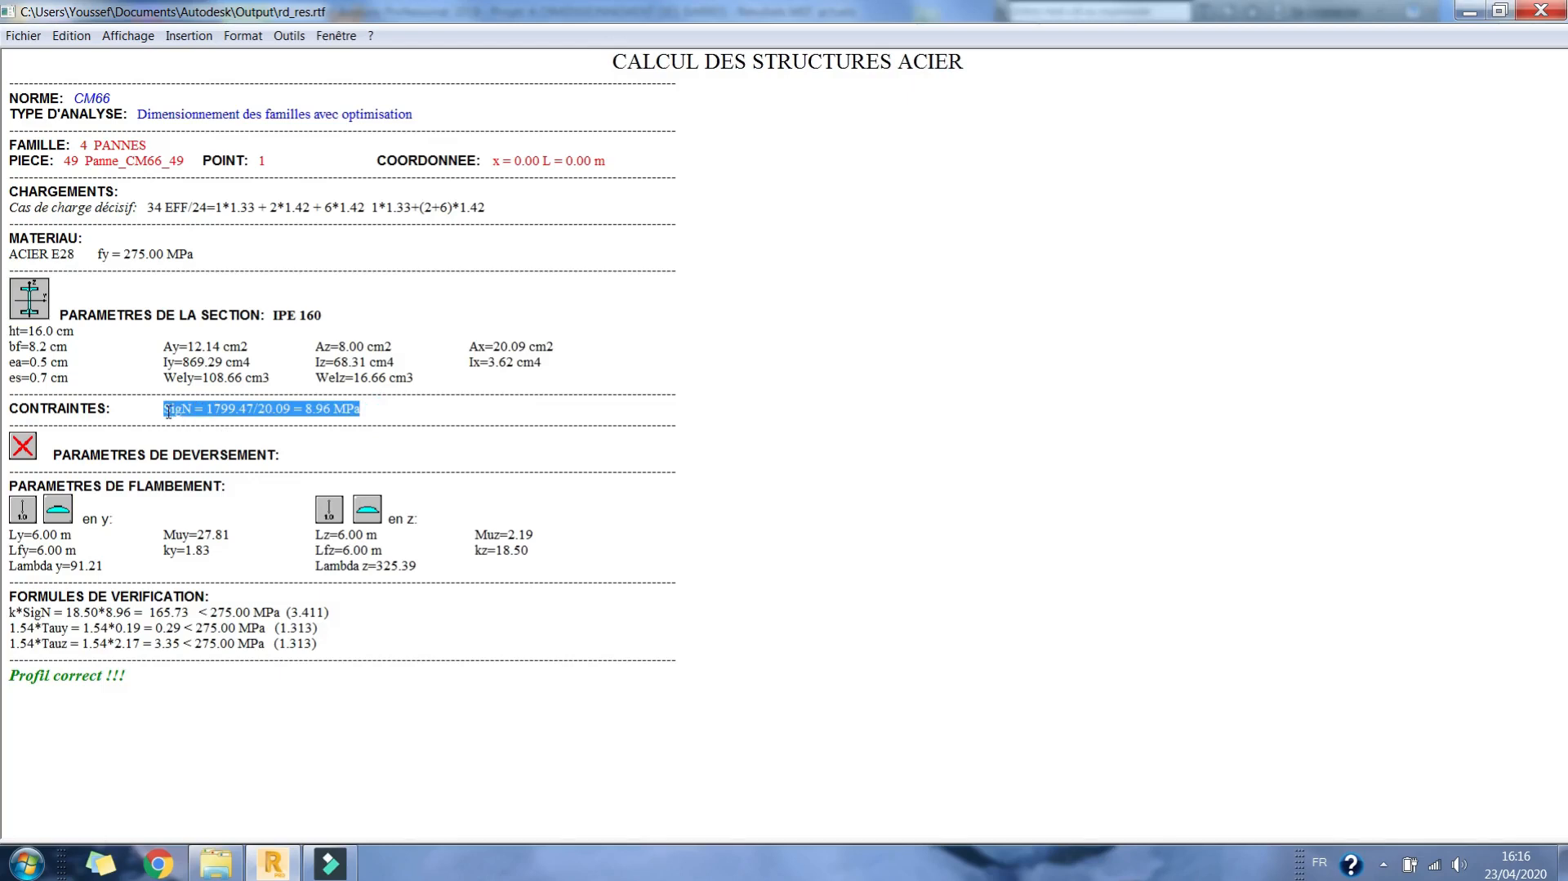
left_click(1555, 7)
left_click(656, 160)
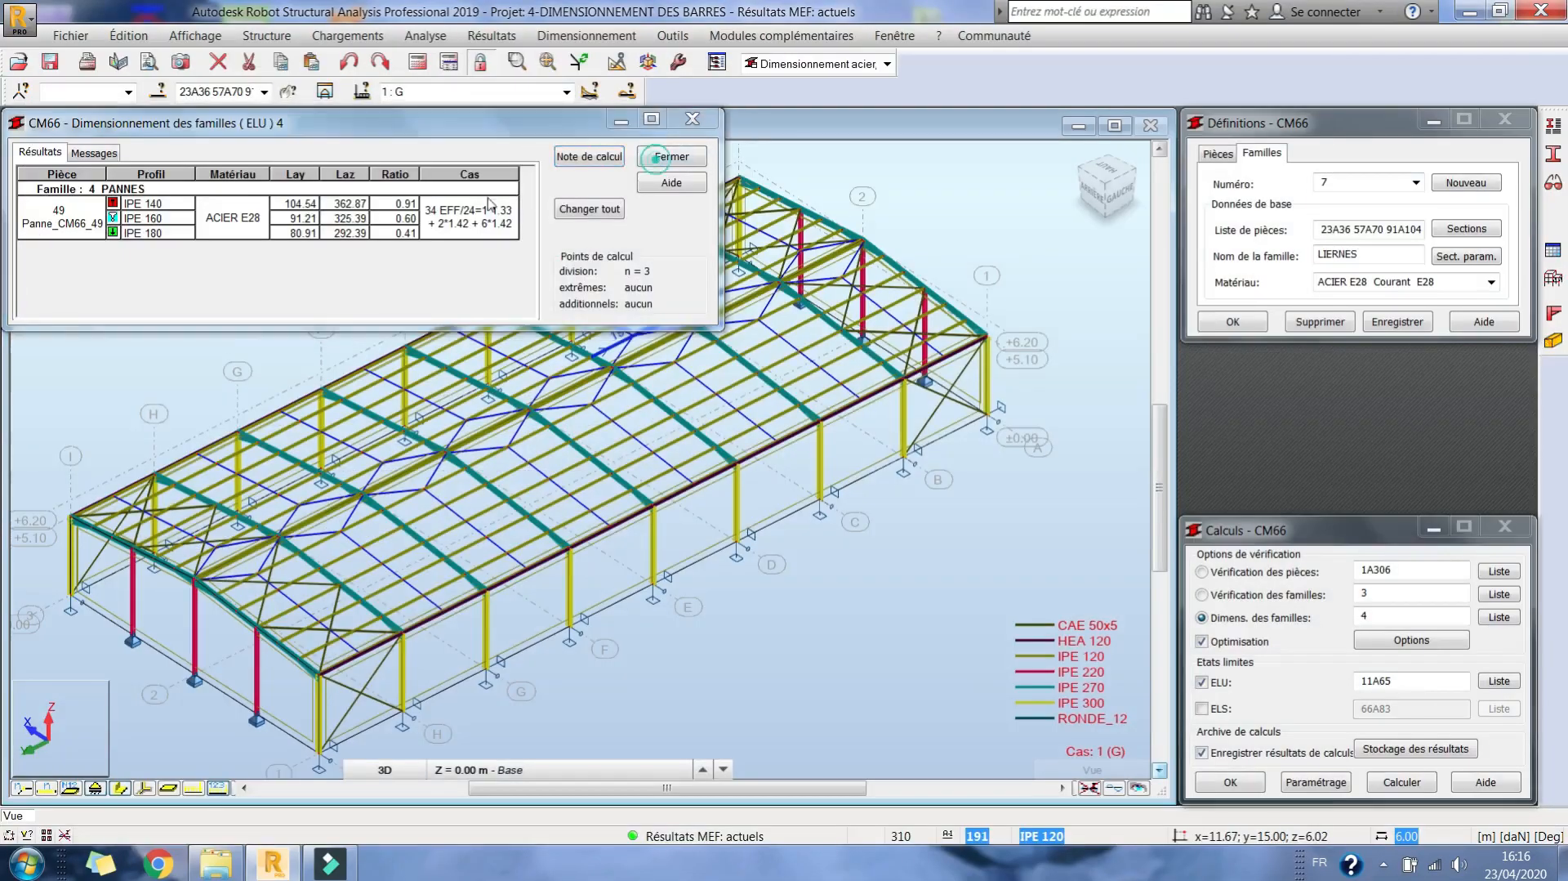
left_click(227, 289)
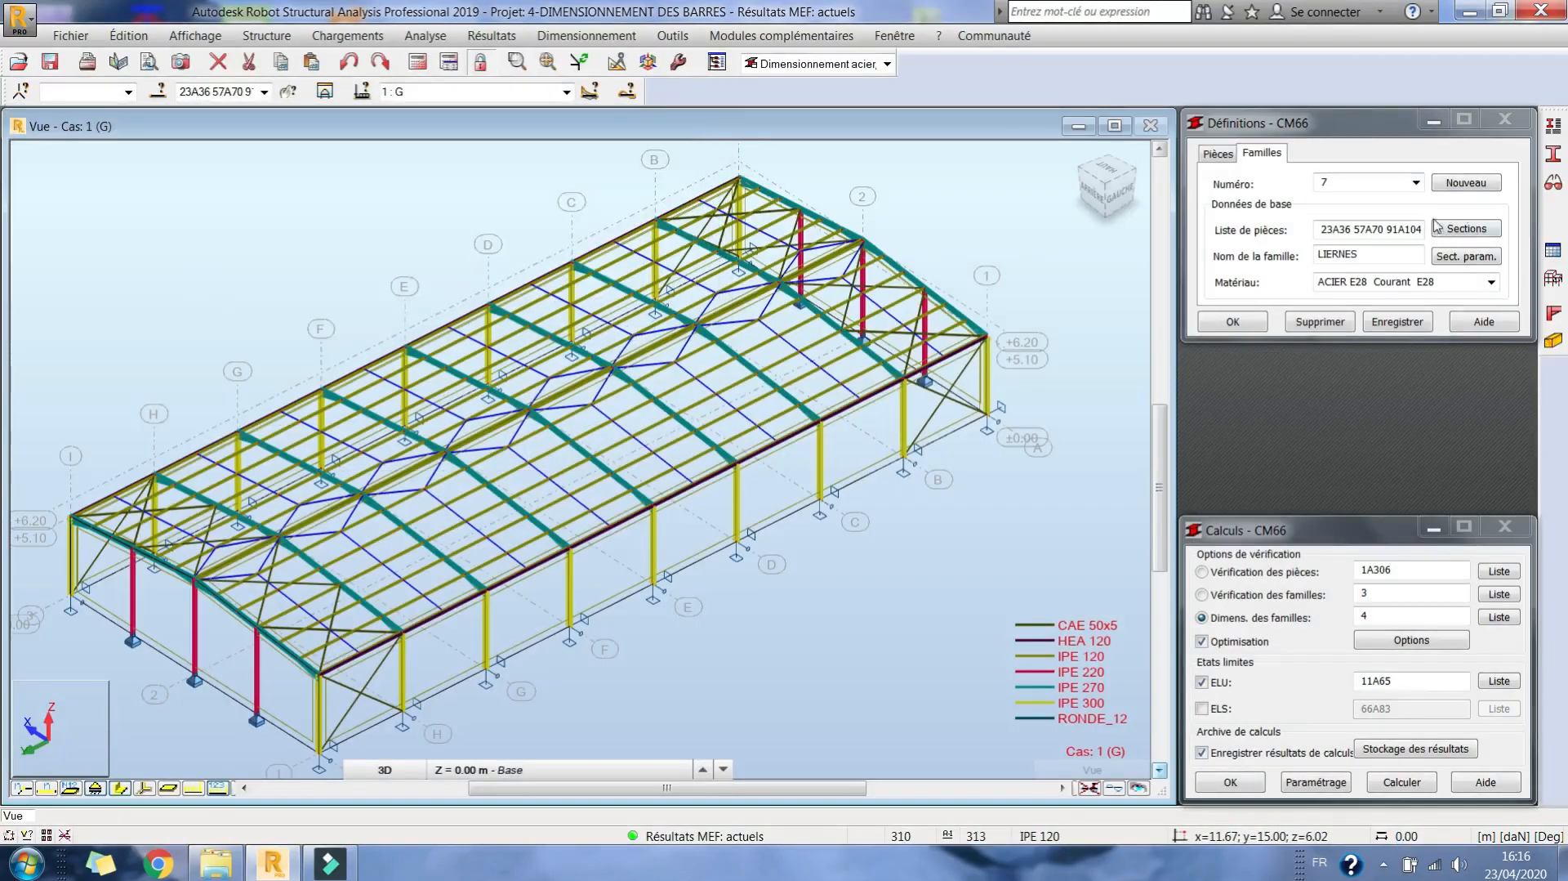
Set the buckling condition about the Z axis of the Panne_CM66 member type to 0.5 and save it over the existing type.
left_click(1555, 129)
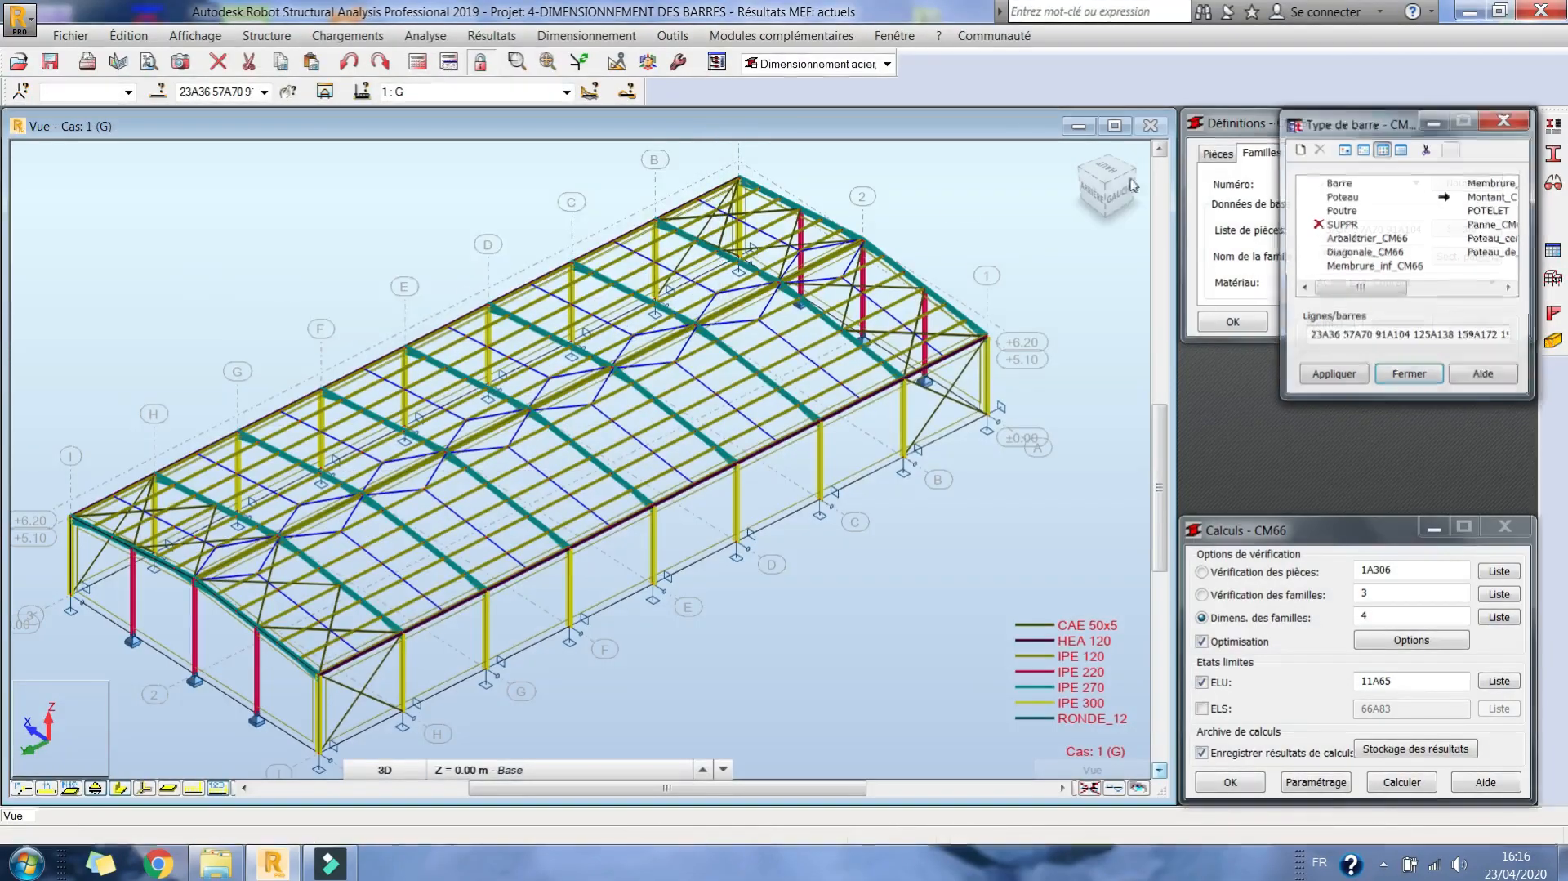
left_click(1428, 292)
double_click(1356, 196)
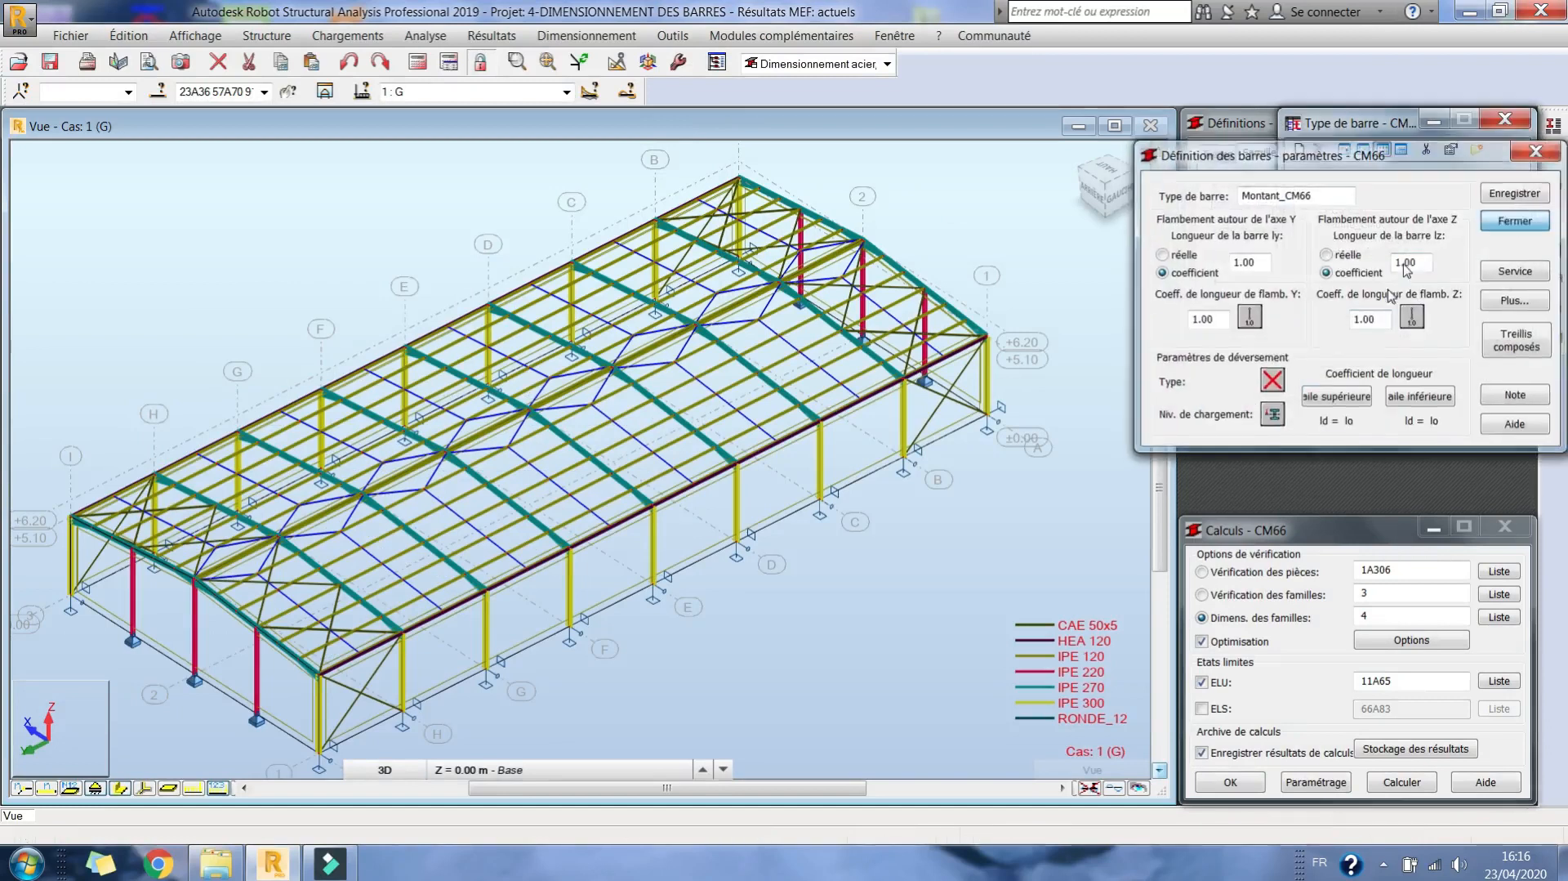
key("Escape")
double_click(1373, 226)
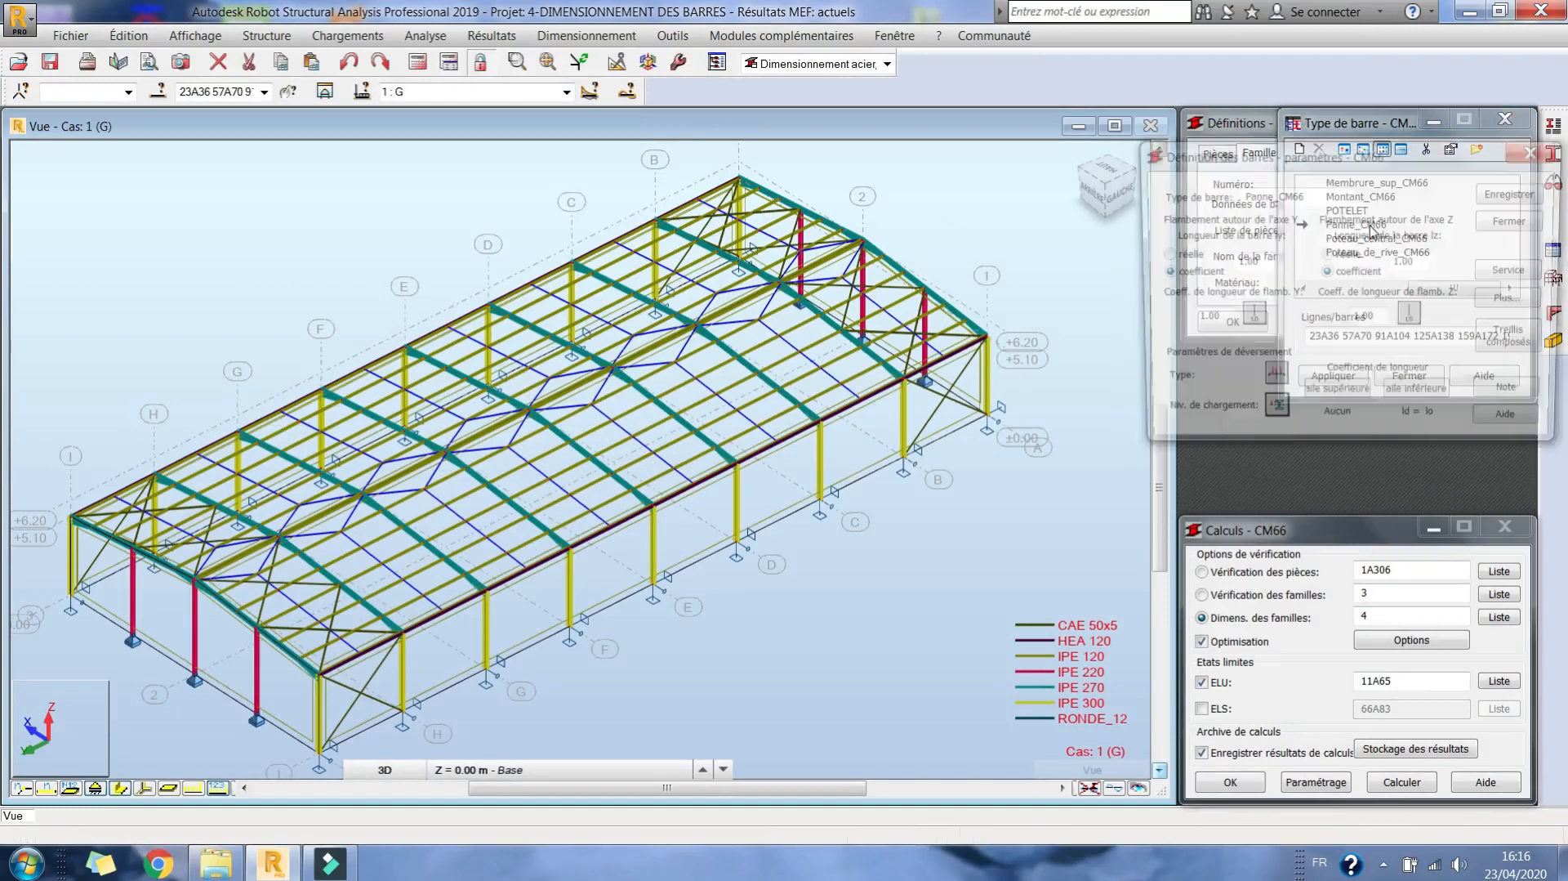
left_click(1413, 317)
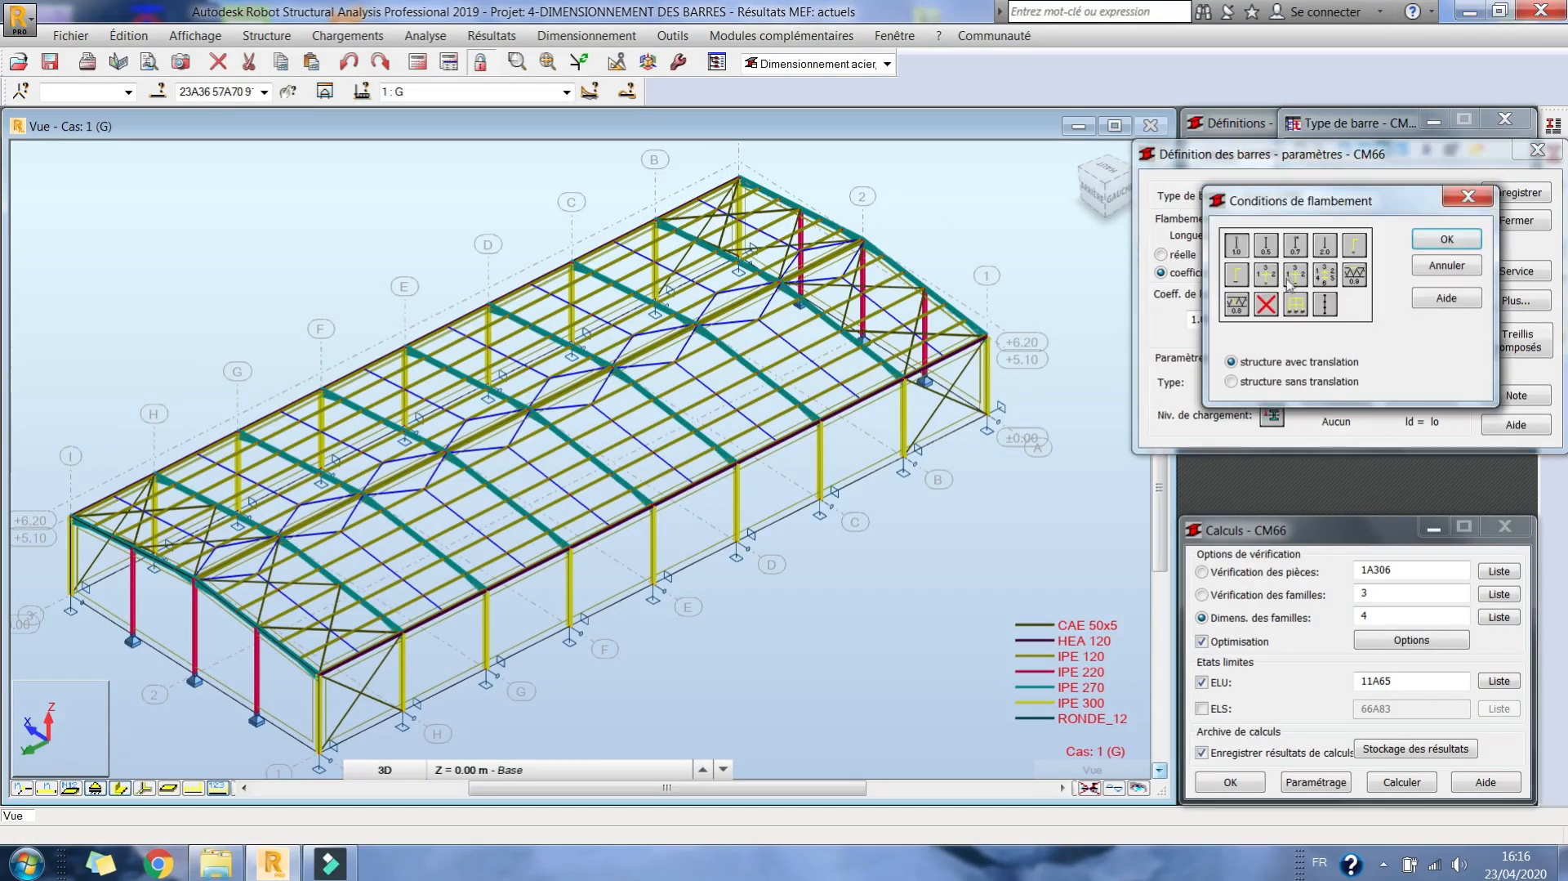
double_click(1267, 245)
left_click(1516, 192)
key("Return")
left_click(1530, 228)
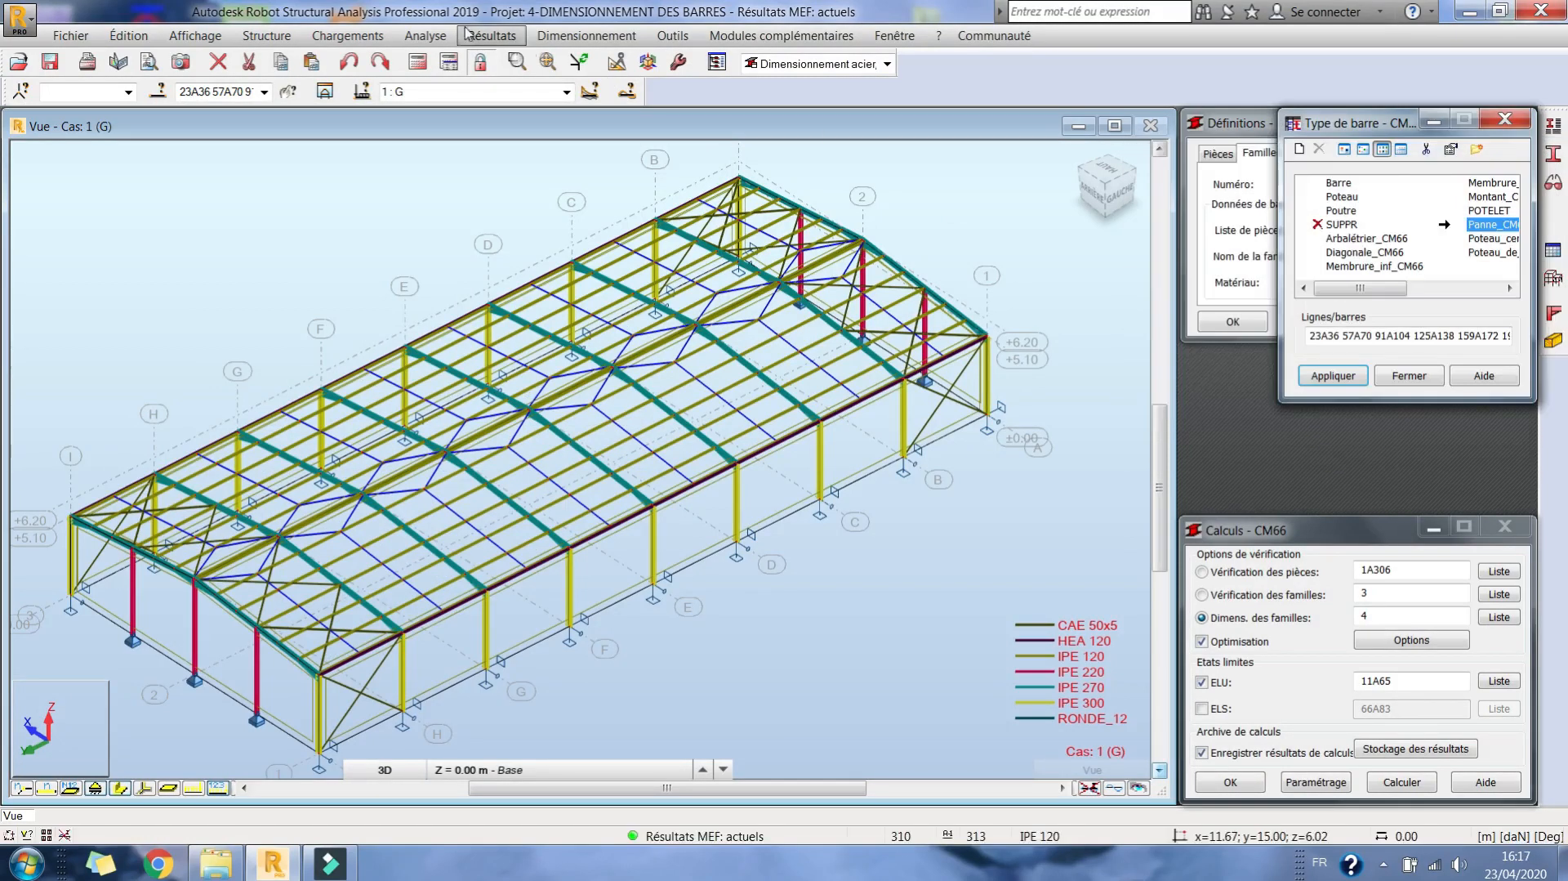
Rerun the structural analysis, close the member type definitions, and dimension family 4 again with optimisation at the ELU limit state.
left_click(417, 63)
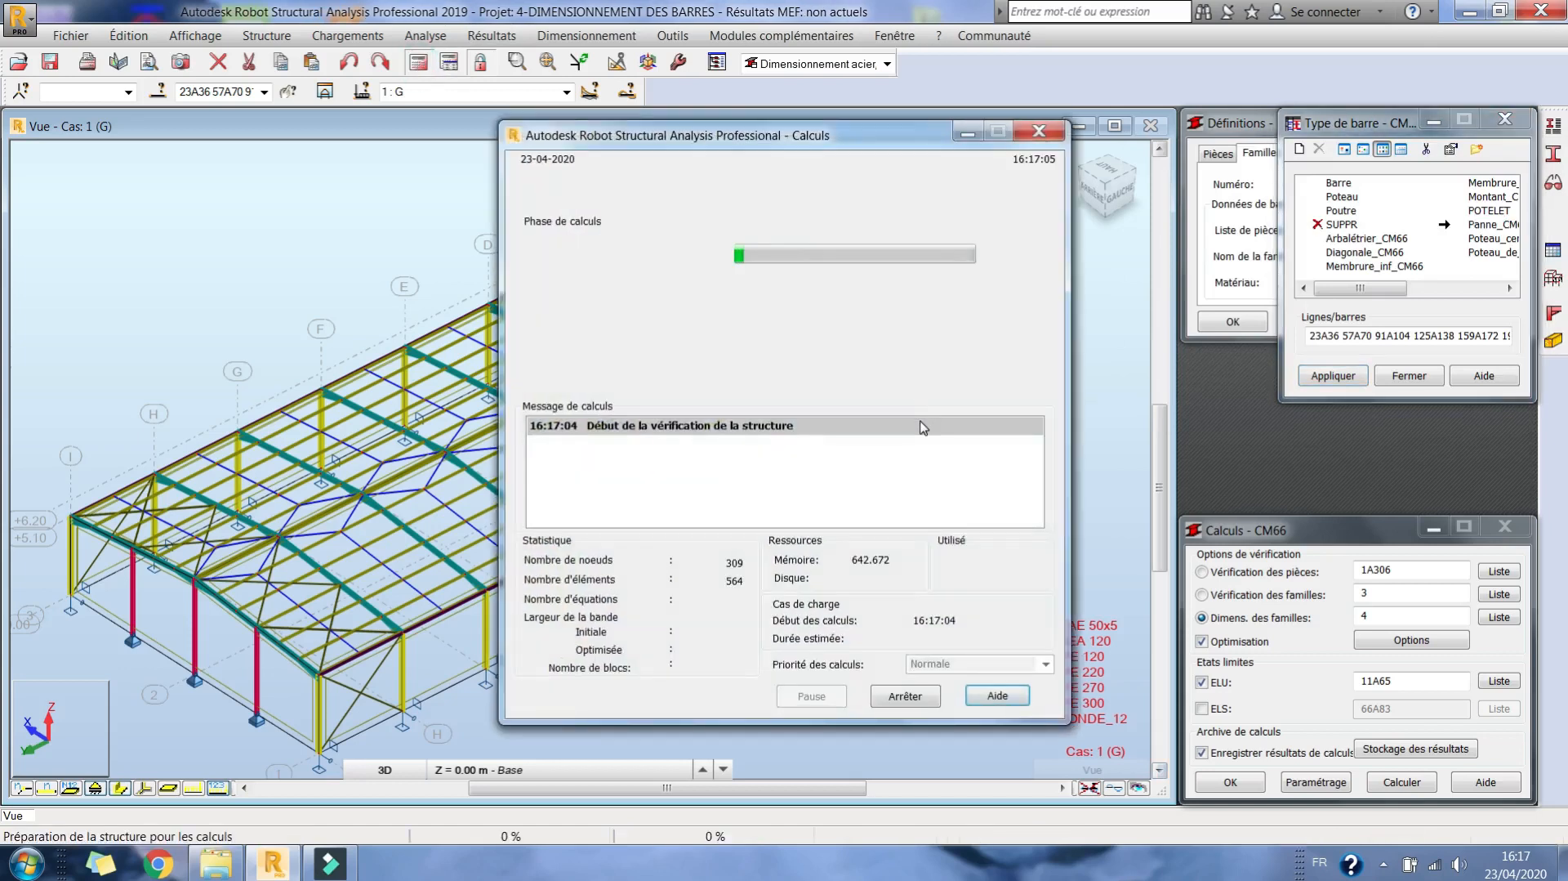
left_click(1436, 375)
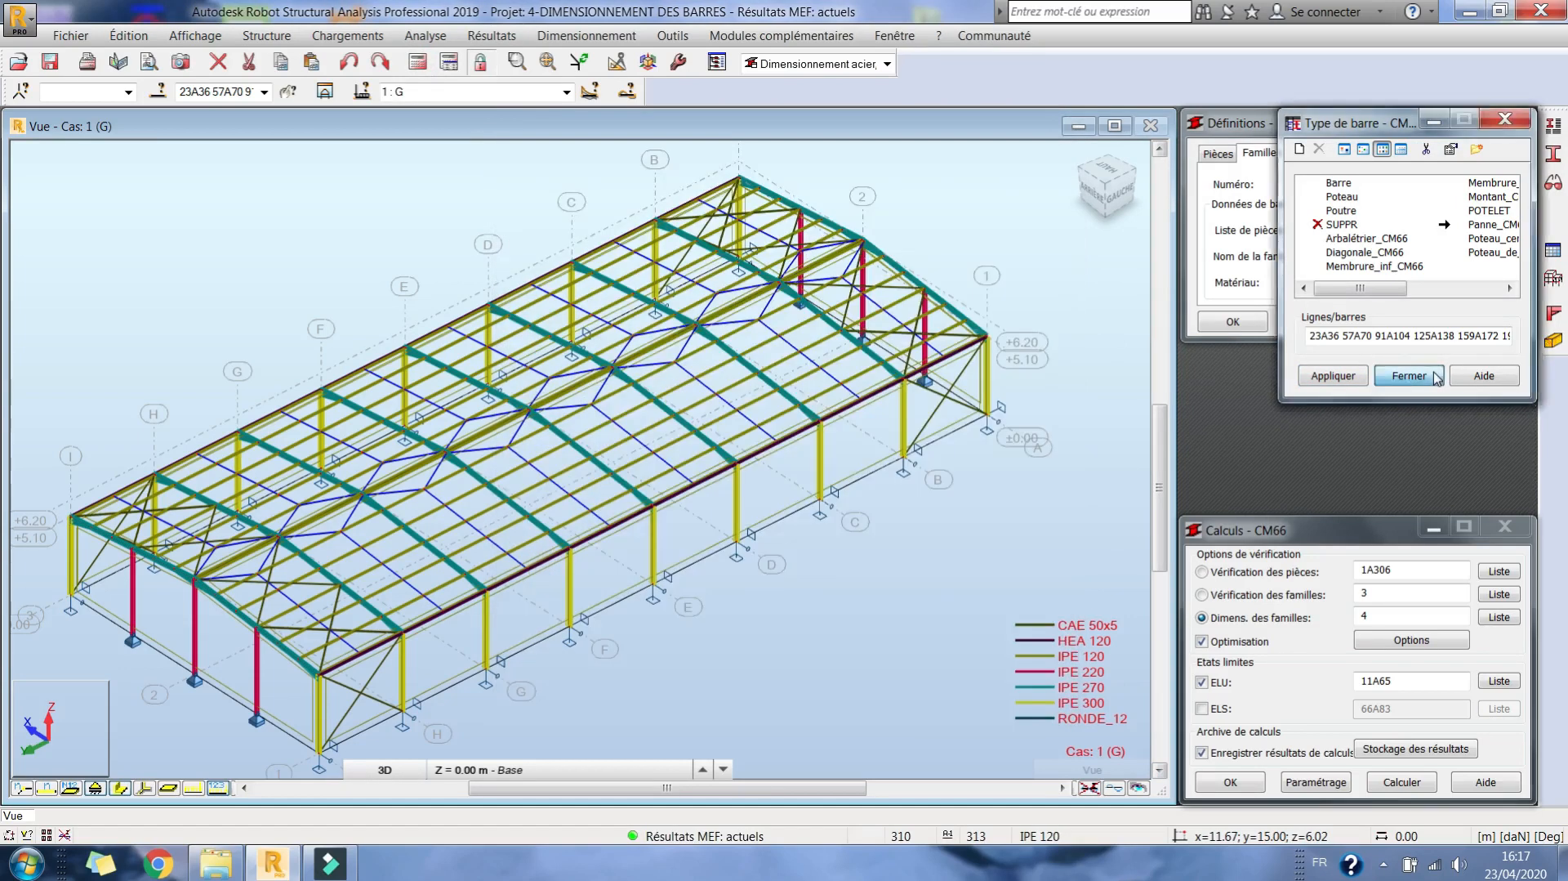
left_click(1432, 784)
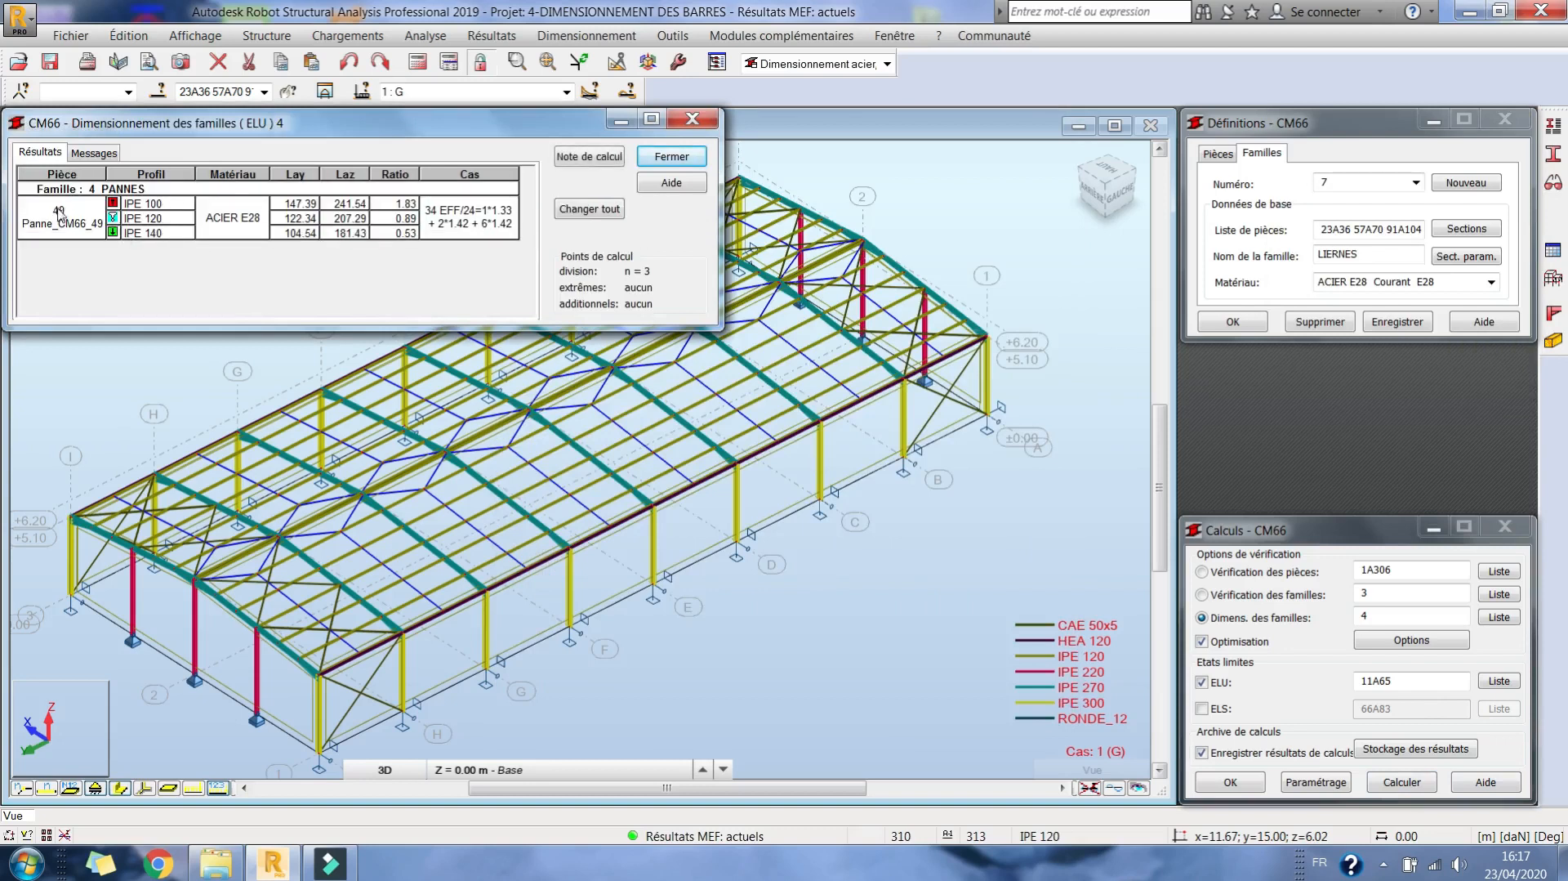
Open the calculation note for the new dimensioning of family 4 (PANNES) and enlarge it for reading.
left_click(588, 157)
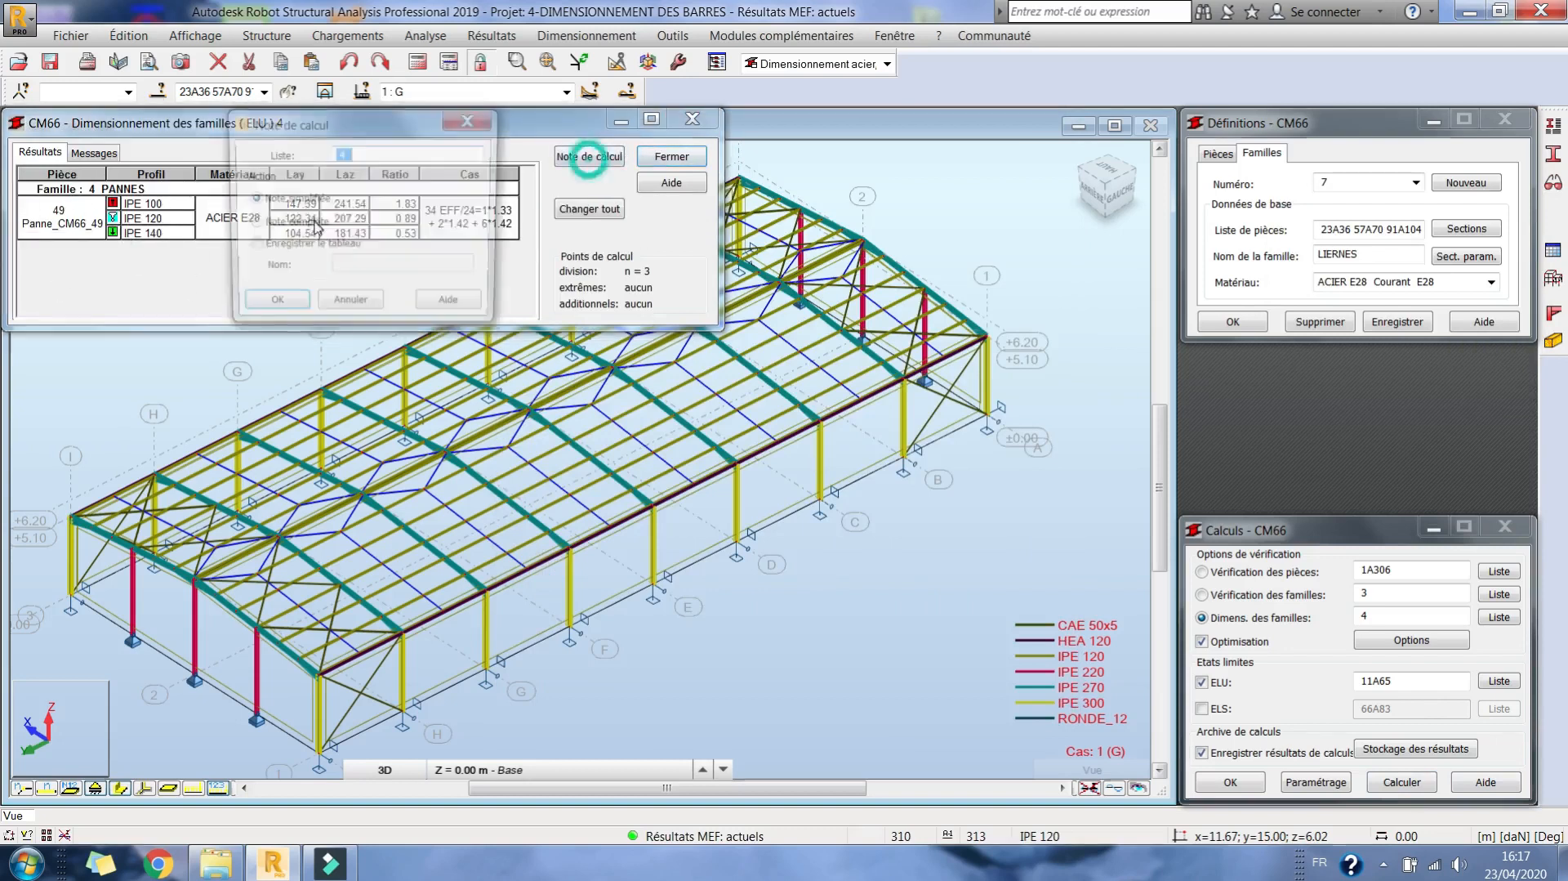
left_click(277, 299)
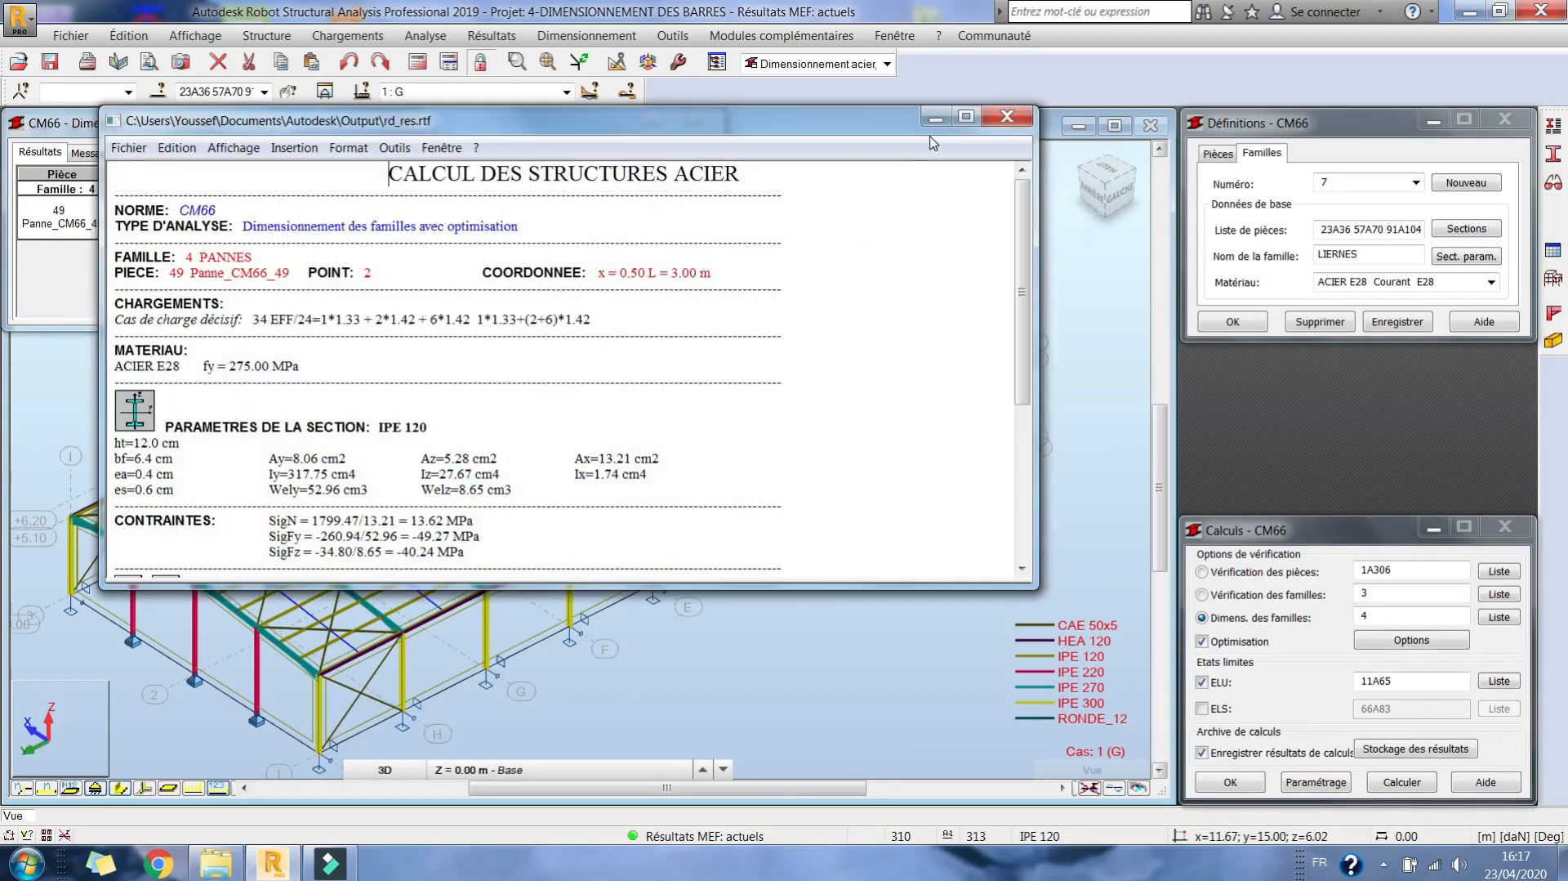
left_click(967, 117)
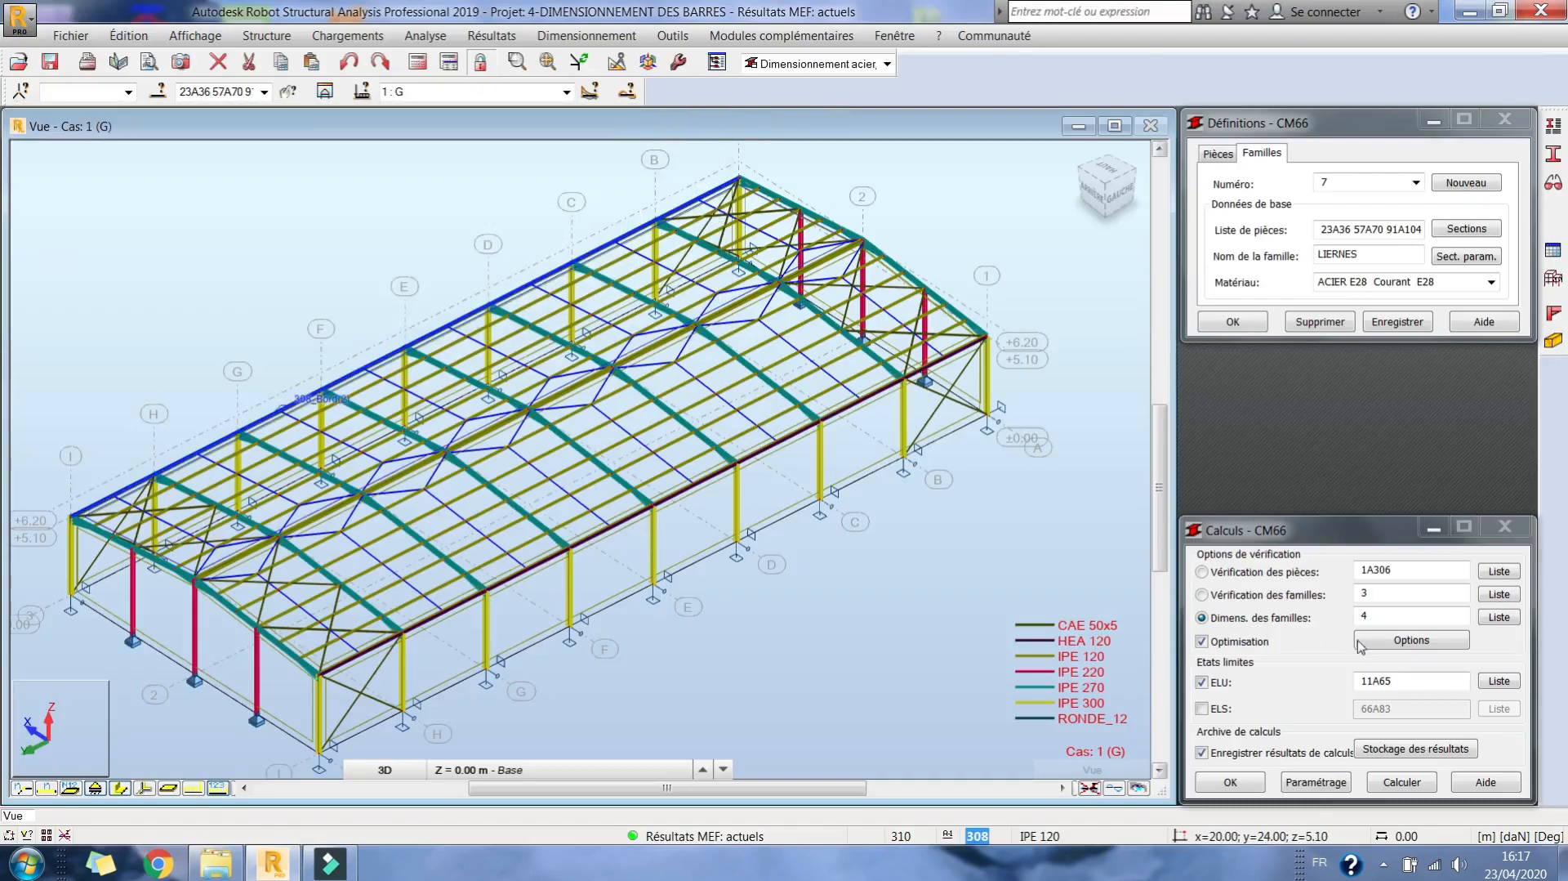
Run the verification of family 4 (PANNES) at the ELS limit state.
left_click(1224, 709)
left_click_drag(1401, 591, 1311, 595)
type("4")
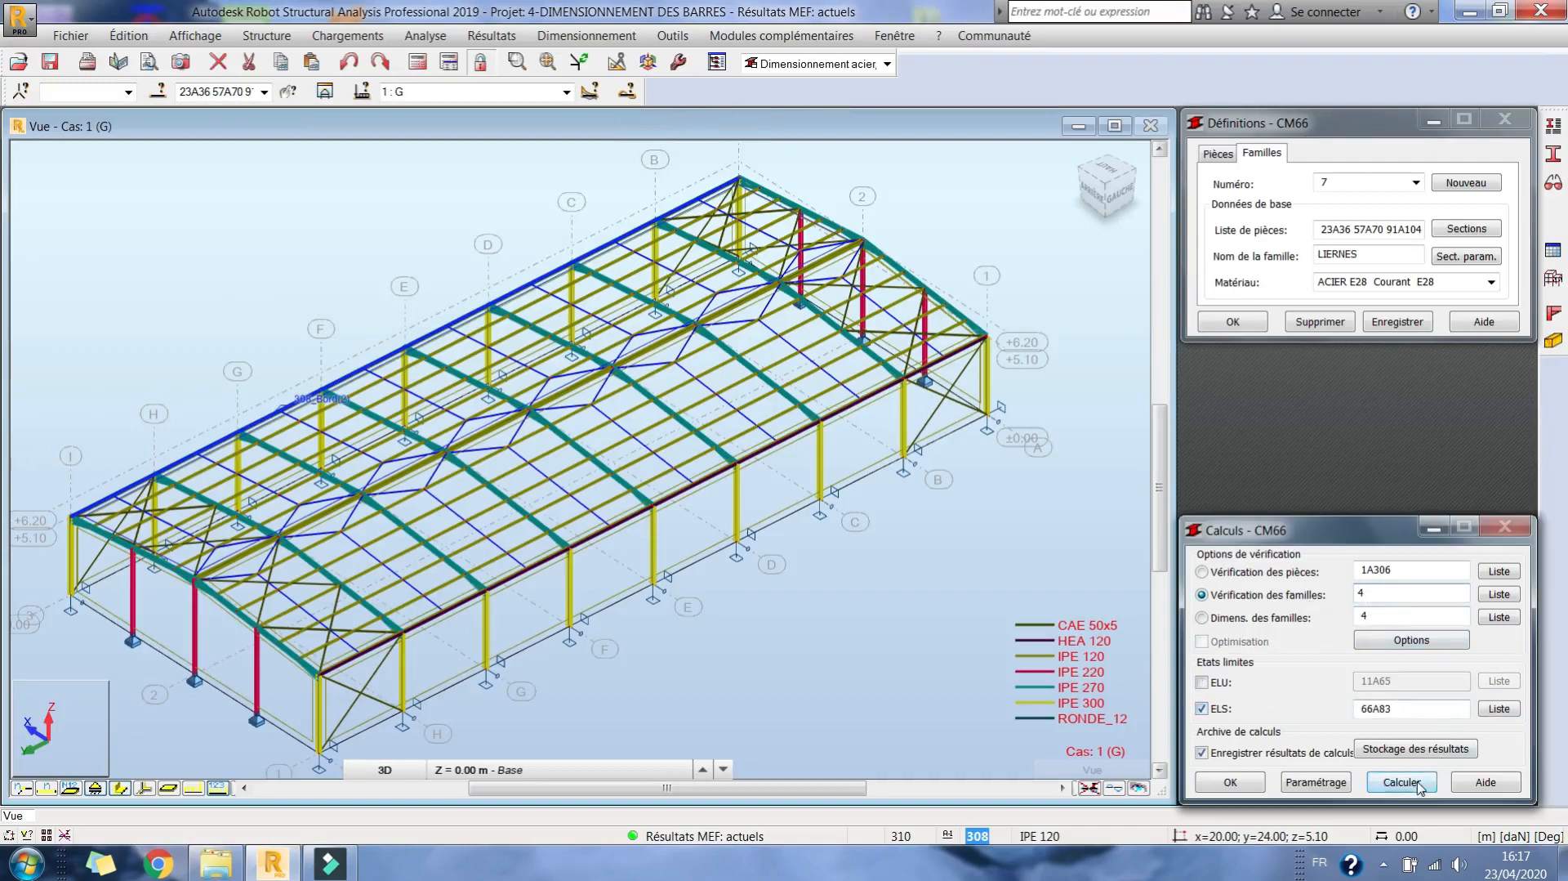
left_click(1420, 786)
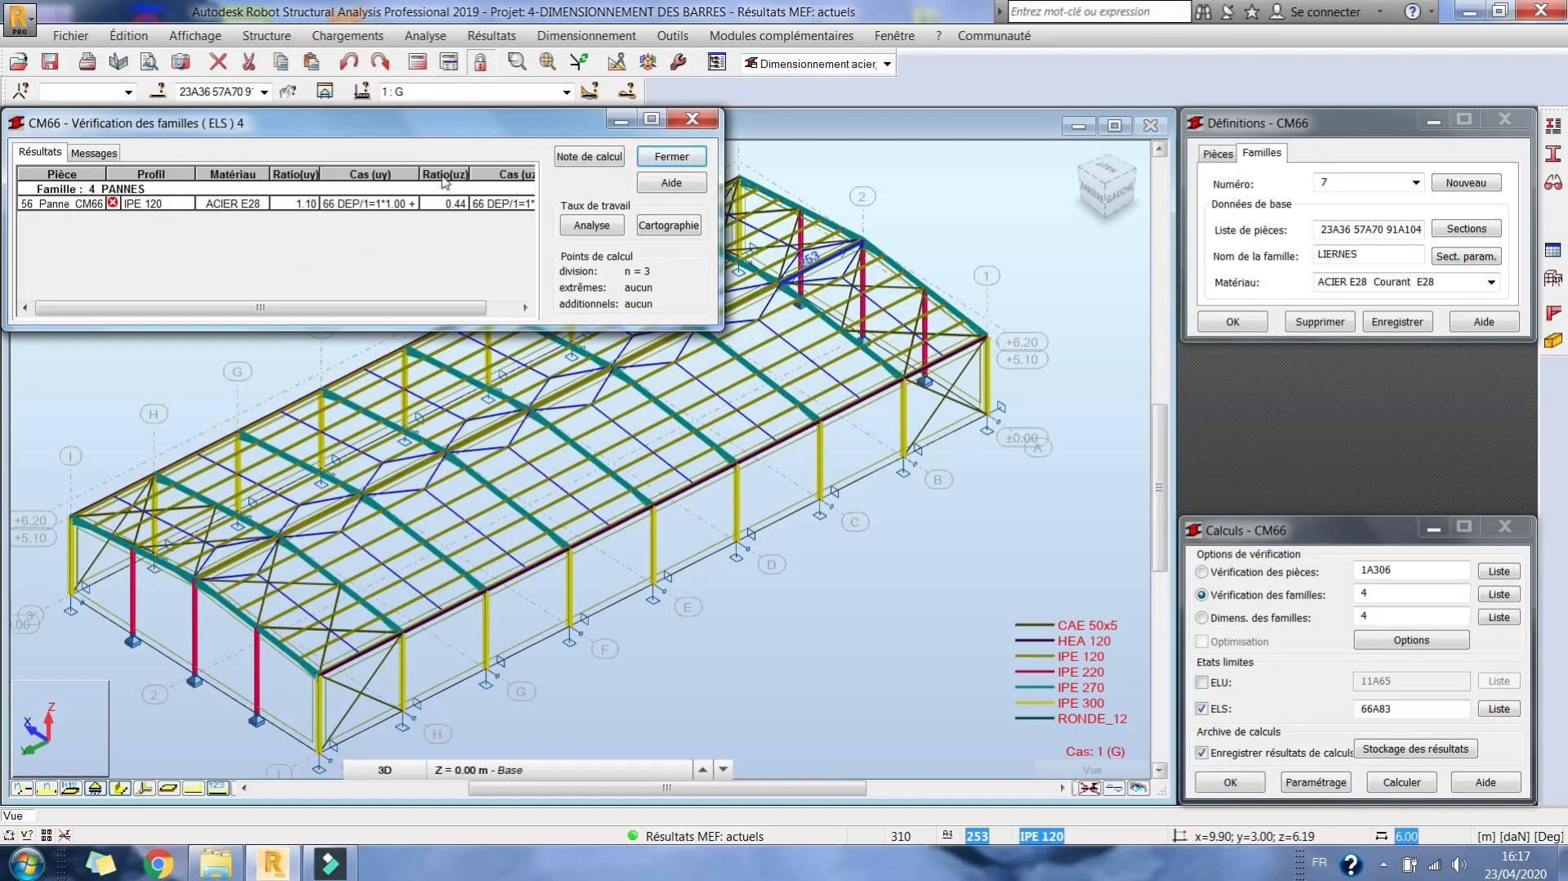
Open the complete calculation note for family 4's ELS verification and enlarge it for reading.
left_click_drag(453, 307, 362, 190)
left_click(589, 156)
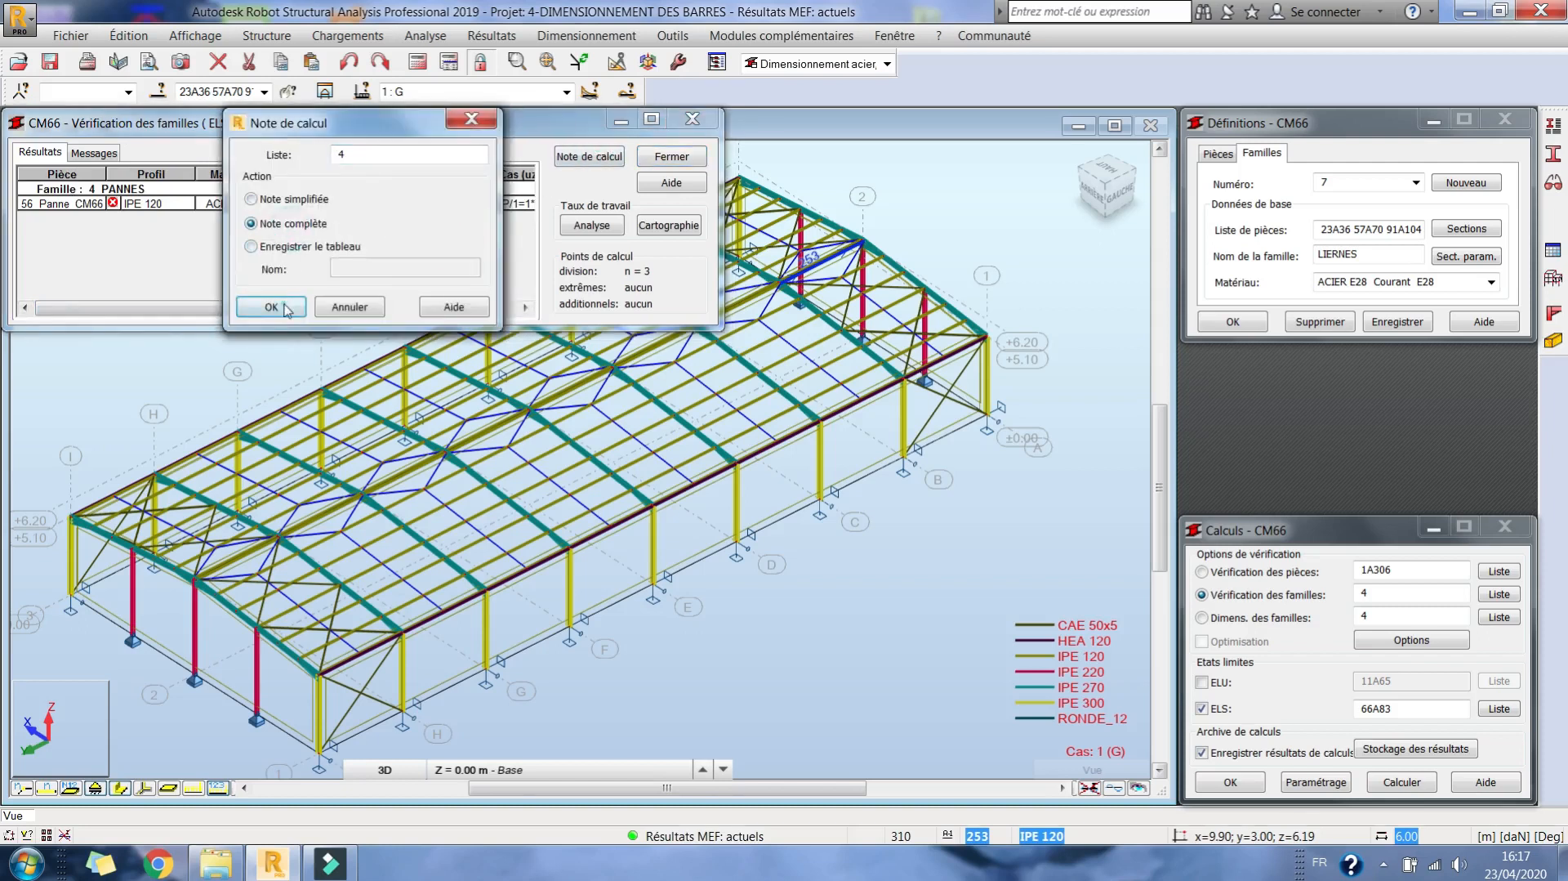
left_click(272, 307)
left_click(1001, 141)
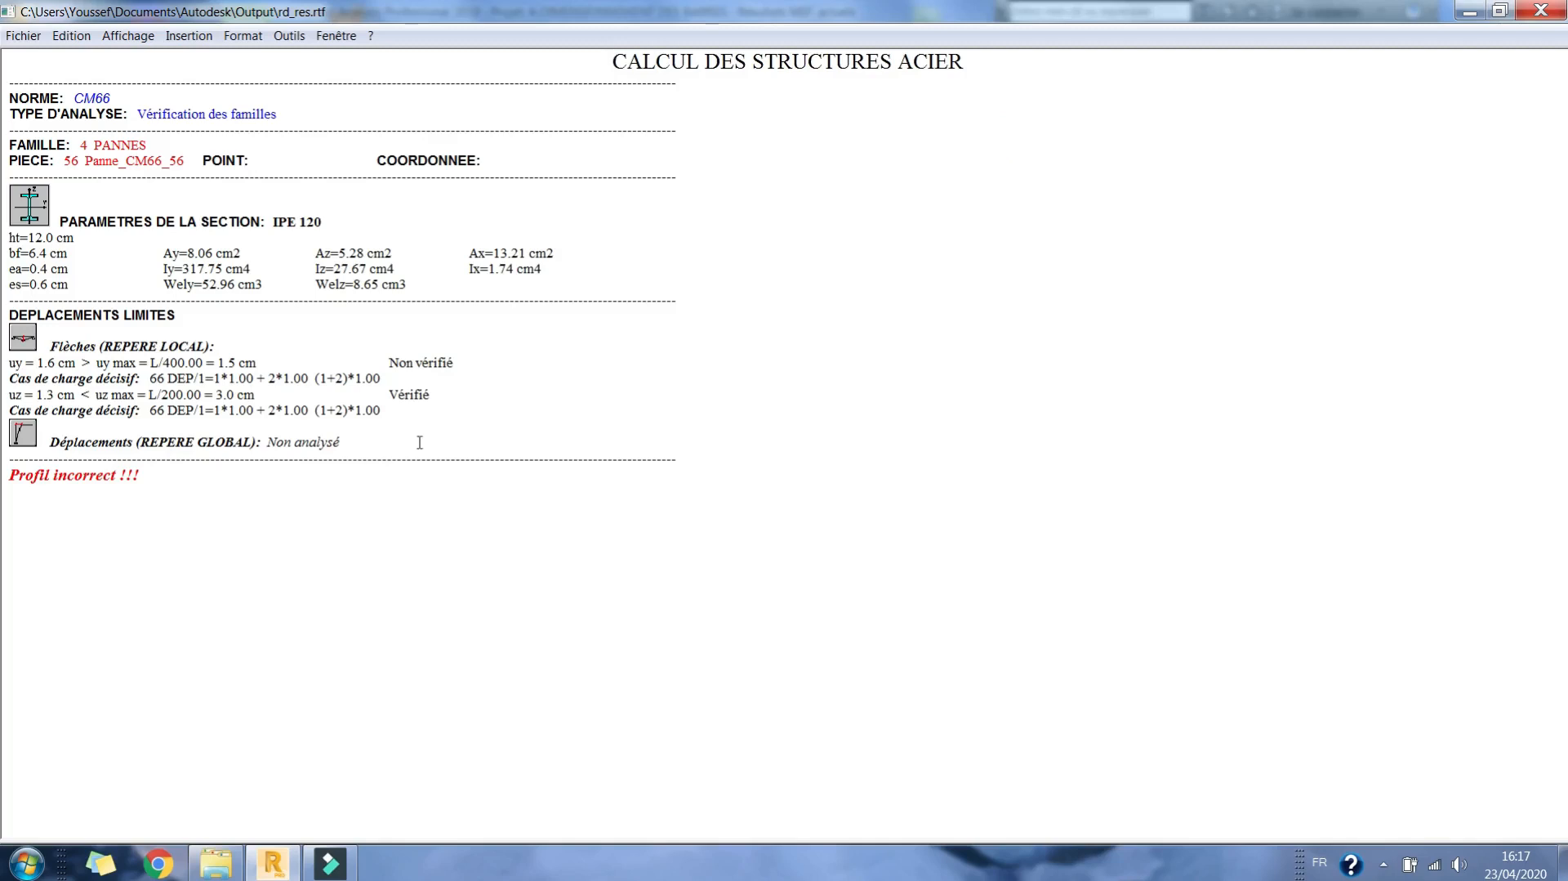
Examine the local deflections uy and uz against their limits and the global displacements in family 4's ELS calculation note.
left_click_drag(472, 413, 37, 363)
left_click(197, 404)
left_click_drag(215, 346, 100, 346)
left_click(206, 454)
left_click_drag(266, 442, 145, 447)
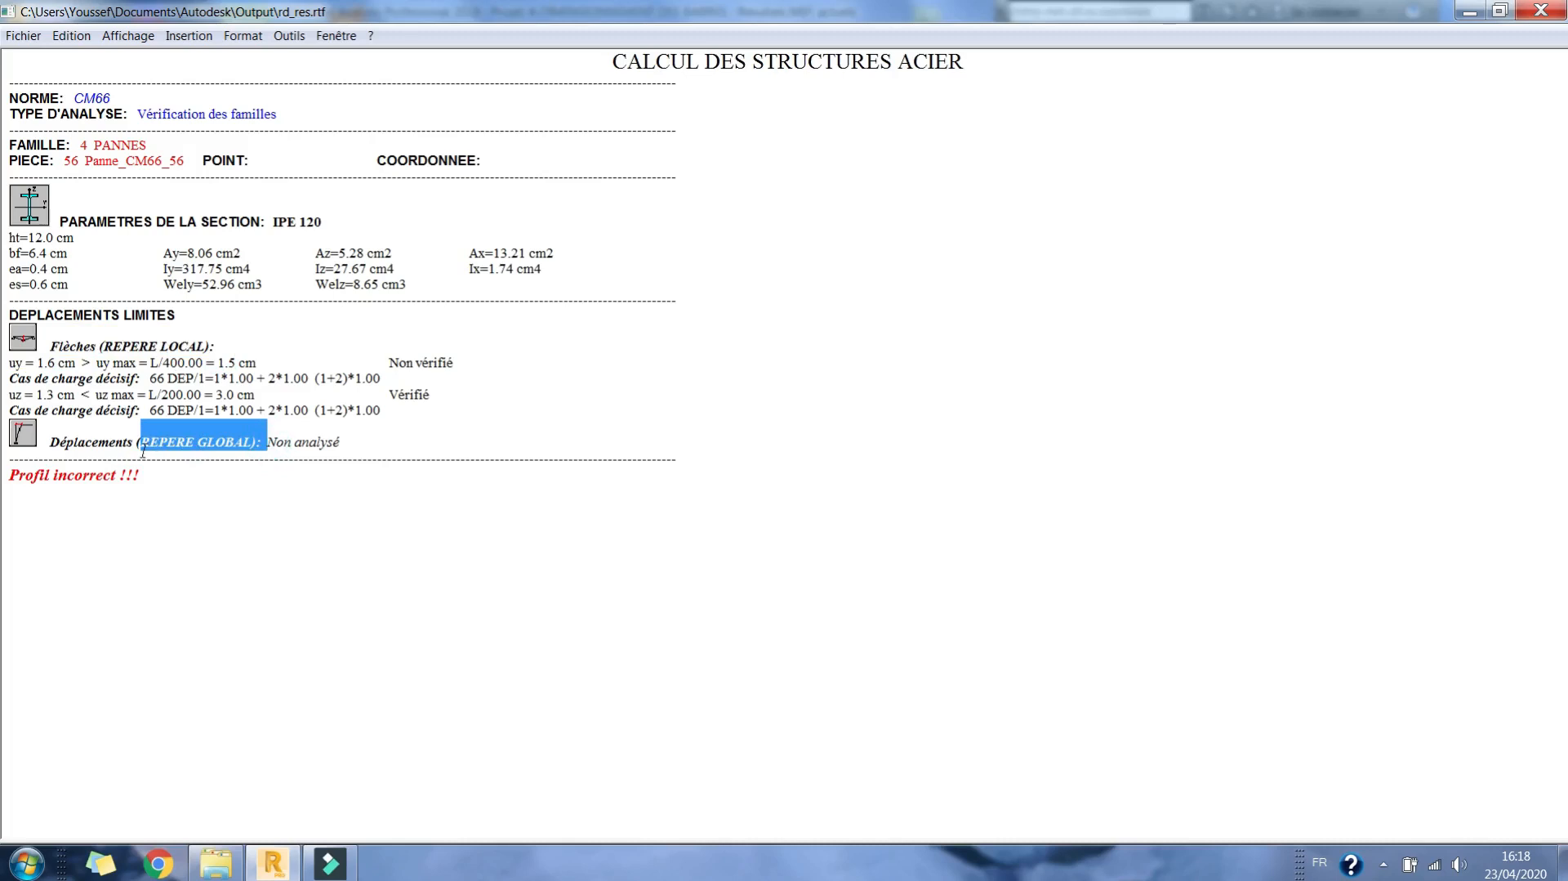
left_click(241, 340)
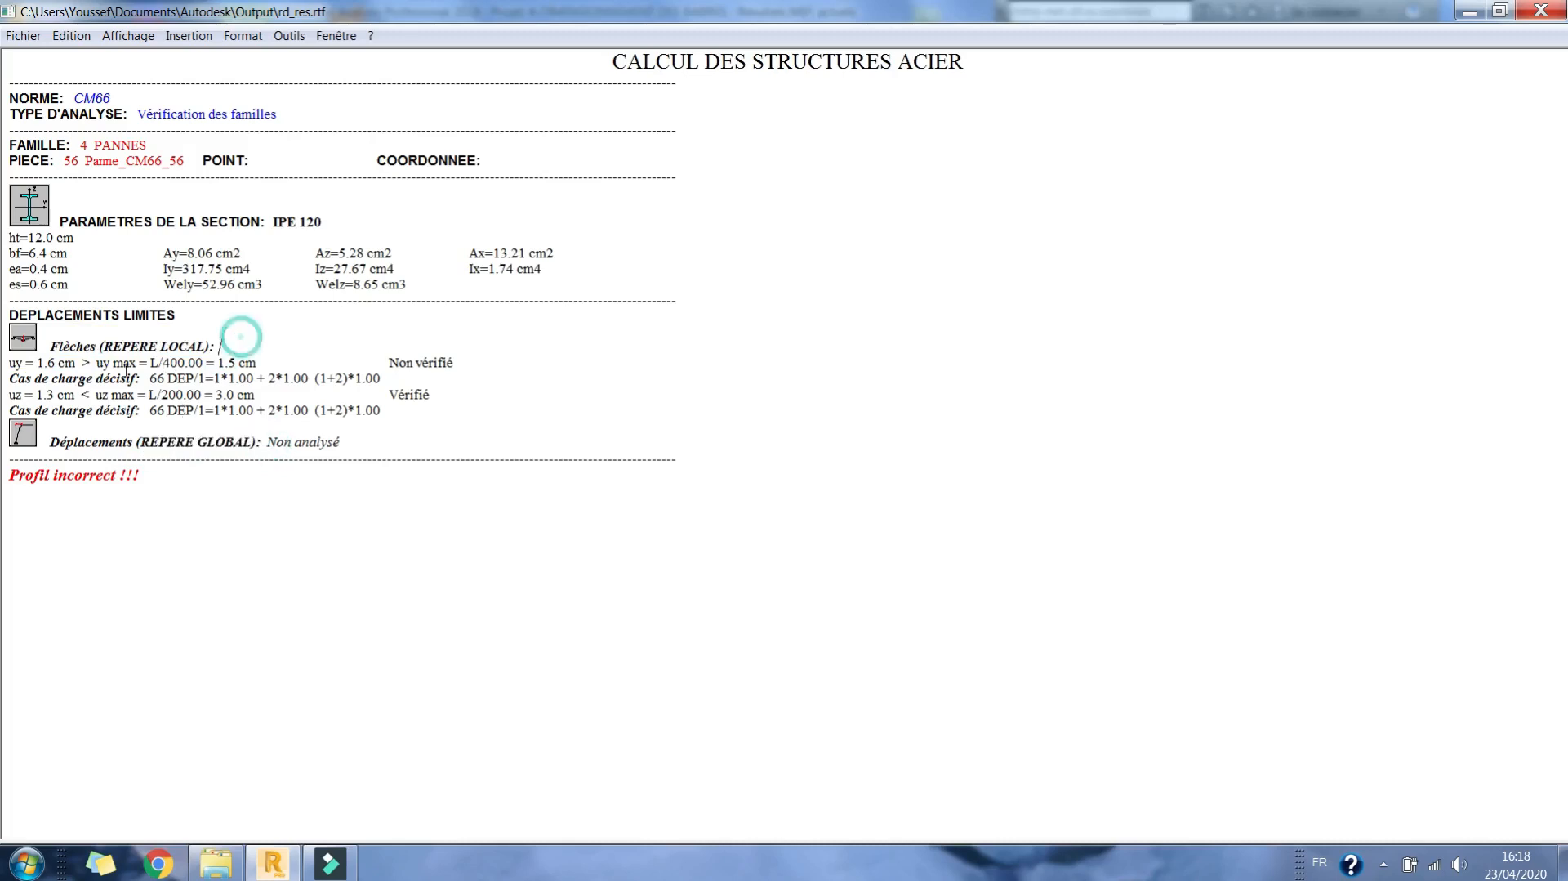
double_click(56, 367)
left_click_drag(256, 365, 10, 365)
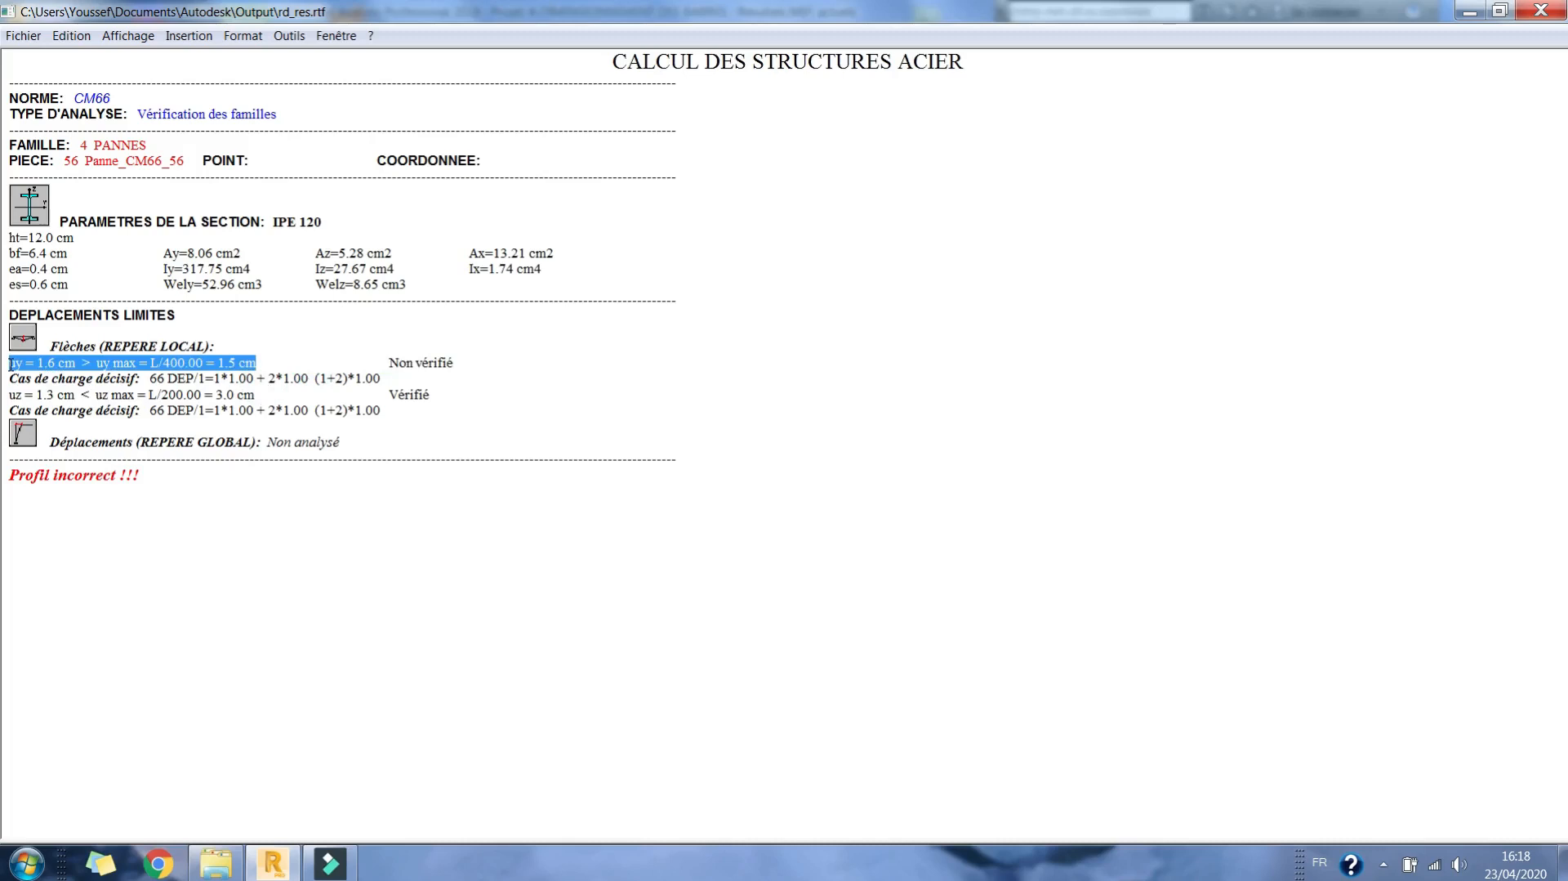
left_click_drag(255, 396, 8, 369)
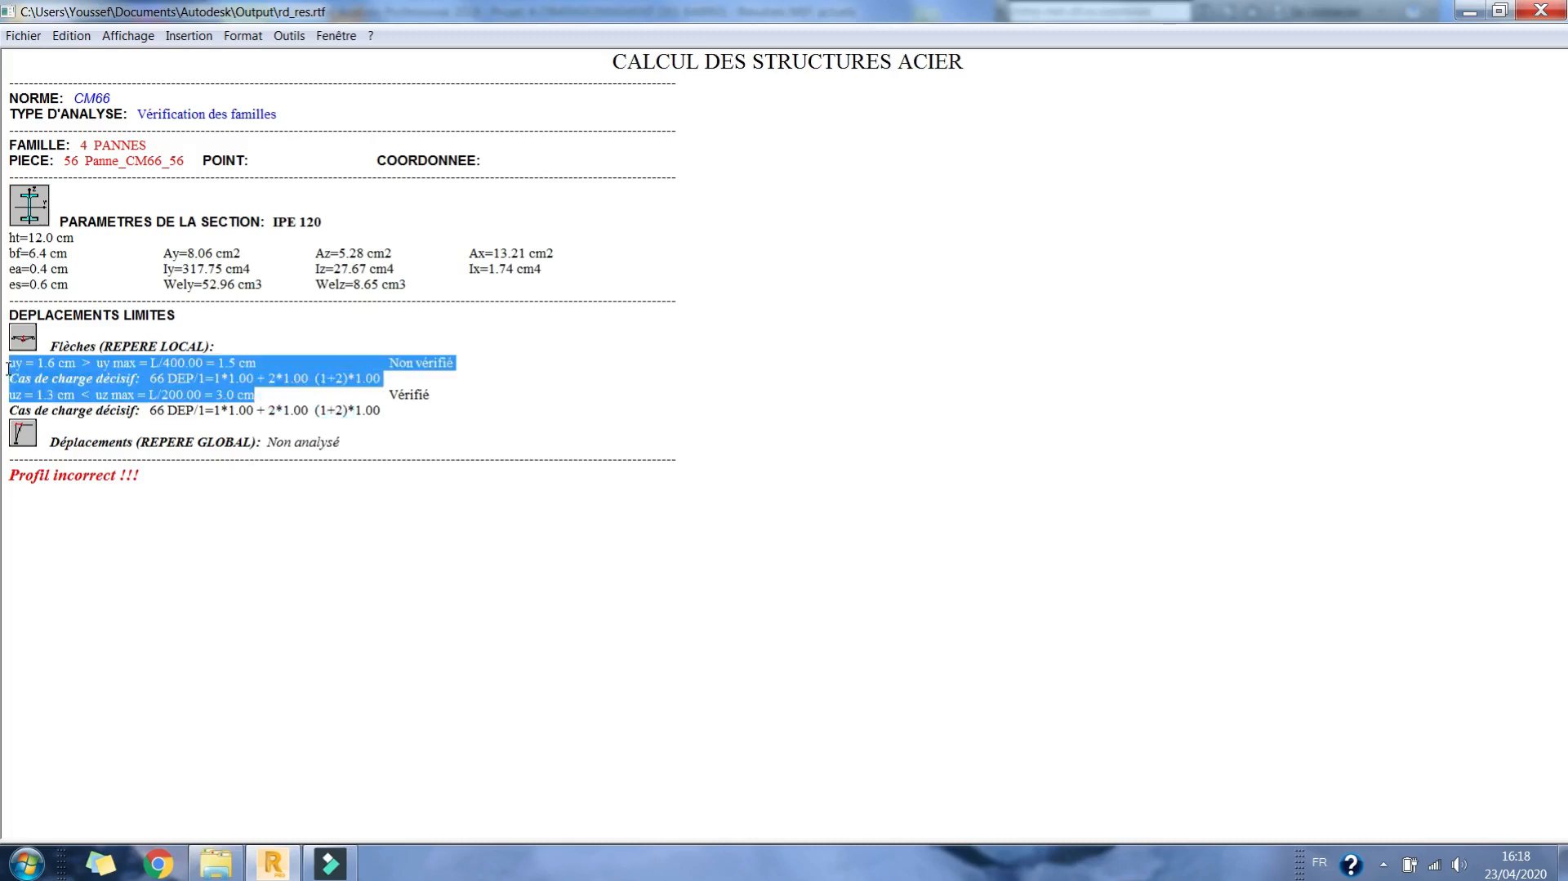
left_click(325, 388)
left_click_drag(255, 396, 8, 360)
left_click_drag(422, 411, 10, 367)
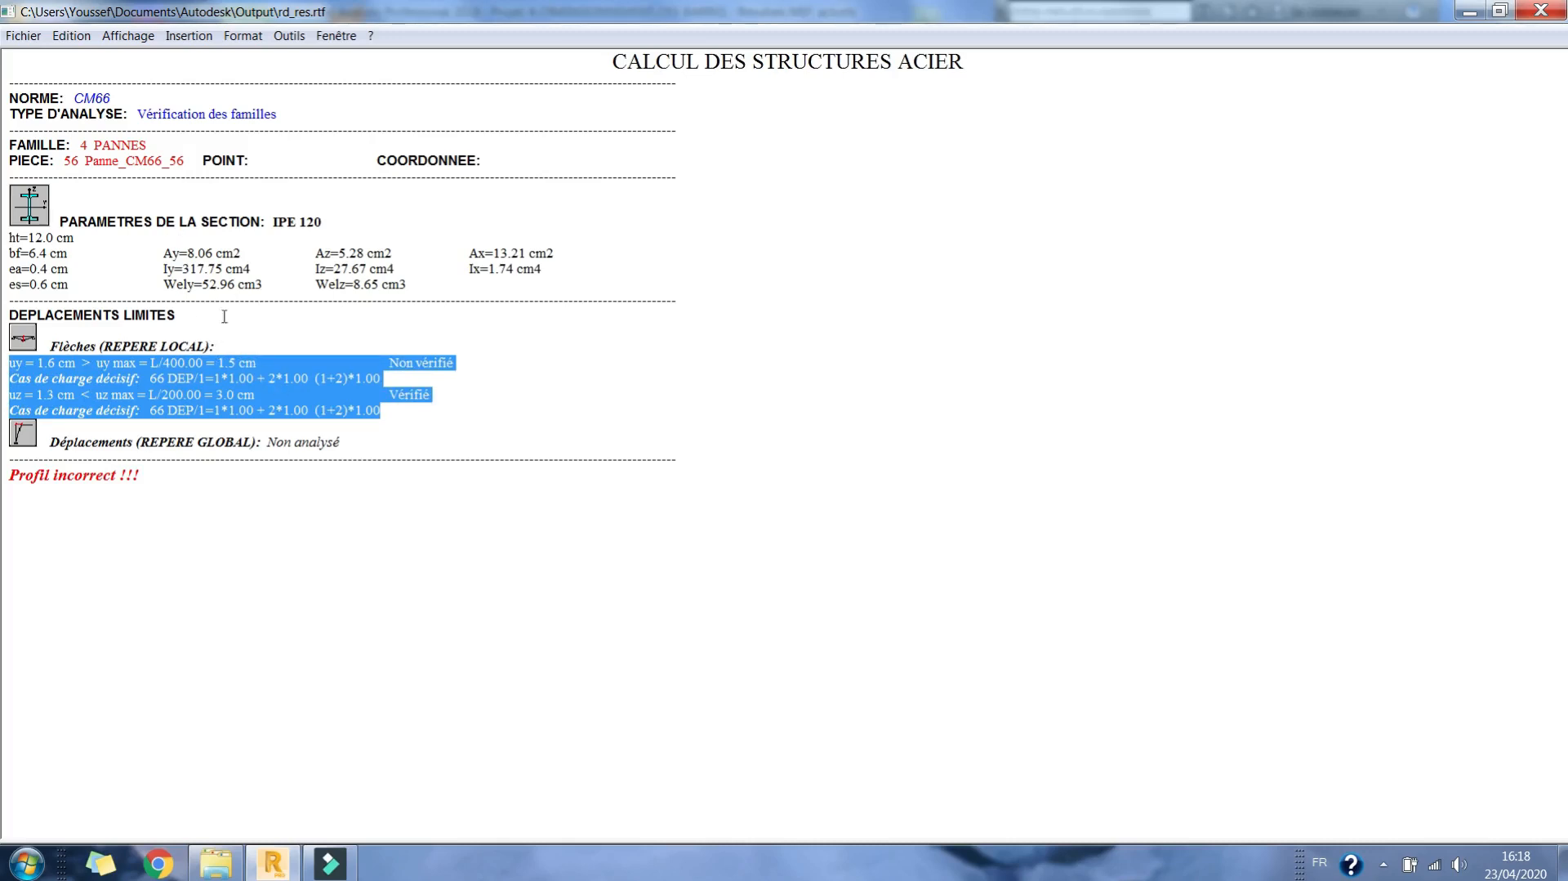
left_click(215, 380)
Close the calculation note and the ELS verification results of family 4.
double_click(5, 10)
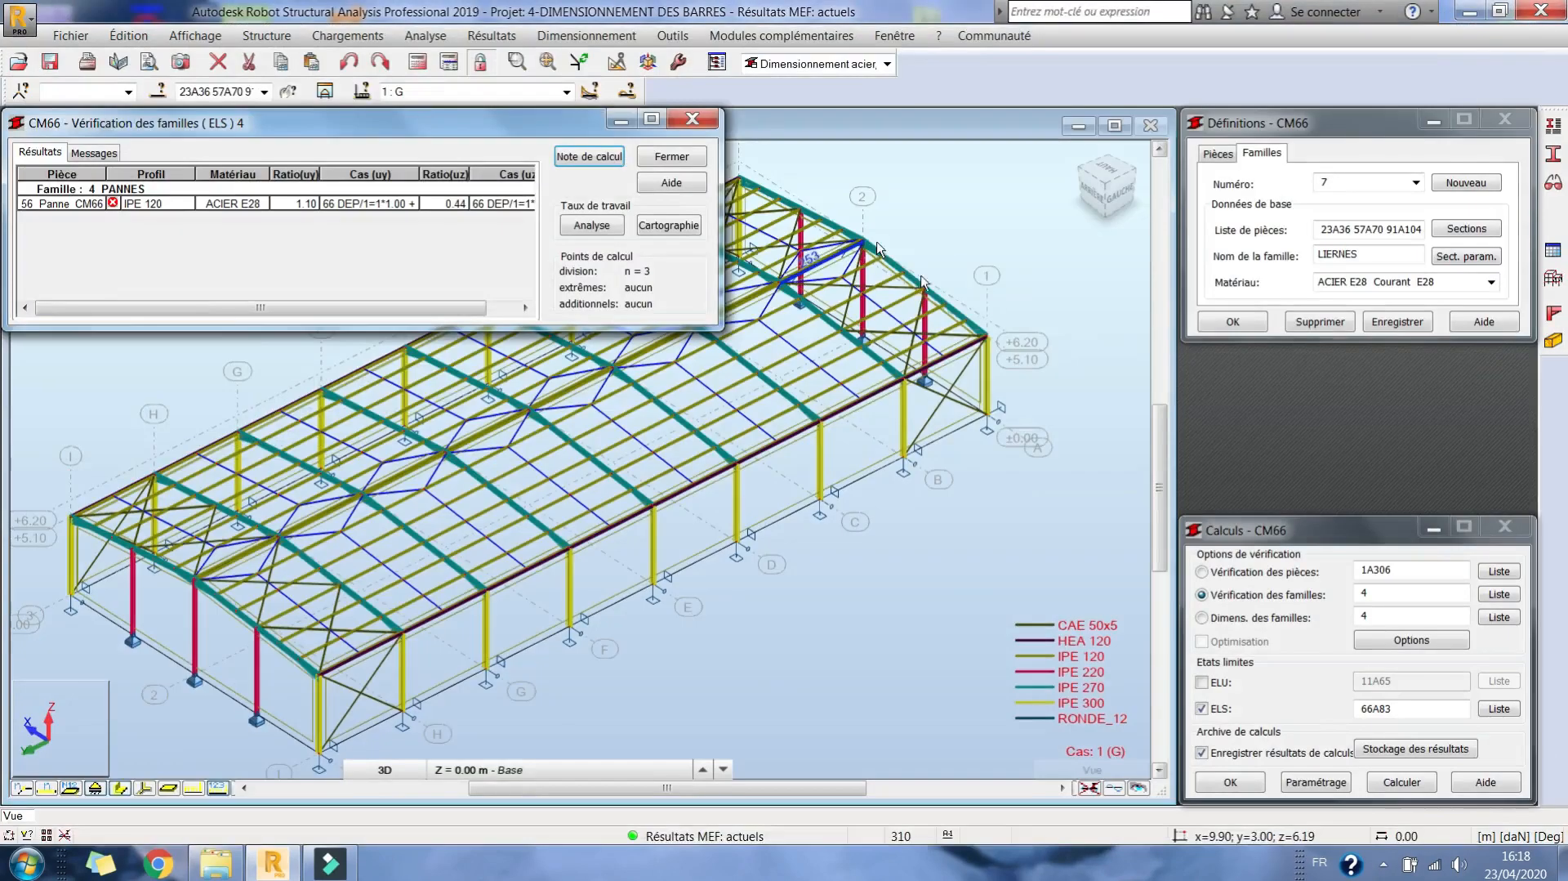
left_click(586, 156)
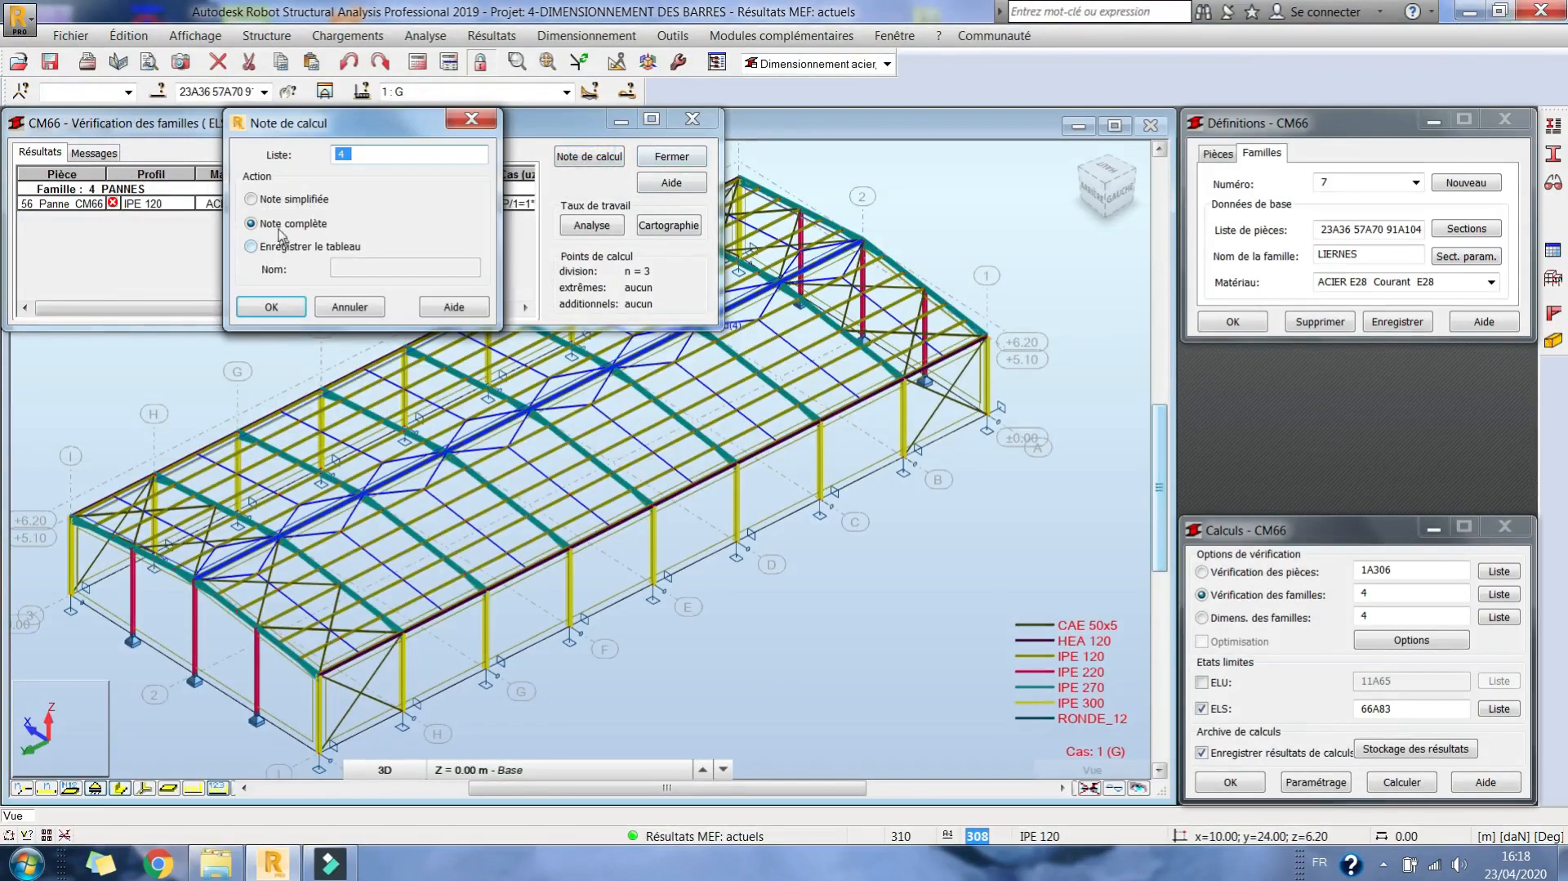
left_click(350, 307)
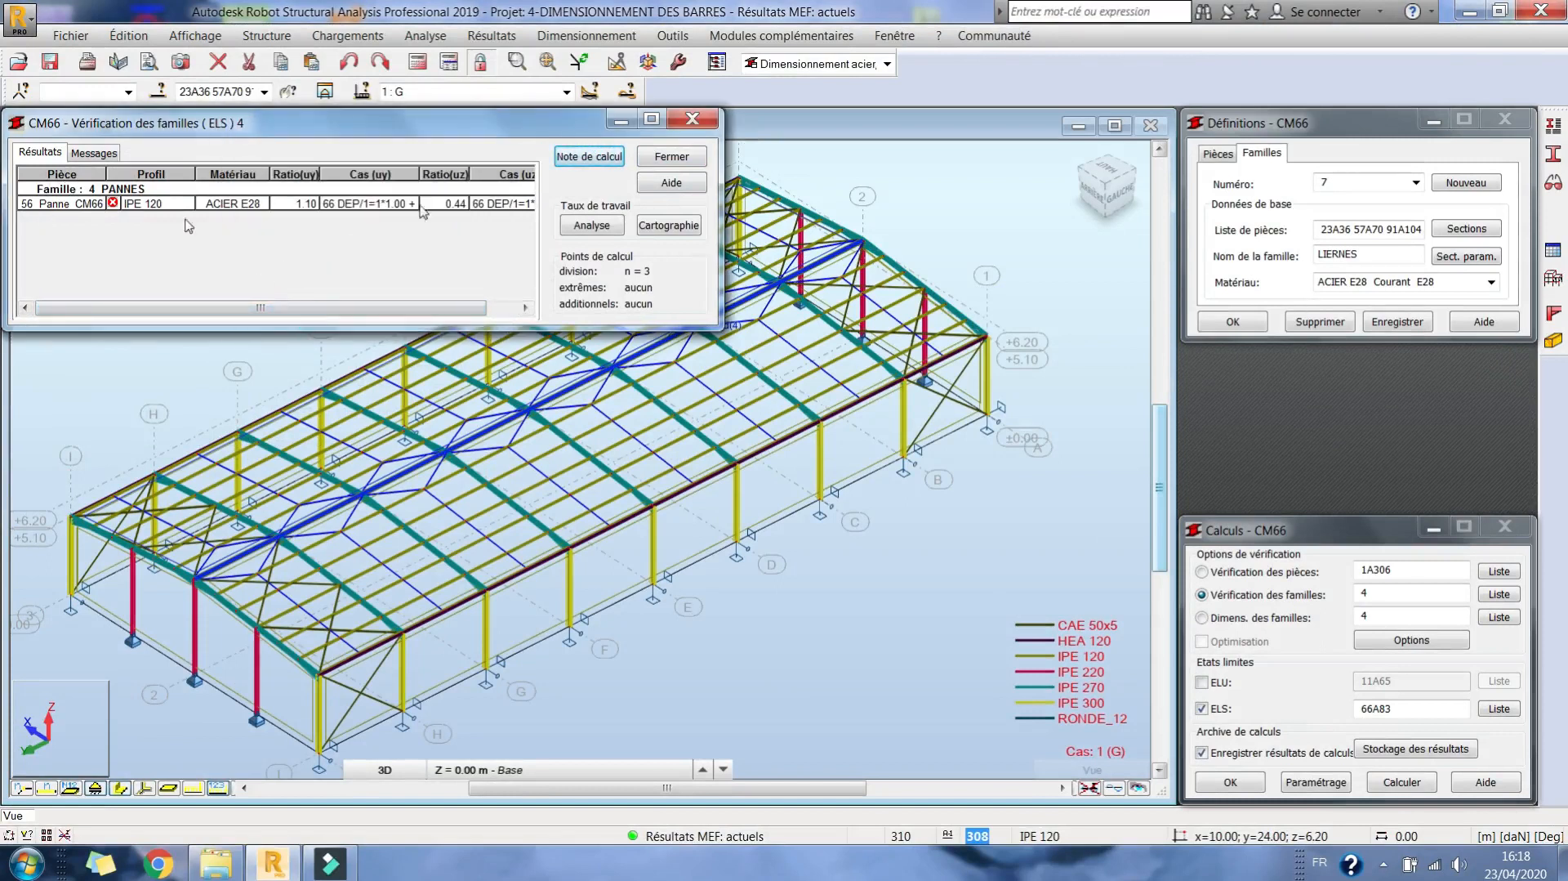
left_click(665, 159)
Select bar 56 by its number and examine its position and the surrounding members in the roof.
left_click(229, 293)
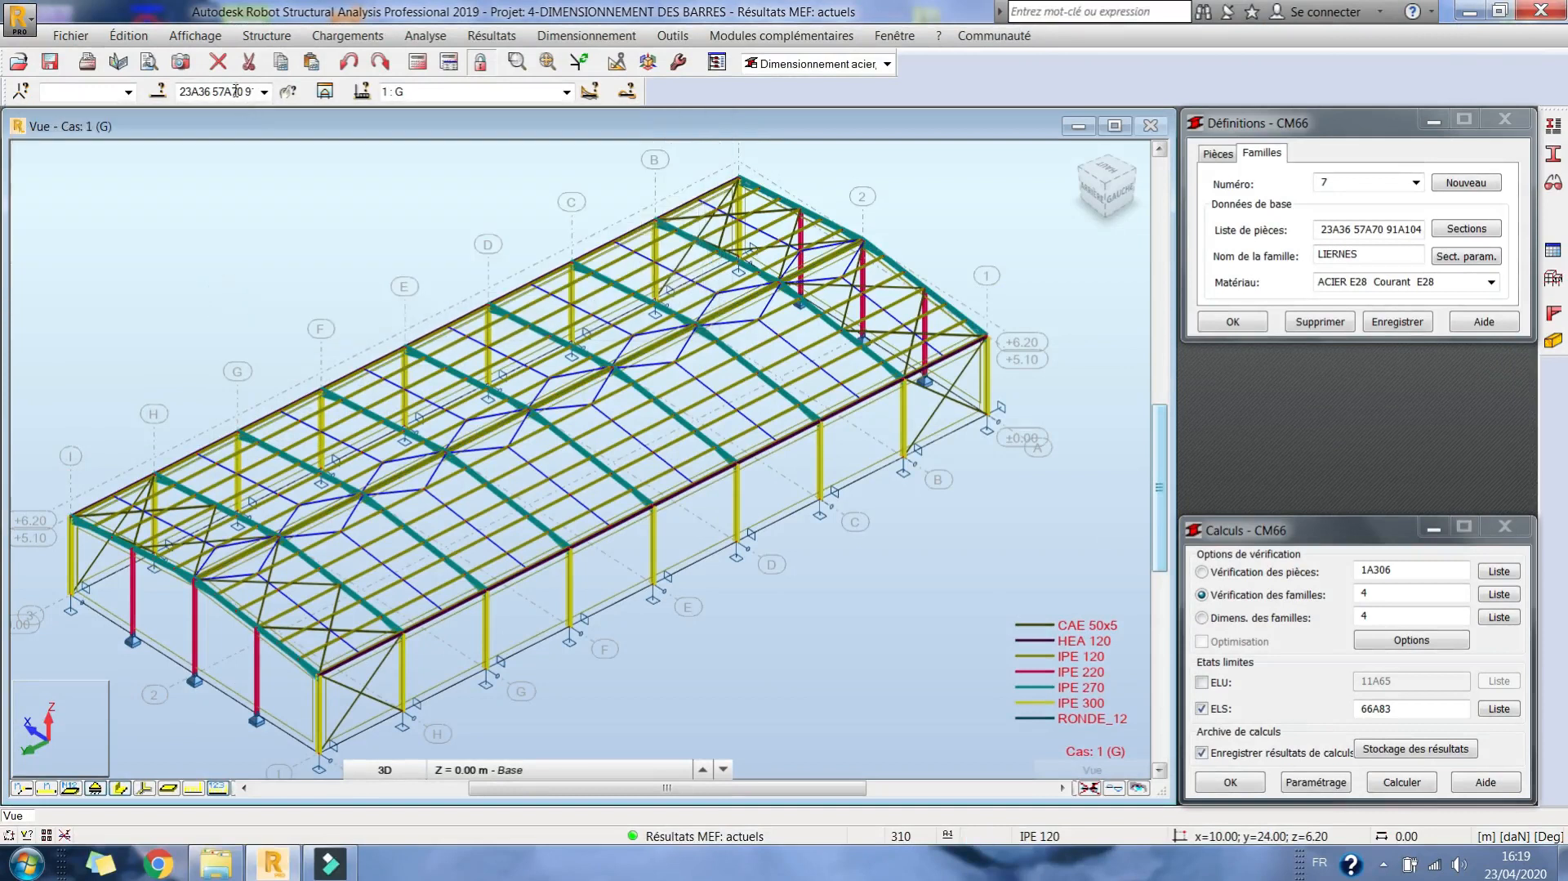
type("56")
key("Return")
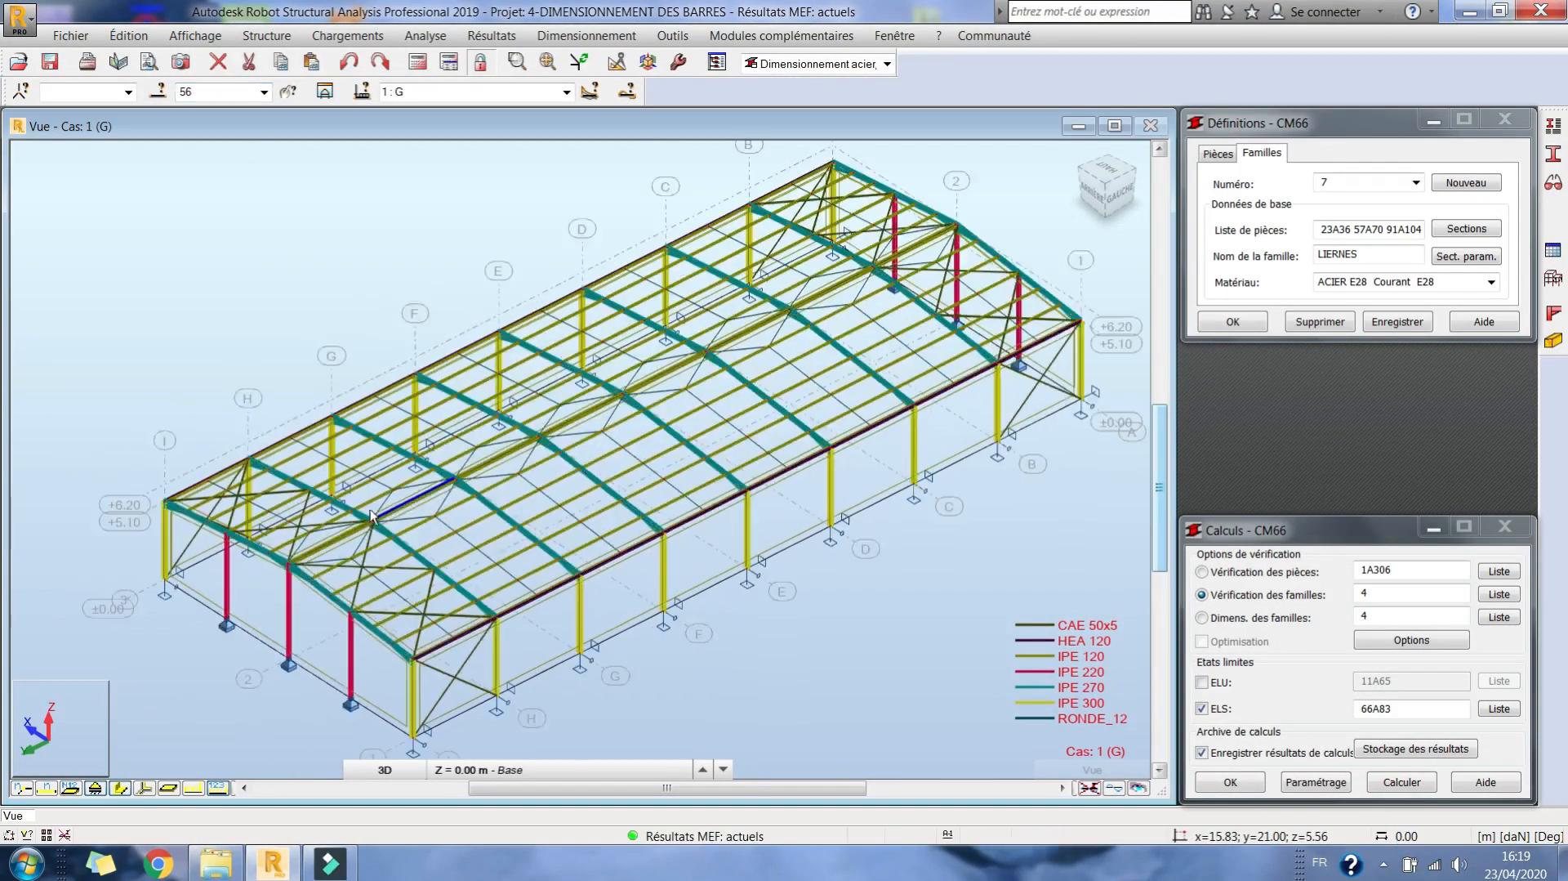
scroll(372, 515, "up", 4)
scroll(441, 442, "up", 3)
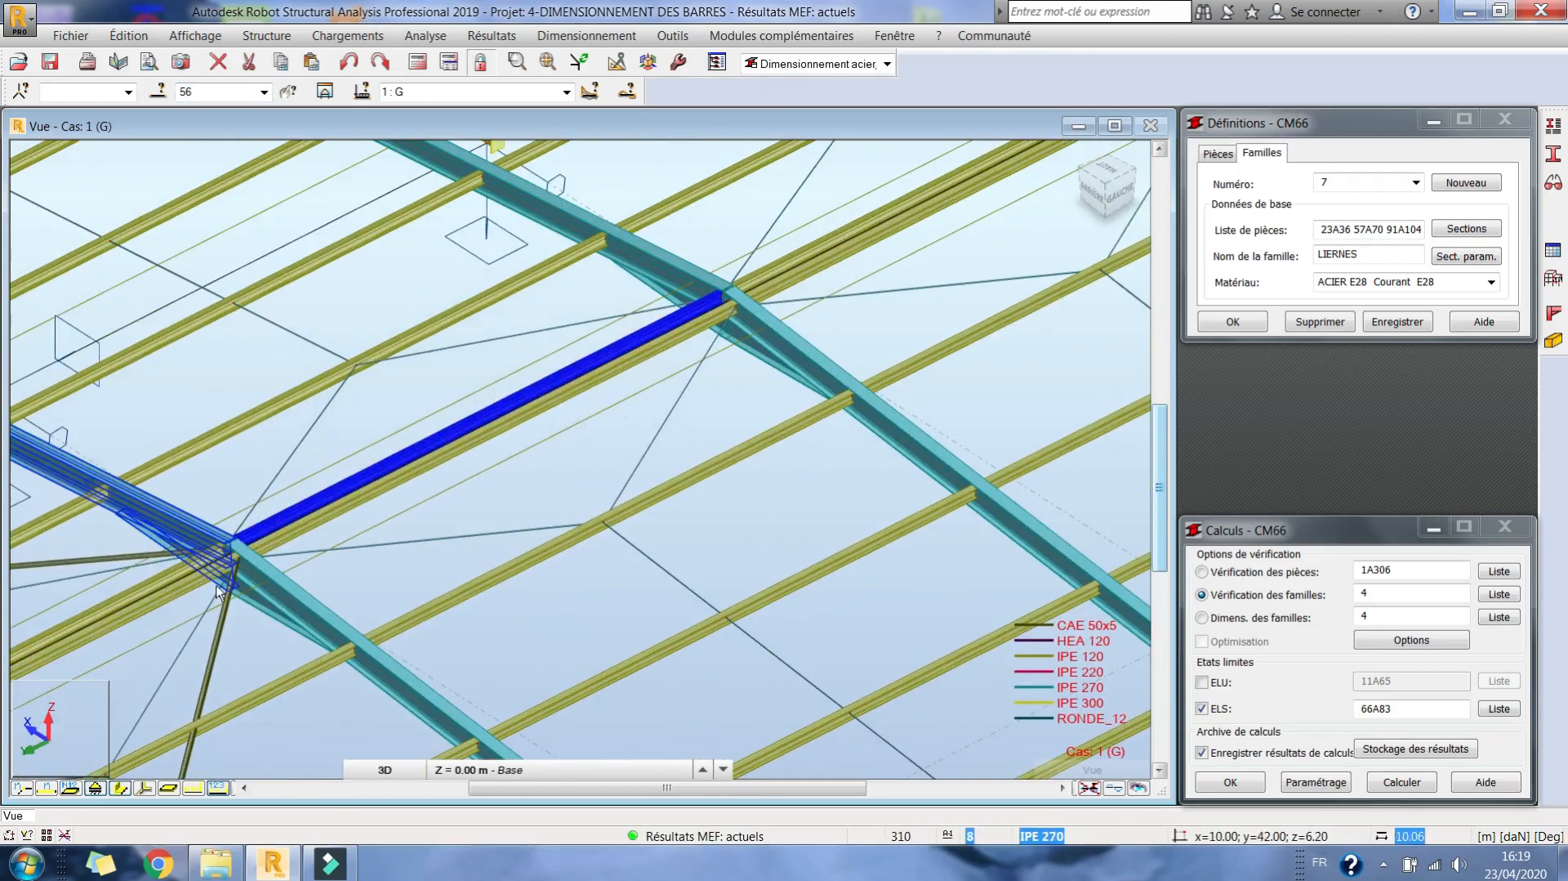
scroll(321, 525, "down", 4)
middle_click_drag(558, 469, 579, 425)
middle_click_drag(426, 428, 402, 374)
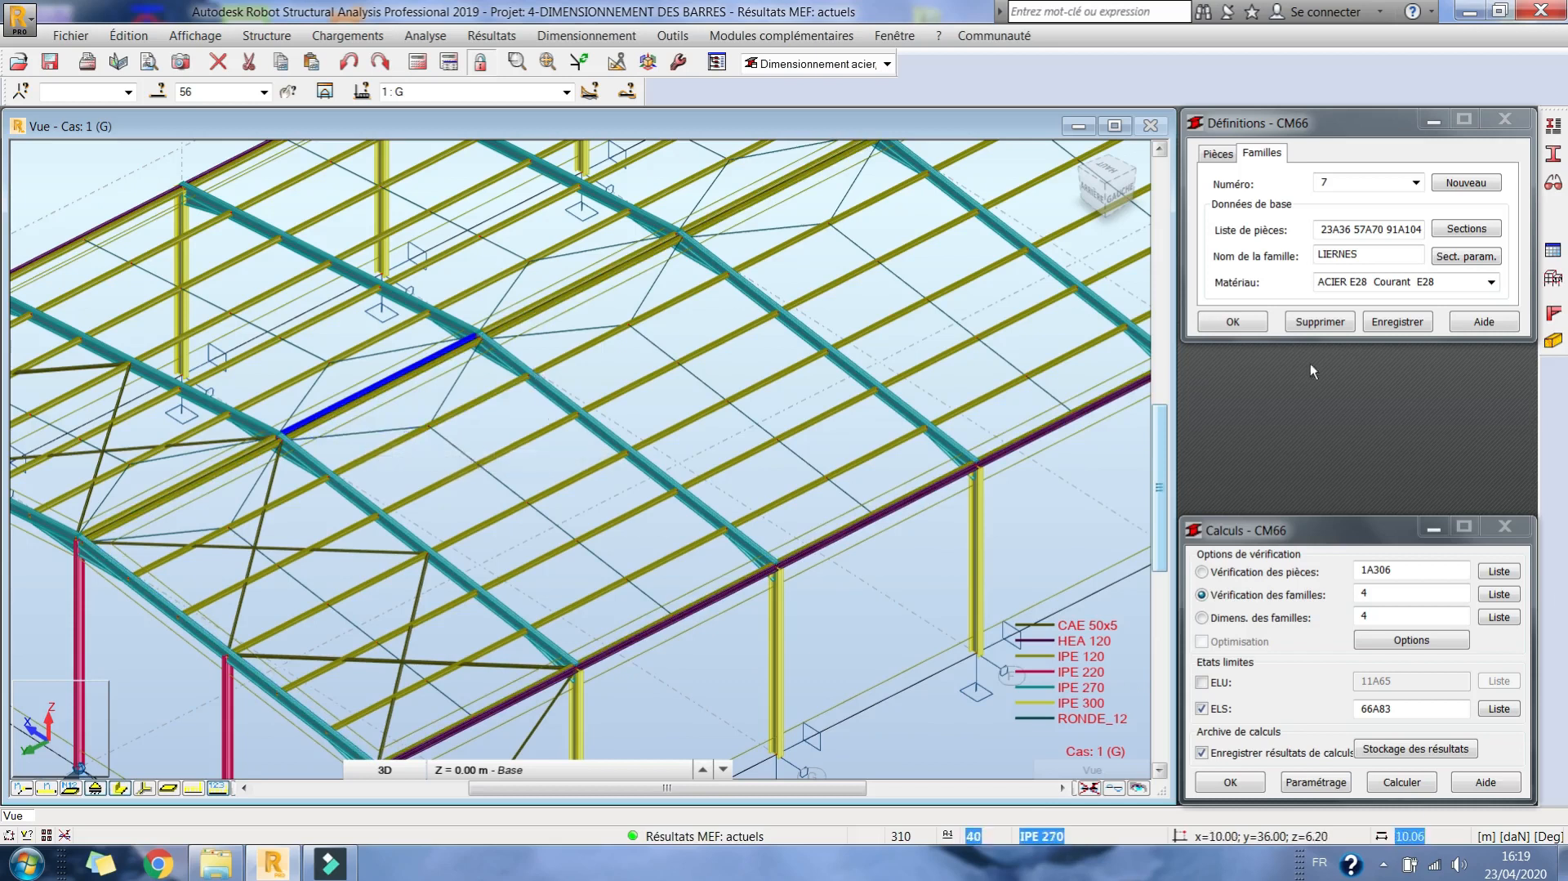
left_click(1384, 864)
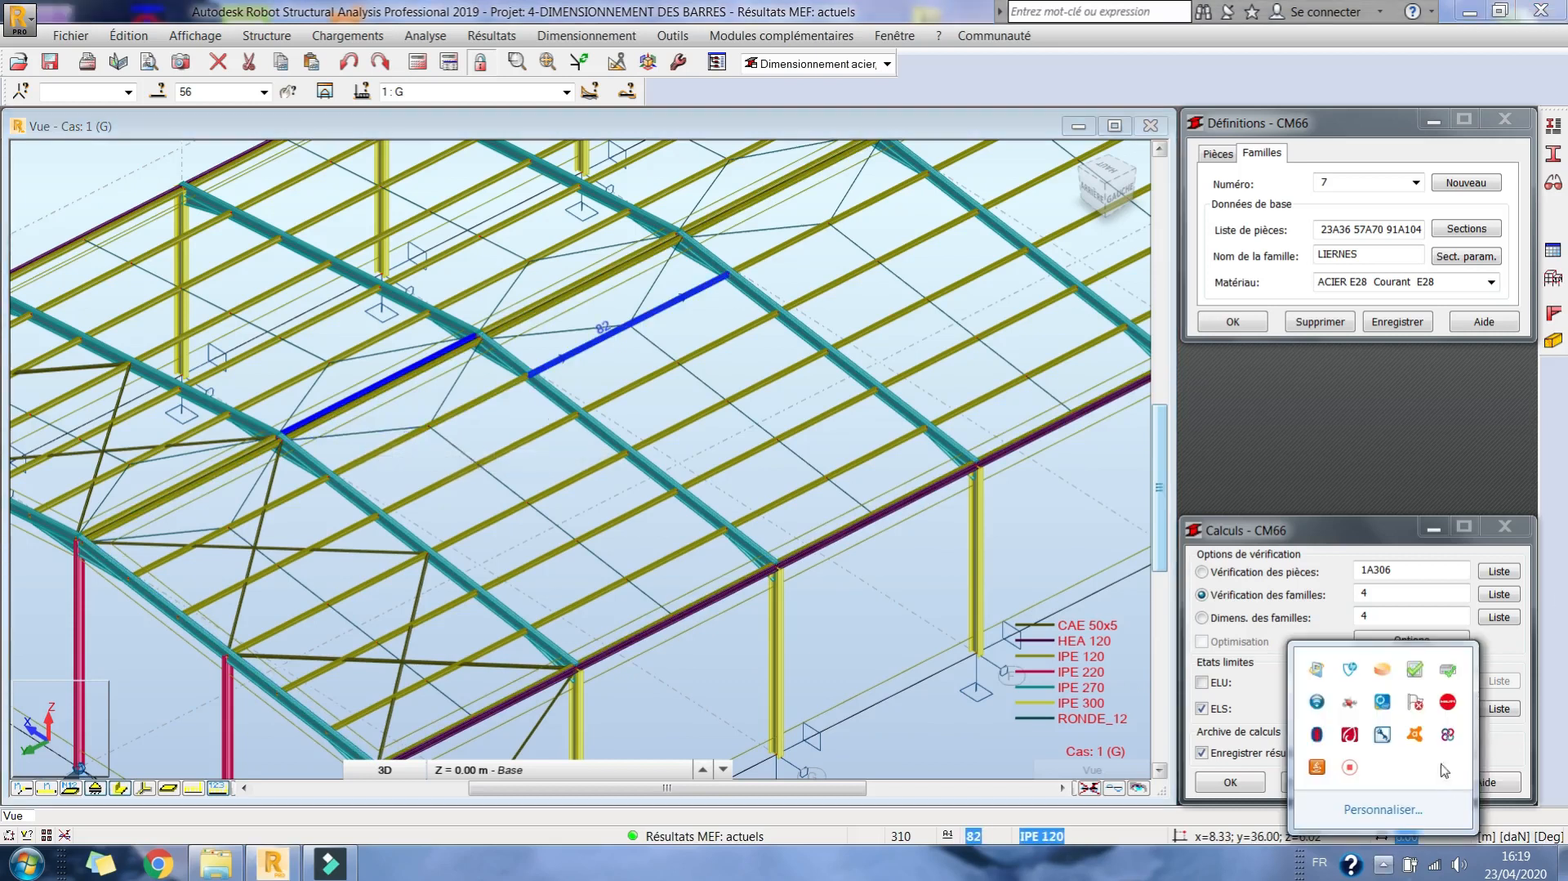
left_click(1339, 776)
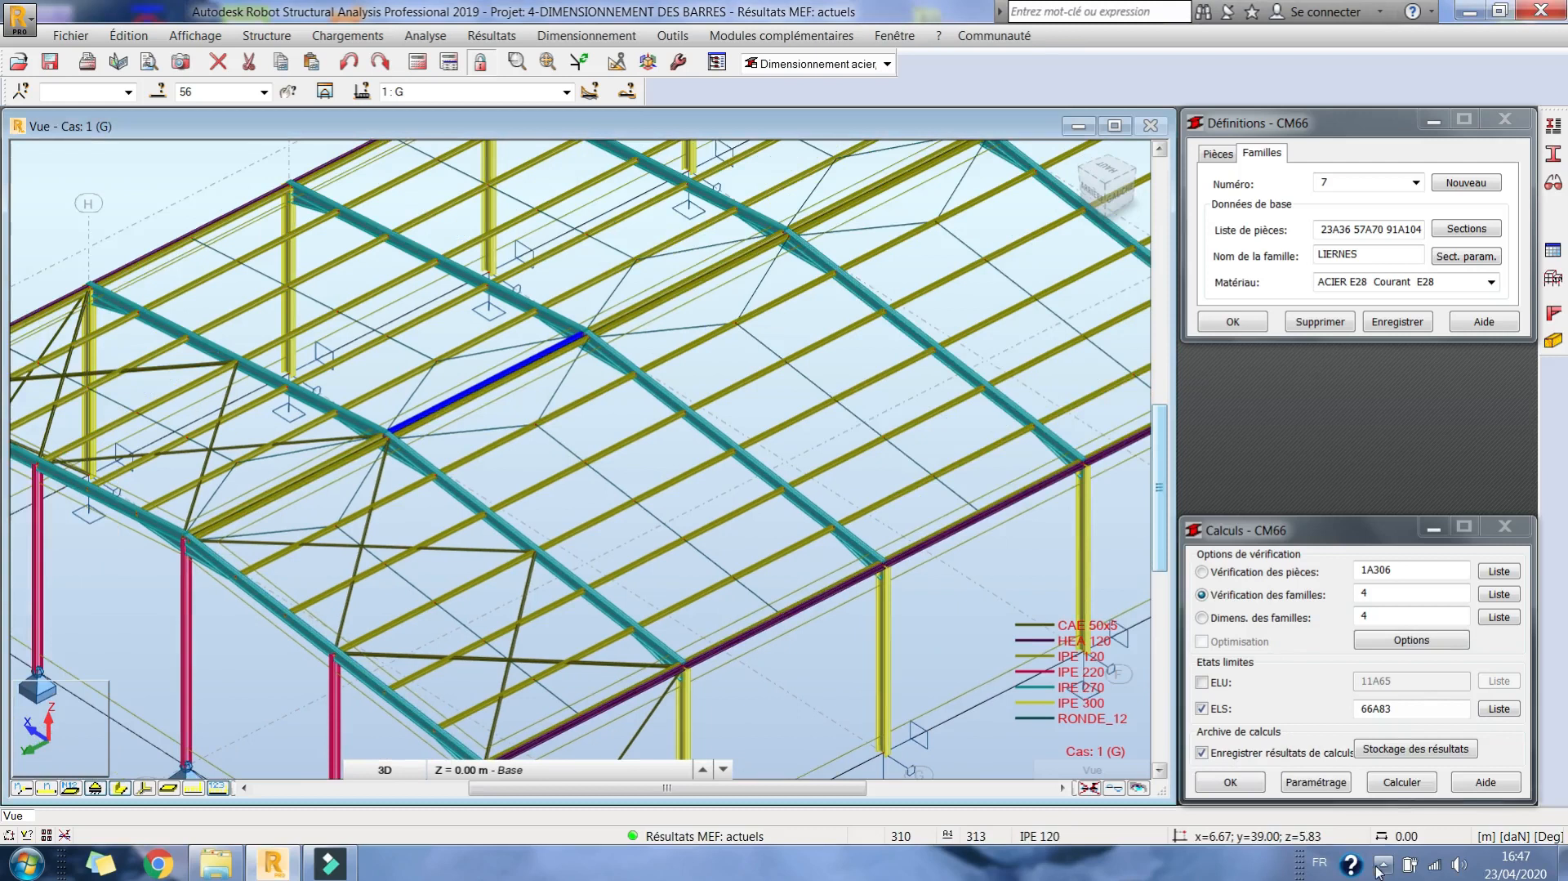
left_click(1432, 767)
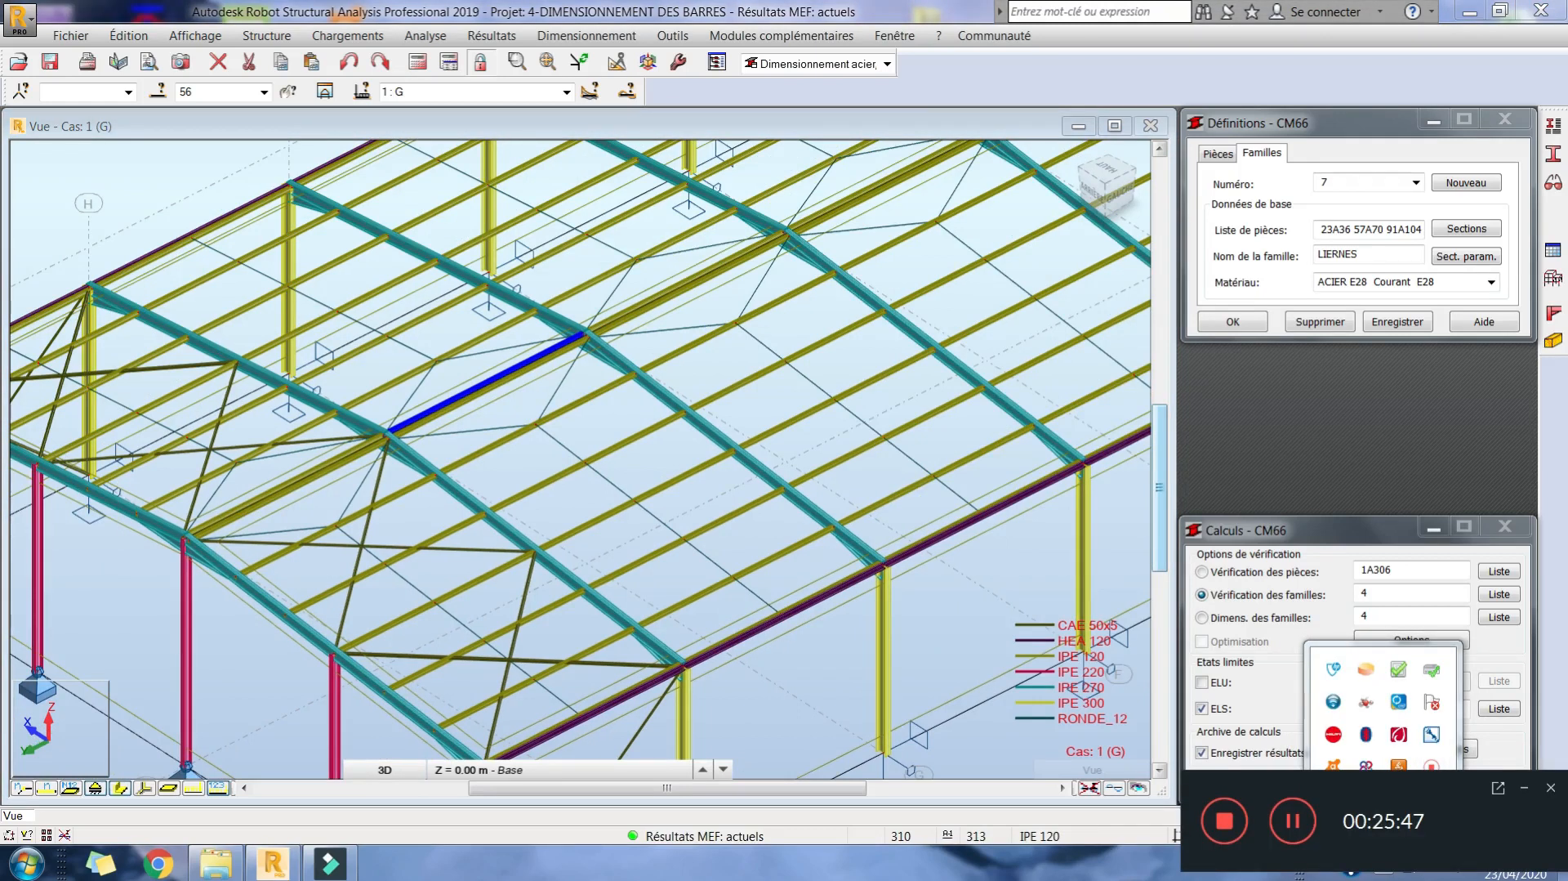
left_click(1525, 786)
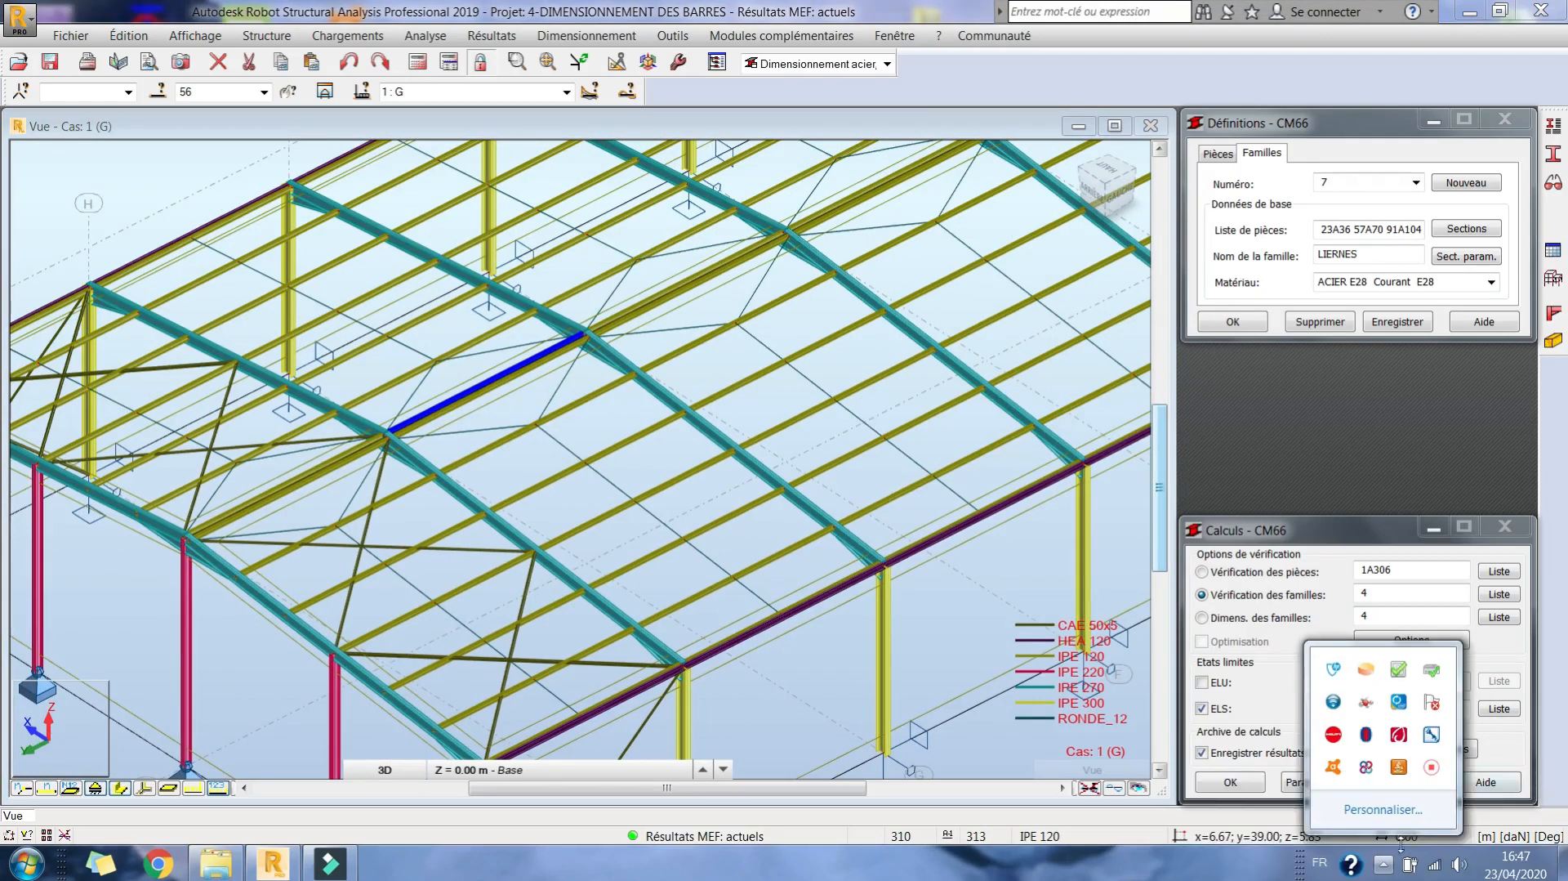
left_click(1381, 865)
Switch the workspace to the Démarrage layout and clear the selection of bar 56.
scroll(486, 473, "up", 4)
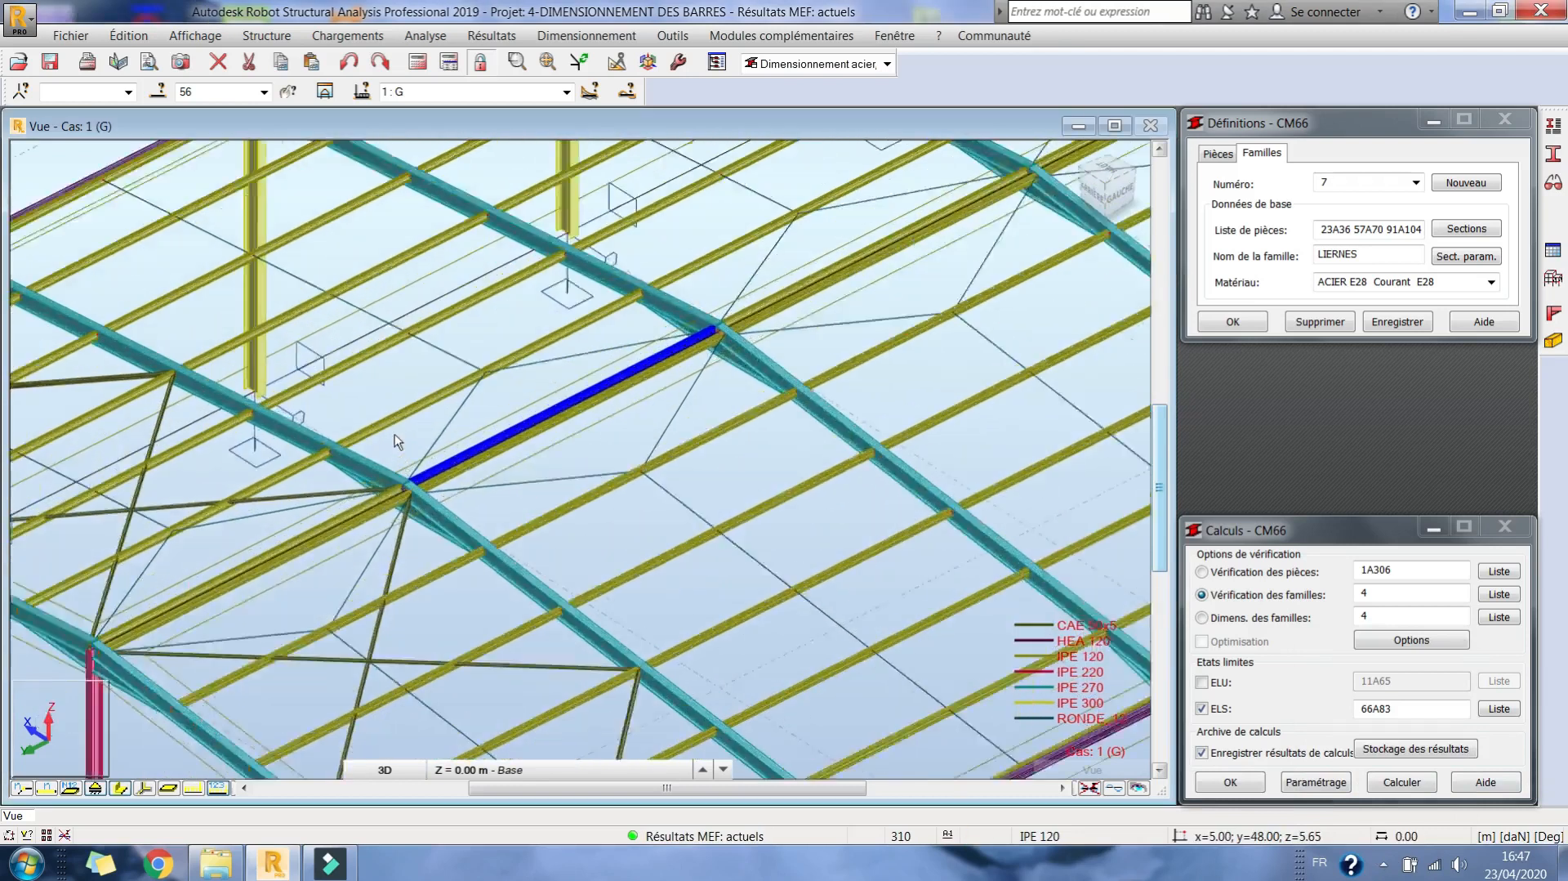
middle_click_drag(485, 466, 610, 458)
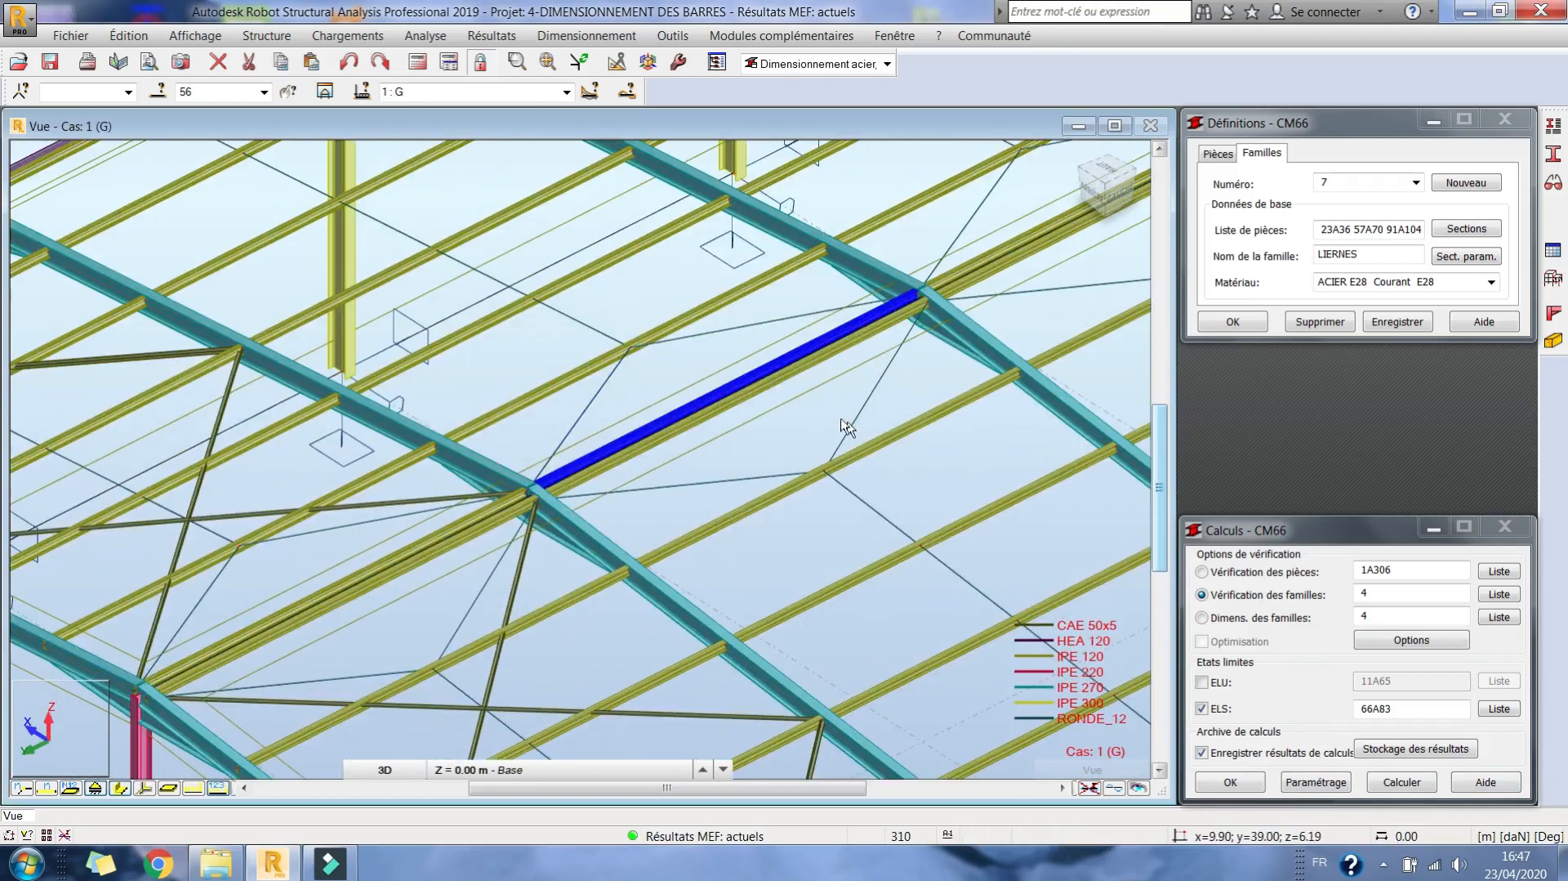
scroll(839, 423, "up", 1)
middle_click_drag(770, 446, 758, 424)
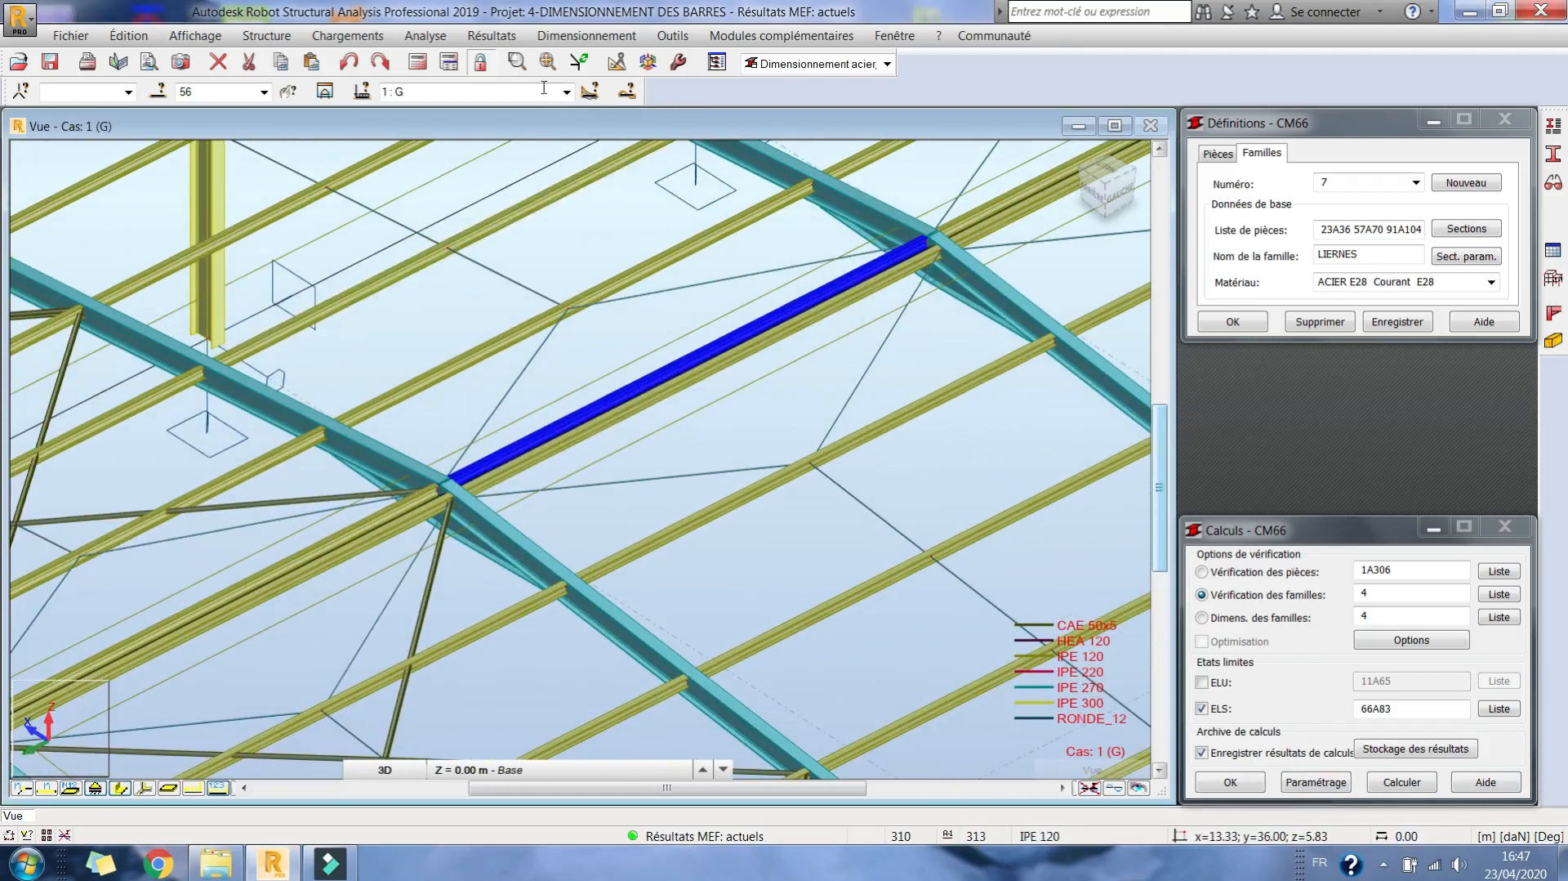
left_click(797, 64)
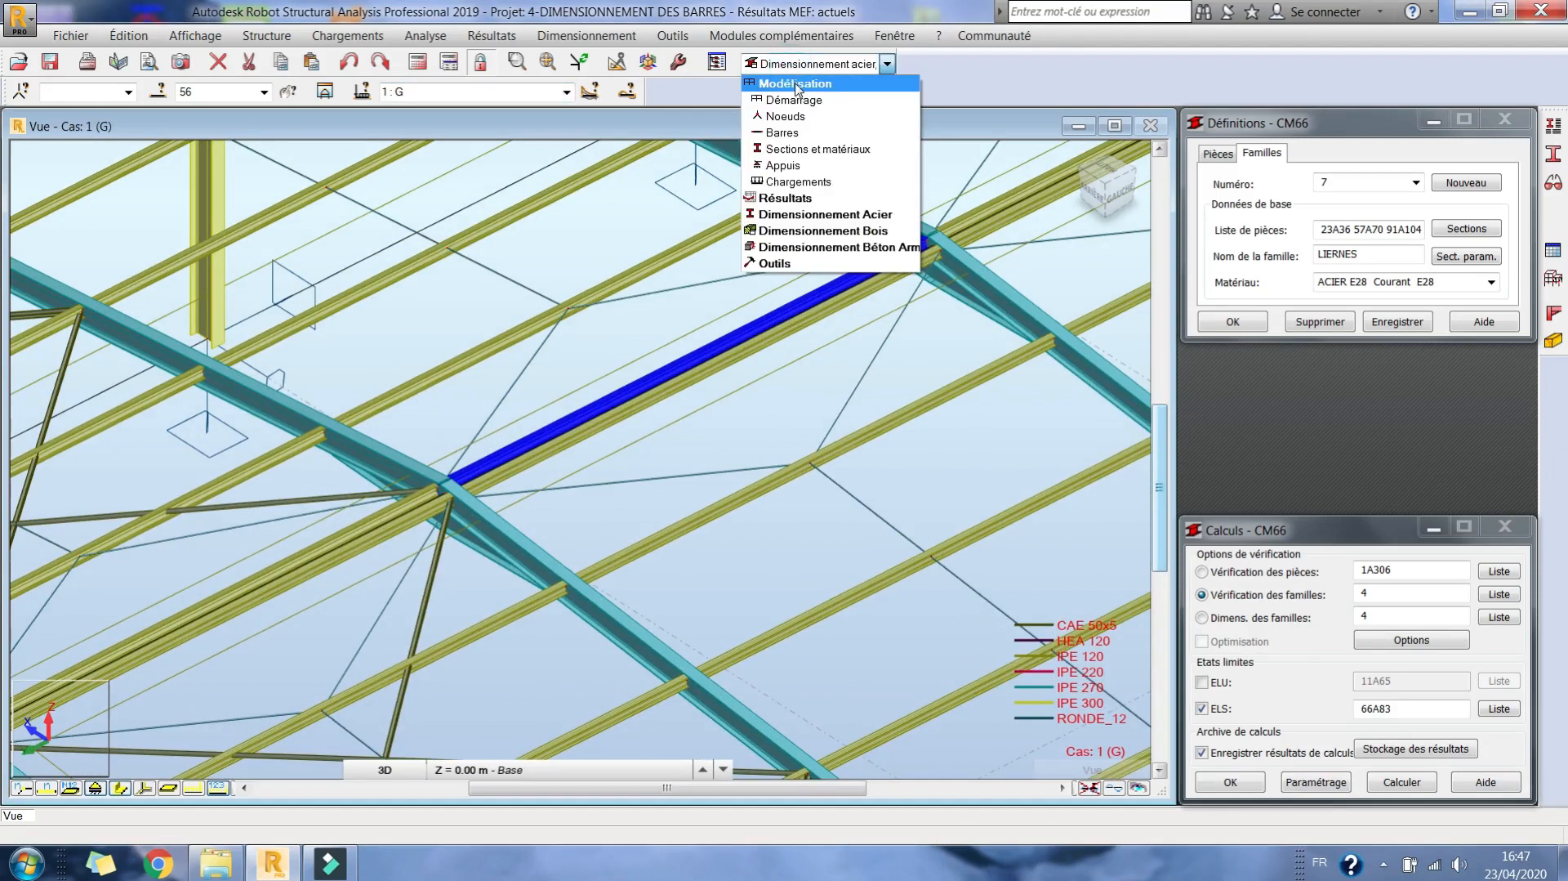
left_click(799, 101)
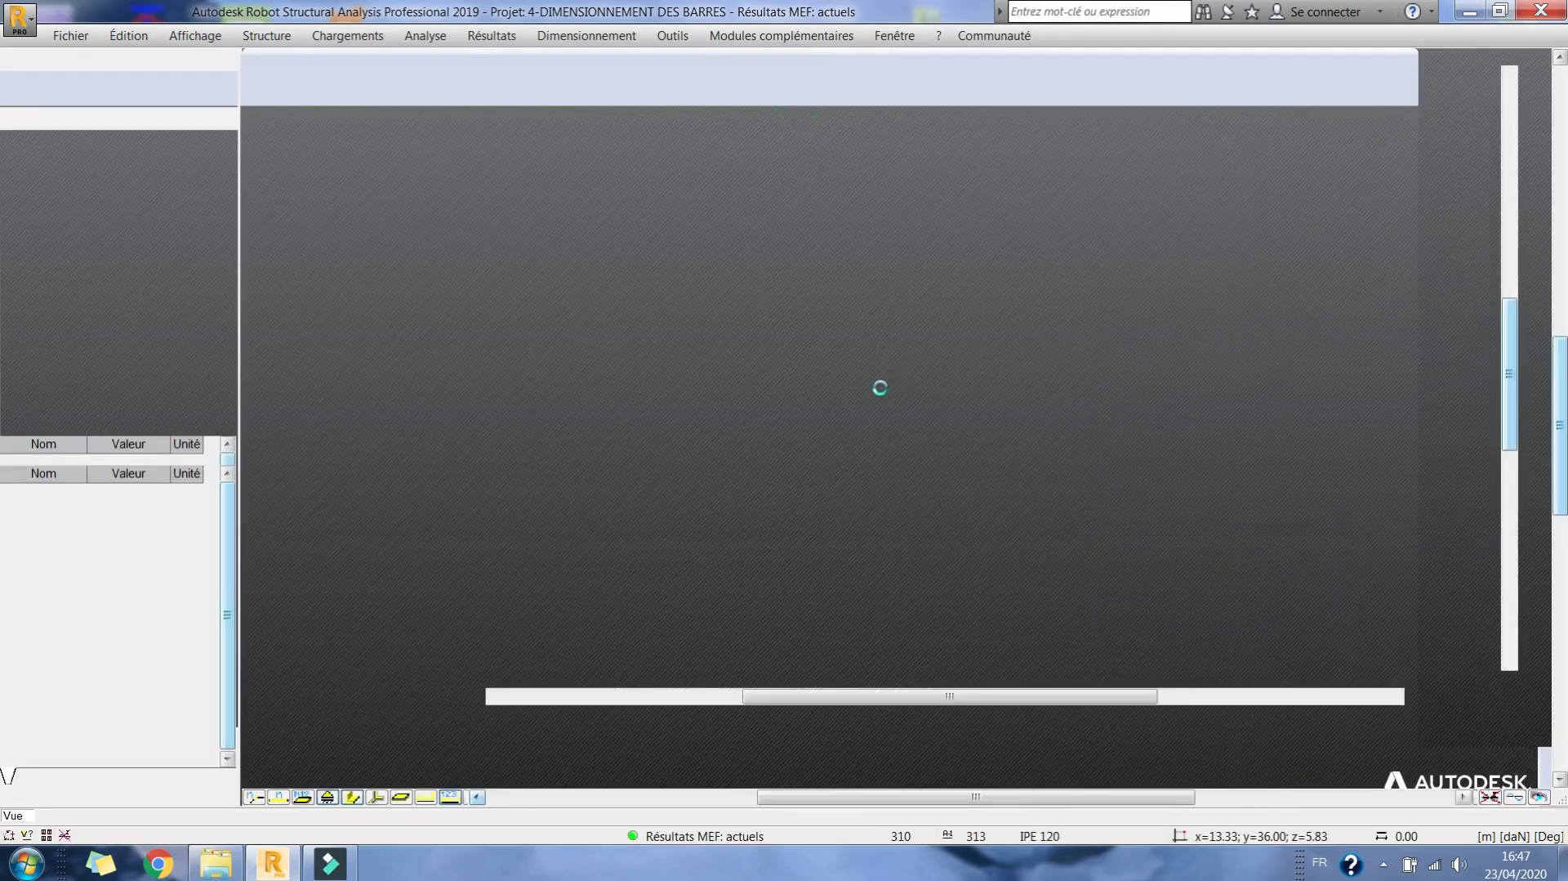
middle_click_drag(826, 402, 925, 368)
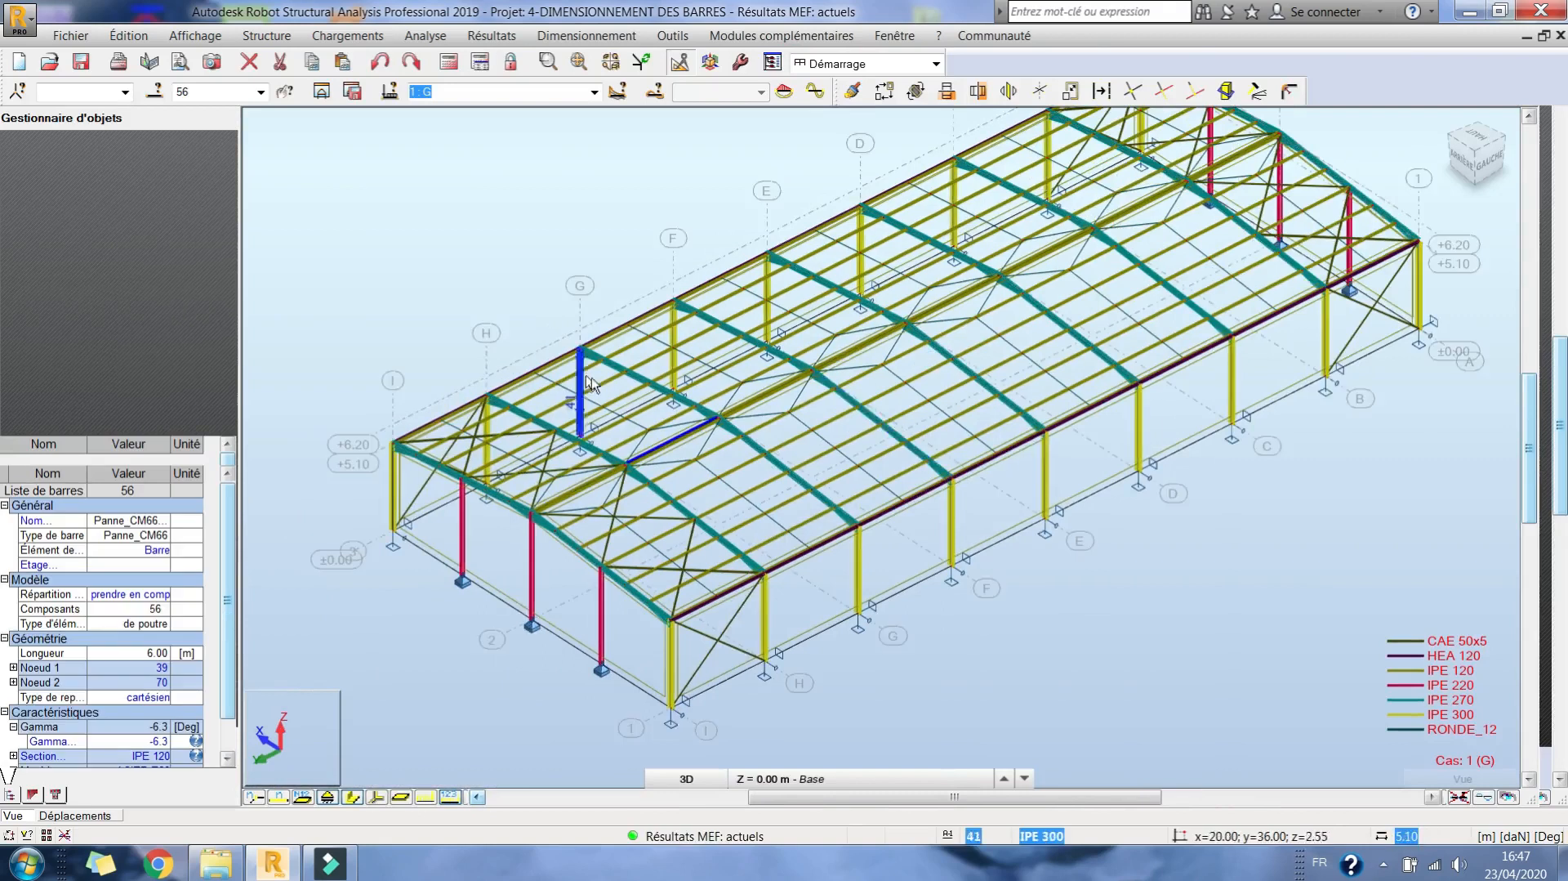
scroll(583, 385, "up", 2)
left_click(499, 246)
middle_click_drag(572, 364, 554, 312)
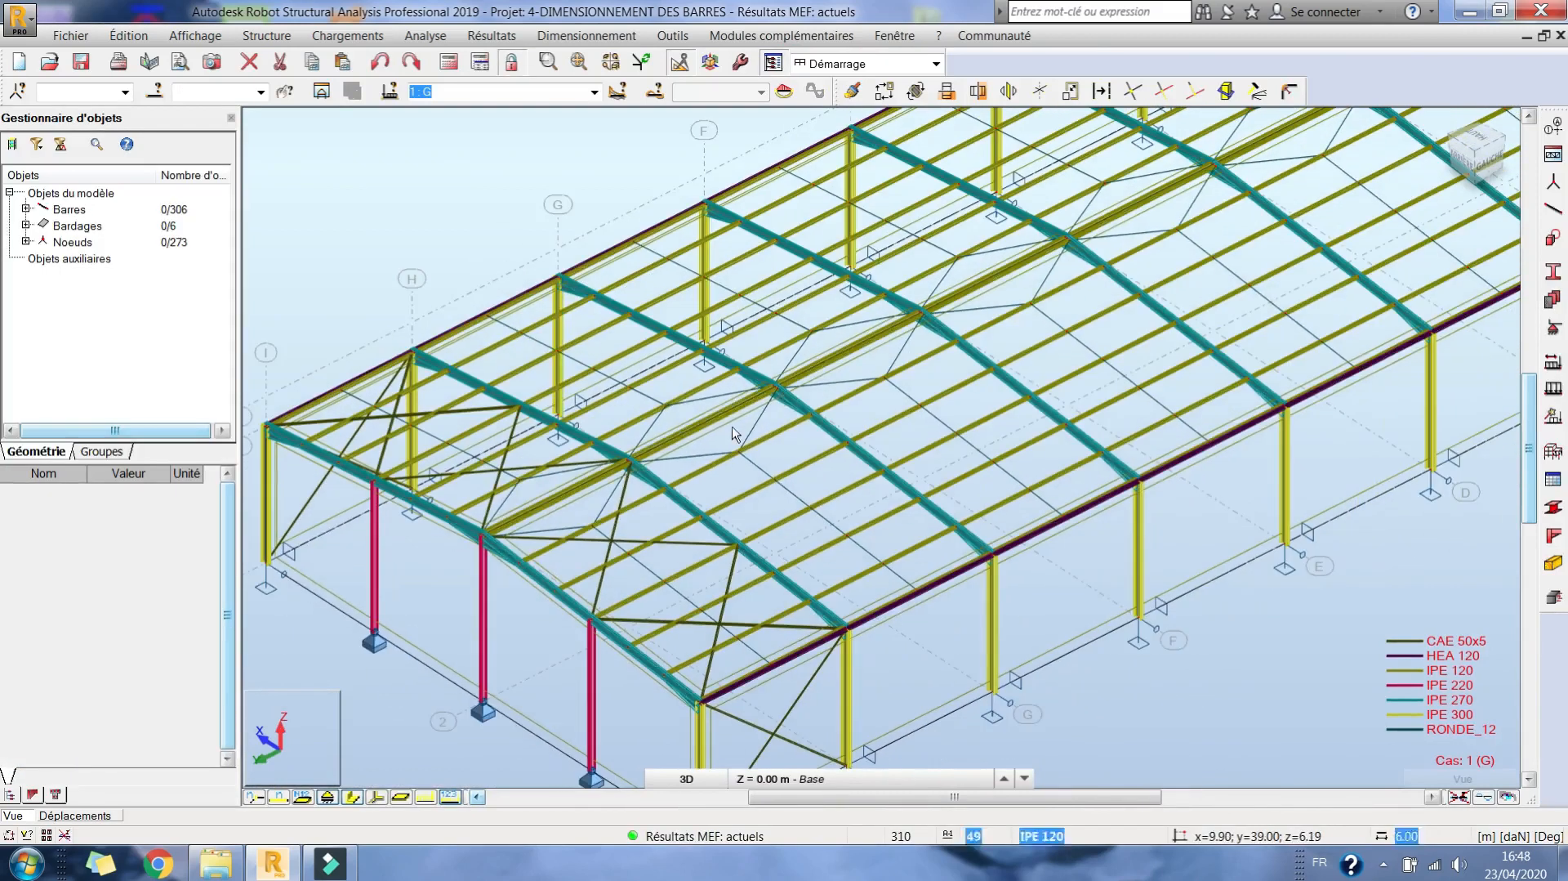
Open the bar definition for a new bar and set its type to Barre.
left_click(1553, 209)
left_click(1241, 190)
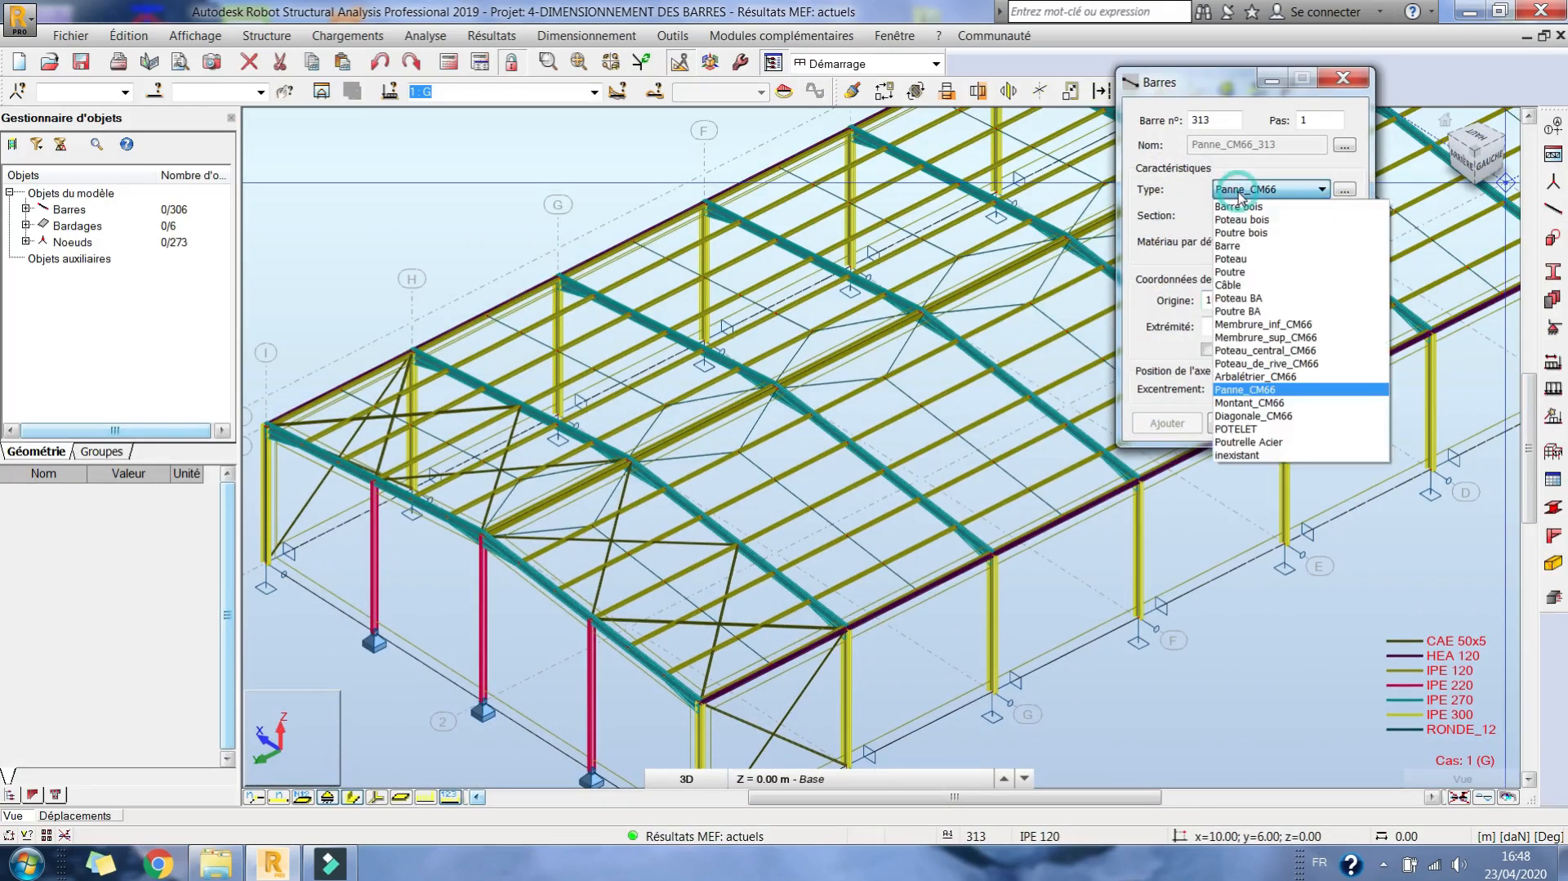
left_click(1228, 245)
left_click(1266, 217)
left_click(1266, 217)
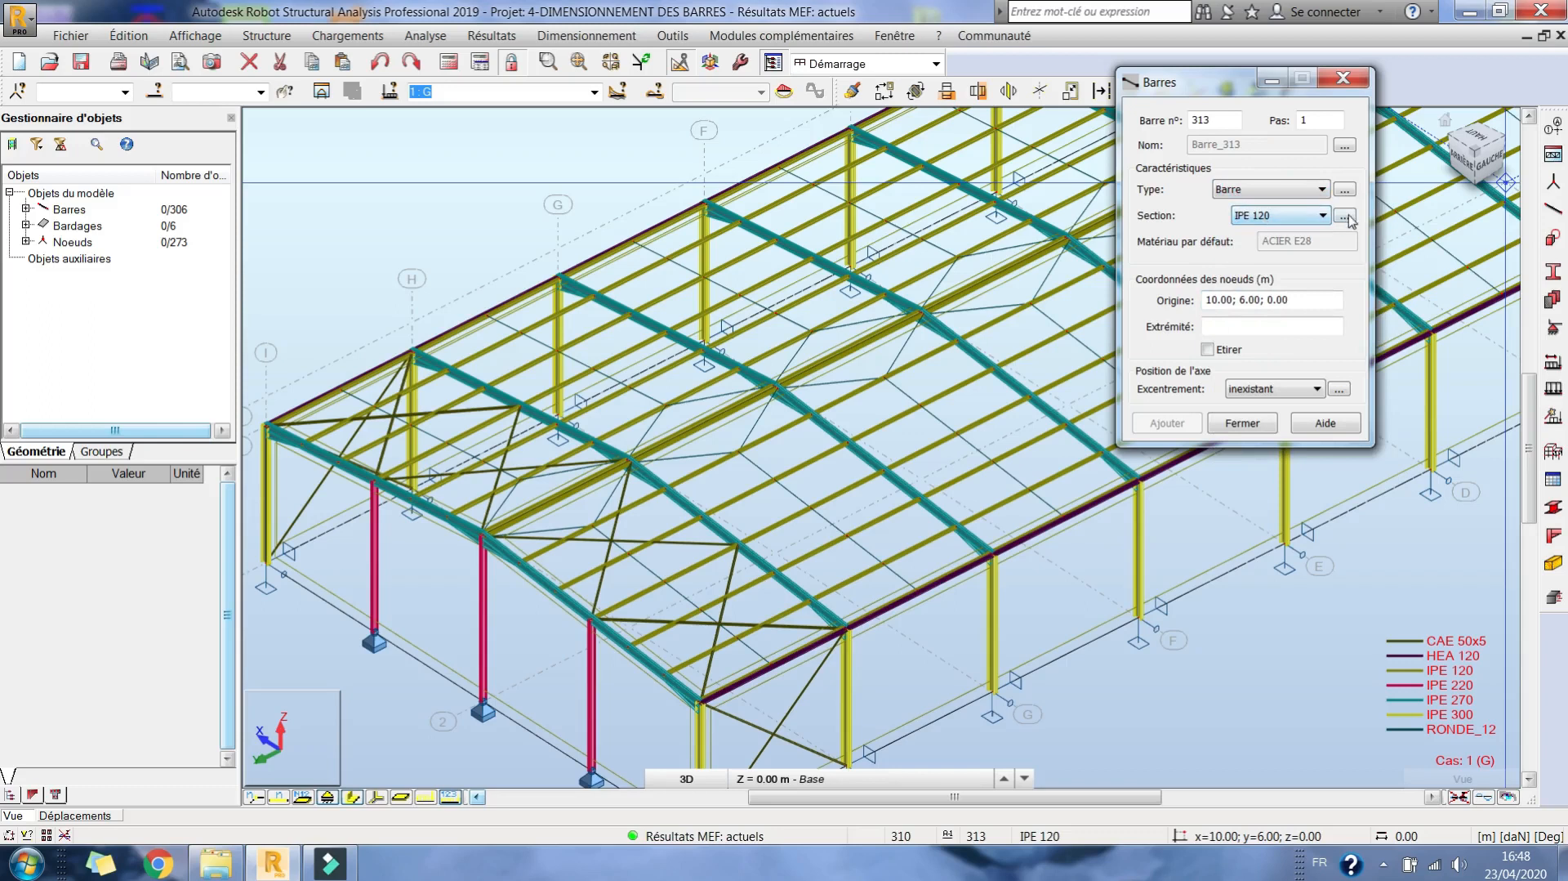
Add the circular hollow section CIRC 33.7x2.6 from the OTUA database in ACIER E28 as the new bar's section, then close the section definition.
left_click(1345, 216)
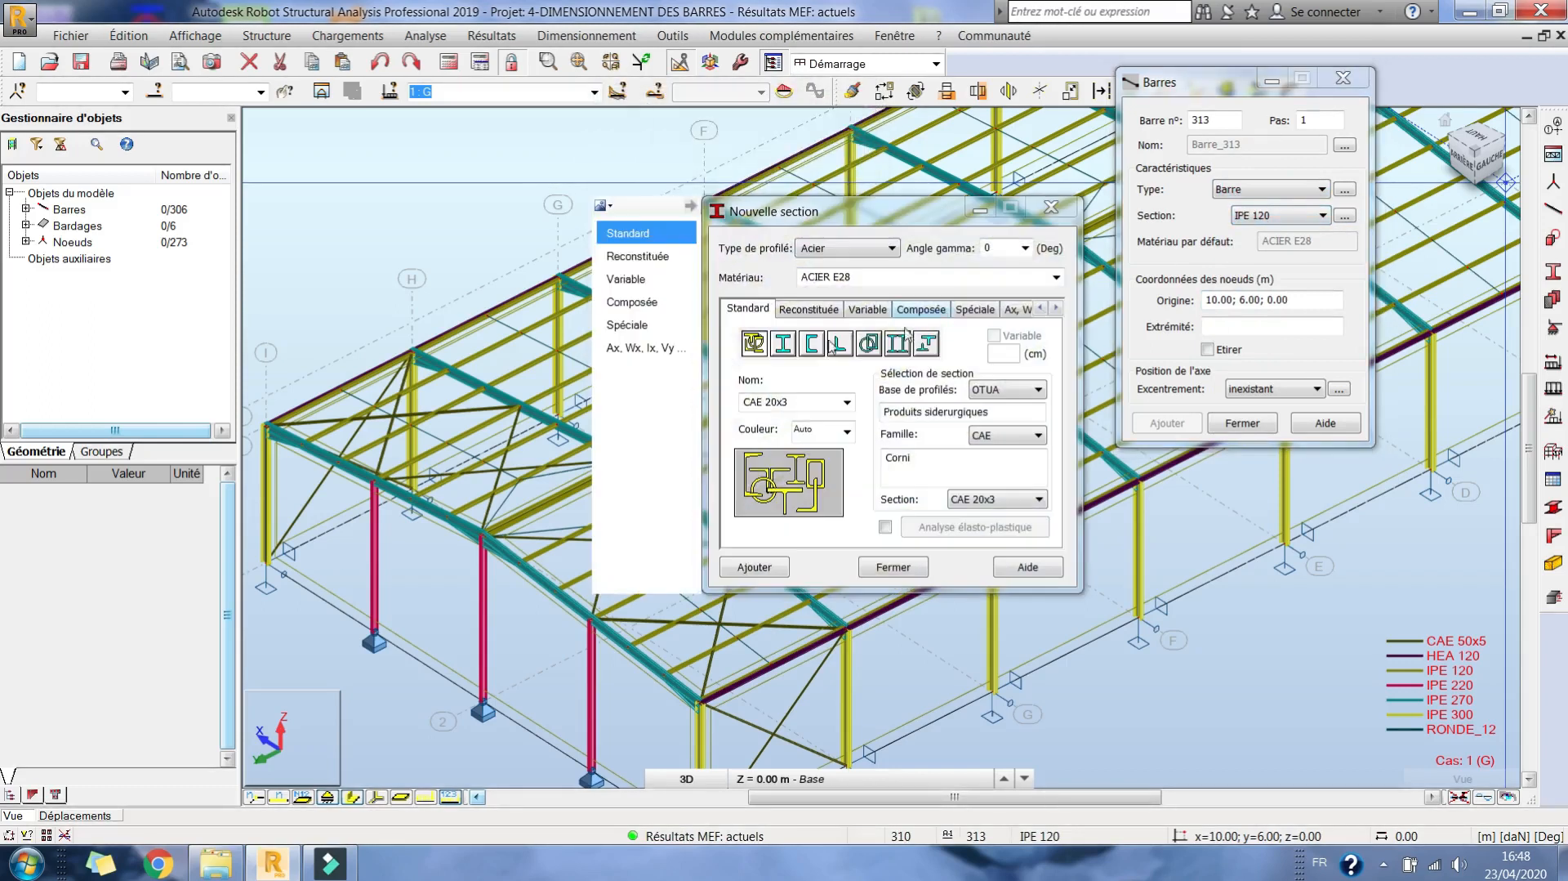
left_click(1006, 441)
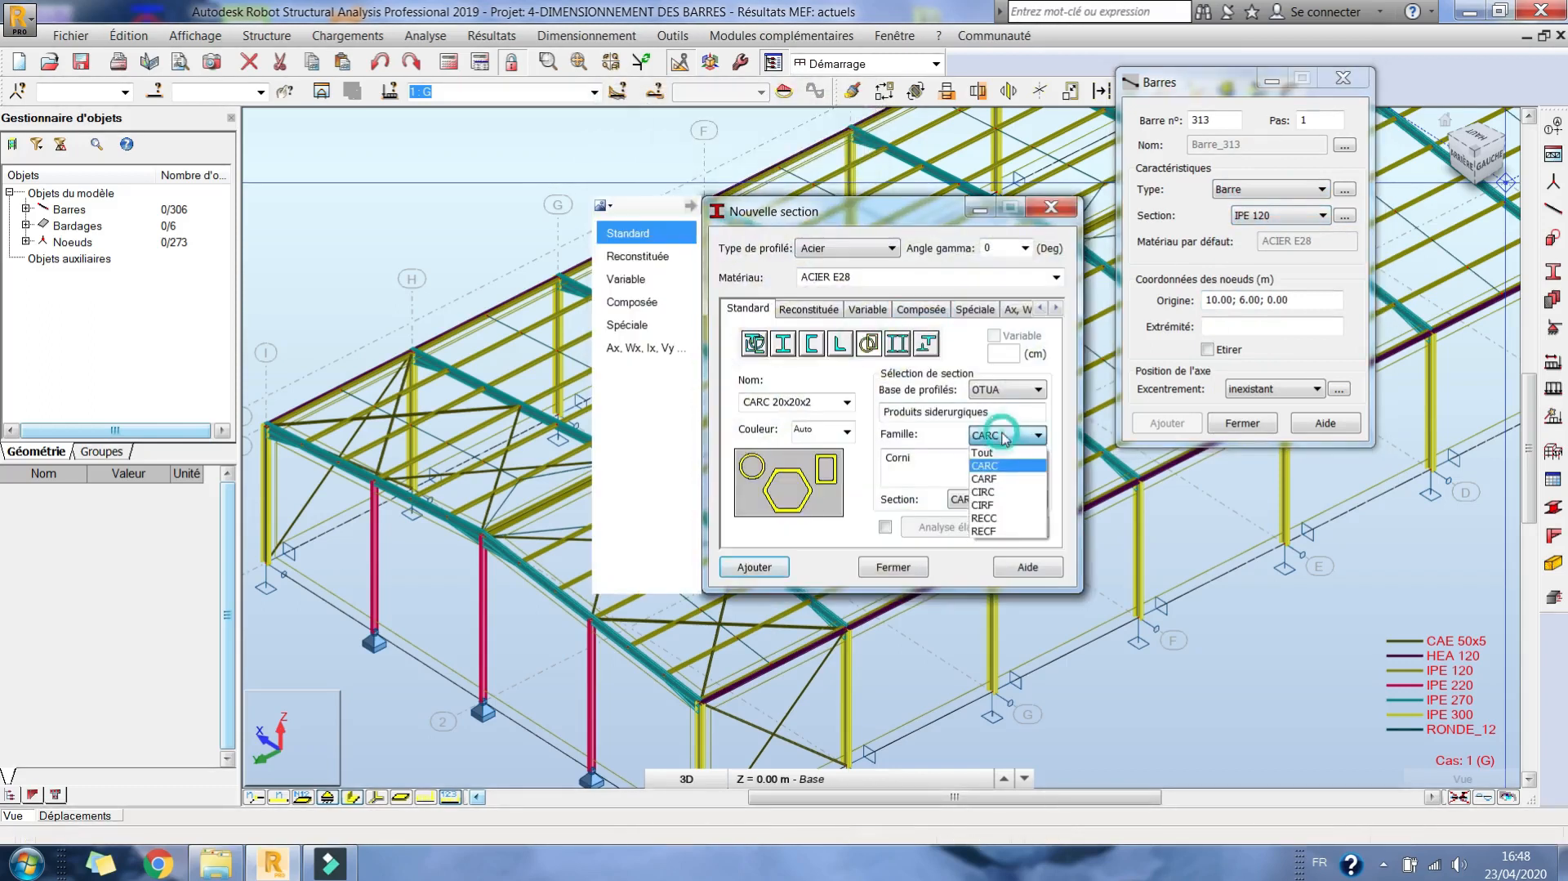
left_click(1001, 491)
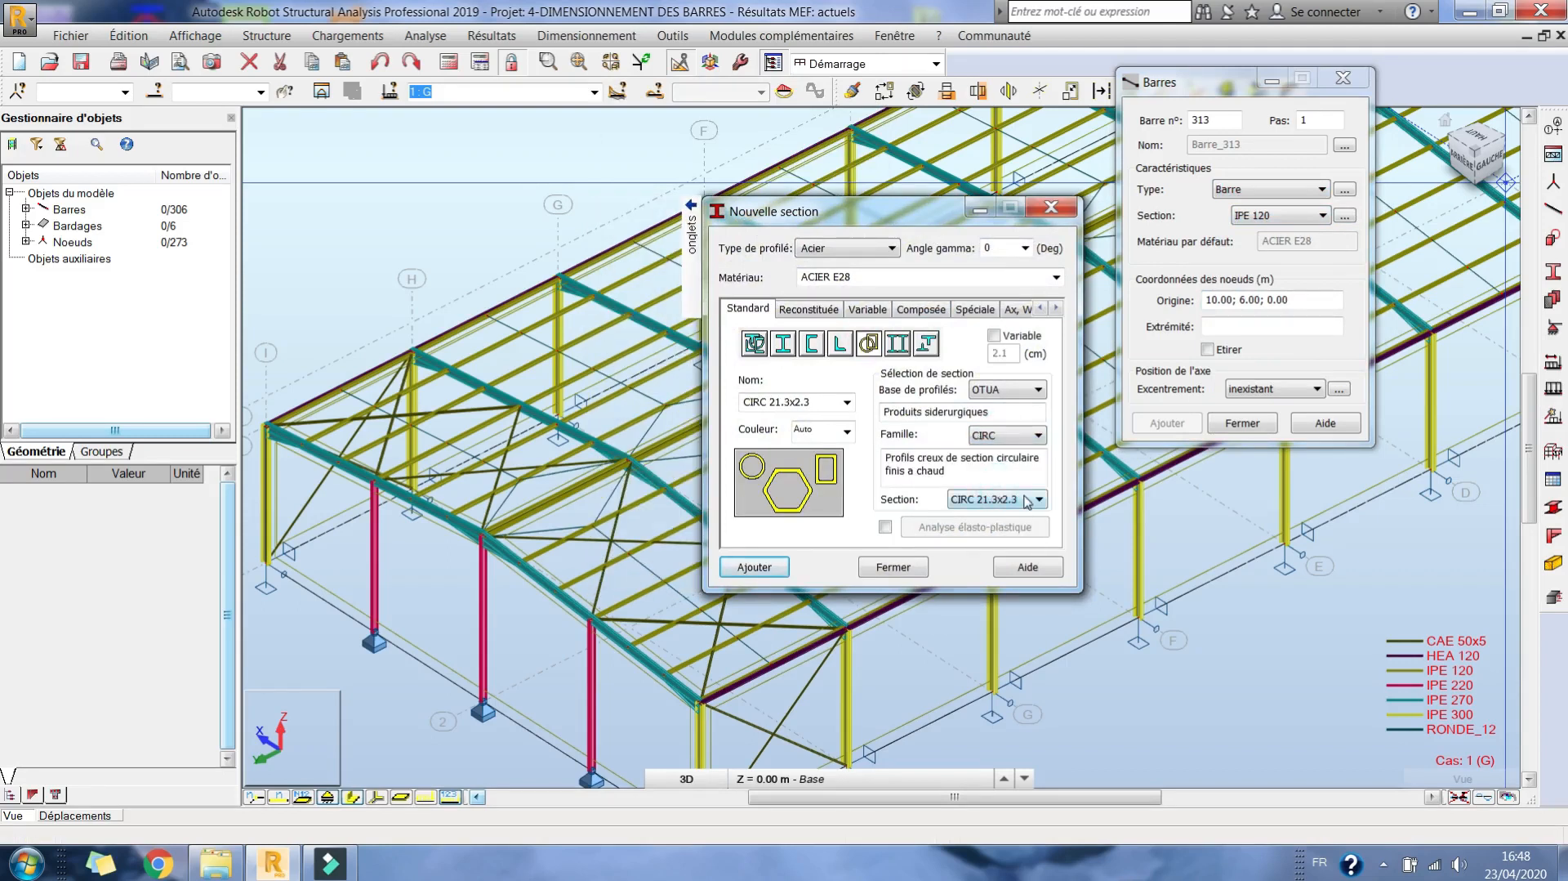
left_click(1028, 500)
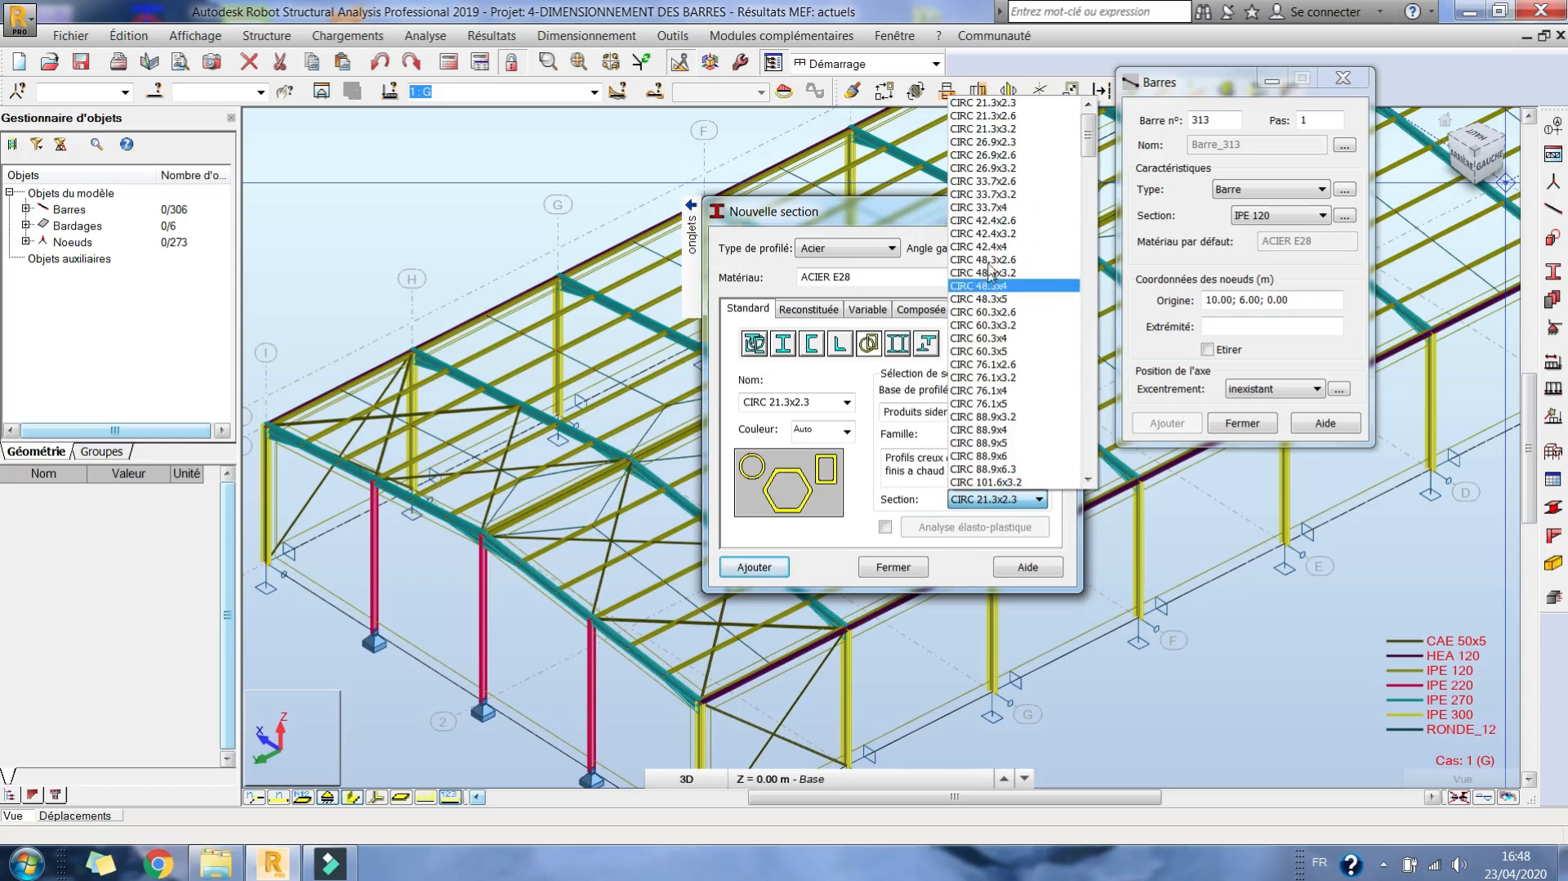
left_click(1017, 182)
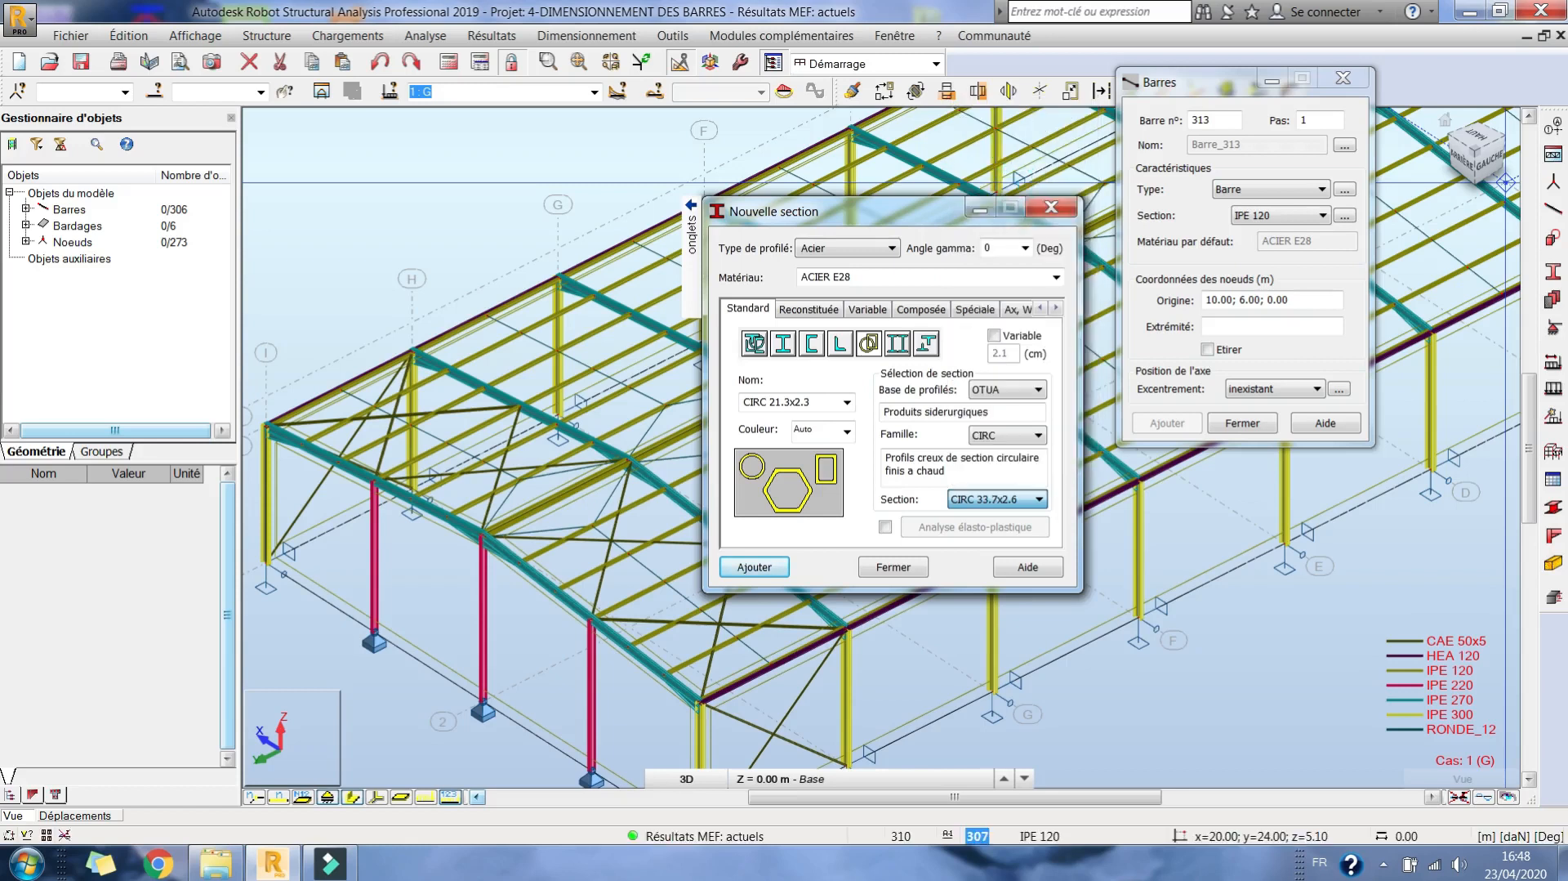
left_click(754, 566)
left_click(891, 566)
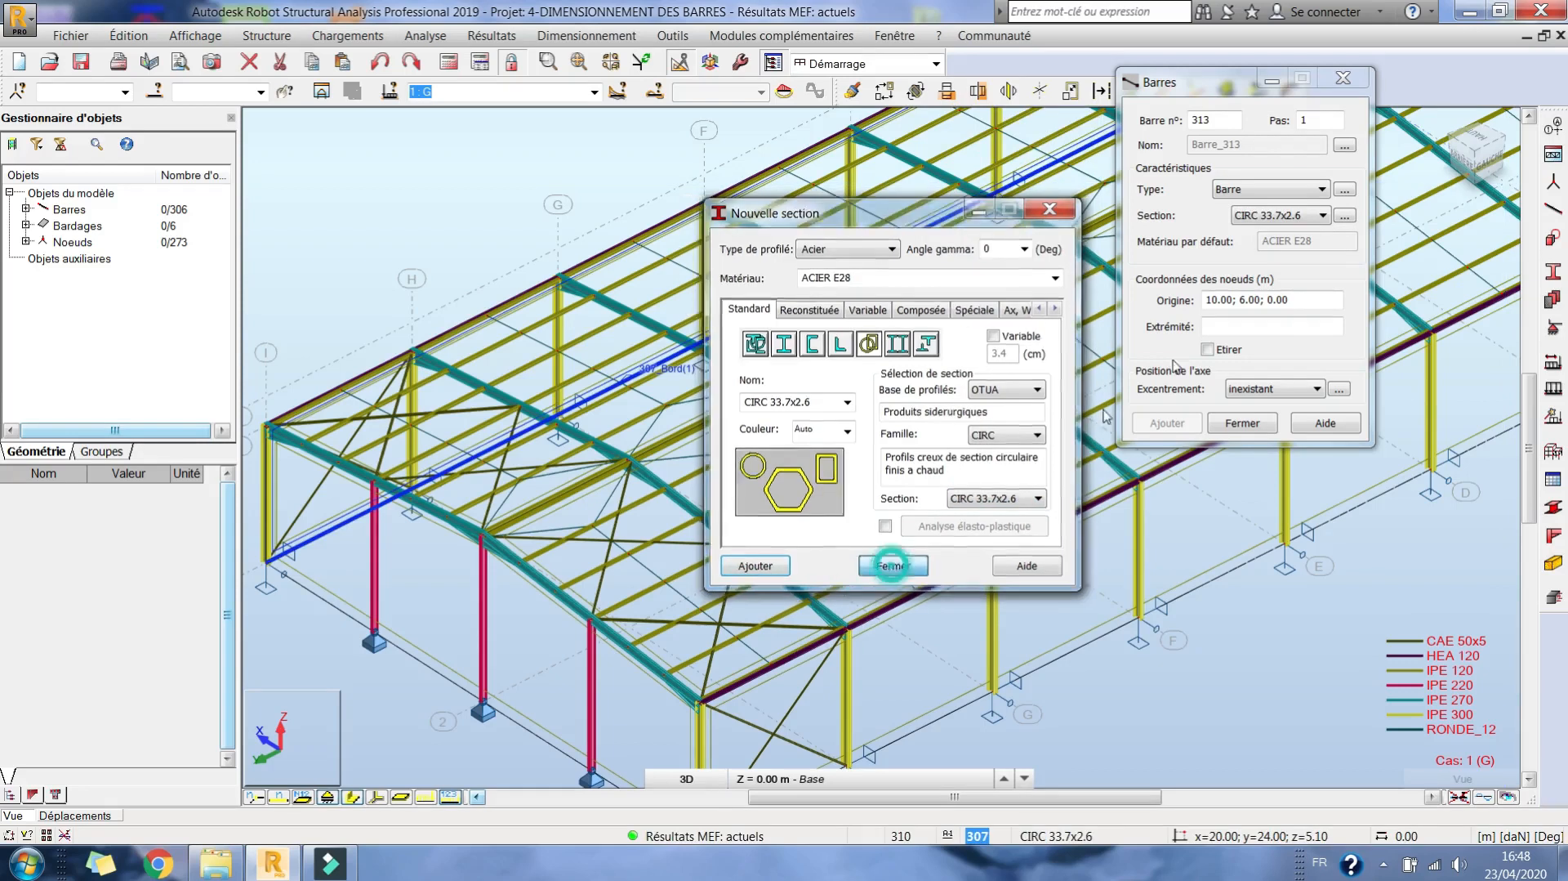
Draw two CIRC 33.7x2.6 bars, from (8.33; 45.00; 6.02) to (9.90; 45.00; 6.19) and from (11.67; 45.00; 6.02) to (10.10; 45.00; 6.19).
scroll(620, 419, "up", 3)
scroll(620, 419, "up", 4)
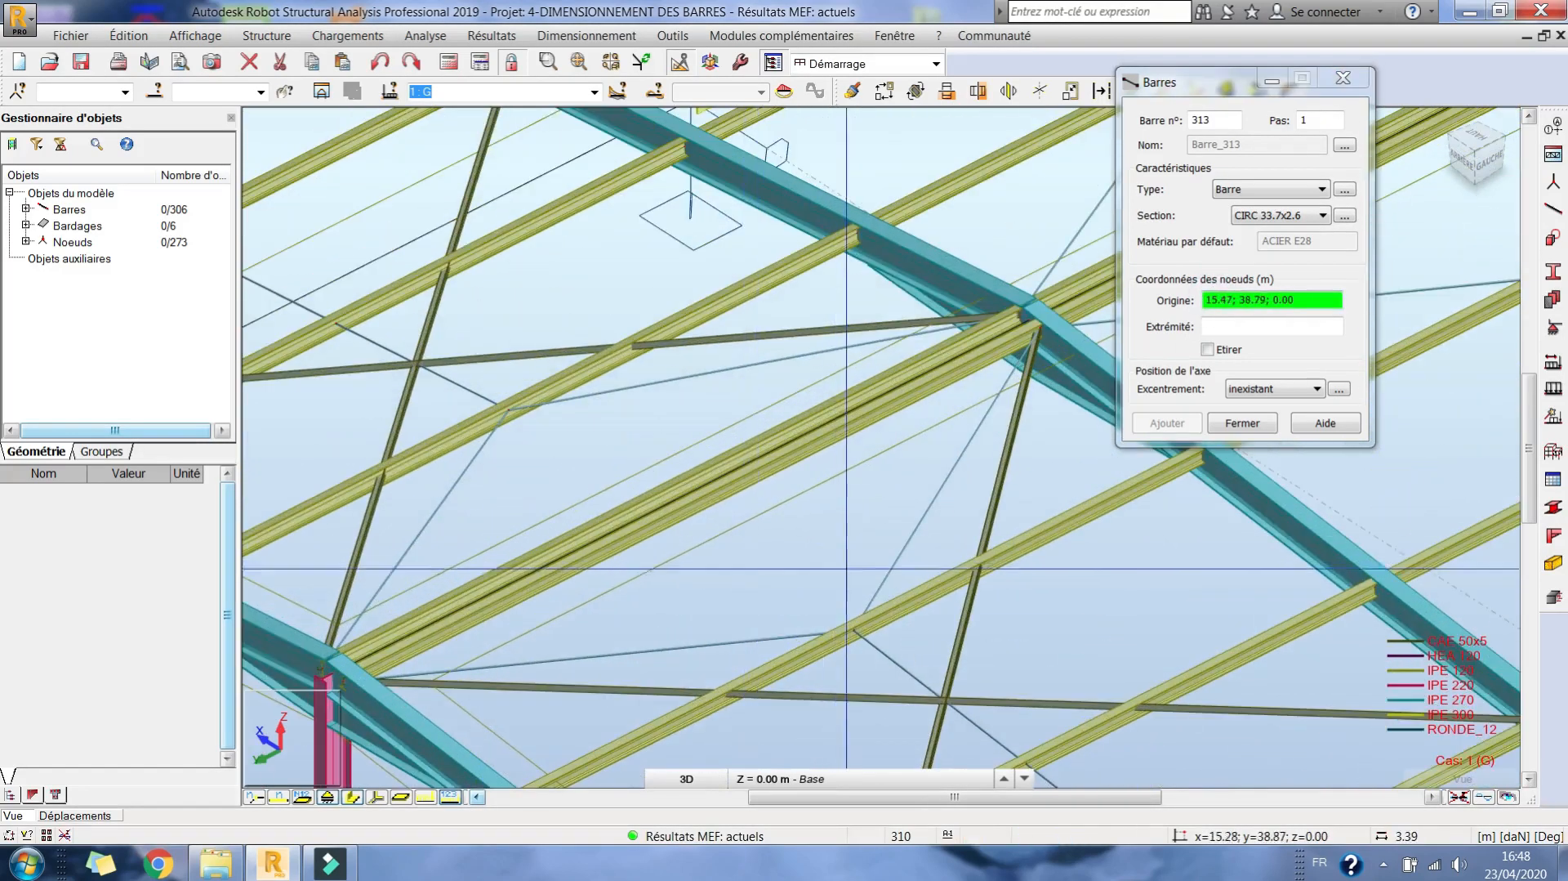
left_click(854, 629)
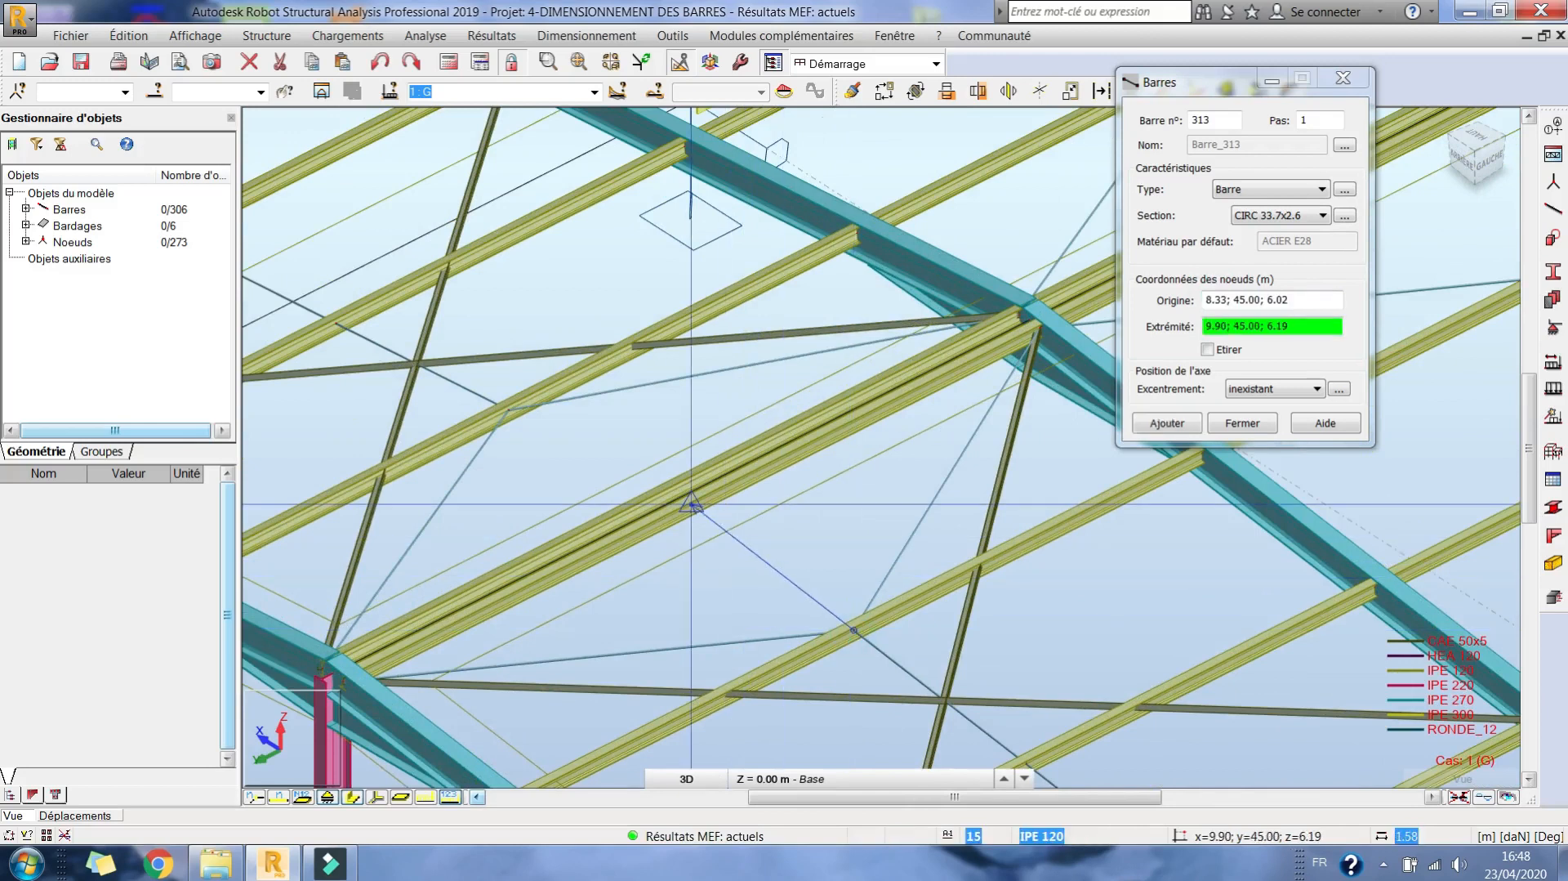
left_click(691, 504)
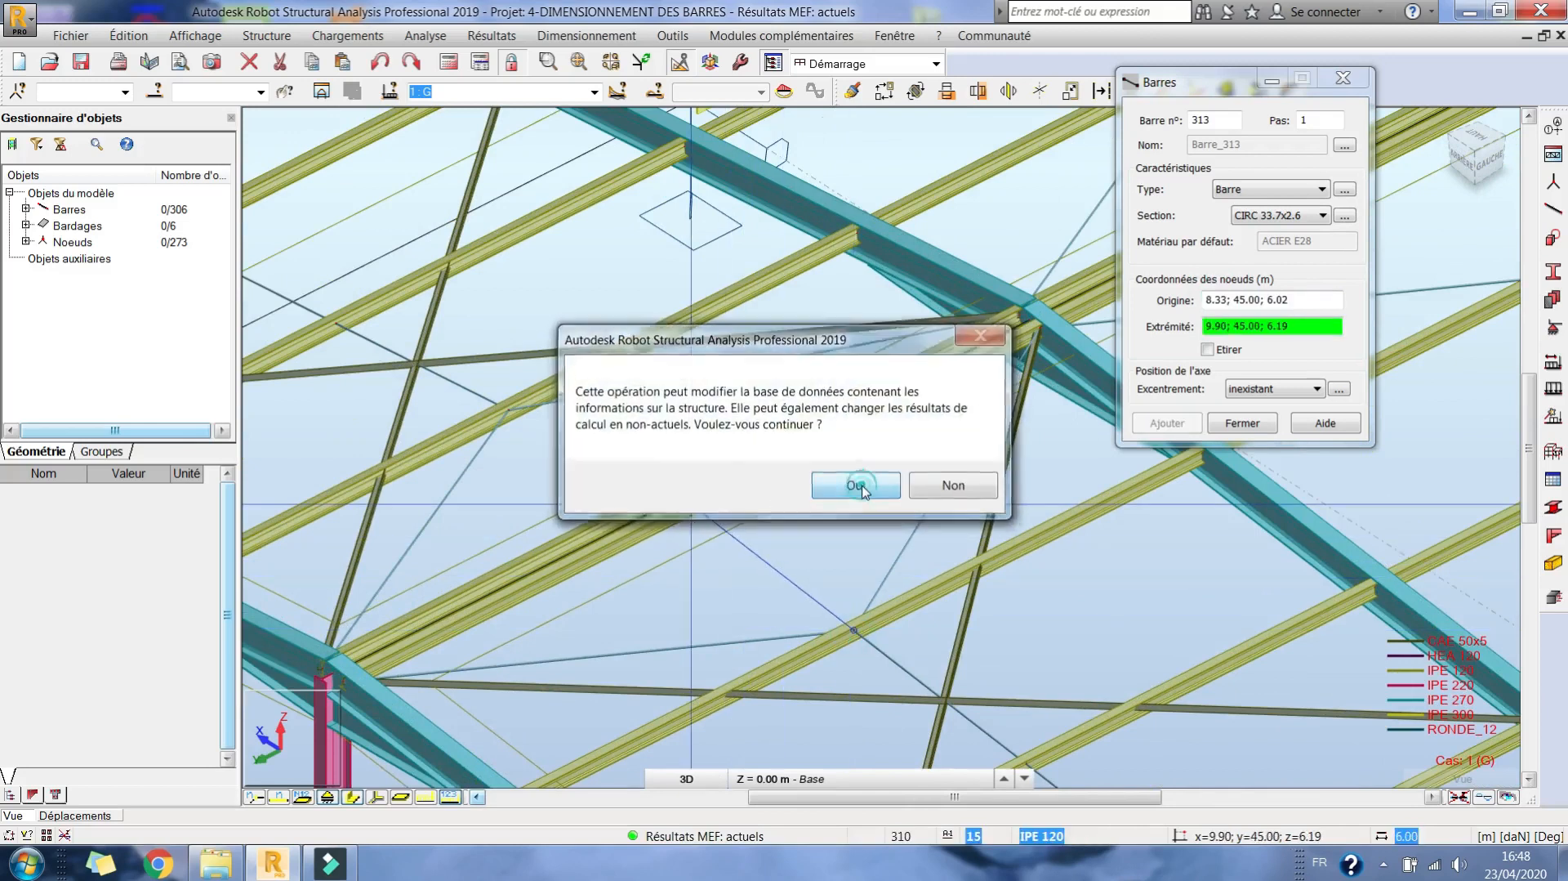
left_click(858, 487)
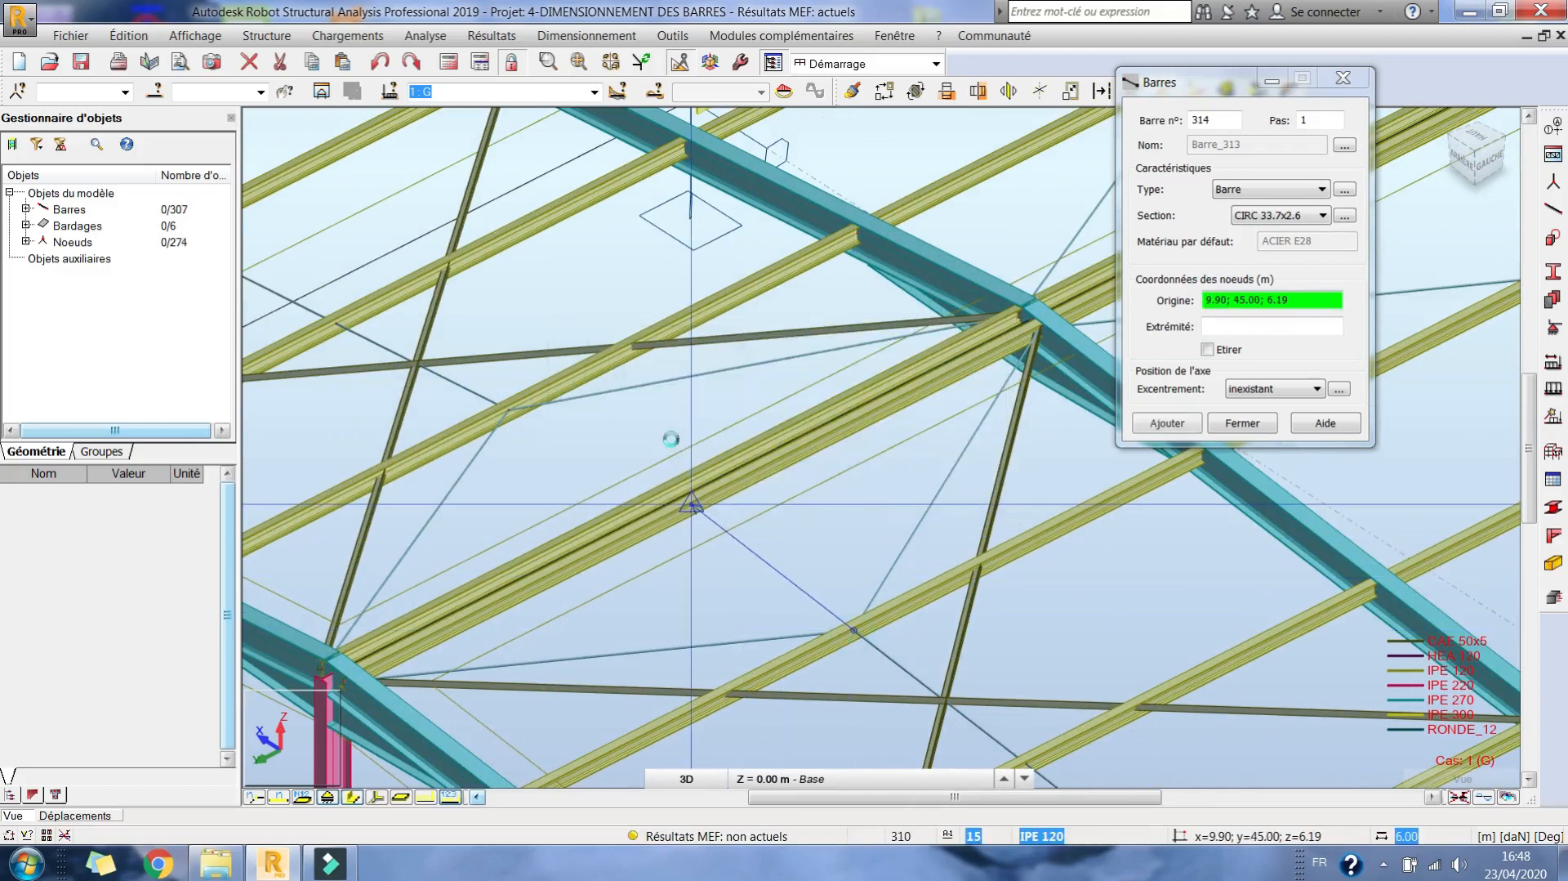
left_click(509, 410)
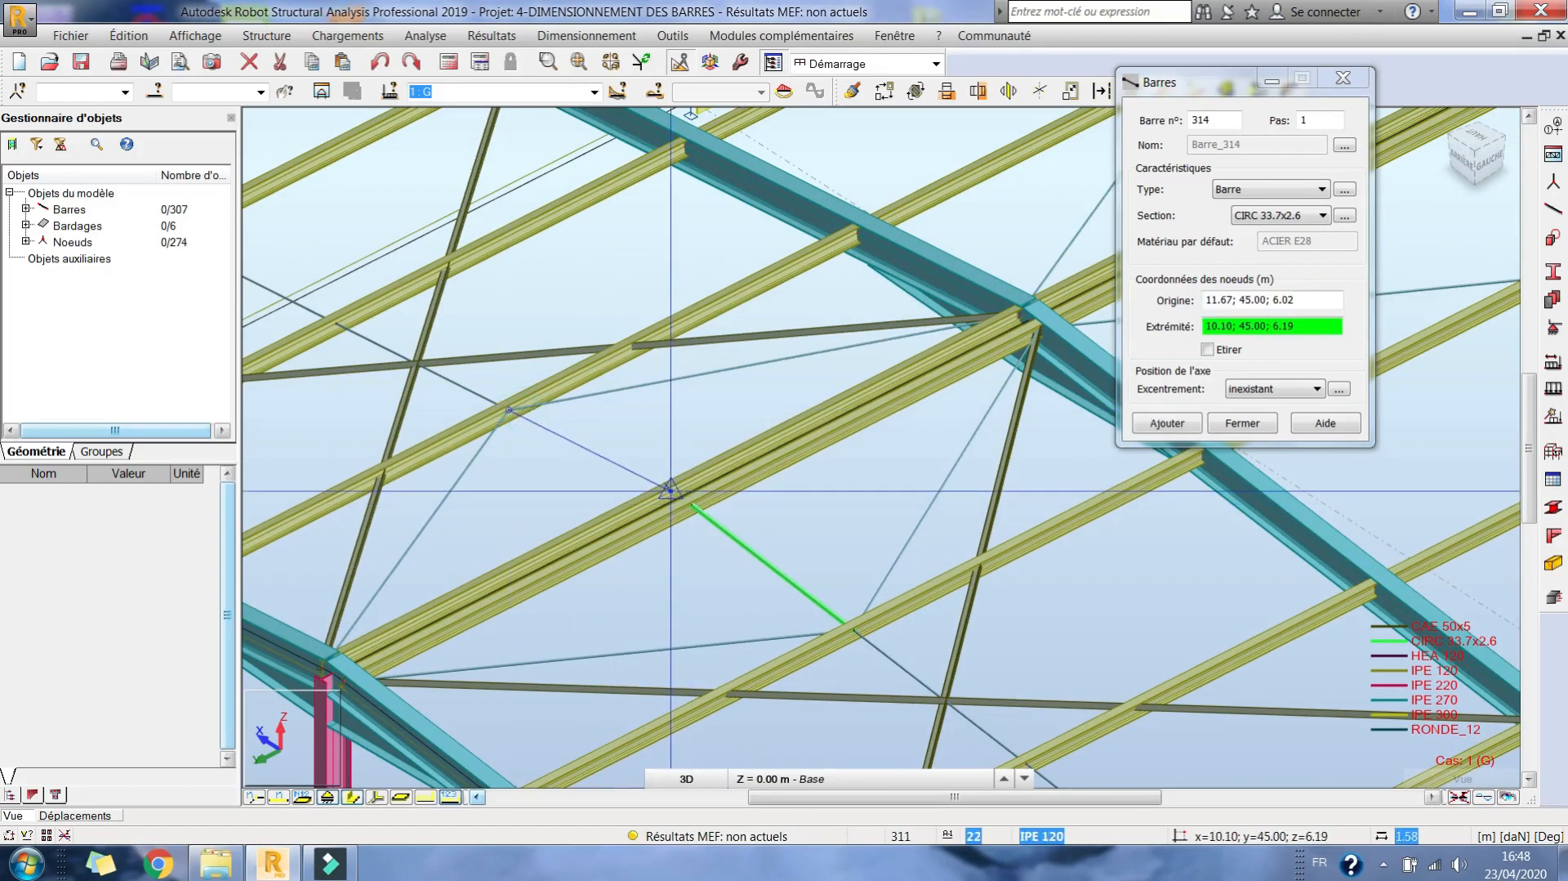
left_click(669, 490)
left_click(1255, 423)
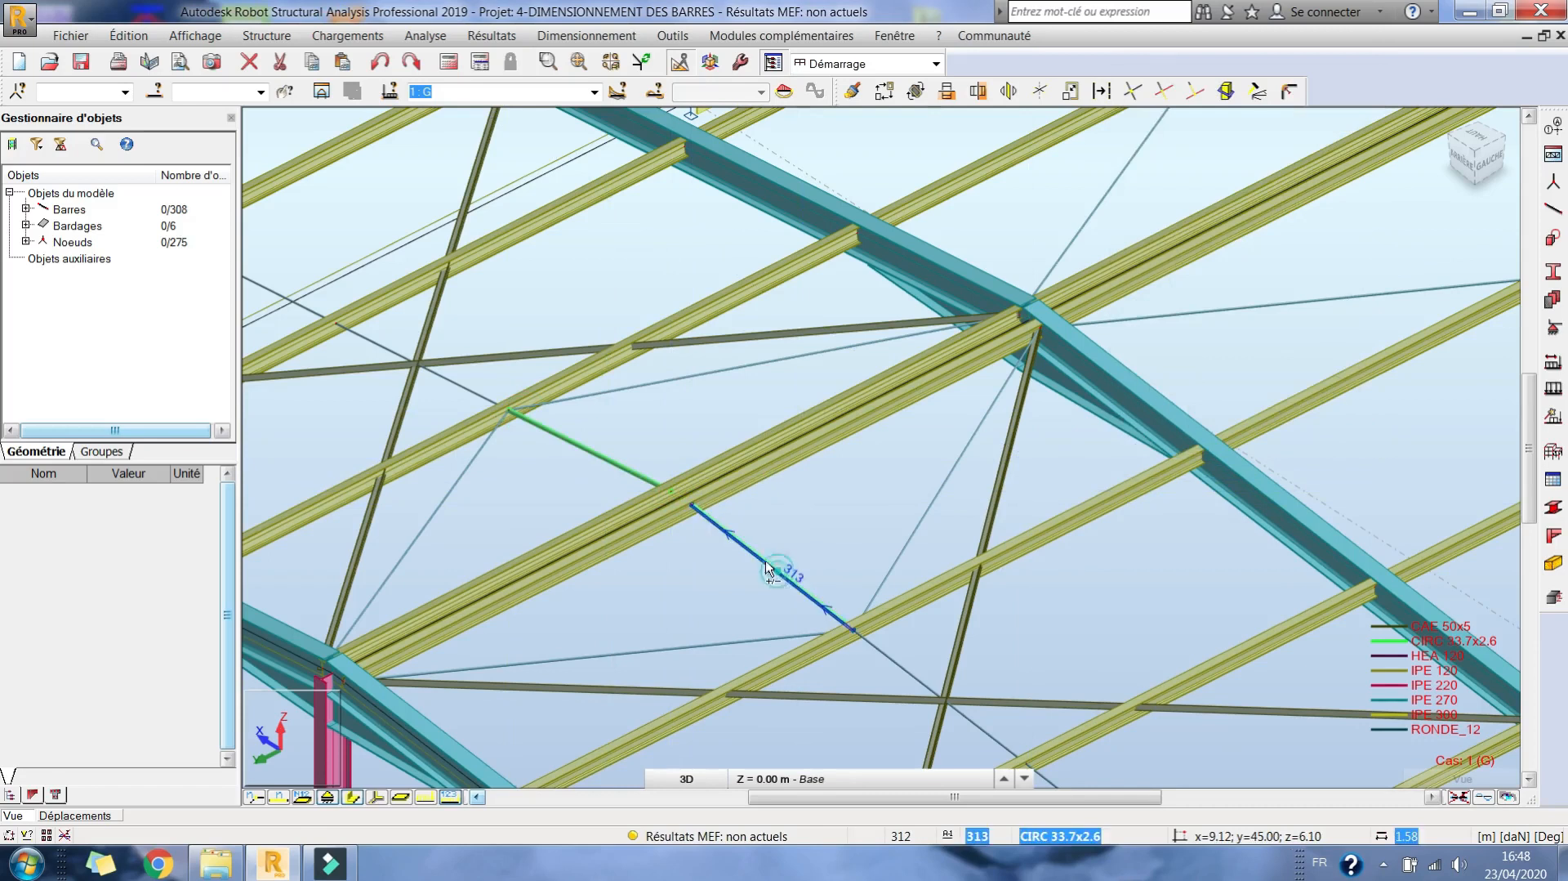
Copy the two new CIRC bars by translation with vector 0.00; -6.00; 0.00 and 7 repetitions along the hall.
left_click(768, 569)
left_click(572, 443, "ctrl")
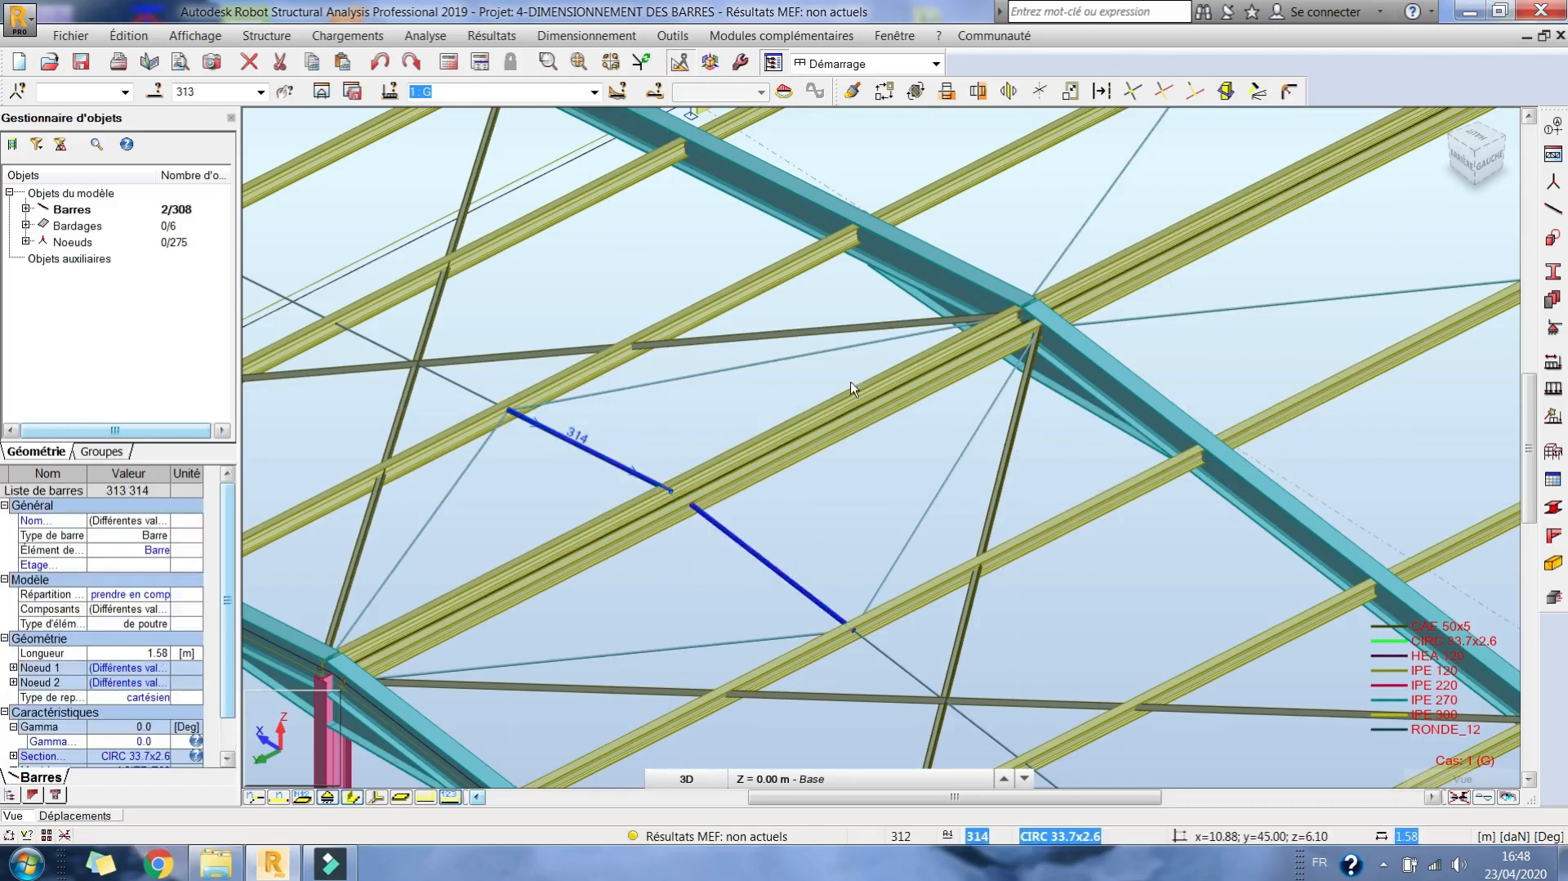
scroll(851, 389, "down", 10)
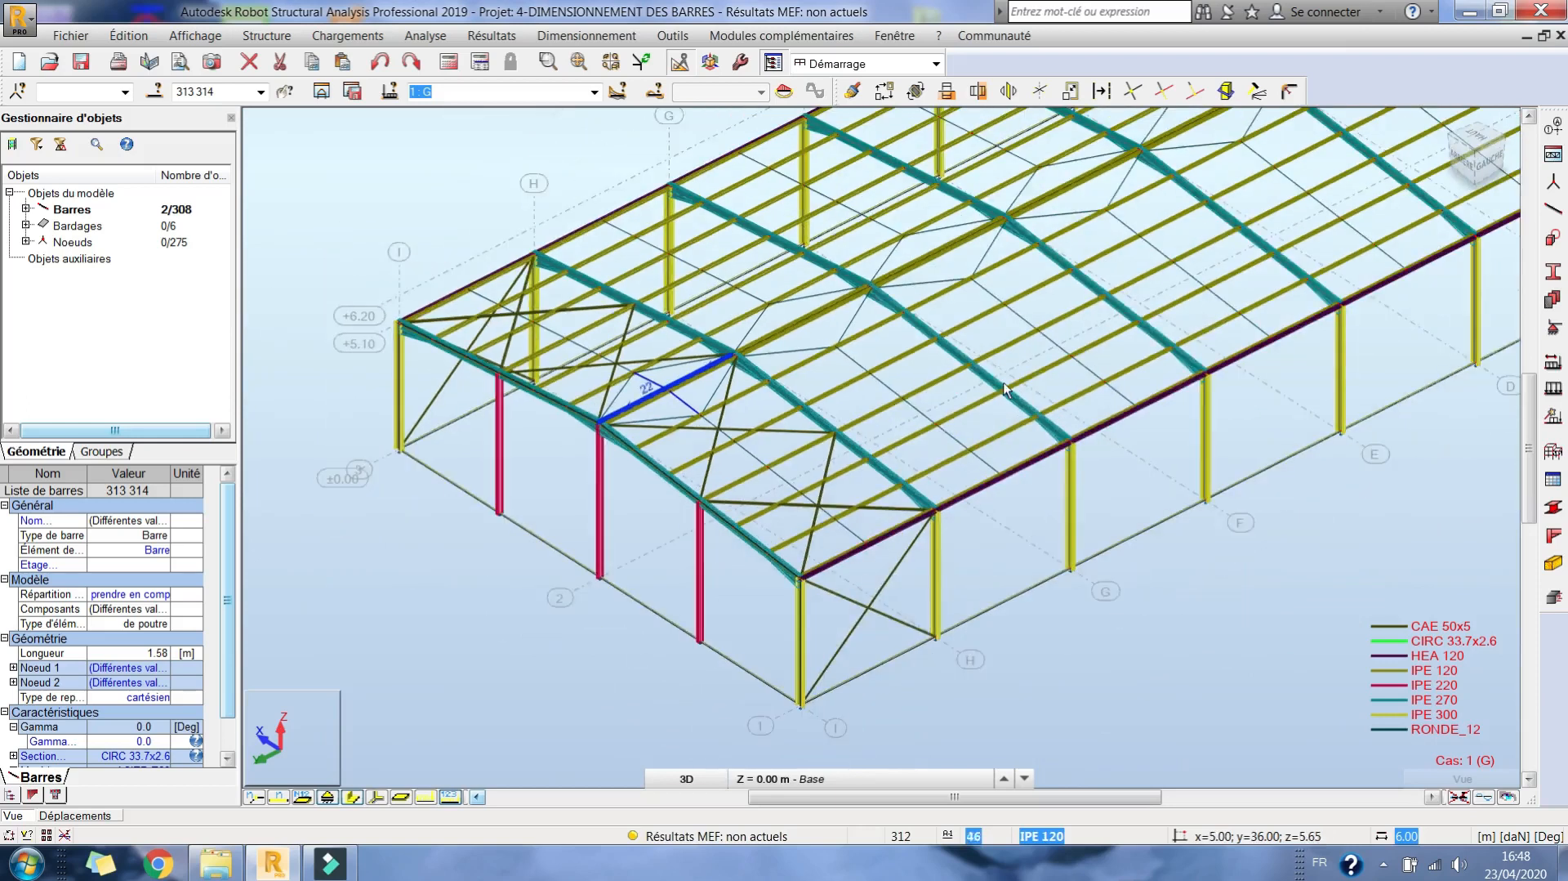
middle_click_drag(1006, 390, 808, 396)
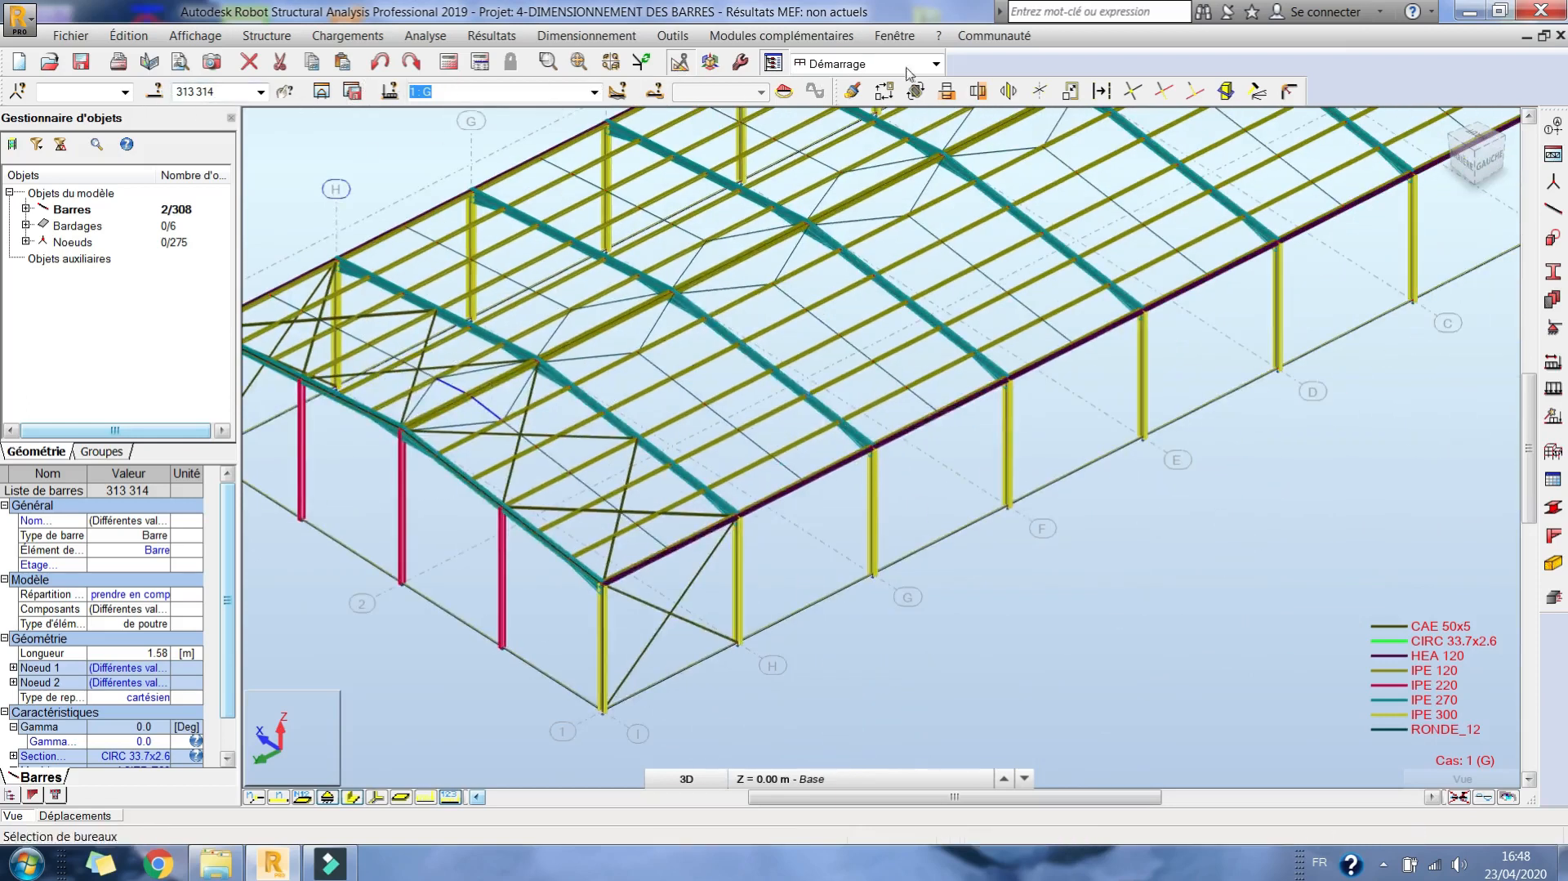
left_click(885, 91)
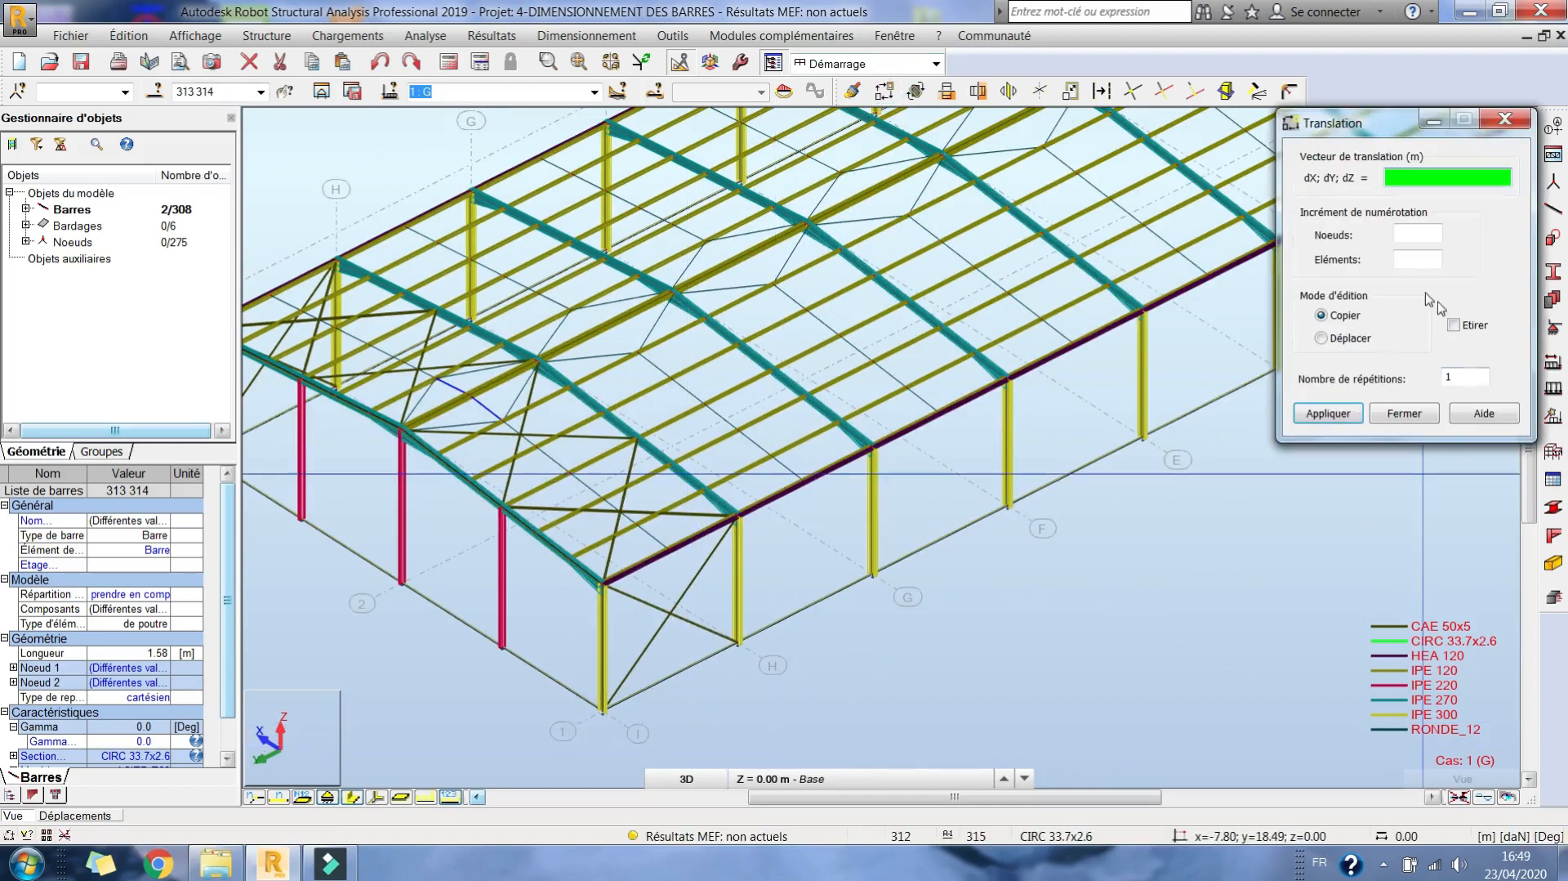
left_click(1466, 376)
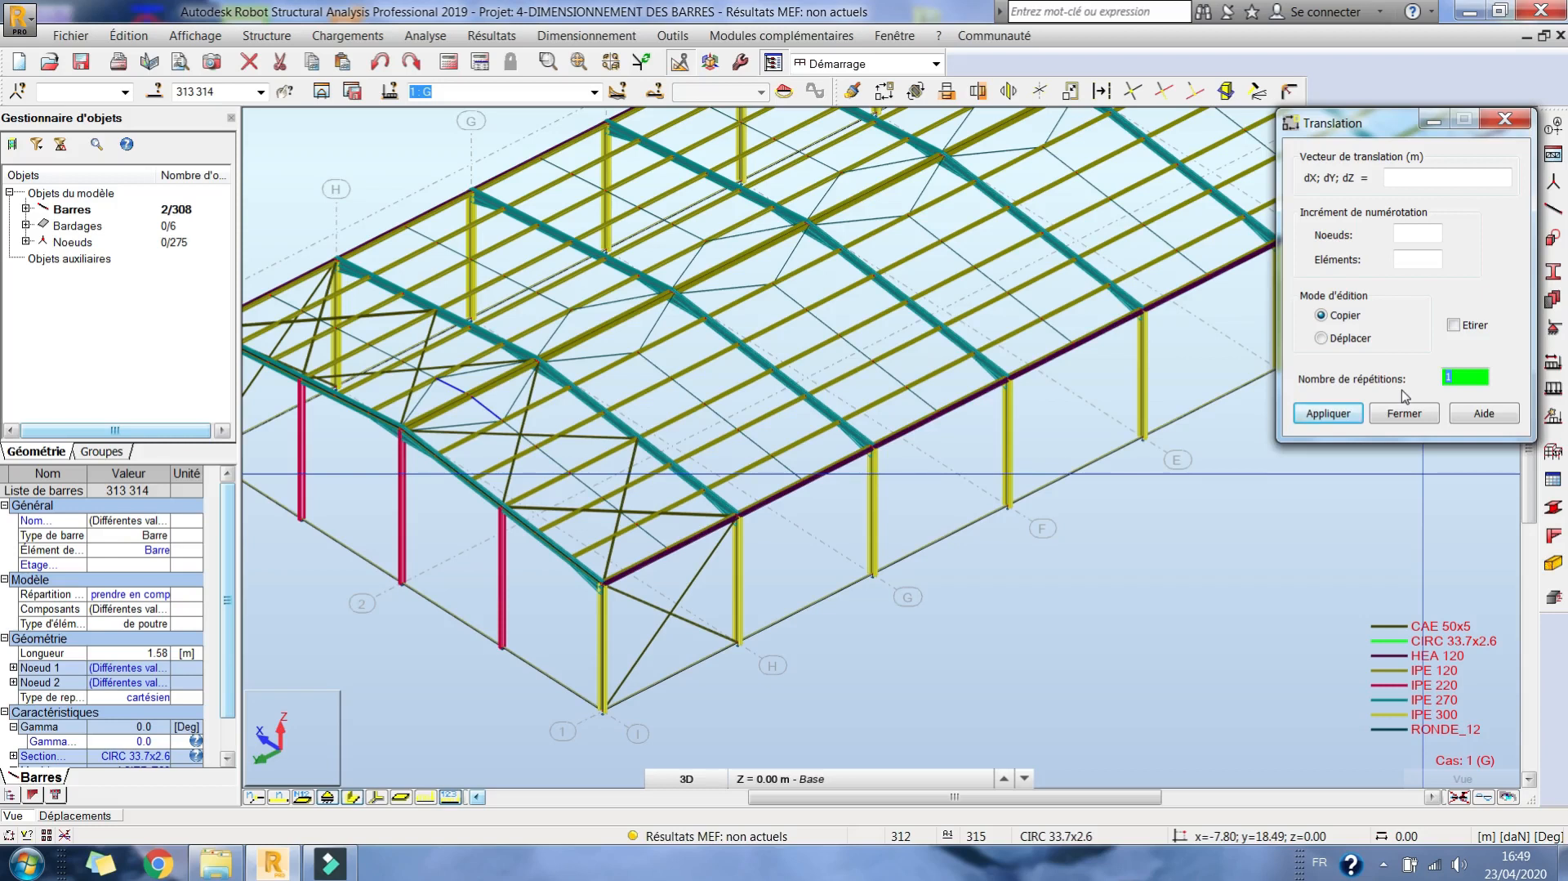
left_click(1405, 181)
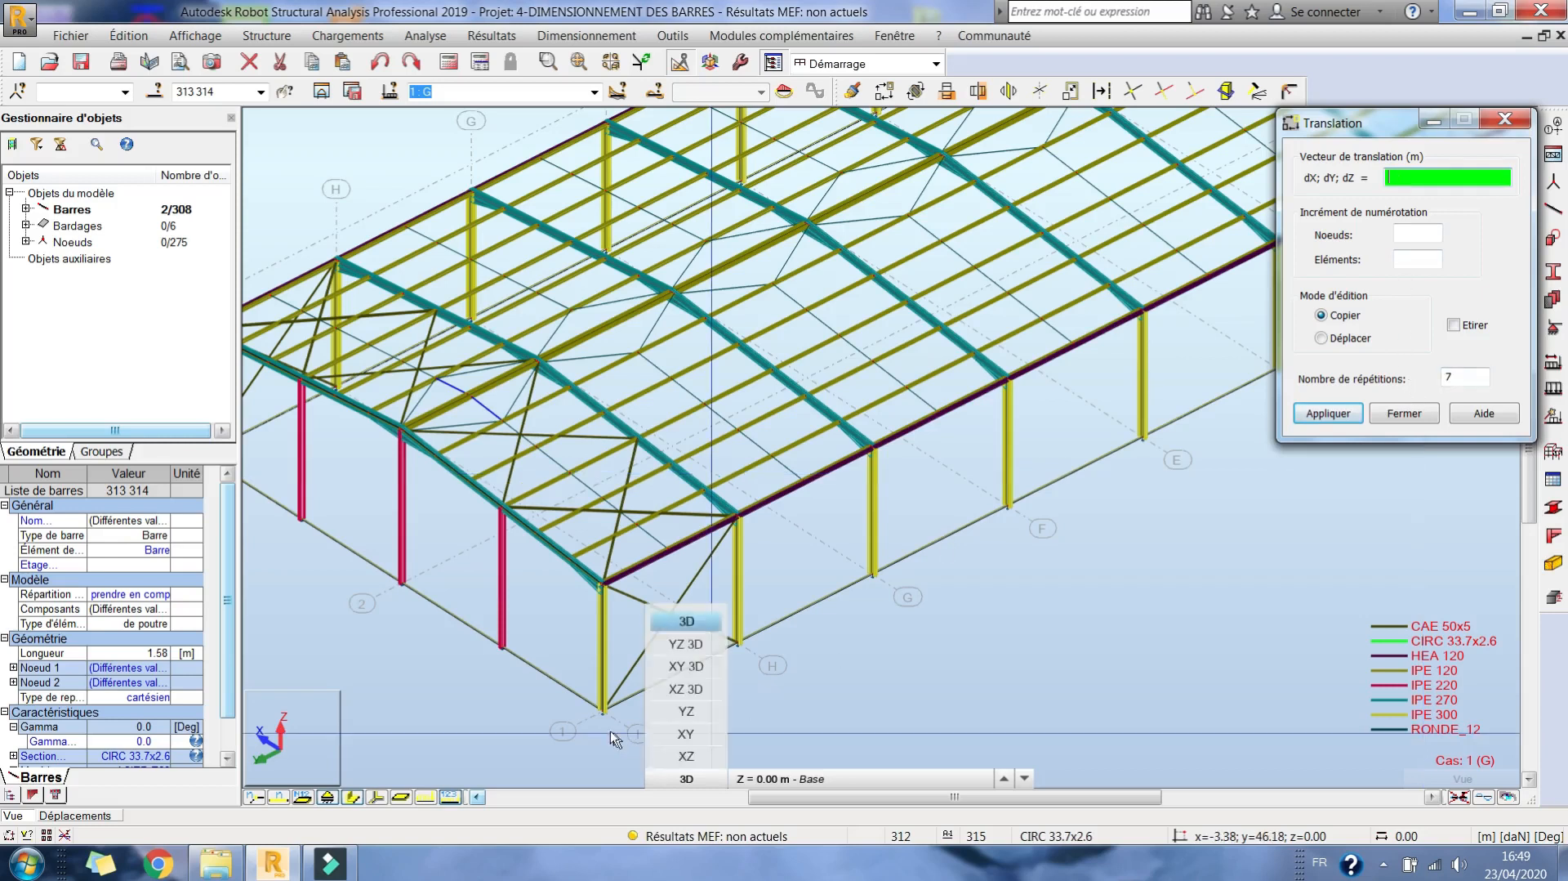
left_click(603, 710)
left_click(737, 641)
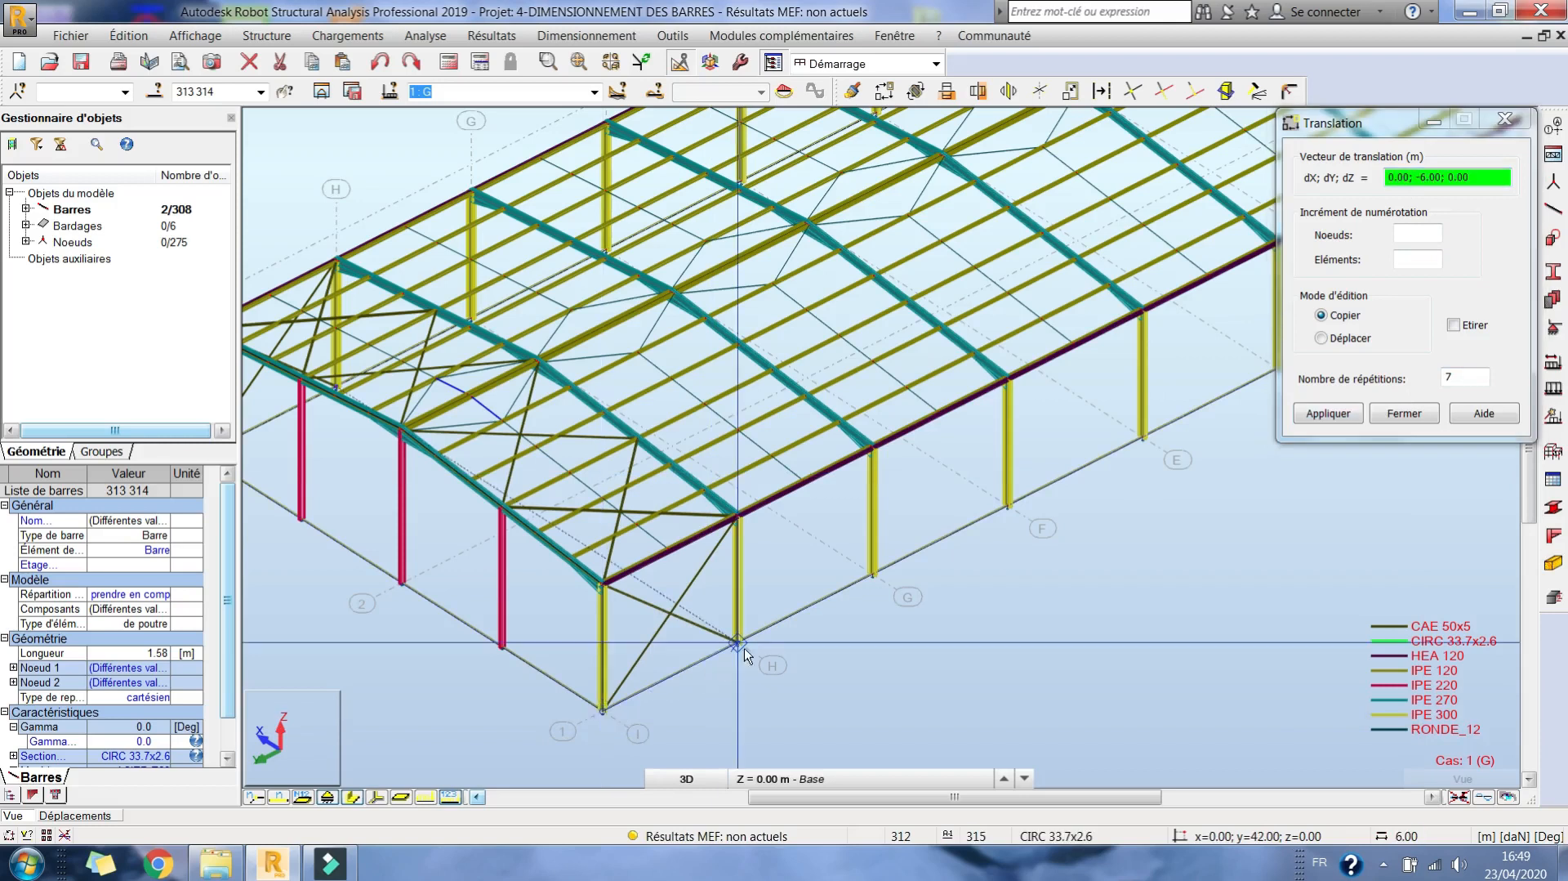
left_click(1414, 412)
Select all bars similar to the CIRC 33.7x2.6 bar in the last bay and assign them the ART-ART release.
middle_click_drag(1472, 258, 949, 681)
scroll(1155, 196, "up", 5)
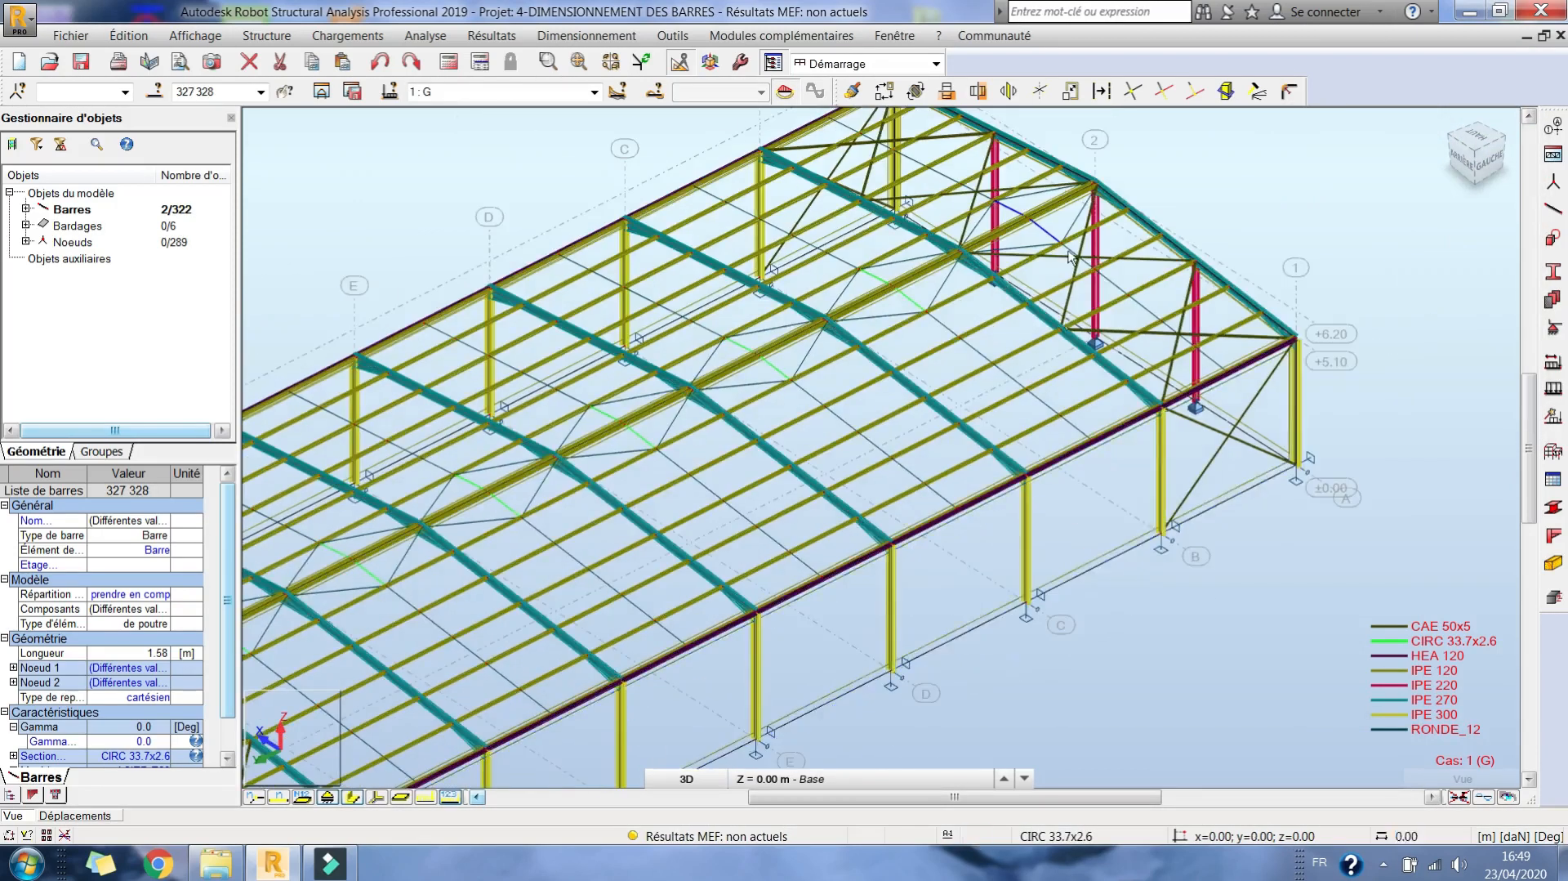
left_click(1167, 205)
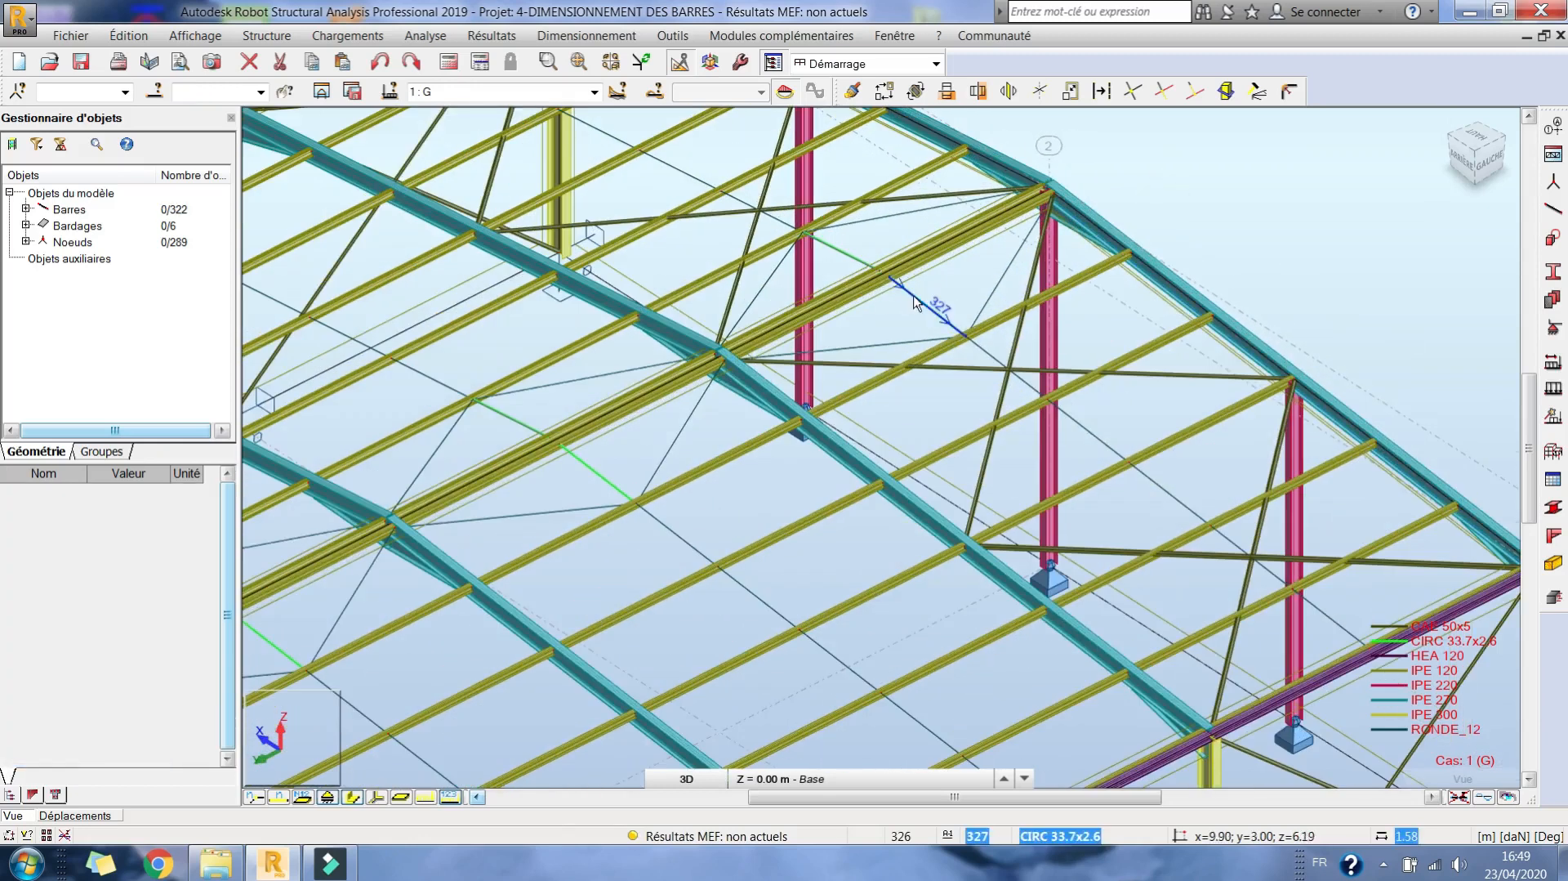
right_click(915, 303)
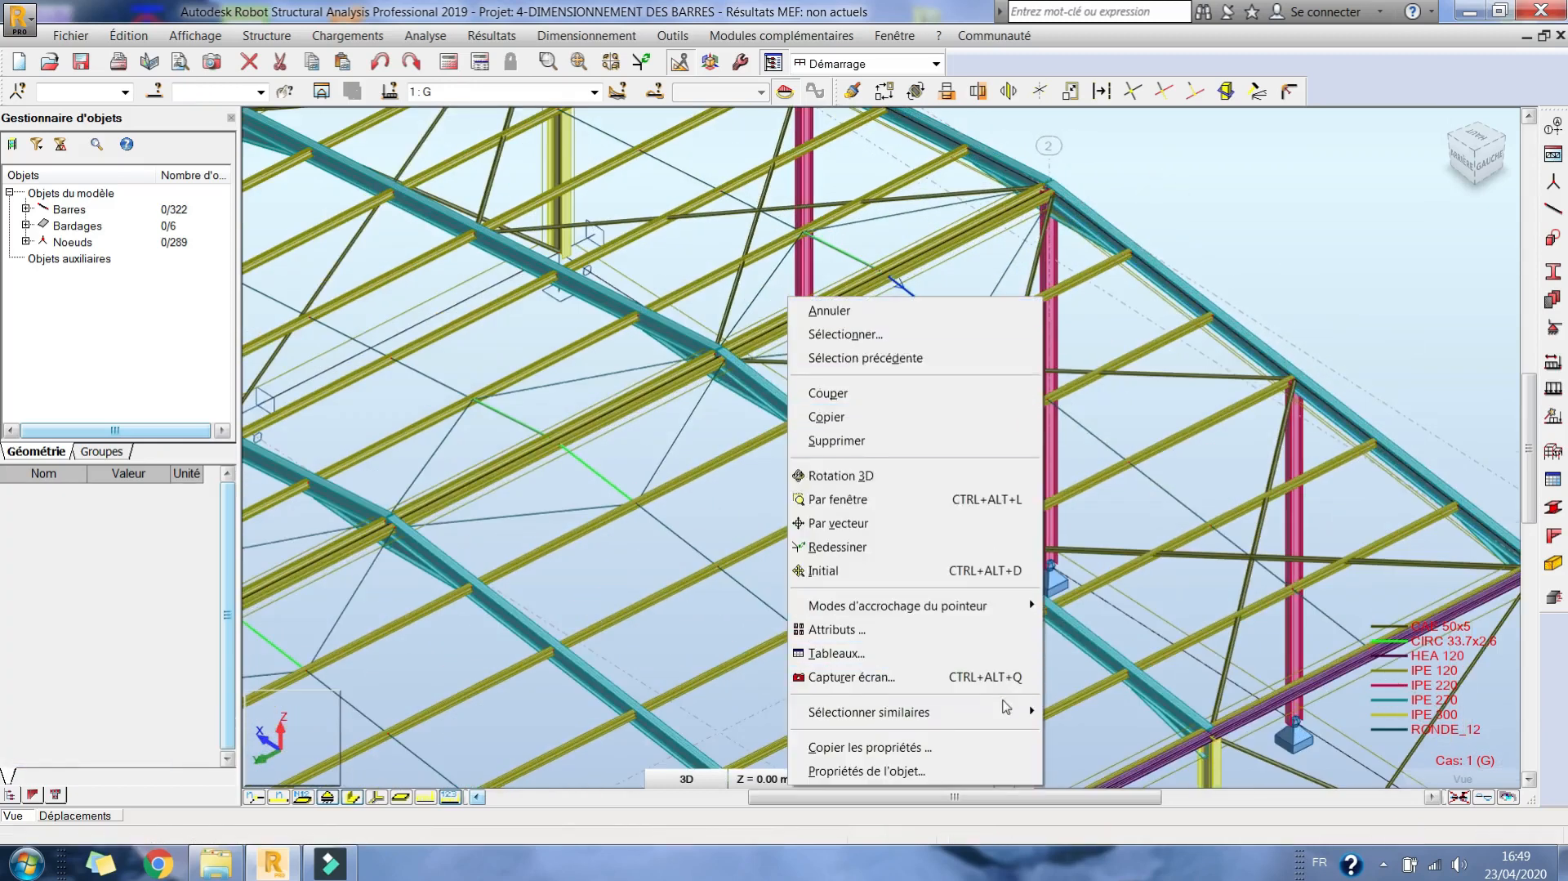
left_click(1011, 706)
left_click(1094, 736)
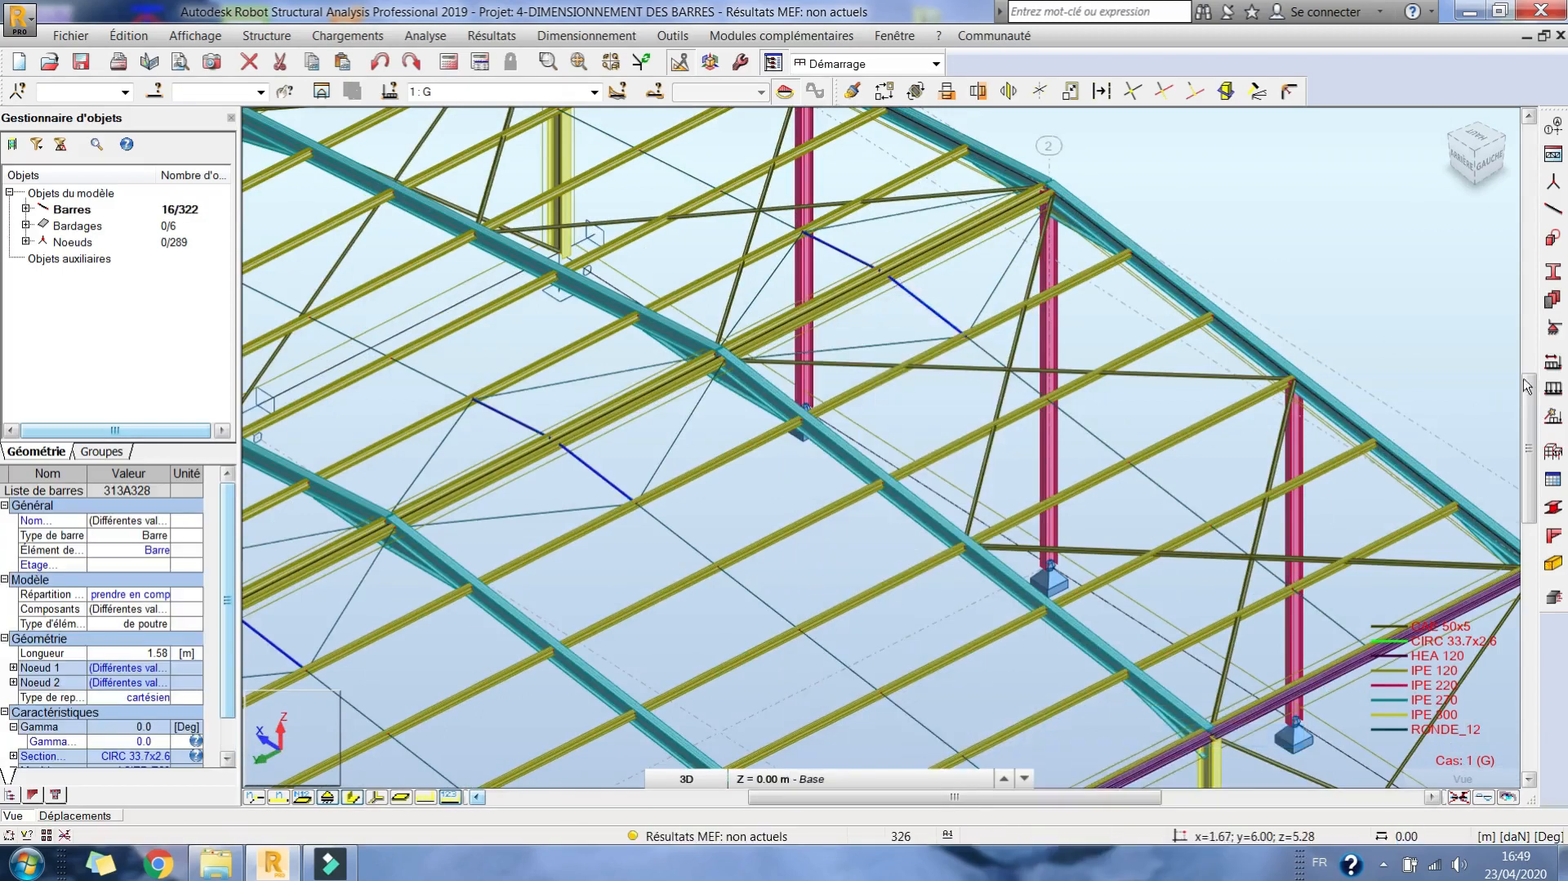
left_click(1555, 451)
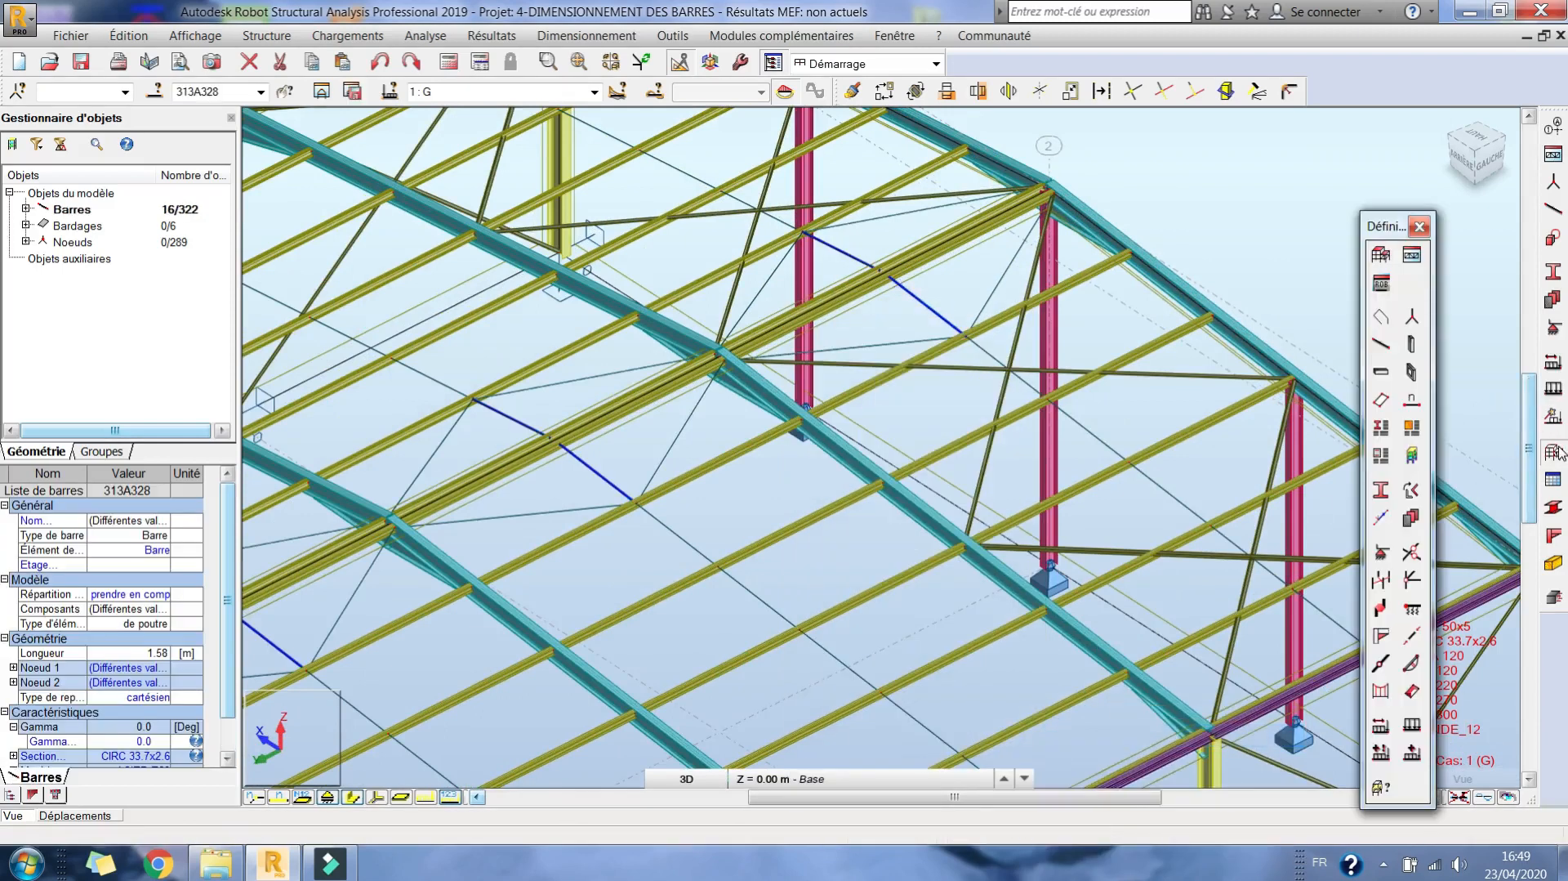
left_click(1382, 428)
left_click(1413, 580)
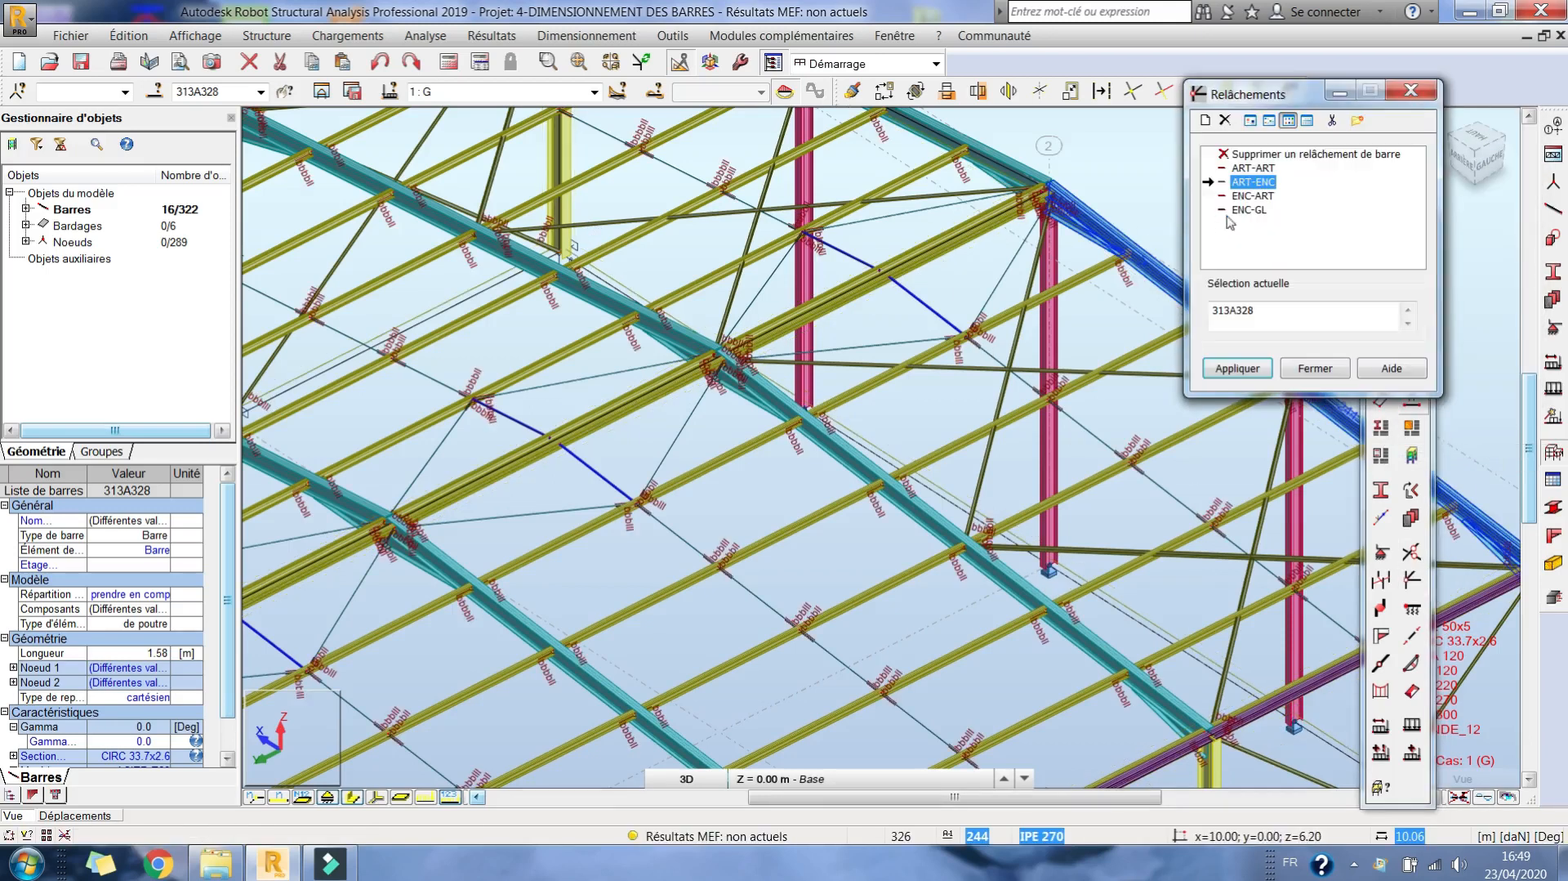
left_click(1249, 168)
left_click(1237, 368)
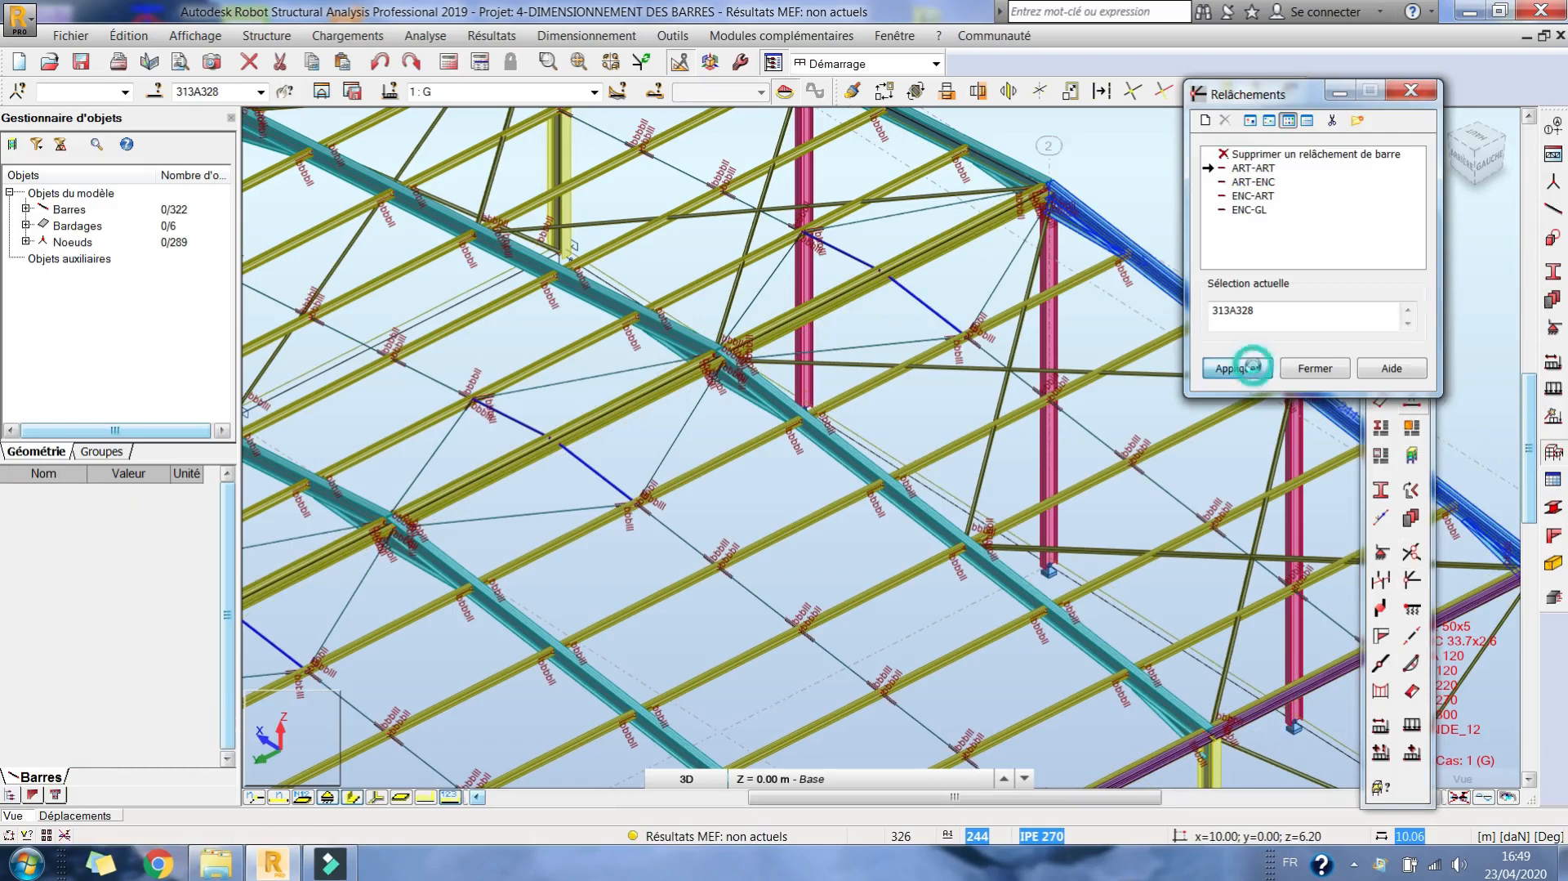
left_click(1315, 367)
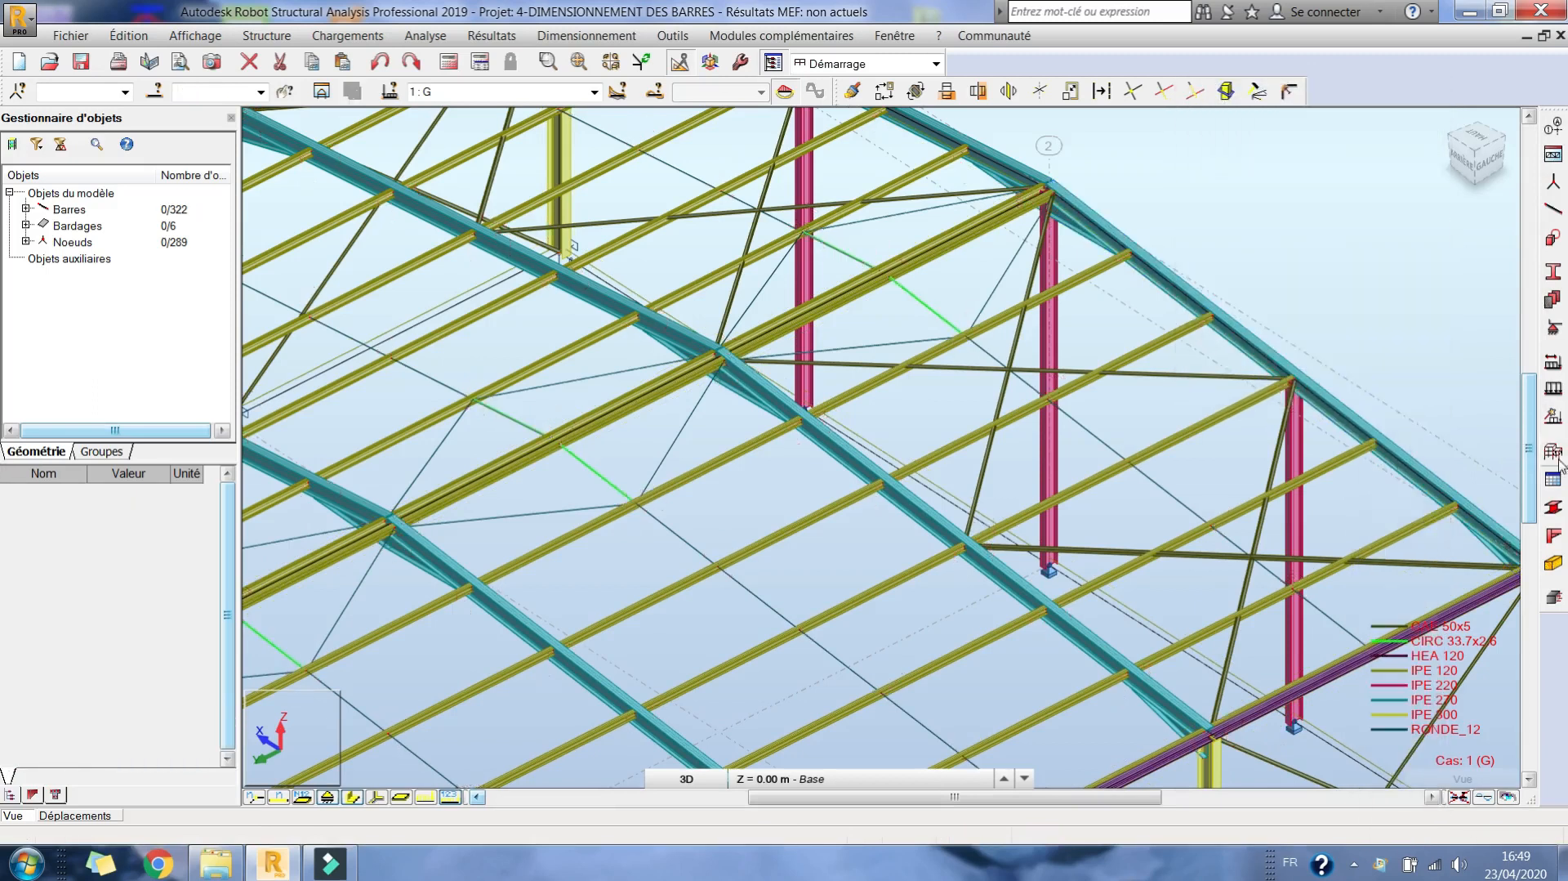
Recalculate the structure and switch to the steel member design layout.
left_click(460, 61)
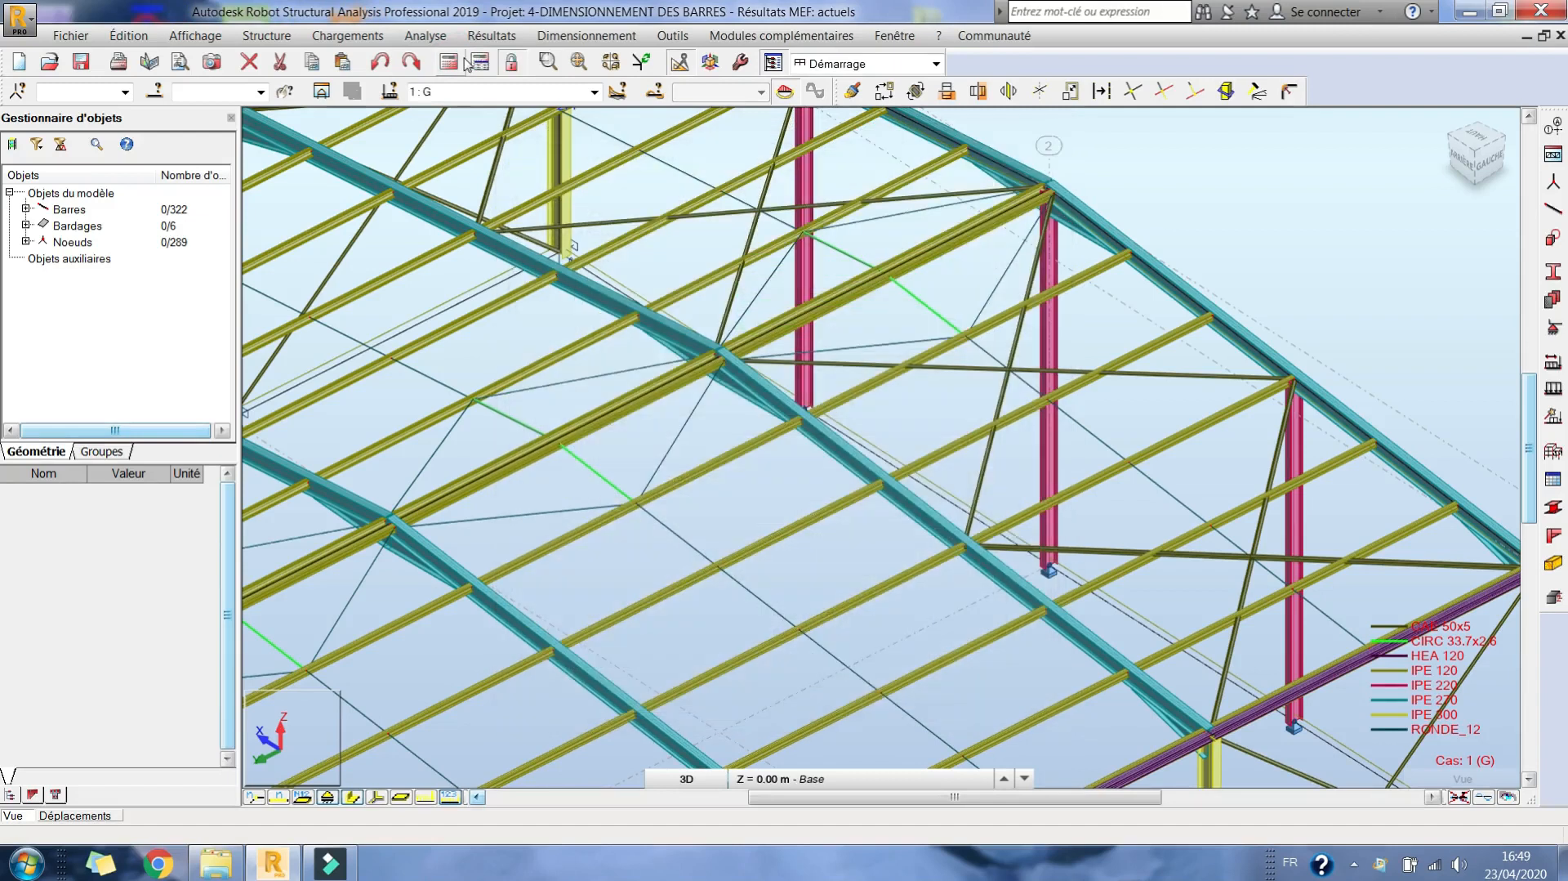
middle_click_drag(488, 319, 543, 324)
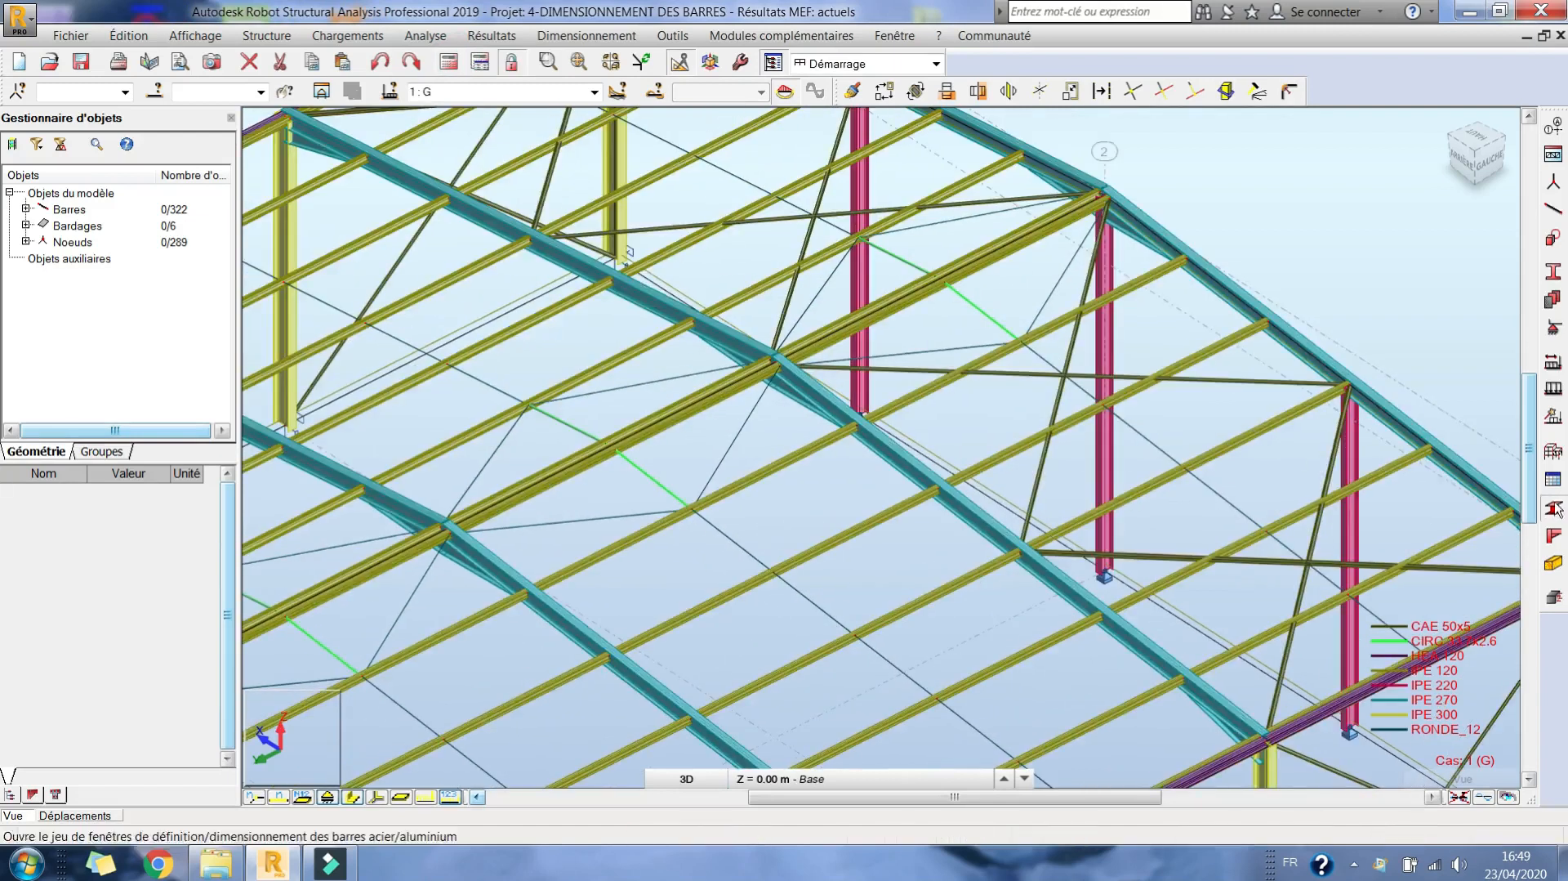
left_click(1554, 505)
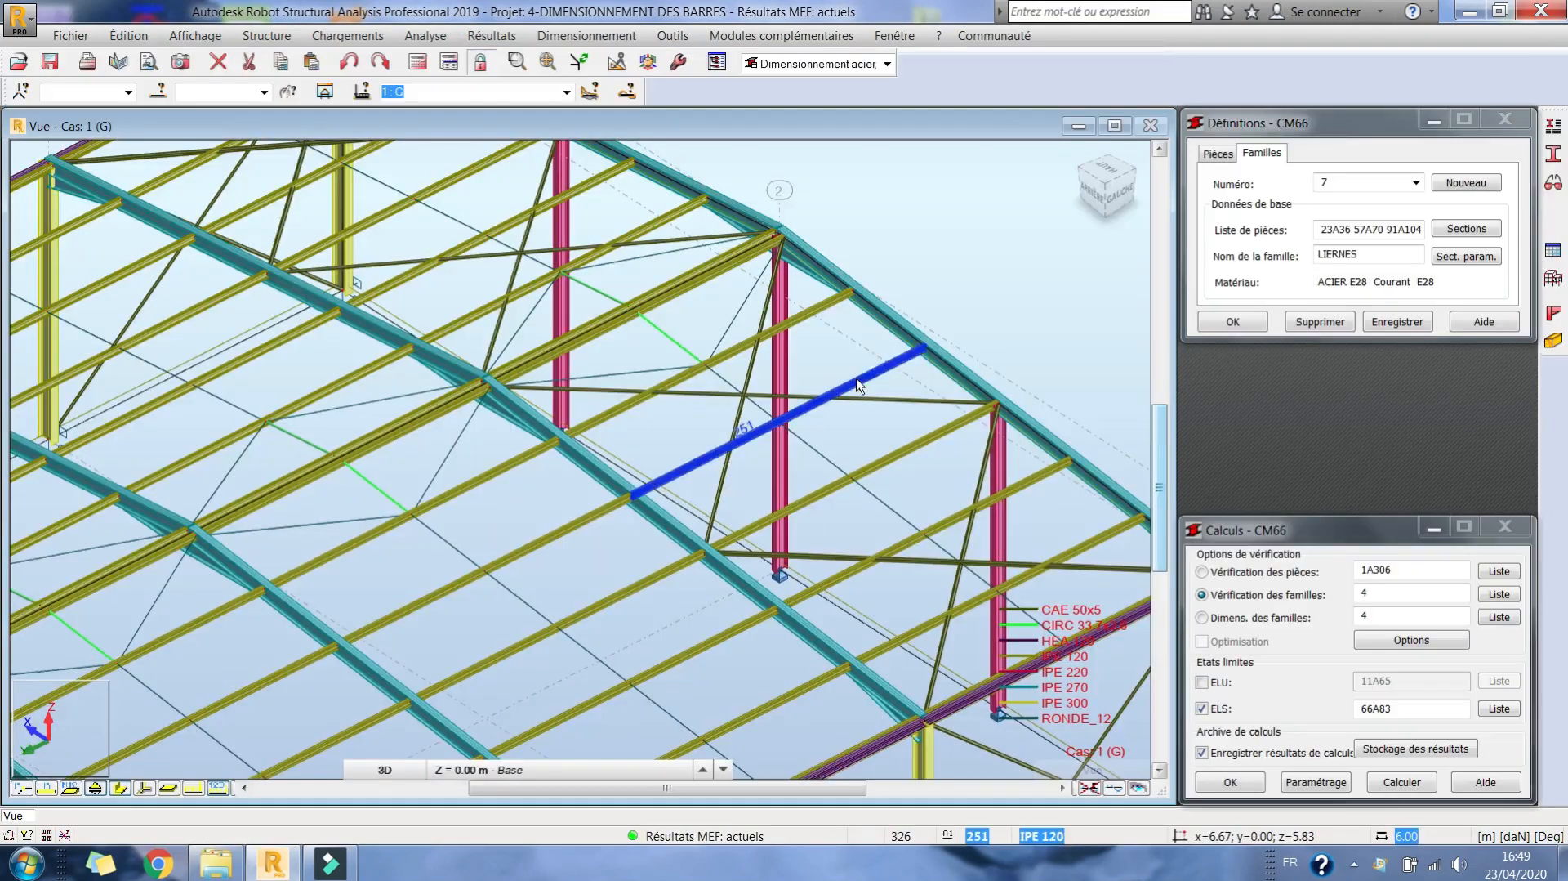
Run the CM66 verification of family 4 PANNES at ELS and generate its calculation note.
scroll(654, 343, "up", 2)
scroll(668, 365, "up", 4)
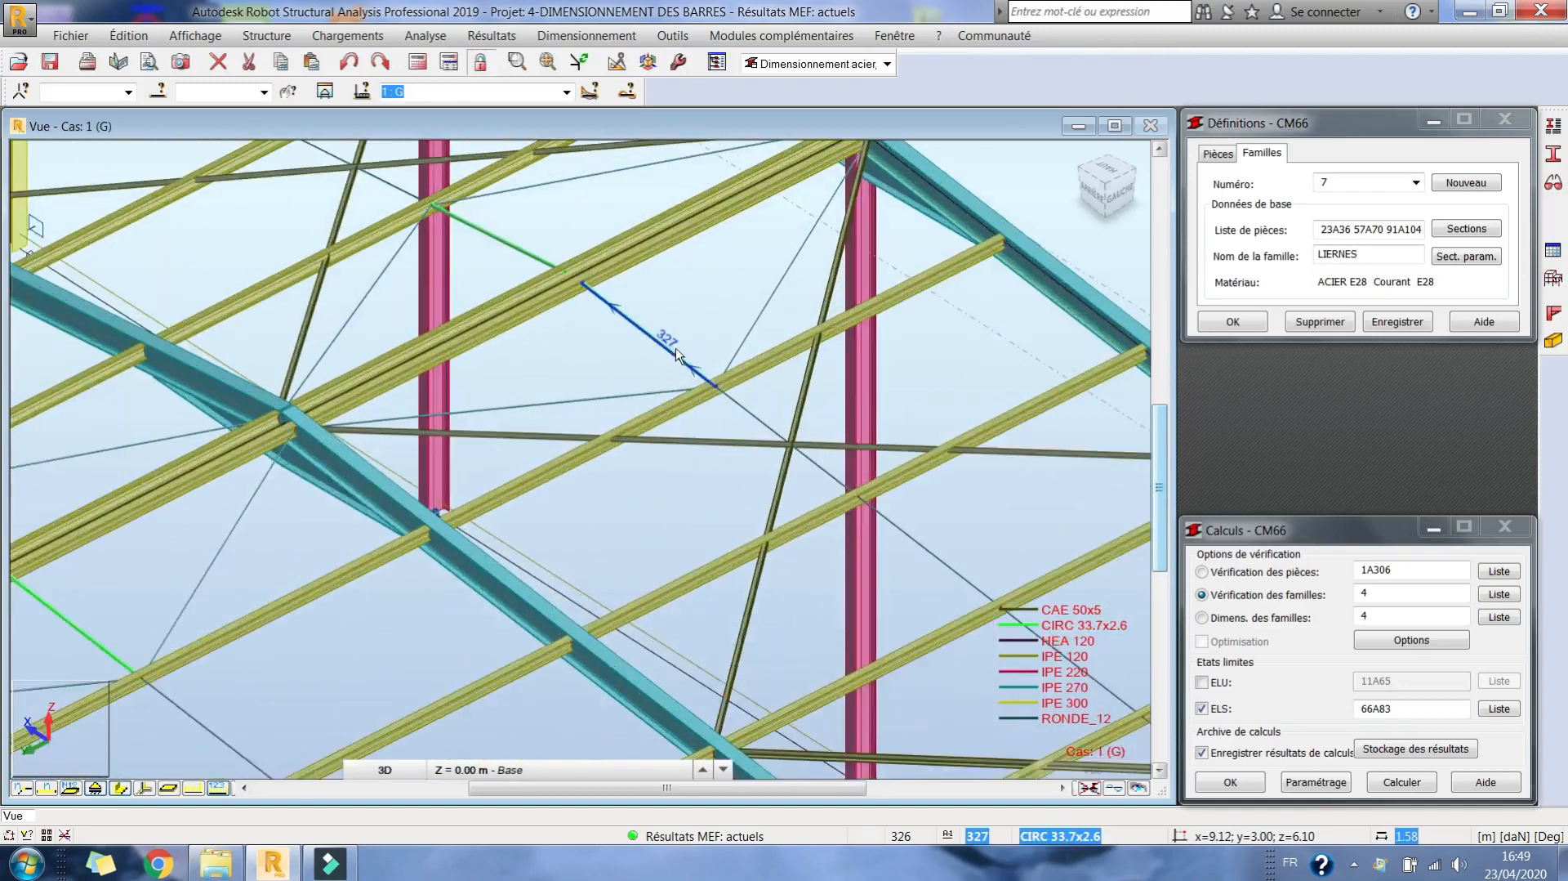
scroll(690, 352, "down", 3)
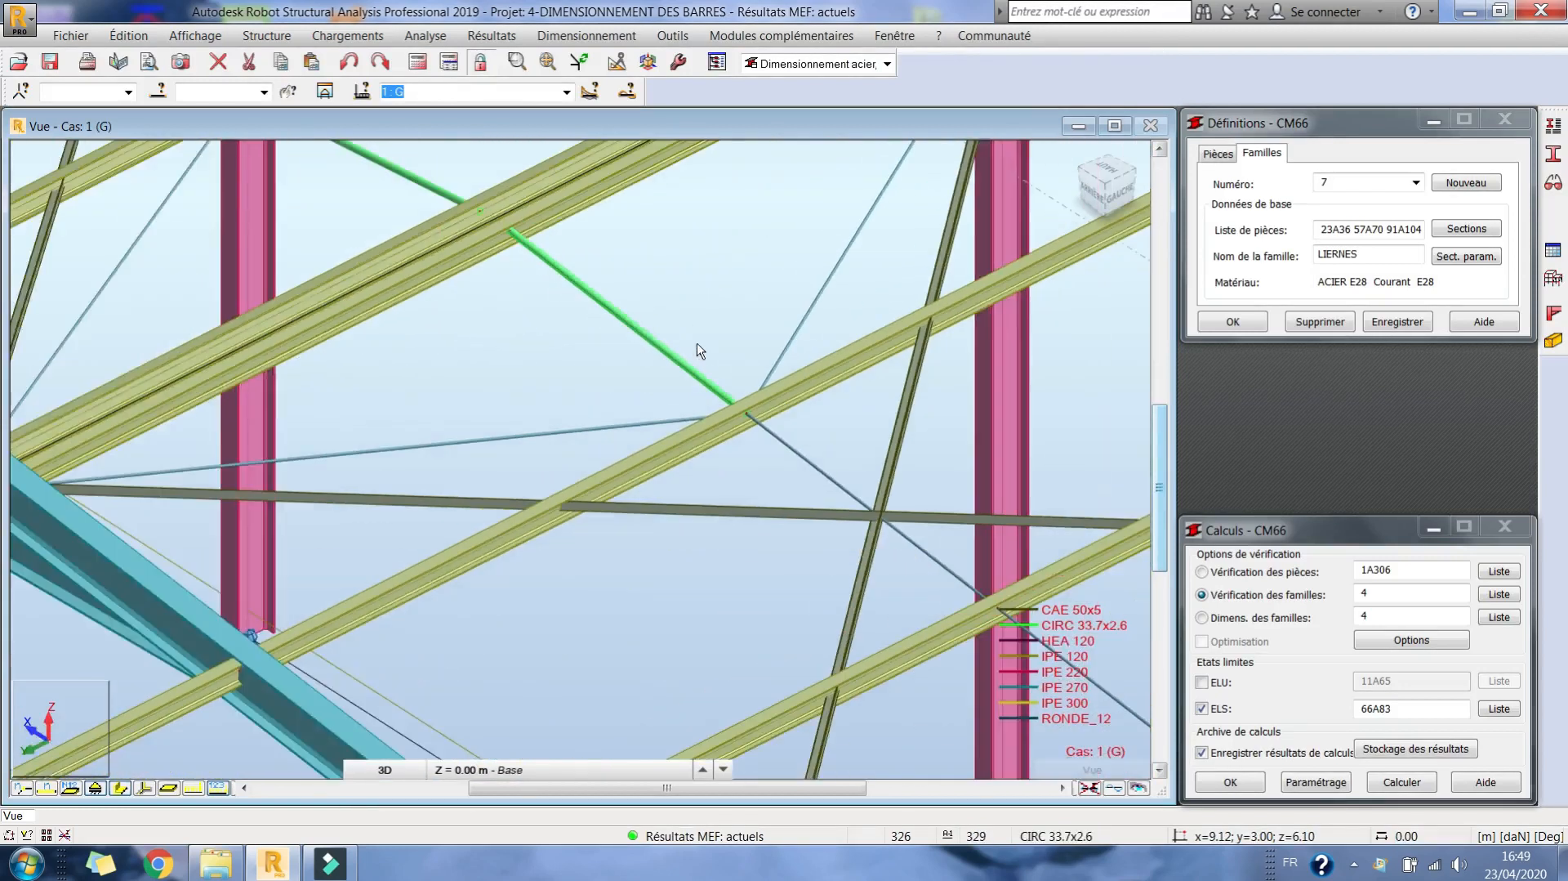
left_click(1428, 778)
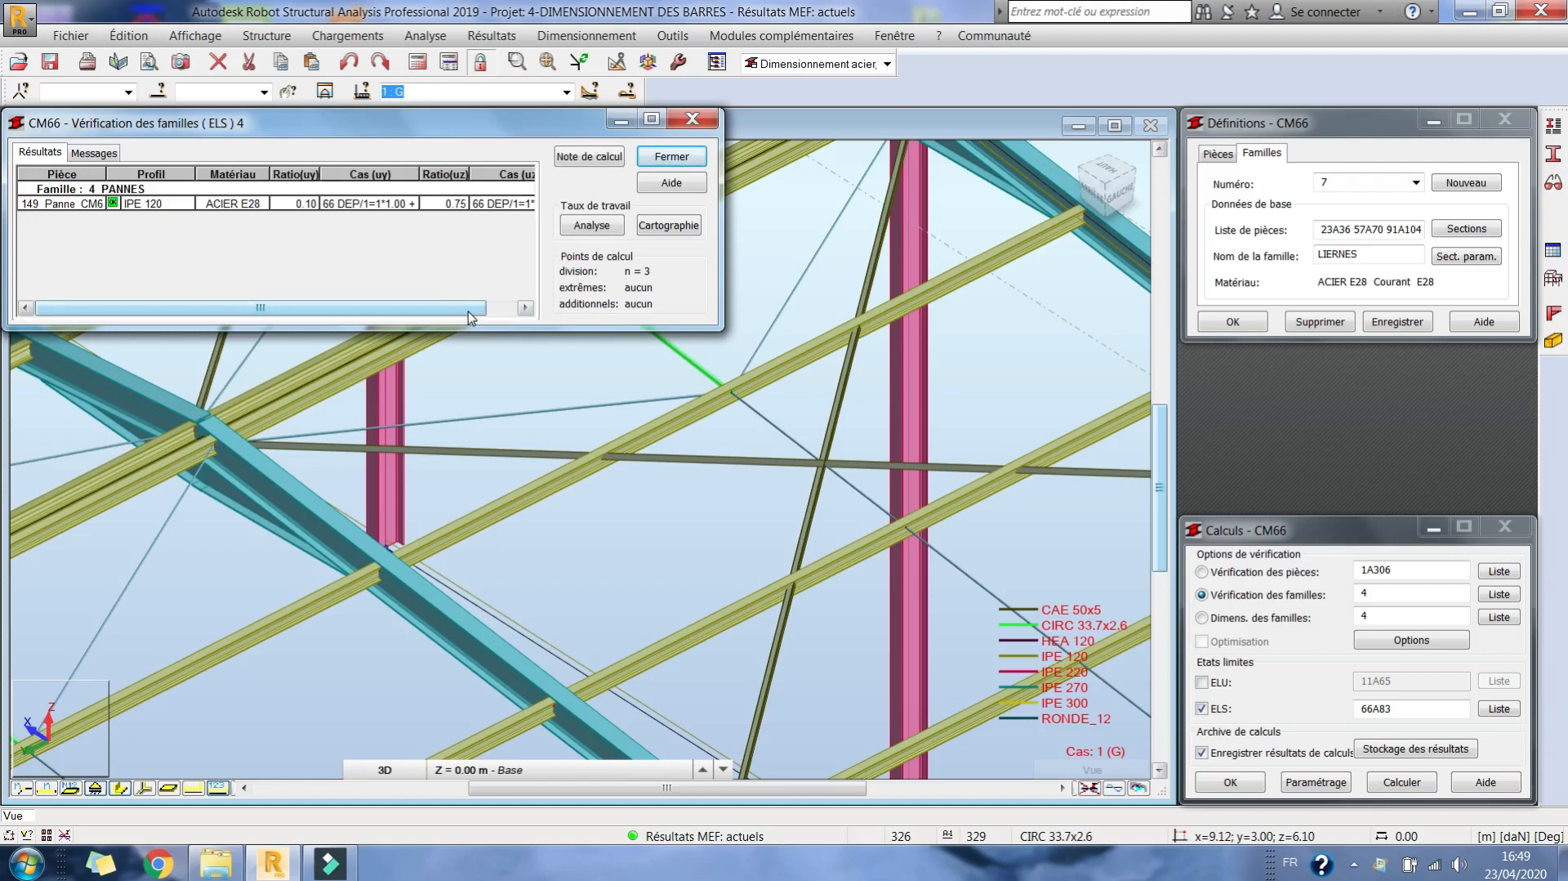
left_click(590, 156)
left_click(291, 223)
left_click(273, 307)
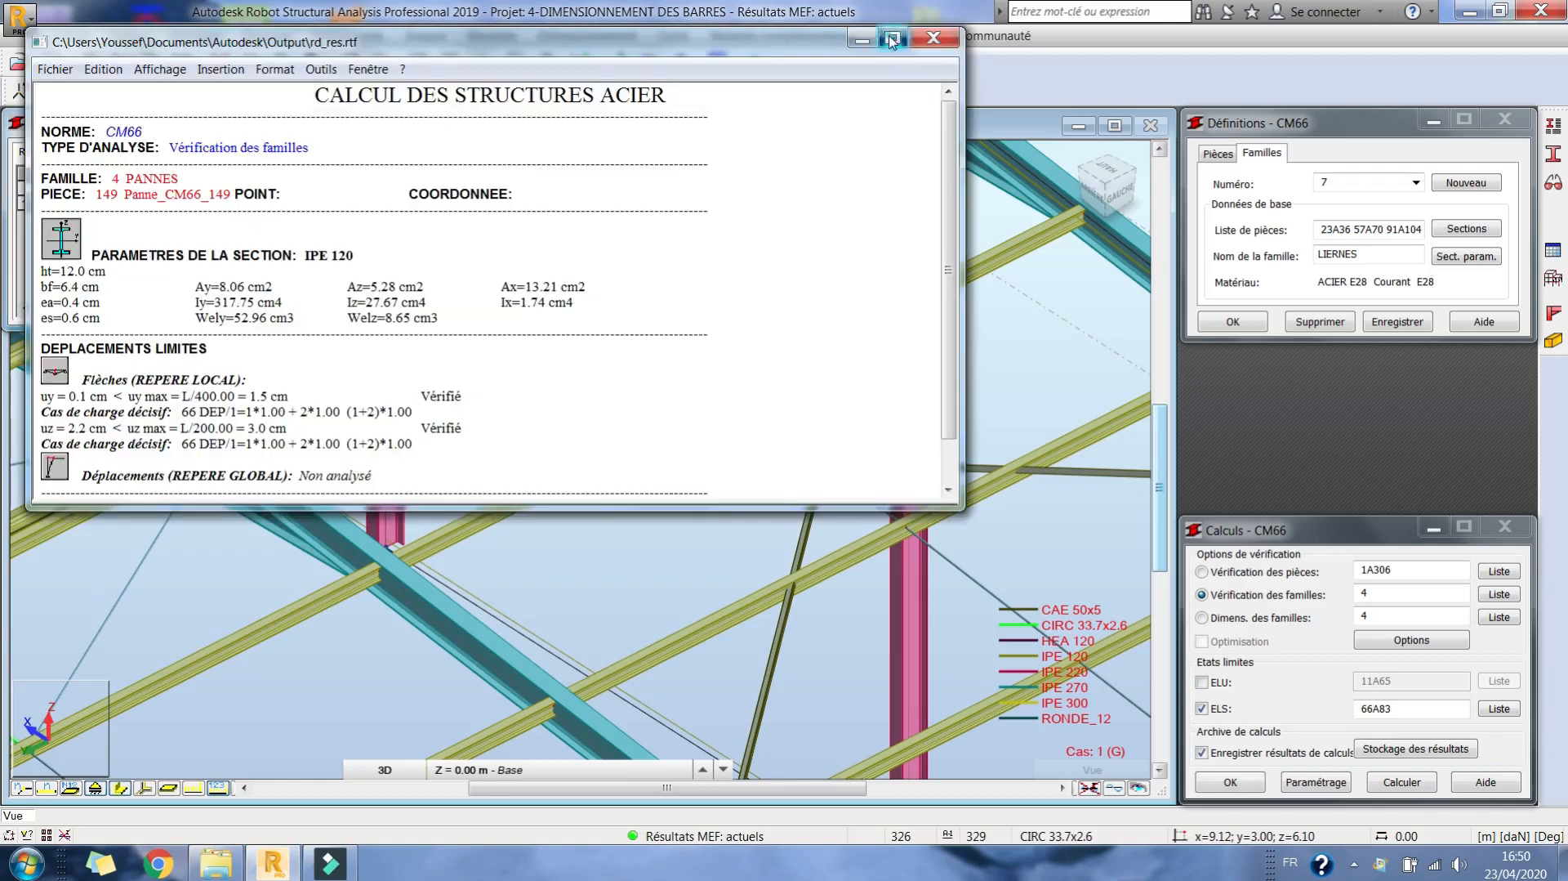
Examine the uy deflection and its L/400 limit in the purlin calculation note, then close the results without saving them.
left_click(892, 39)
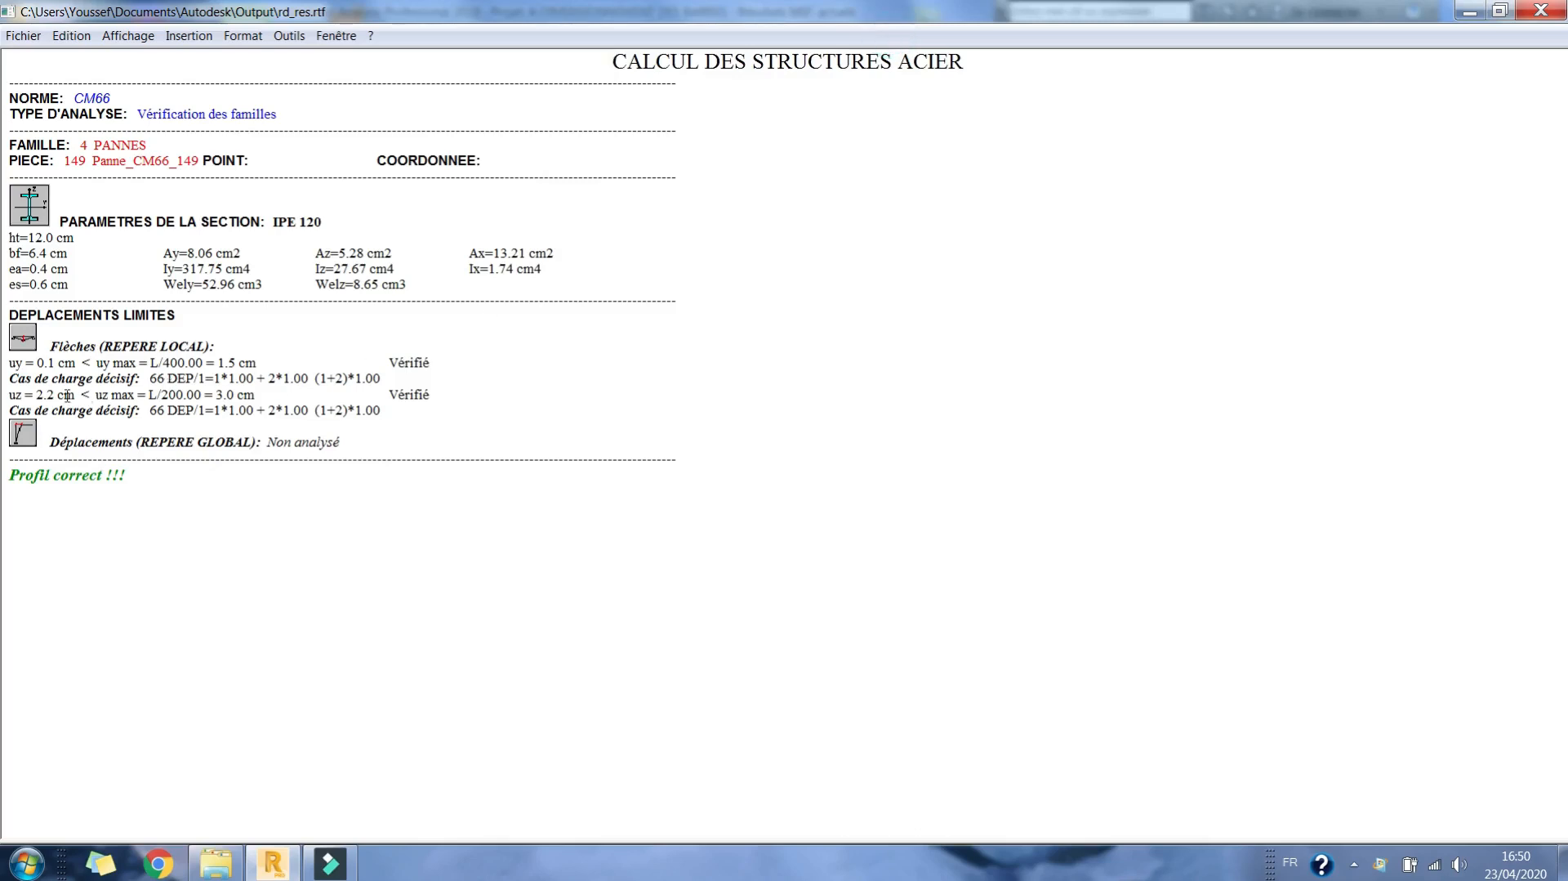
left_click_drag(95, 362, 8, 371)
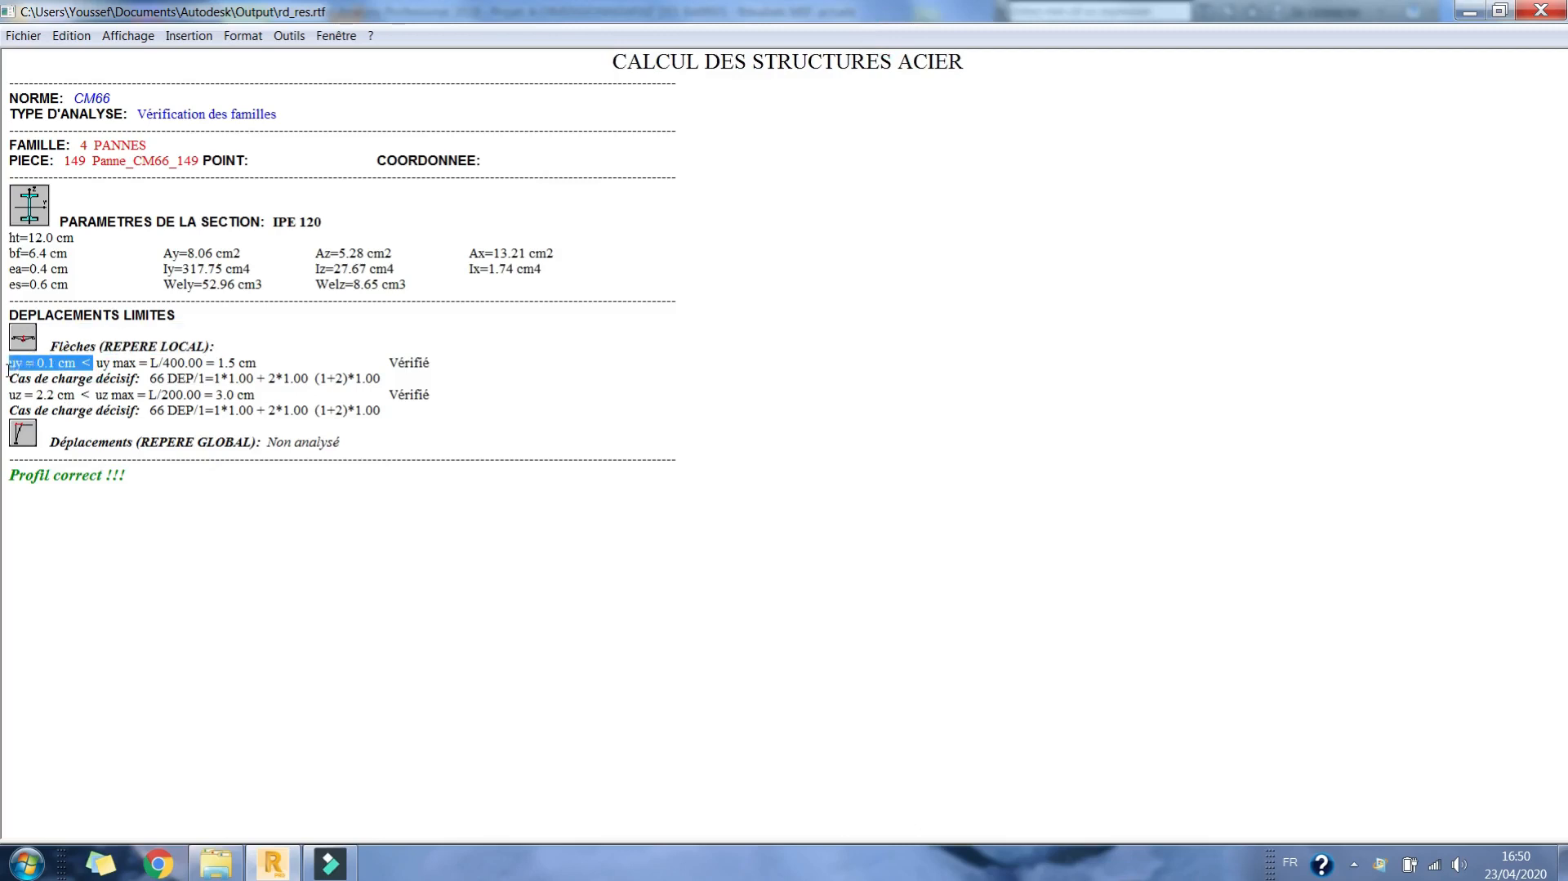
left_click(90, 371)
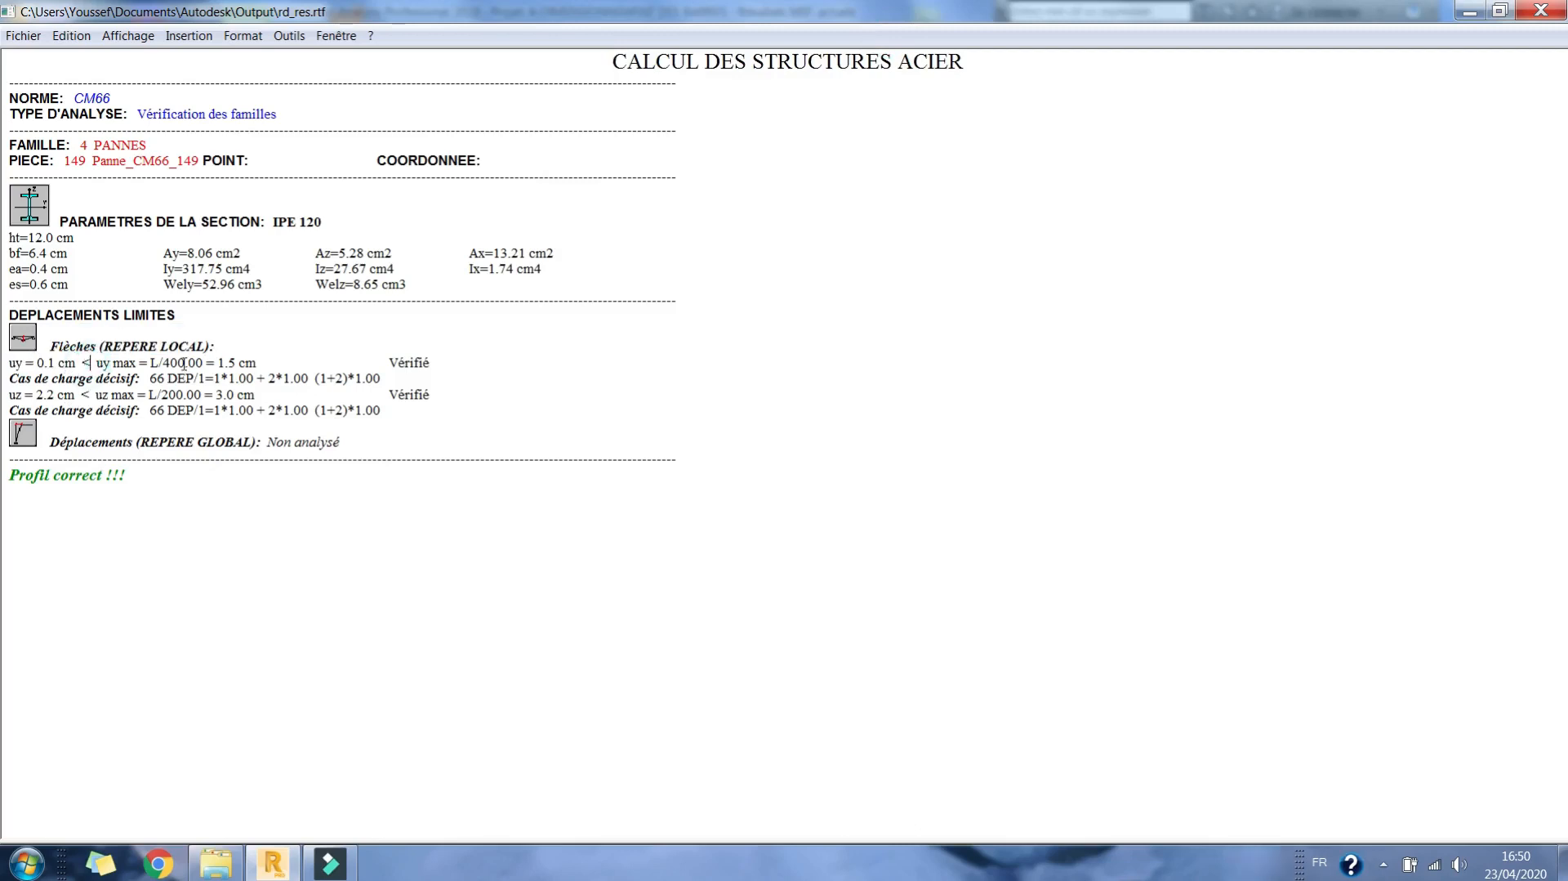
left_click_drag(260, 362, 82, 362)
double_click(5, 9)
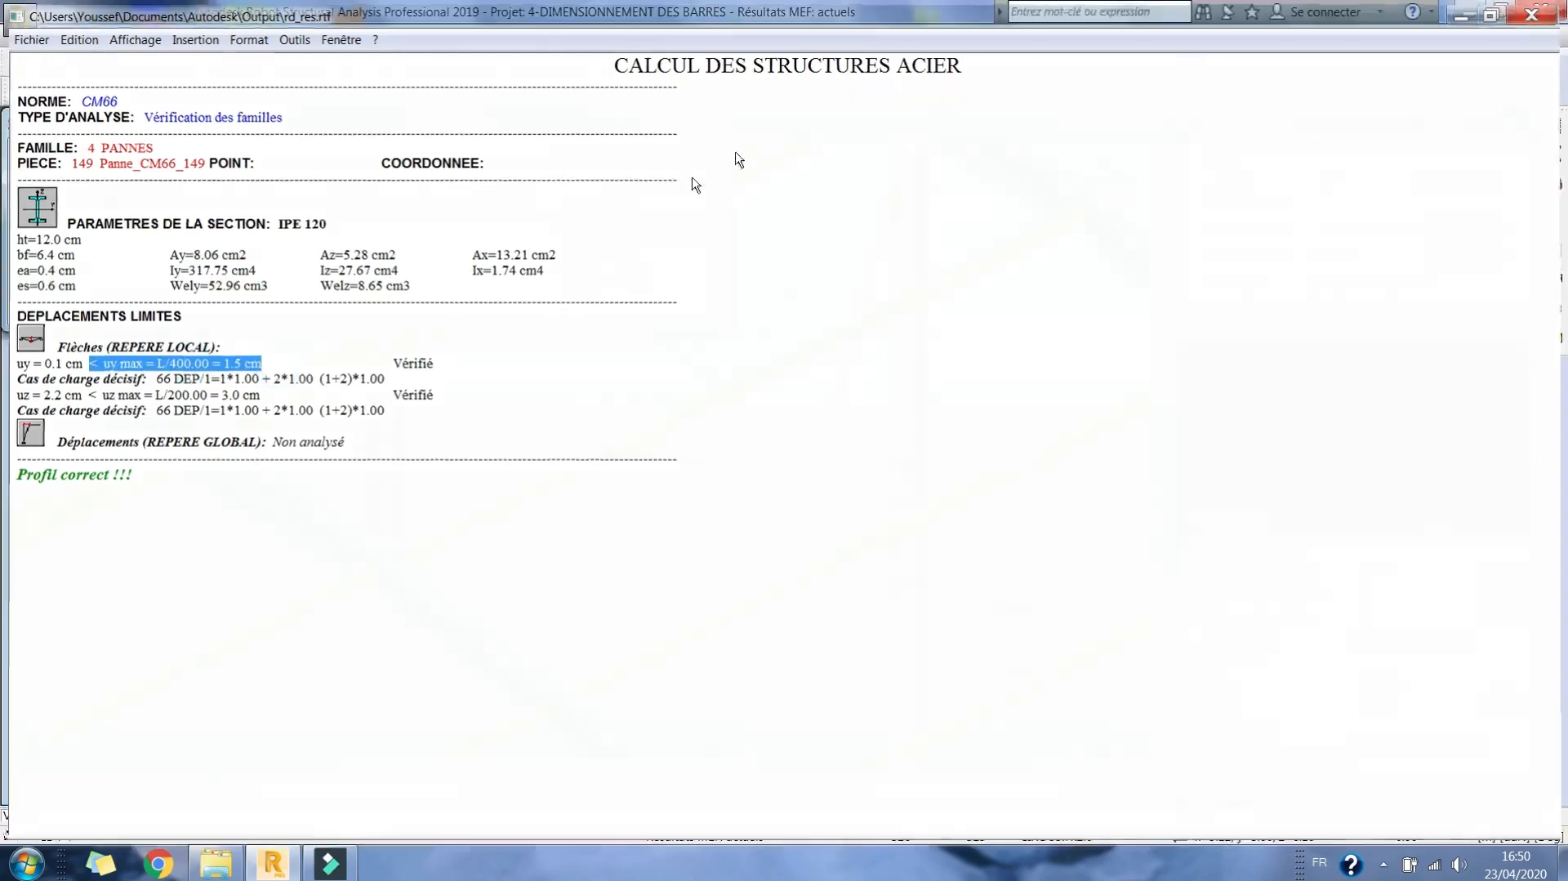
left_click(676, 158)
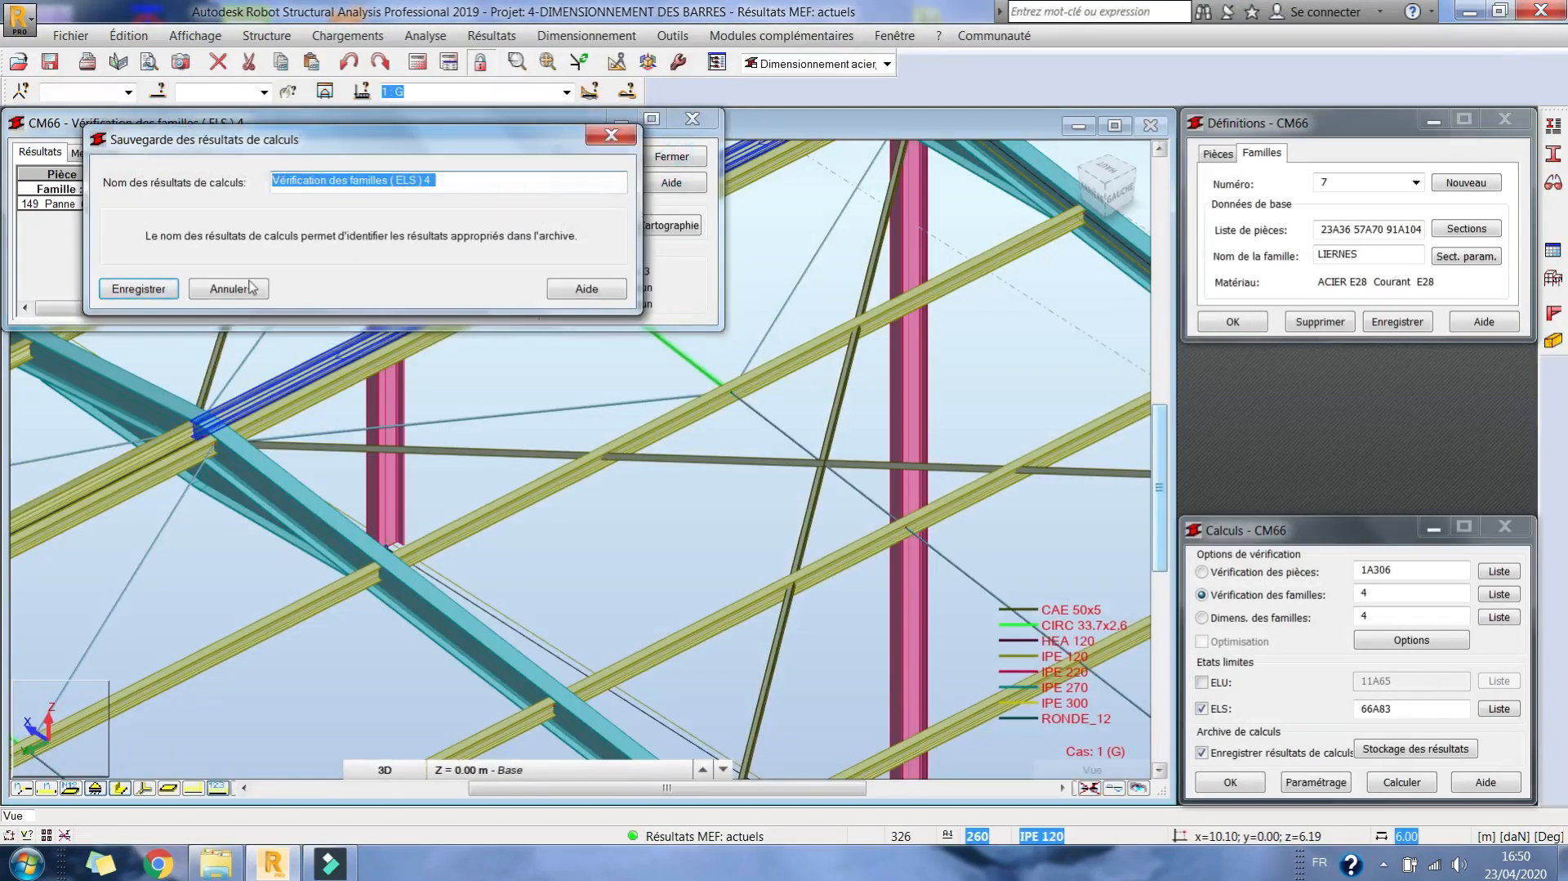
left_click(229, 289)
Look up family 5 in the definitions and set the CM66 calculation to dimension family 5.
scroll(666, 363, "down", 5)
scroll(744, 335, "up", 3)
middle_click_drag(753, 339, 772, 294)
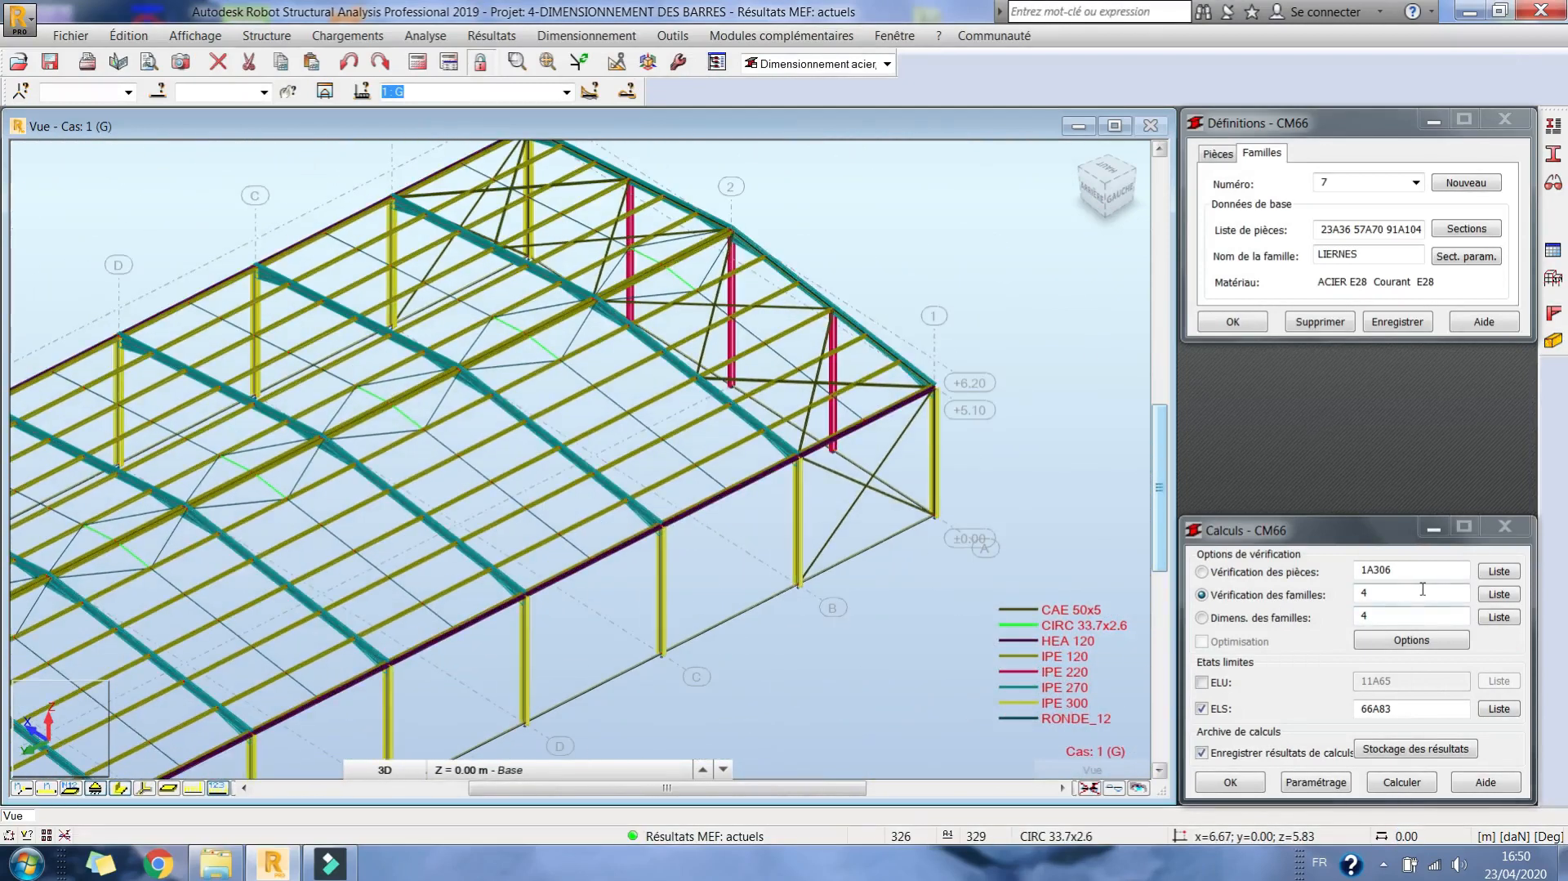
left_click(1423, 589)
left_click(1227, 619)
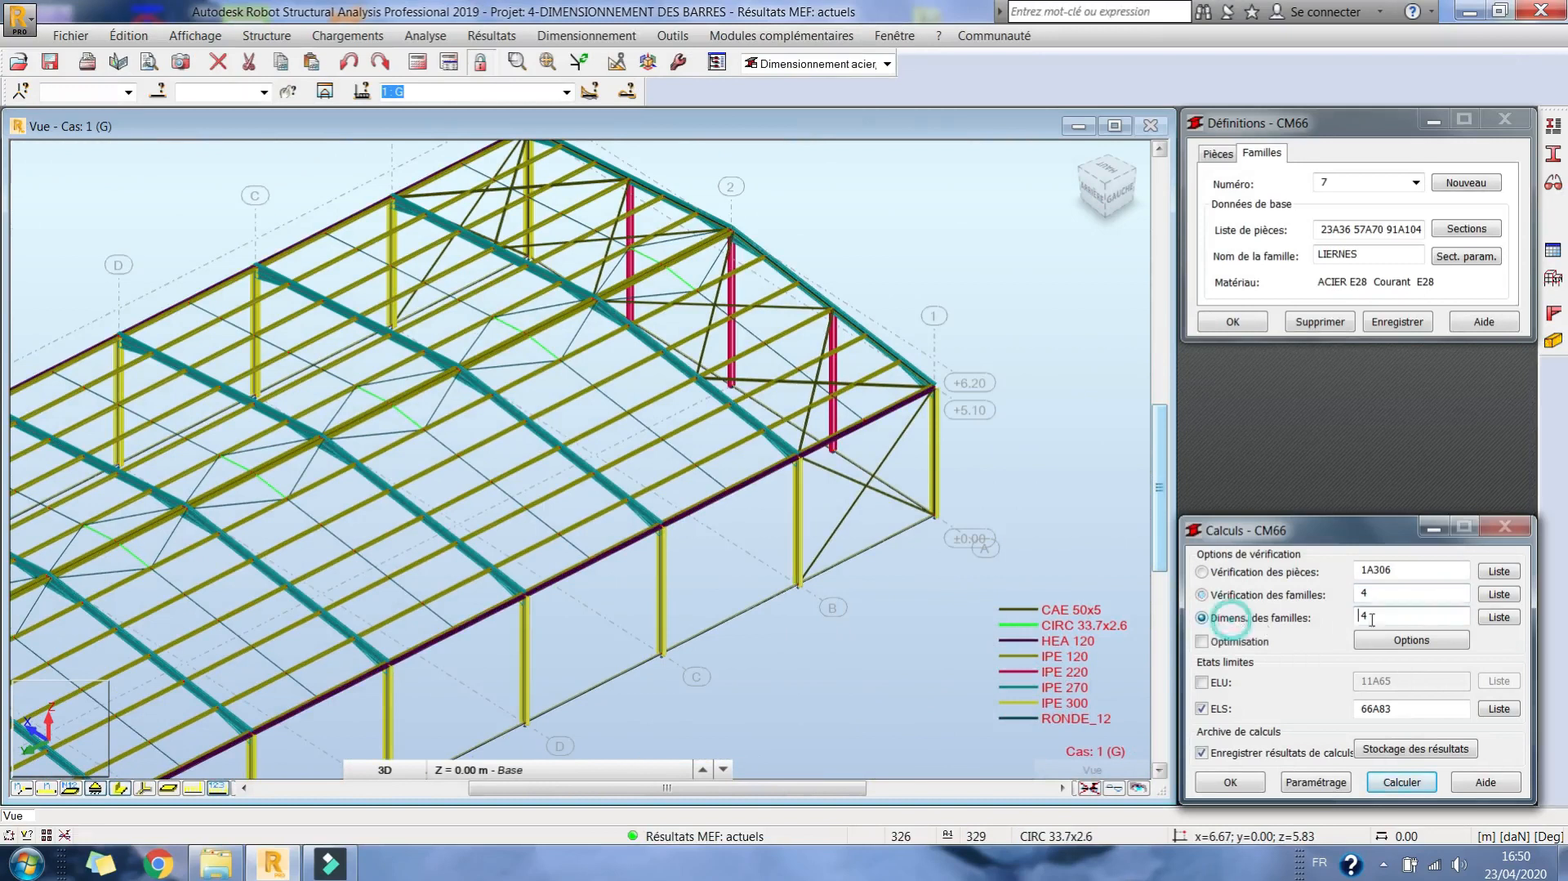
left_click(1416, 183)
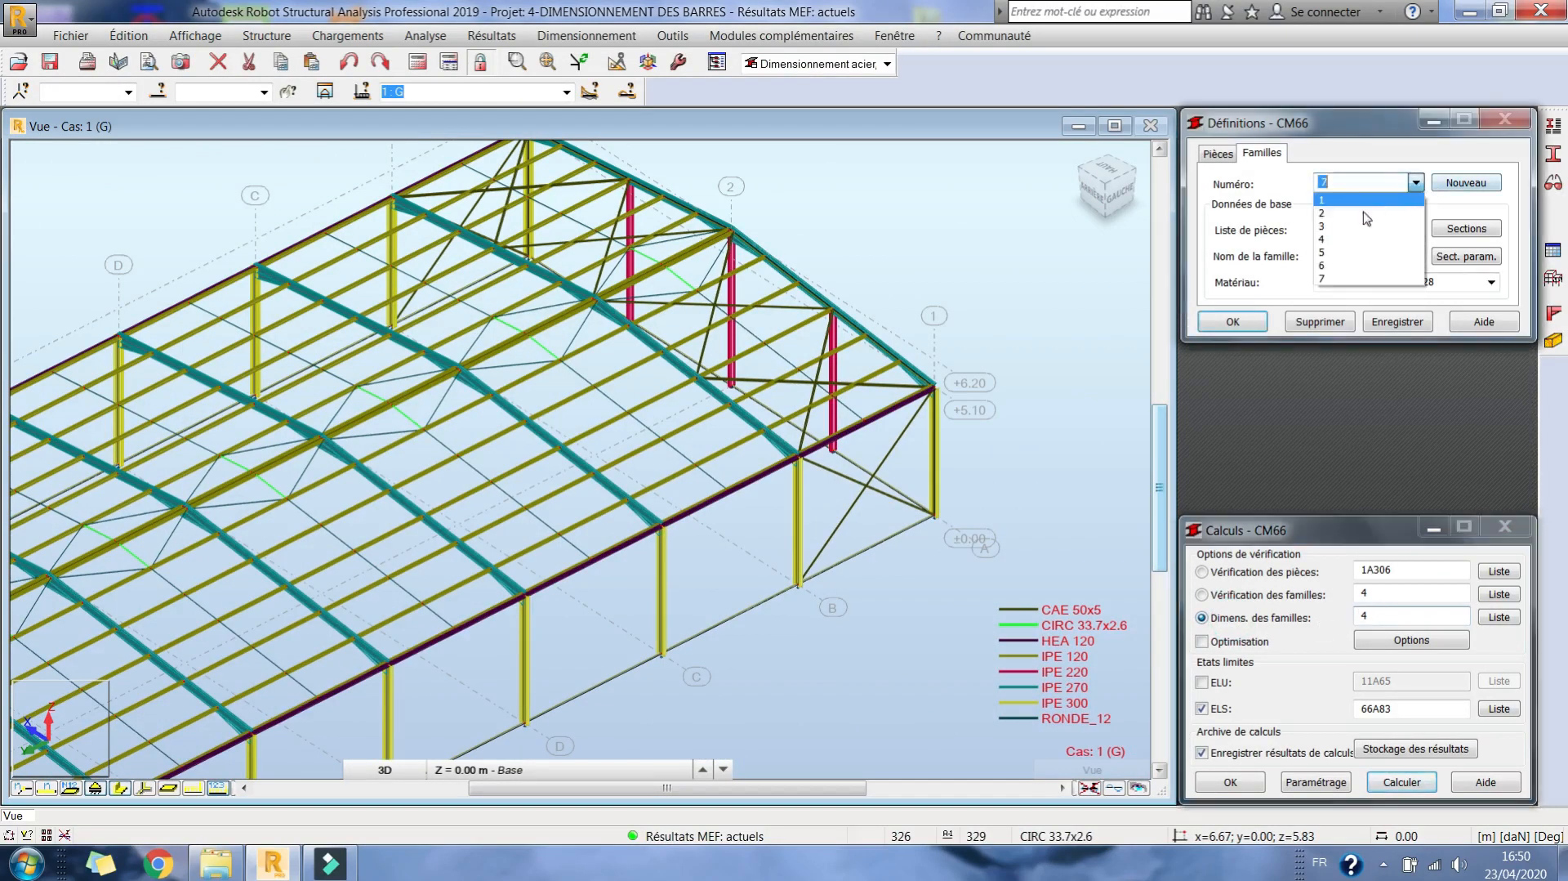
left_click(1397, 249)
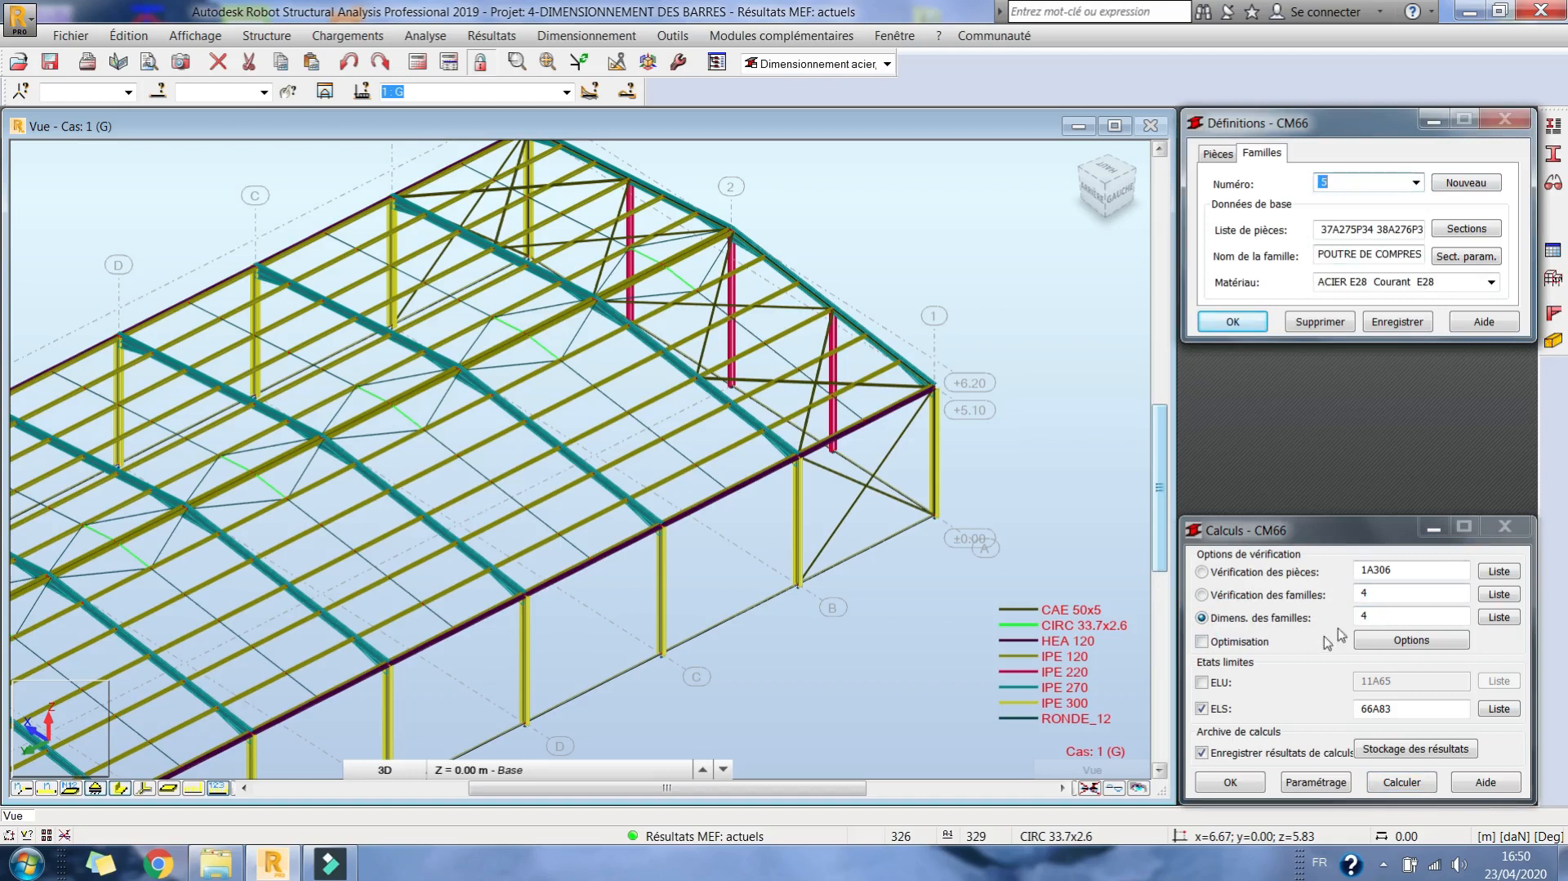
left_click(1381, 616)
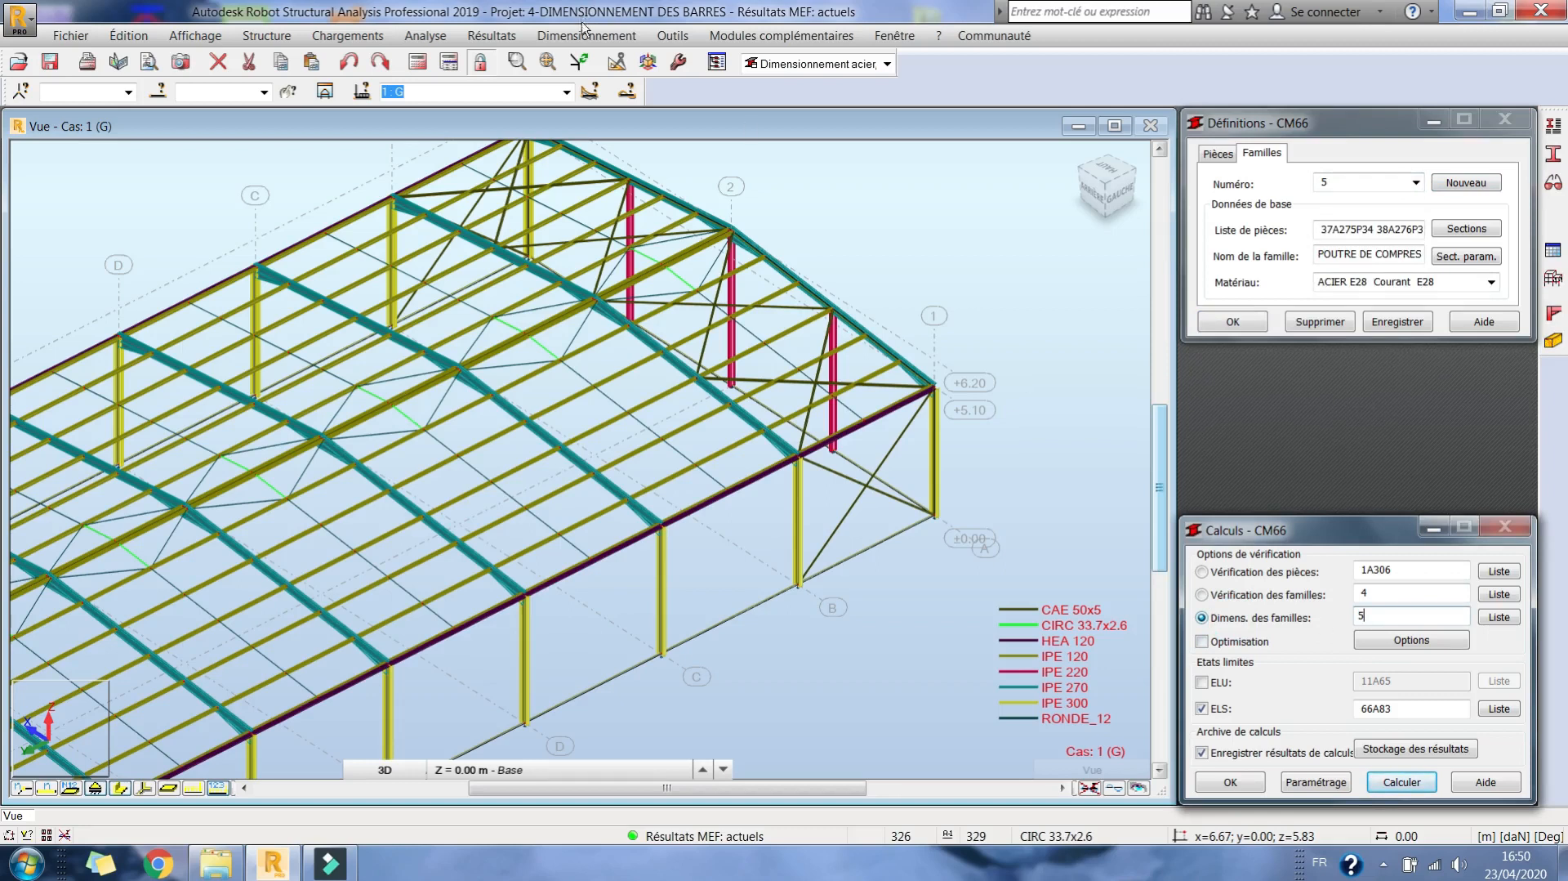
Switch to the Démarrage layout and locate the CAE 50x5 wall bracing in the end bay.
left_click(843, 66)
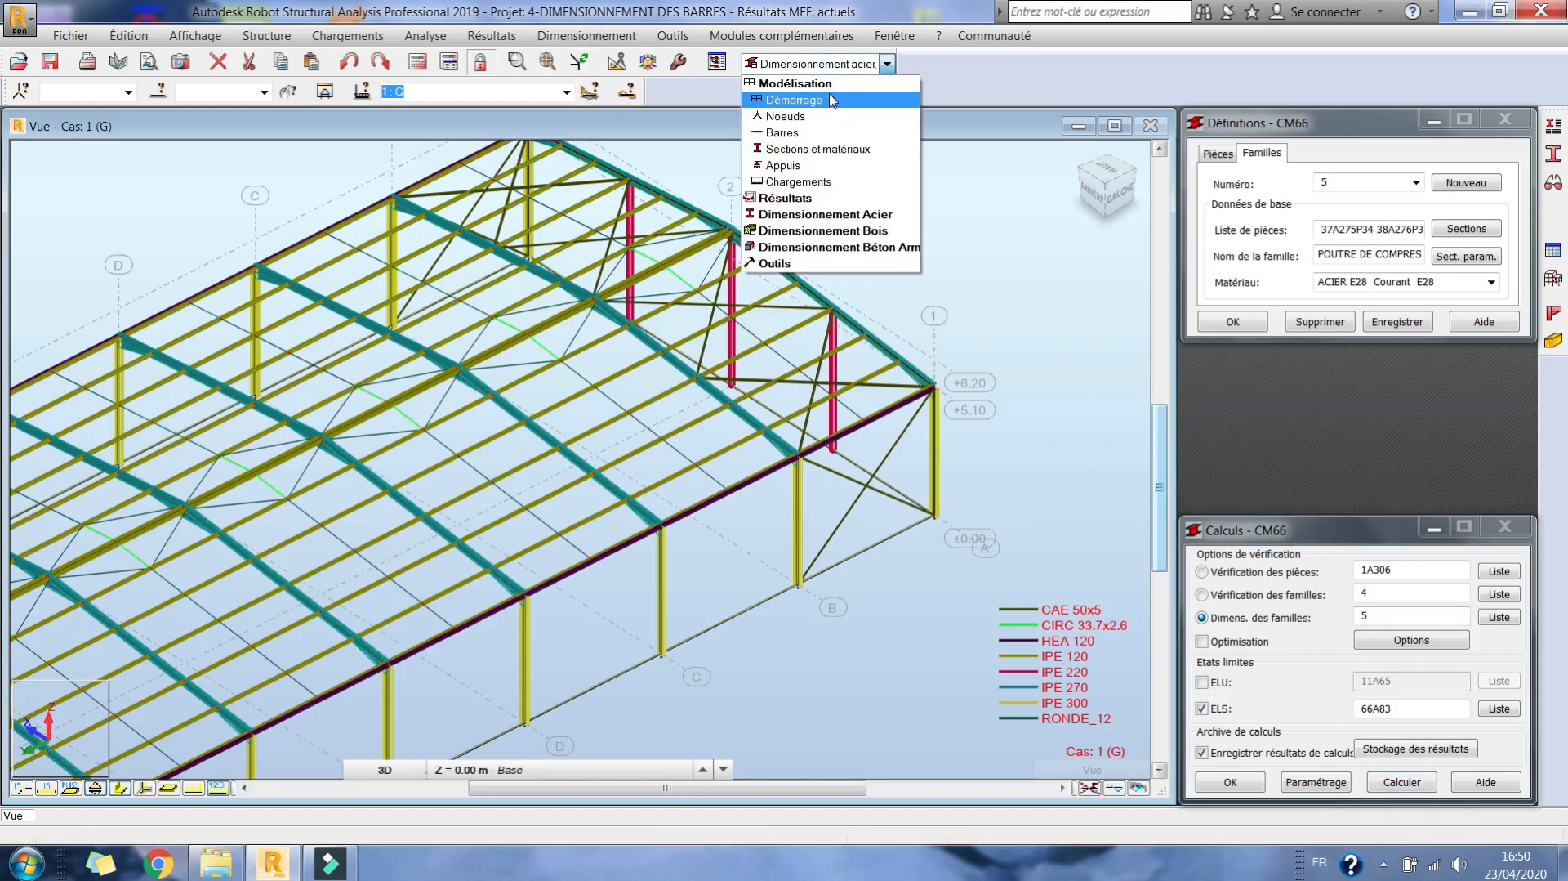
left_click(831, 99)
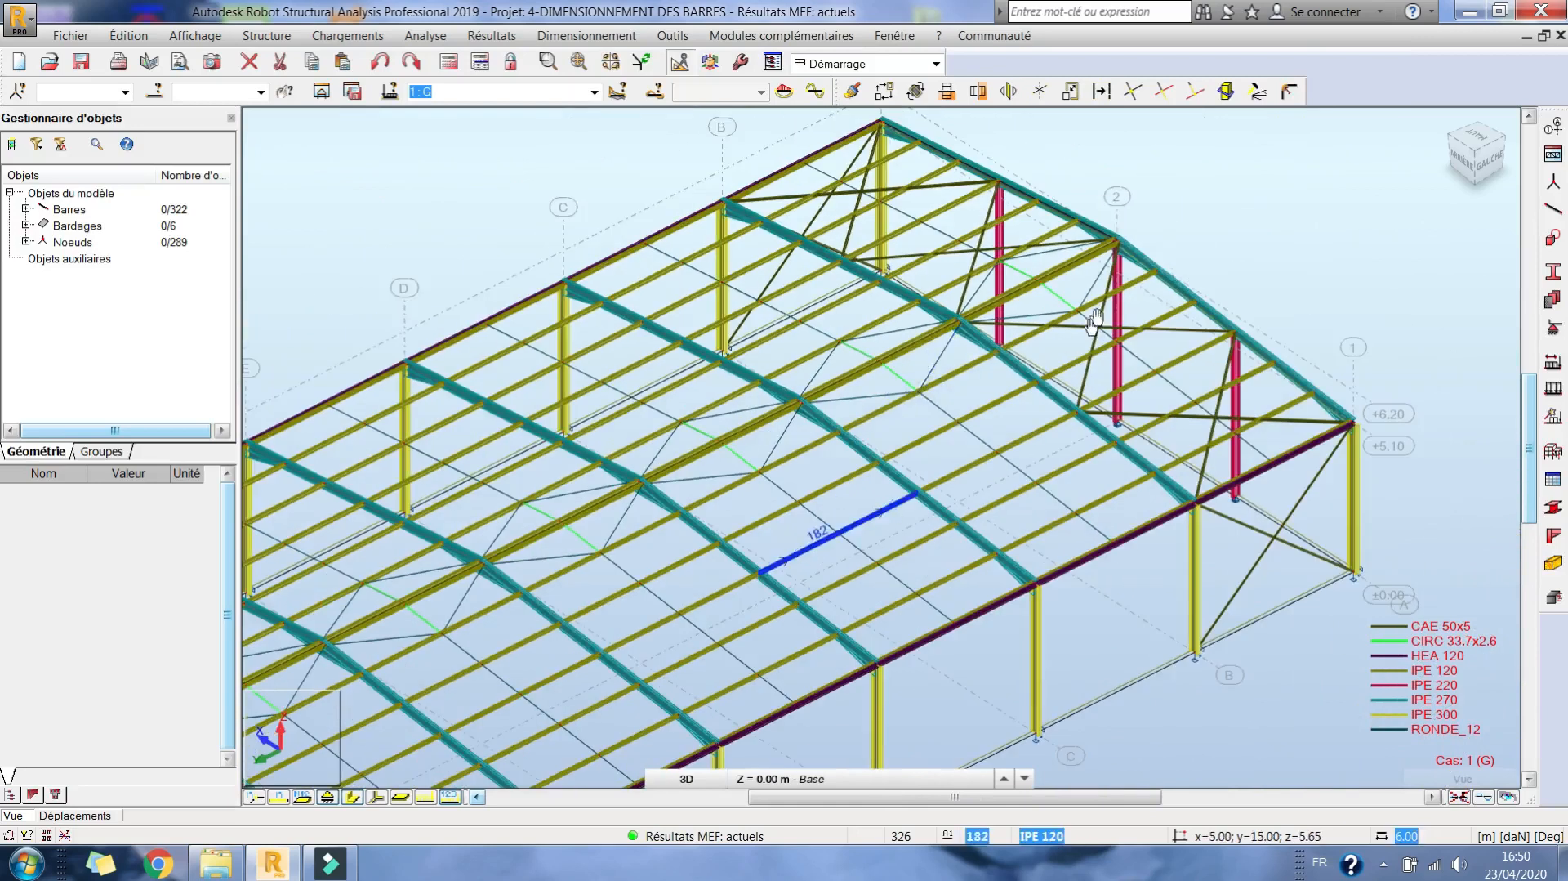
middle_click_drag(1095, 321, 1127, 304)
scroll(1012, 341, "down", 2)
middle_click_drag(808, 522, 896, 329)
scroll(678, 514, "up", 4)
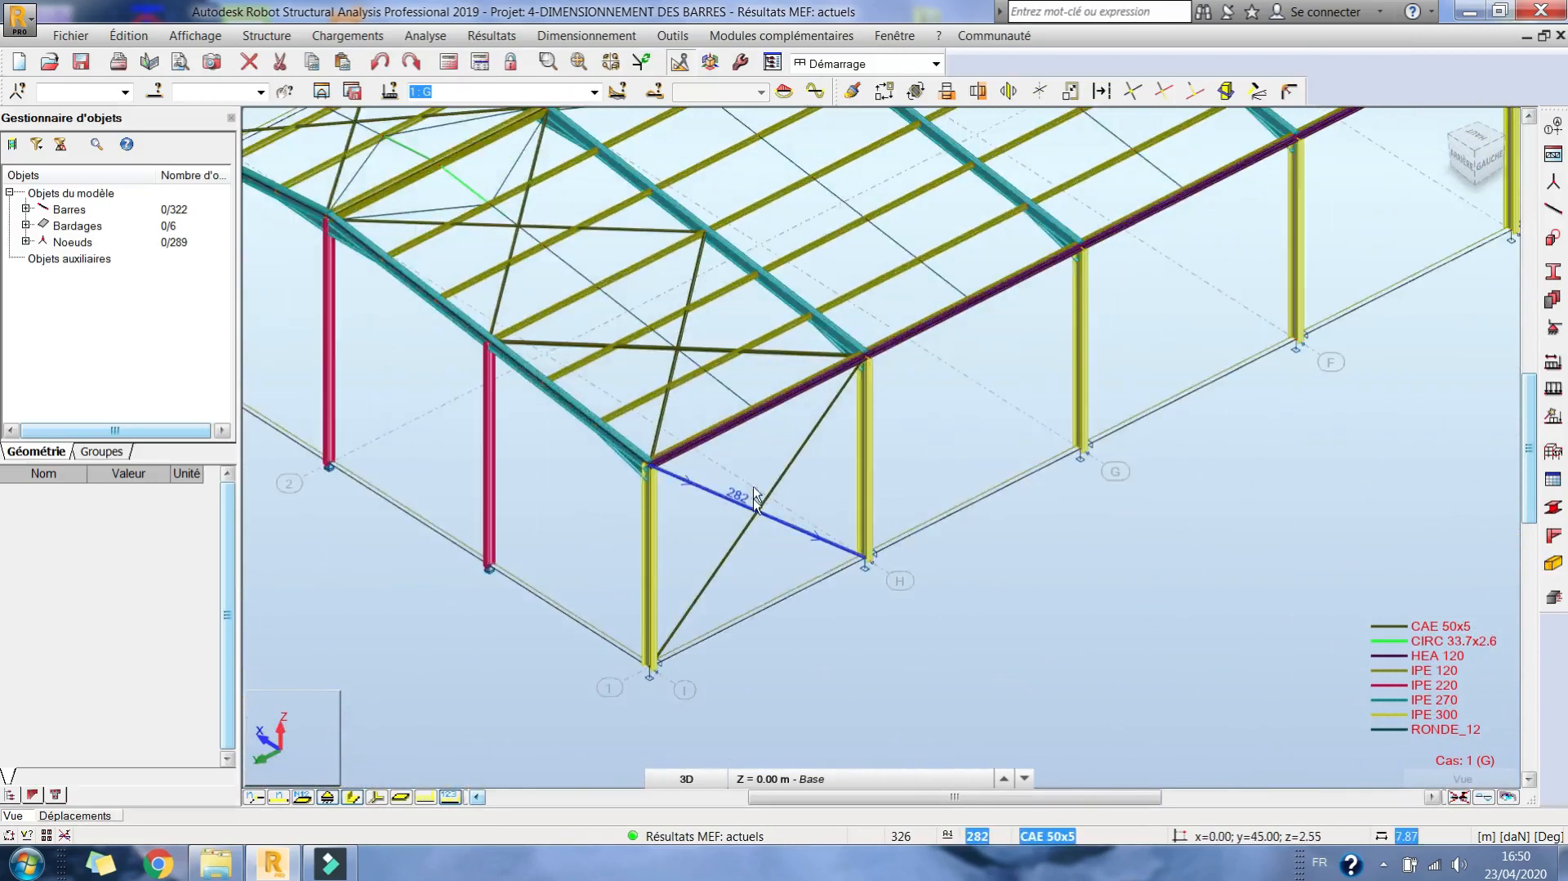
scroll(727, 540, "up", 2)
scroll(567, 498, "up", 5)
scroll(724, 445, "down", 6)
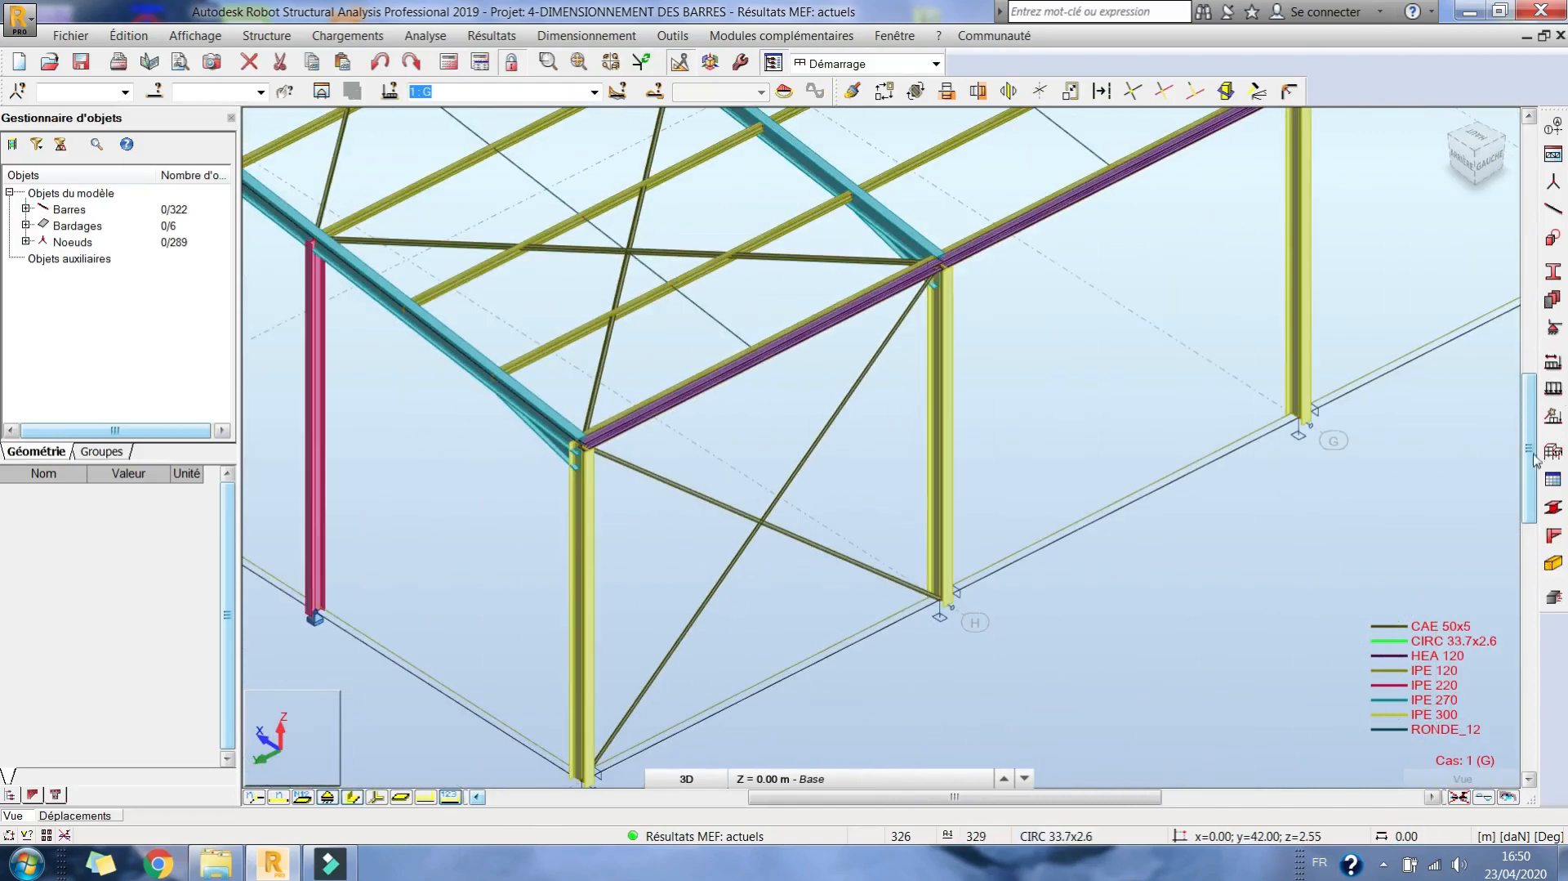
Select all bars with the same section as the CAE 50x5 wall brace and remove their bar releases.
left_click(847, 408)
right_click(723, 354)
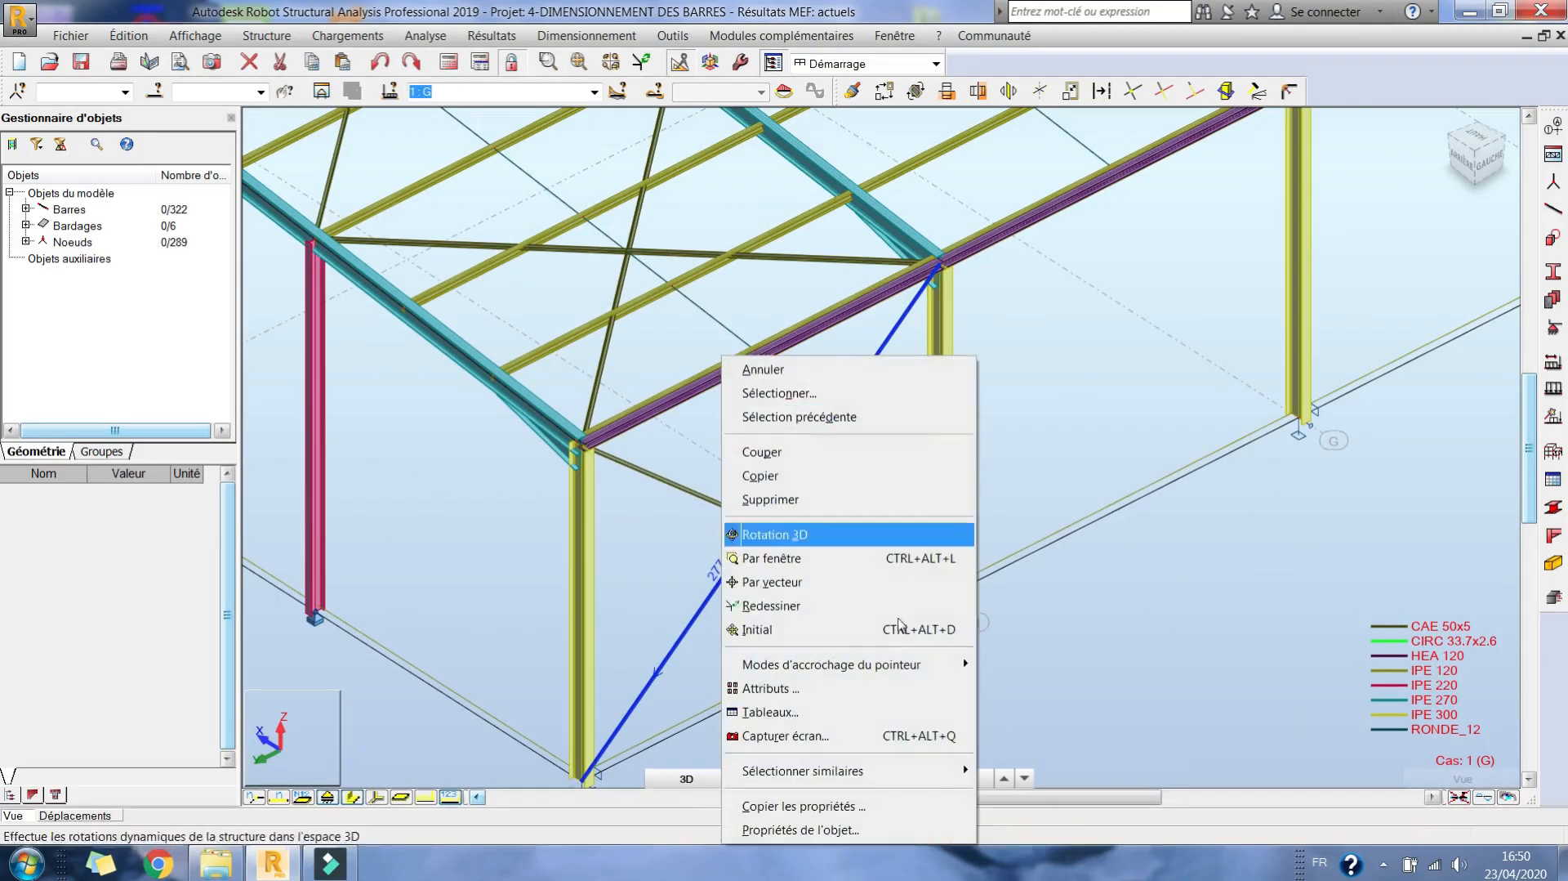
mouse_move(913, 772)
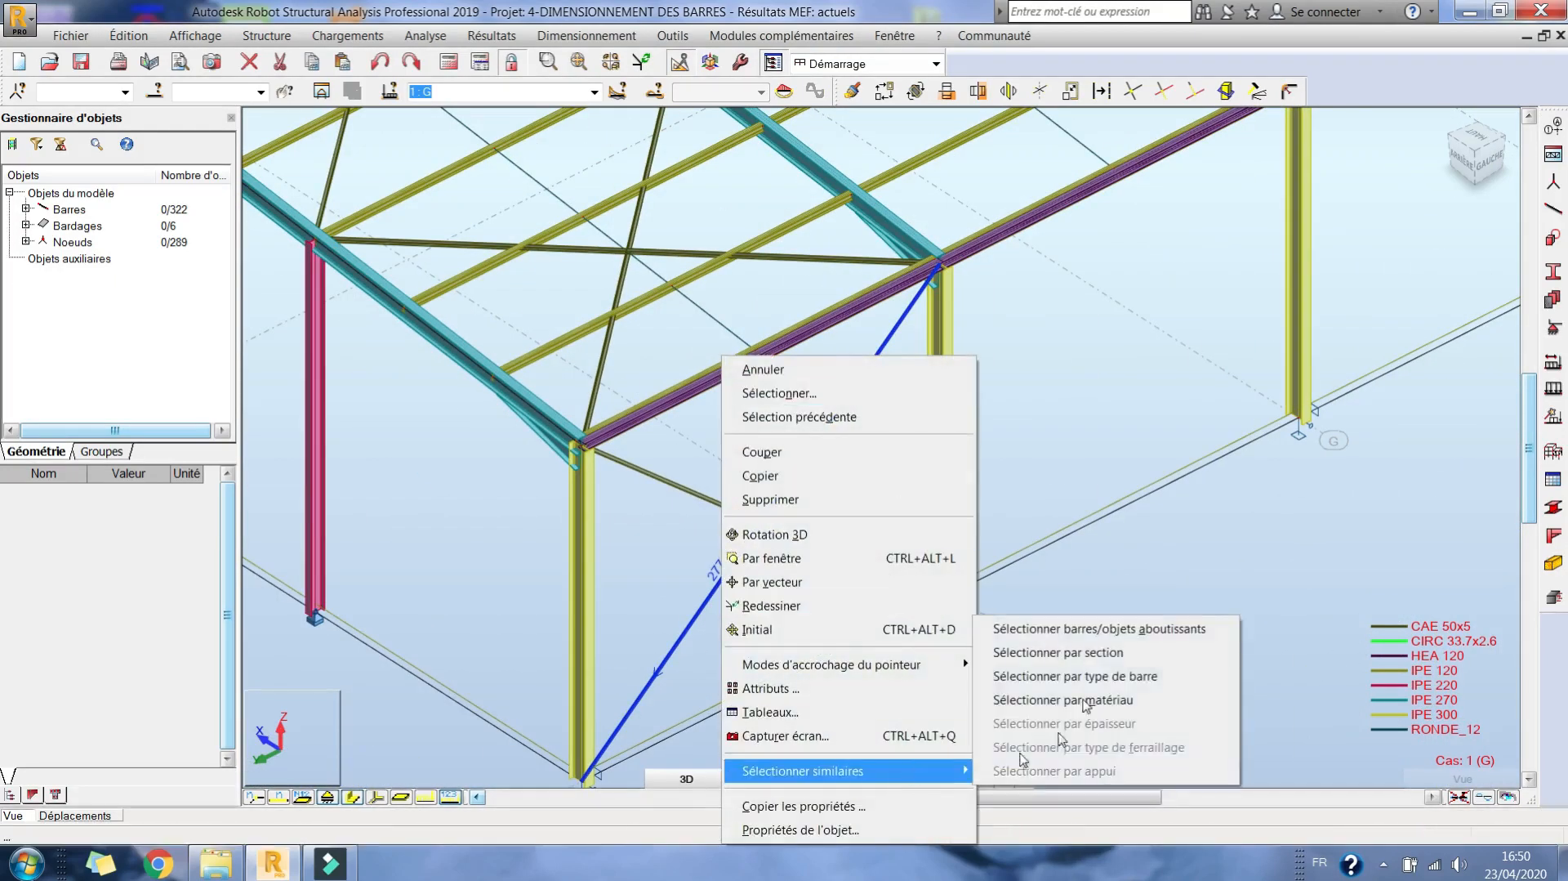
left_click(1102, 651)
left_click(1554, 450)
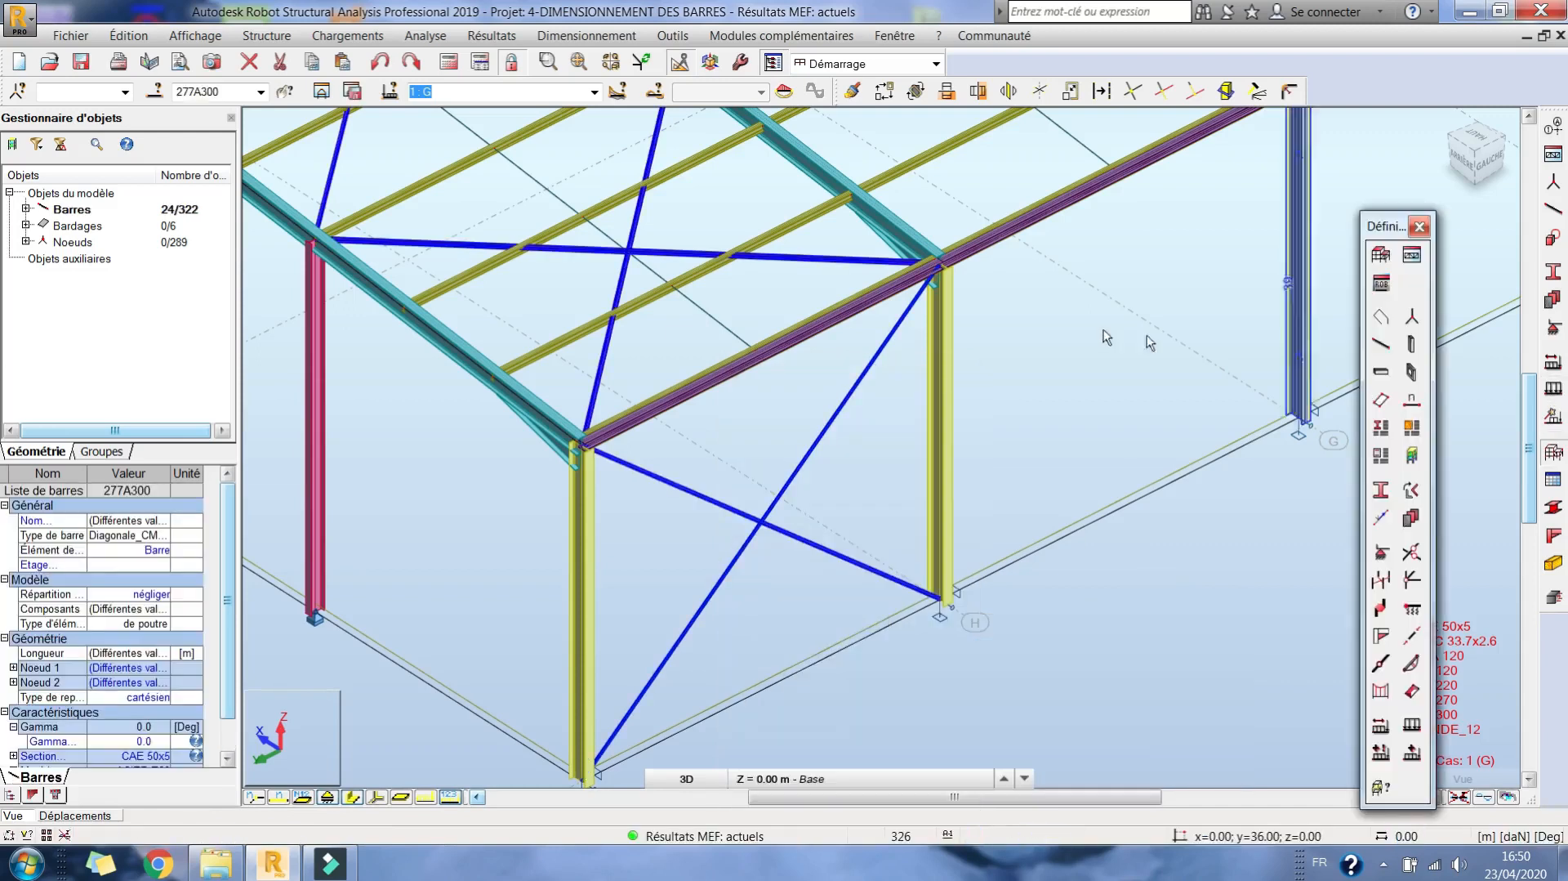
left_click(1412, 580)
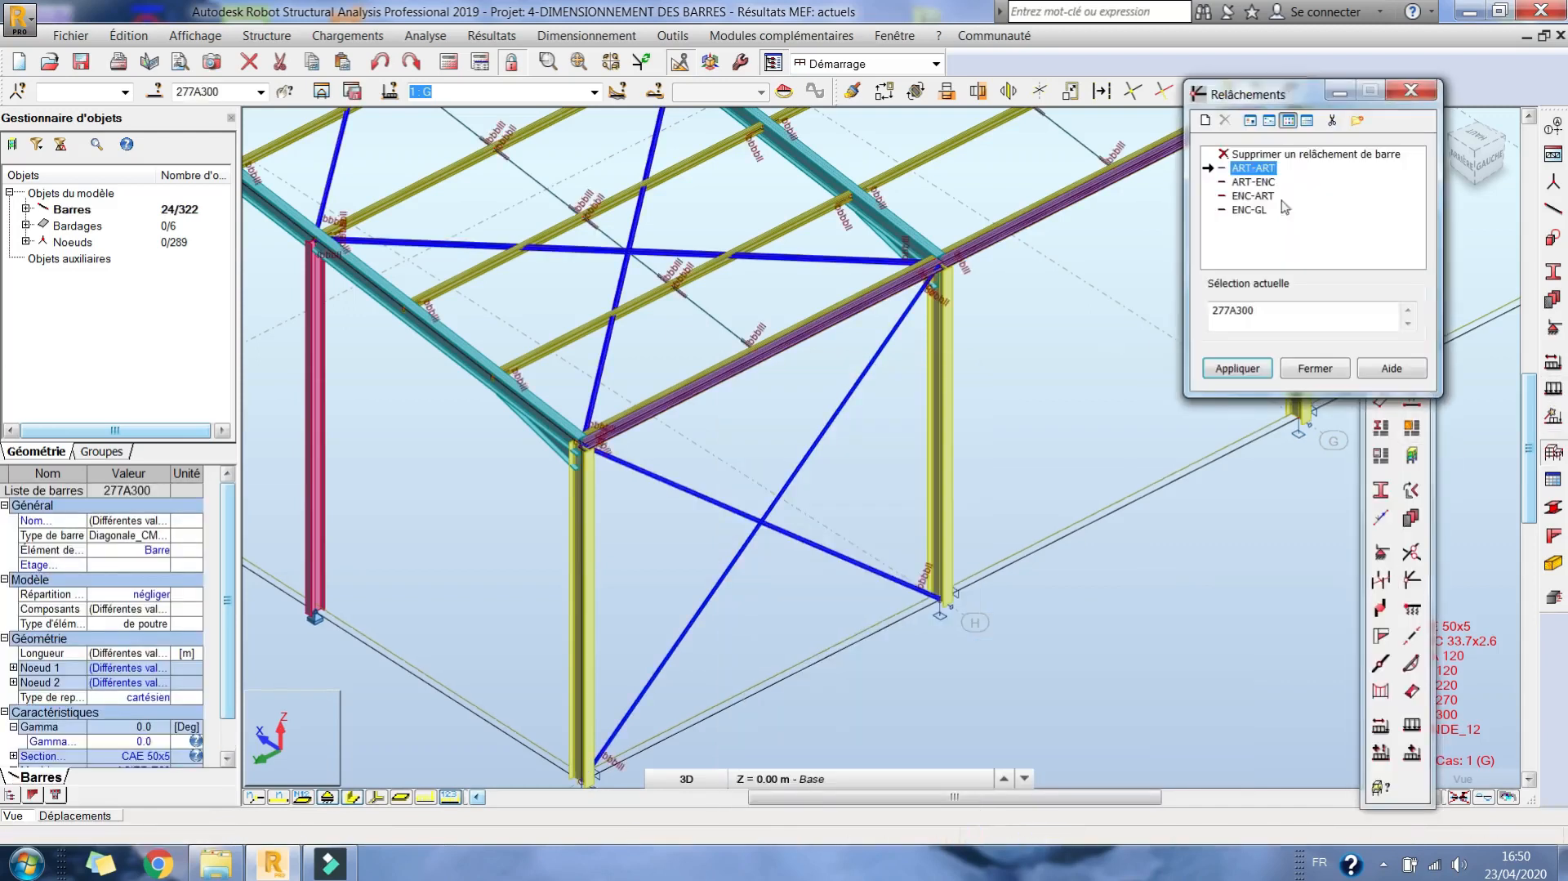
left_click(1238, 154)
left_click(1238, 367)
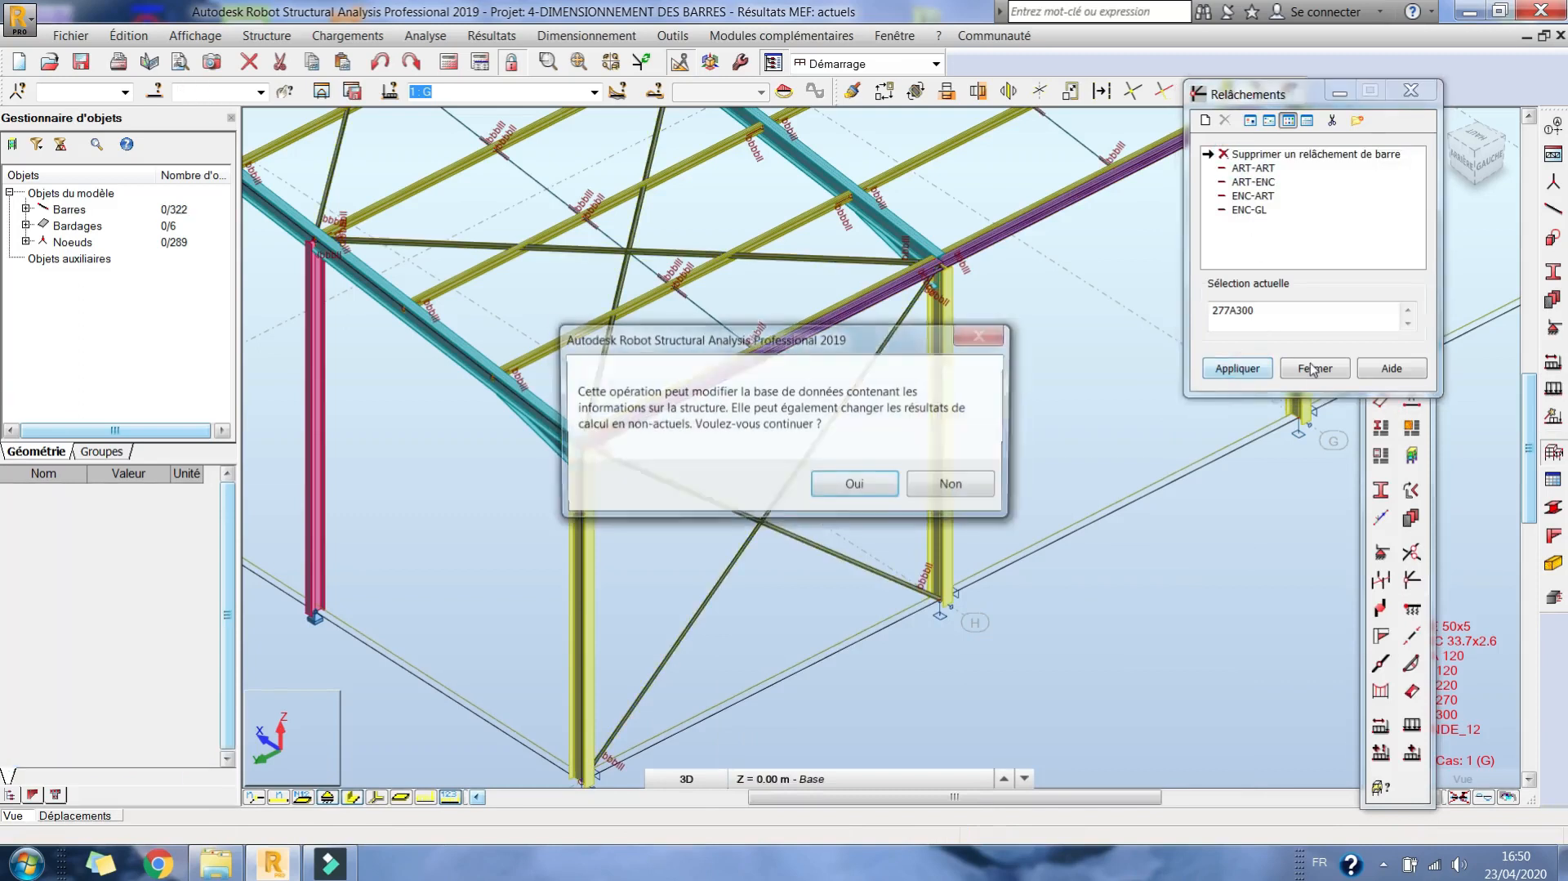
left_click(856, 484)
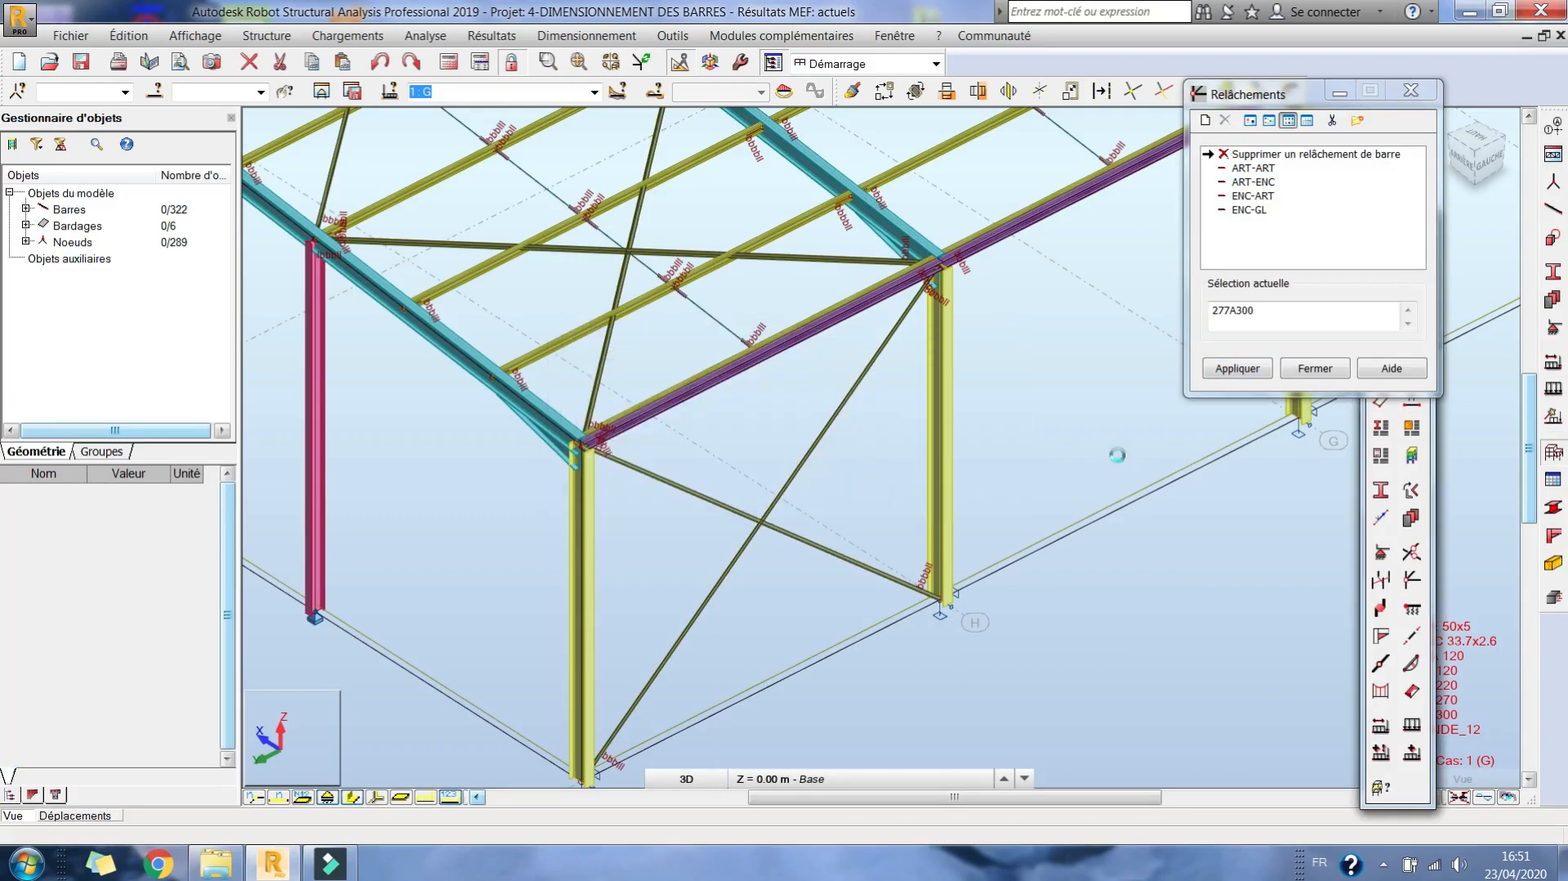
left_click(1313, 368)
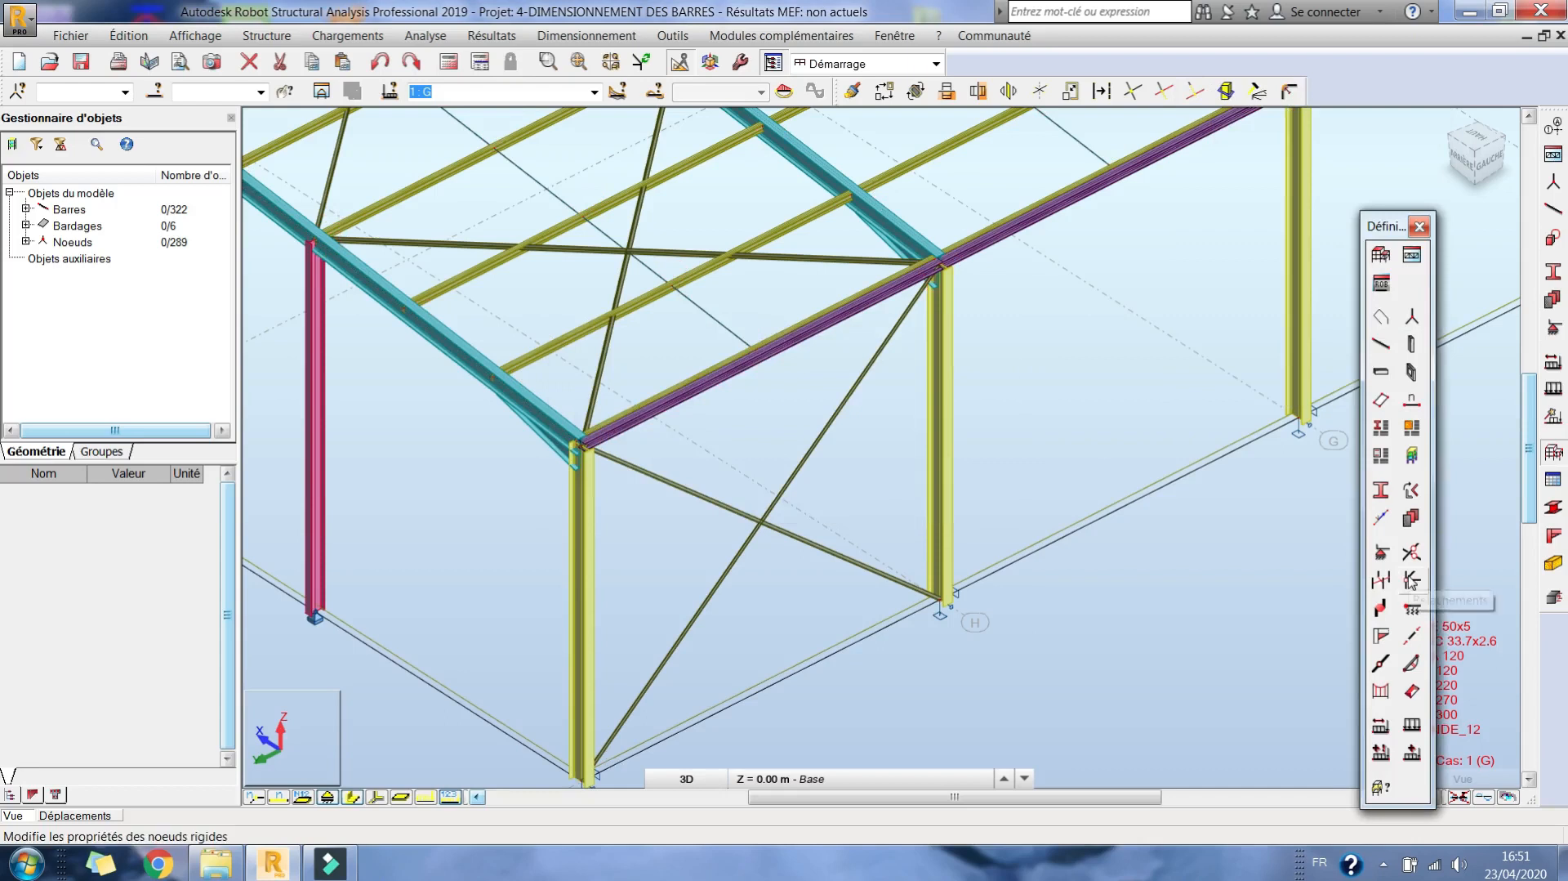
Define all CAE 50x5 bars as truss bars carrying axial forces and working only in tension through the advanced bar properties.
left_click(1413, 615)
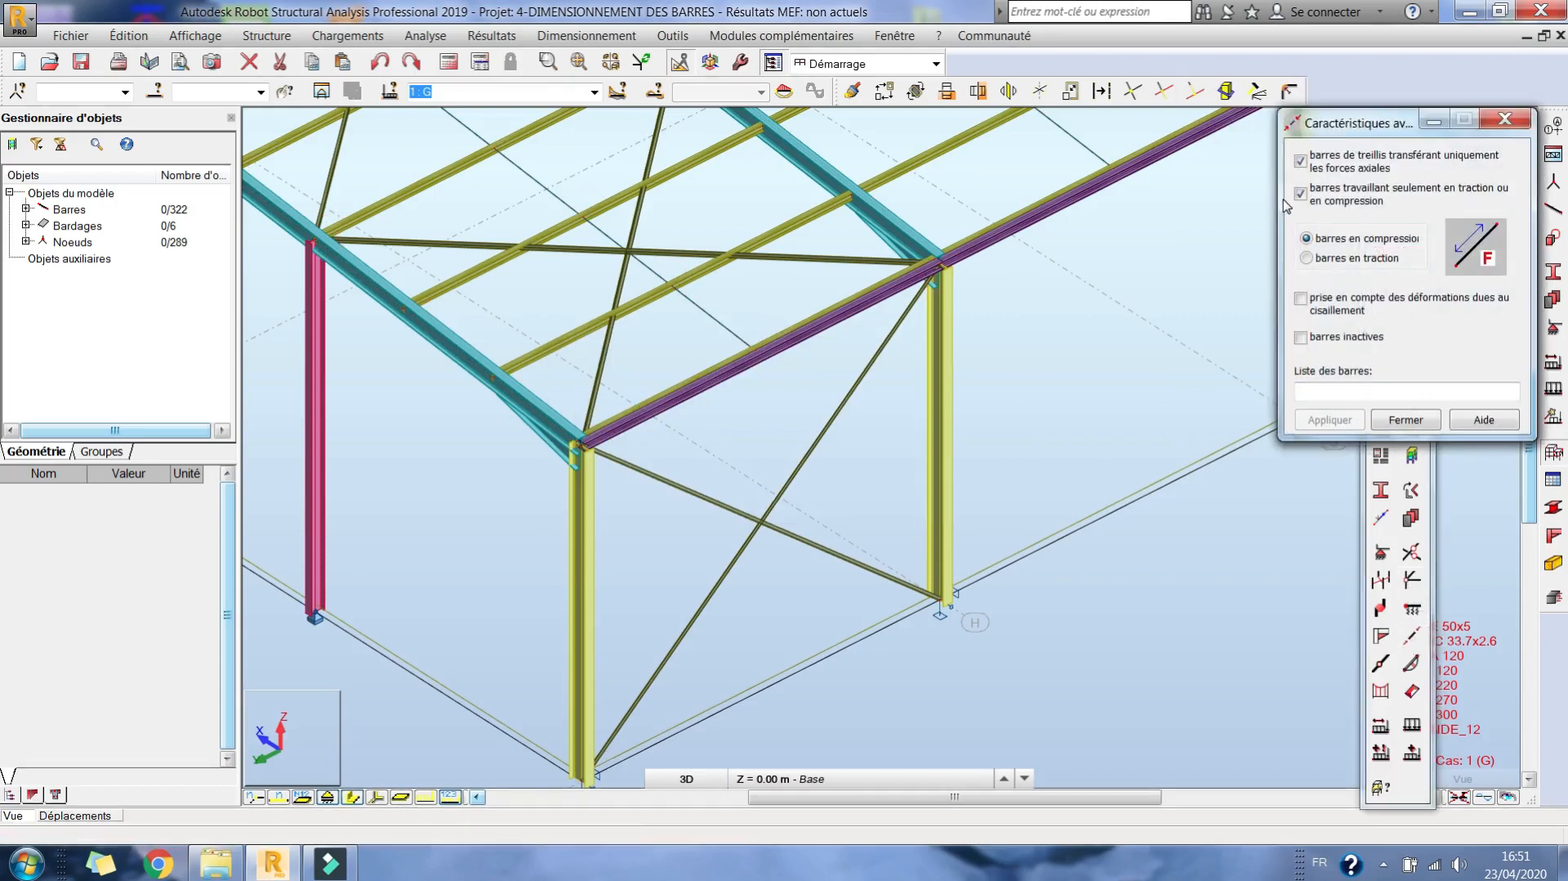
left_click(843, 405)
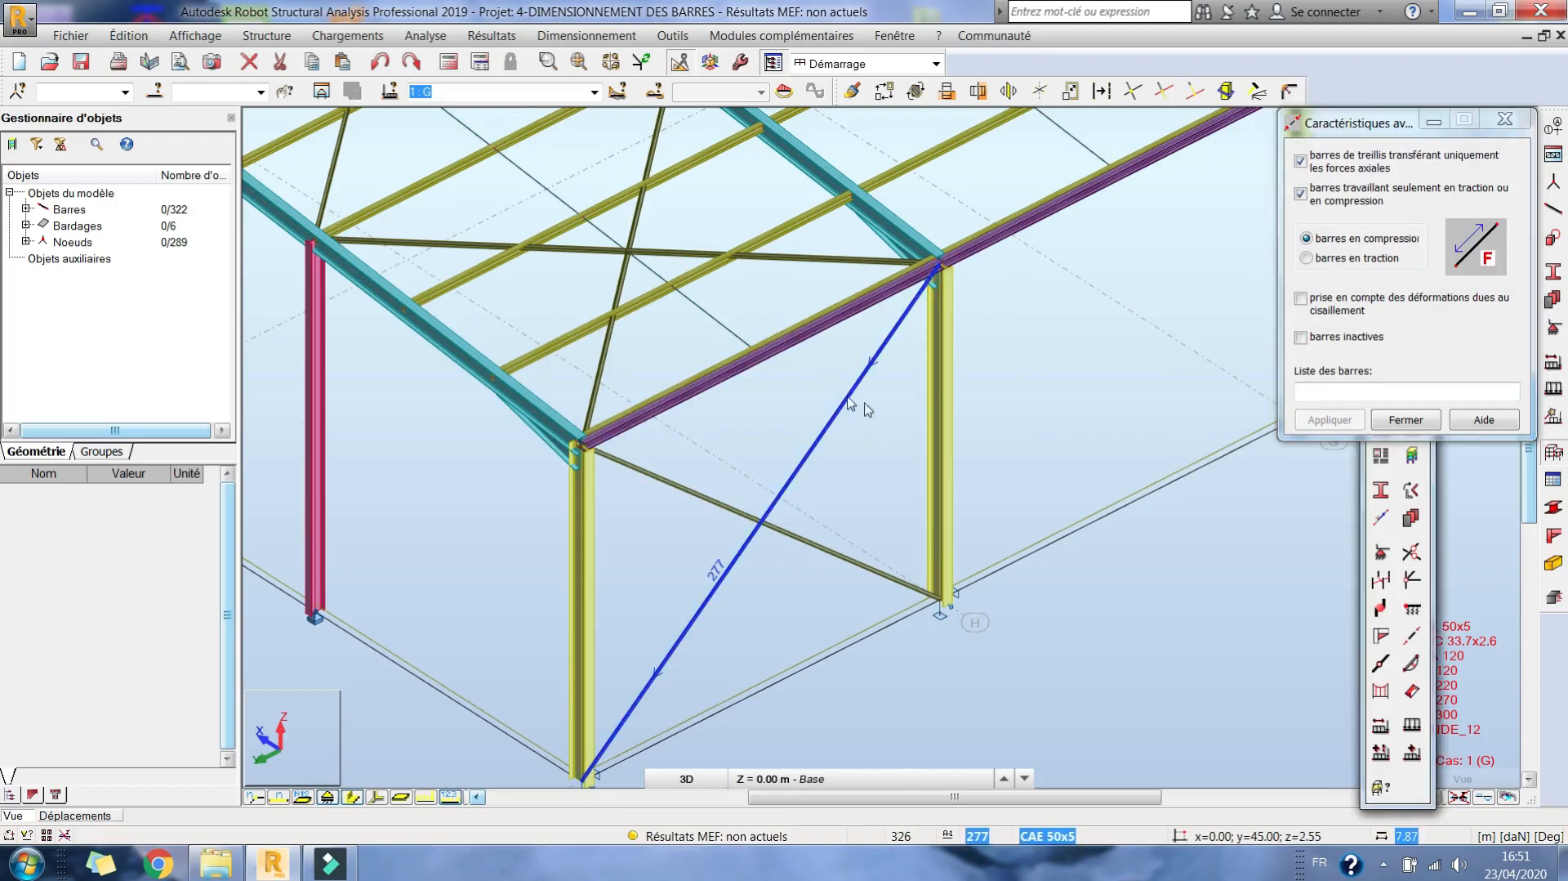
right_click(718, 584)
mouse_move(898, 770)
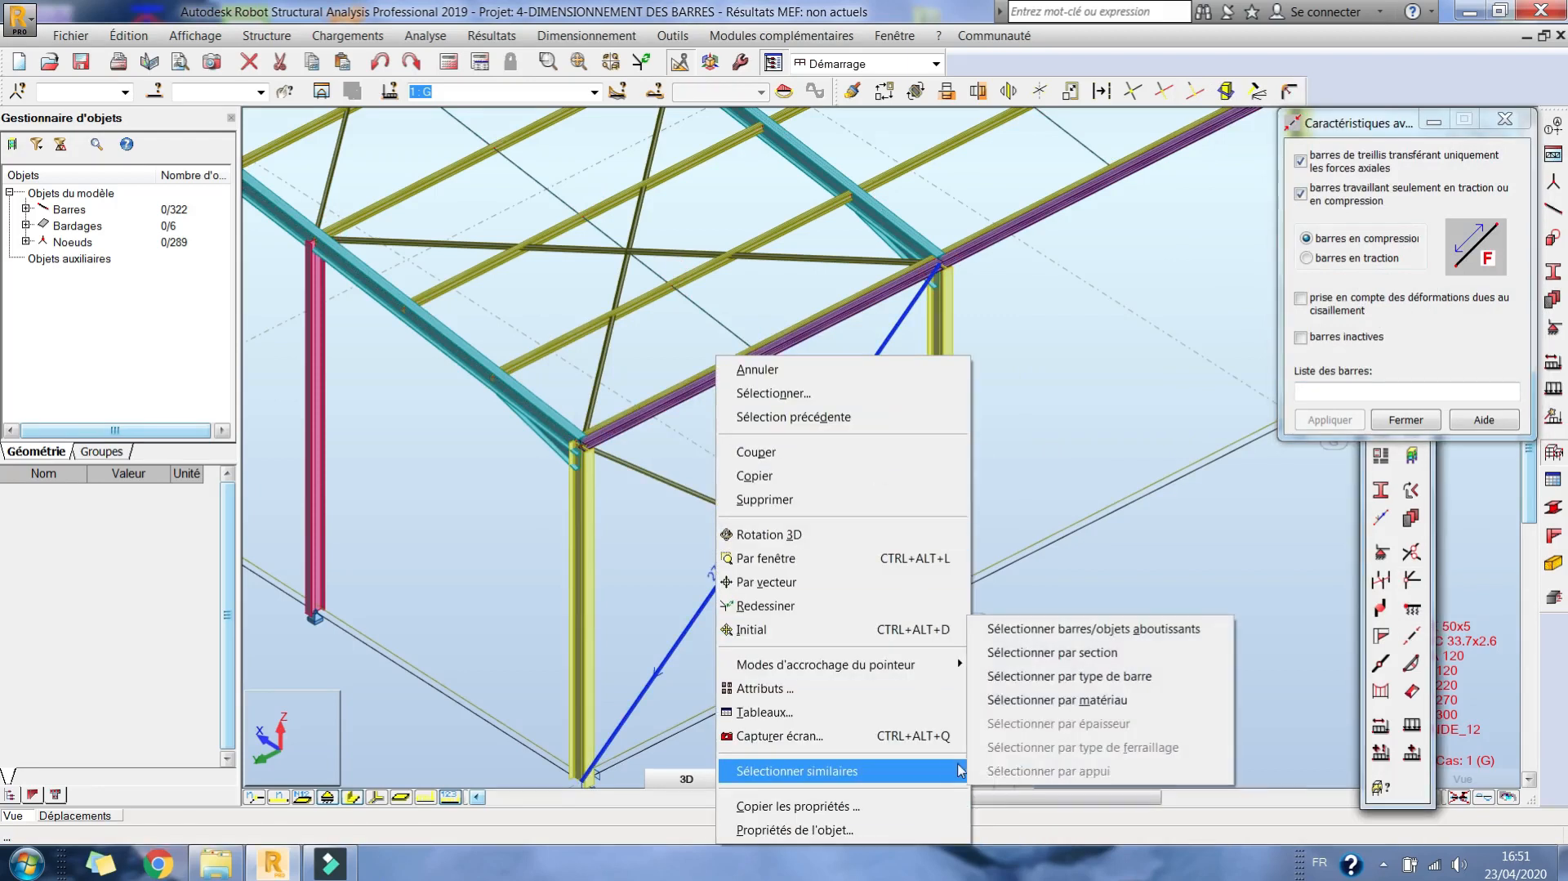
left_click(1027, 652)
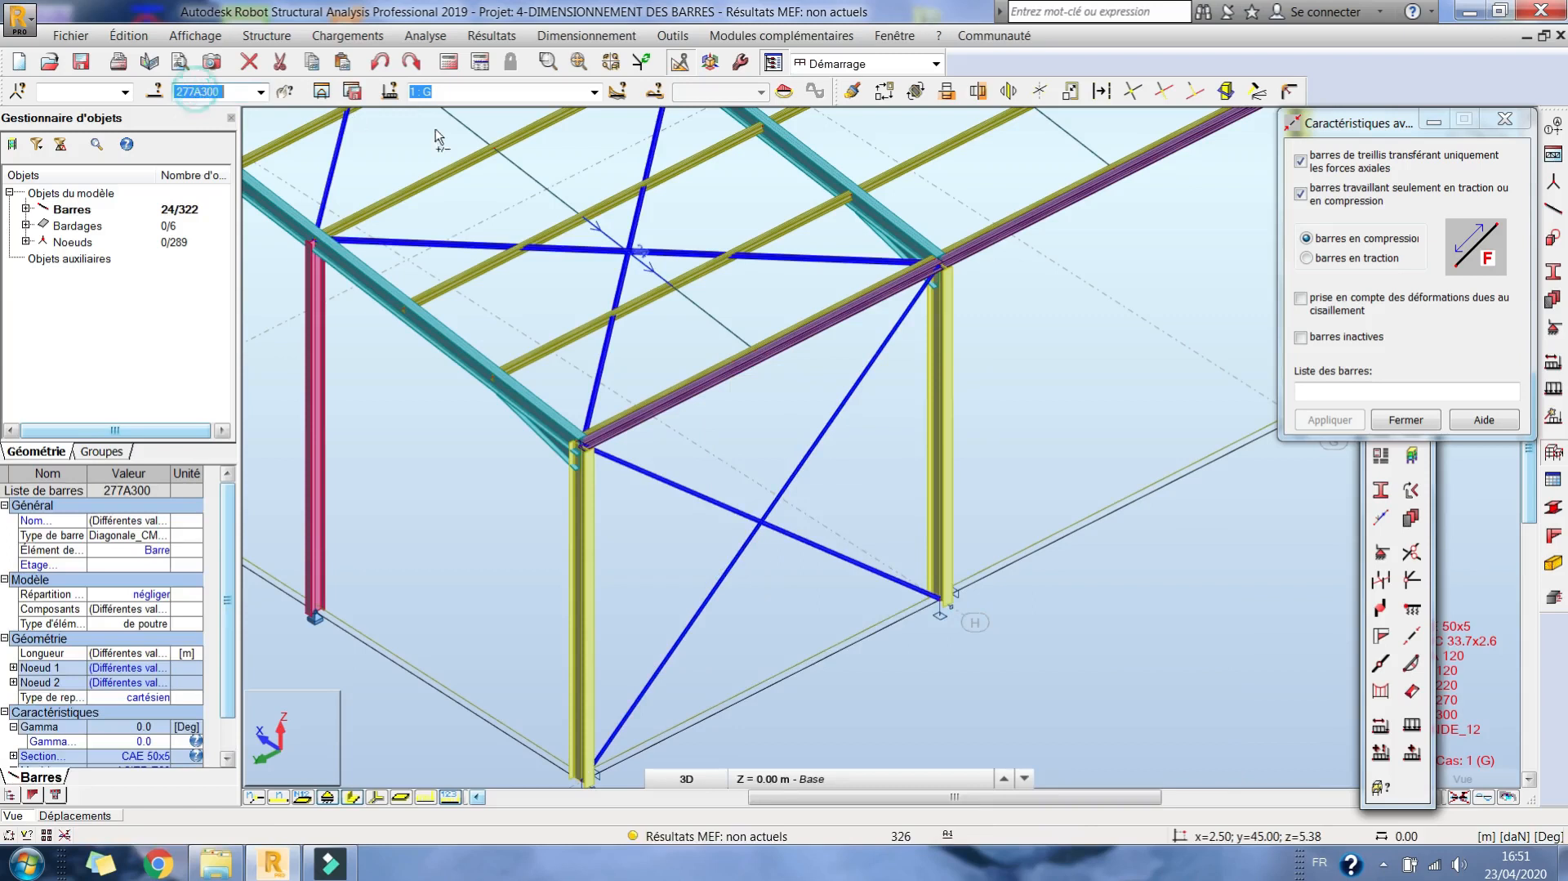
left_click(1380, 388)
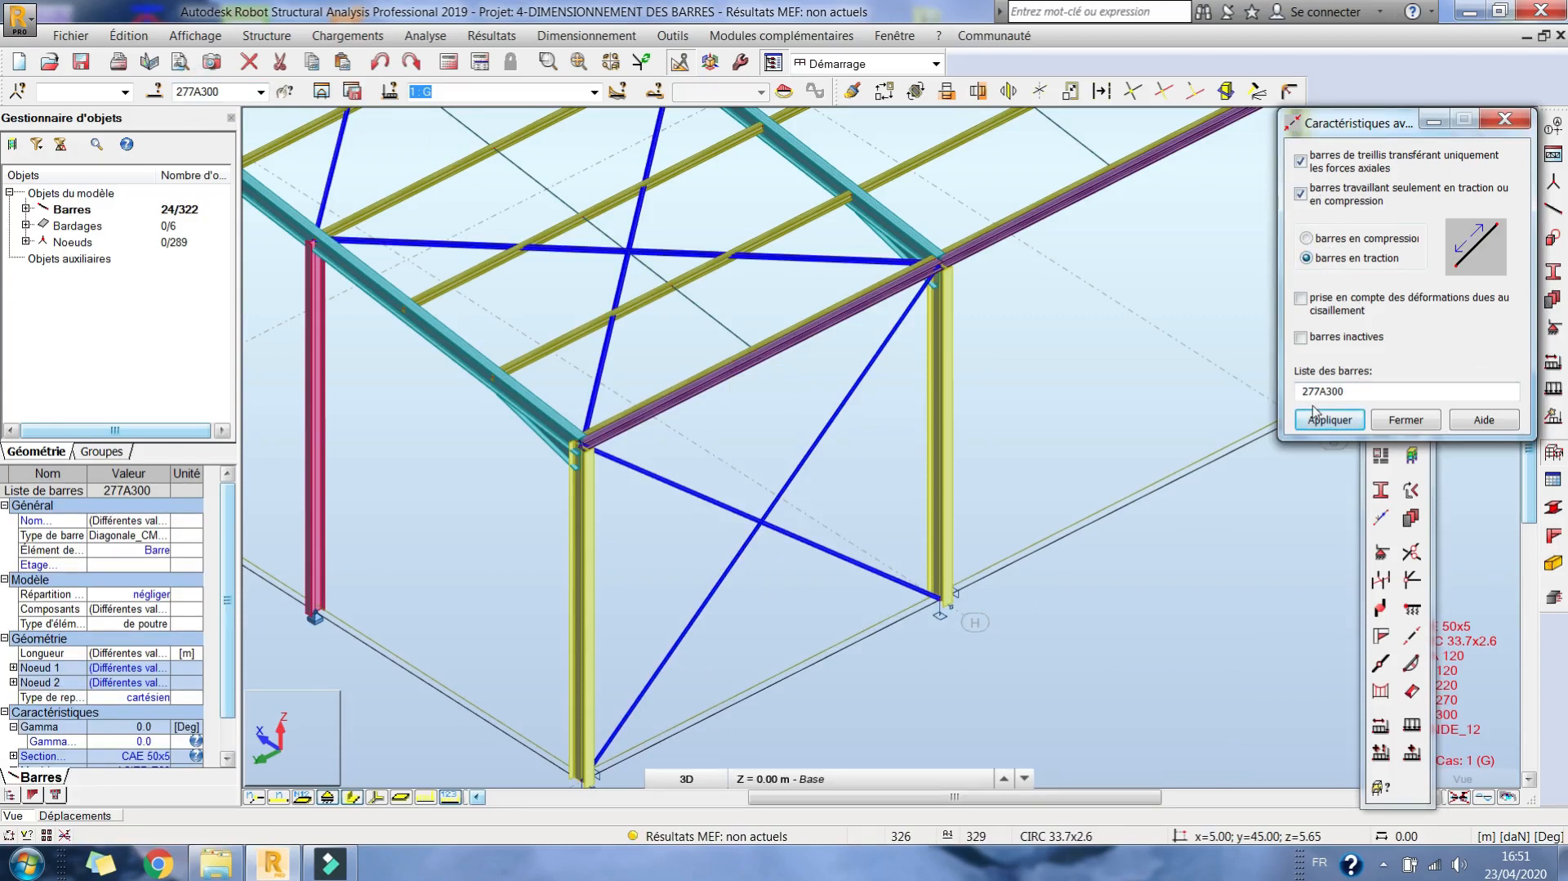
left_click(1345, 422)
scroll(718, 338, "up", 5)
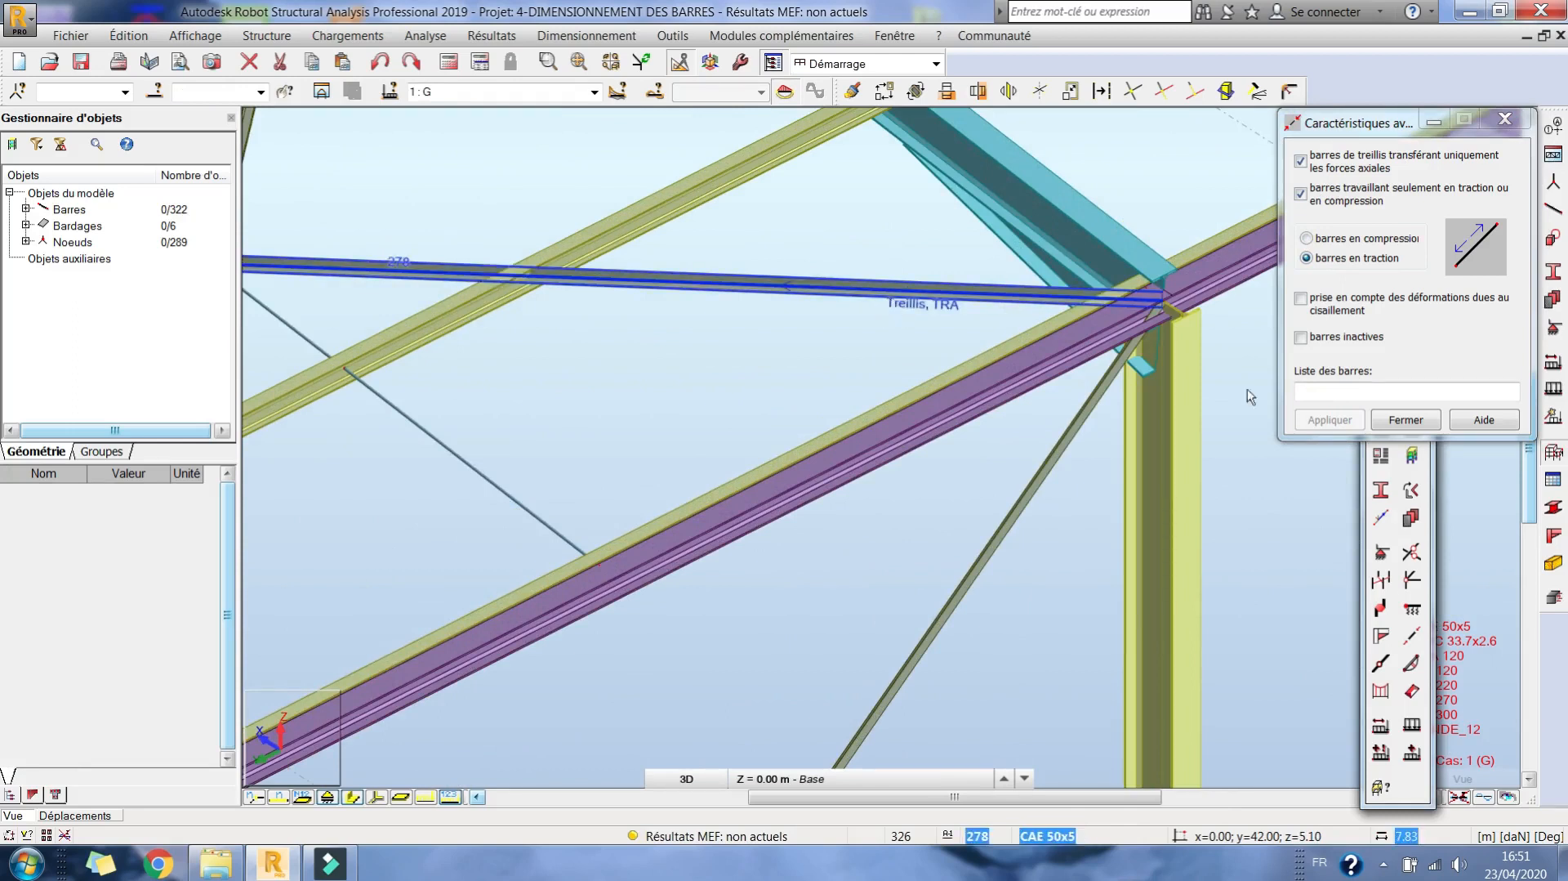
left_click(1405, 419)
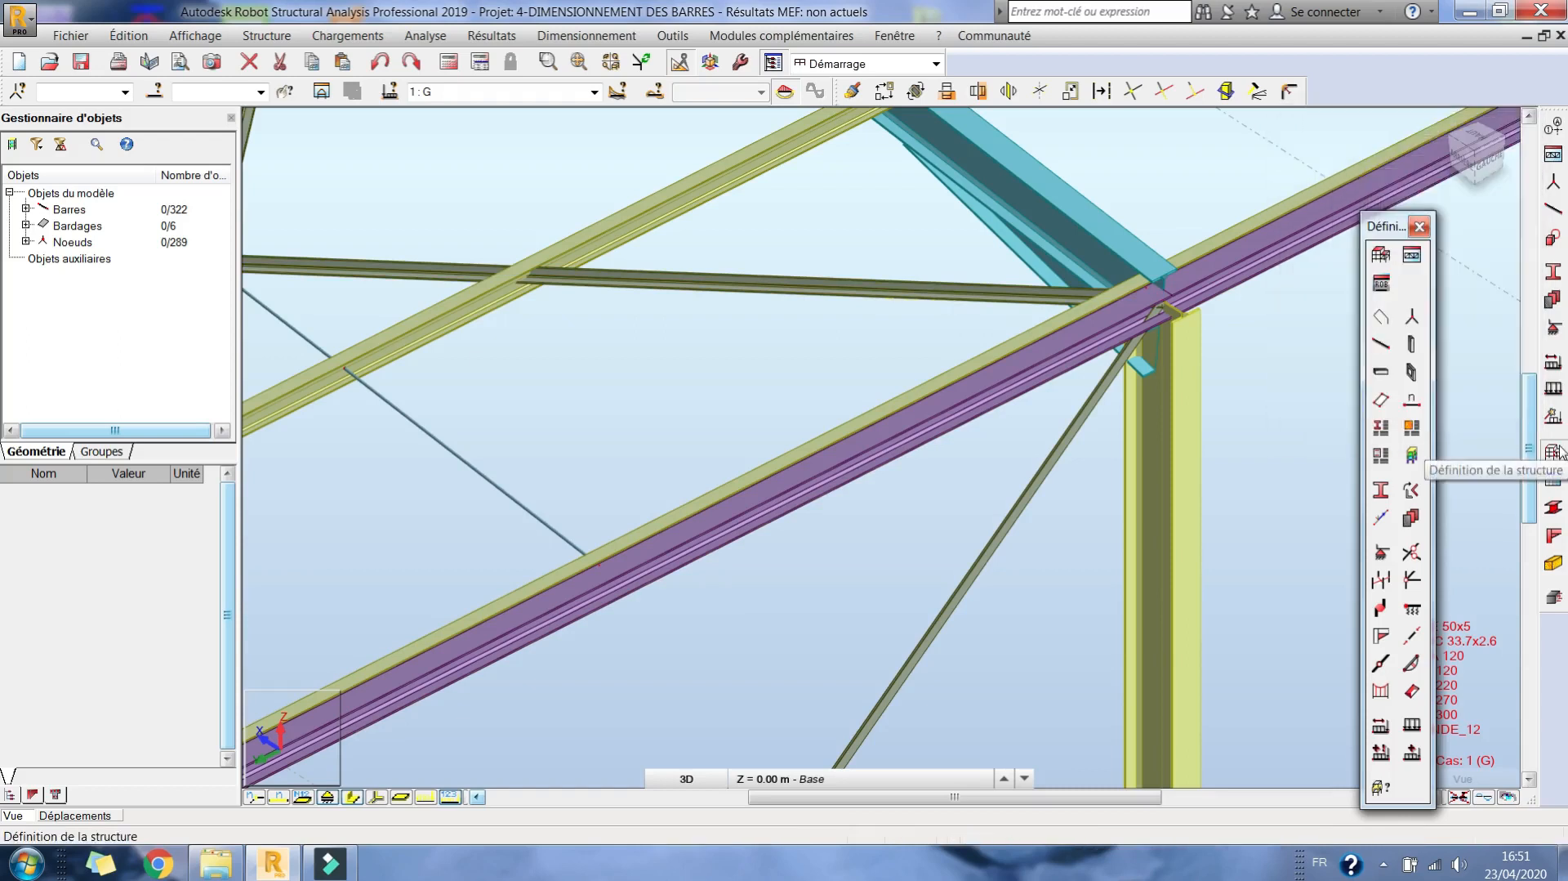
left_click(1554, 451)
Try to recalculate the structure, declining to continue without the DSC algorithm and closing the calculation messages.
scroll(939, 426, "down", 5)
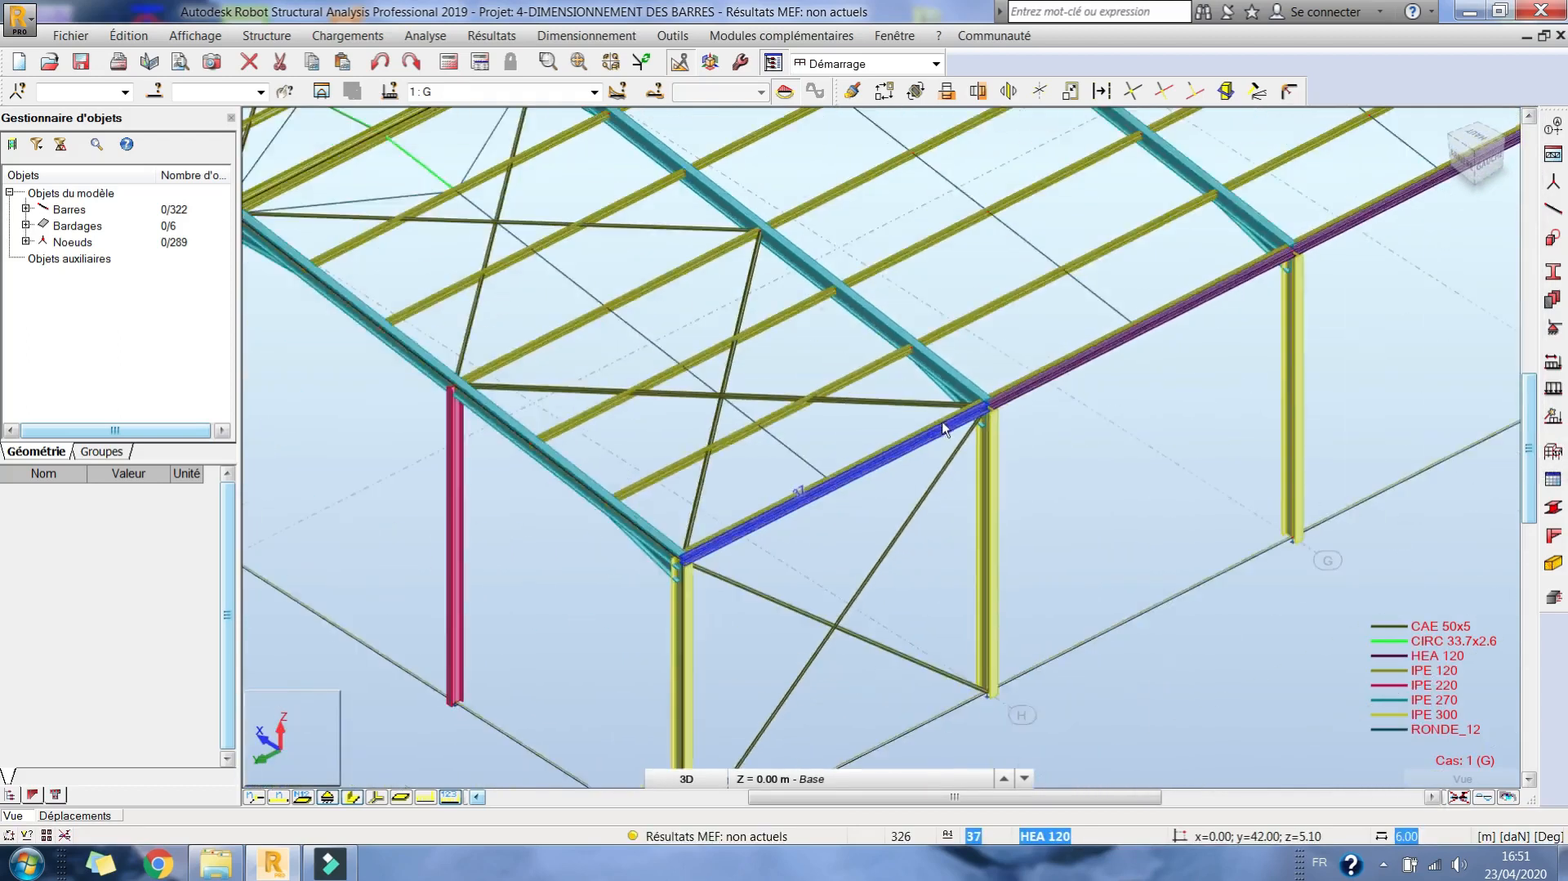
scroll(944, 429, "down", 5)
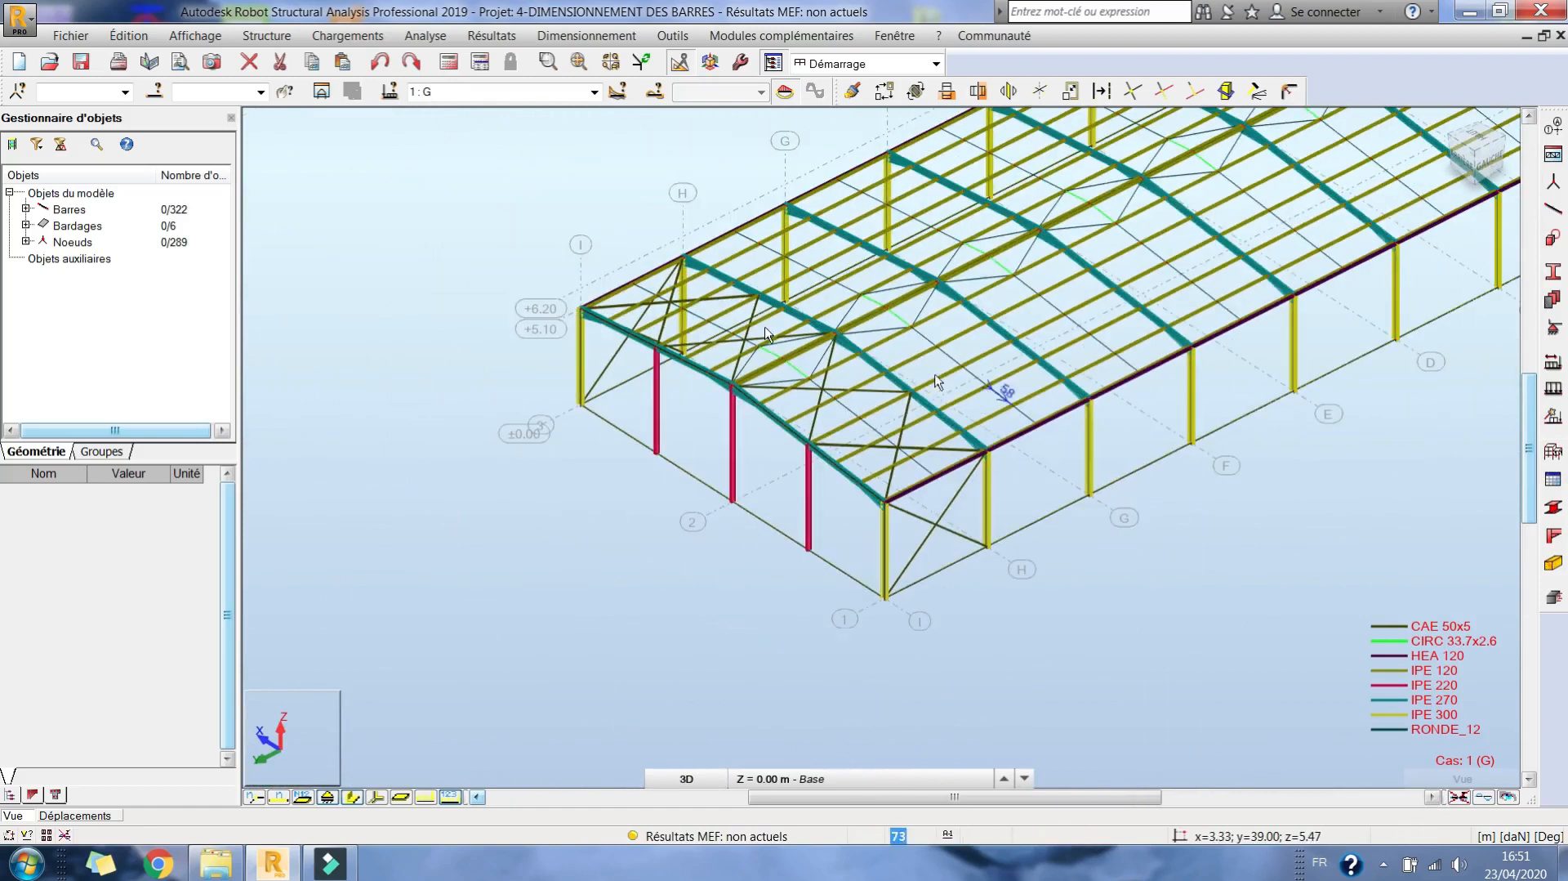
middle_click_drag(959, 311, 874, 312)
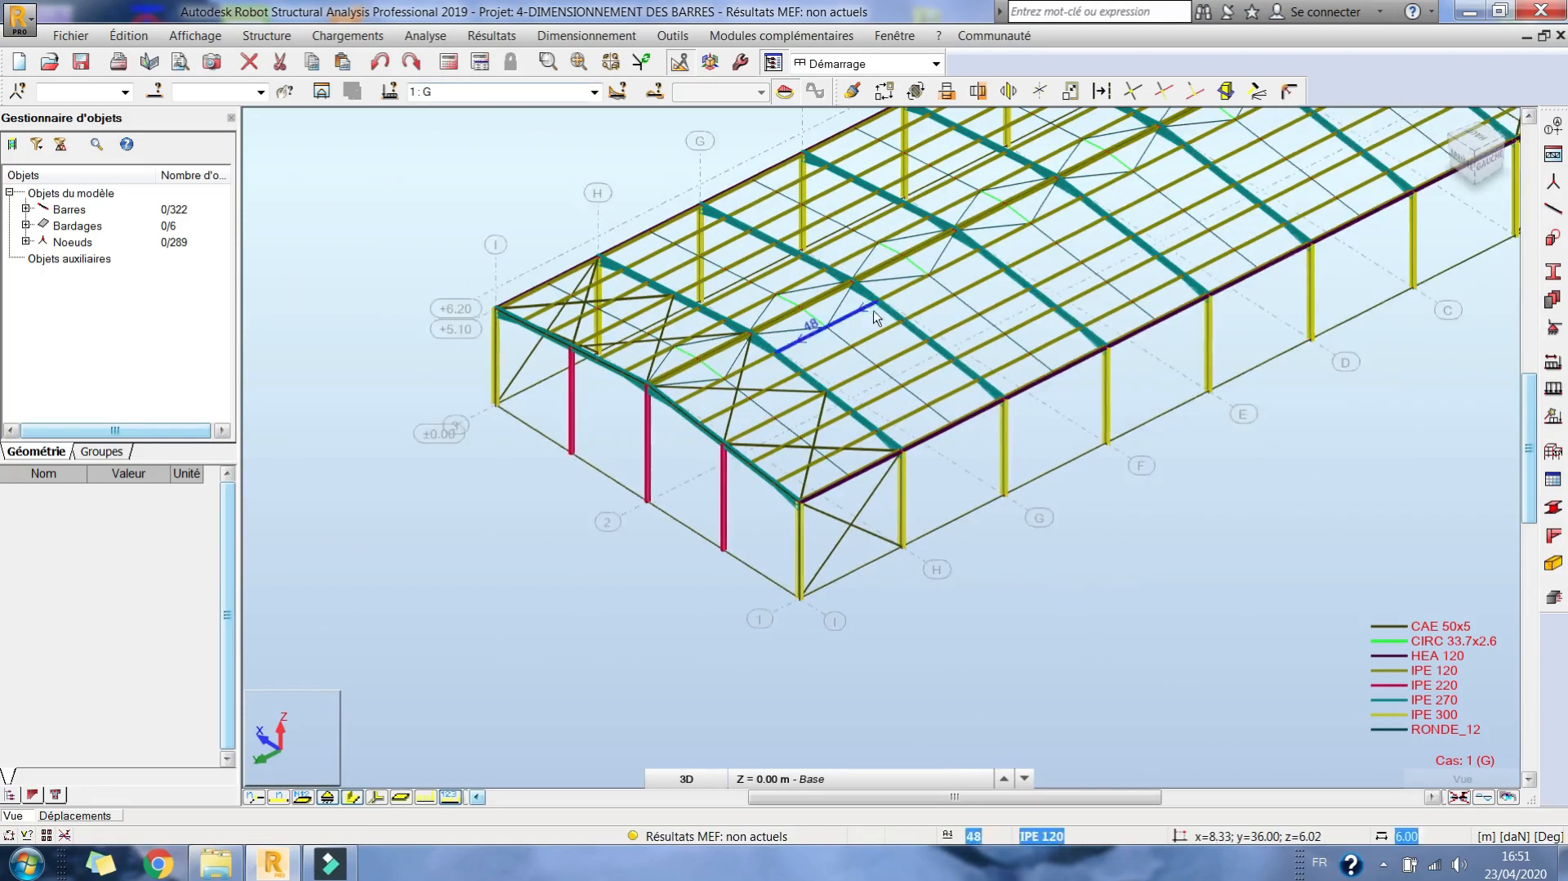
scroll(874, 317, "up", 2)
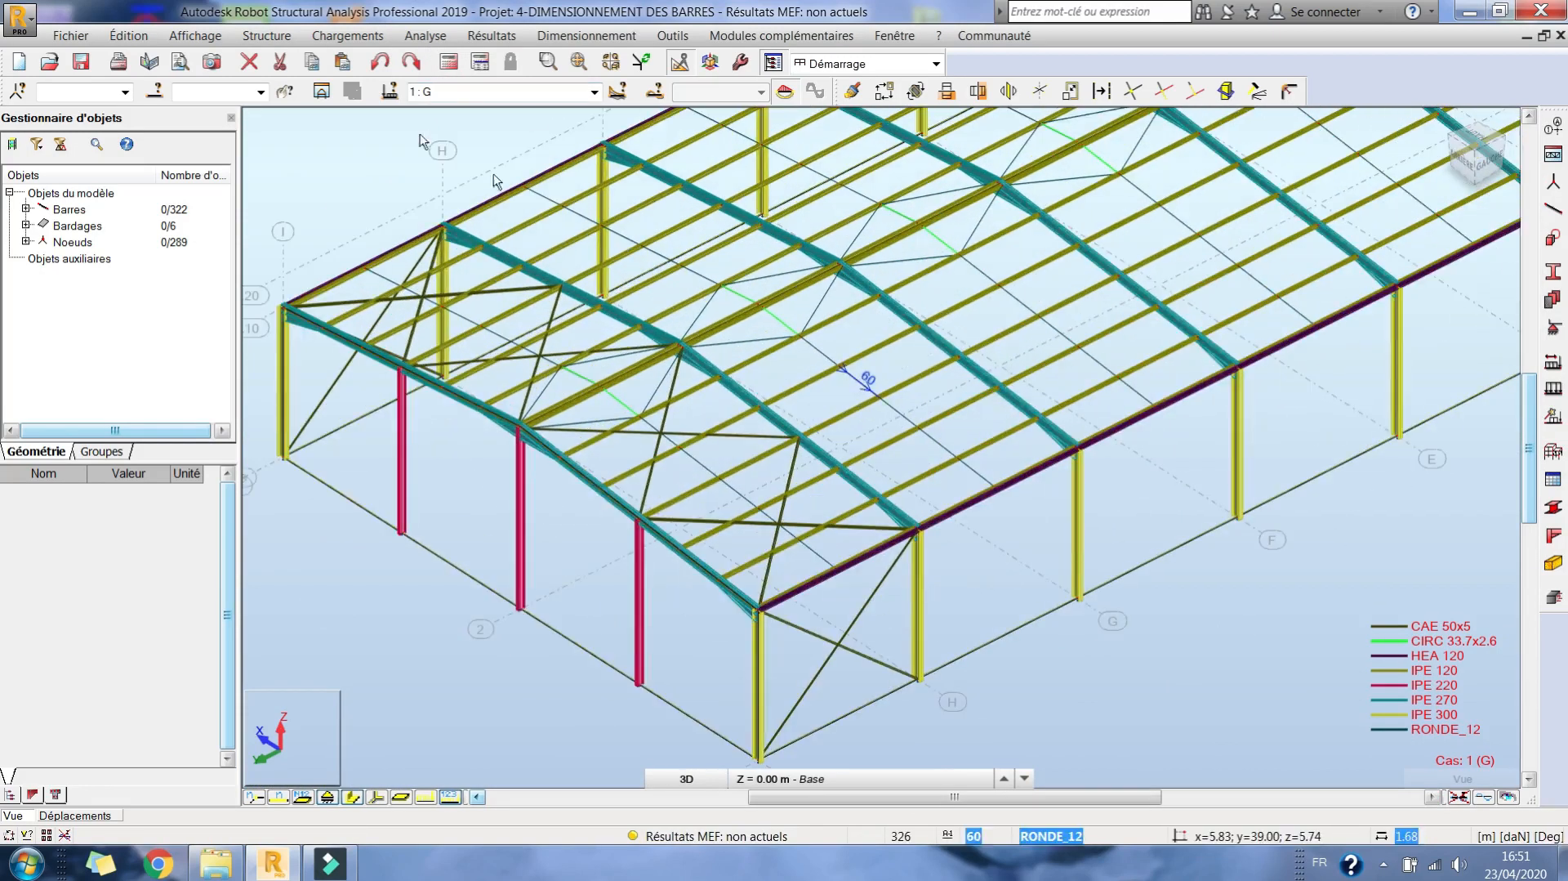
left_click(448, 61)
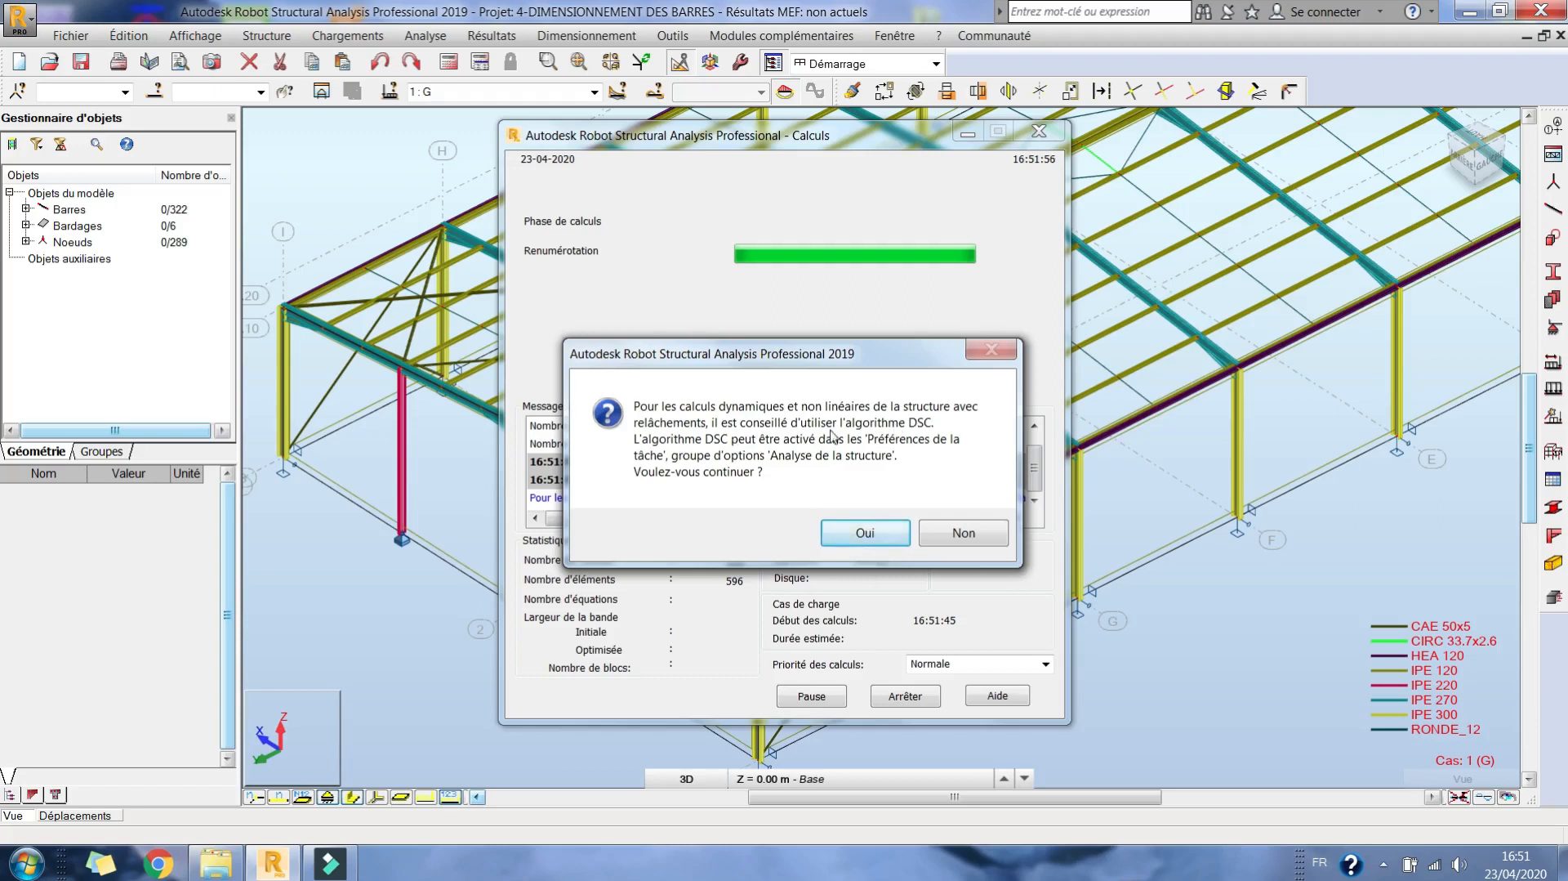
left_click(955, 543)
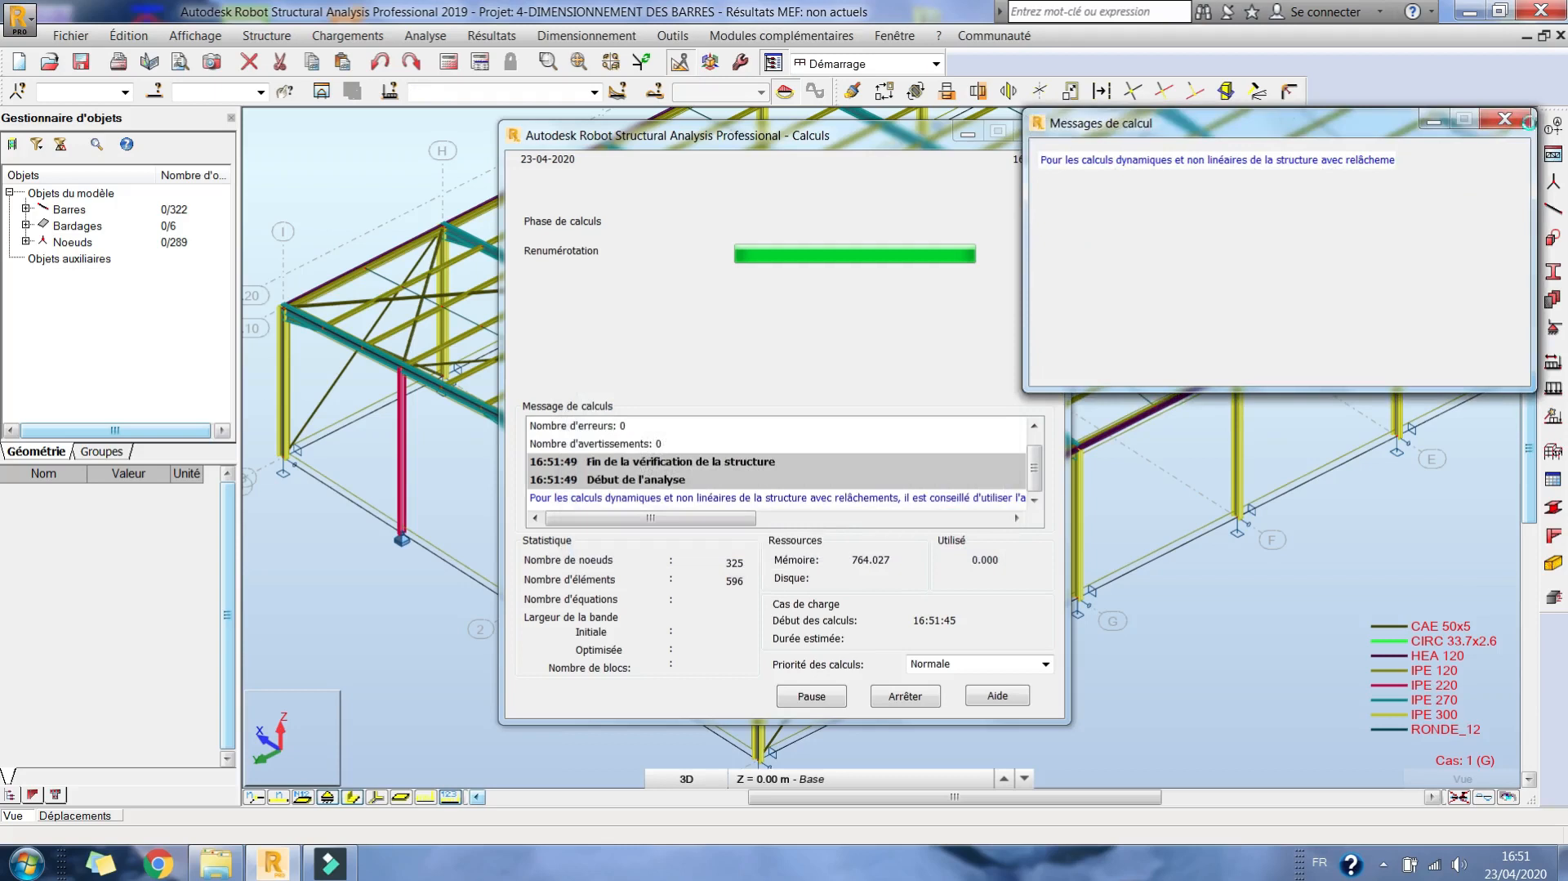
left_click(1513, 121)
Activate the DSC algorithm in the structure analysis options of the task preferences and recalculate the structure.
left_click(673, 36)
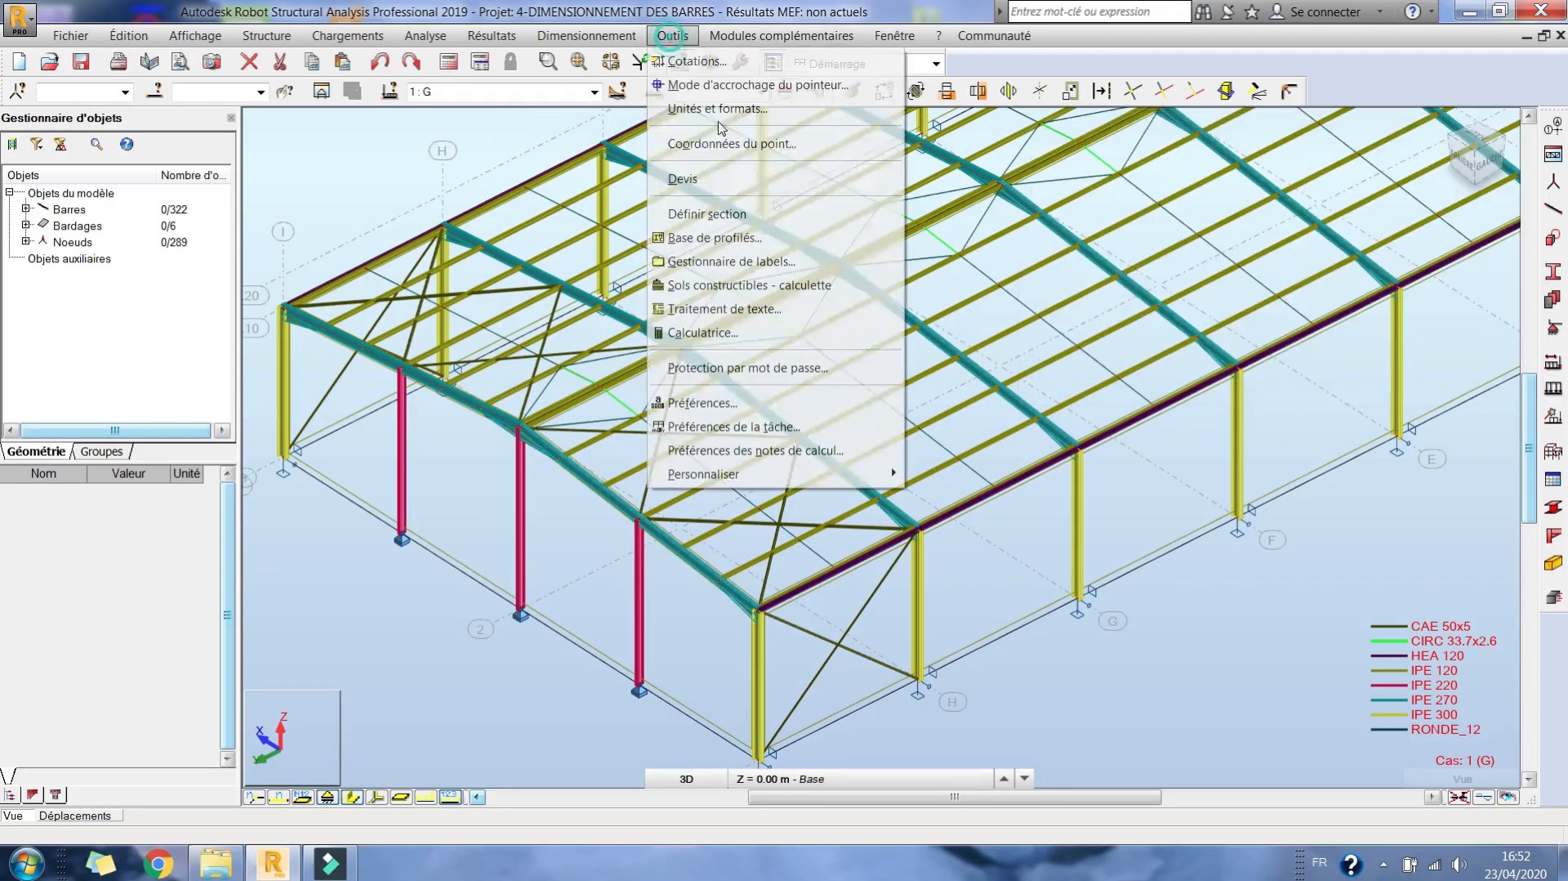
left_click(750, 415)
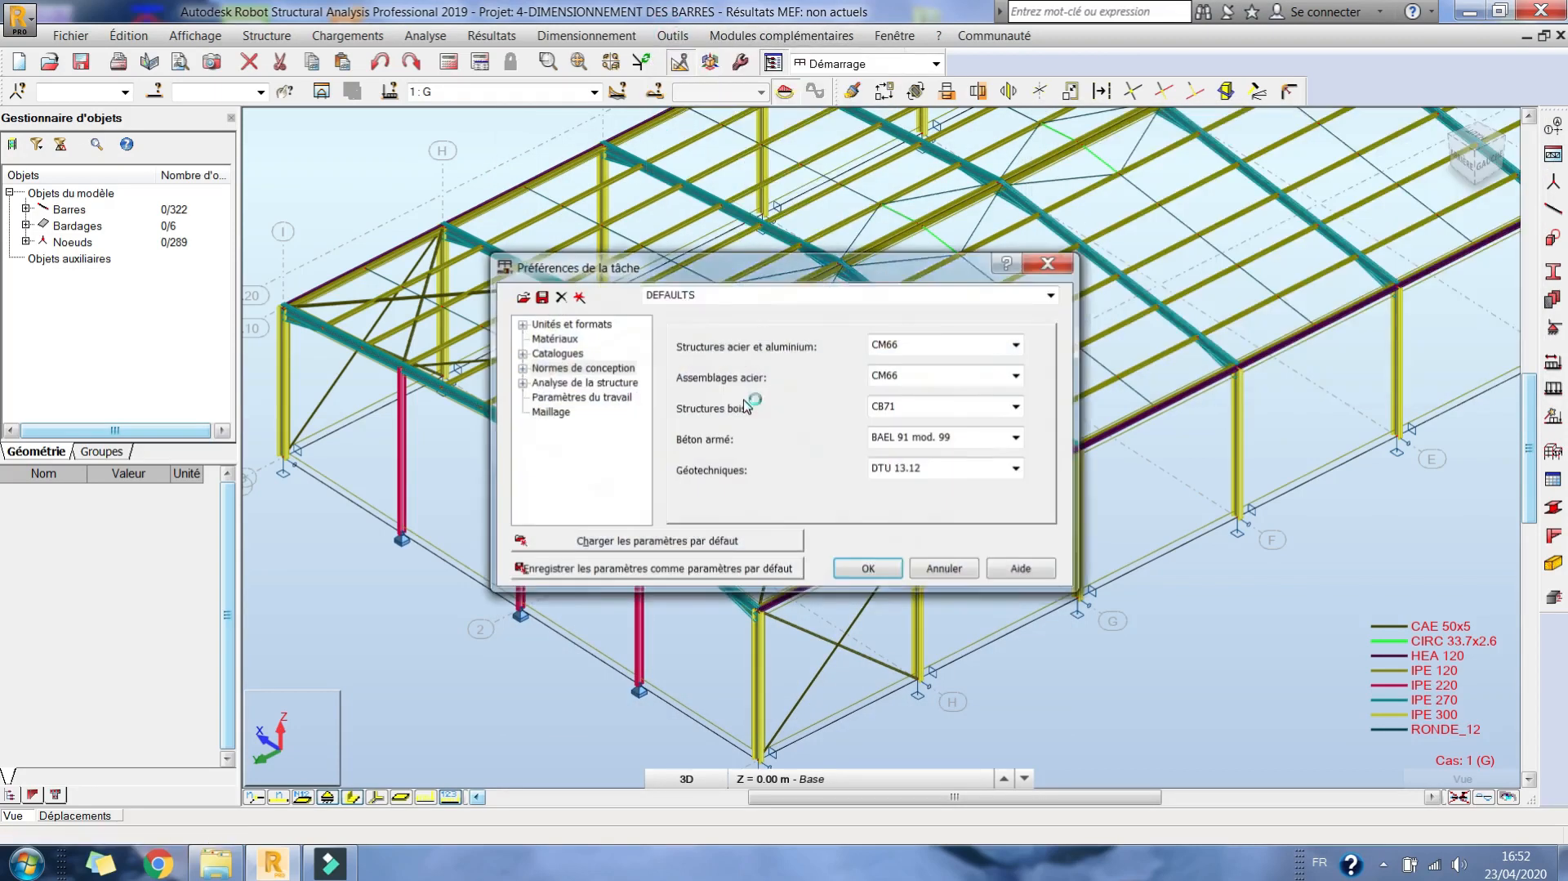
left_click(572, 397)
left_click(581, 382)
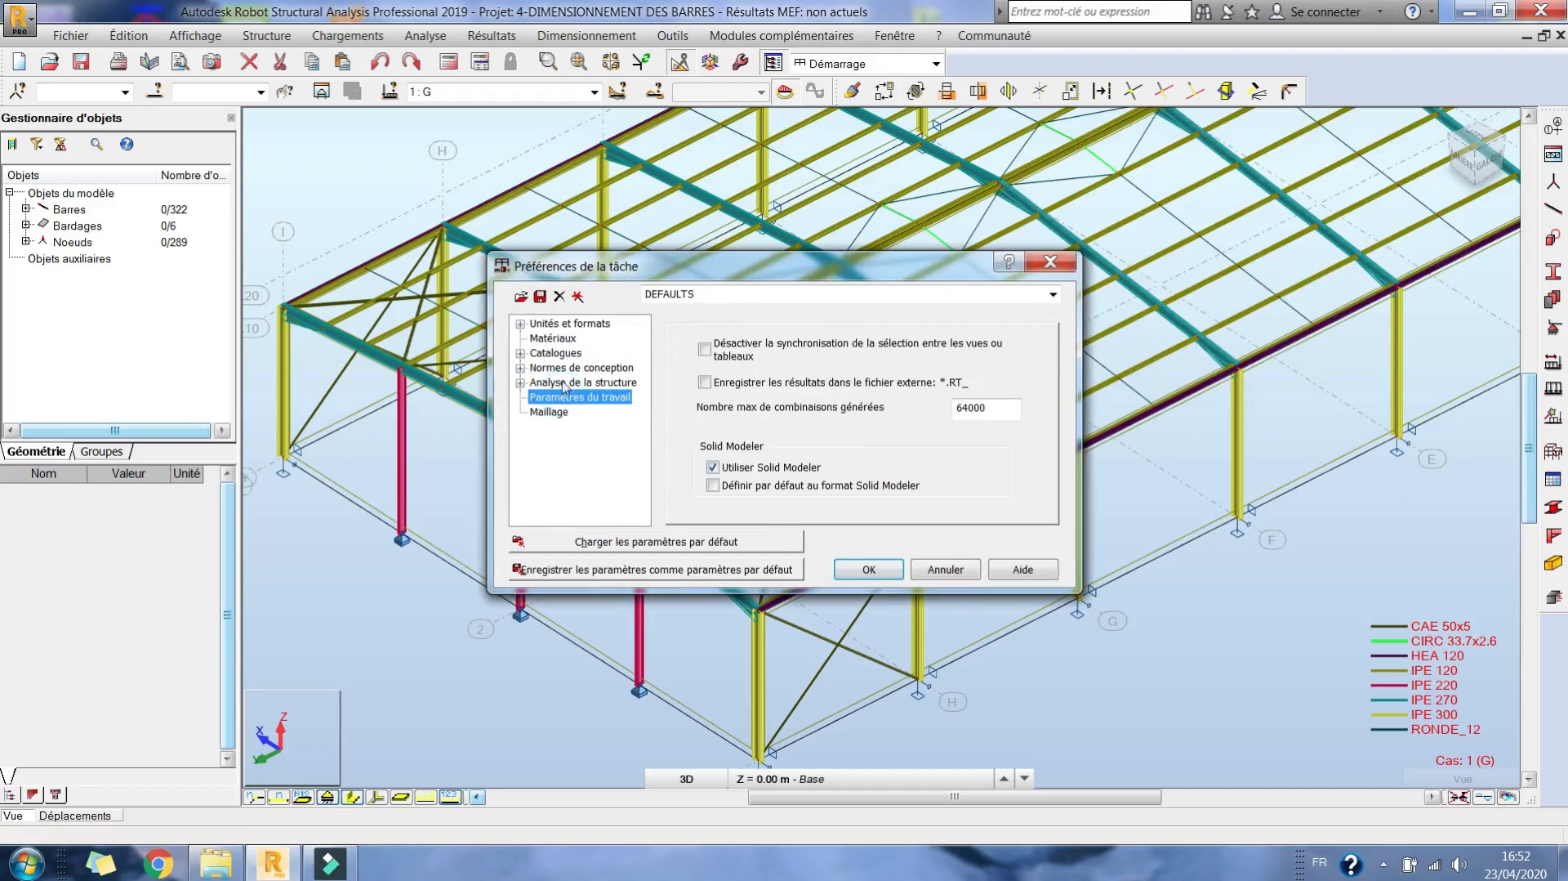
left_click(868, 571)
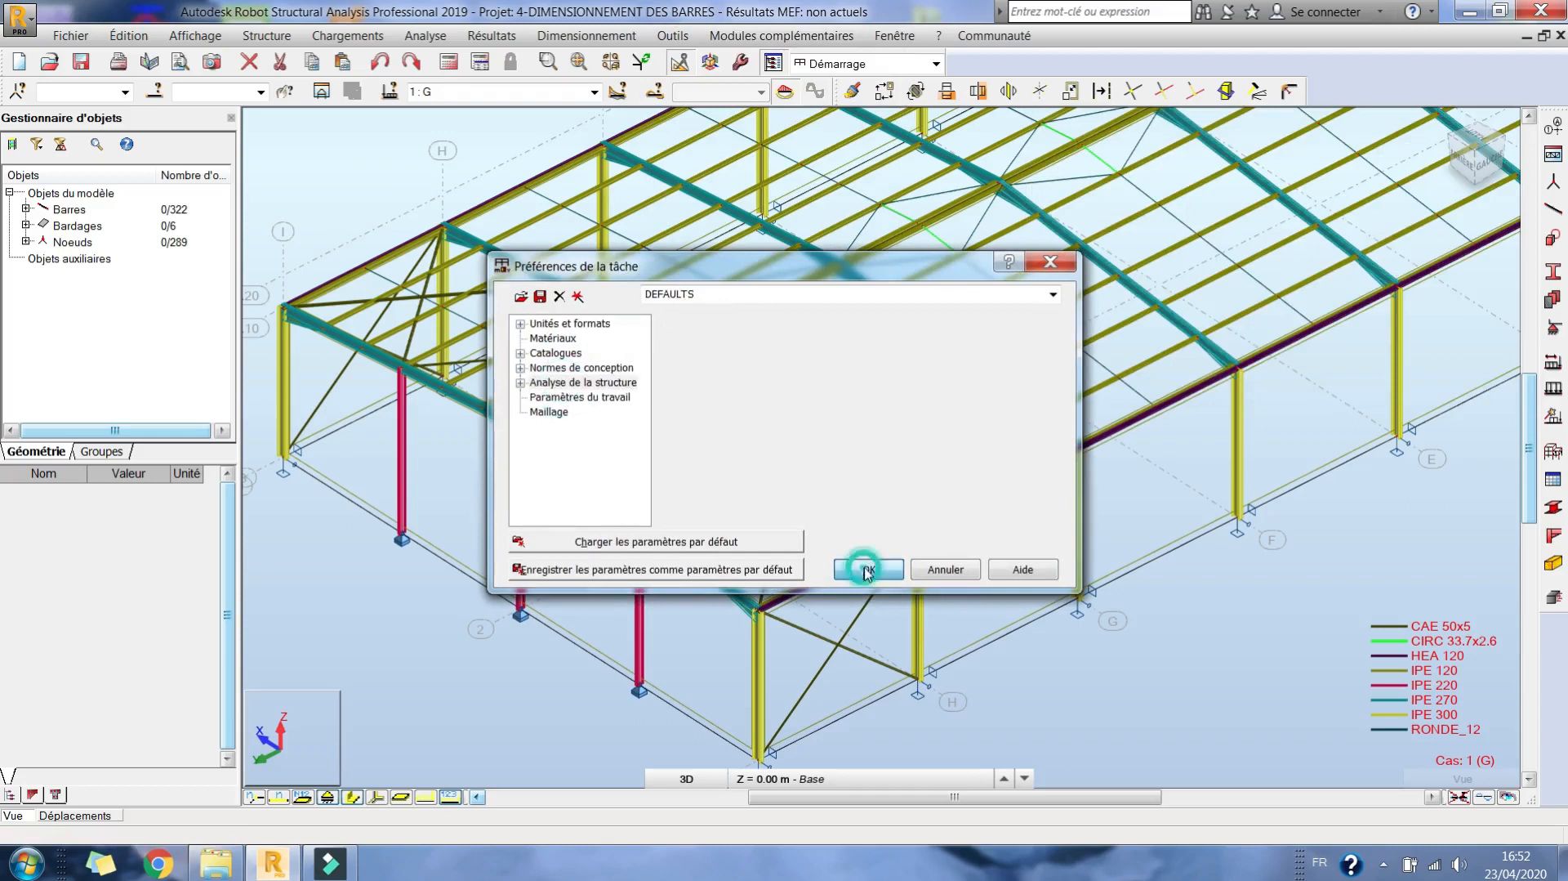
left_click(446, 64)
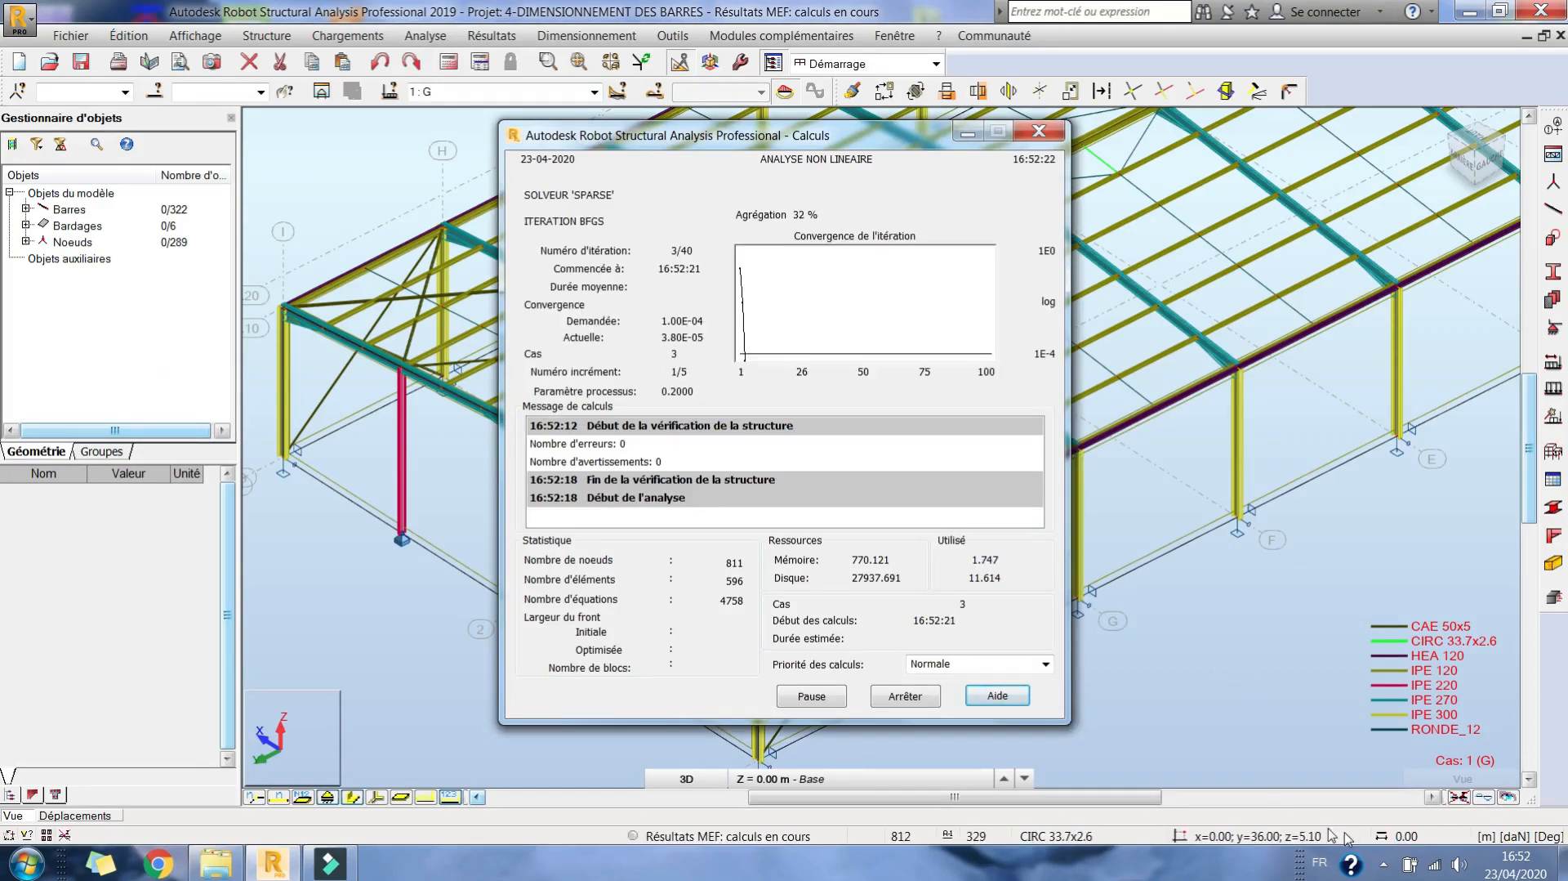
left_click(1384, 863)
left_click(1350, 766)
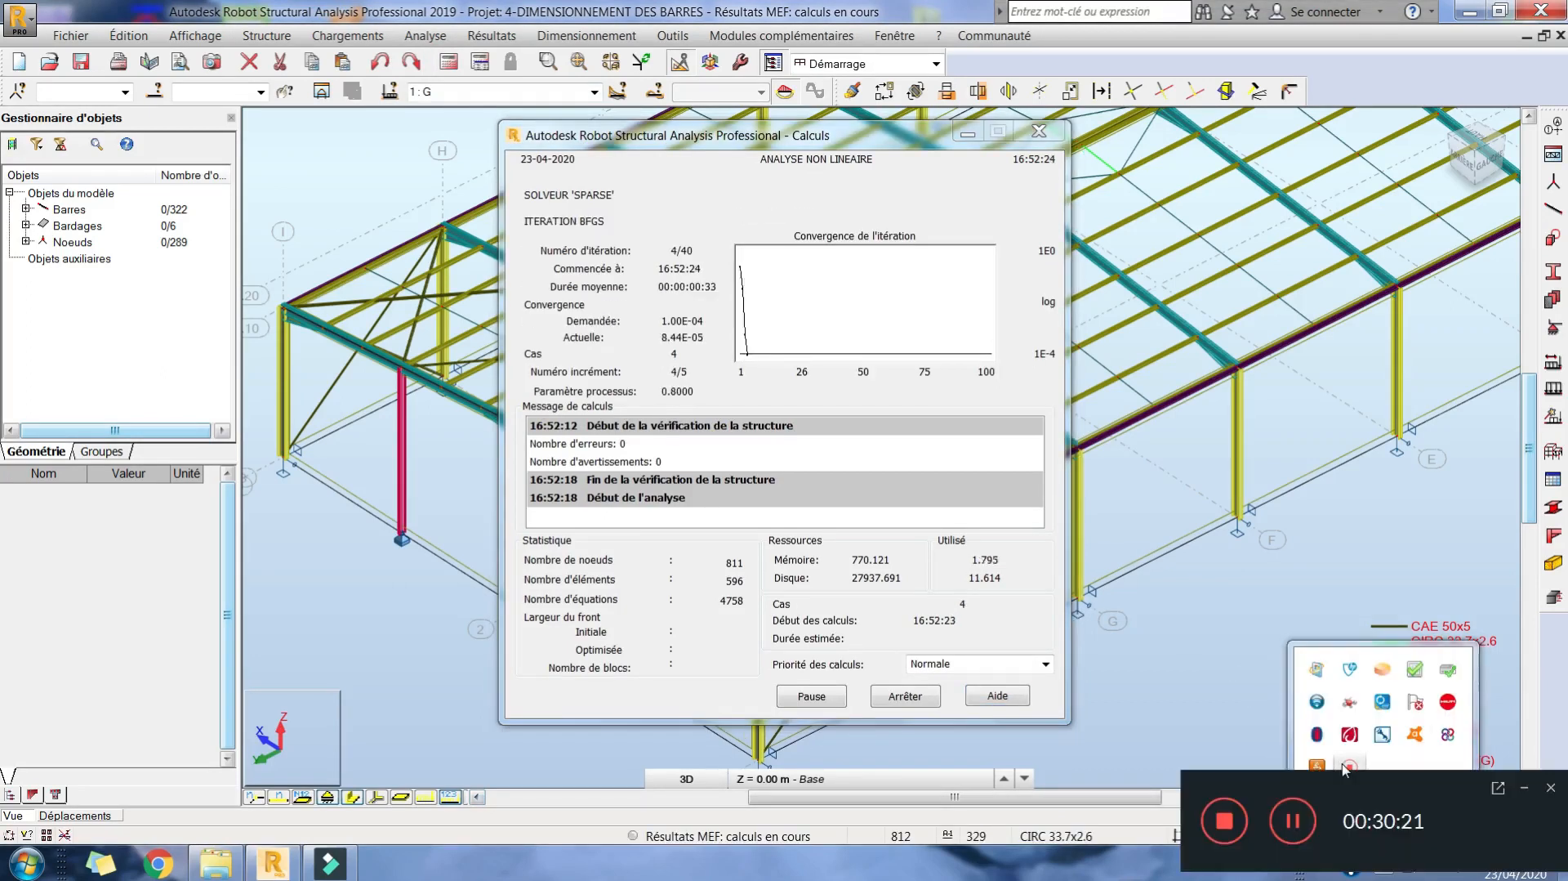
left_click(1526, 788)
left_click(1382, 861)
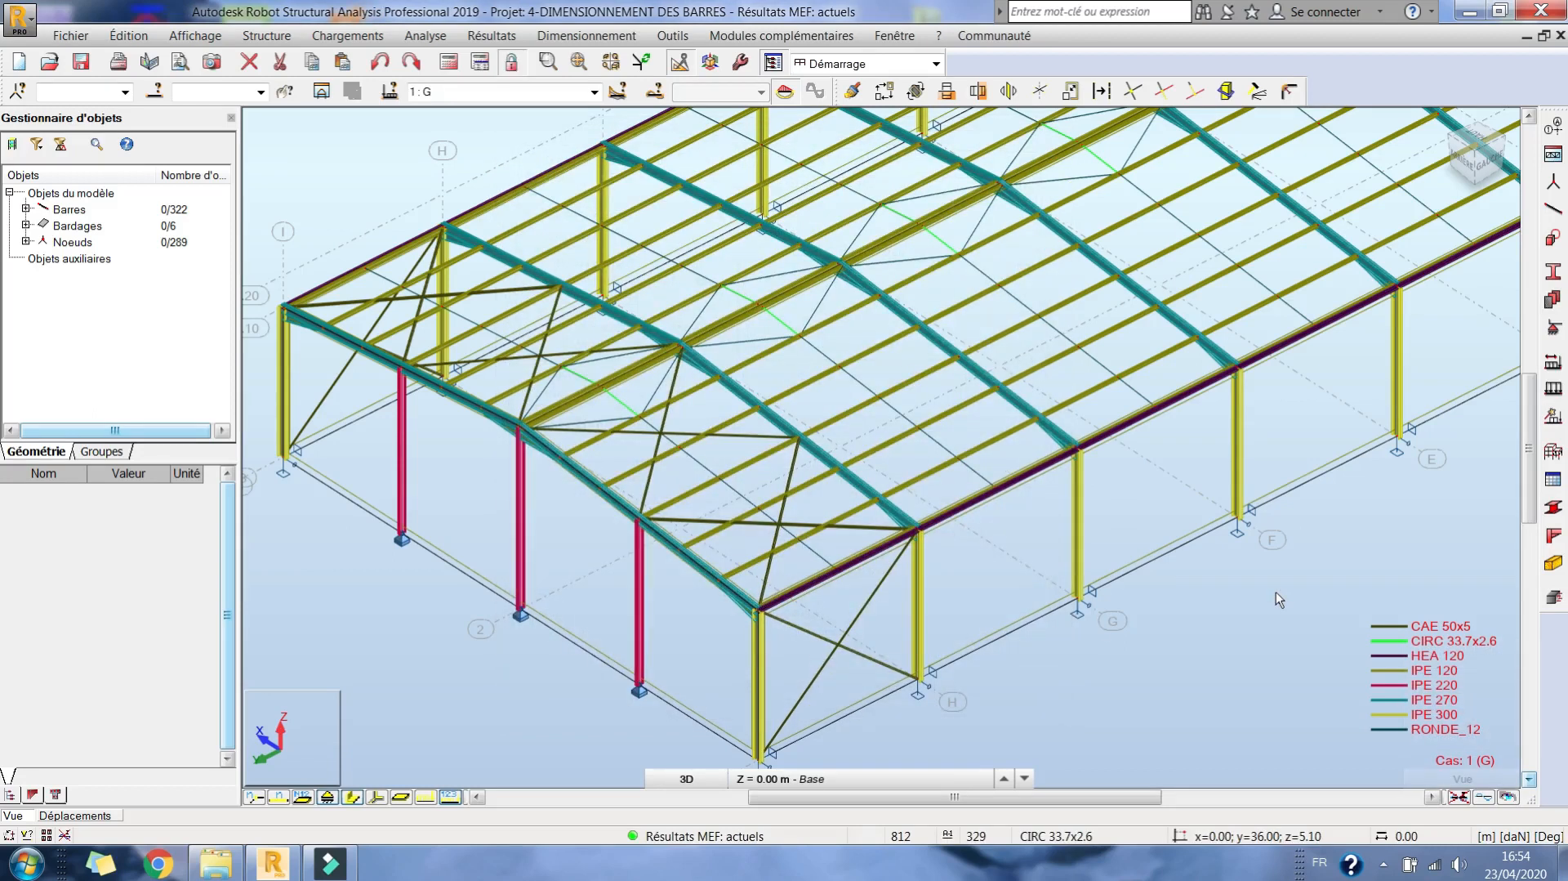
Select the long side wall's bars through its cladding and isolate them in an edit view seen from the GAUCHE face.
middle_click_drag(816, 466, 739, 342)
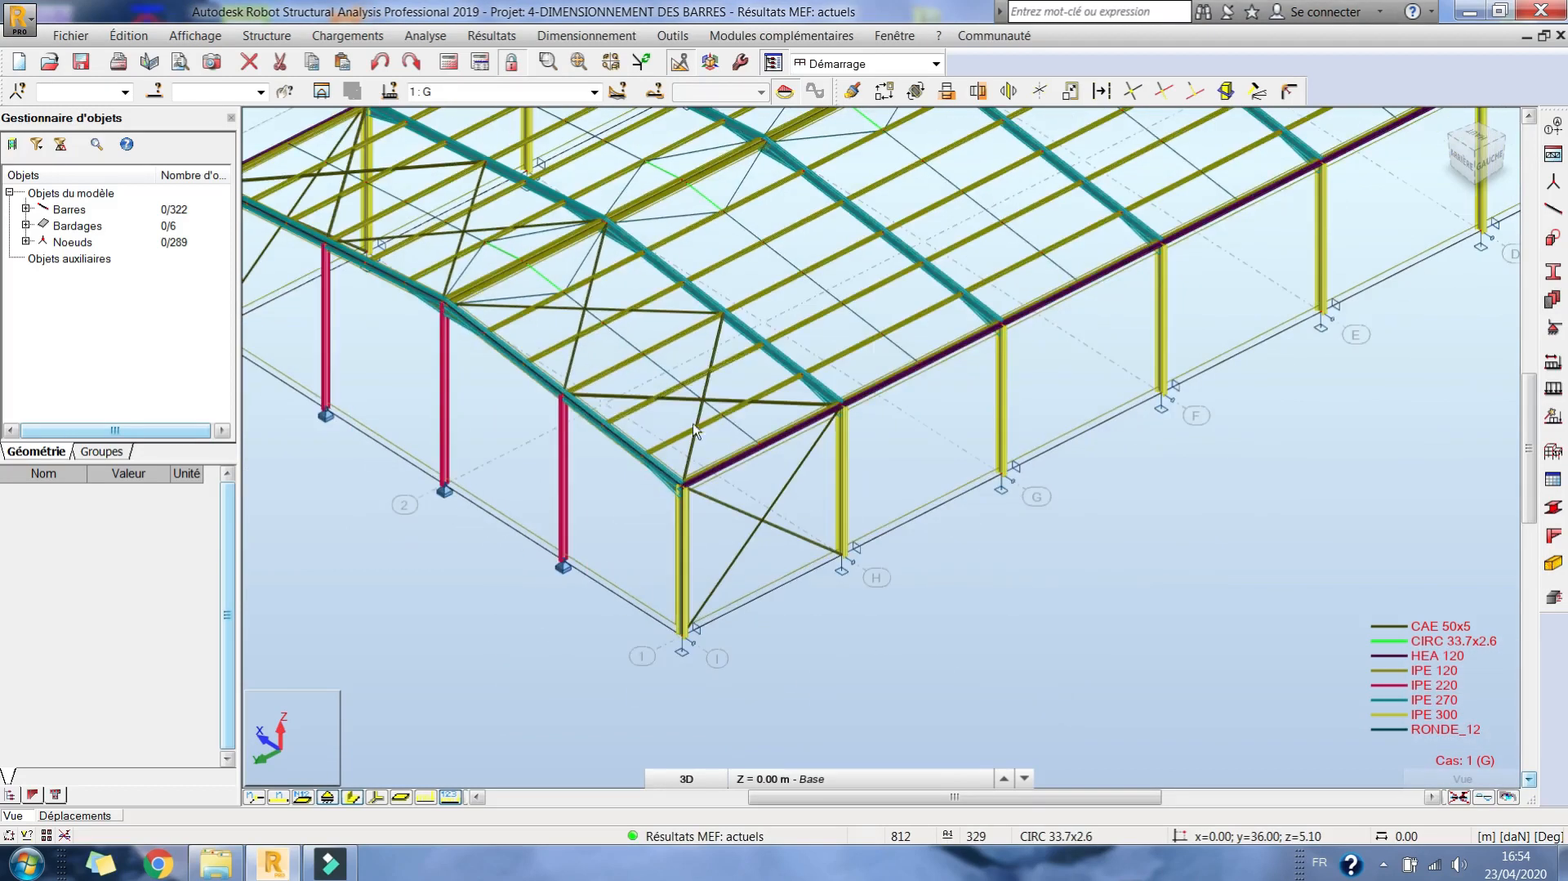
left_click(642, 656)
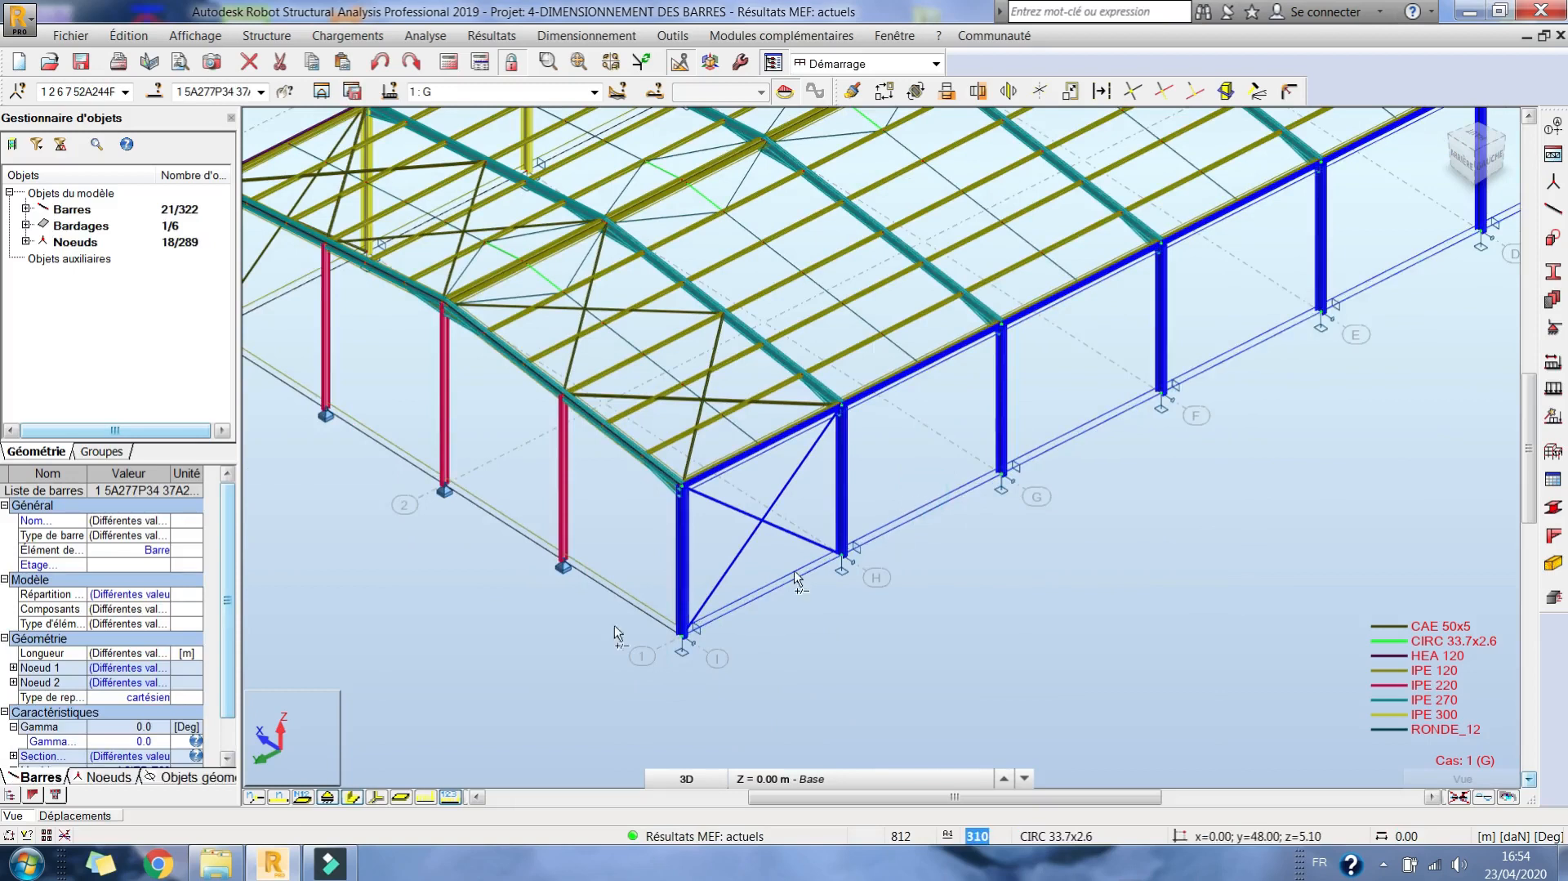
left_click(402, 796)
left_click(918, 444)
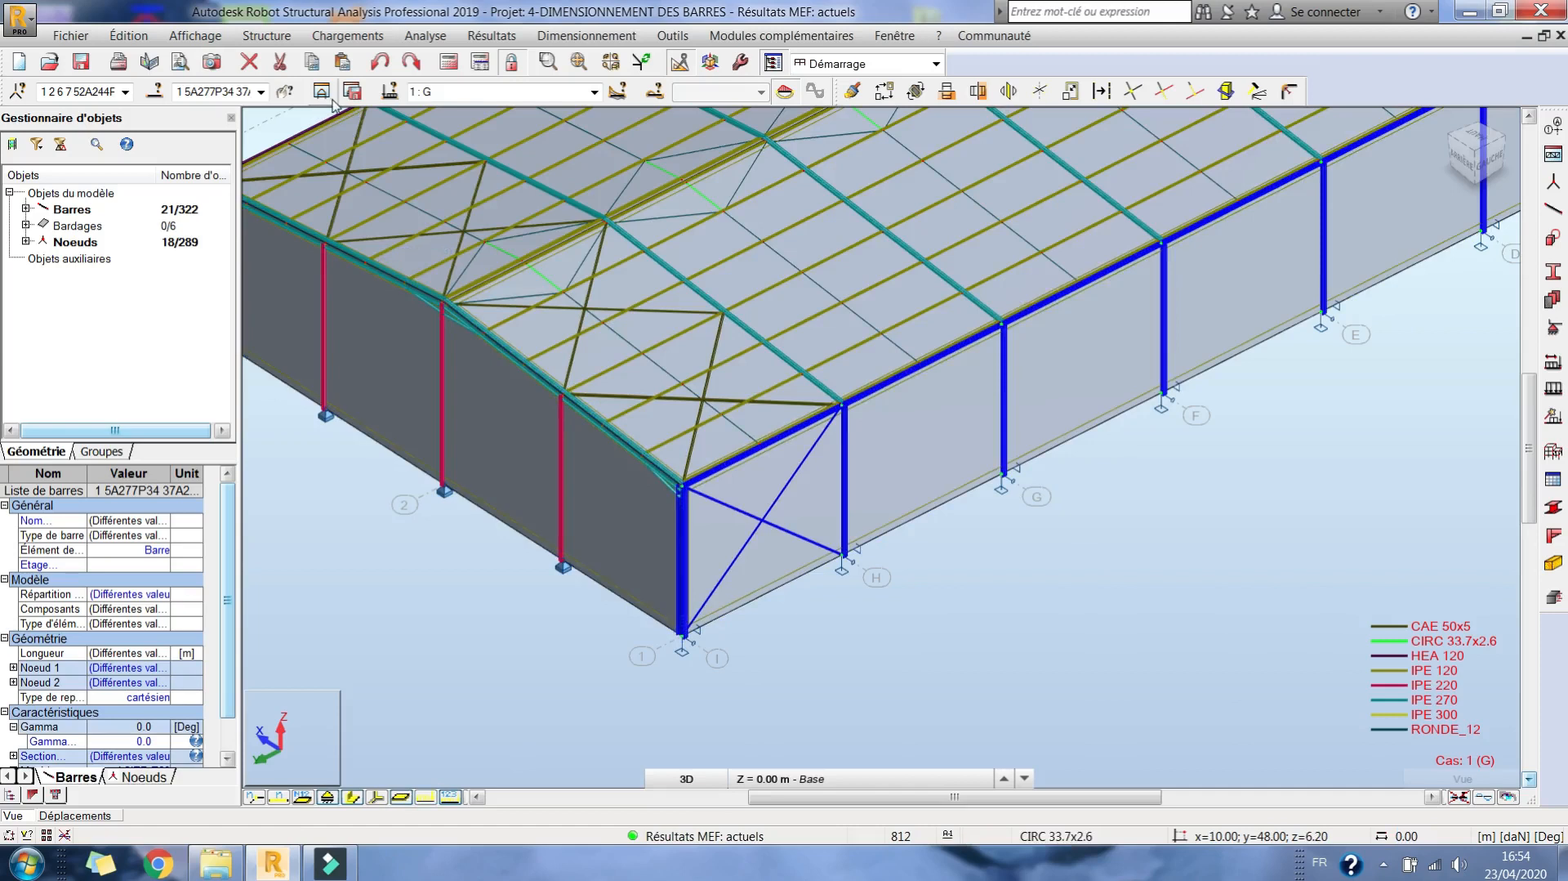
left_click(322, 92)
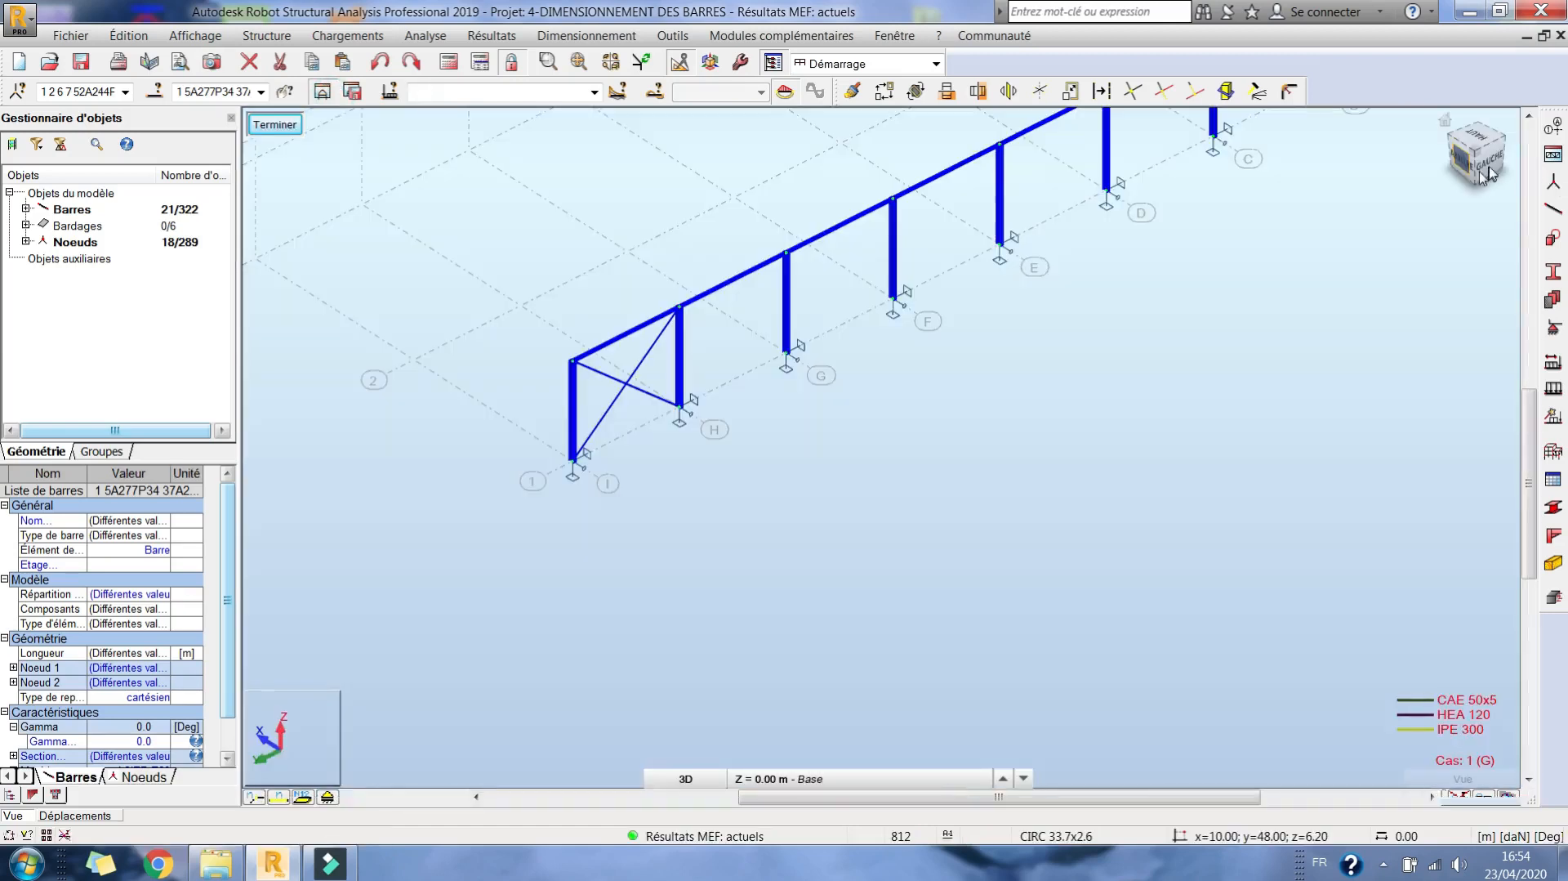
left_click(1489, 160)
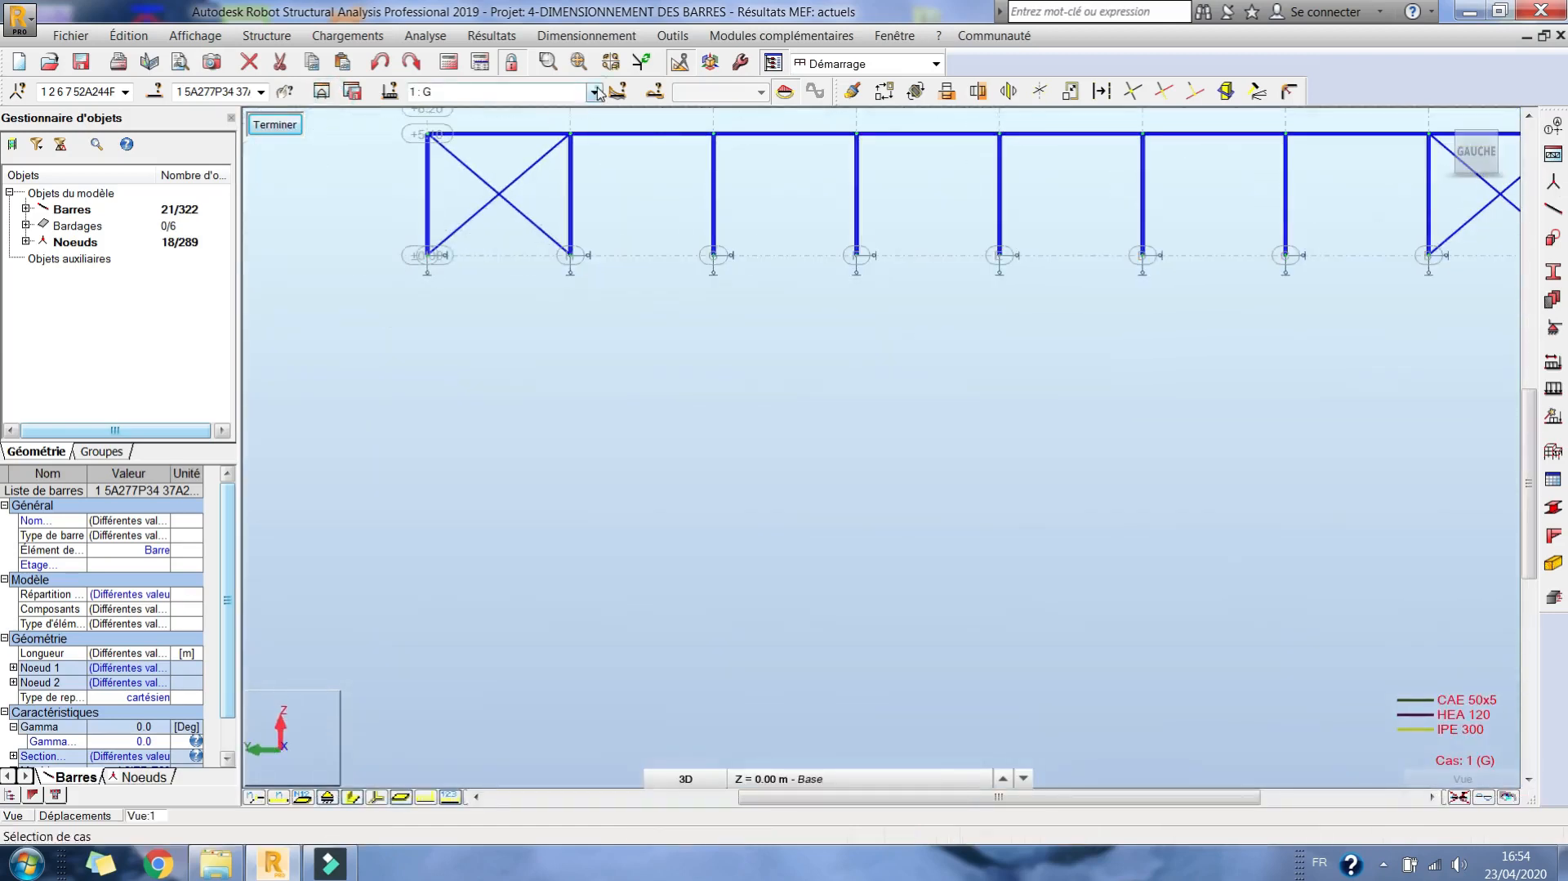
Display the axial force Fx diagrams on the isolated wall bars for load case 5, Vent 90 deg sur.(+).
left_click(594, 92)
left_click(465, 162)
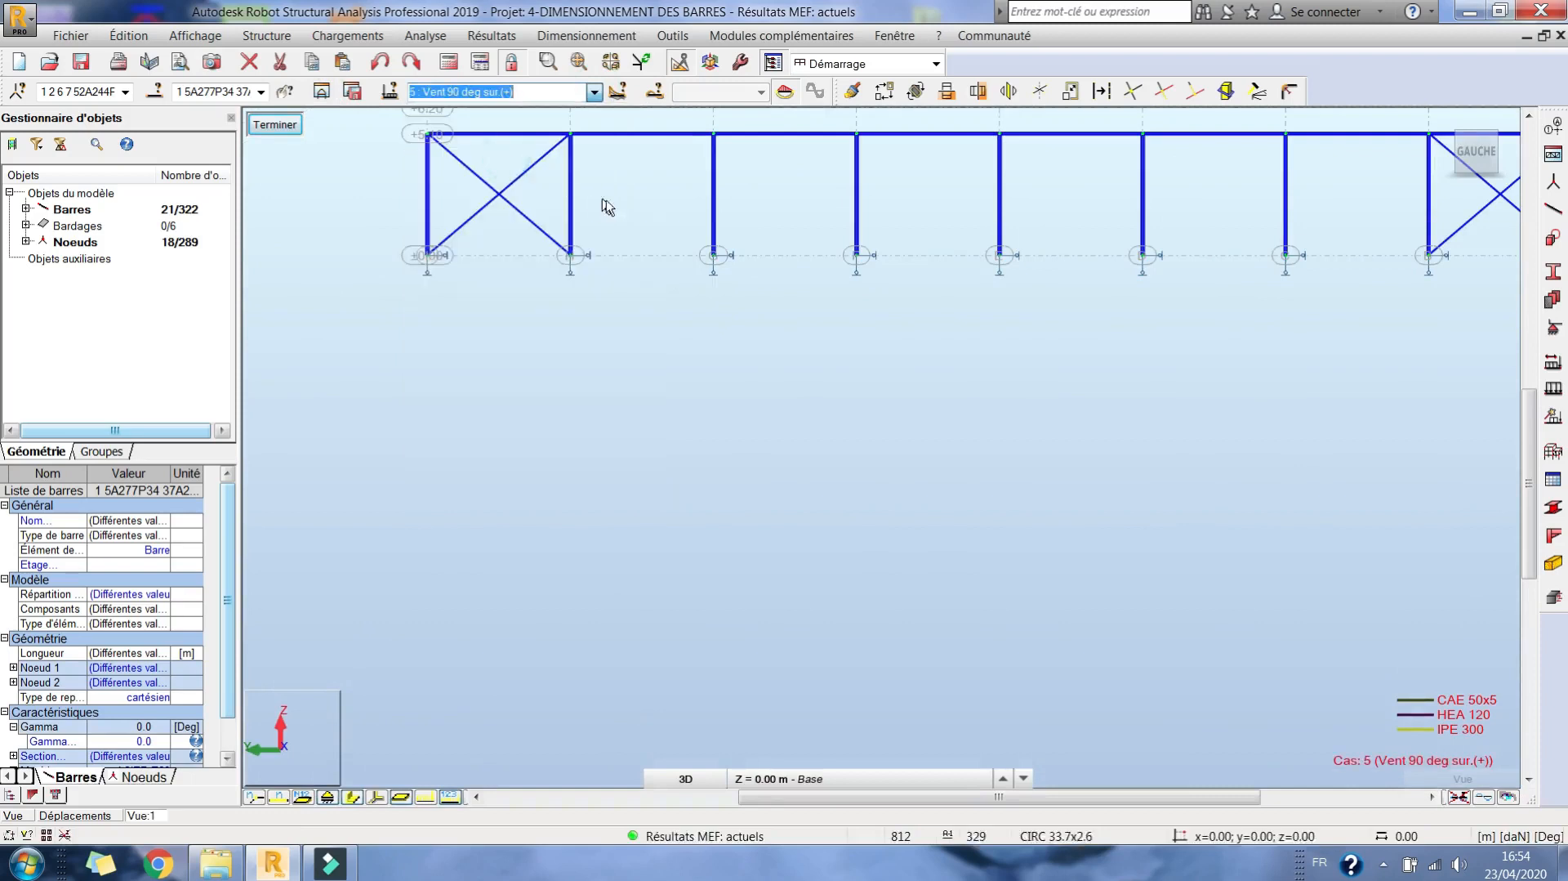
left_click(492, 35)
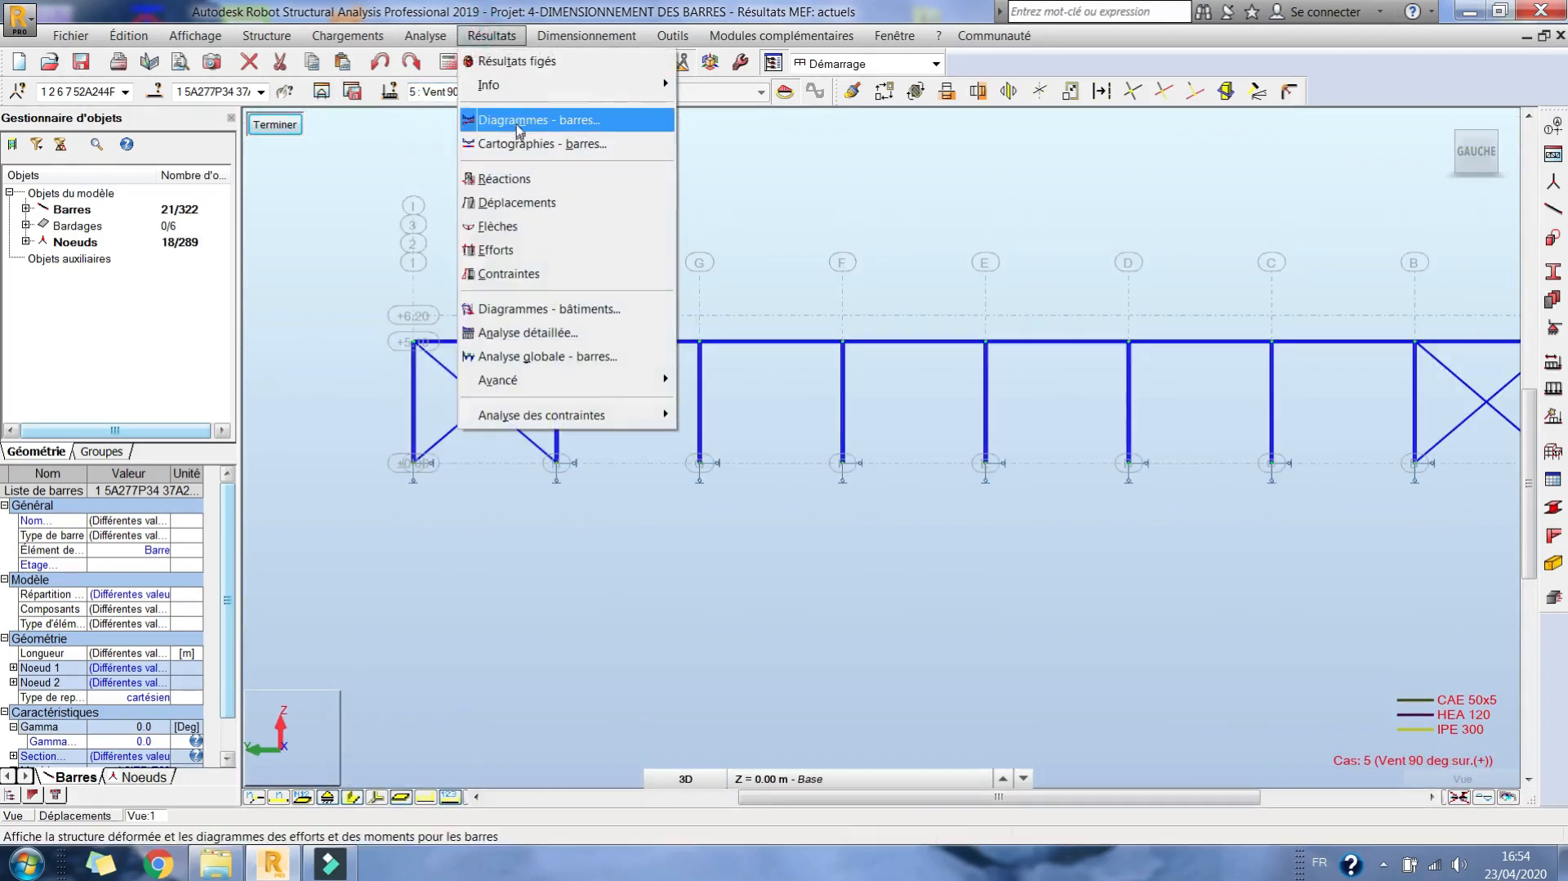
left_click(516, 123)
left_click(200, 280)
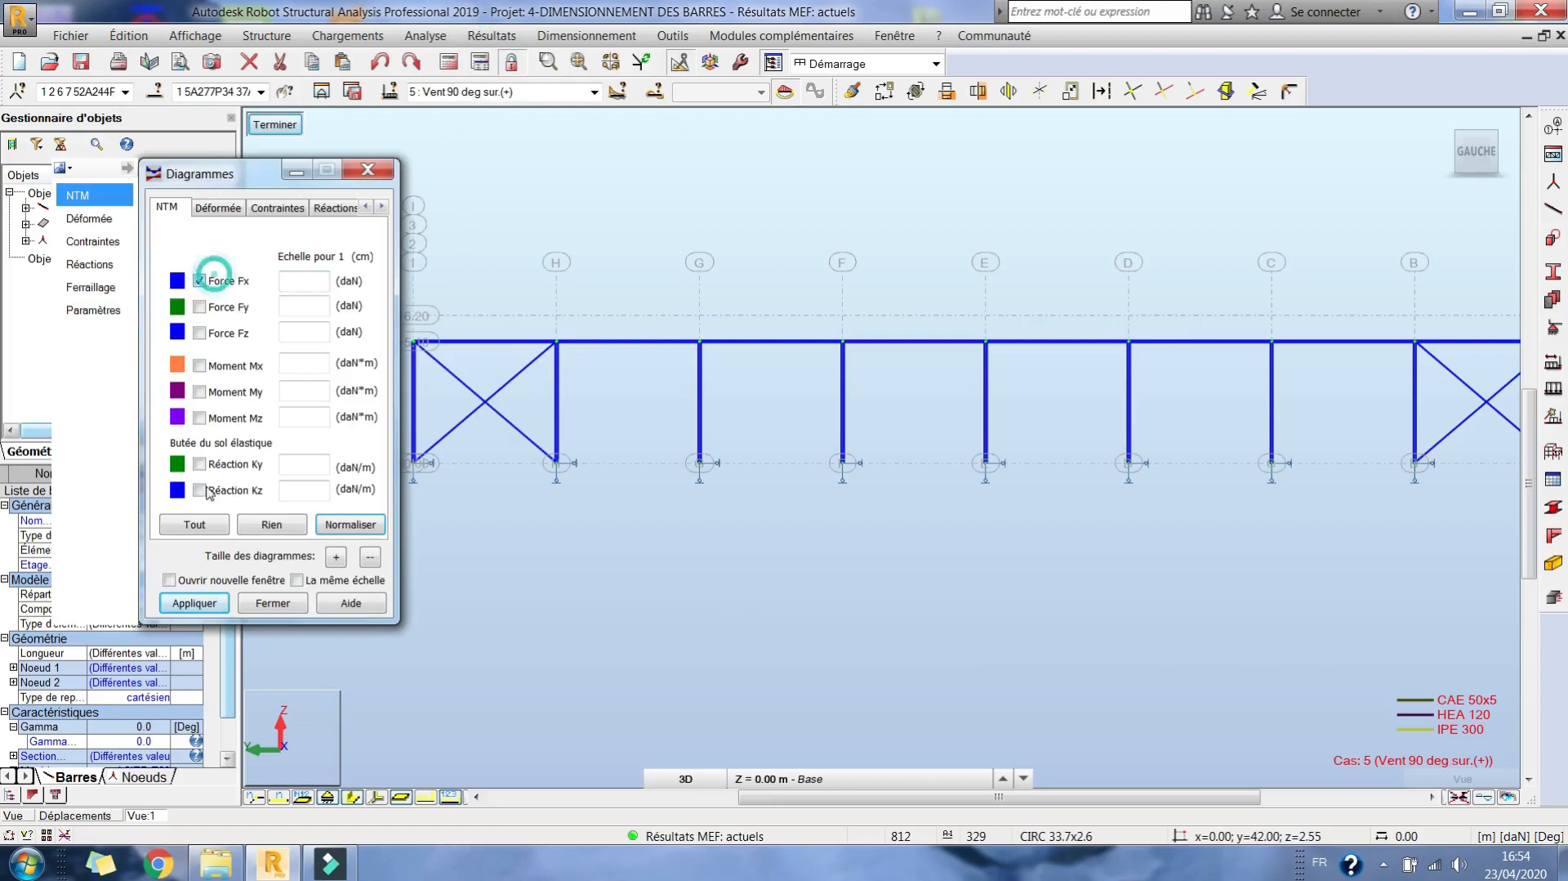
left_click(194, 603)
scroll(516, 454, "up", 3)
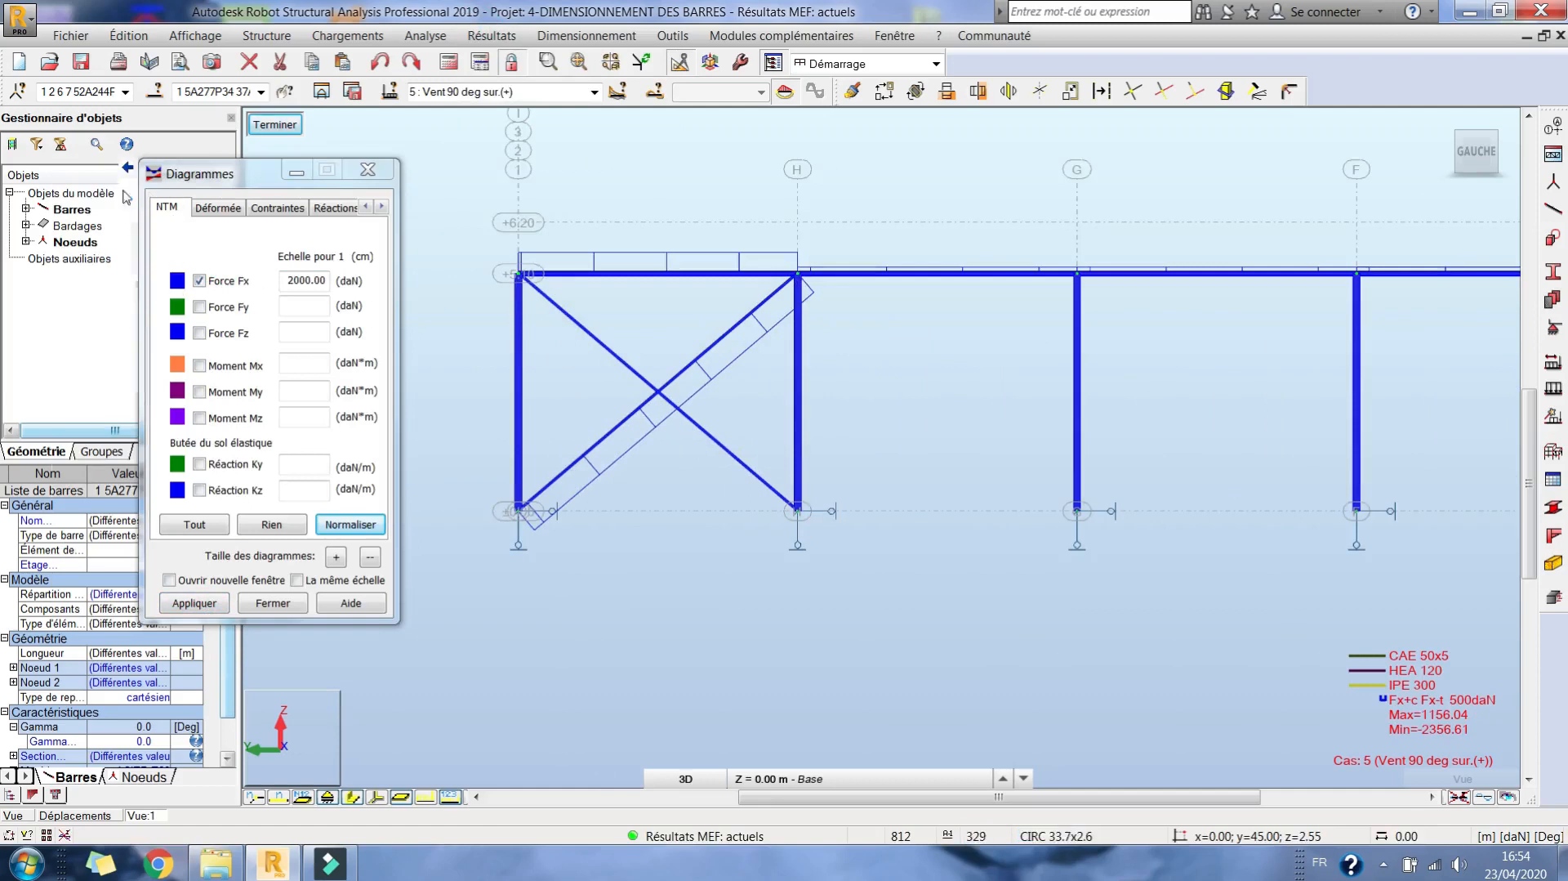
Label the force diagrams with value descriptions at the local extremes.
mouse_move(127, 195)
left_click(94, 309)
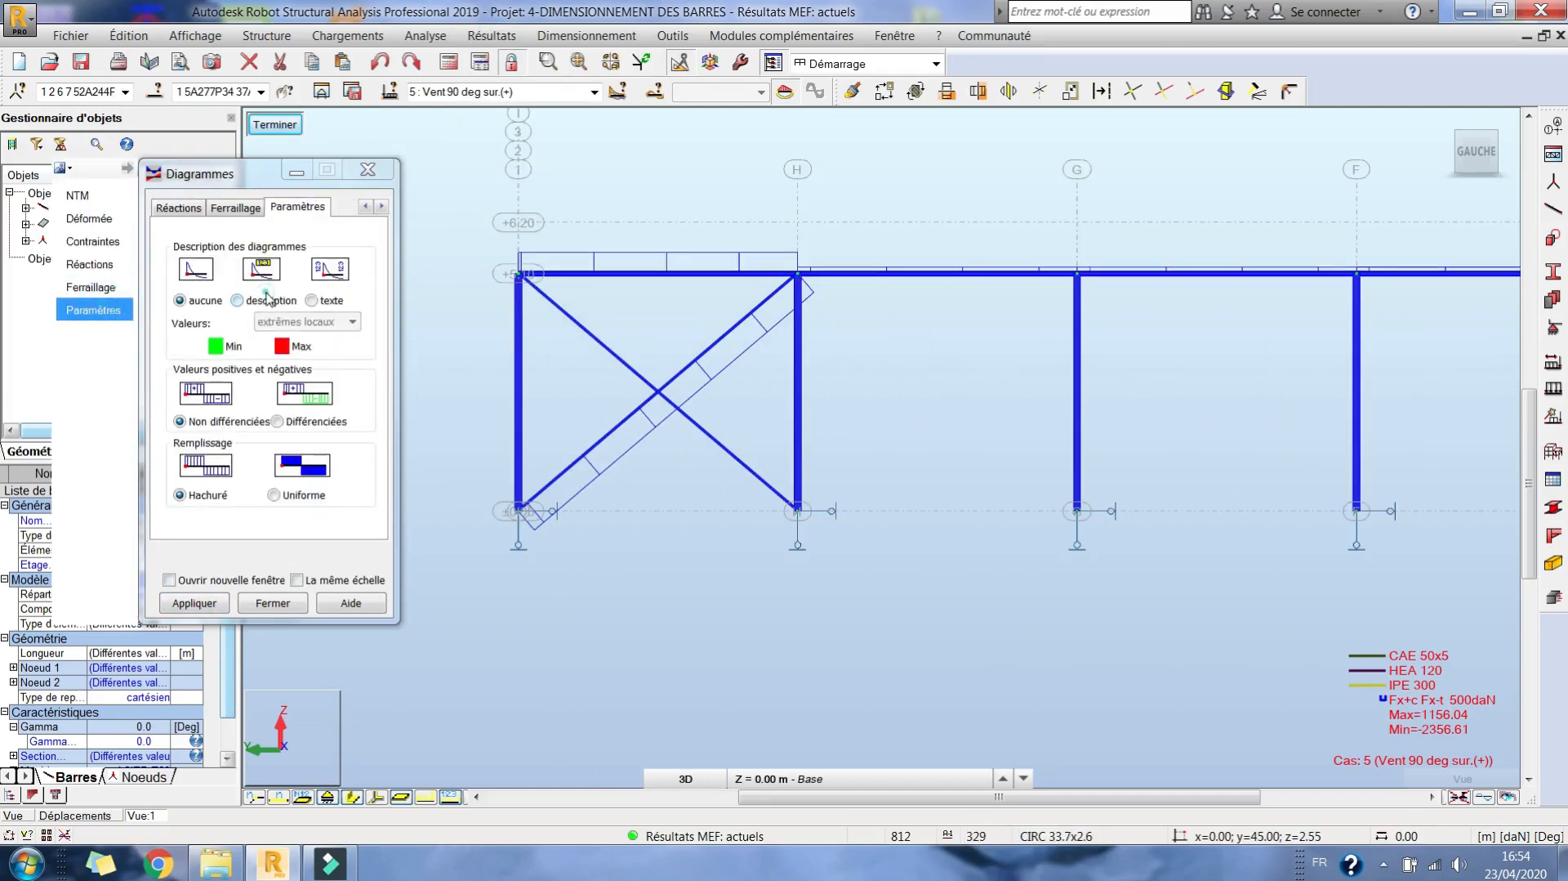
left_click(268, 299)
left_click(194, 603)
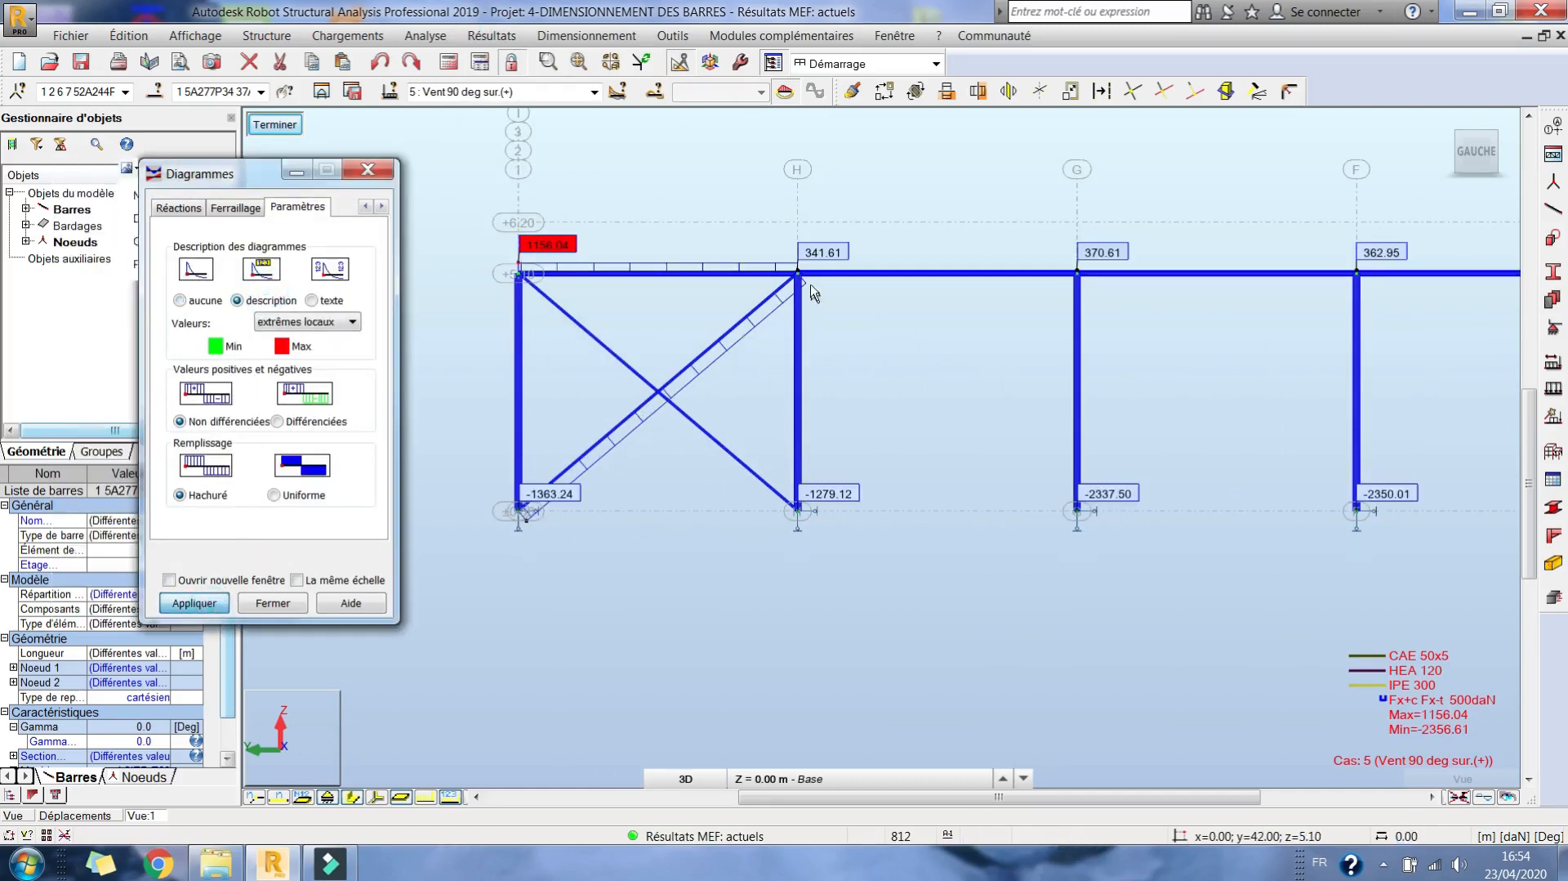
Examine which diagonals of the CAE 50x5 cross-bracing carry axial force in the end bays of the wall.
scroll(637, 367, "up", 2)
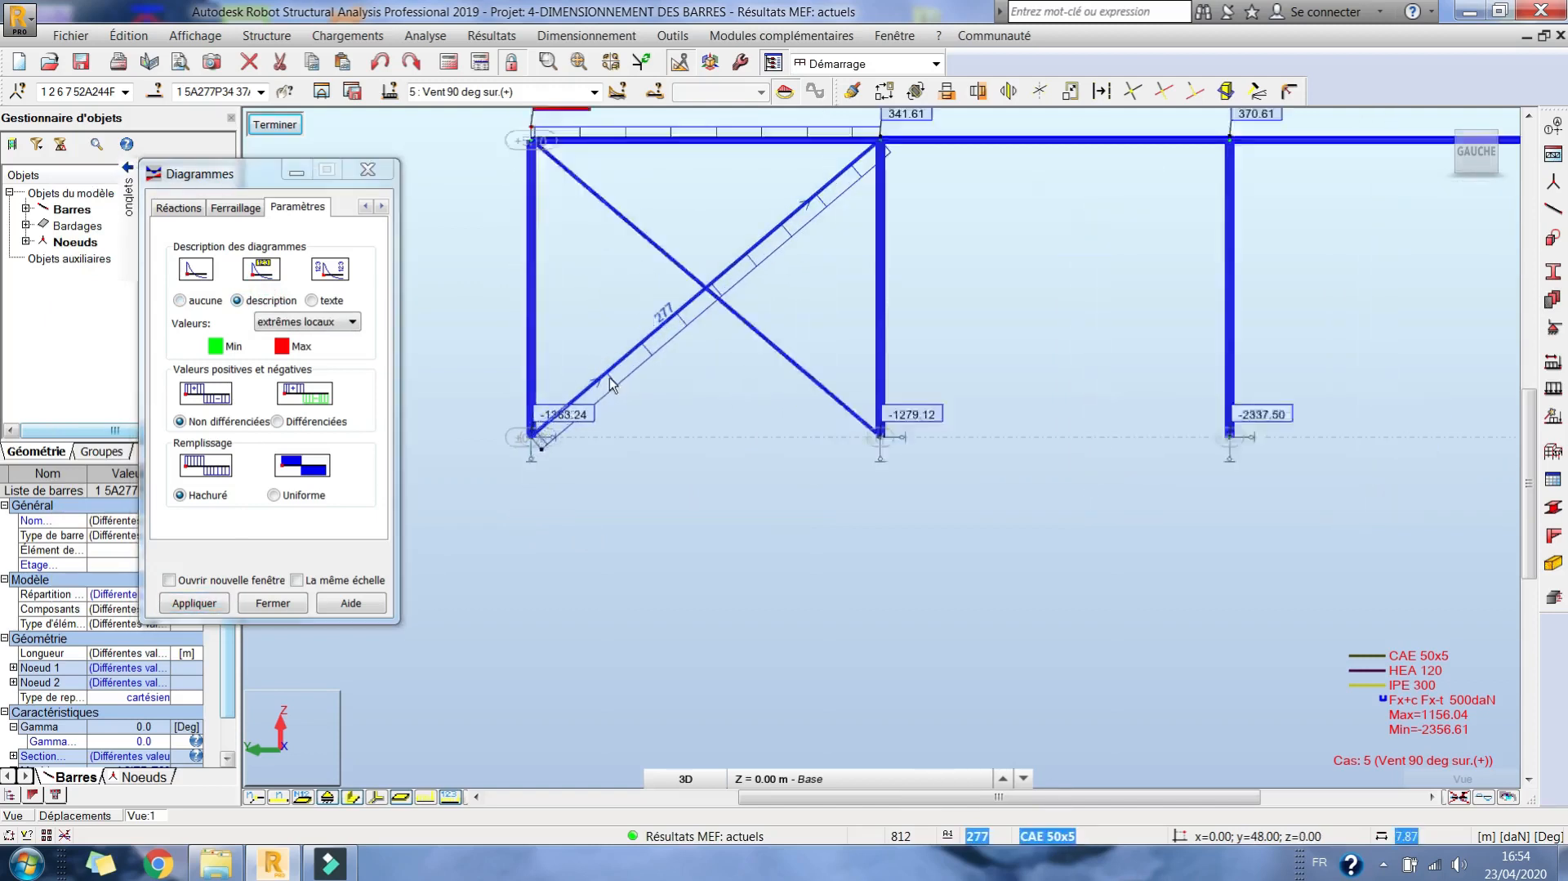
scroll(613, 383, "up", 1)
middle_click_drag(767, 337, 761, 449)
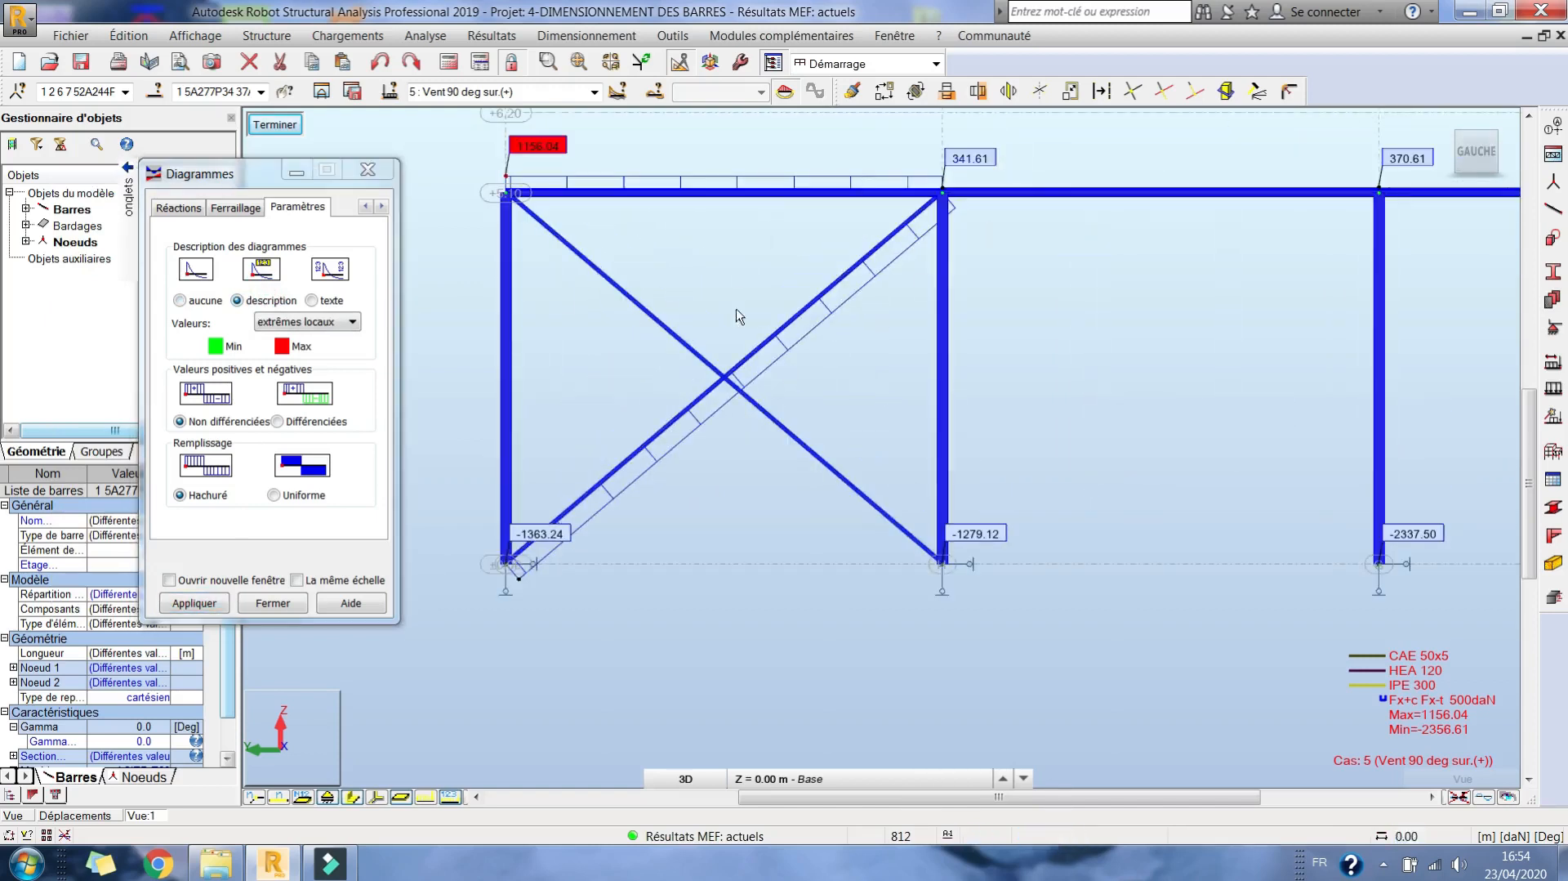
mouse_move(759, 372)
middle_mouse_down()
mouse_move(745, 332)
mouse_move(763, 380)
middle_mouse_up()
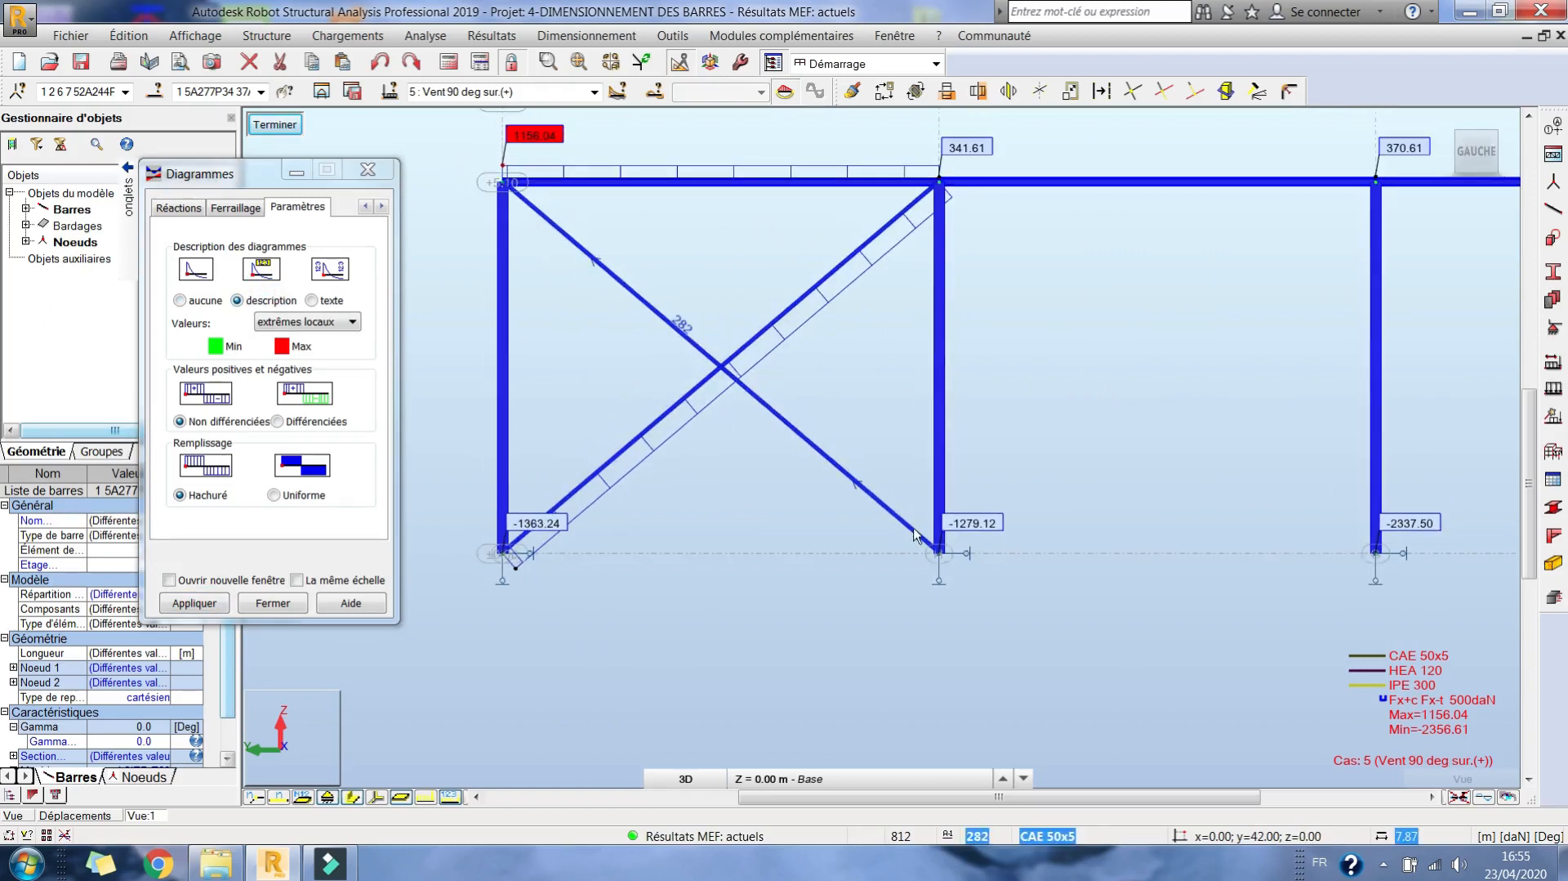
middle_click_drag(808, 499, 730, 484)
scroll(726, 483, "down", 5)
middle_click_drag(1422, 421, 654, 436)
scroll(858, 468, "up", 1)
scroll(945, 525, "up", 4)
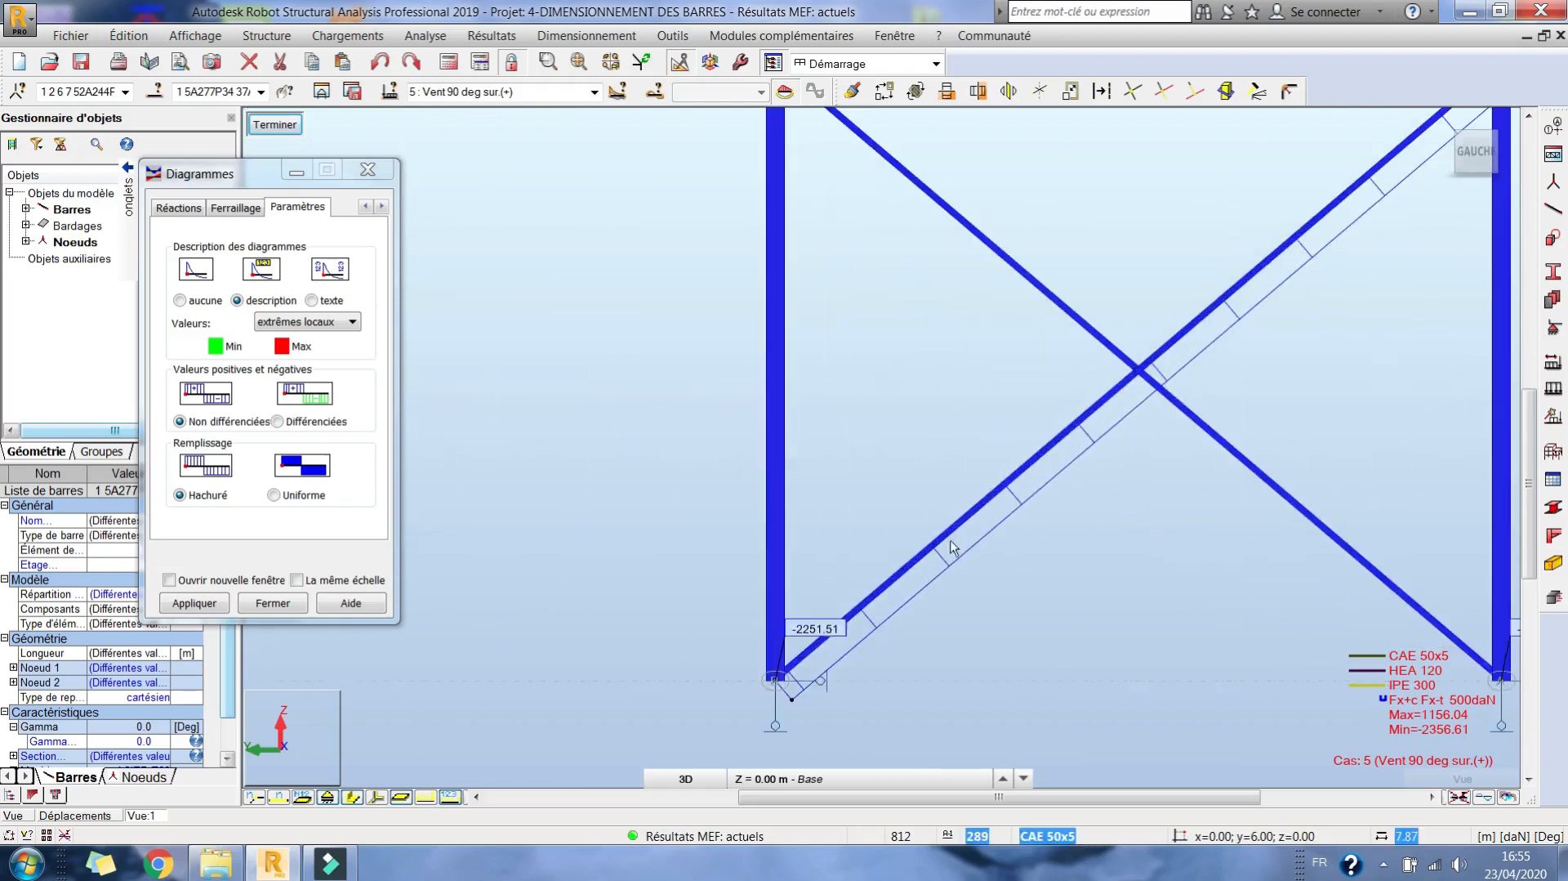
middle_click_drag(1075, 500, 978, 489)
middle_click_drag(1004, 266, 1006, 399)
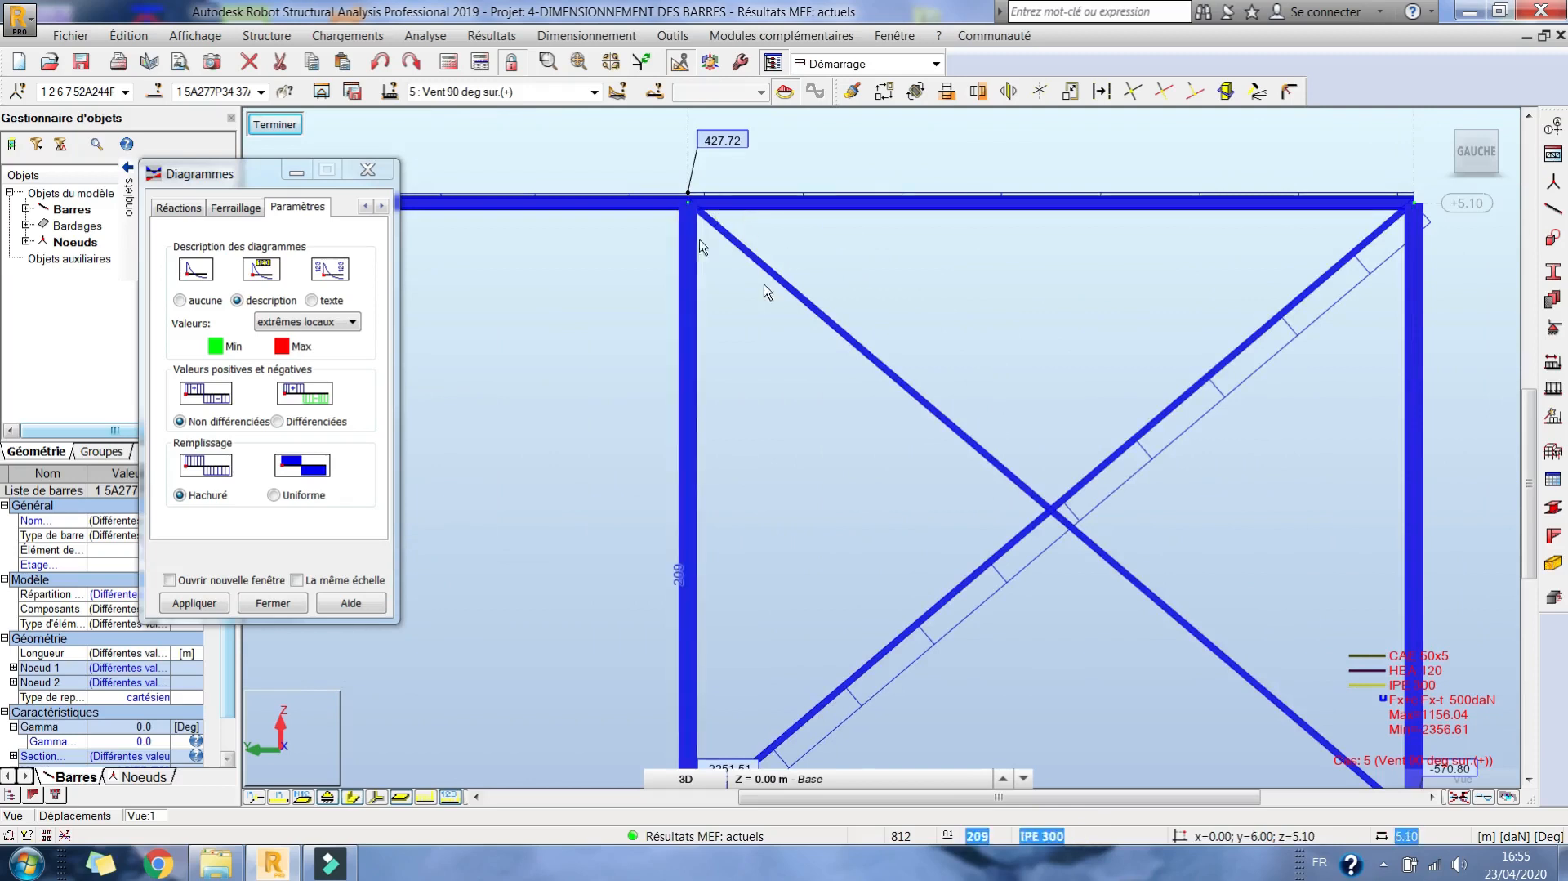
middle_click_drag(931, 336, 967, 256)
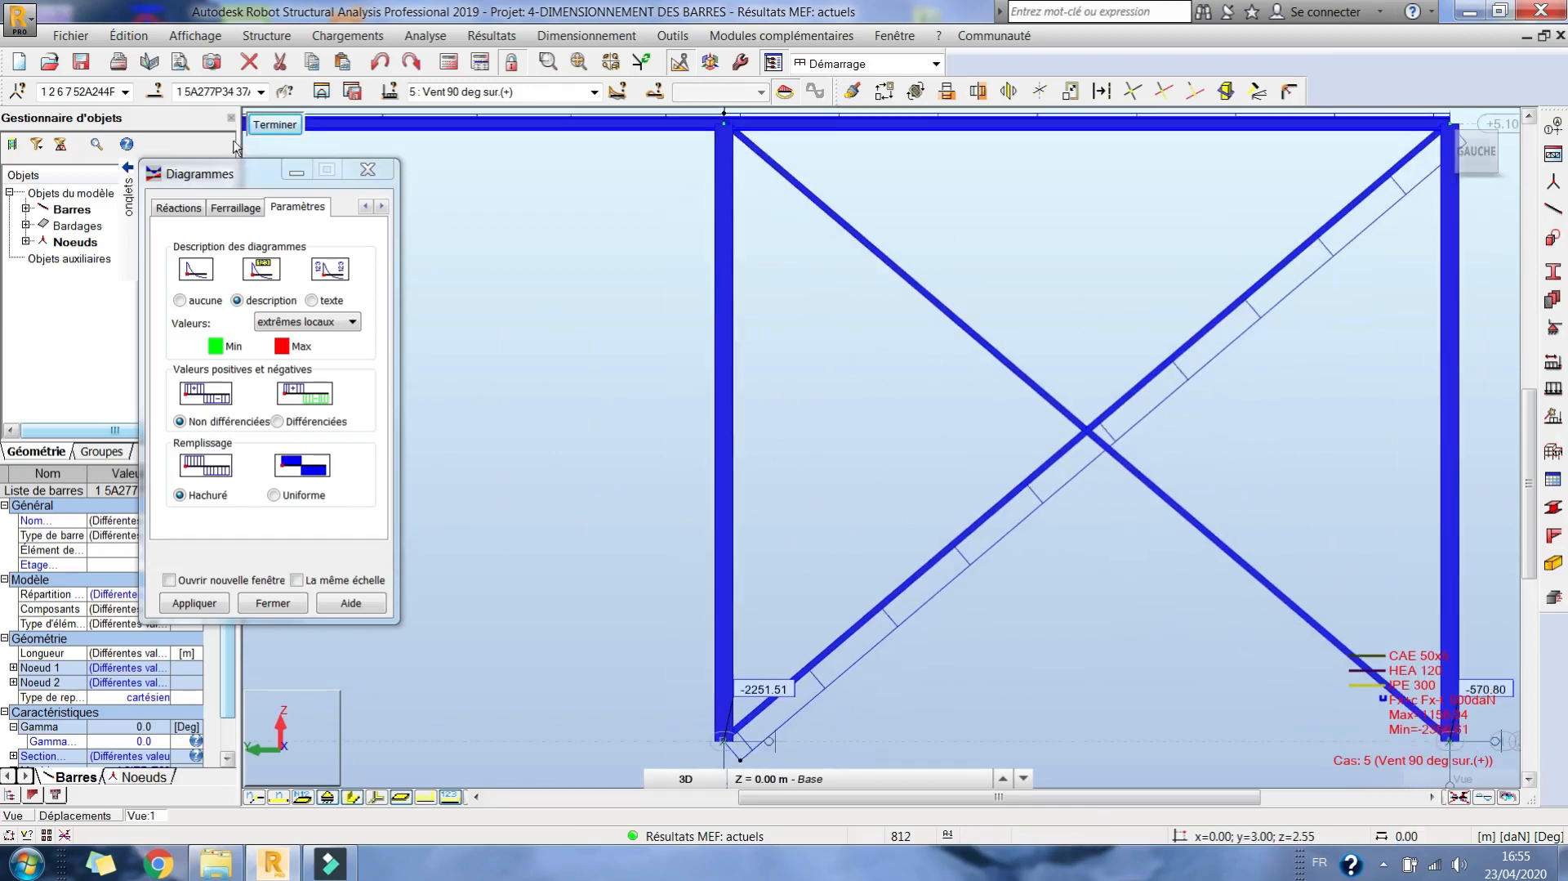
Return to the full model, close the diagram settings, clear the selection and open the CM66 steel design.
left_click(274, 126)
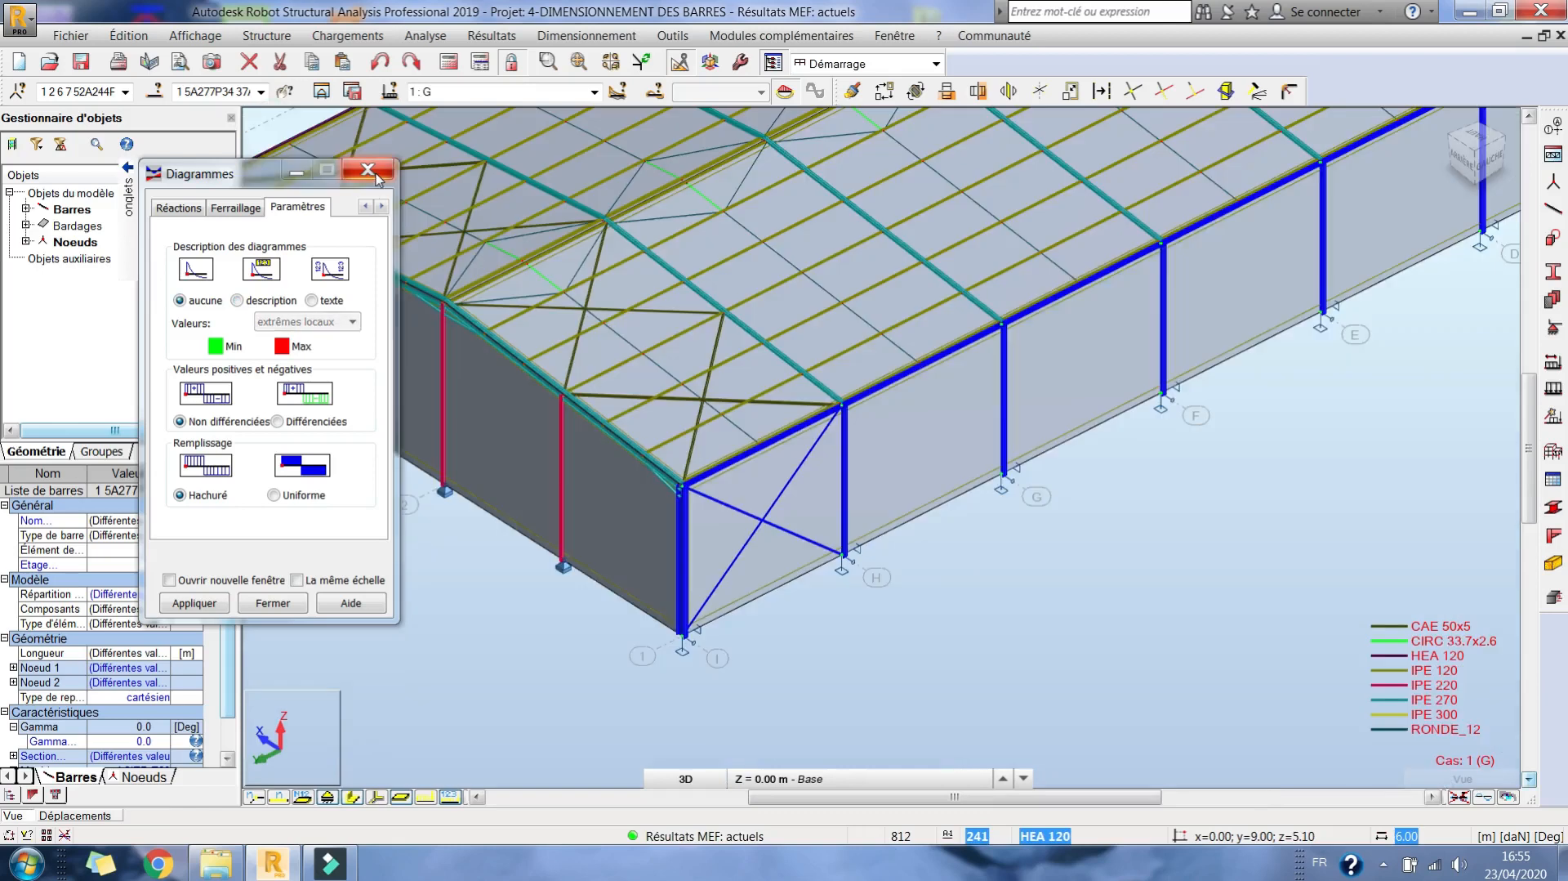
left_click(368, 170)
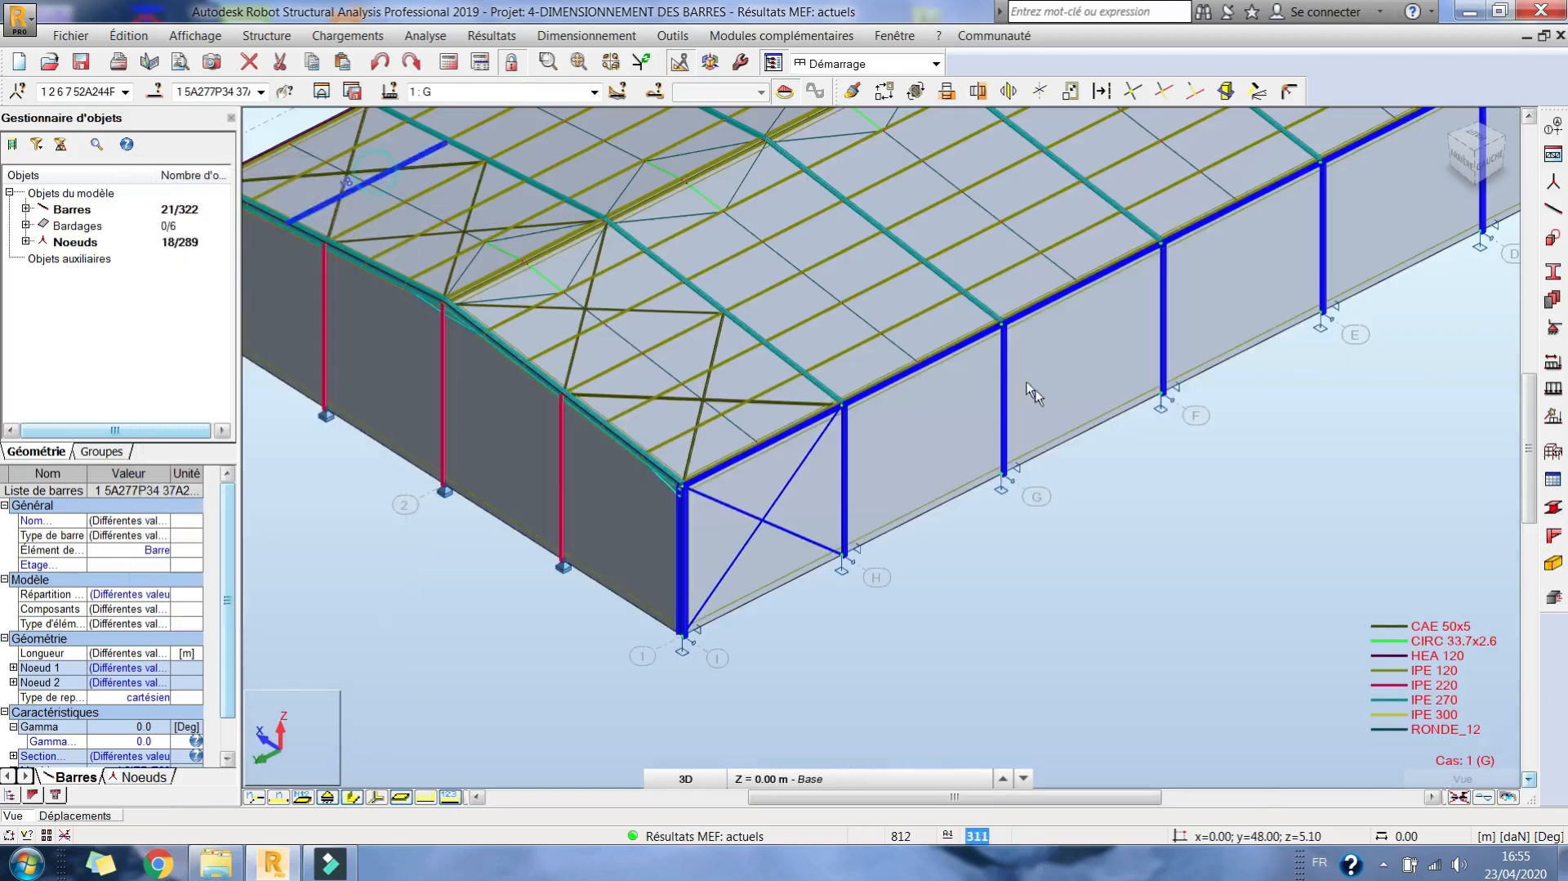
left_click(1335, 566)
left_click(1553, 507)
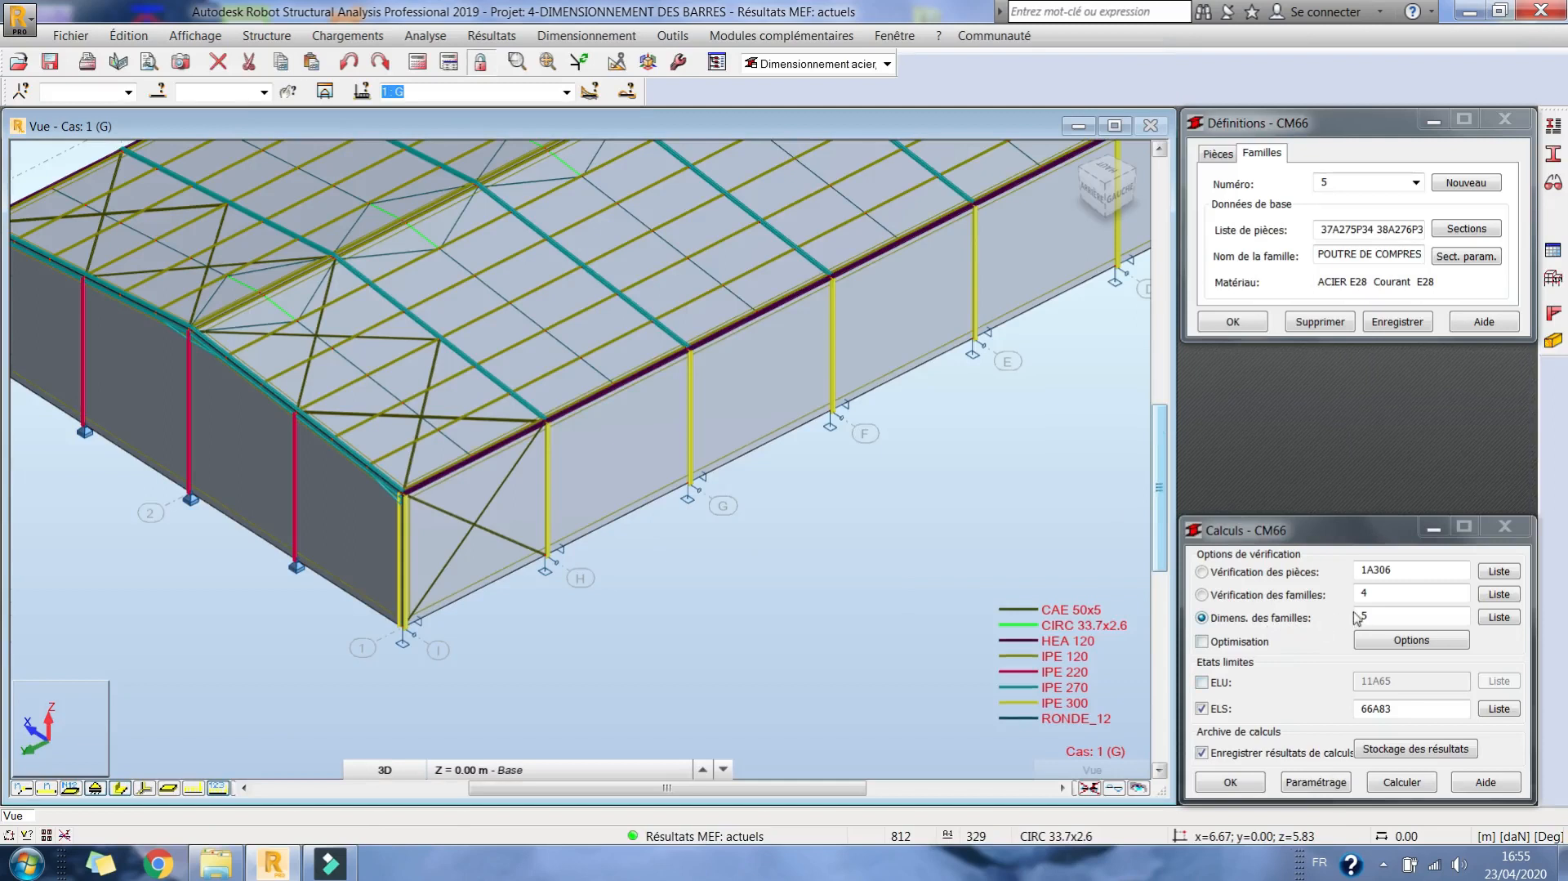
Run the CM66 verification of family 5 (POUTRE DE COMPRES) at ELS, review its messages and results, and close them.
left_click(1417, 183)
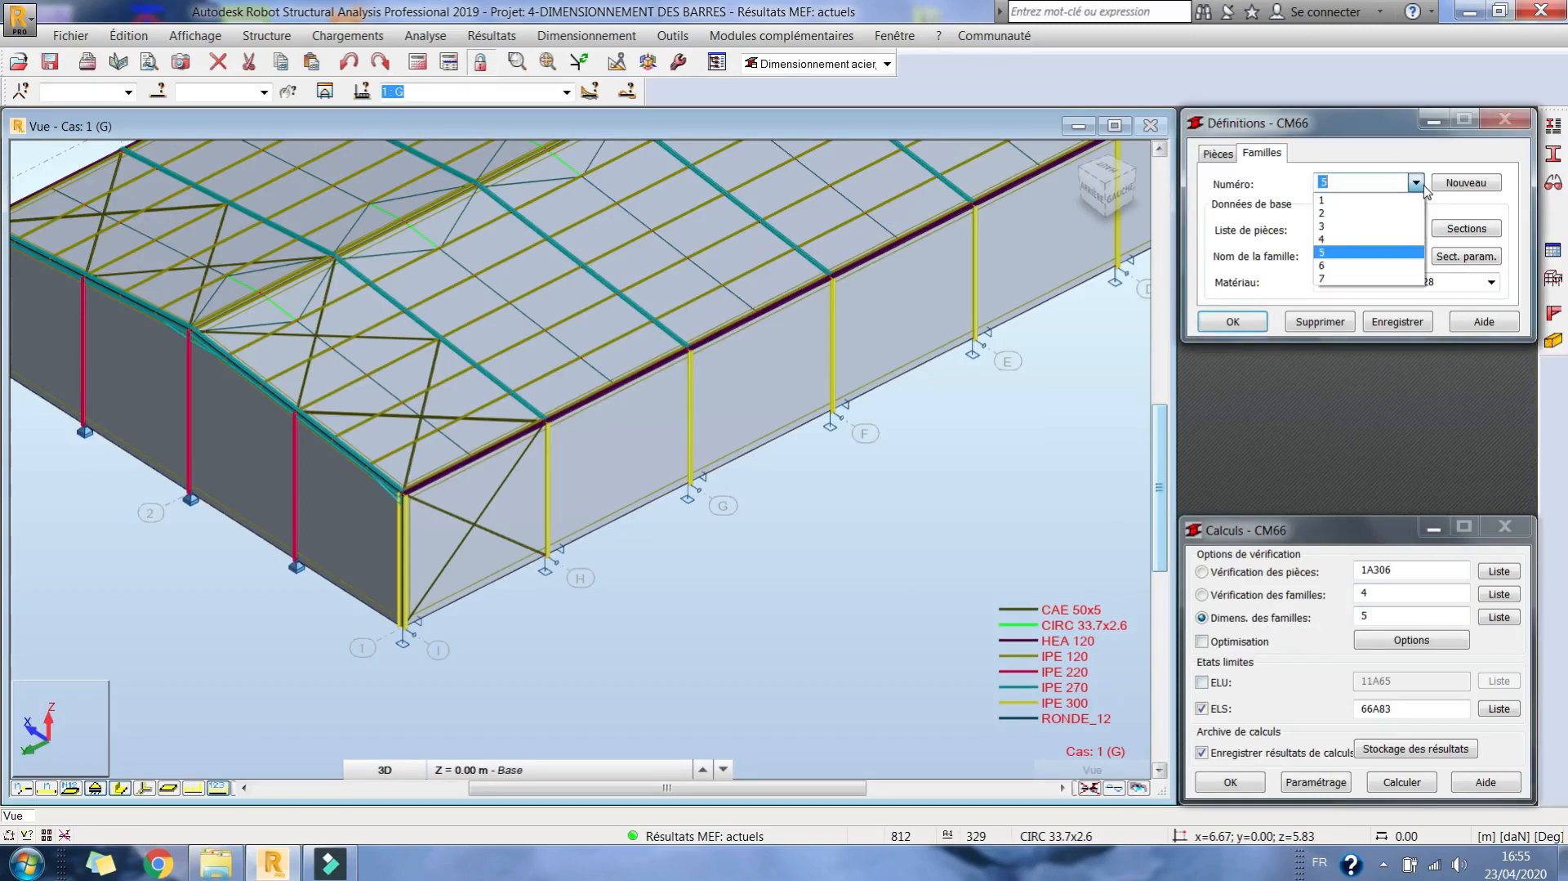
left_click(1425, 189)
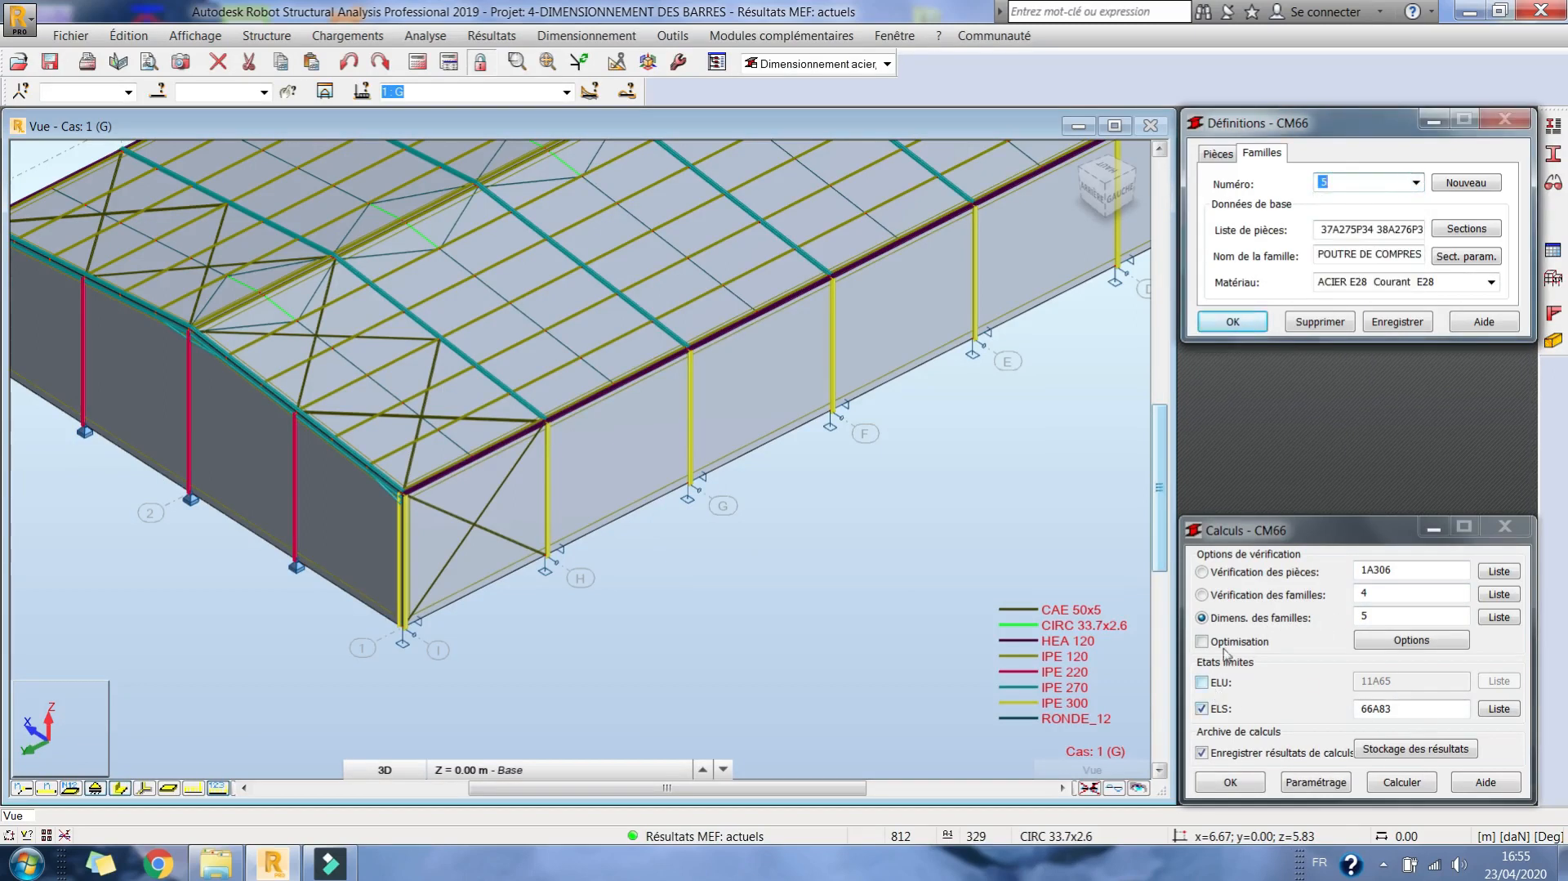
left_click(1233, 599)
type("5")
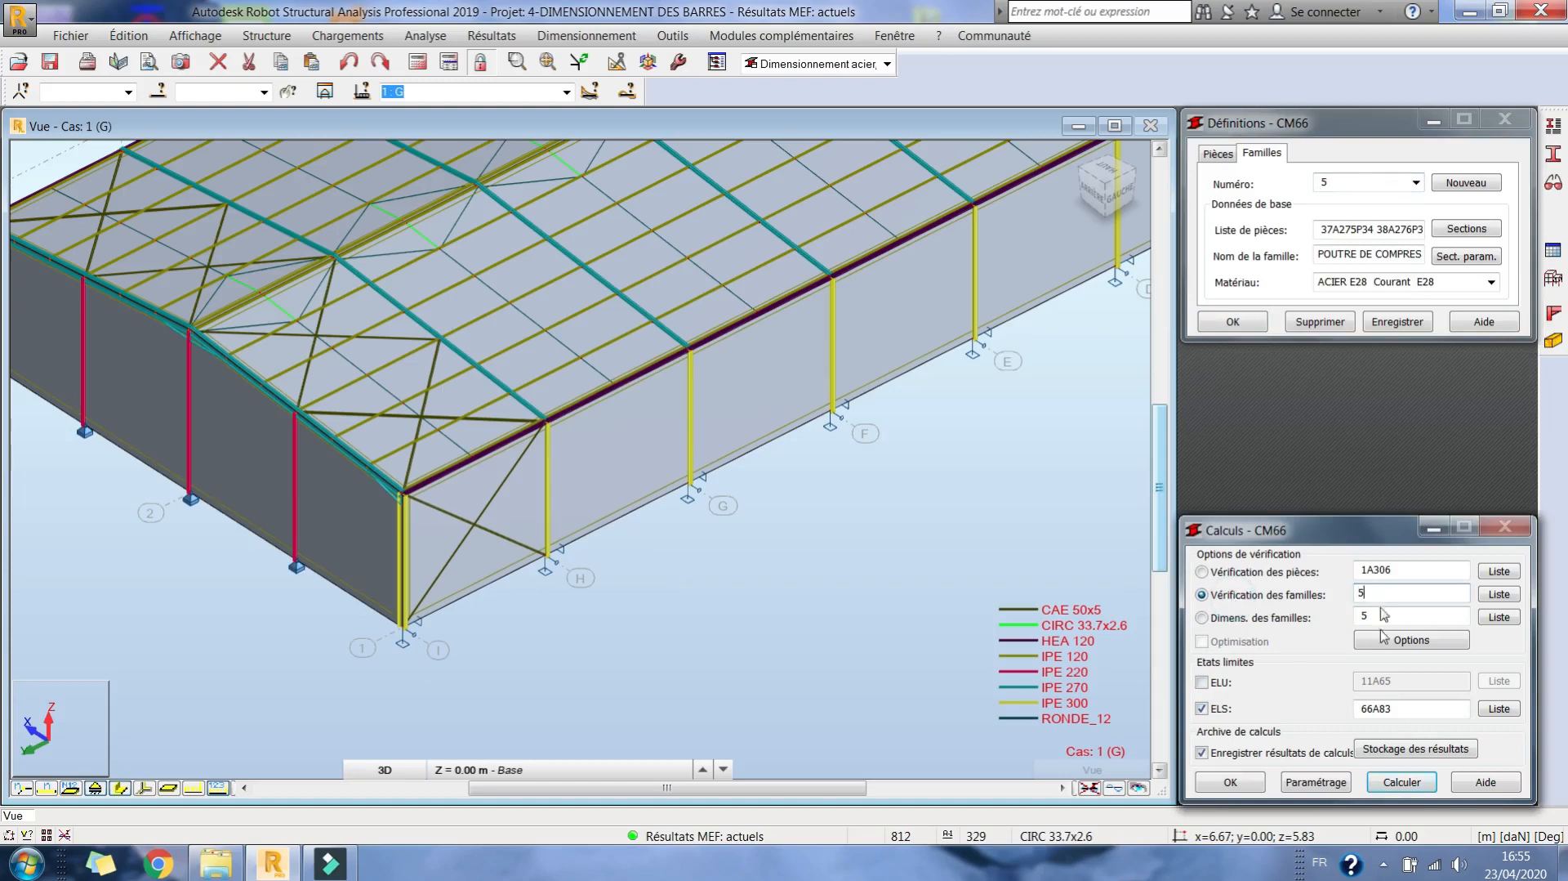
left_click(1403, 782)
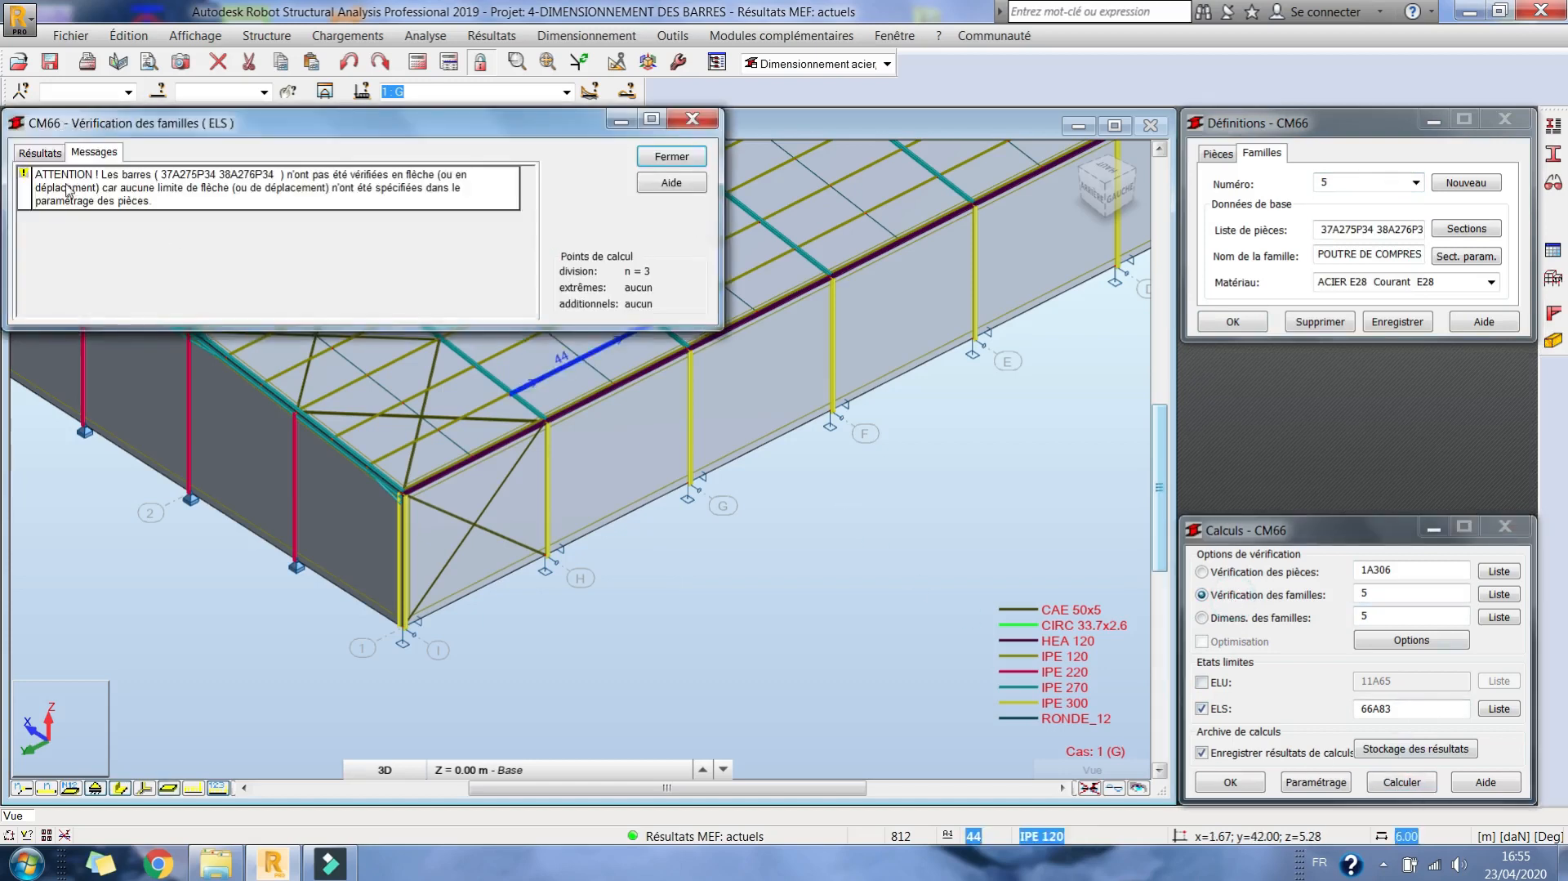
left_click(41, 152)
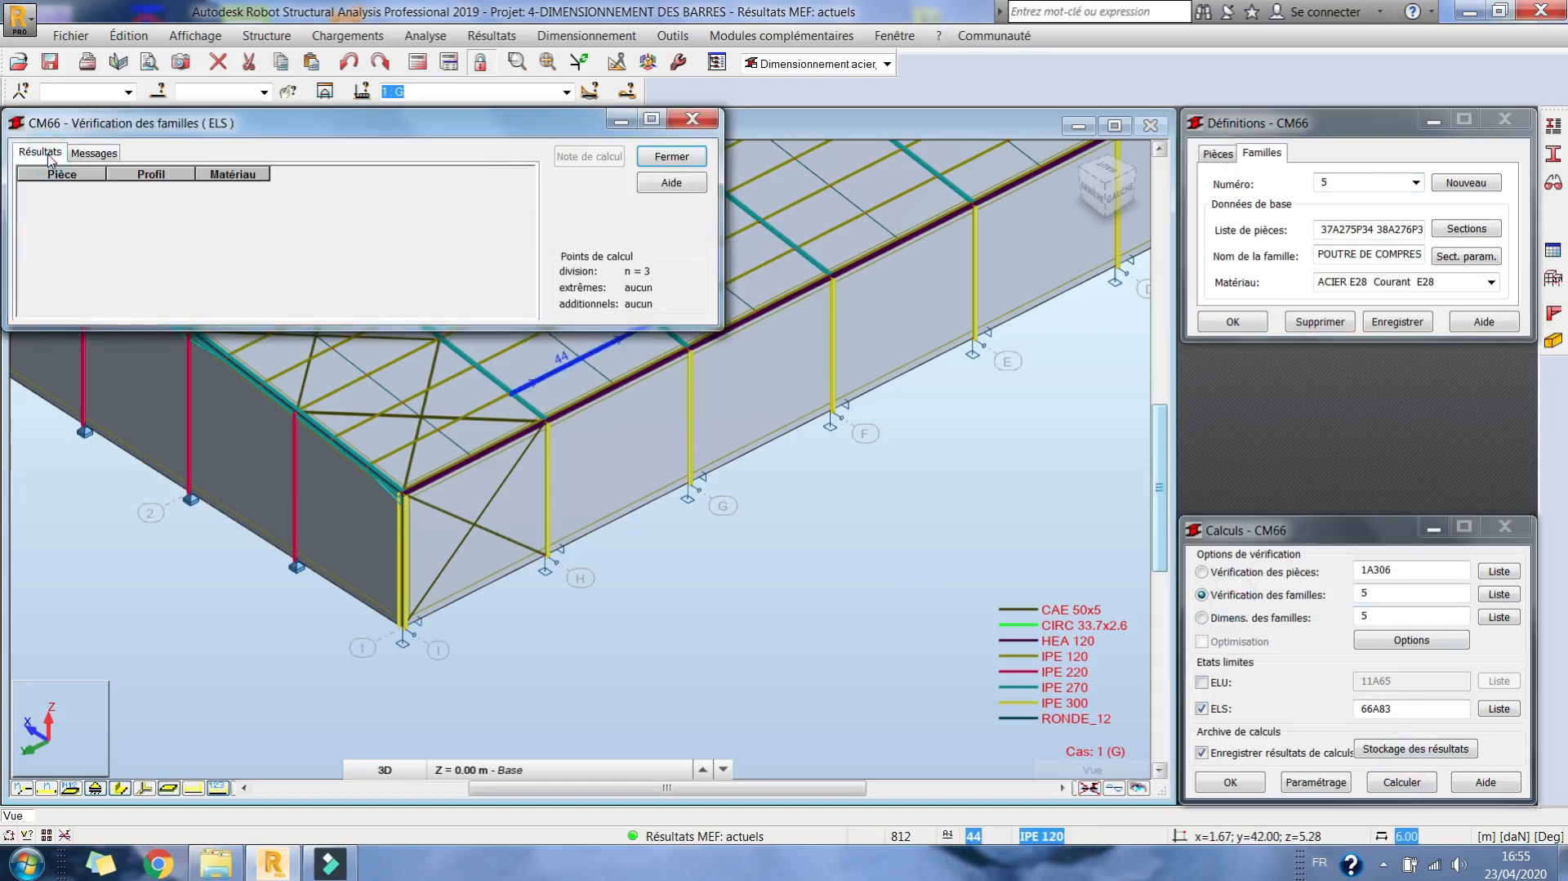
left_click(670, 156)
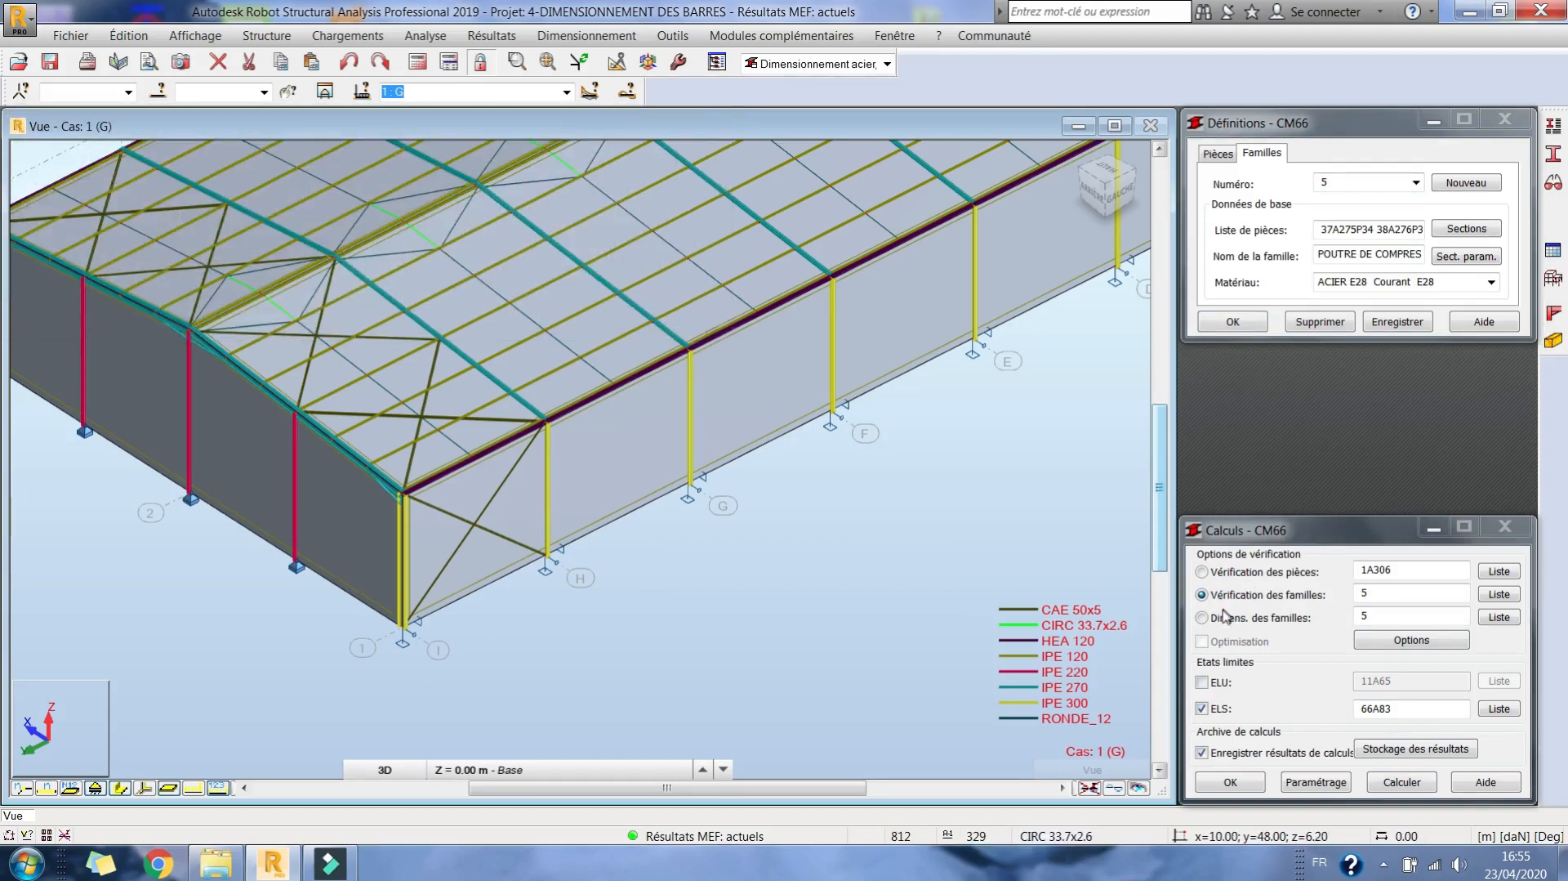
Switch the limit state from ELS to ELU, verify family 5 again and close the results.
left_click(1202, 708)
left_click(1201, 681)
key("Return")
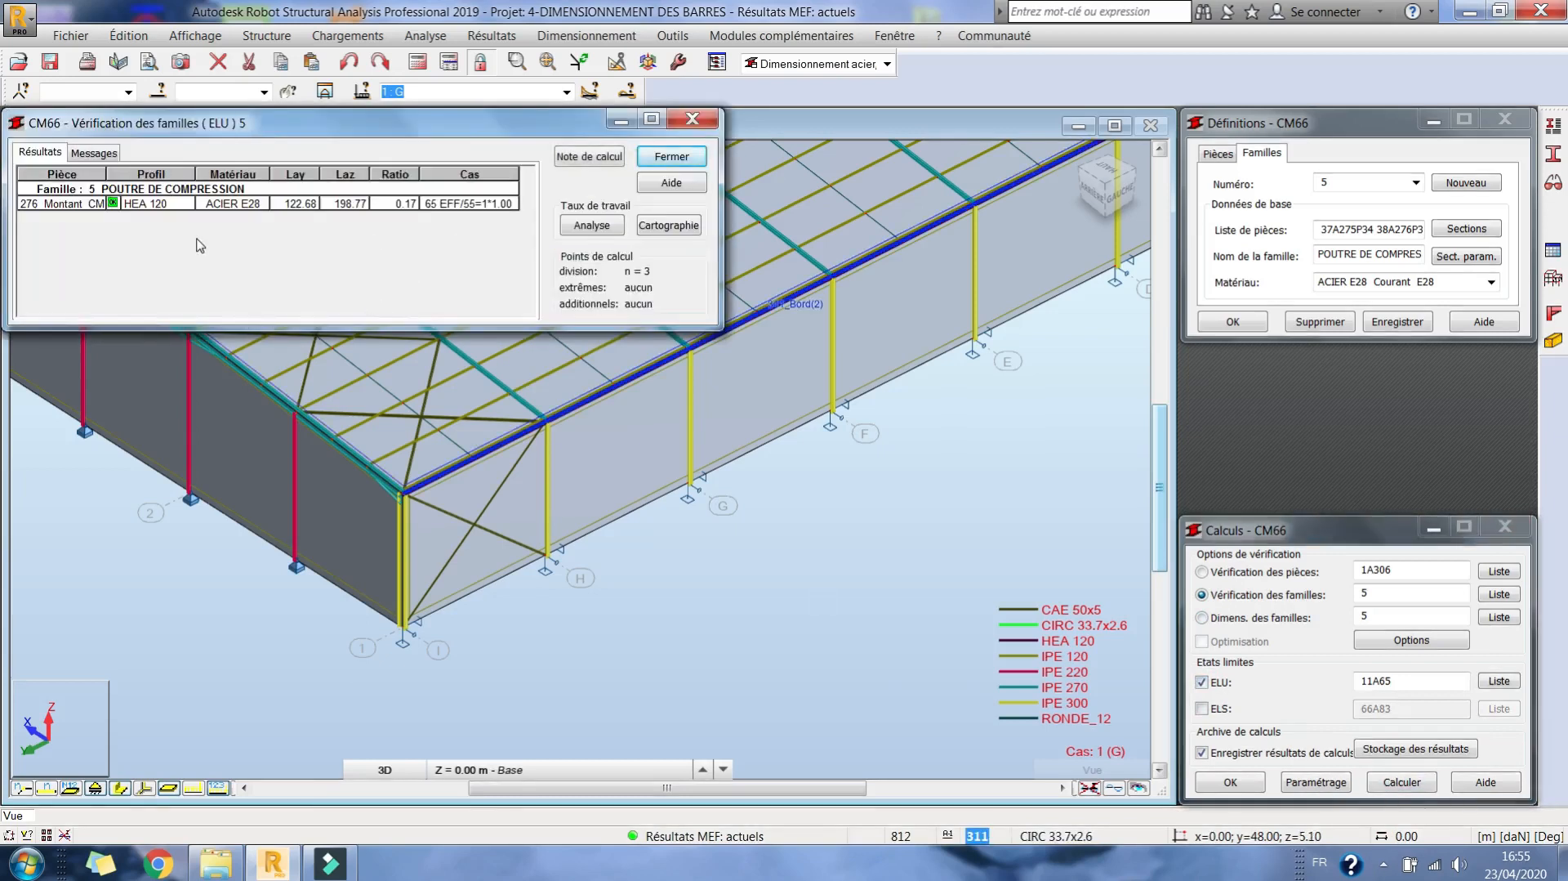
left_click(671, 157)
Verify family 6 (DIAGONAUX) at ELU, review its results and close them.
left_click(225, 294)
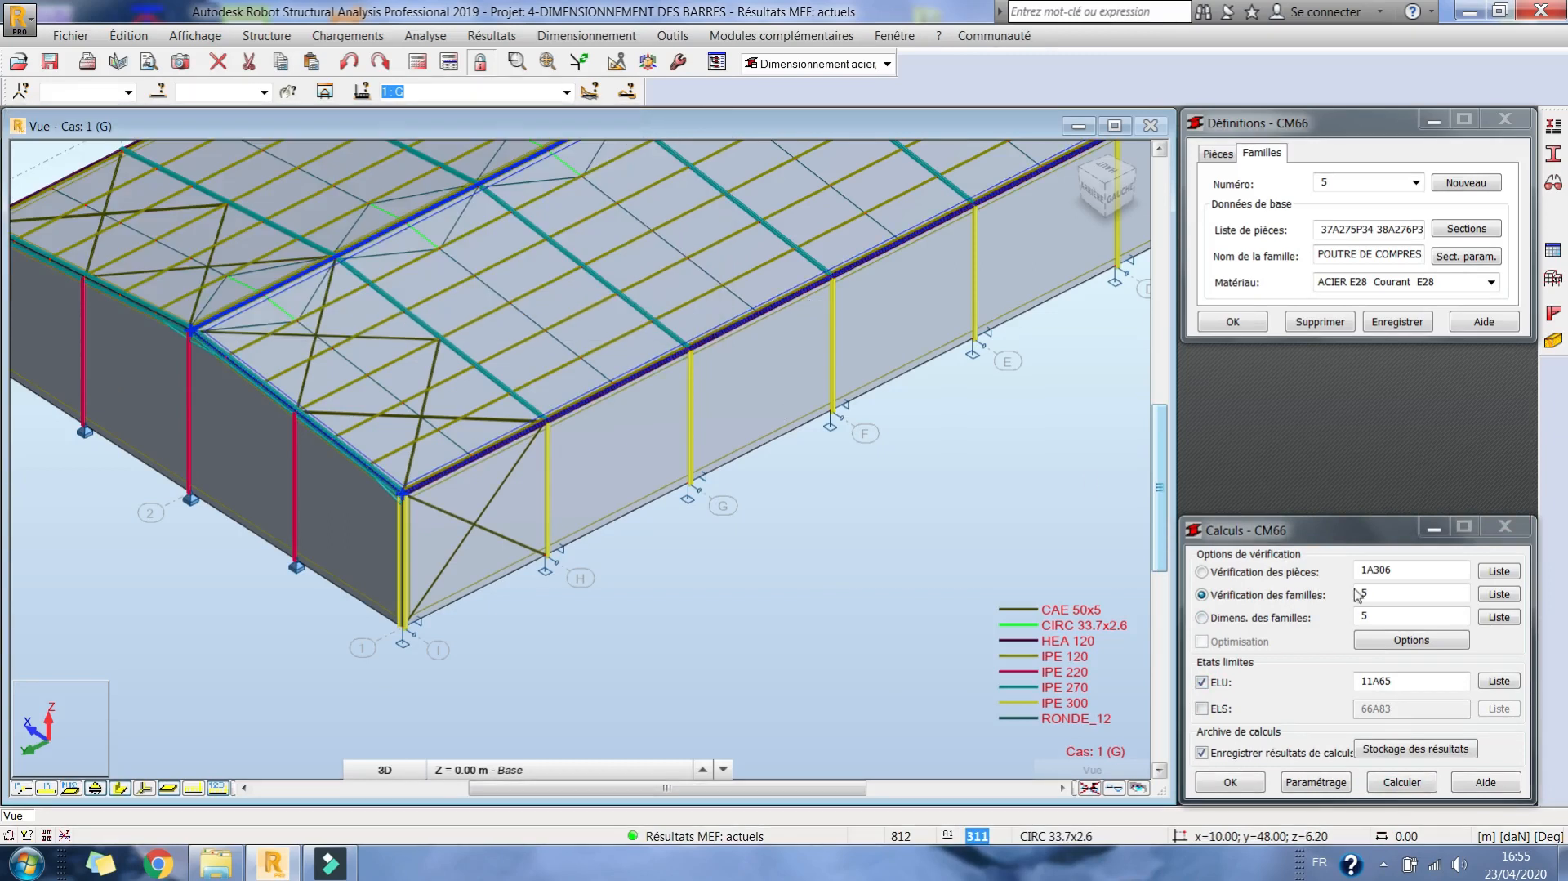
type("6")
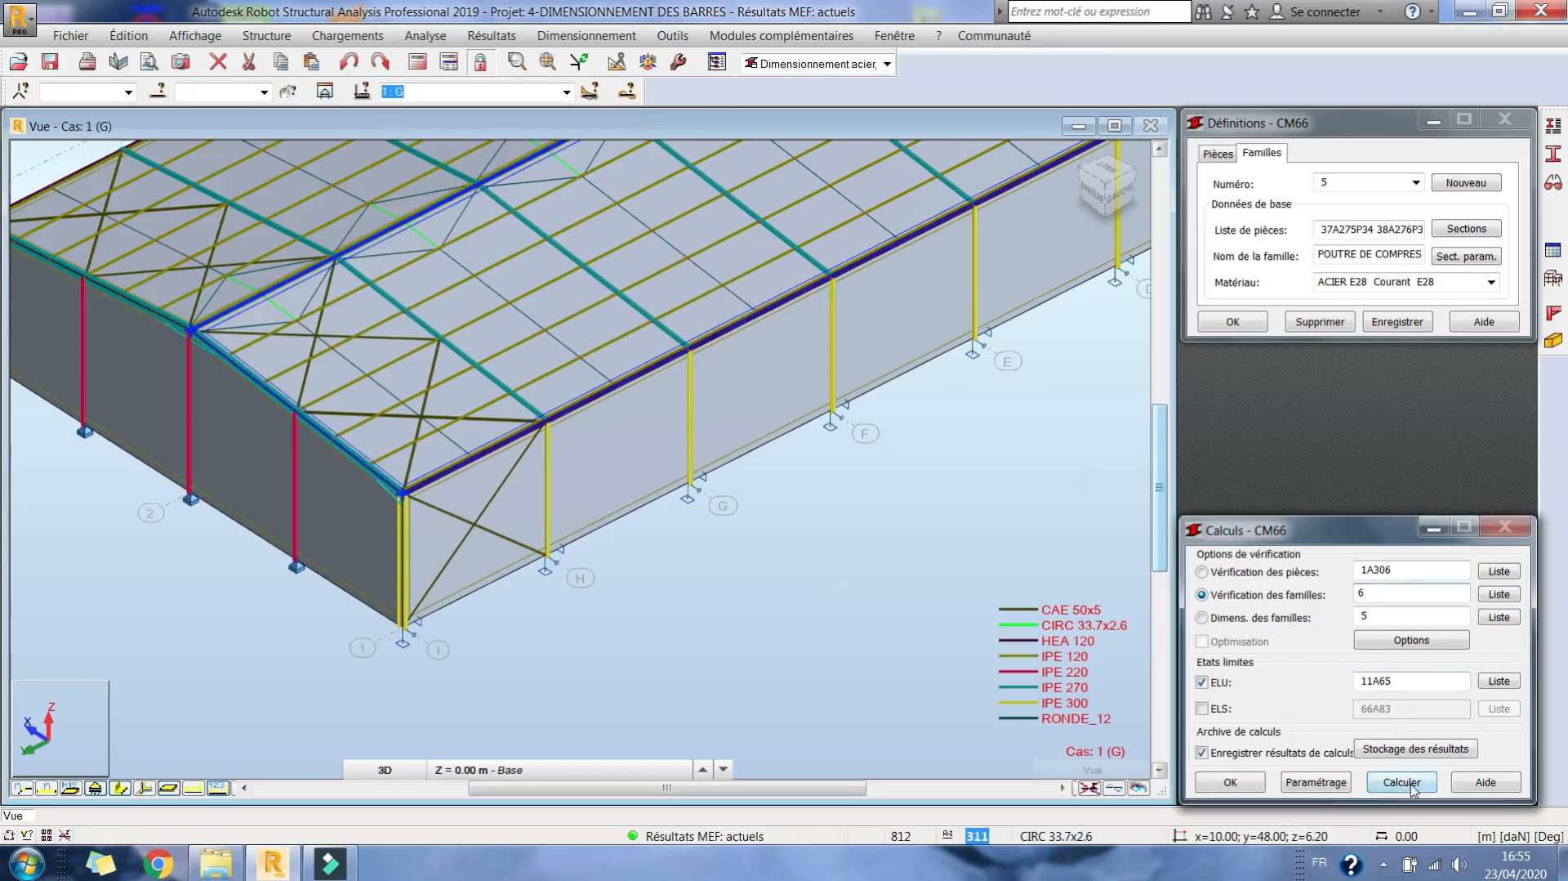
left_click(1402, 782)
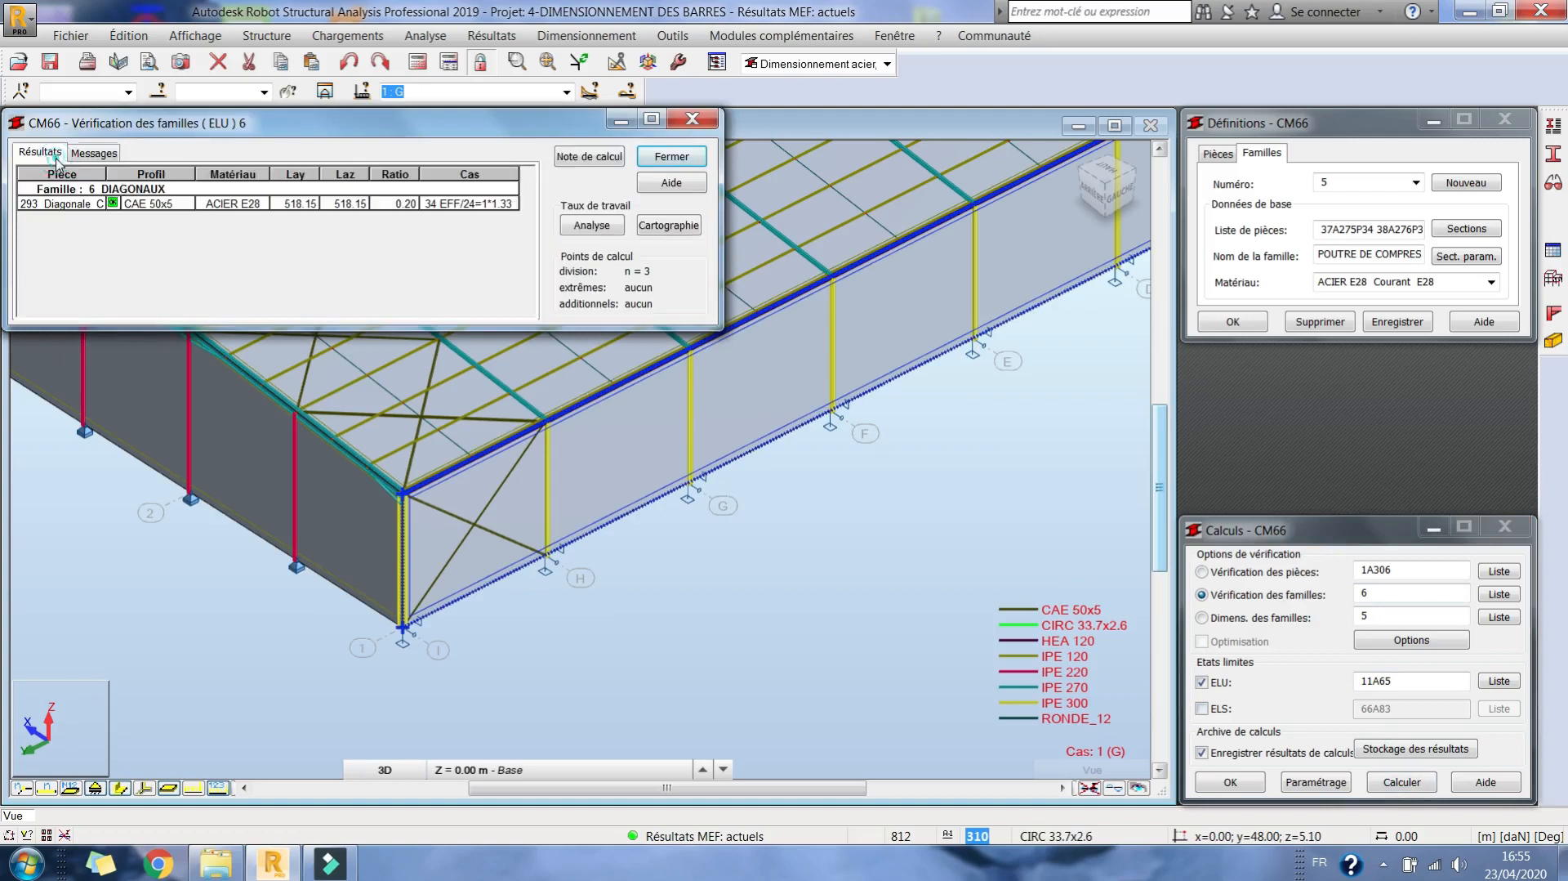
left_click(691, 163)
left_click(228, 291)
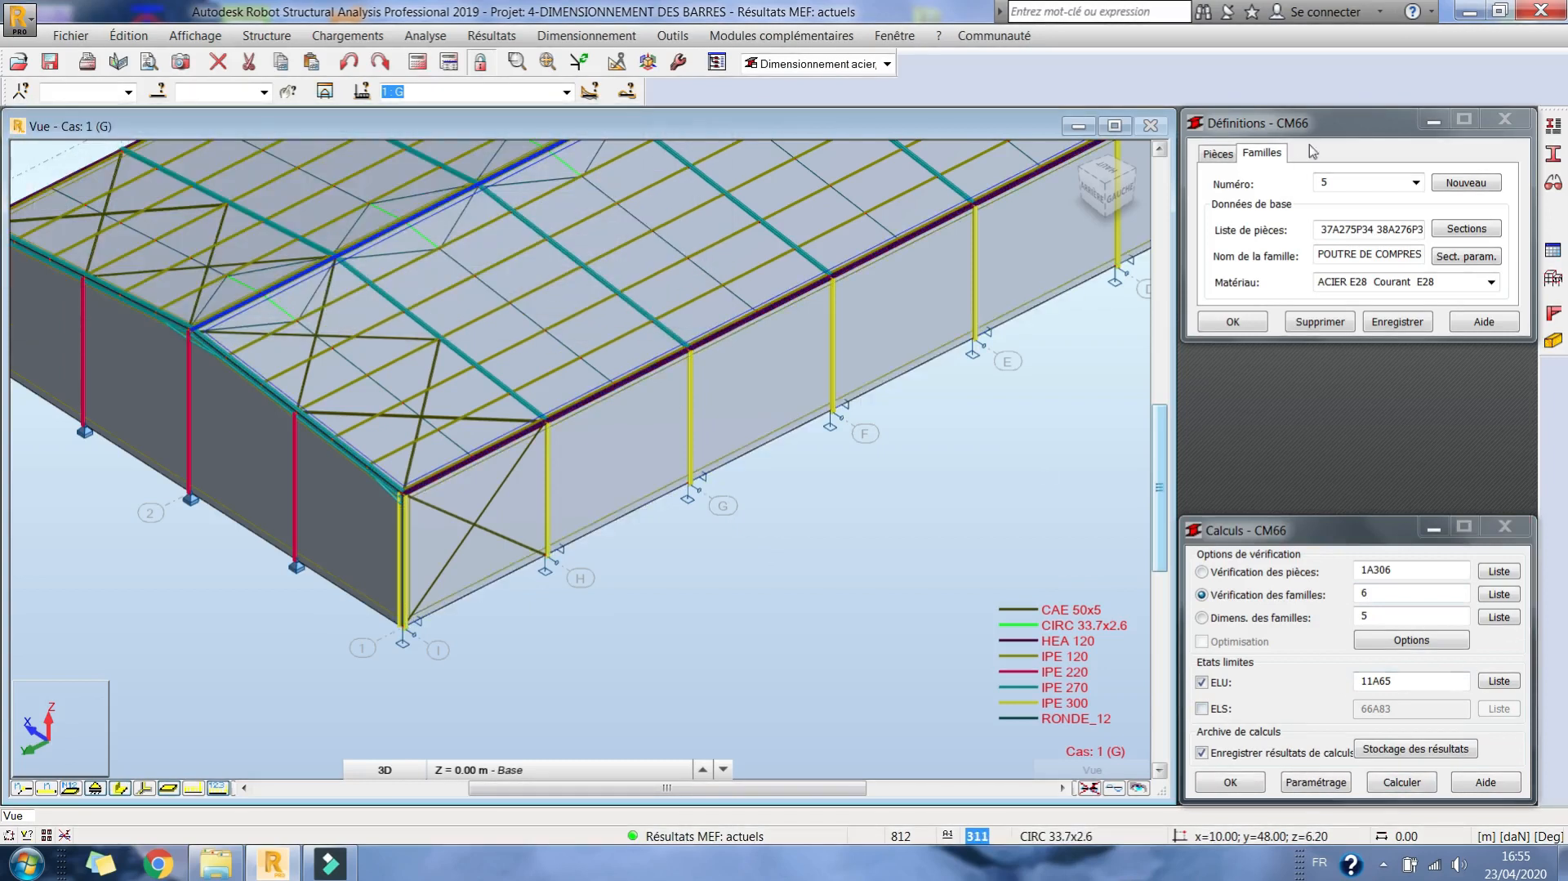
Show the definition of family 7 (LIERNES) and run its verification at ELU.
left_click(1417, 183)
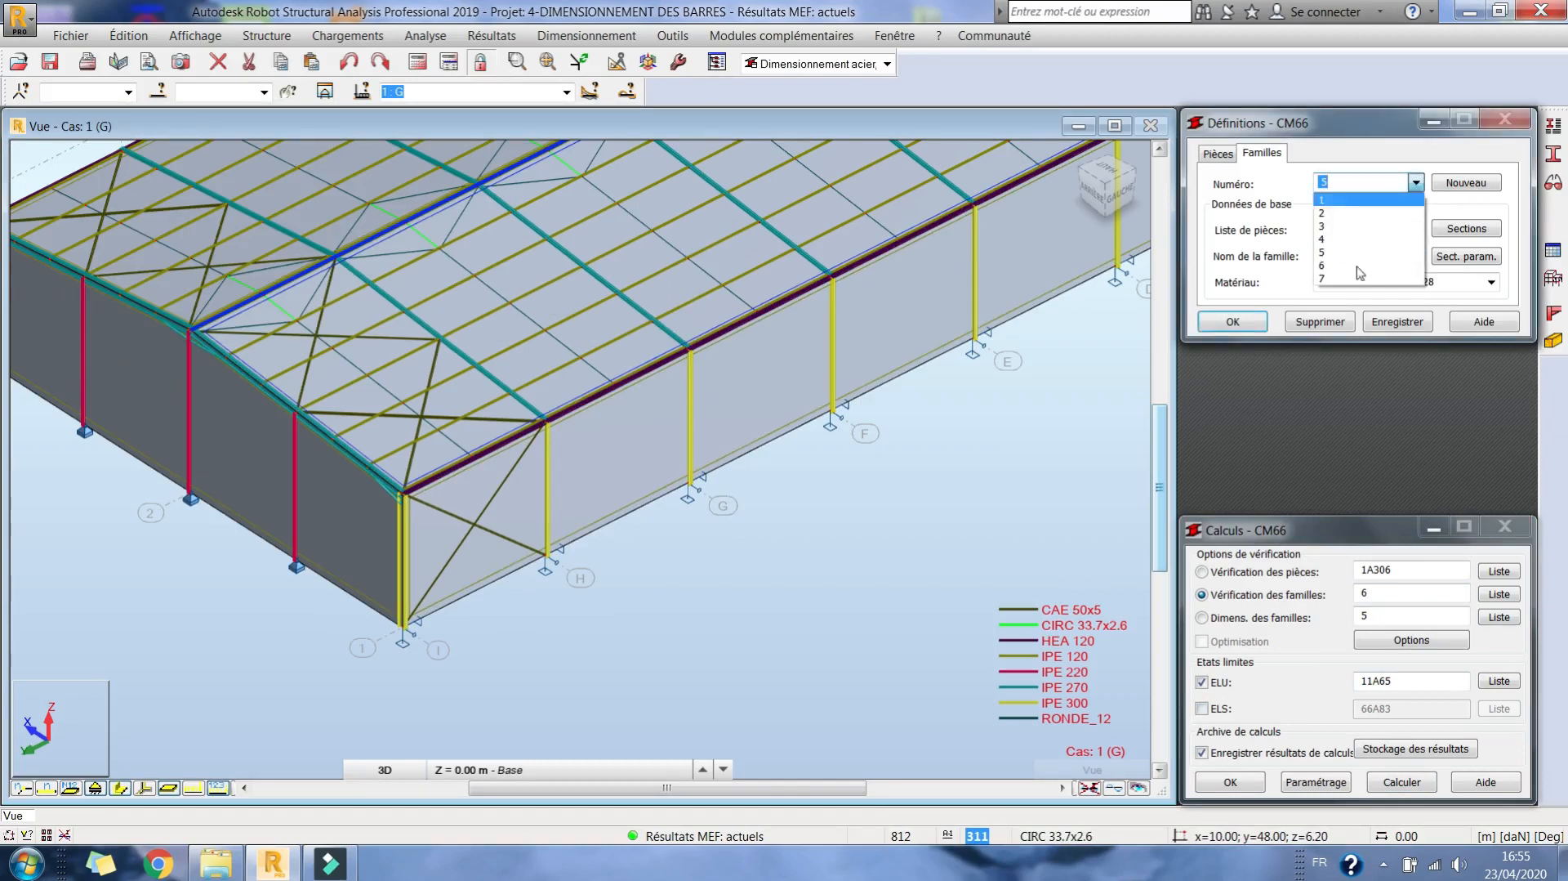
left_click(1352, 278)
double_click(1365, 594)
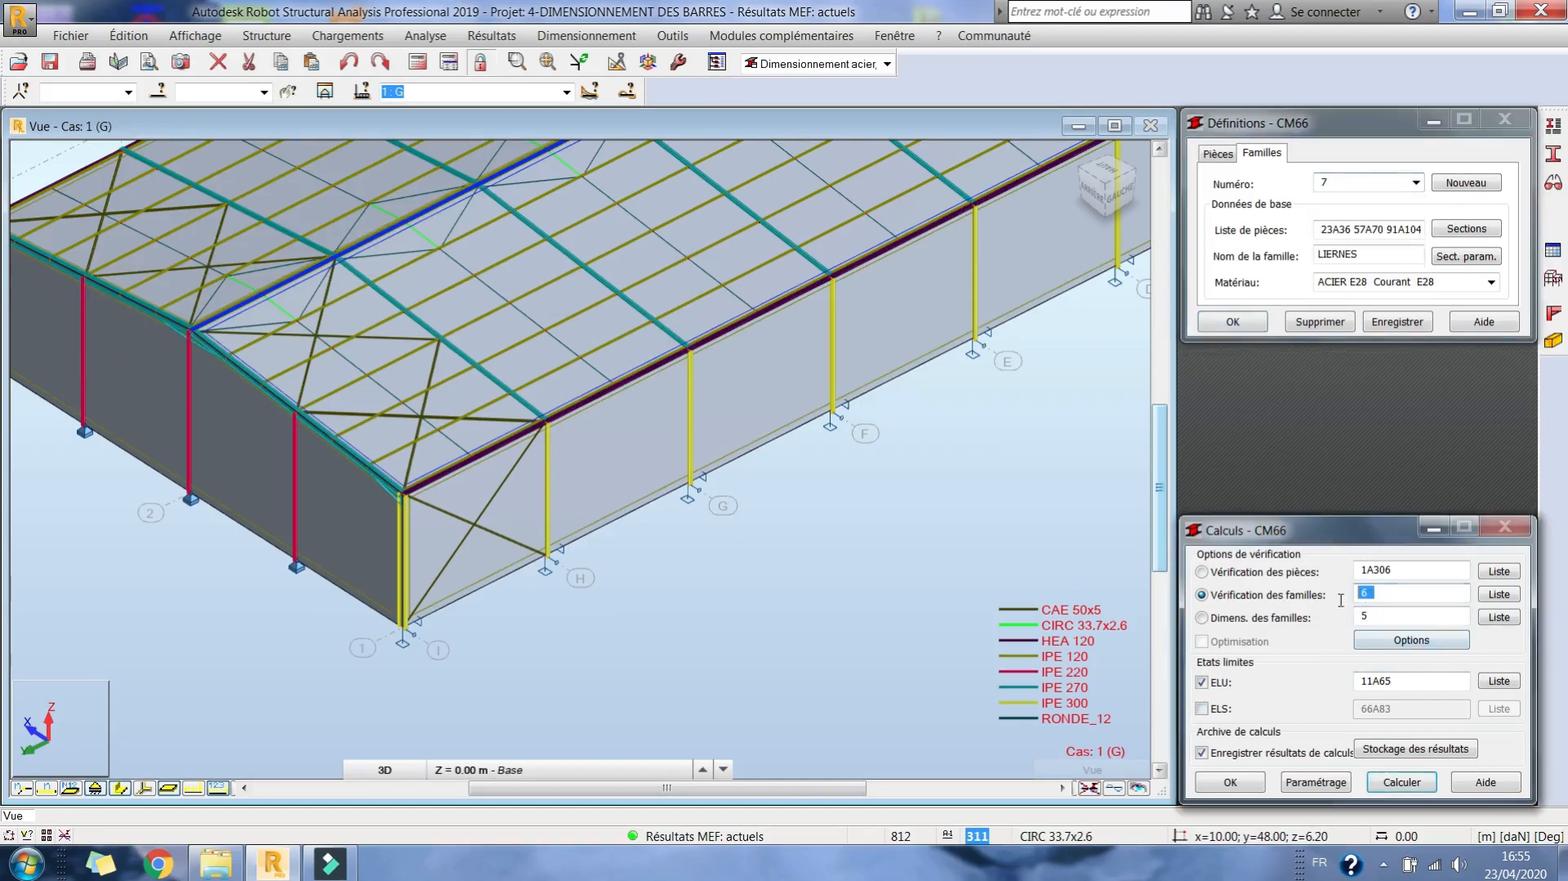
type("7")
left_click(1414, 789)
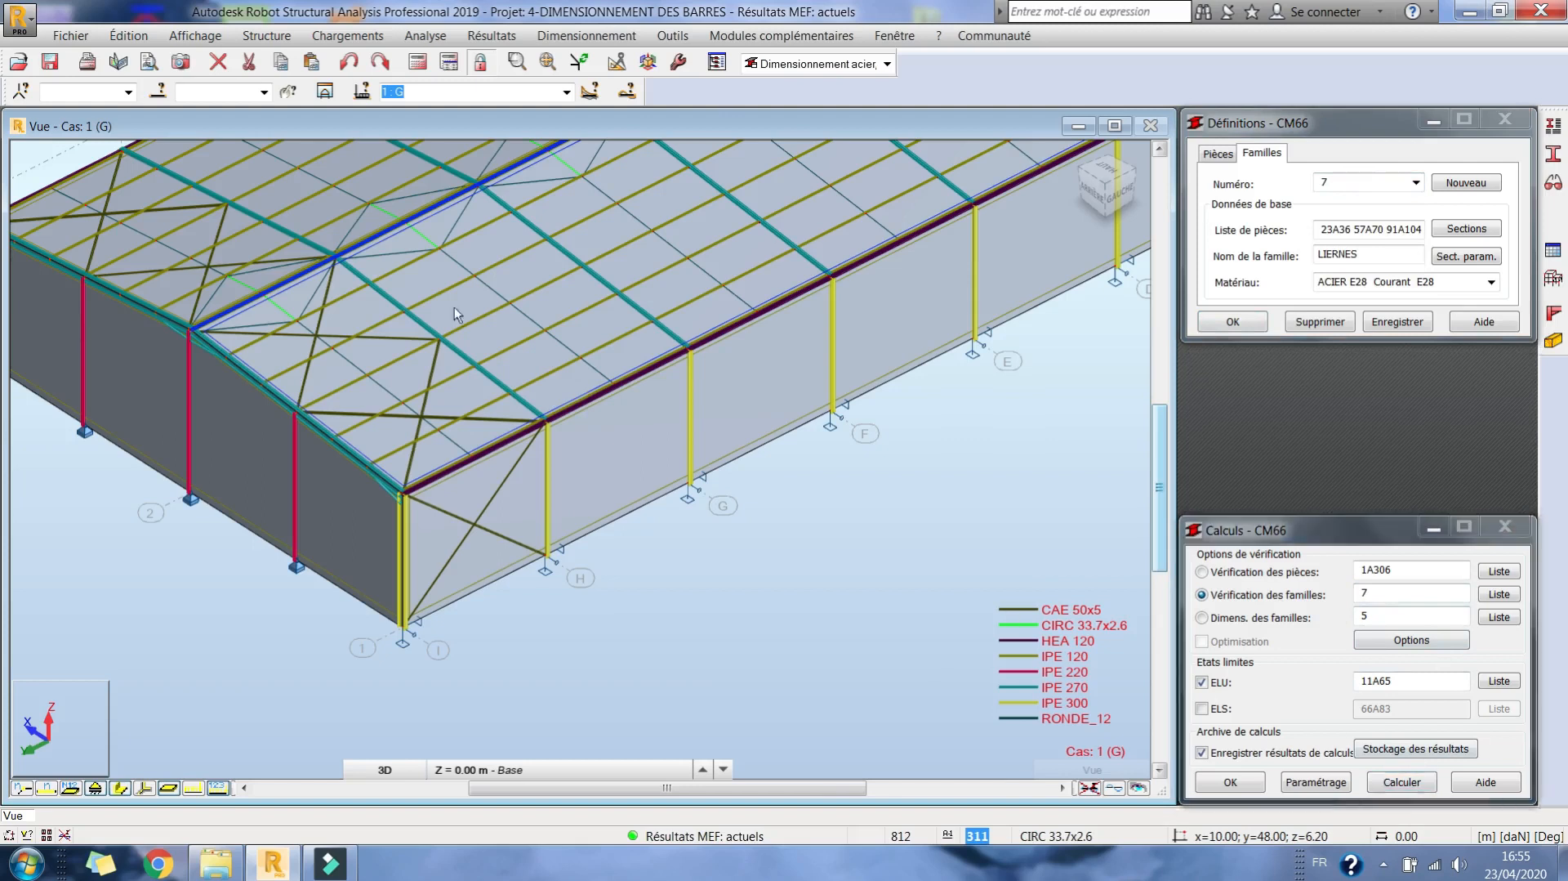
Open the full calculation note for family 7 (LIERNES), examine its buckling parameters, and close the note and results without saving.
left_click(587, 158)
left_click(271, 225)
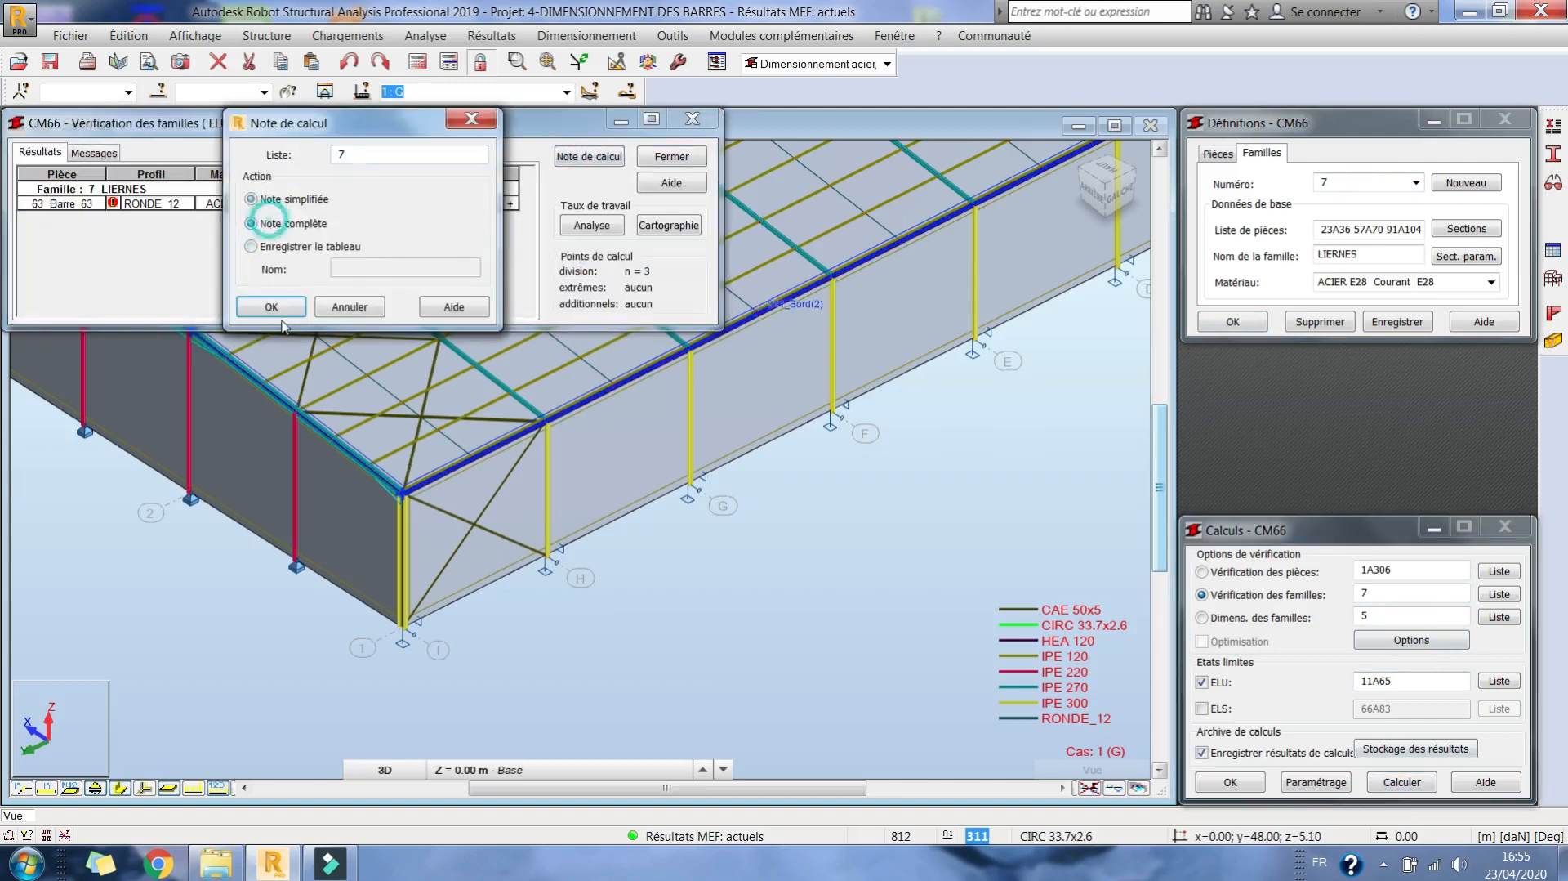
left_click(271, 307)
scroll(737, 275, "down", 5)
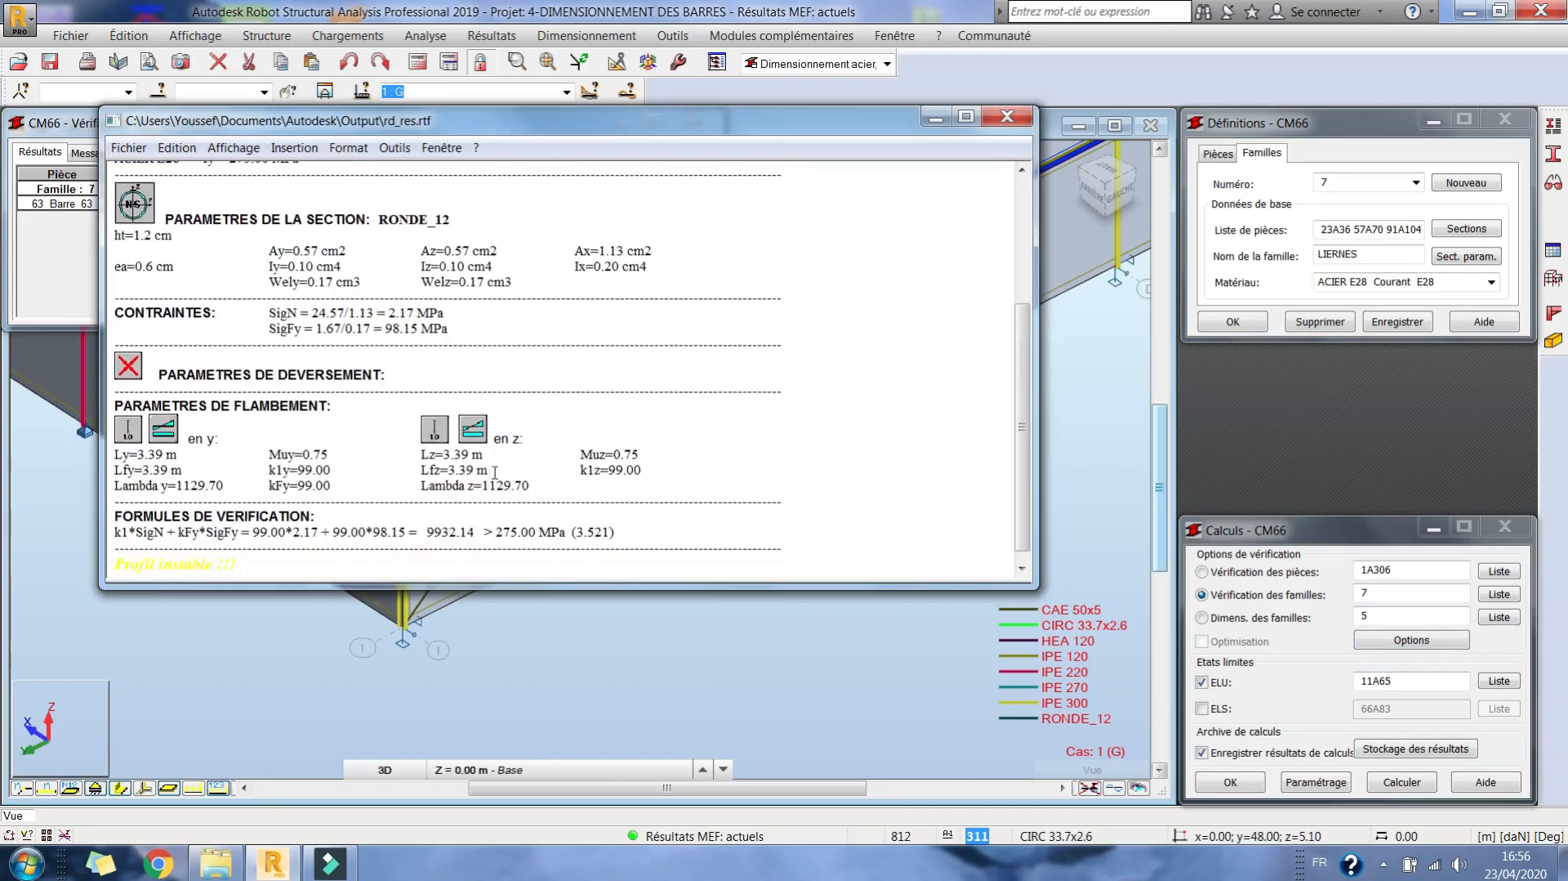
left_click_drag(569, 477, 115, 402)
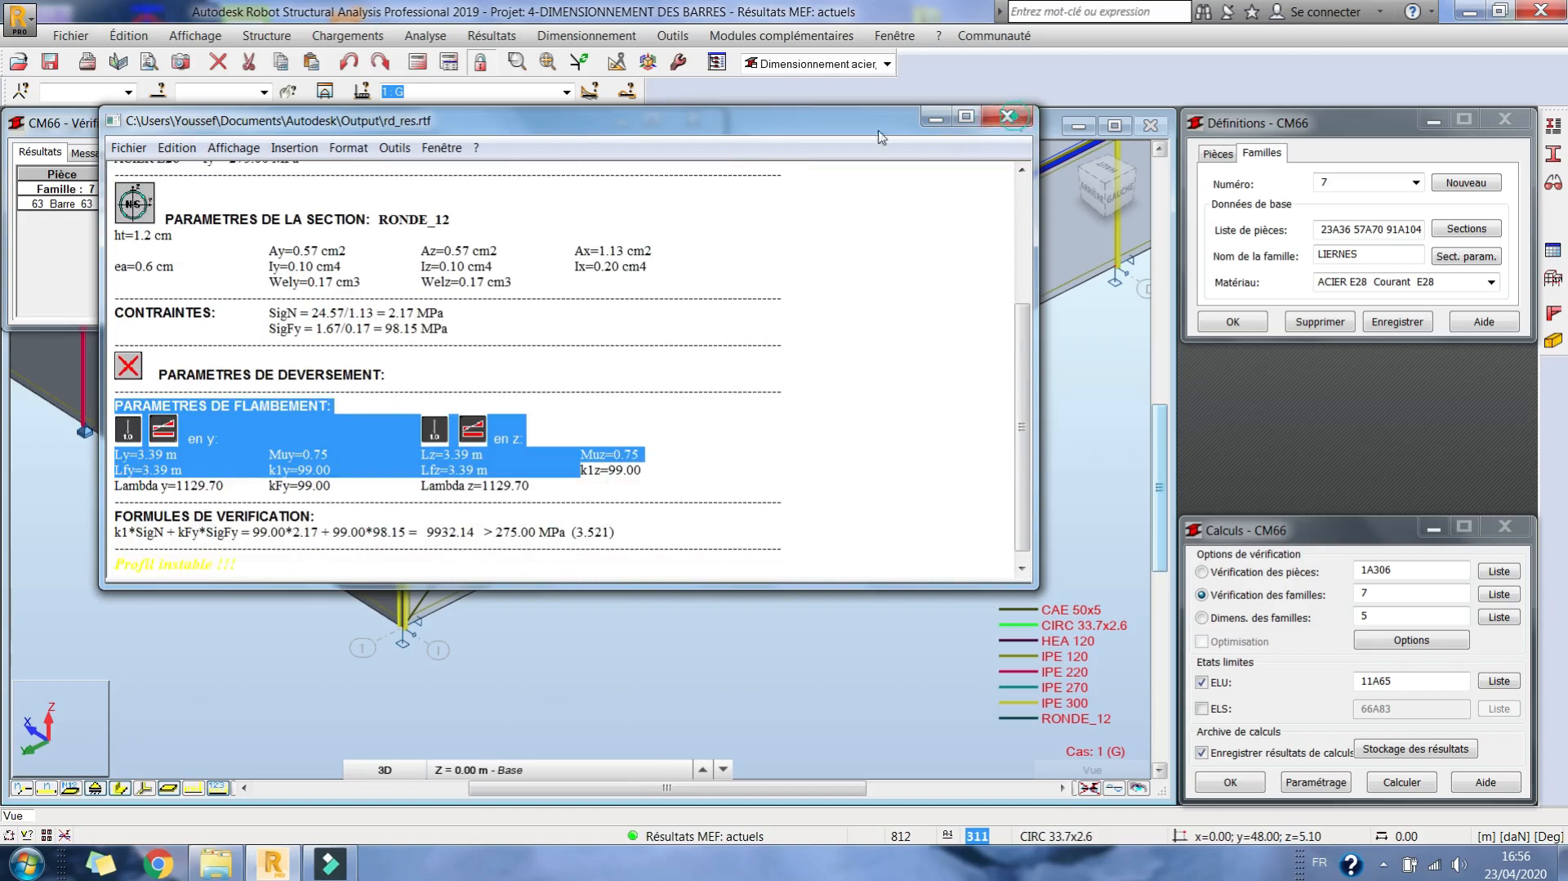
left_click(1008, 117)
left_click(671, 156)
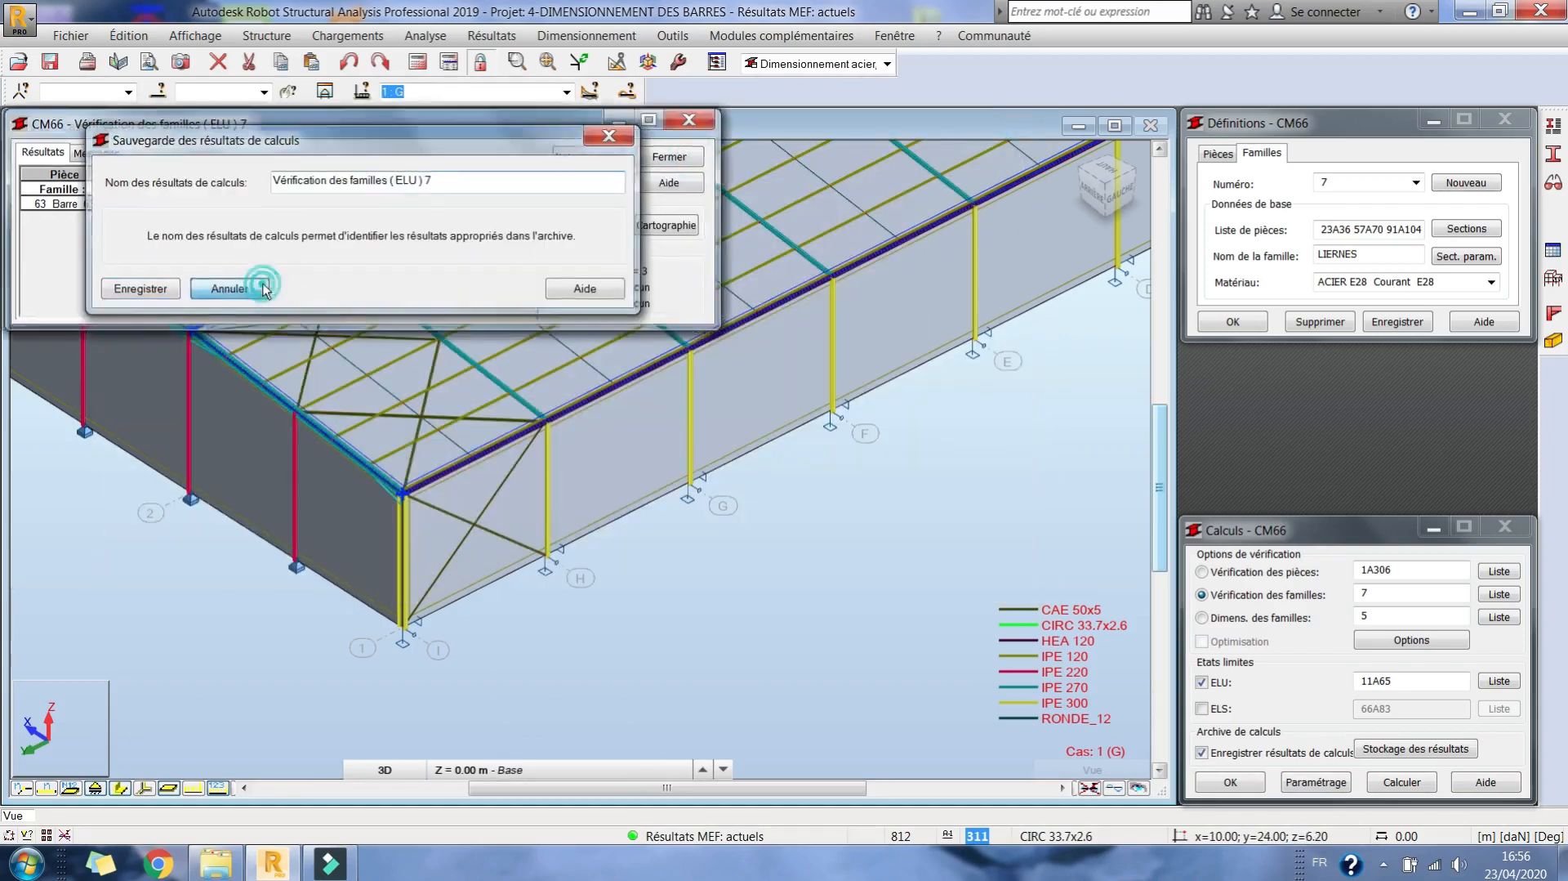
left_click(265, 290)
Select all bars sharing the section of the RONDE_12 roof tie in the steel design view.
middle_click_drag(513, 214, 465, 318)
middle_click_drag(450, 403, 435, 381)
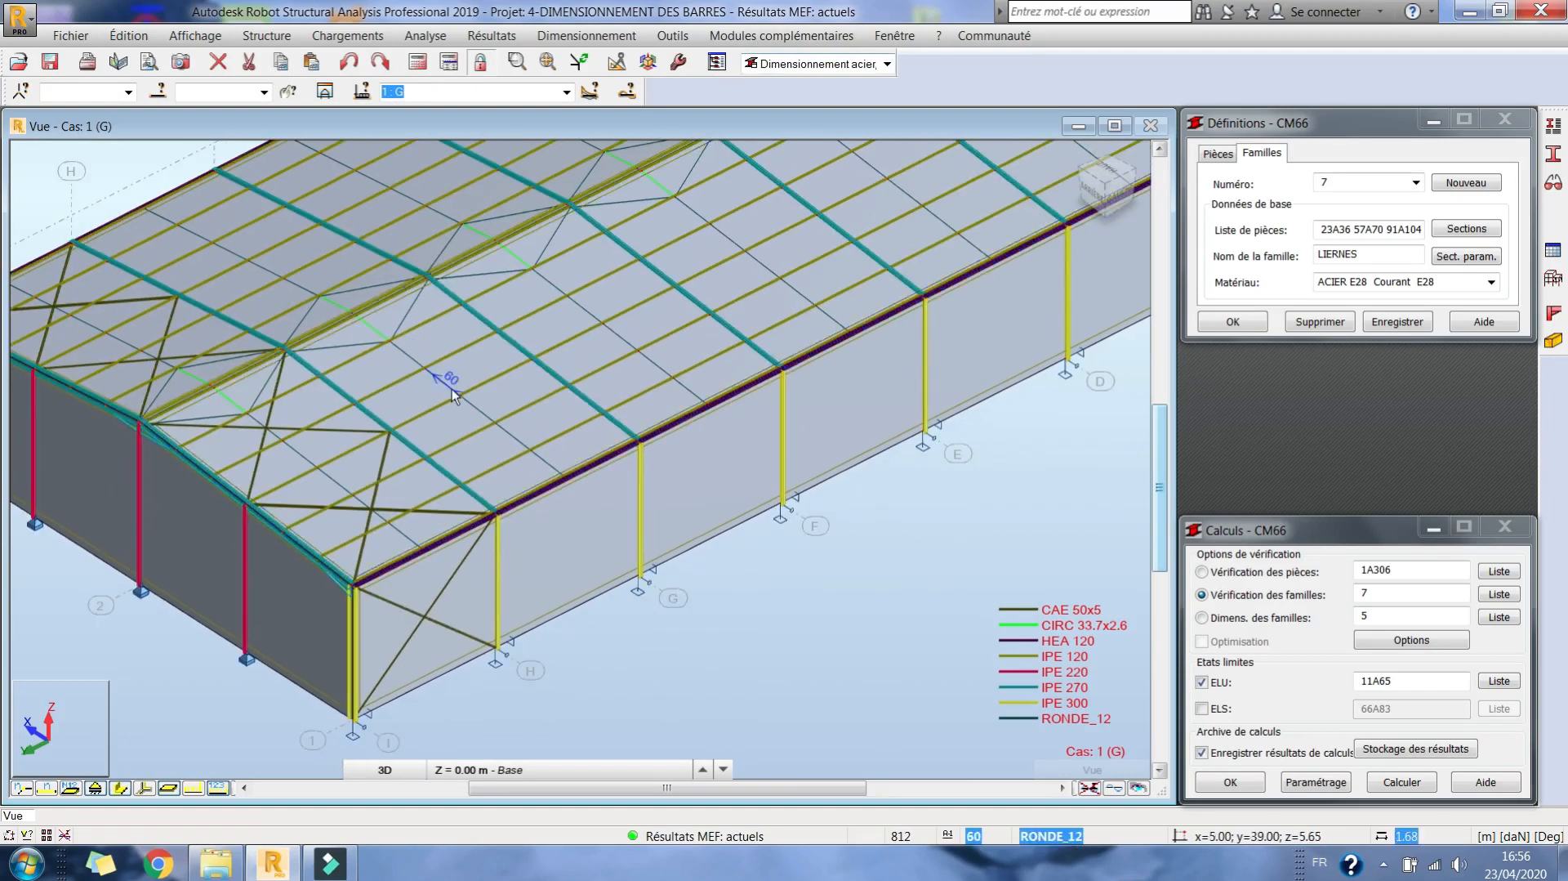
right_click(453, 389)
mouse_move(534, 768)
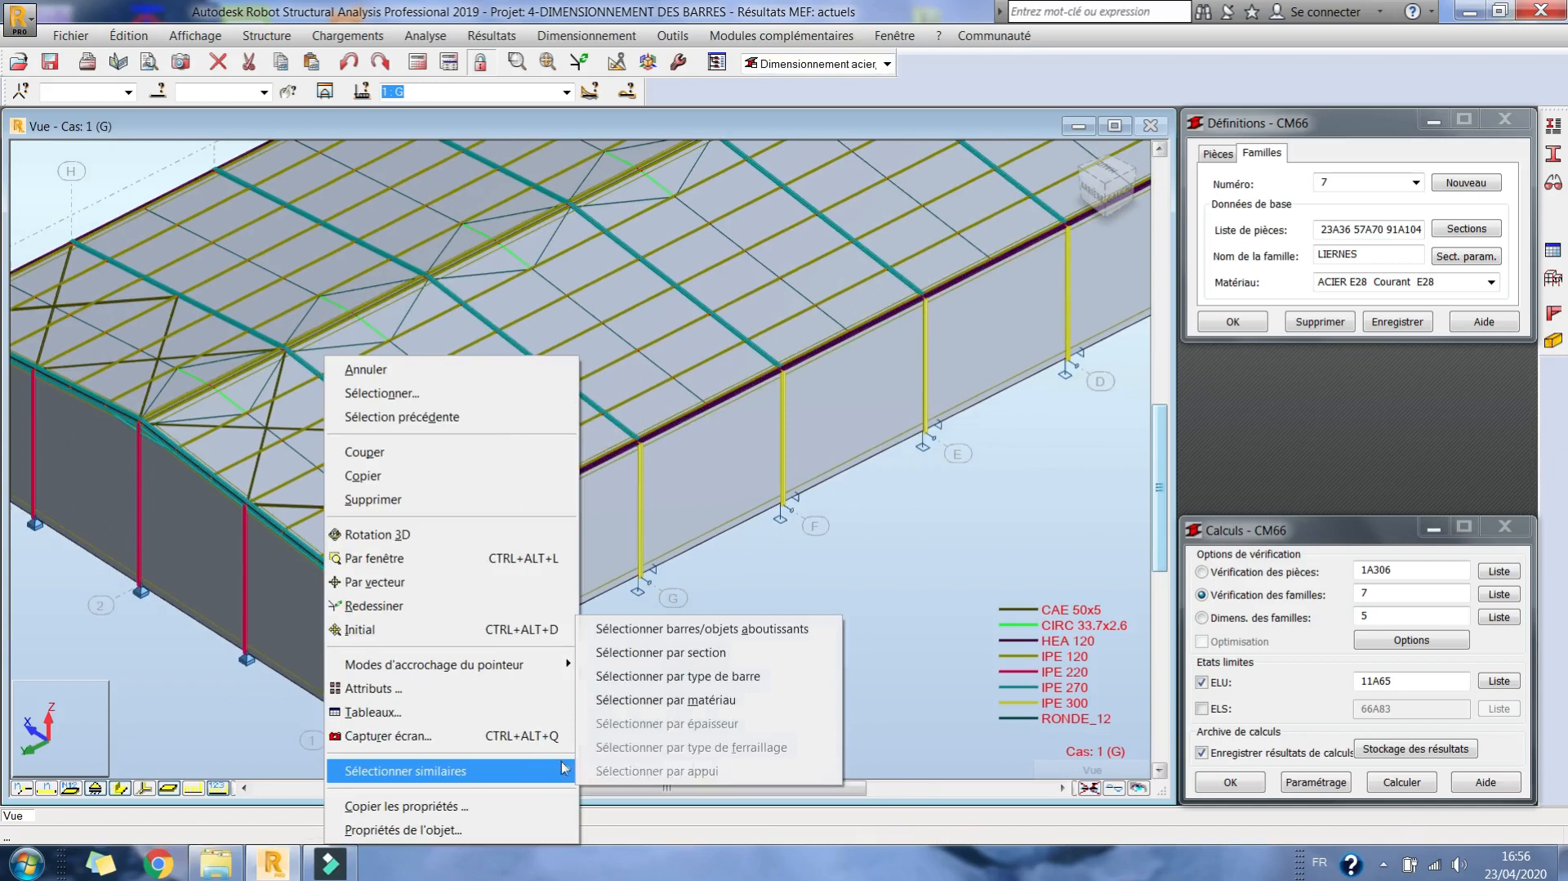
left_click(683, 653)
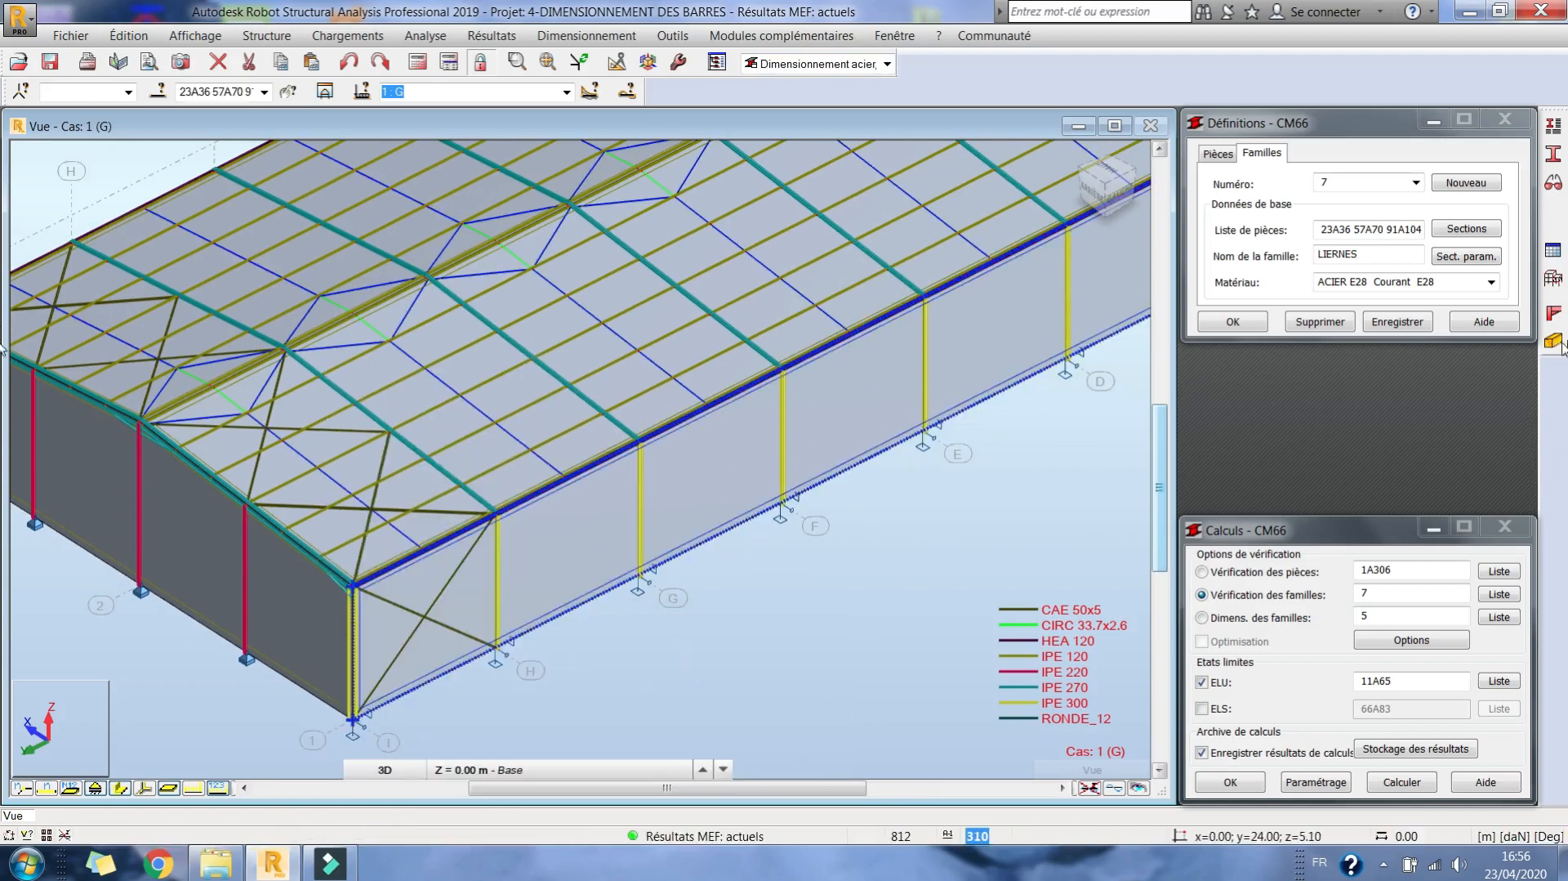
left_click(1553, 279)
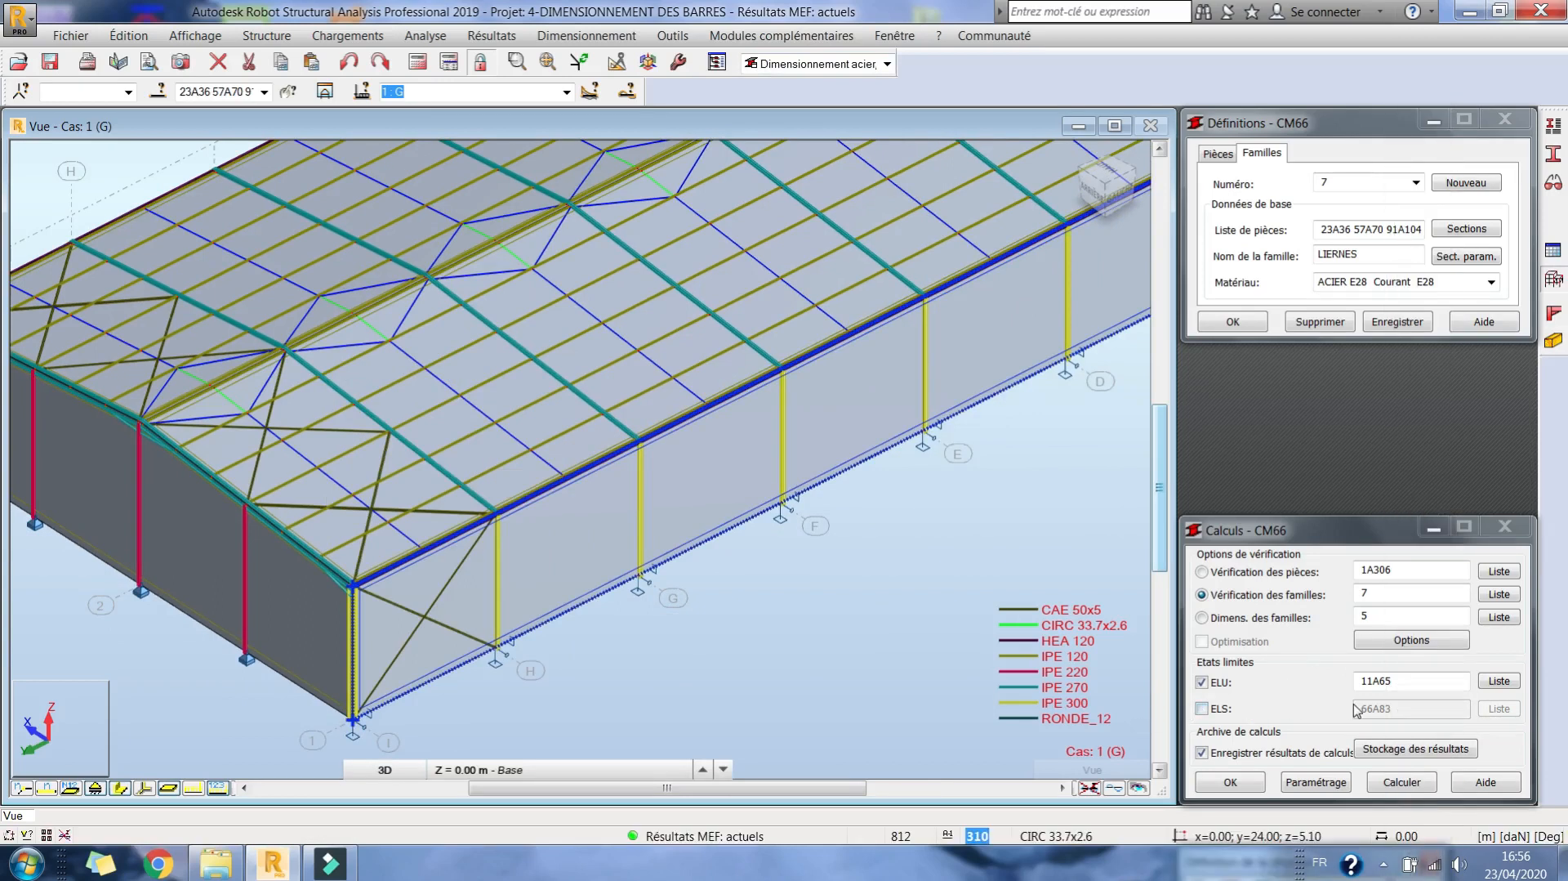
Switch the workspace layout from steel design to Démarrage.
left_click_drag(1246, 874, 898, 261)
left_click_drag(768, 33, 790, 63)
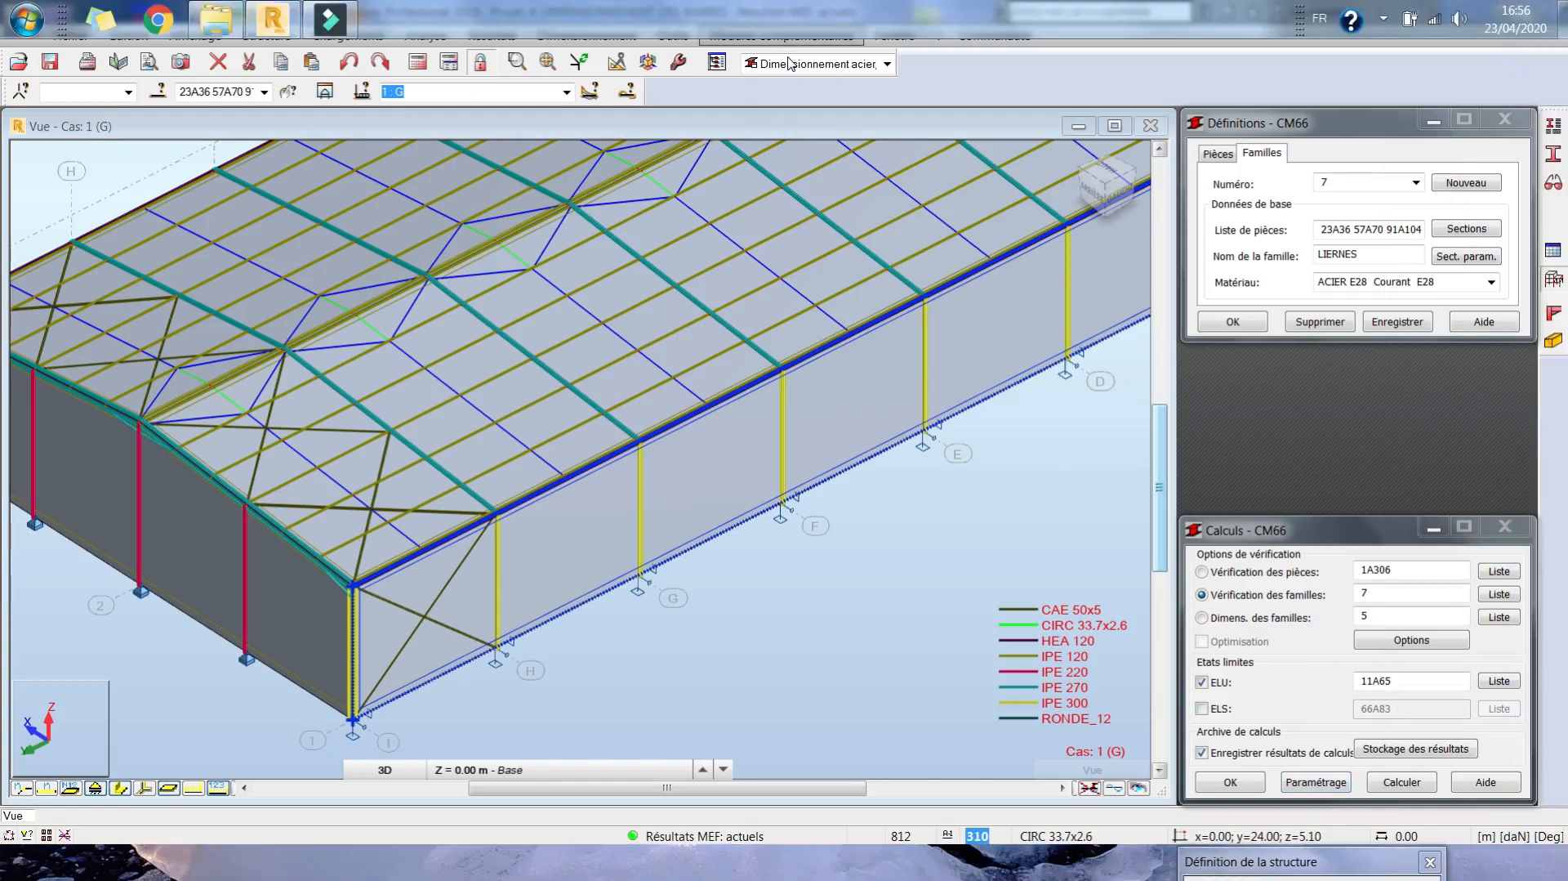
left_click(1497, 54)
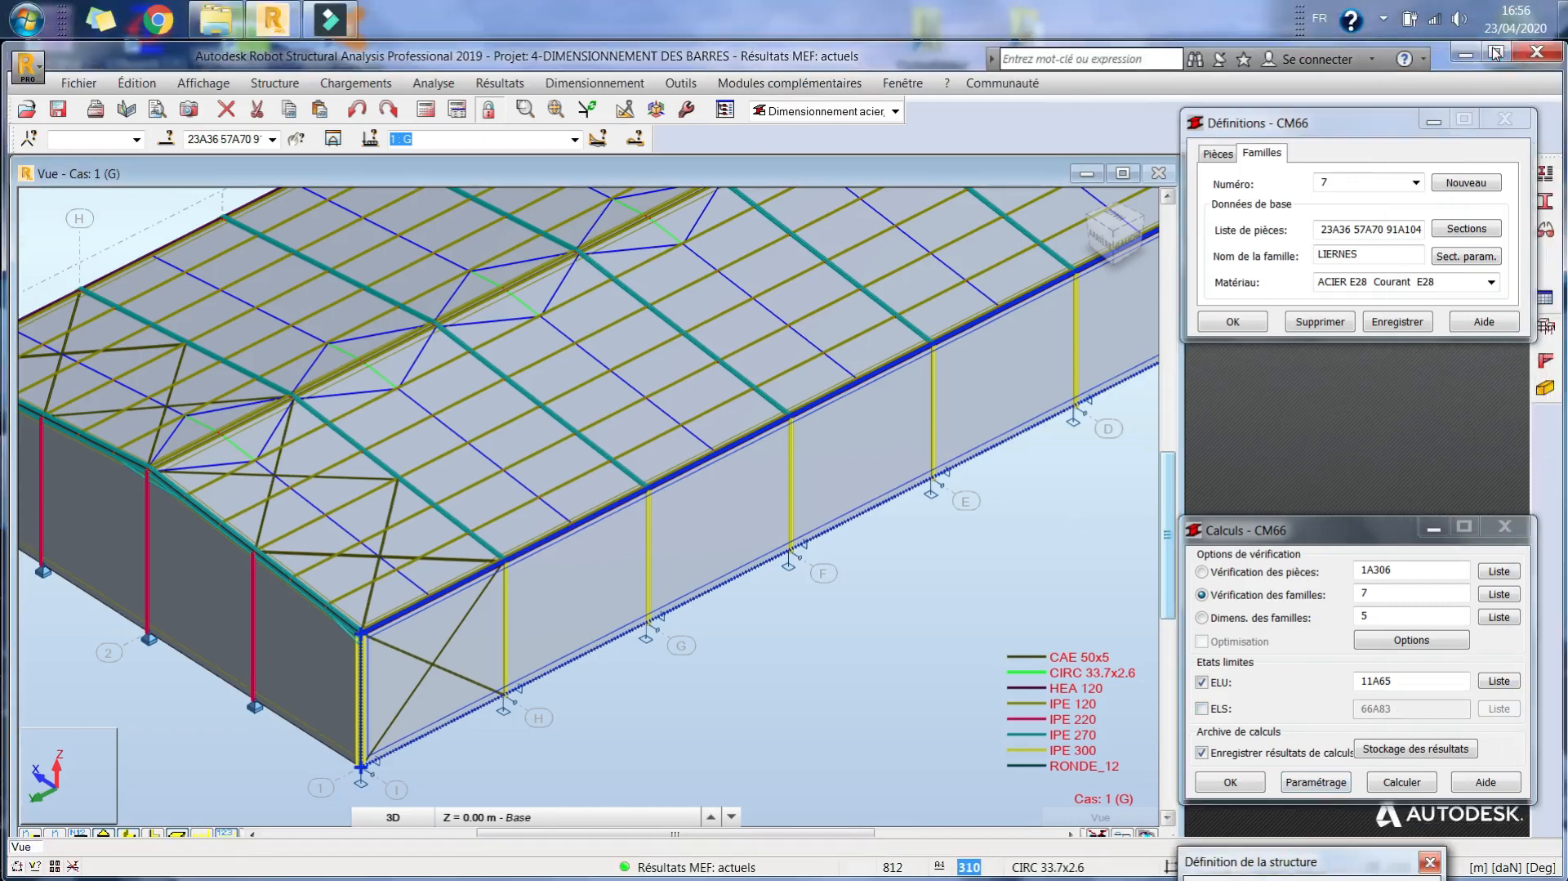
left_click(1497, 53)
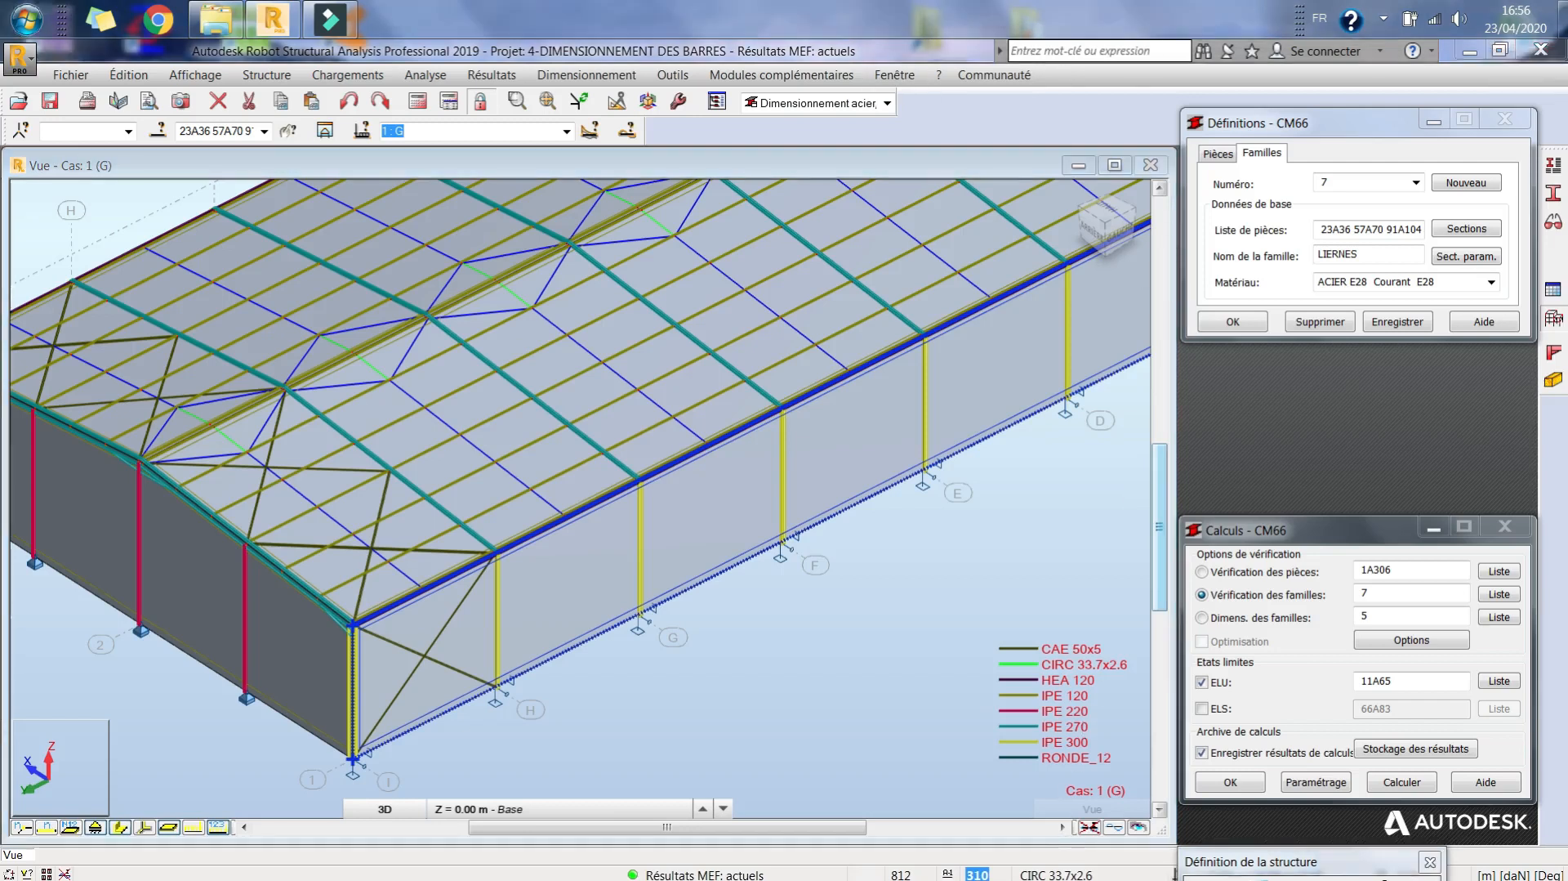
left_click(808, 103)
left_click(804, 143)
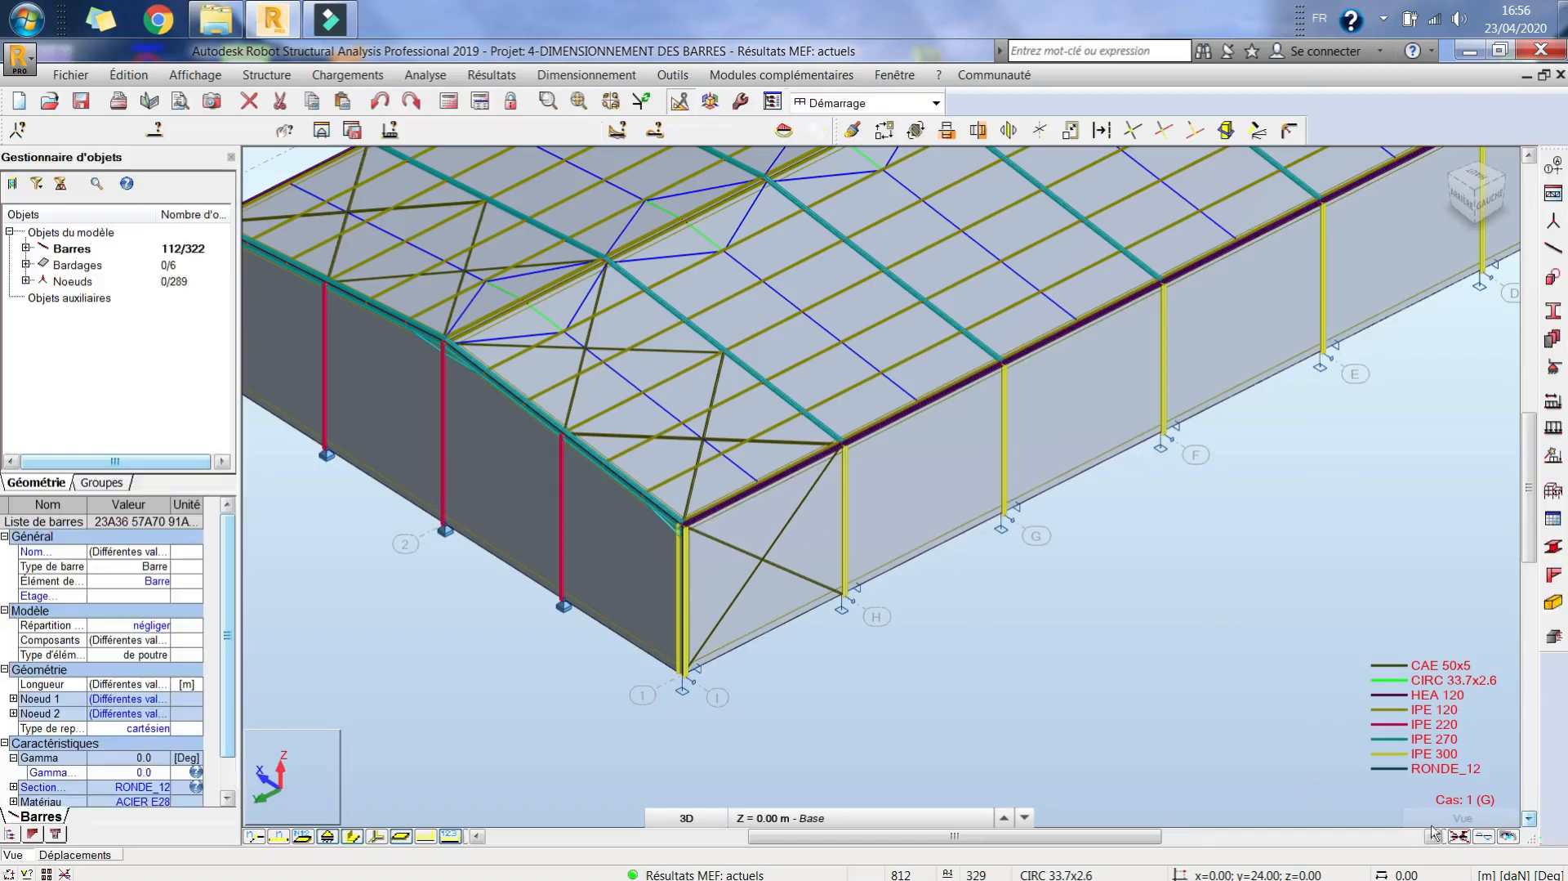
left_click(1386, 20)
left_click(1351, 176)
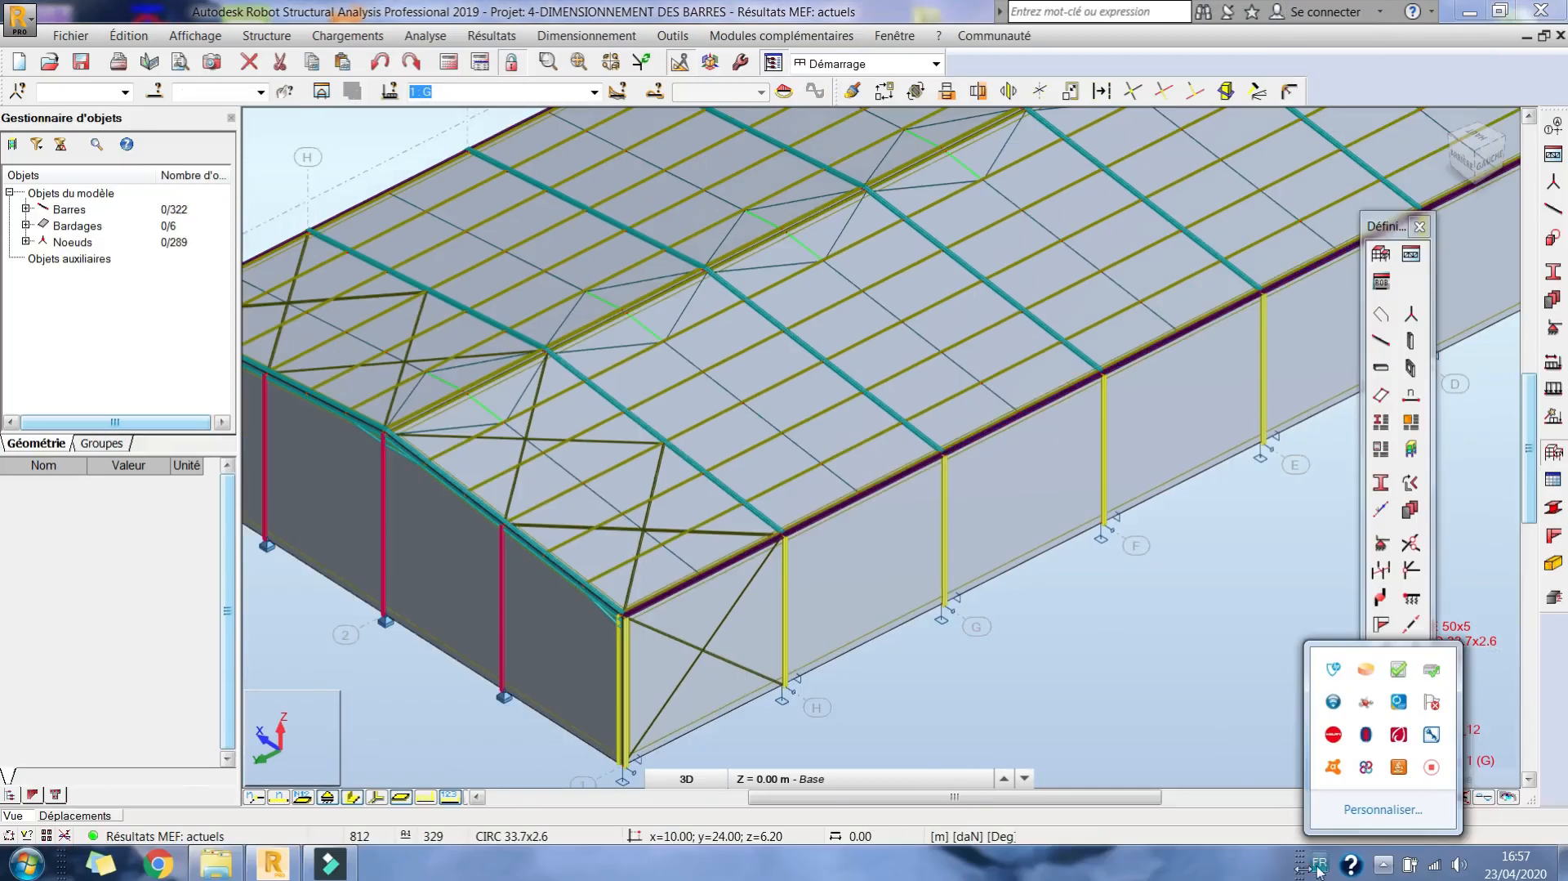
left_click(1431, 766)
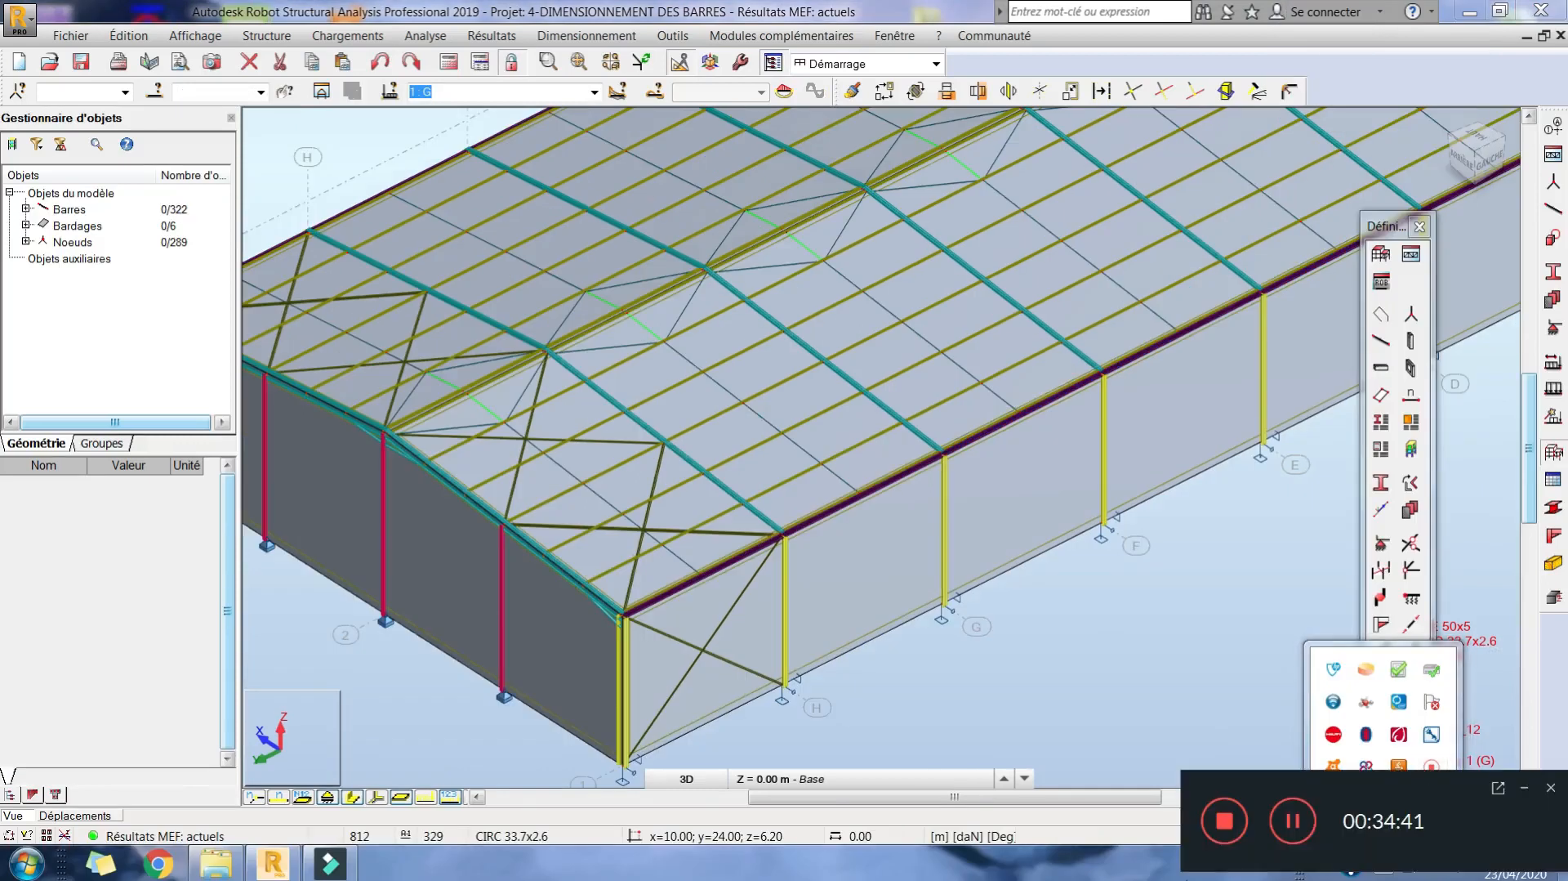
Select all RONDE_12 bars by section and define them as truss bars working only in tension.
right_click(881, 309)
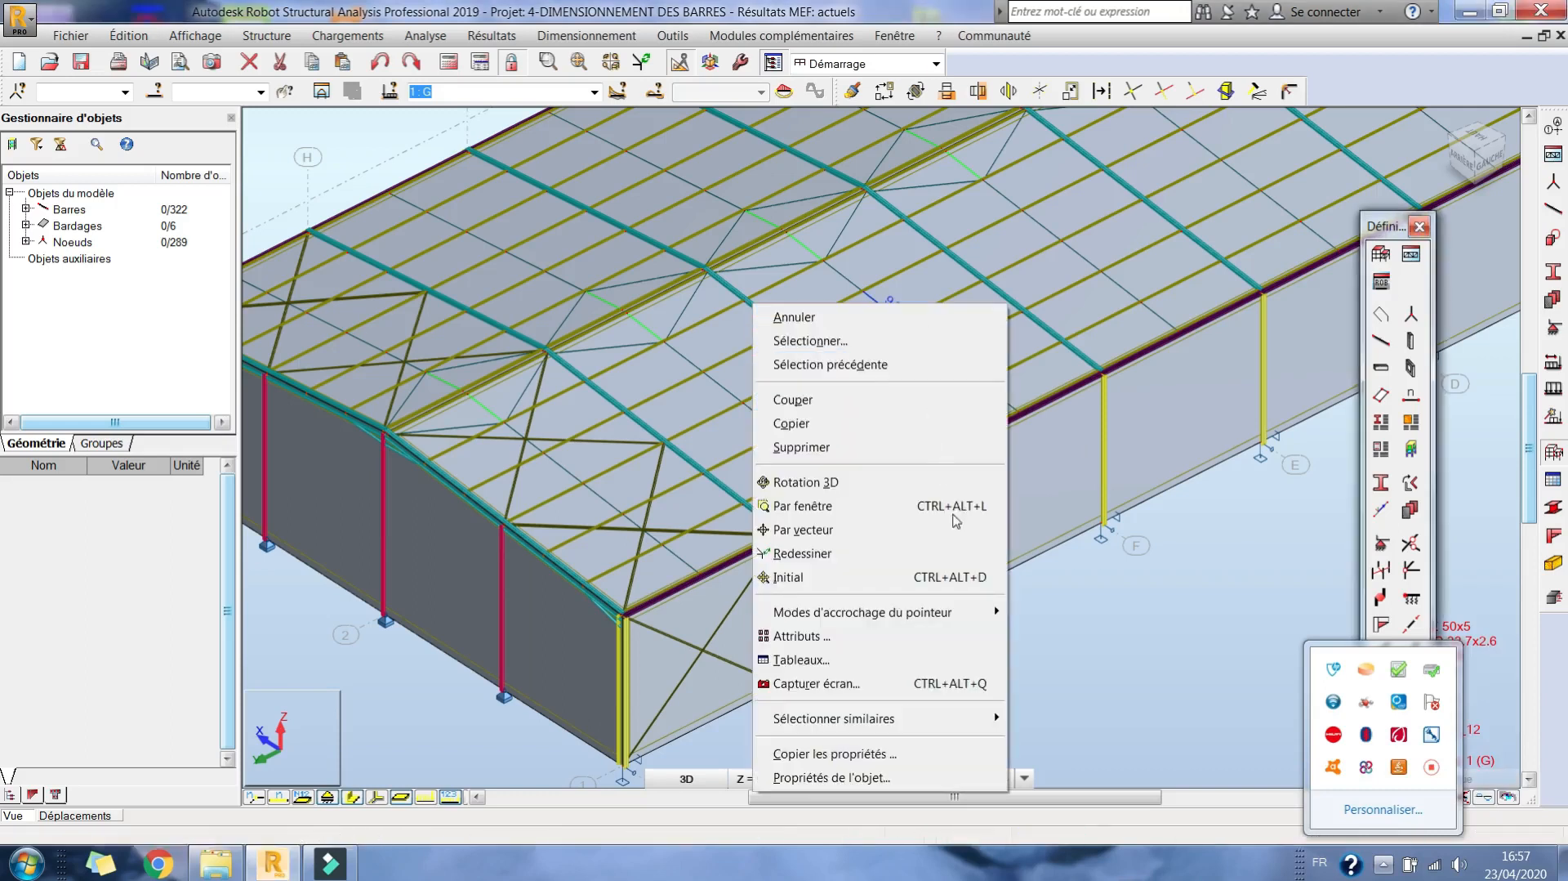
mouse_move(993, 717)
left_click(1087, 739)
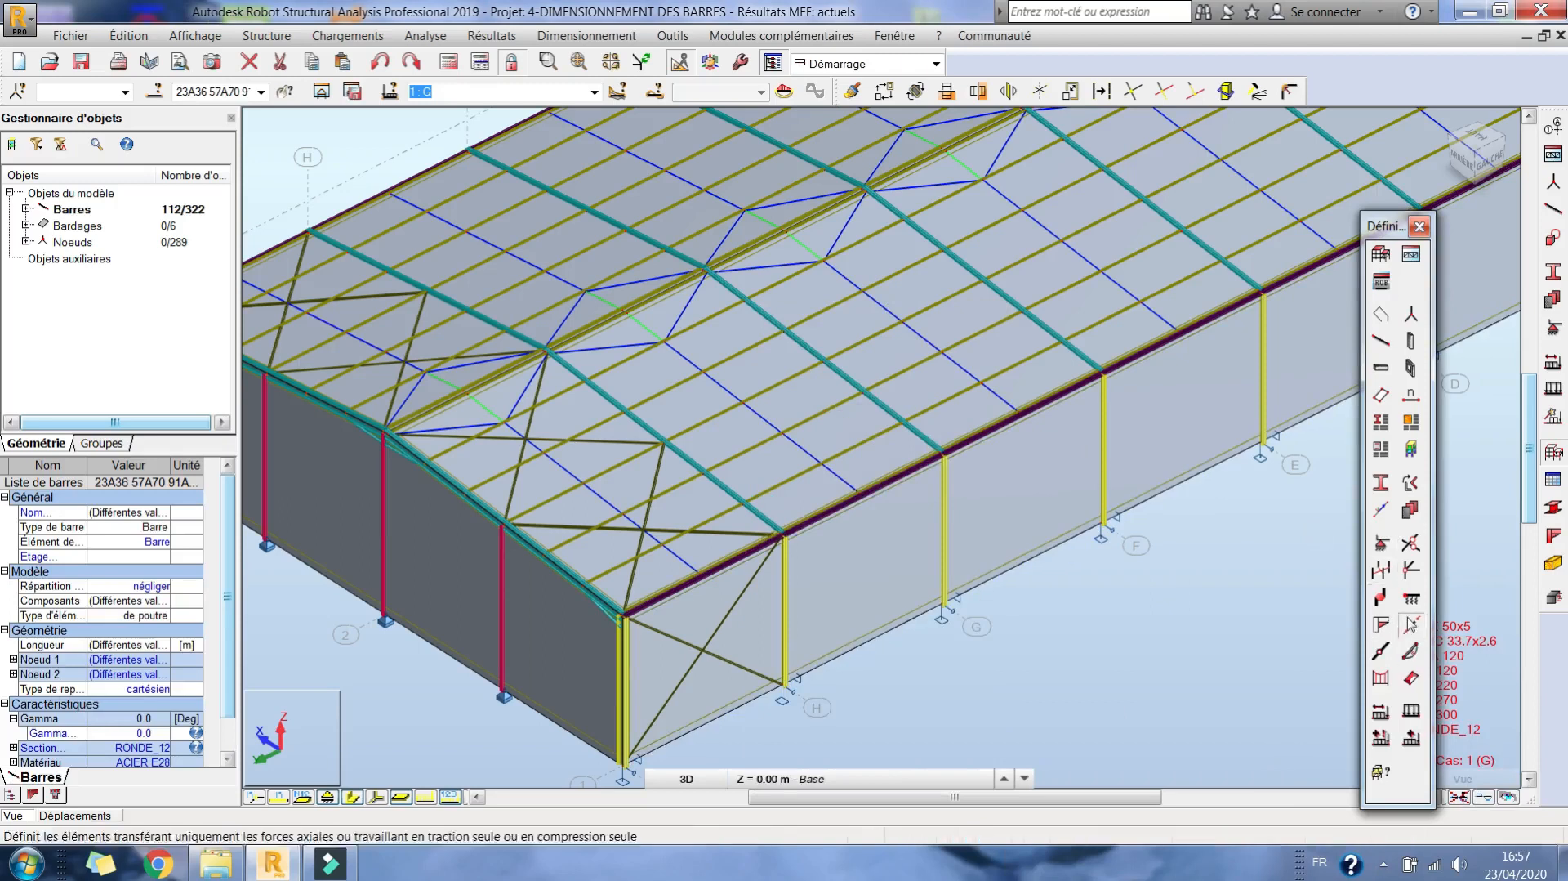
left_click(1411, 627)
left_click(1354, 260)
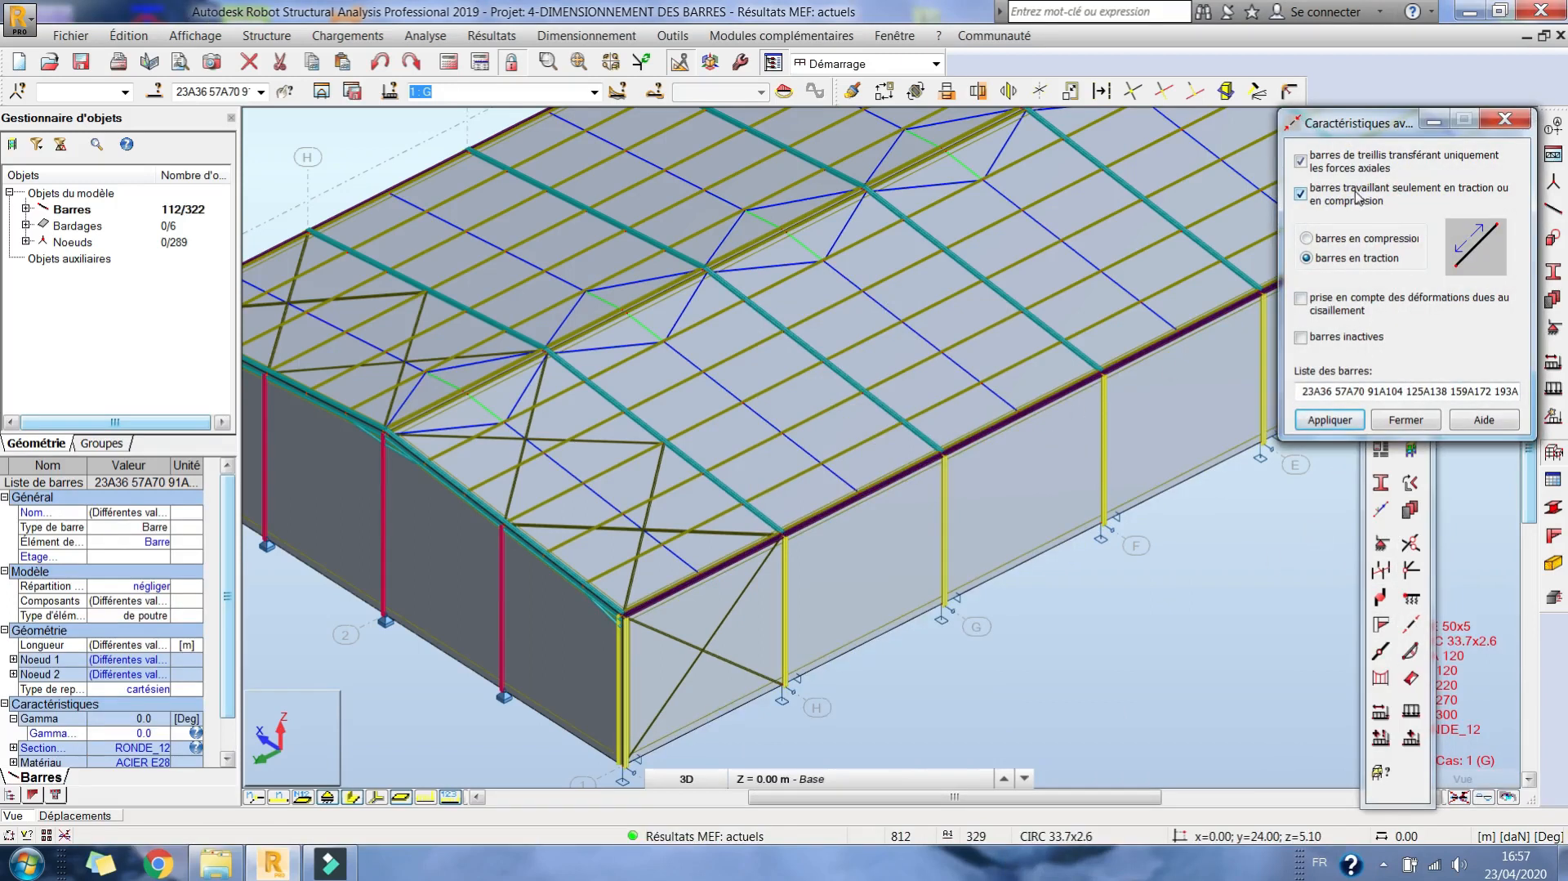
left_click(1344, 424)
left_click(856, 486)
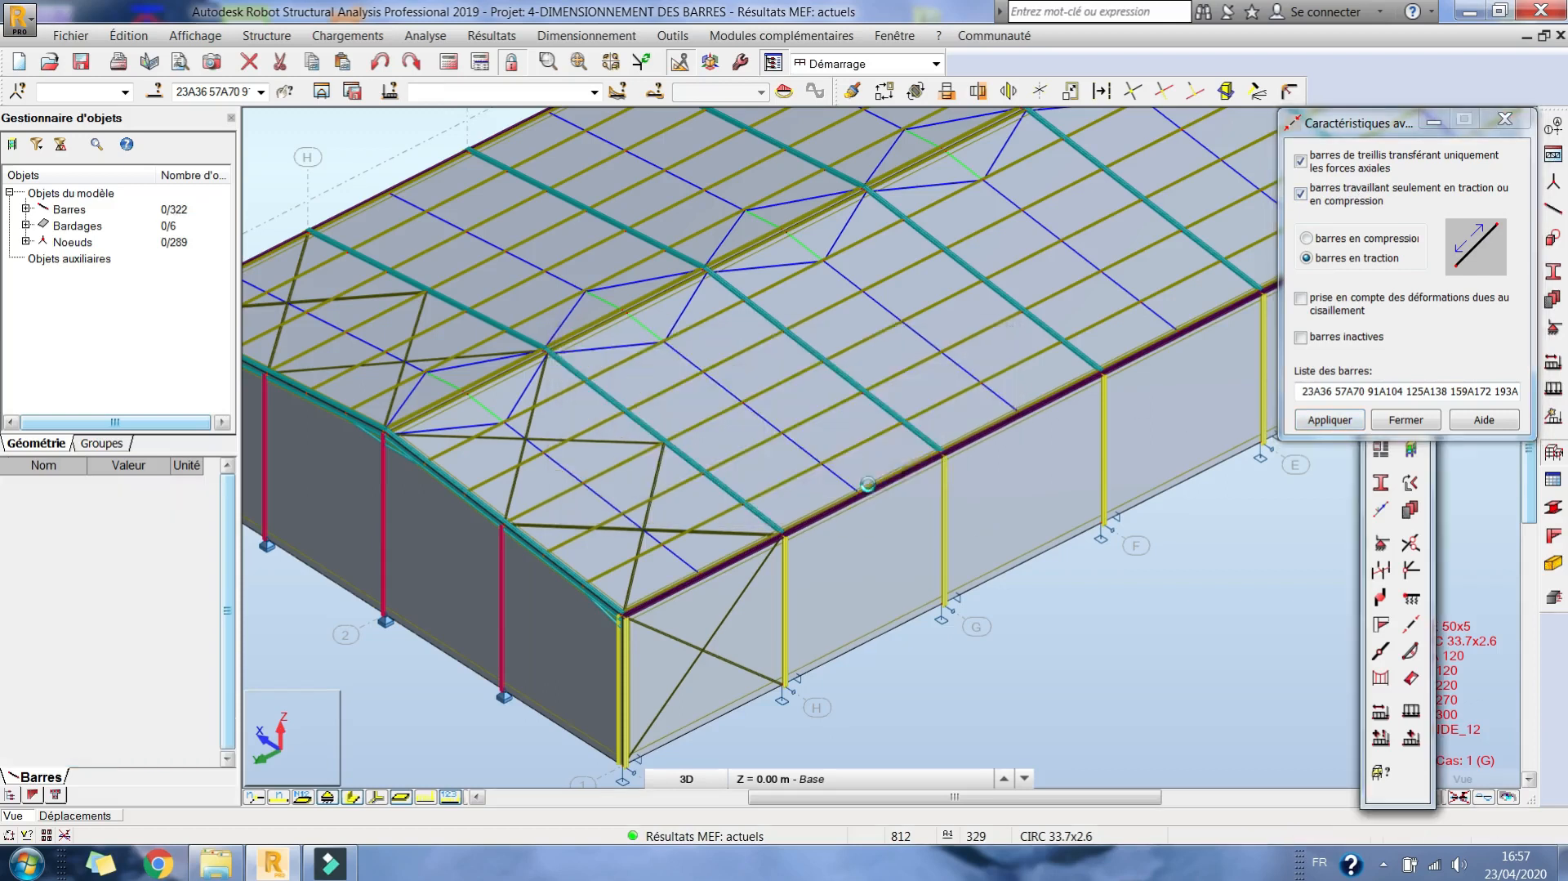
left_click(1400, 422)
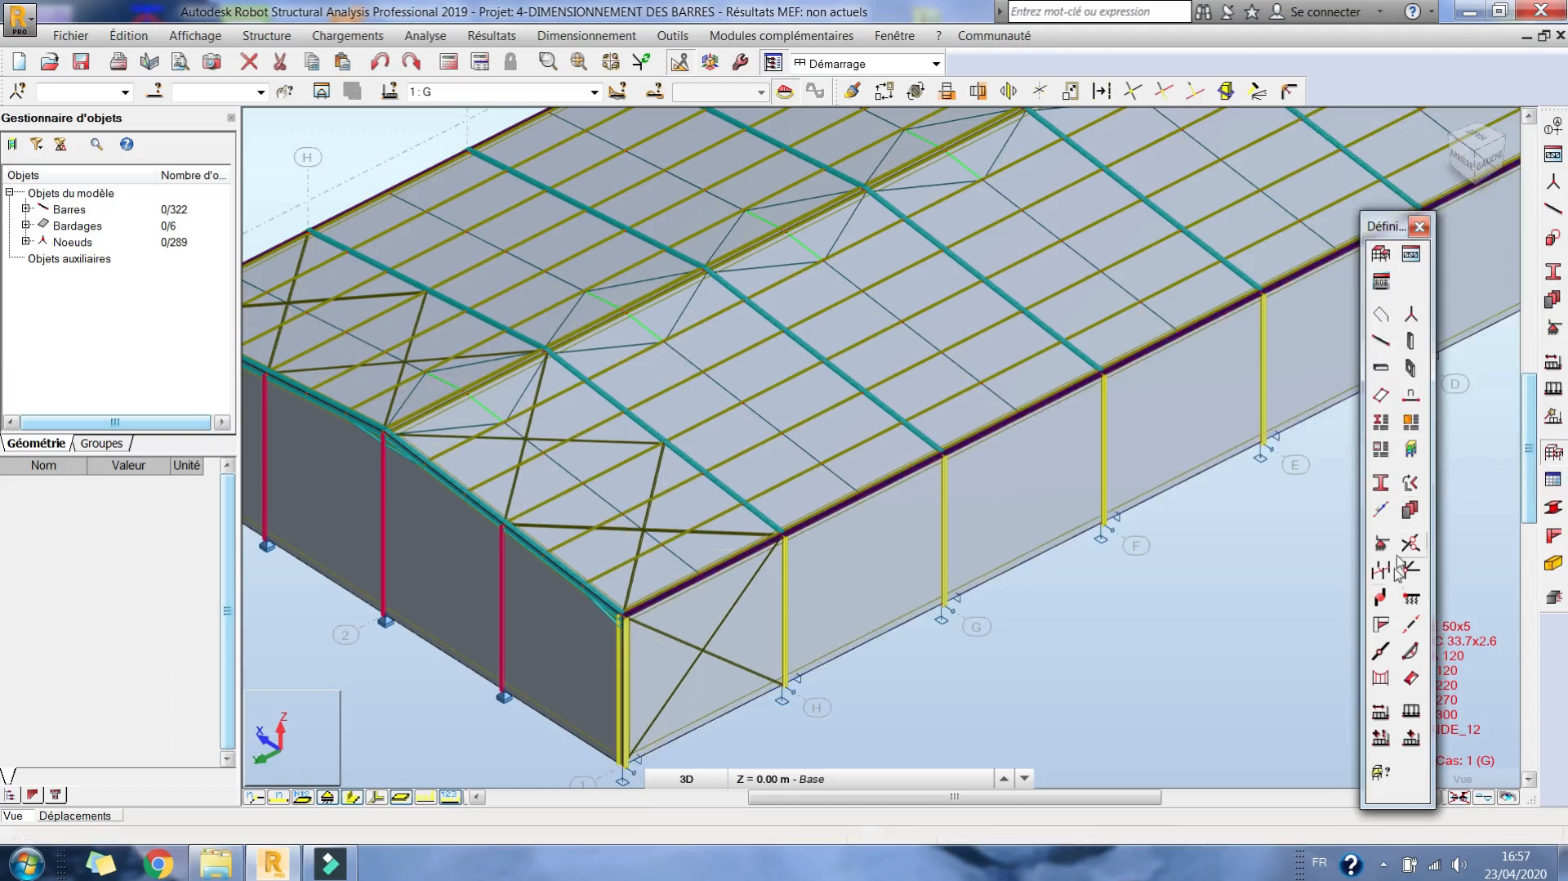
Reselect all RONDE_12 bars by section and delete their bar releases.
right_click(715, 398)
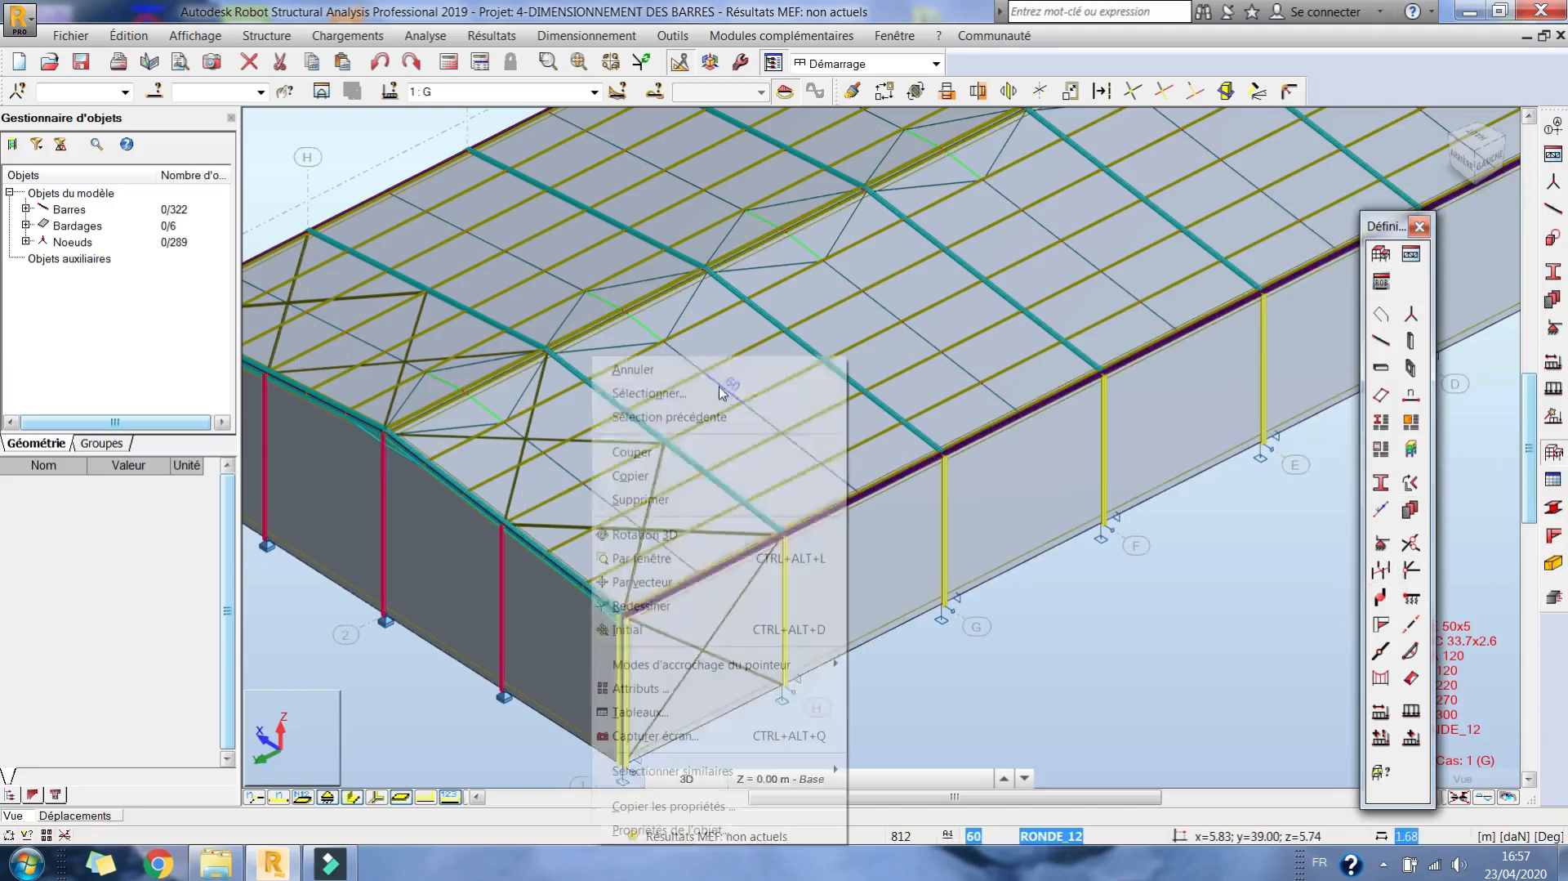
mouse_move(832, 774)
left_click(928, 652)
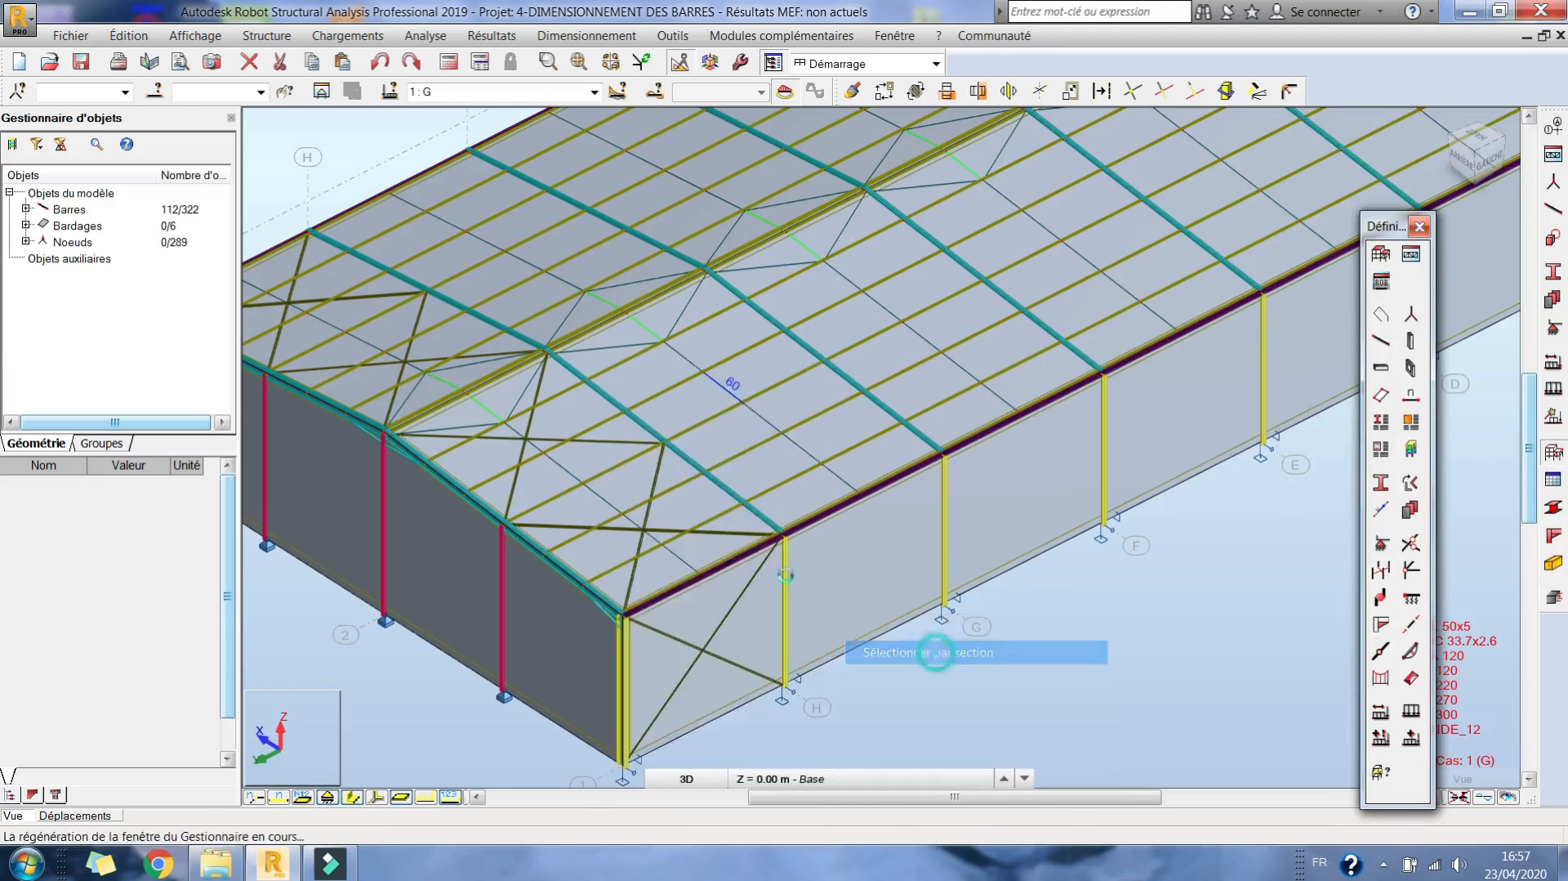
left_click(1410, 626)
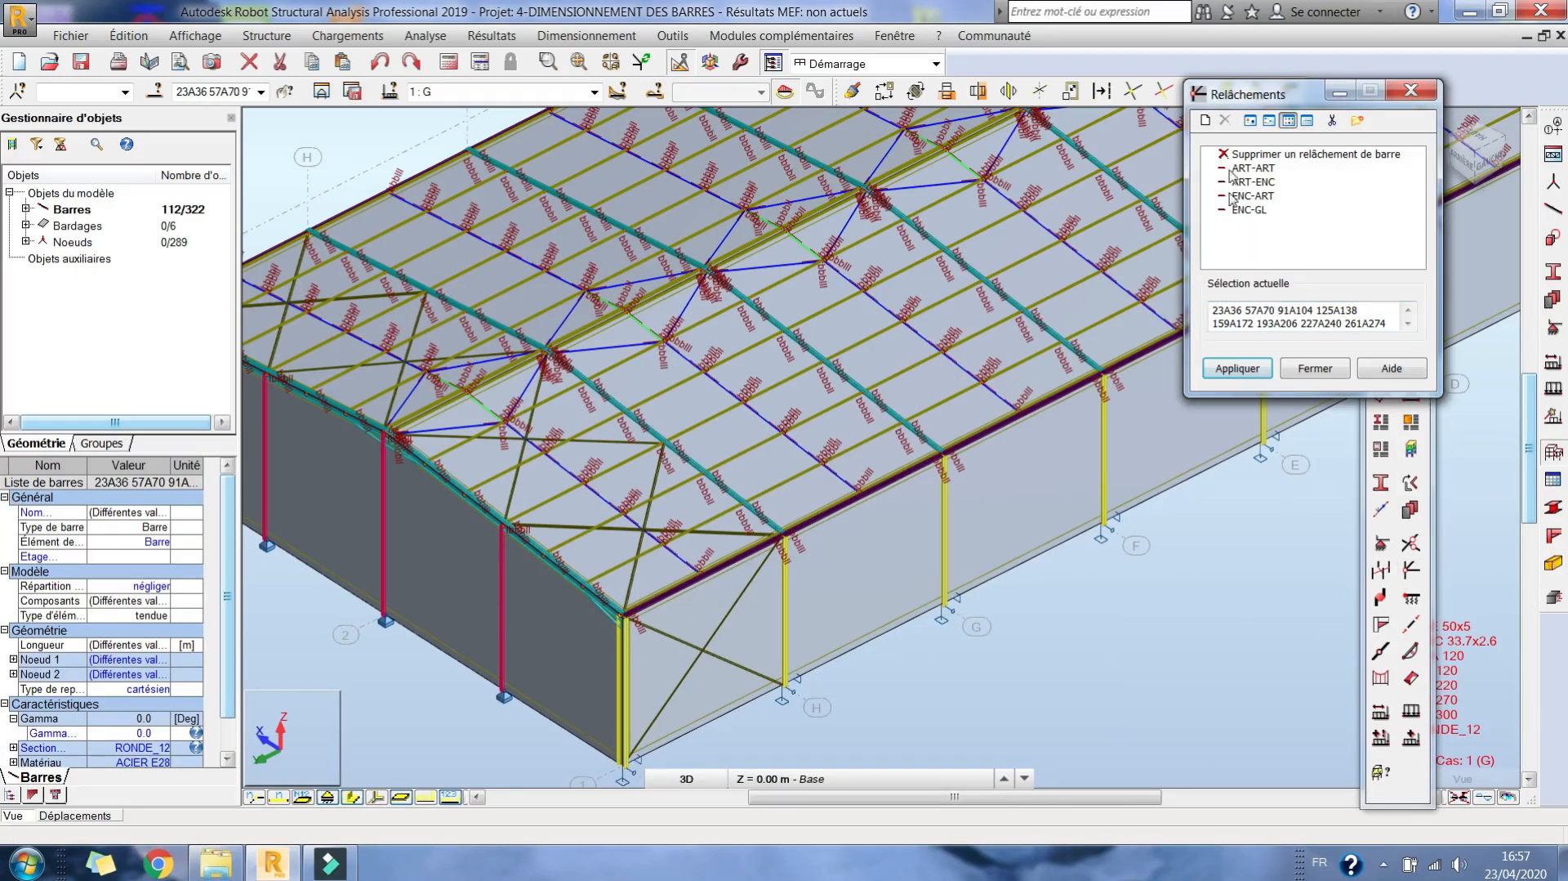
left_click(1239, 156)
left_click(1237, 368)
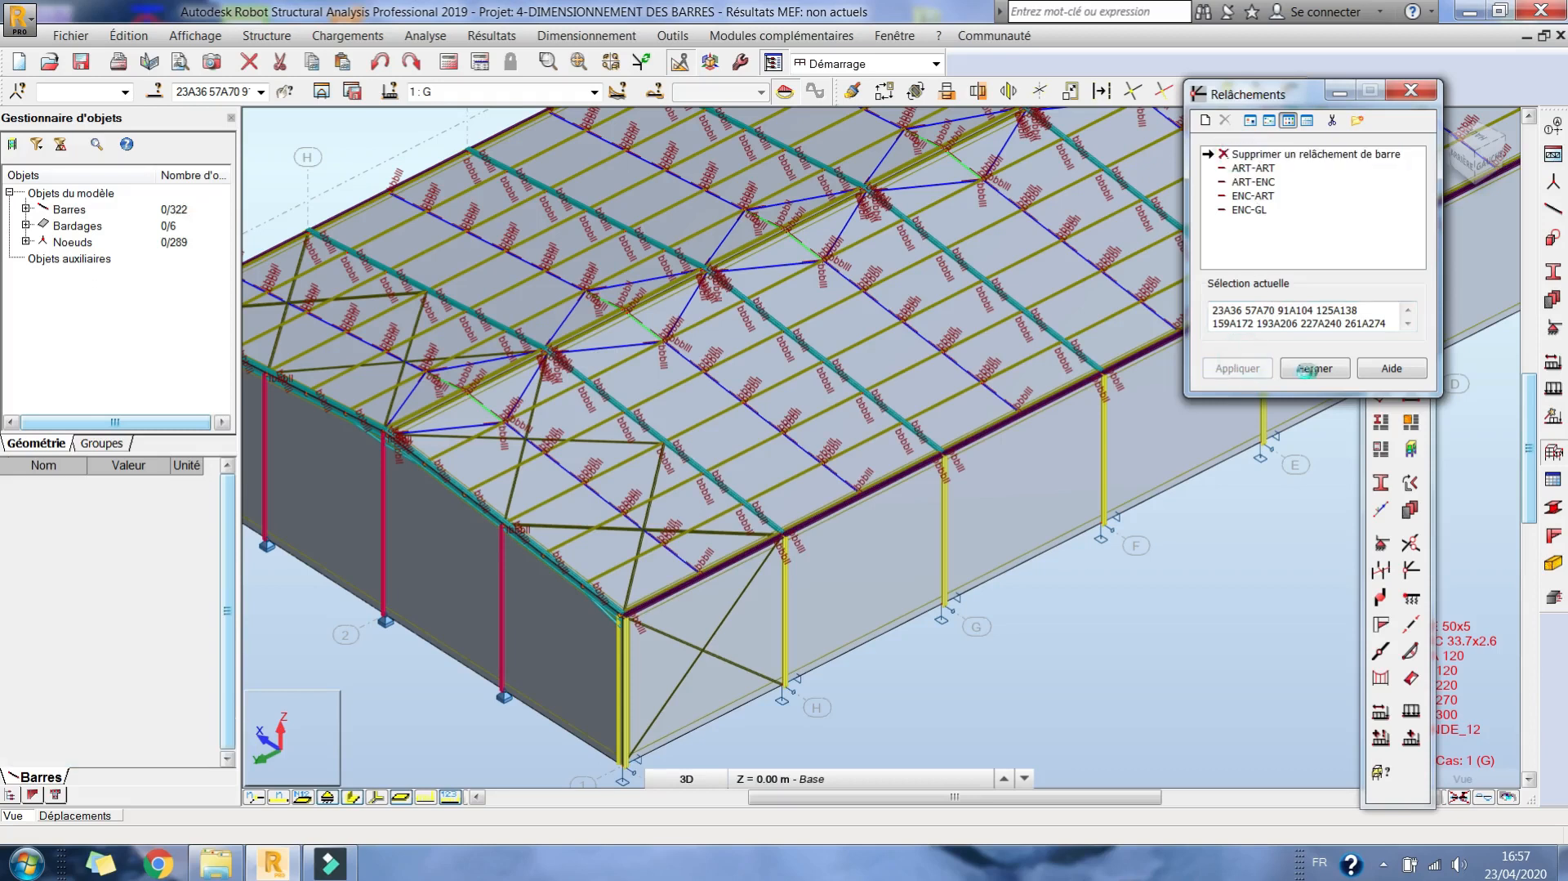
left_click(1317, 369)
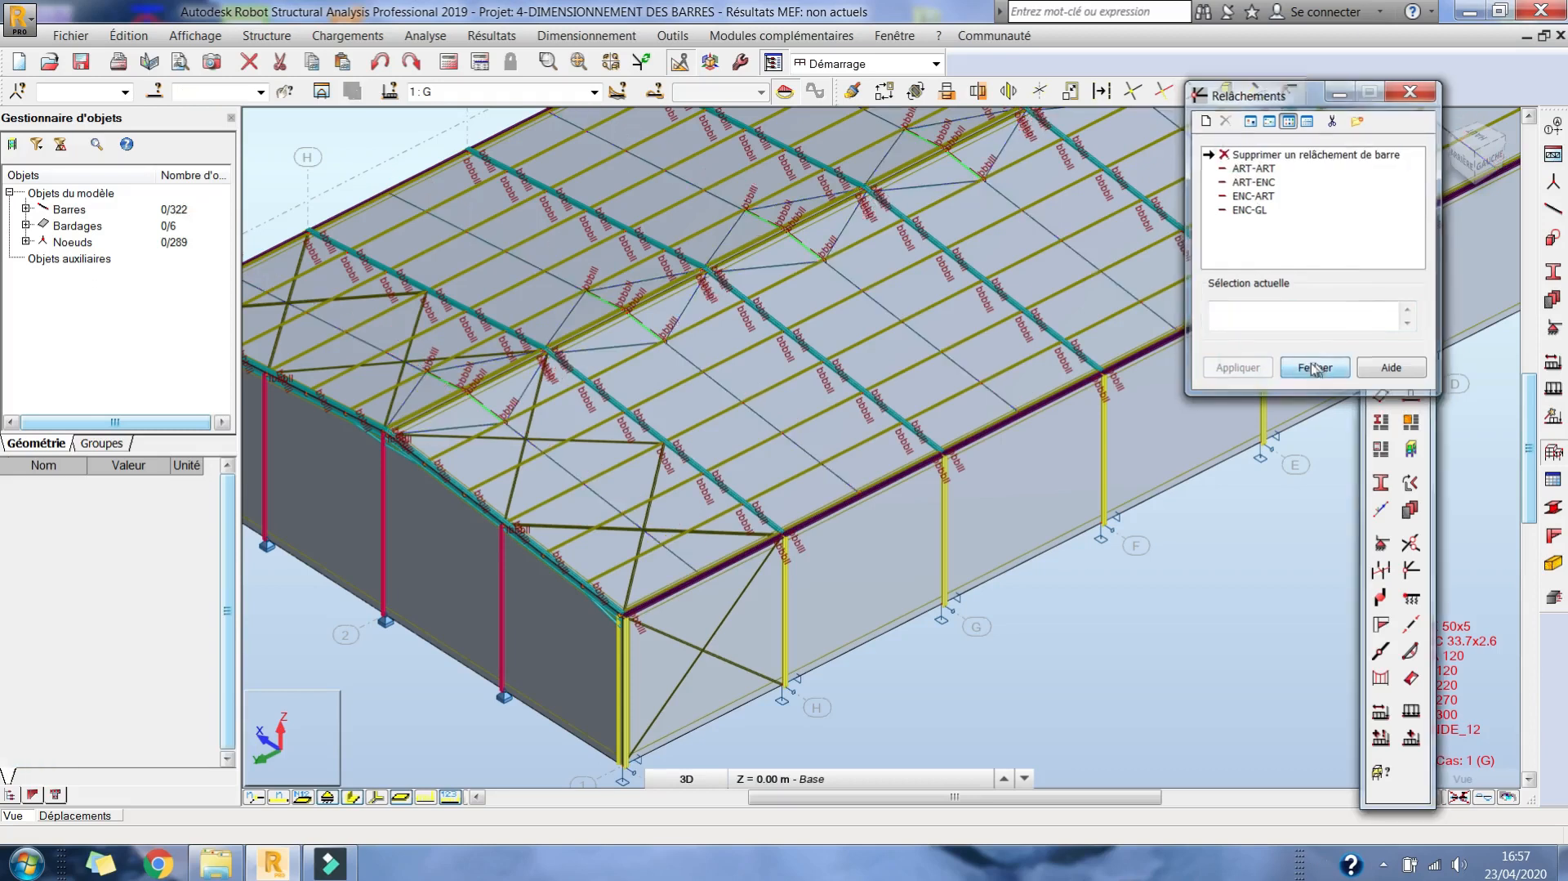
Close the structure definition tools and rerun the structural calculation.
left_click(1554, 451)
left_click(450, 65)
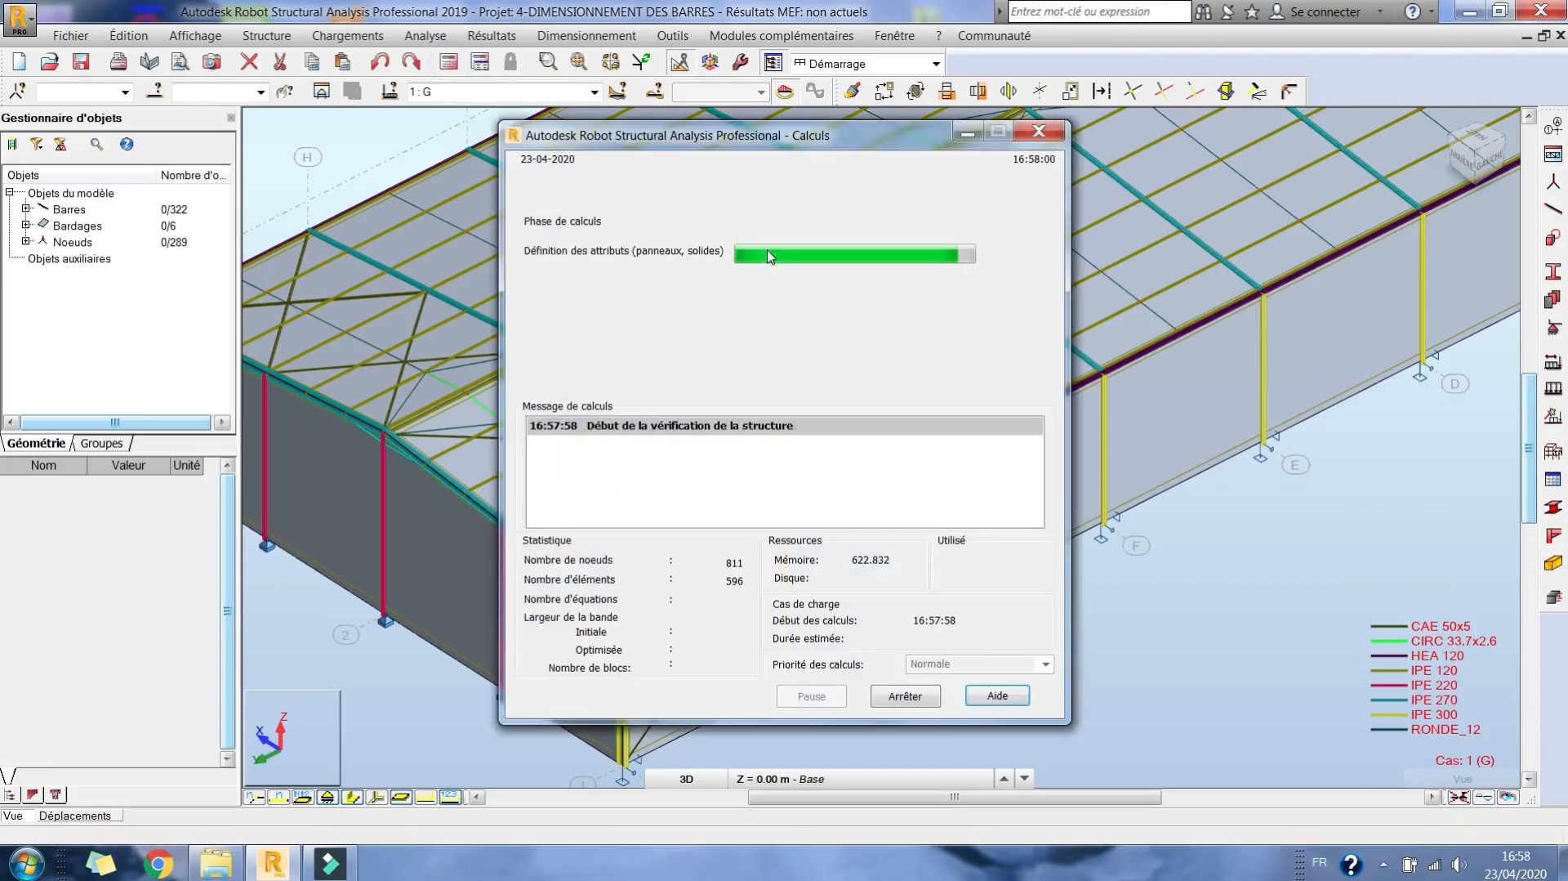
left_click(1383, 862)
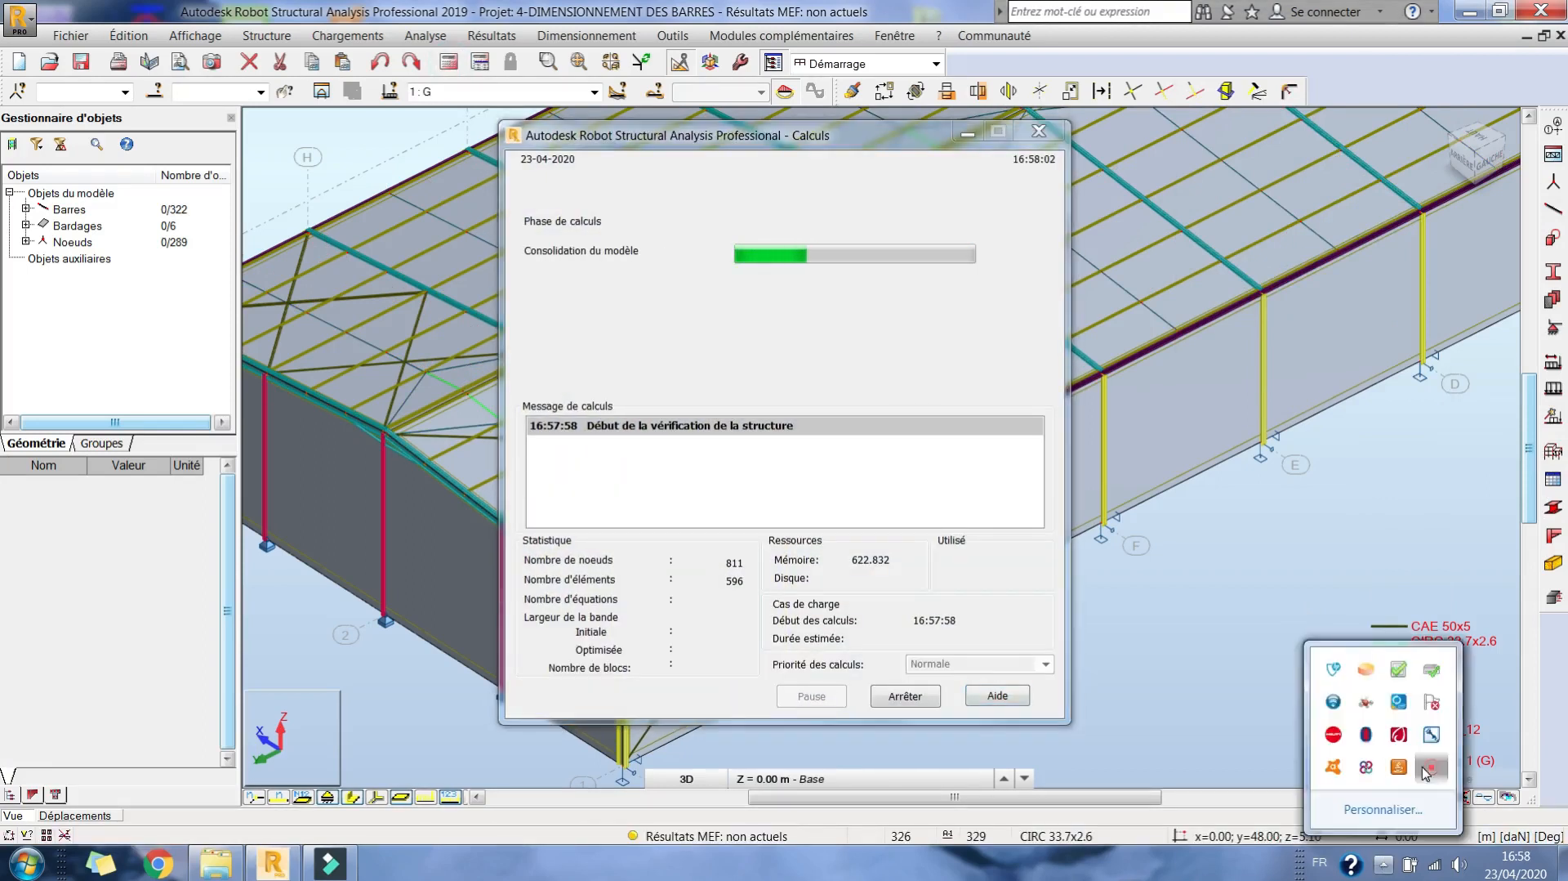
left_click(1431, 766)
left_click(1289, 820)
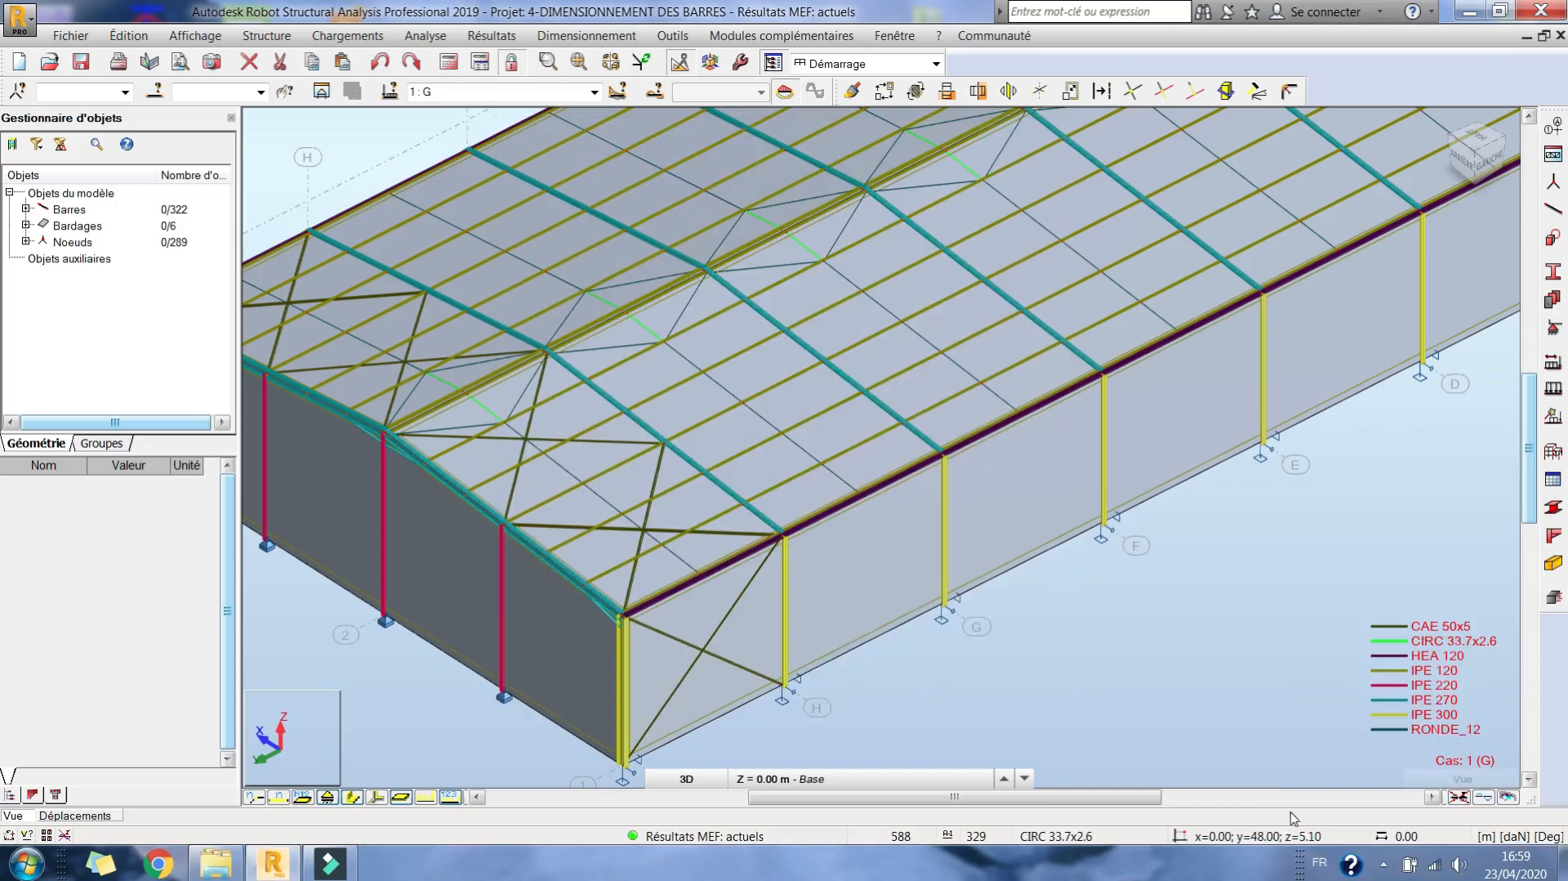
left_click(1383, 862)
left_click(1431, 764)
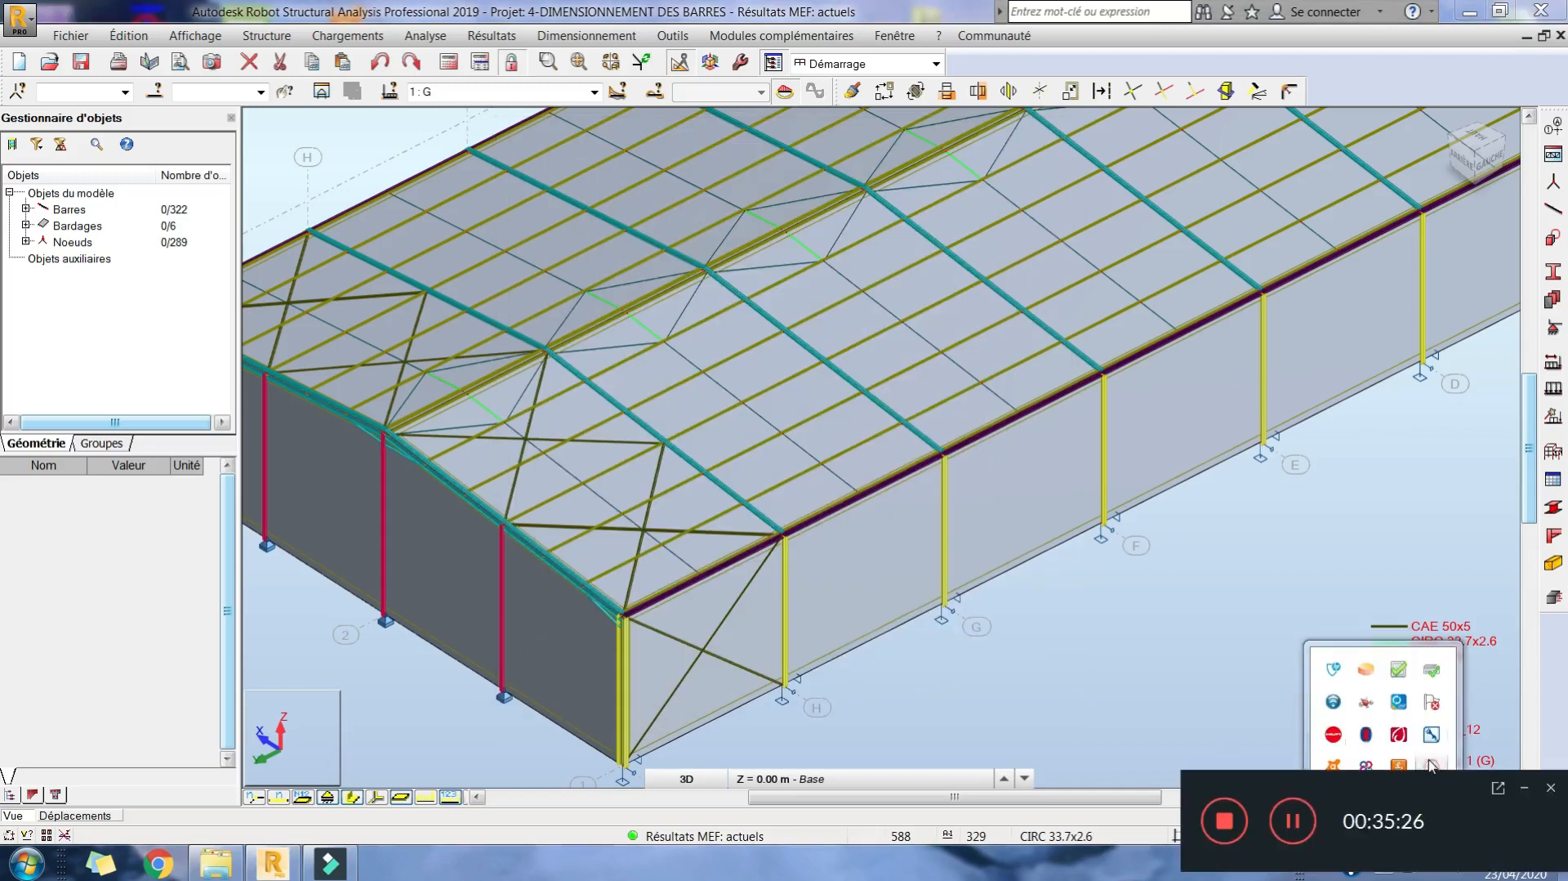
left_click(1194, 571)
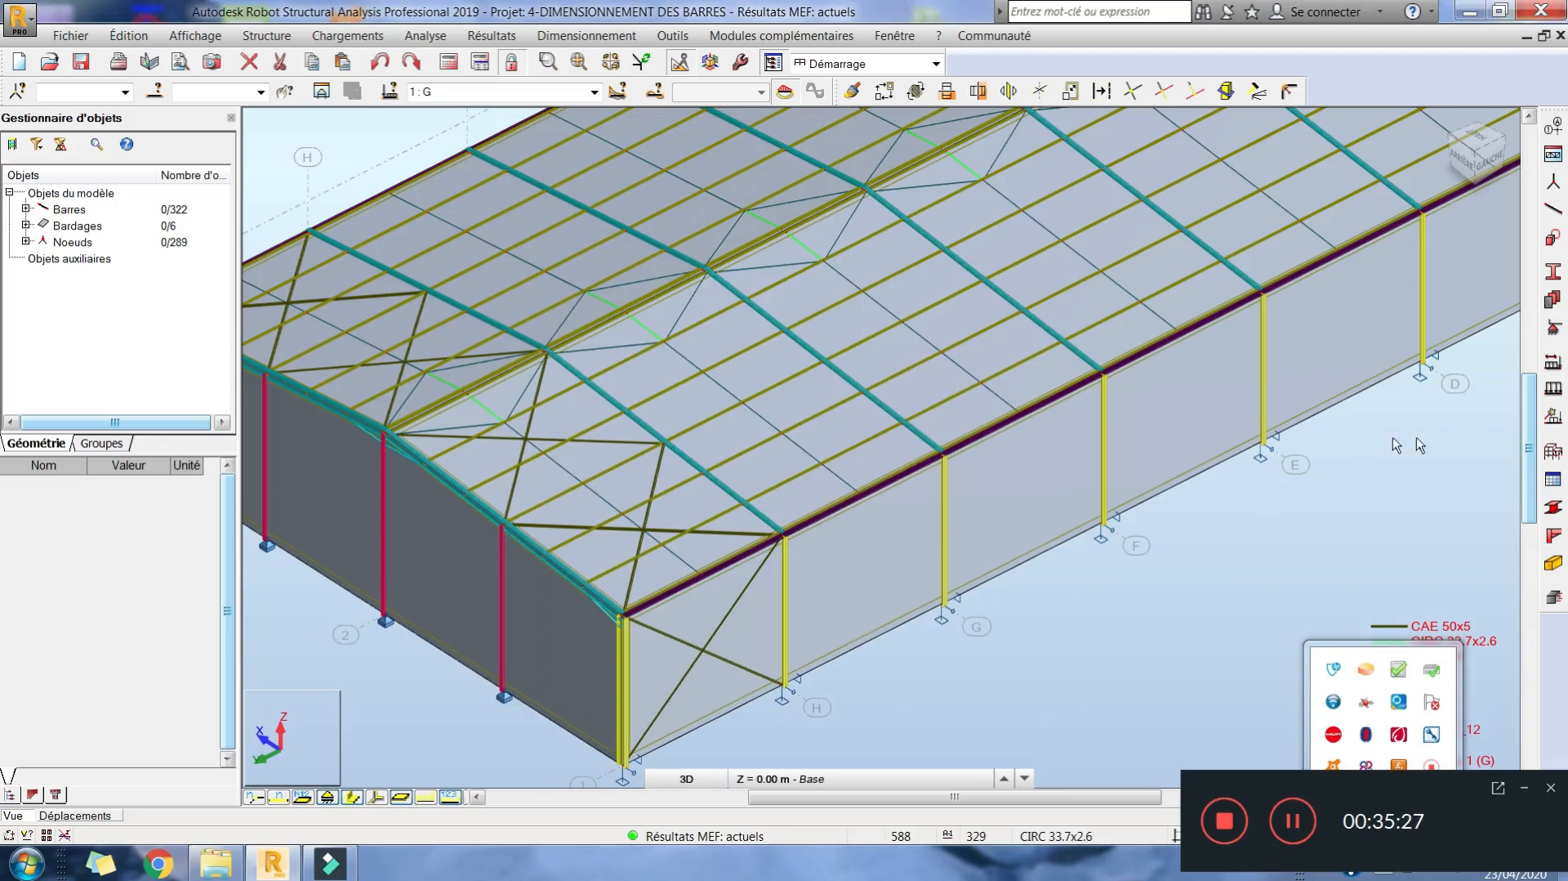
Return to steel design, verify family 7 (LIERNES) at ELU again, and examine the stresses in its full calculation note.
left_click(1553, 509)
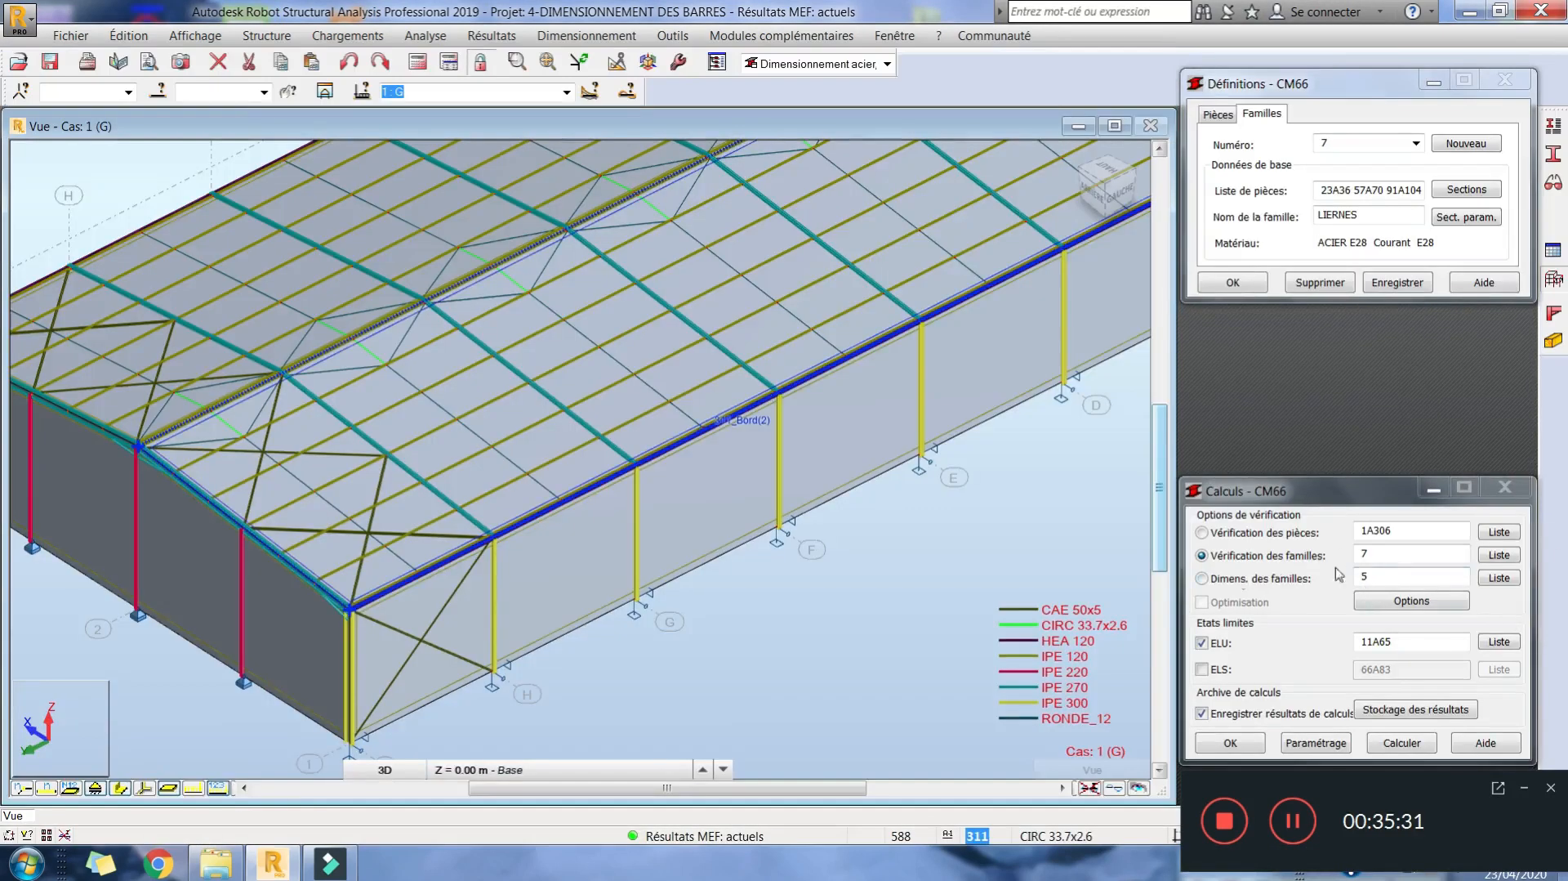
left_click(1415, 743)
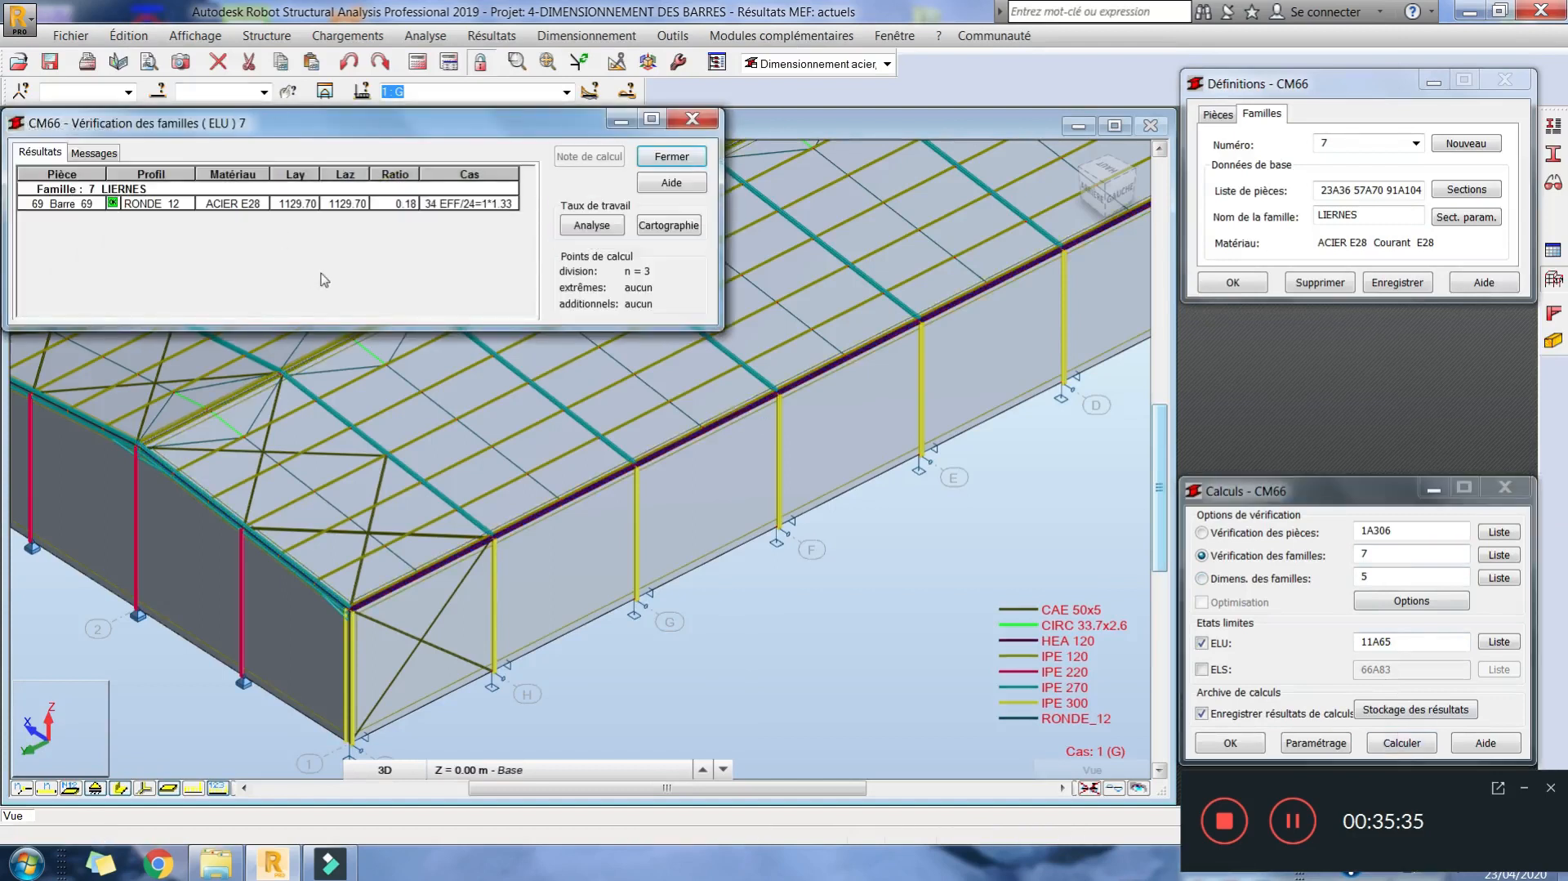
left_click(590, 156)
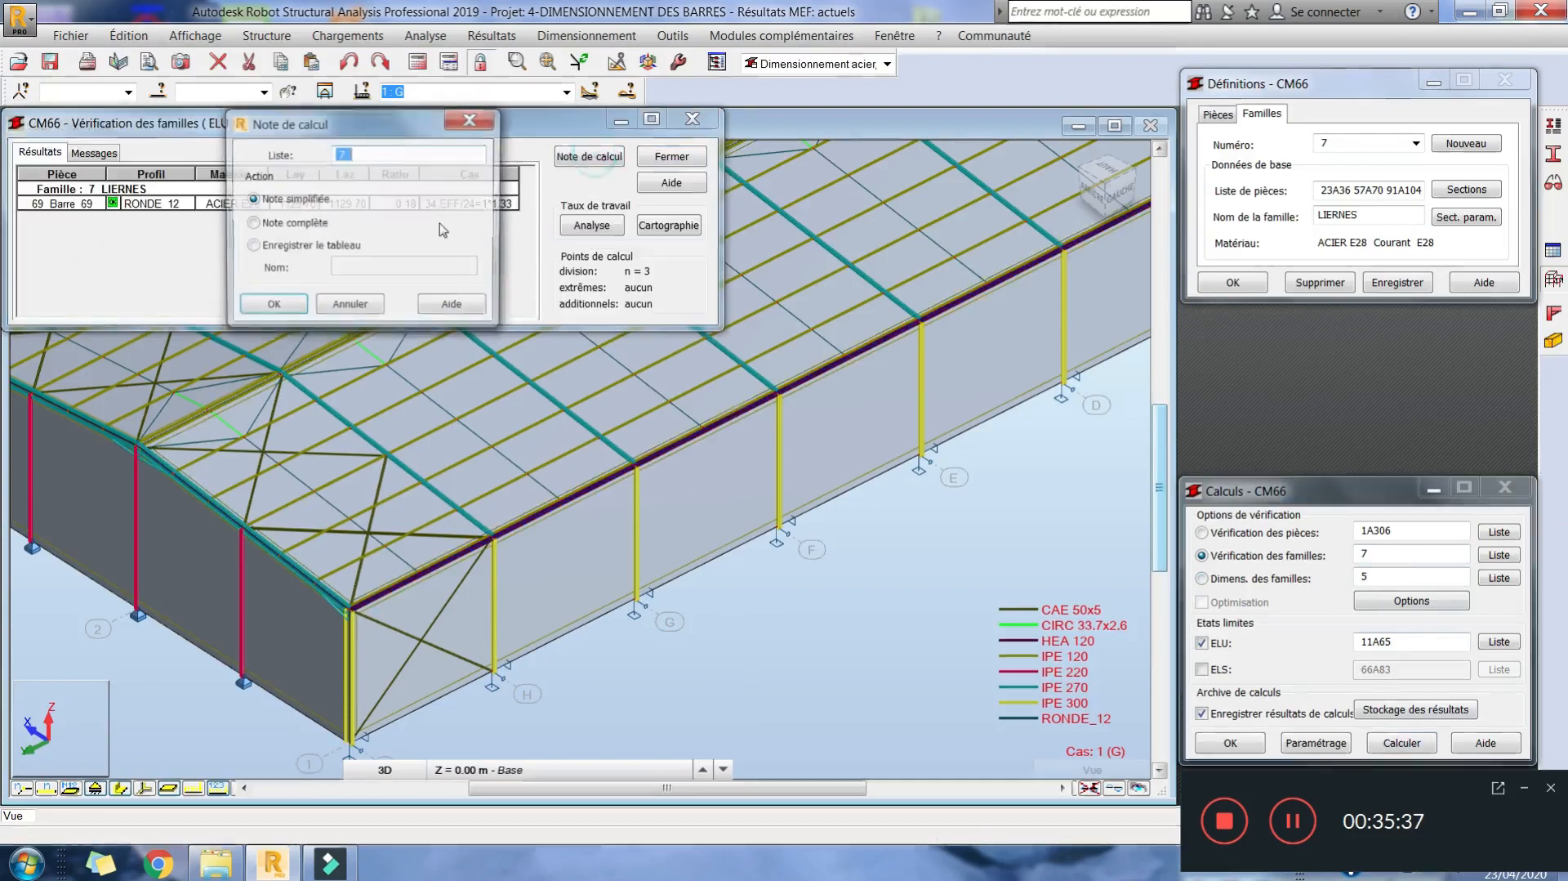
left_click(292, 224)
left_click(272, 307)
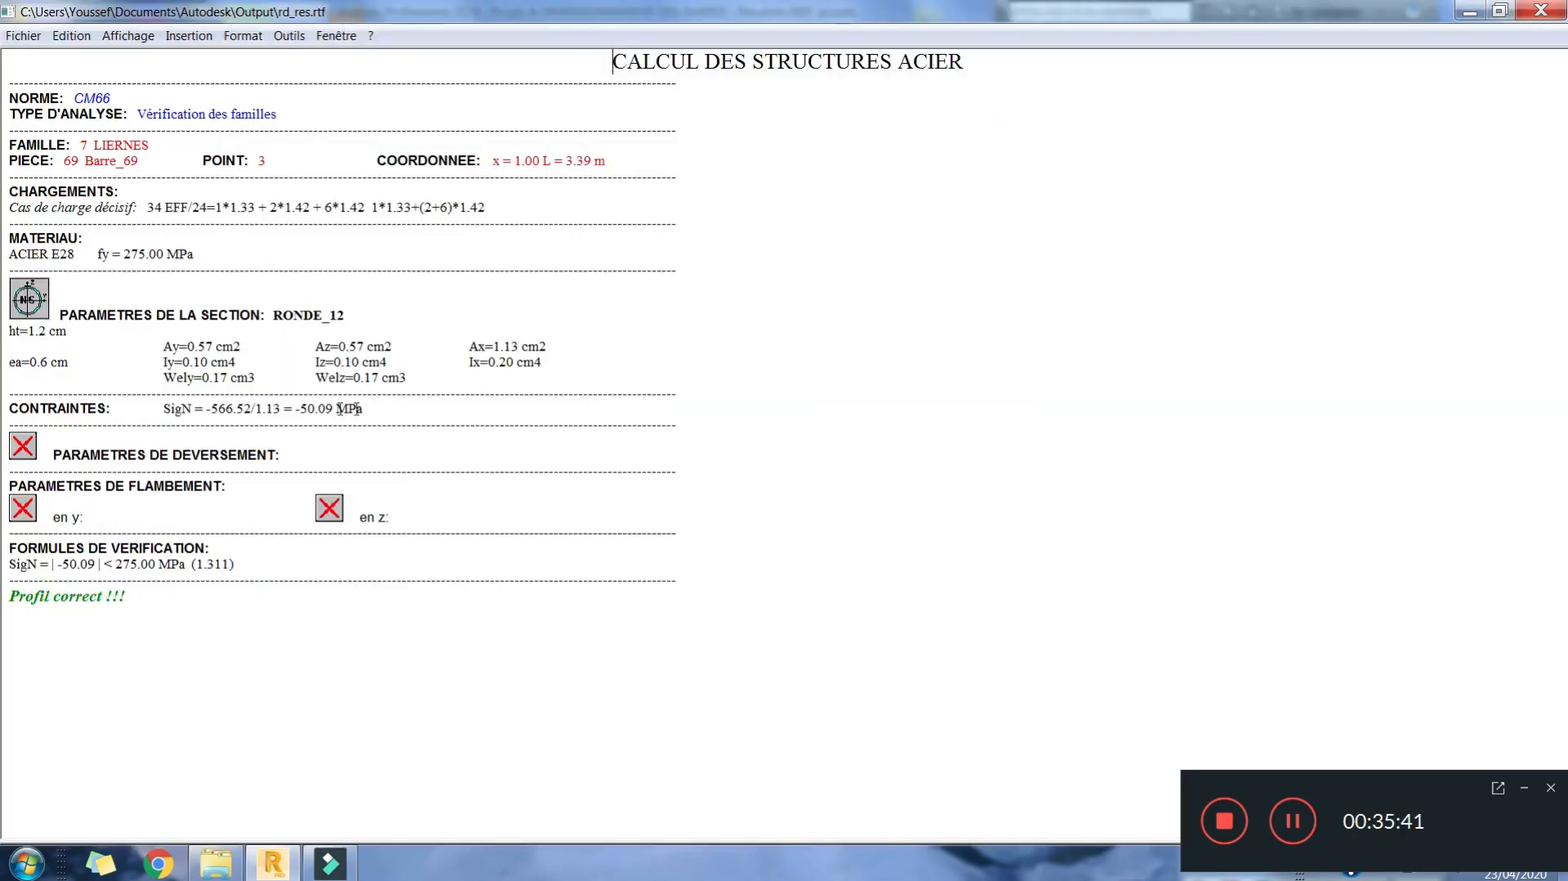
left_click_drag(353, 408, 130, 411)
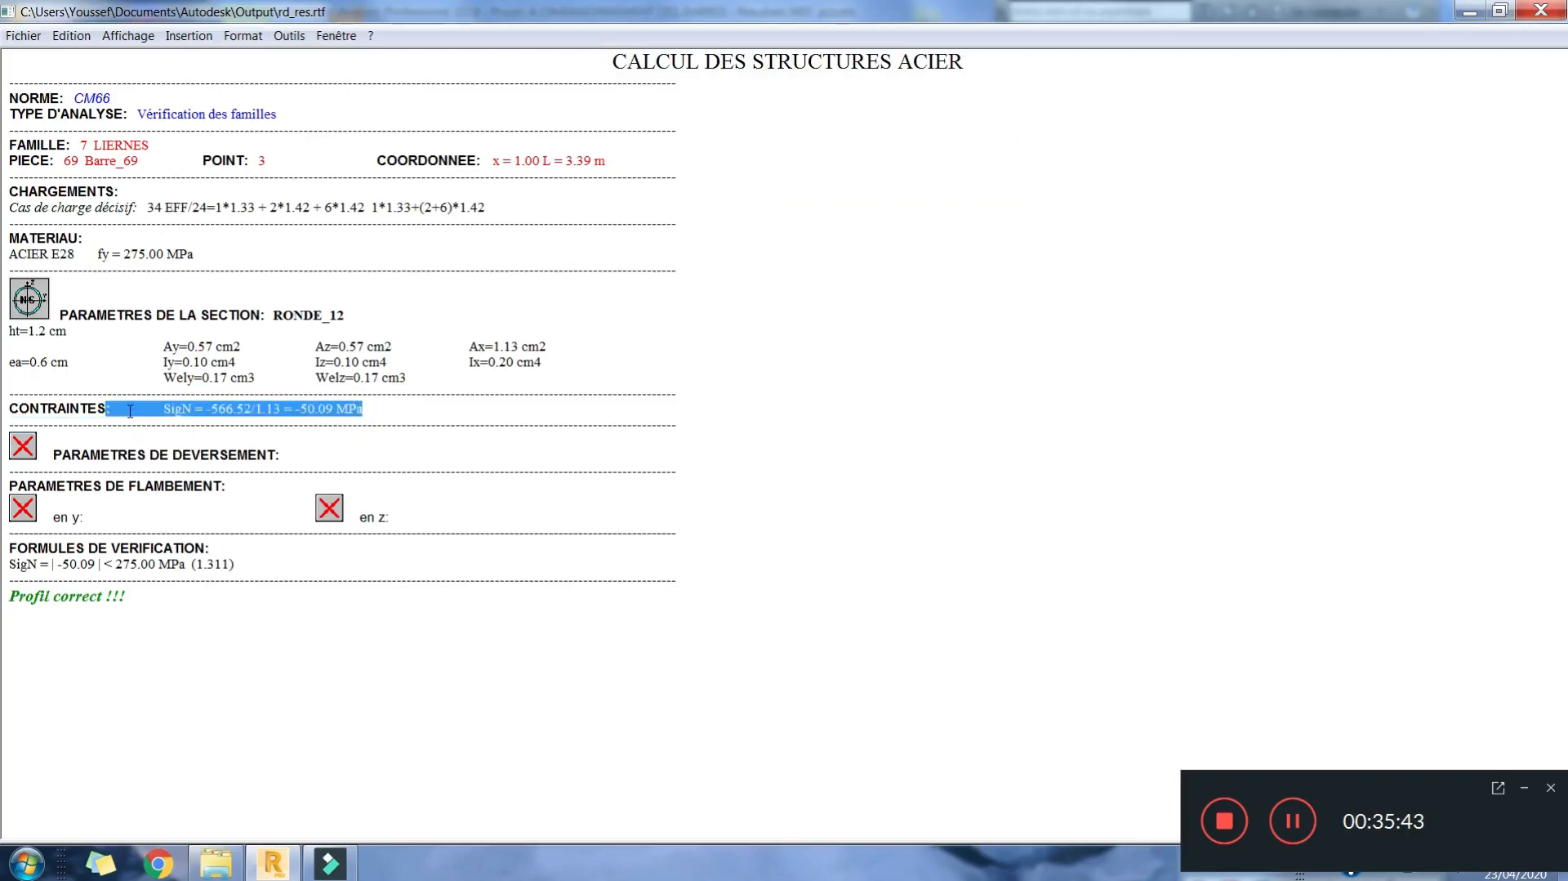
left_click(353, 409)
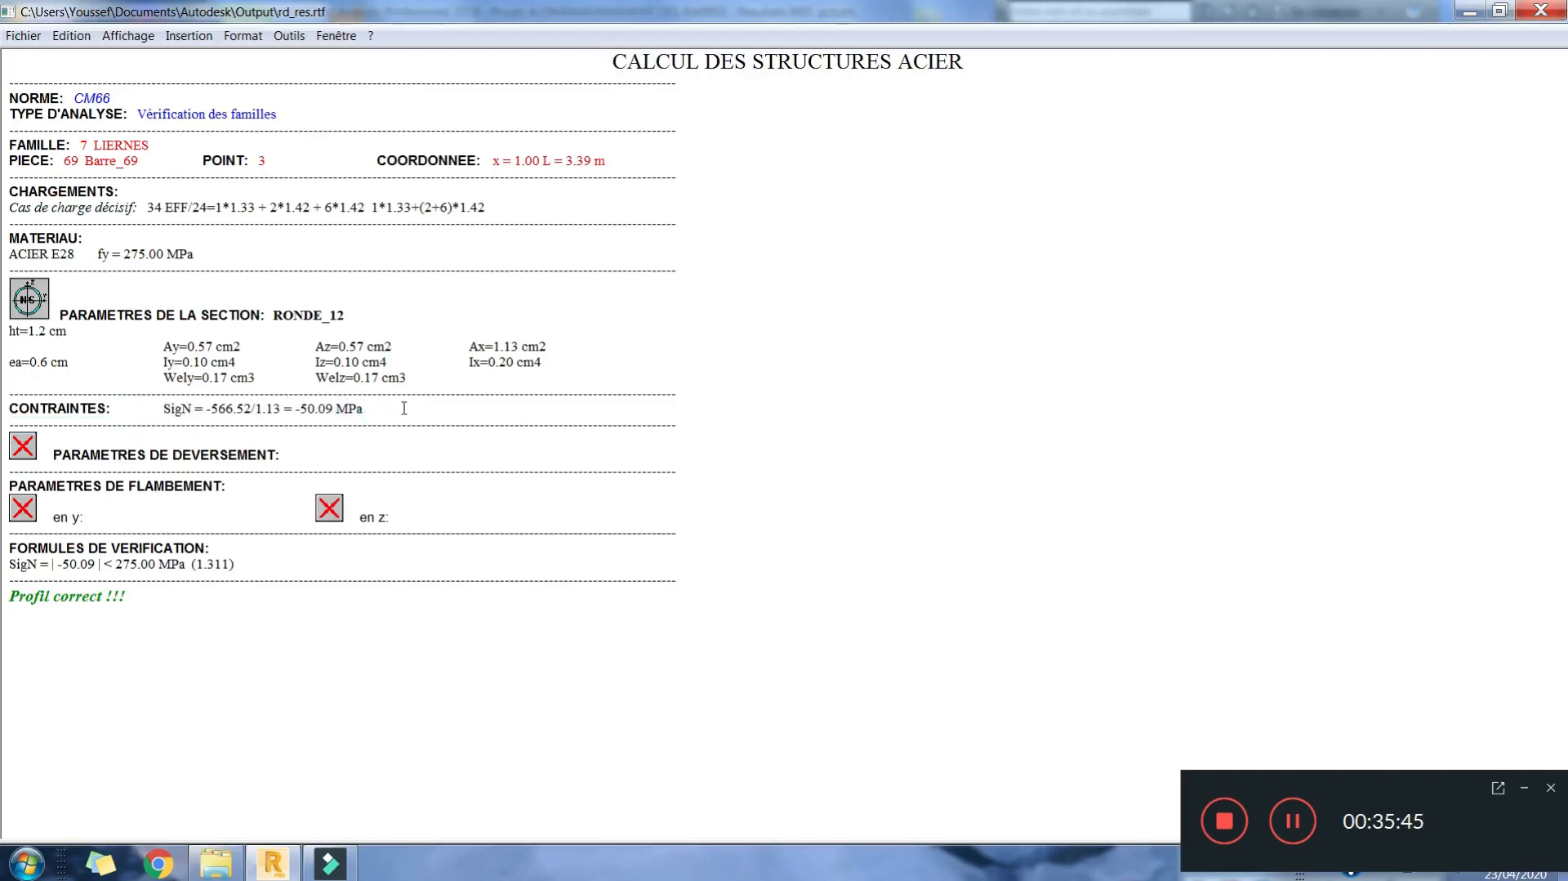
Close the family 7 calculation note and its verification results.
left_click(1541, 8)
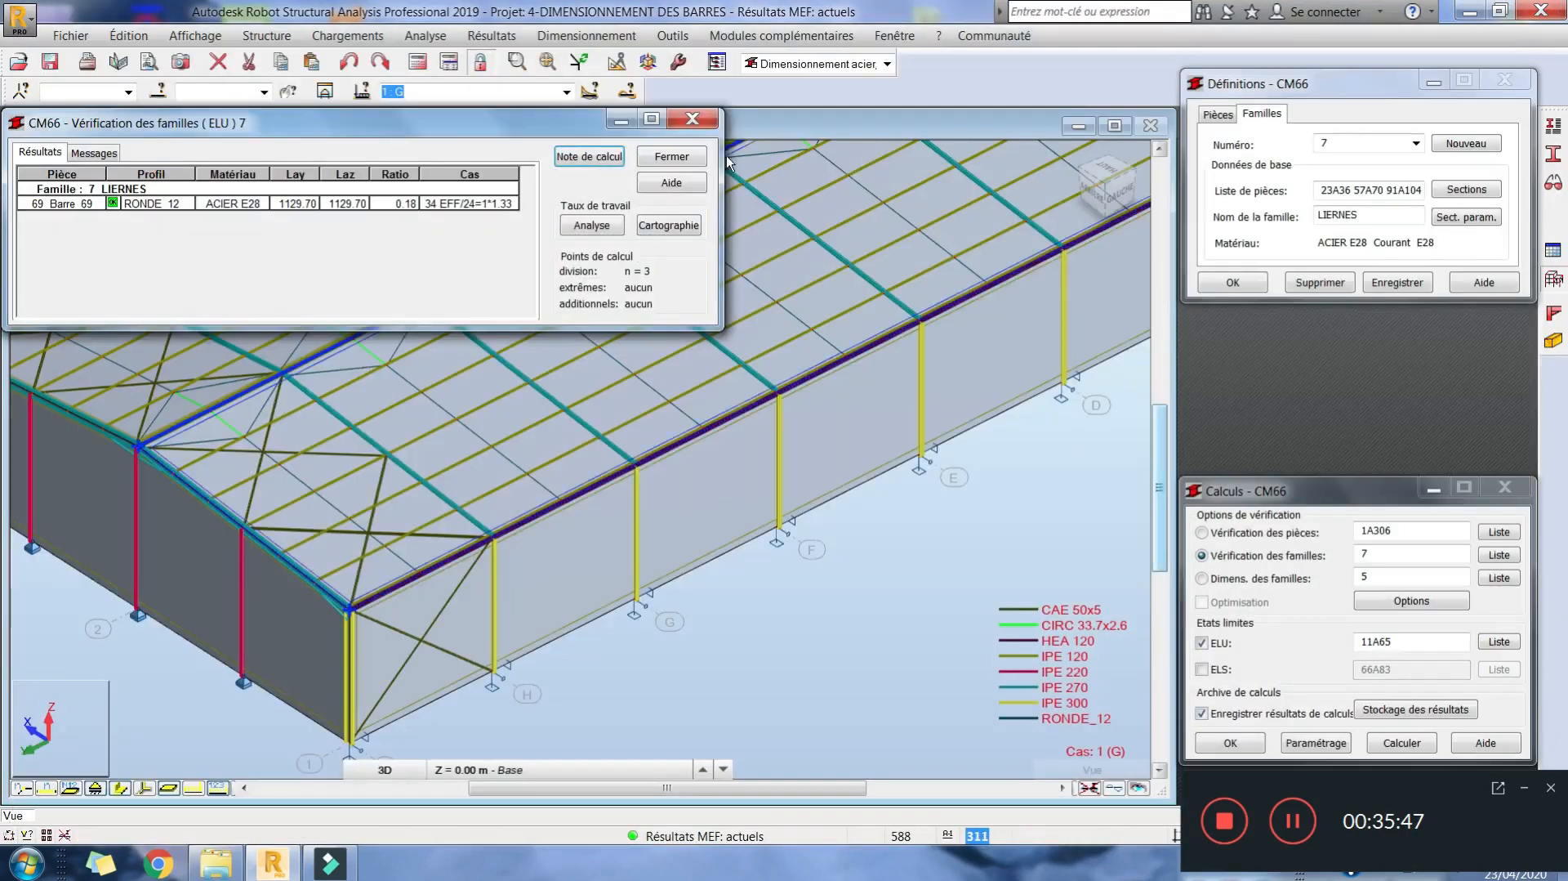
left_click(697, 153)
left_click(262, 280)
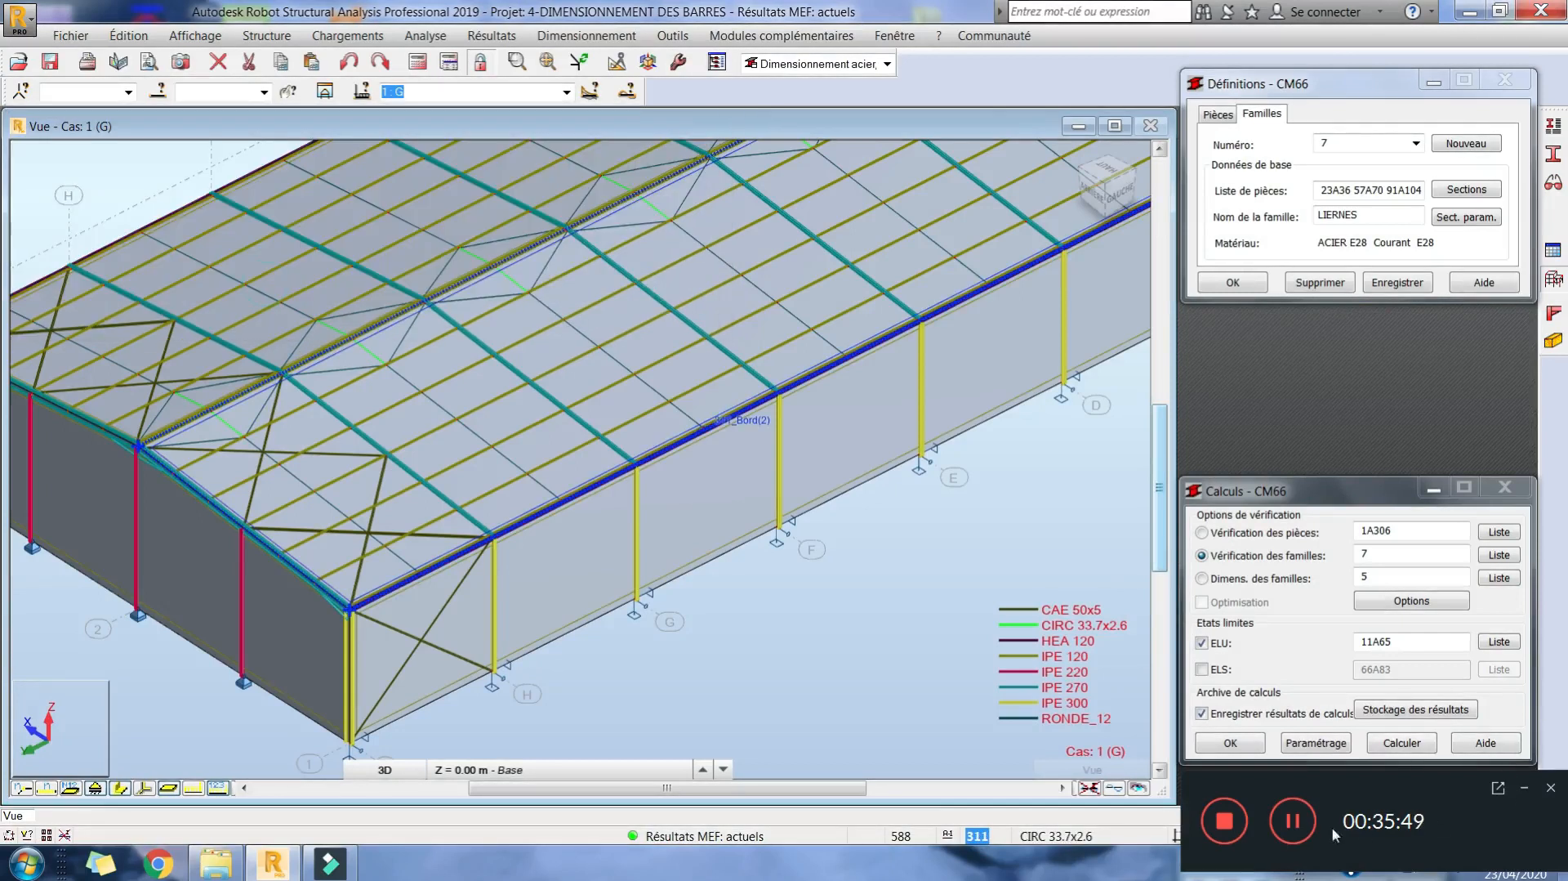
left_click(1296, 823)
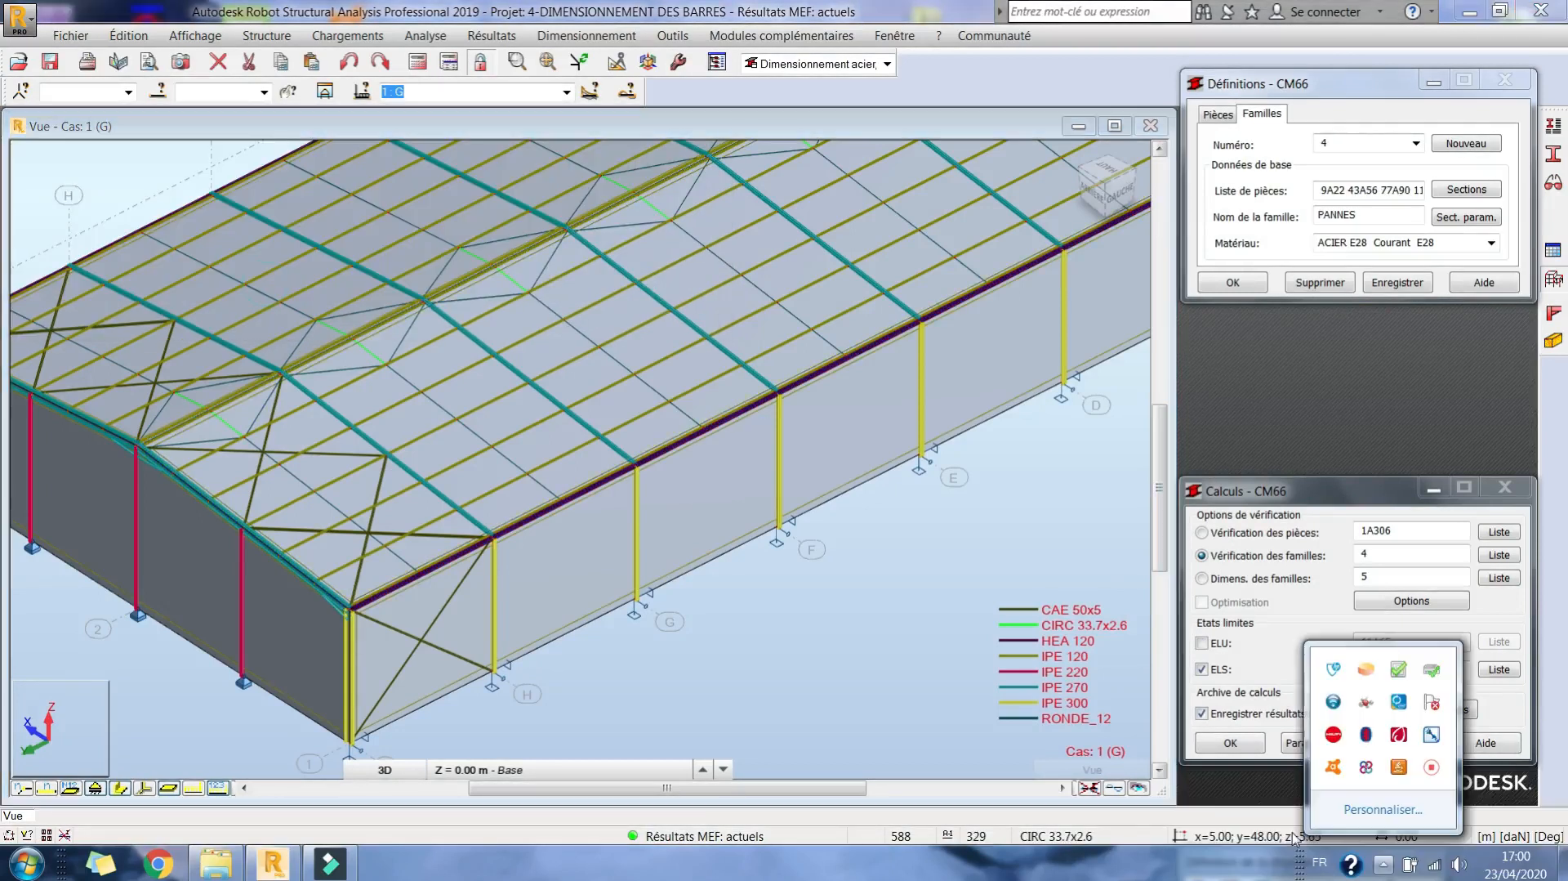
left_click(1388, 866)
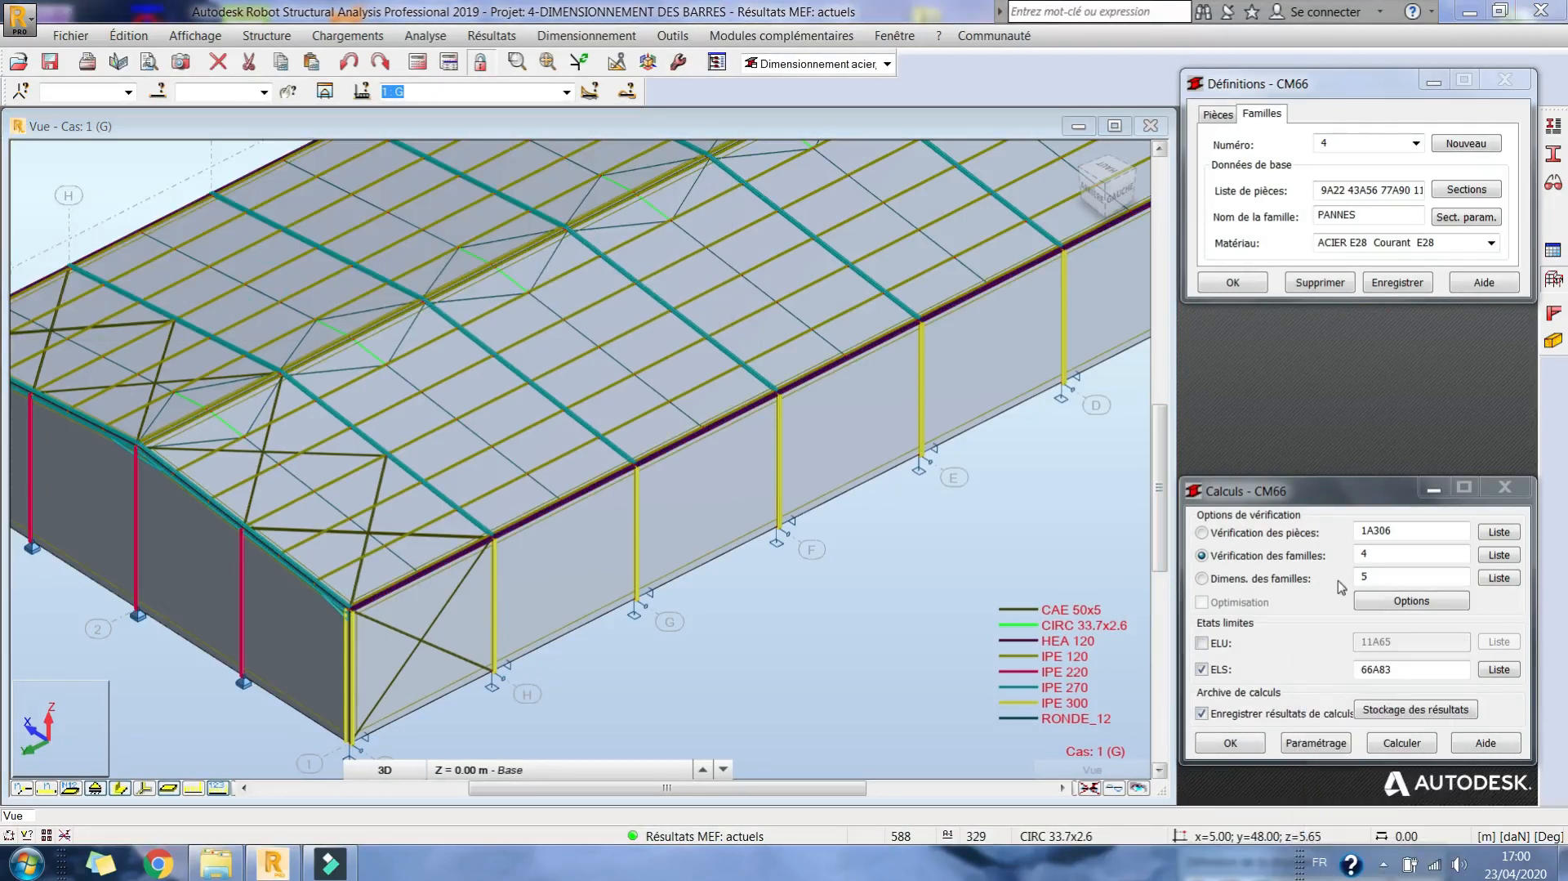
Verify family 4 (PANNES) at the ELS limit state and close the results.
left_click(1390, 557)
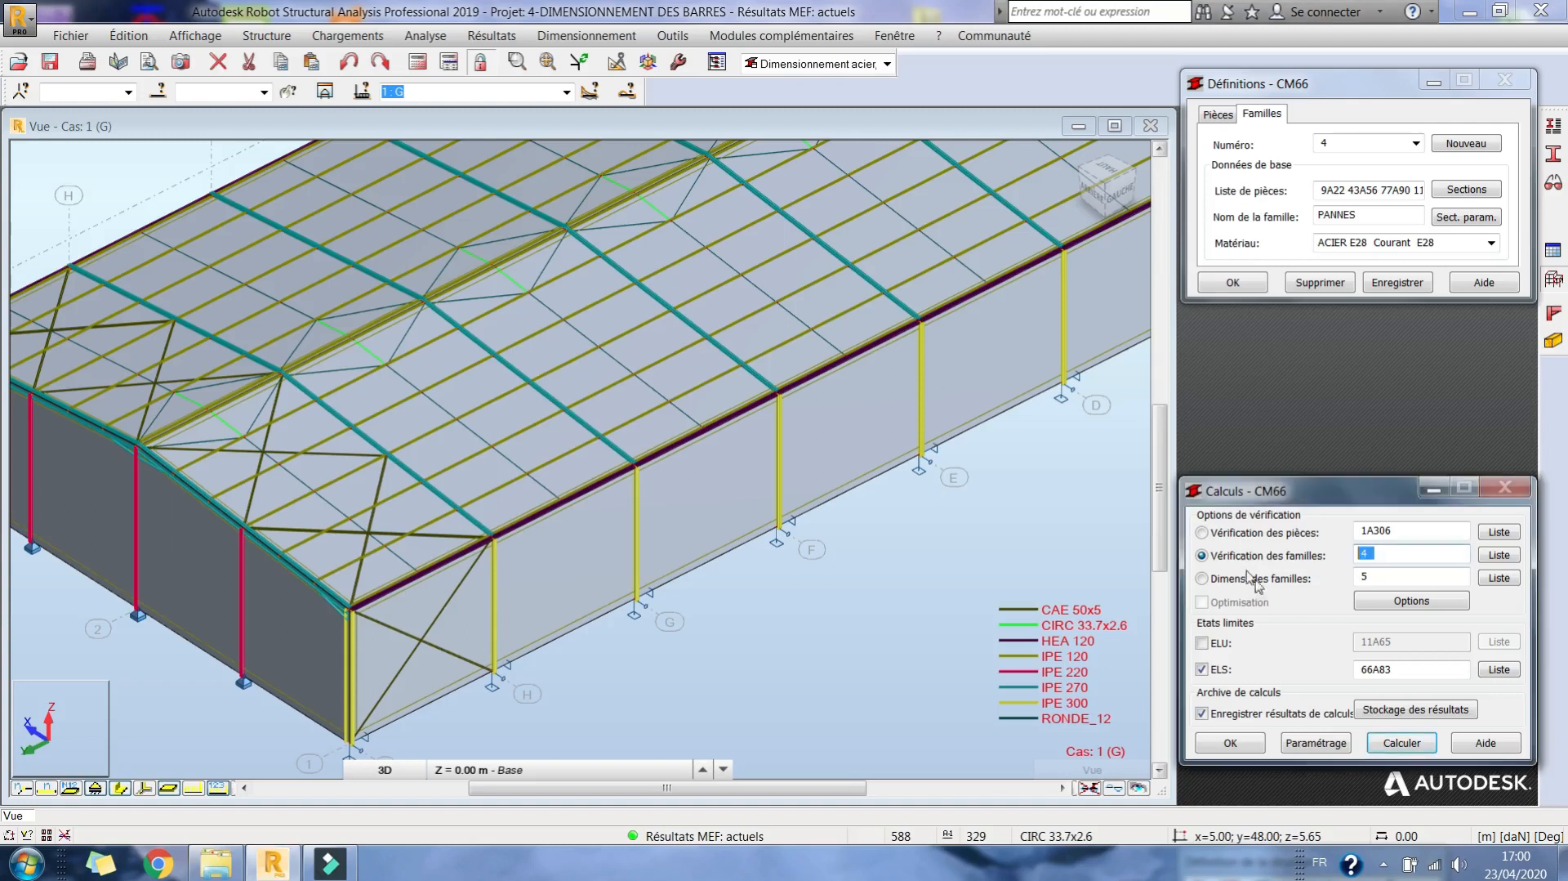
left_click(1416, 747)
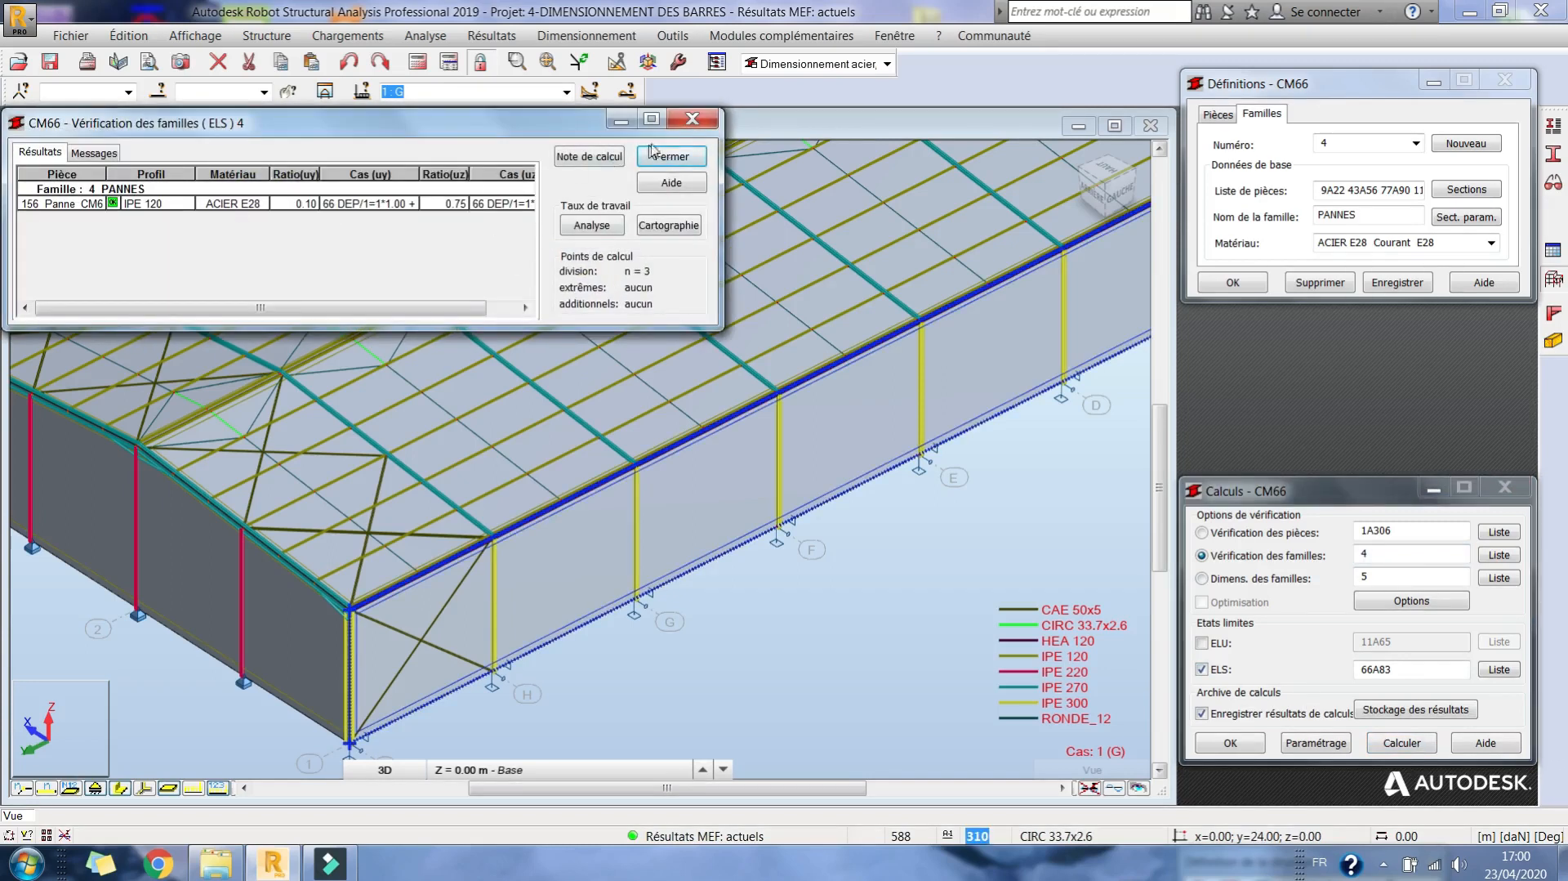
left_click(680, 160)
left_click(252, 288)
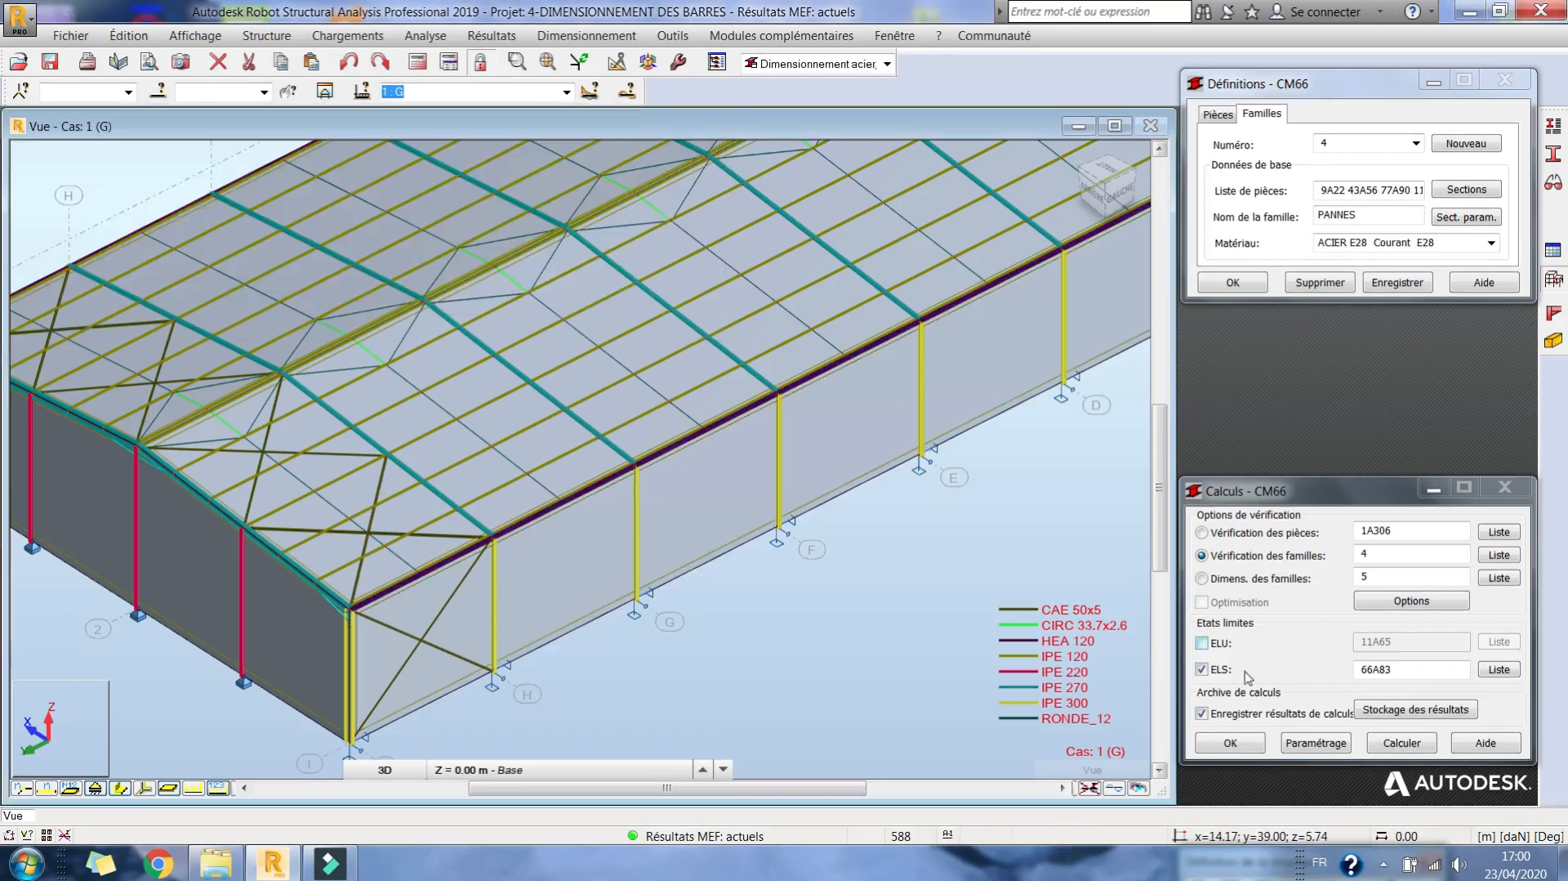
Enable the ELU limit state, verify family 4 (PANNES) again, and close the results.
left_click(1202, 643)
left_click(1402, 742)
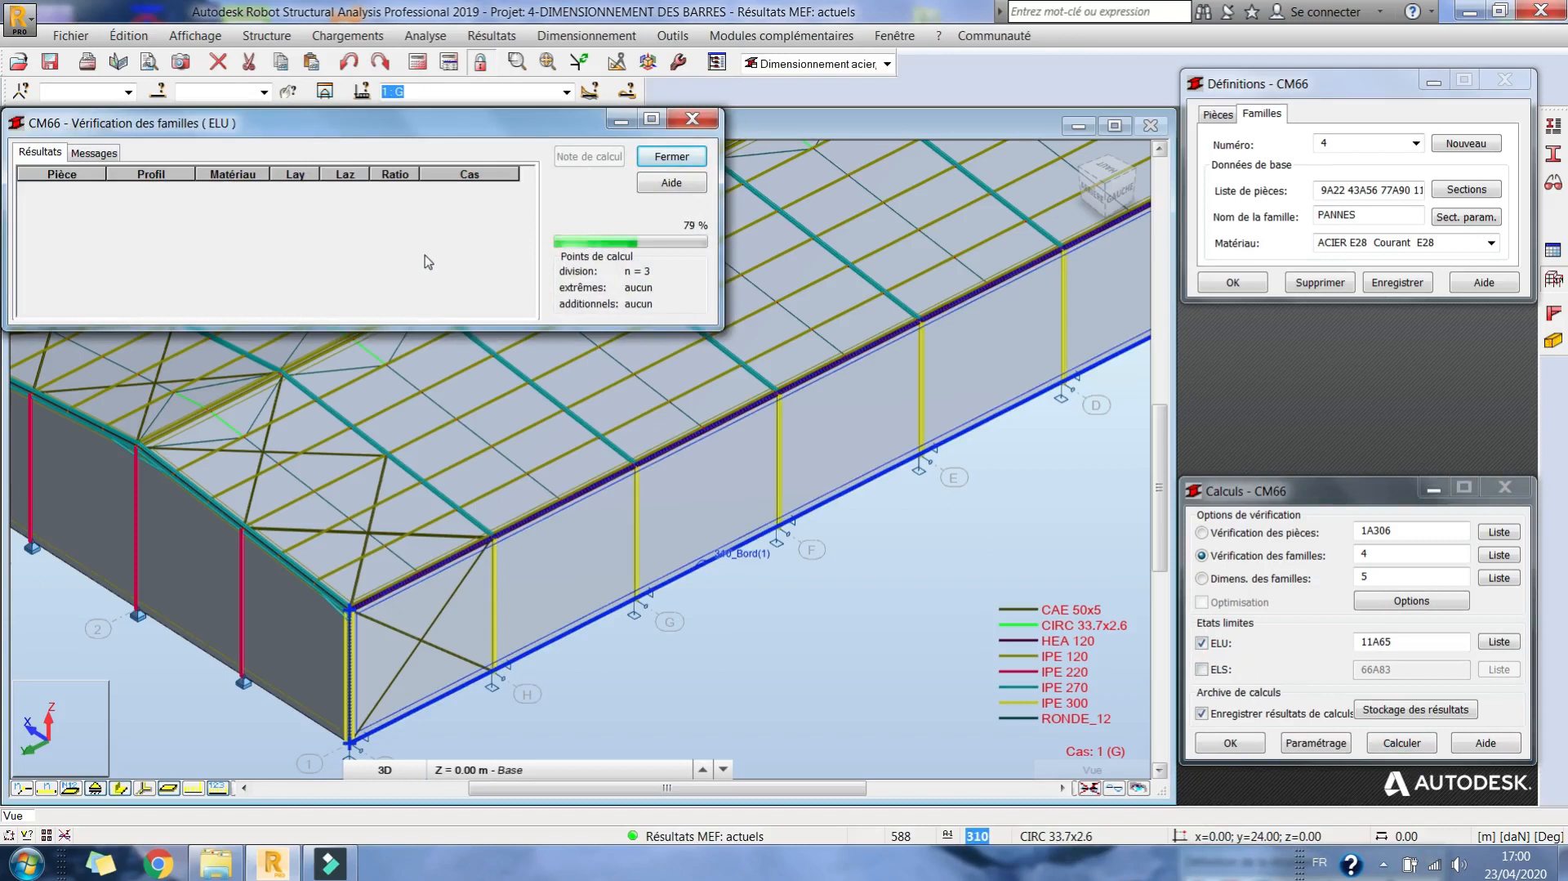
left_click(674, 156)
left_click(222, 296)
Leave steel design for the Démarrage layout and bring the full length of the hall into view.
left_click(817, 62)
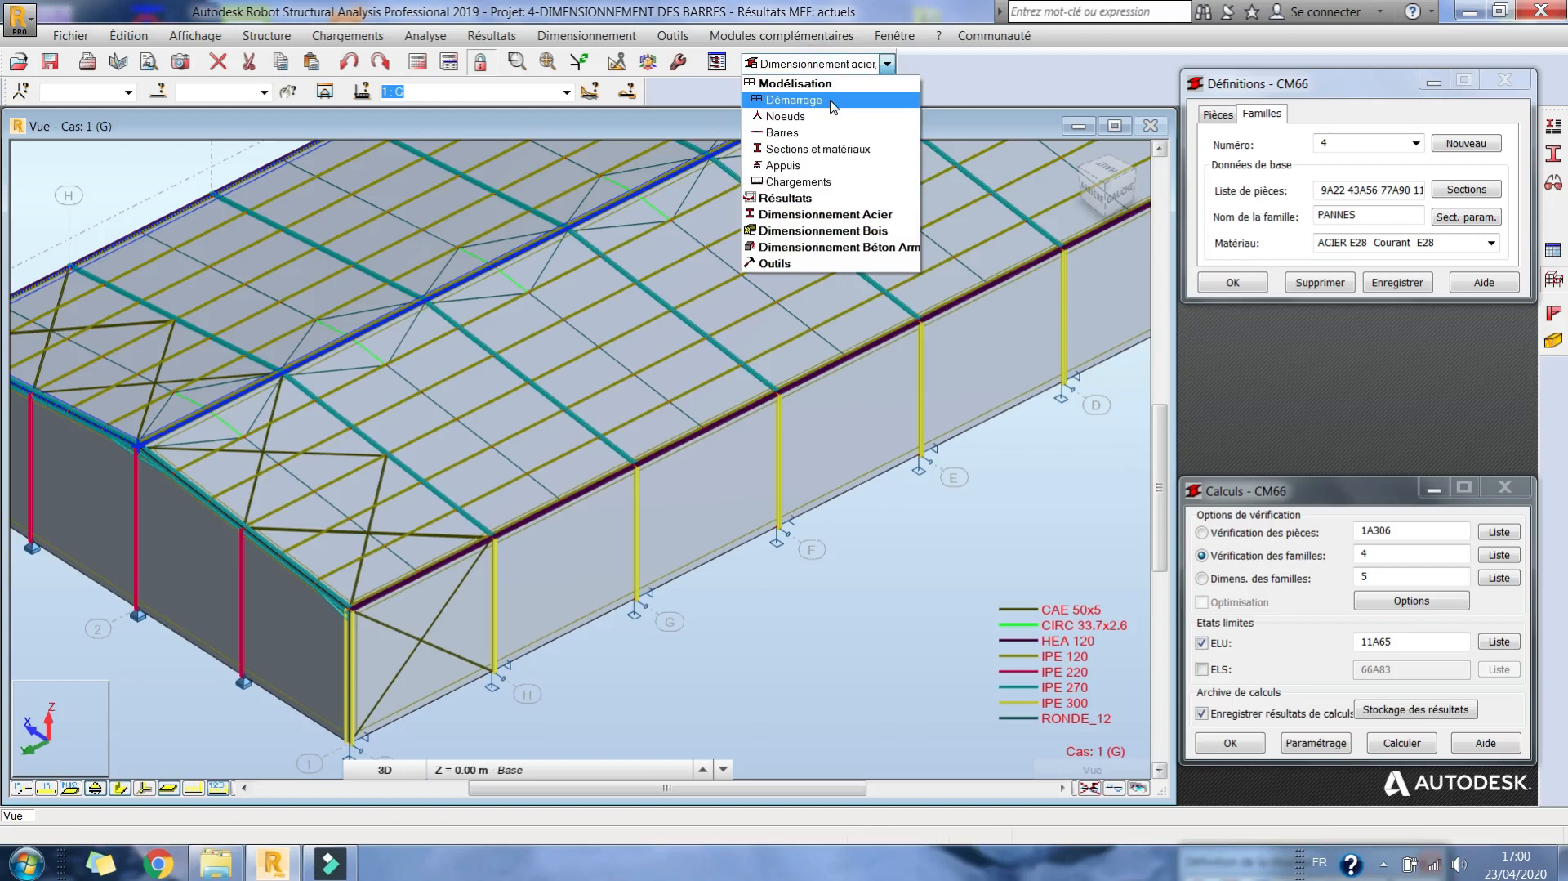
left_click(831, 100)
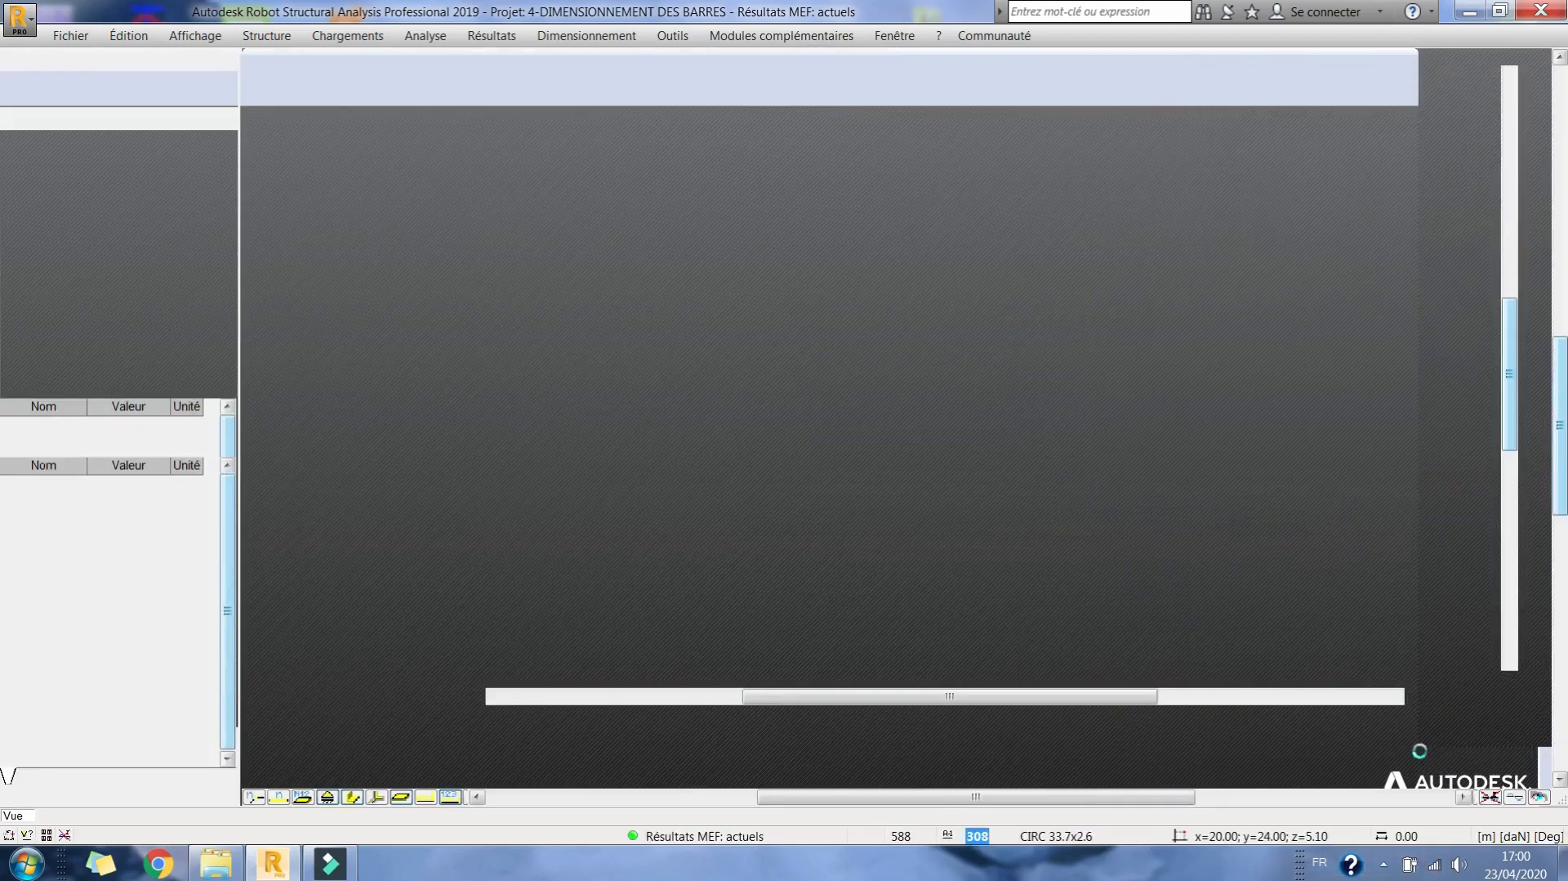
middle_click_drag(1308, 531, 1176, 491)
scroll(1176, 490, "down", 5)
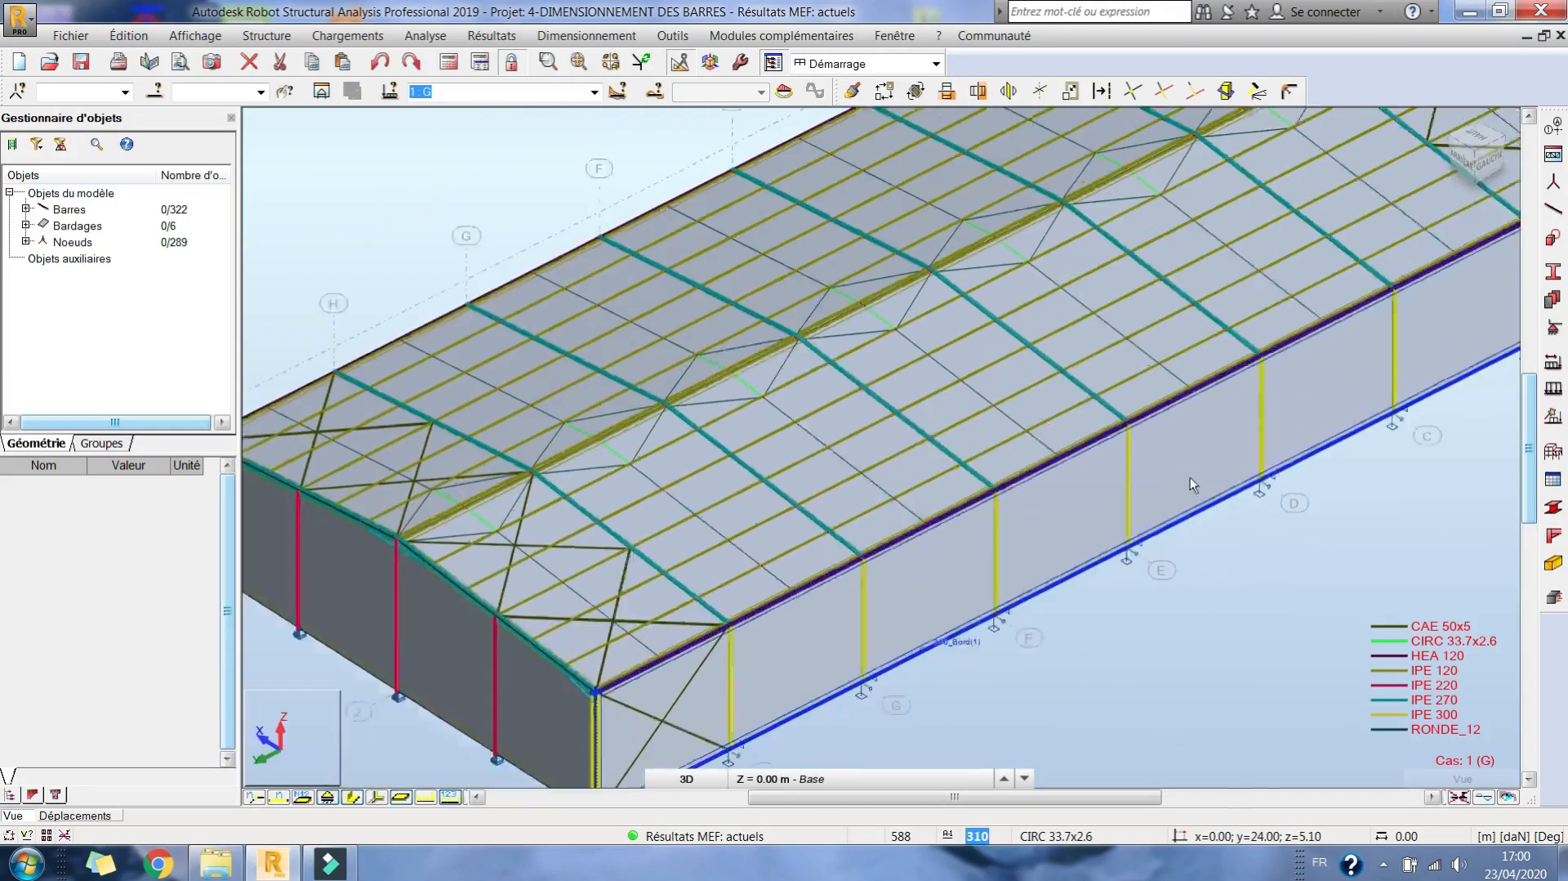
middle_click_drag(987, 358, 968, 322)
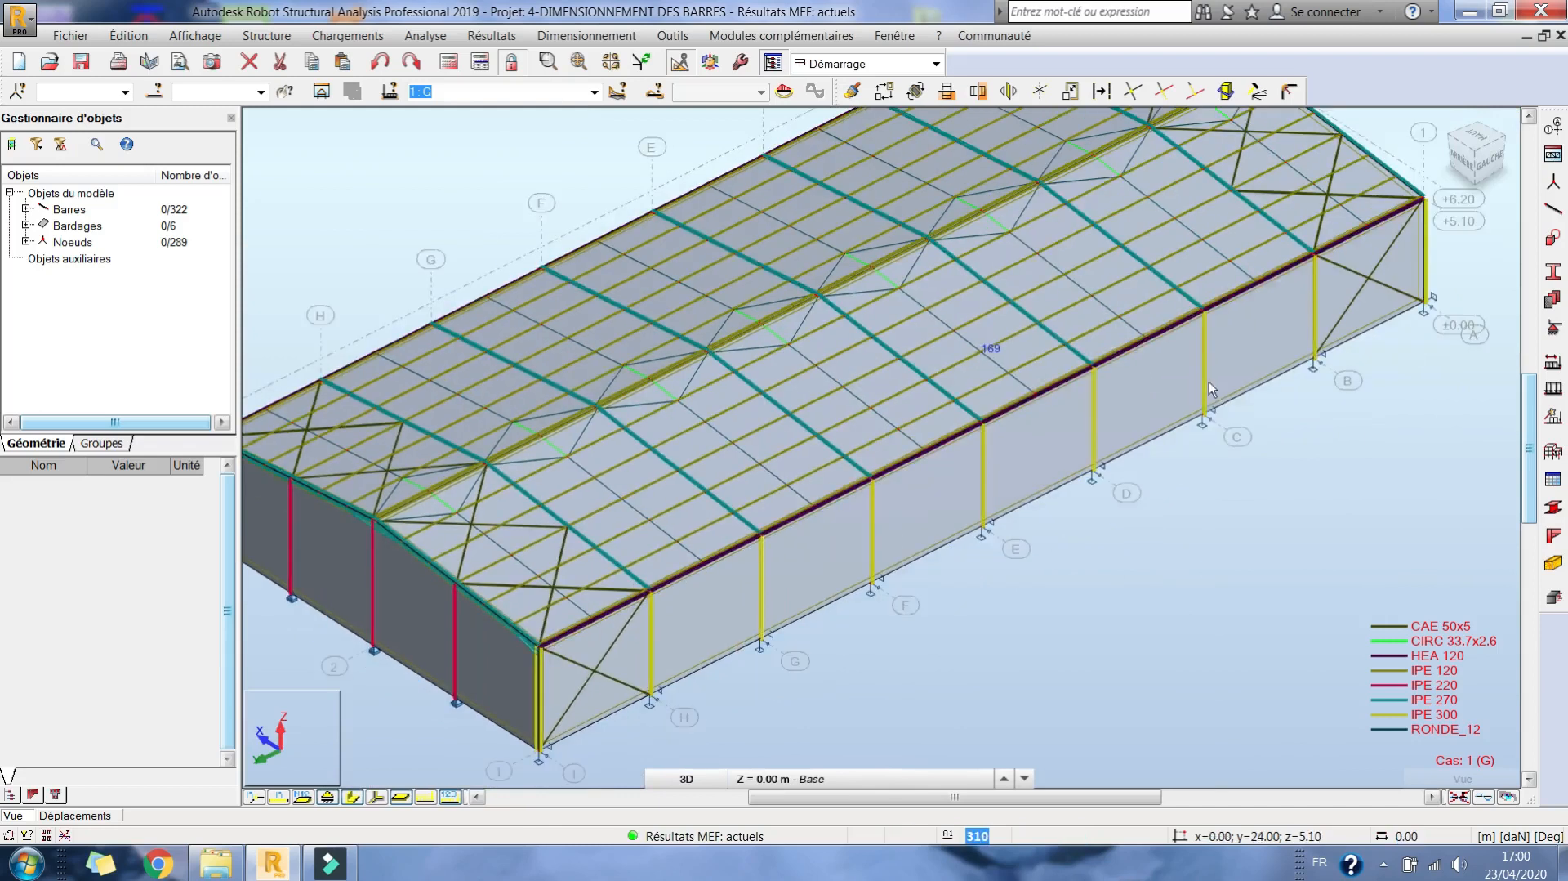
middle_click_drag(1203, 378, 1151, 370)
mouse_move(1225, 412)
middle_mouse_down()
mouse_move(1224, 377)
mouse_move(1250, 428)
middle_mouse_up()
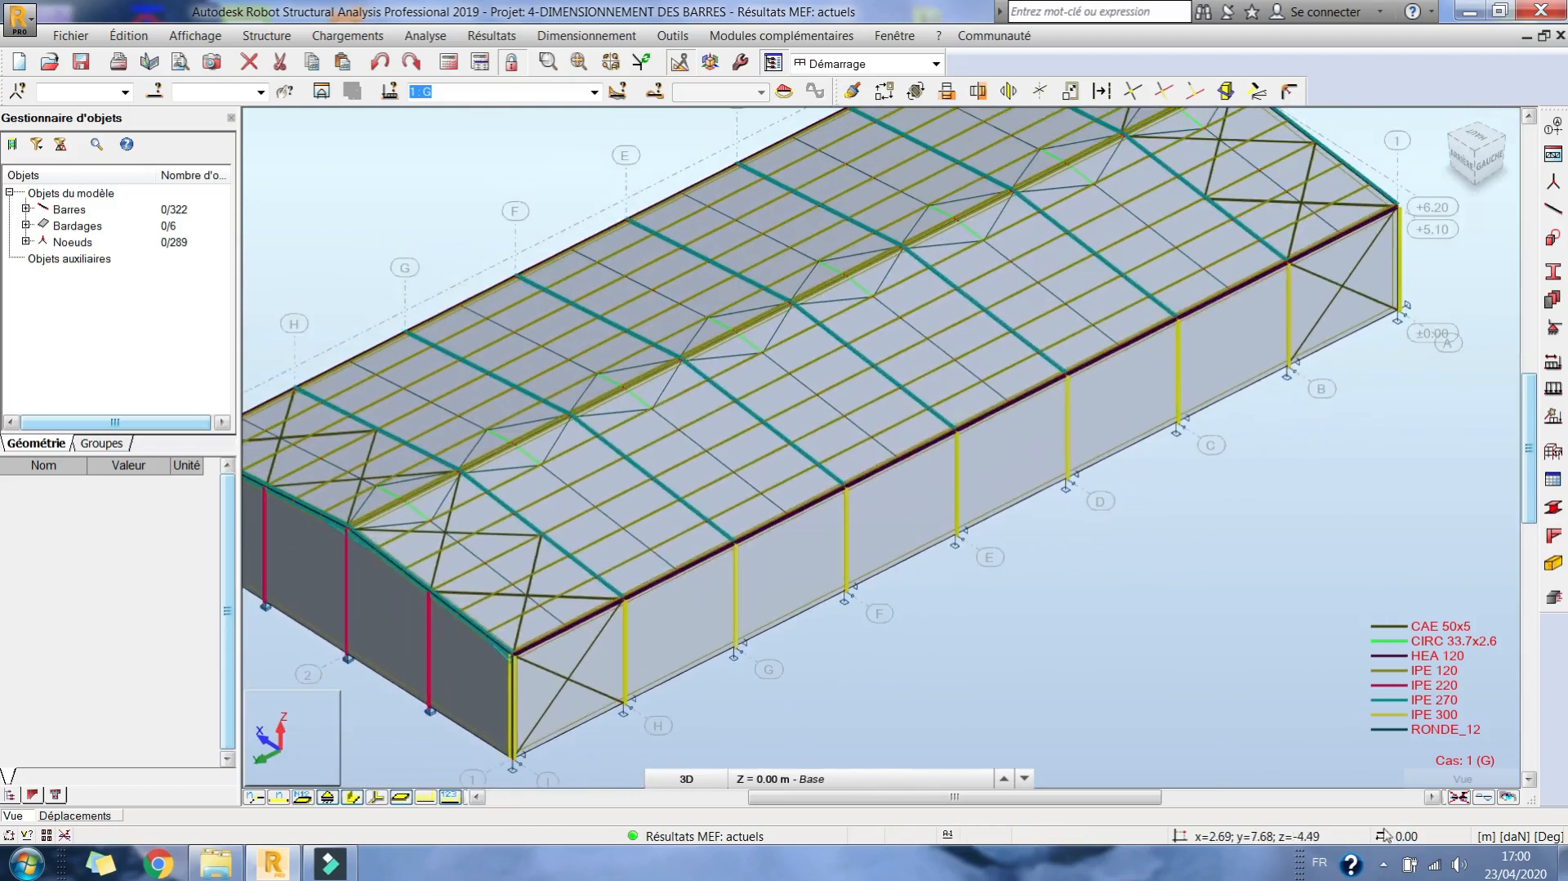
left_click(1384, 870)
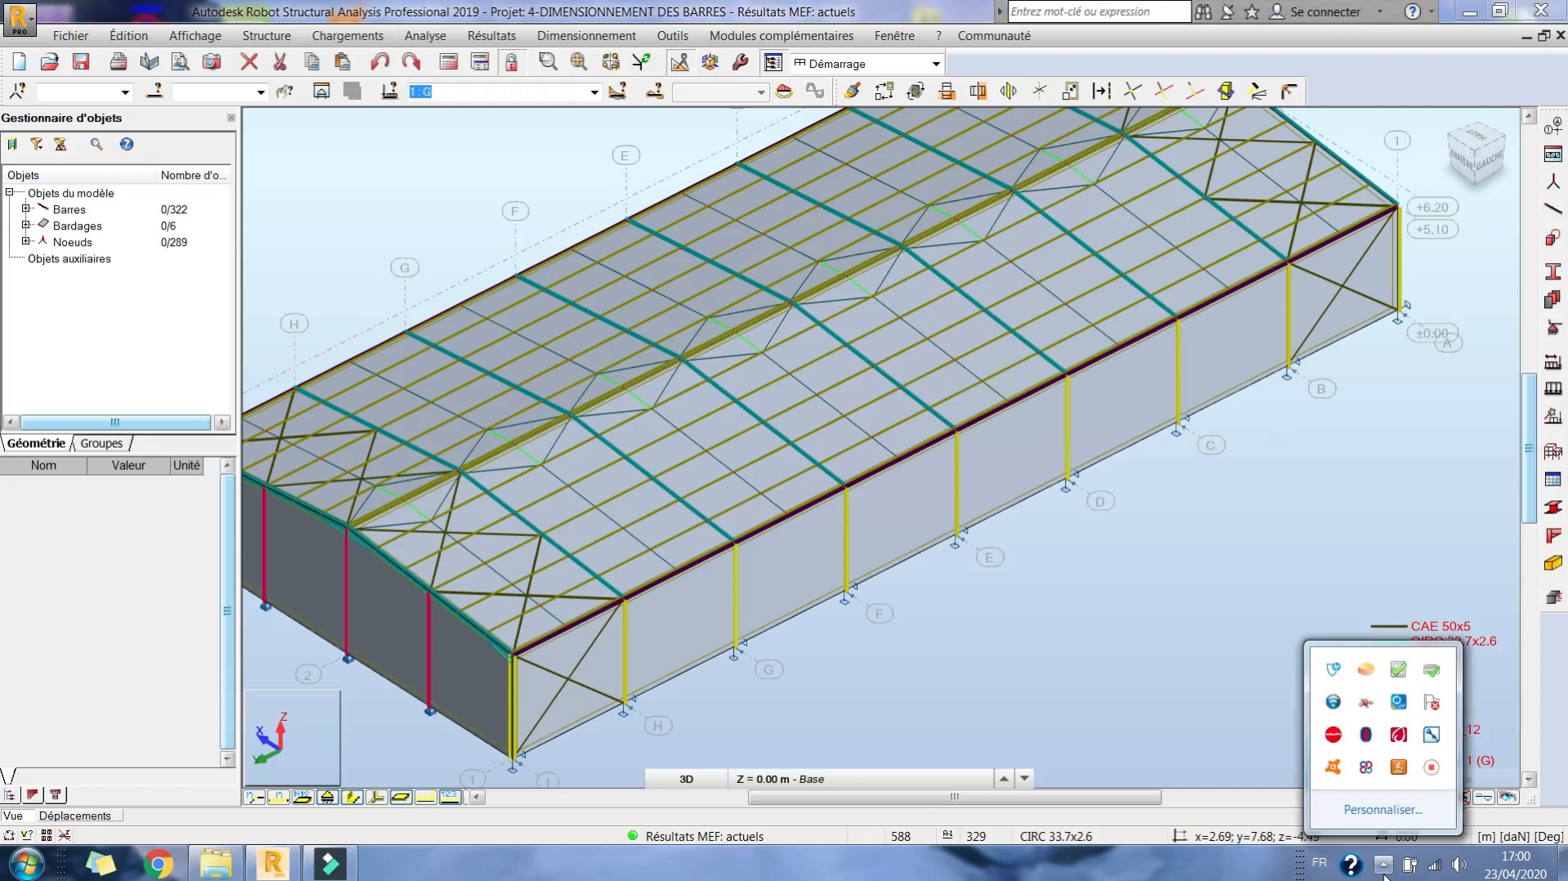
left_click(1439, 764)
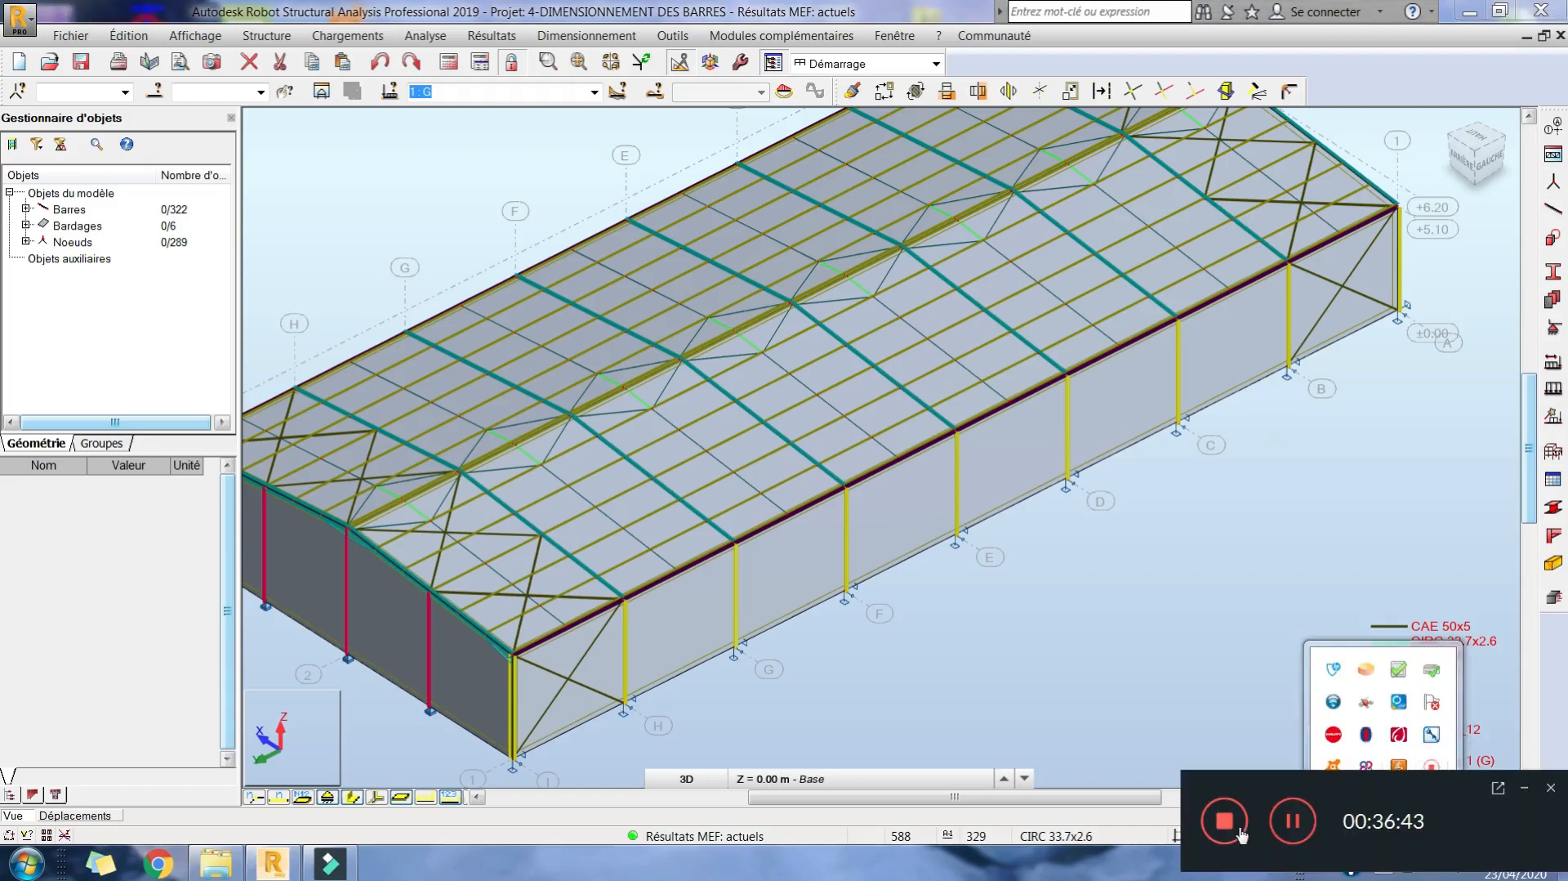